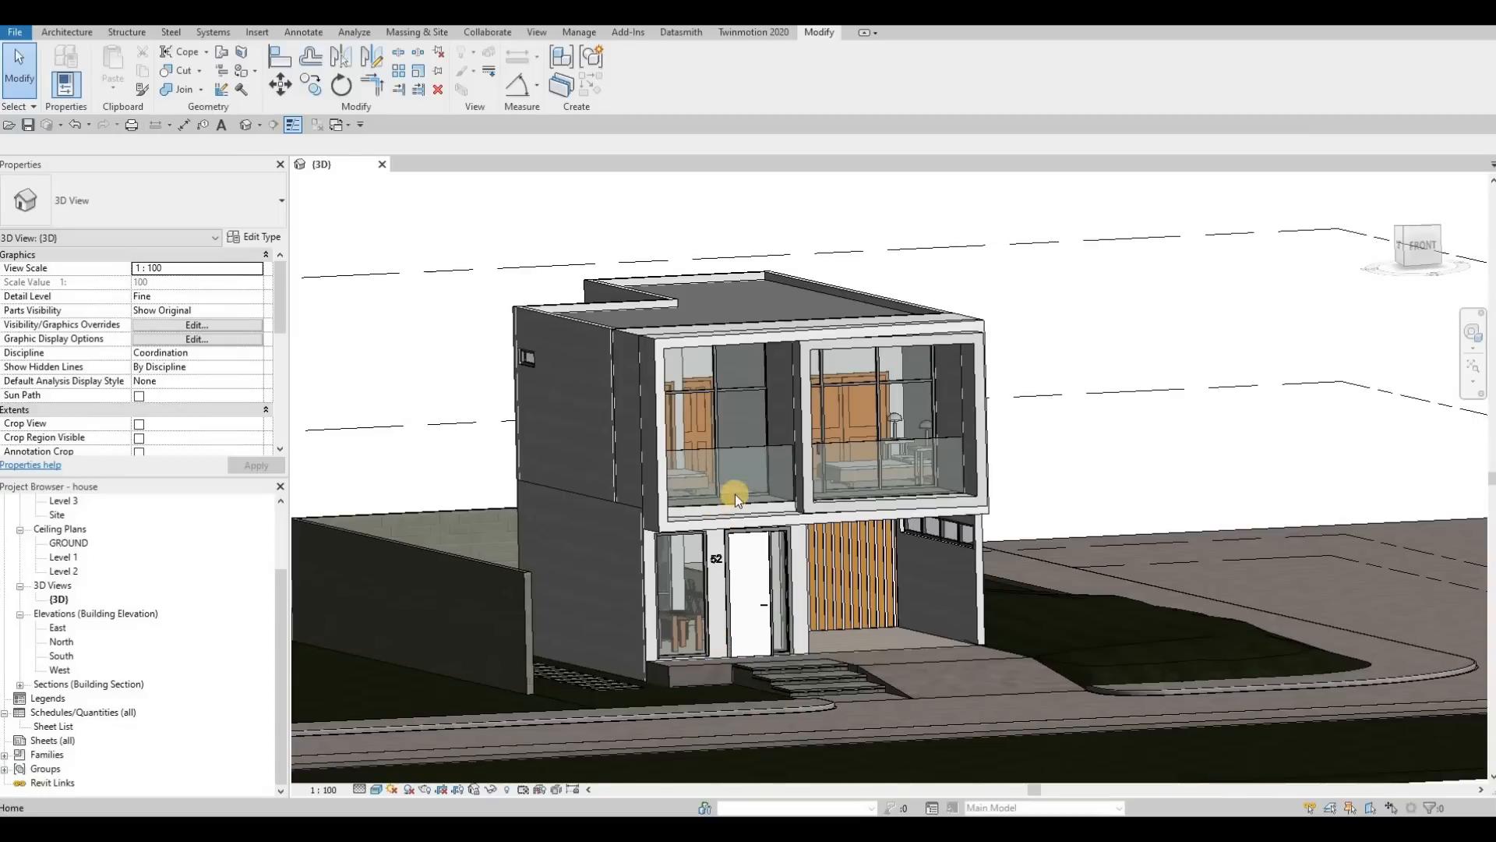
key("Escape")
key("Escape")
left_click(738, 458)
key("c")
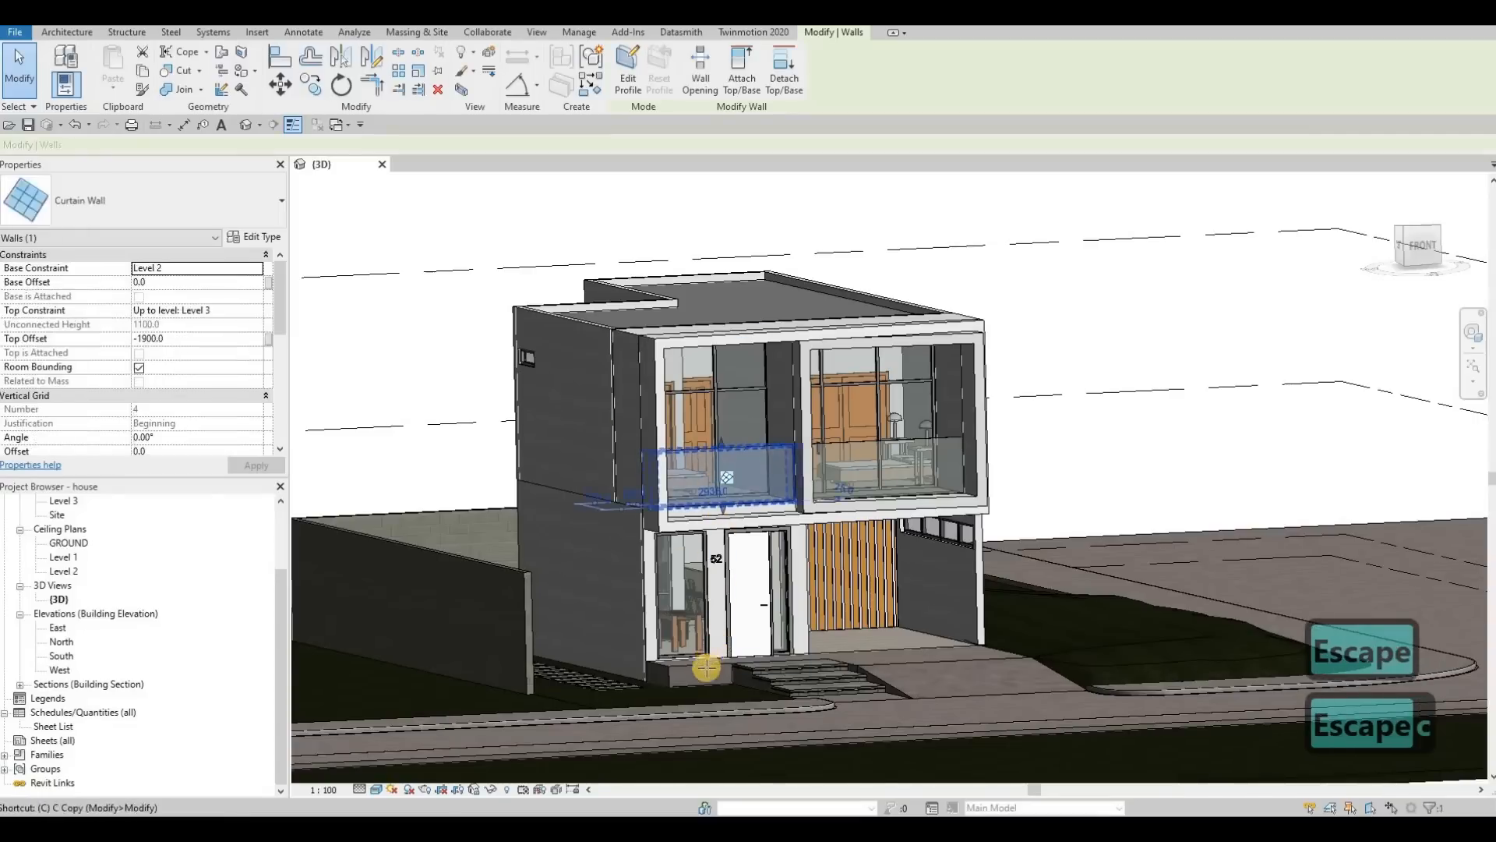
key("s")
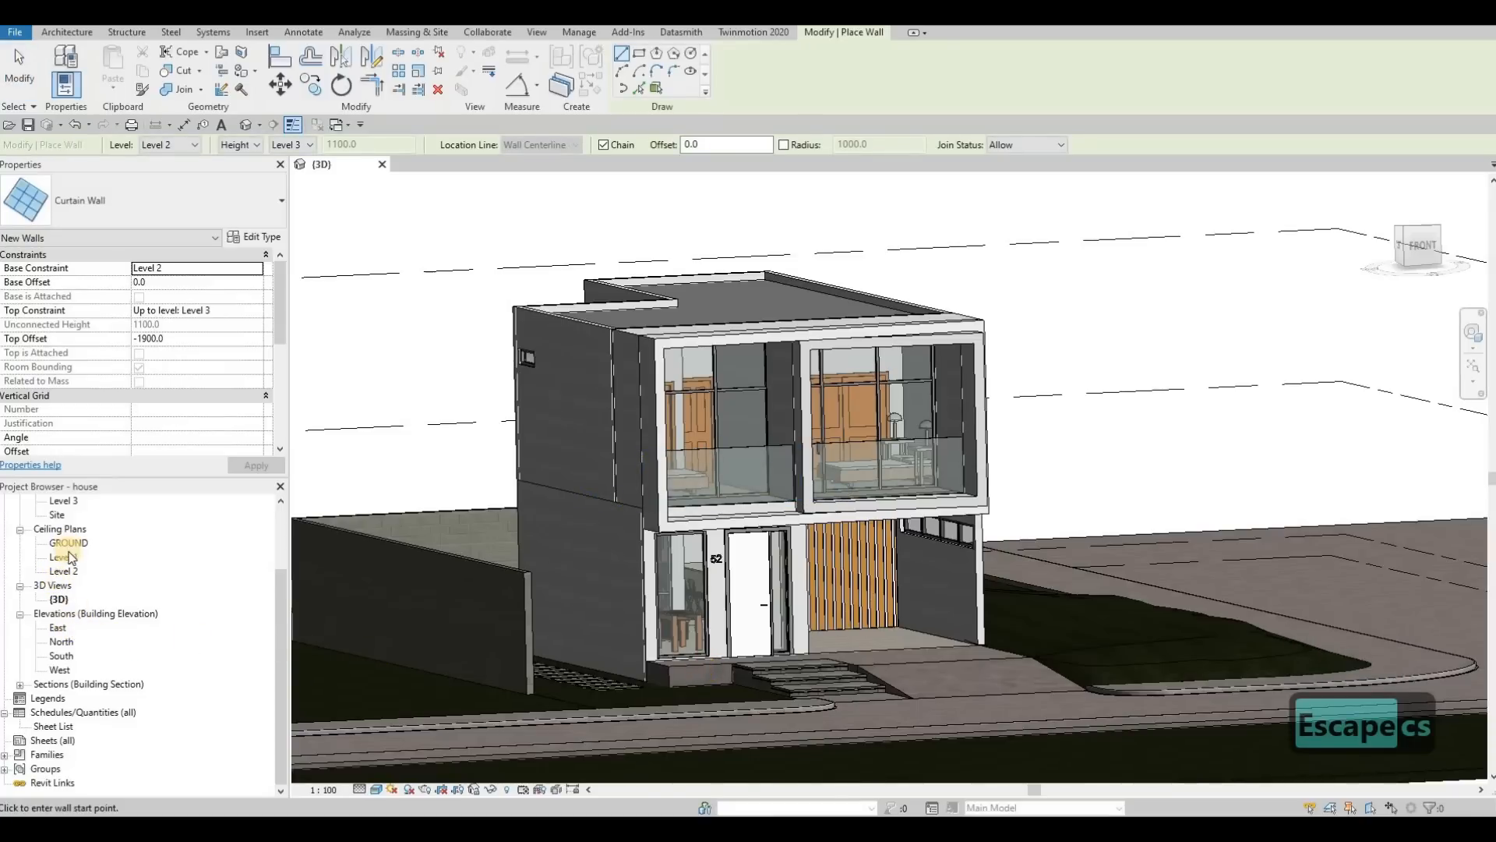
Step: Open the GROUND floor plan and the Level 2 floor plan
scroll(70, 518, "up", 1)
double_click(70, 500)
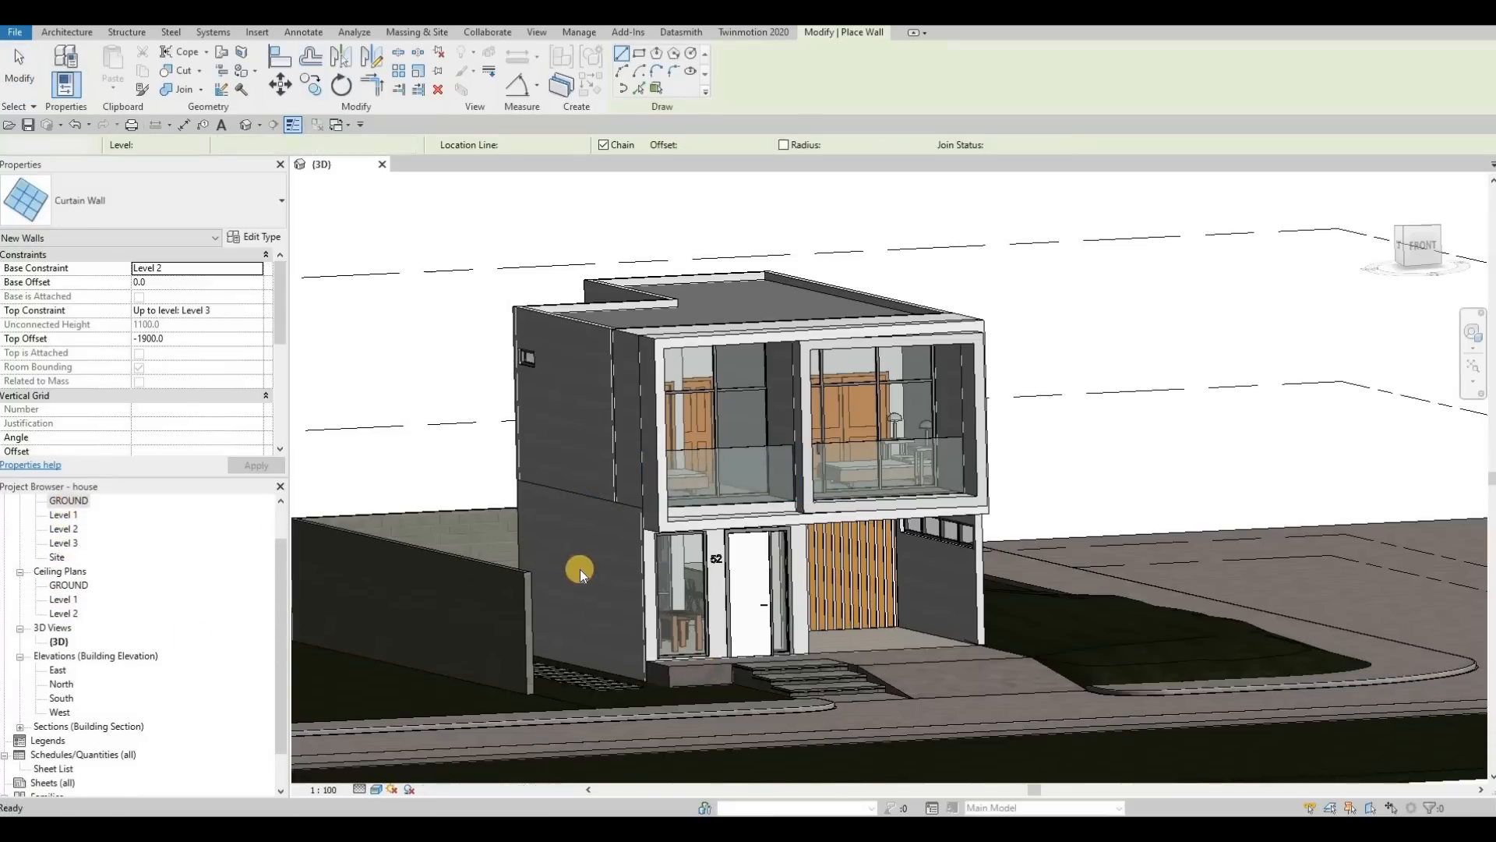
scroll(851, 494, "up", 5)
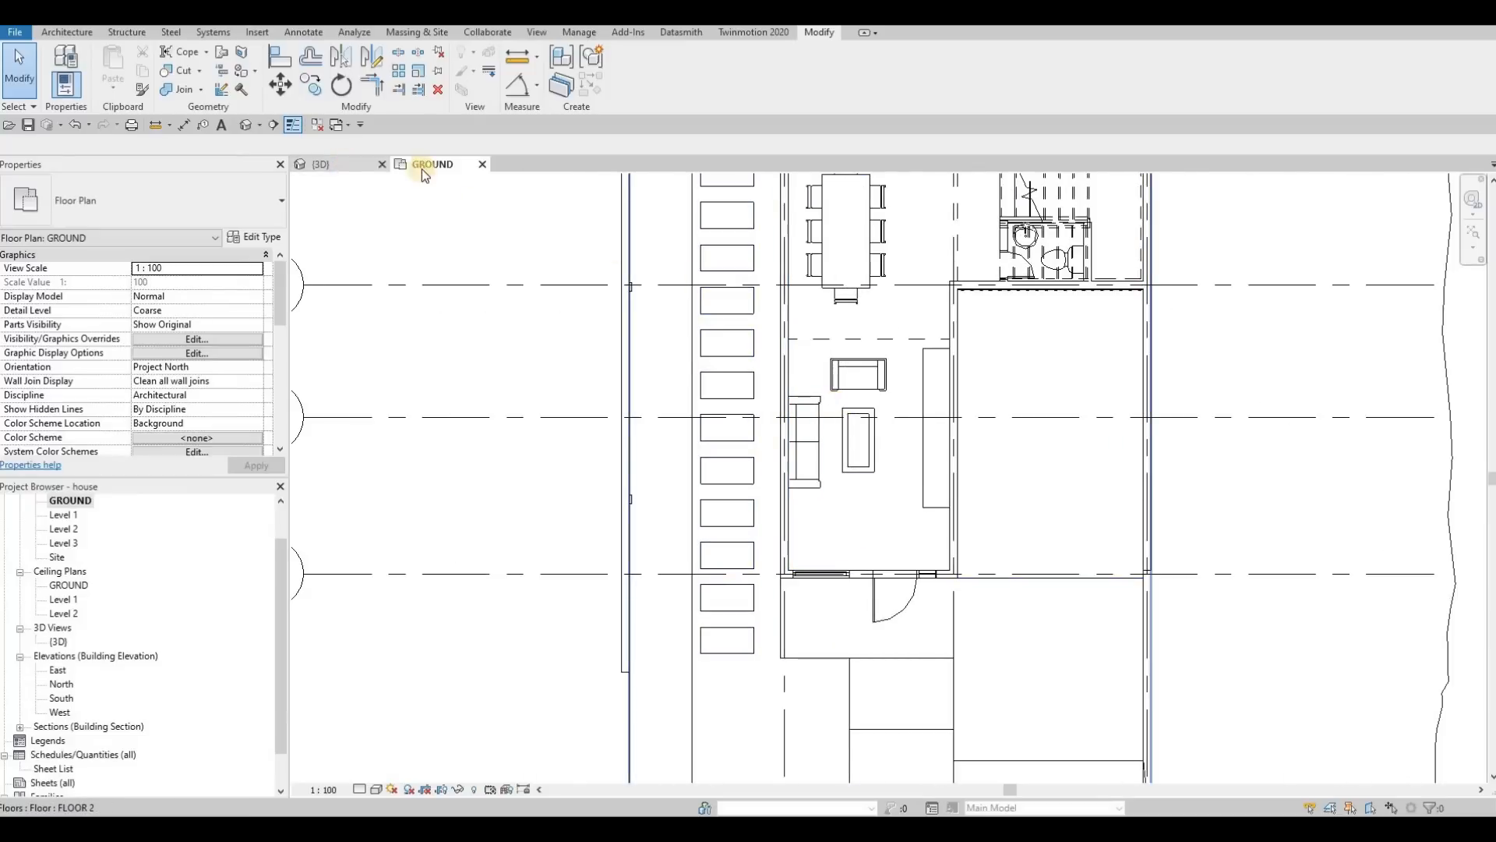
key("ctrl+Tab")
key("ctrl+Tab")
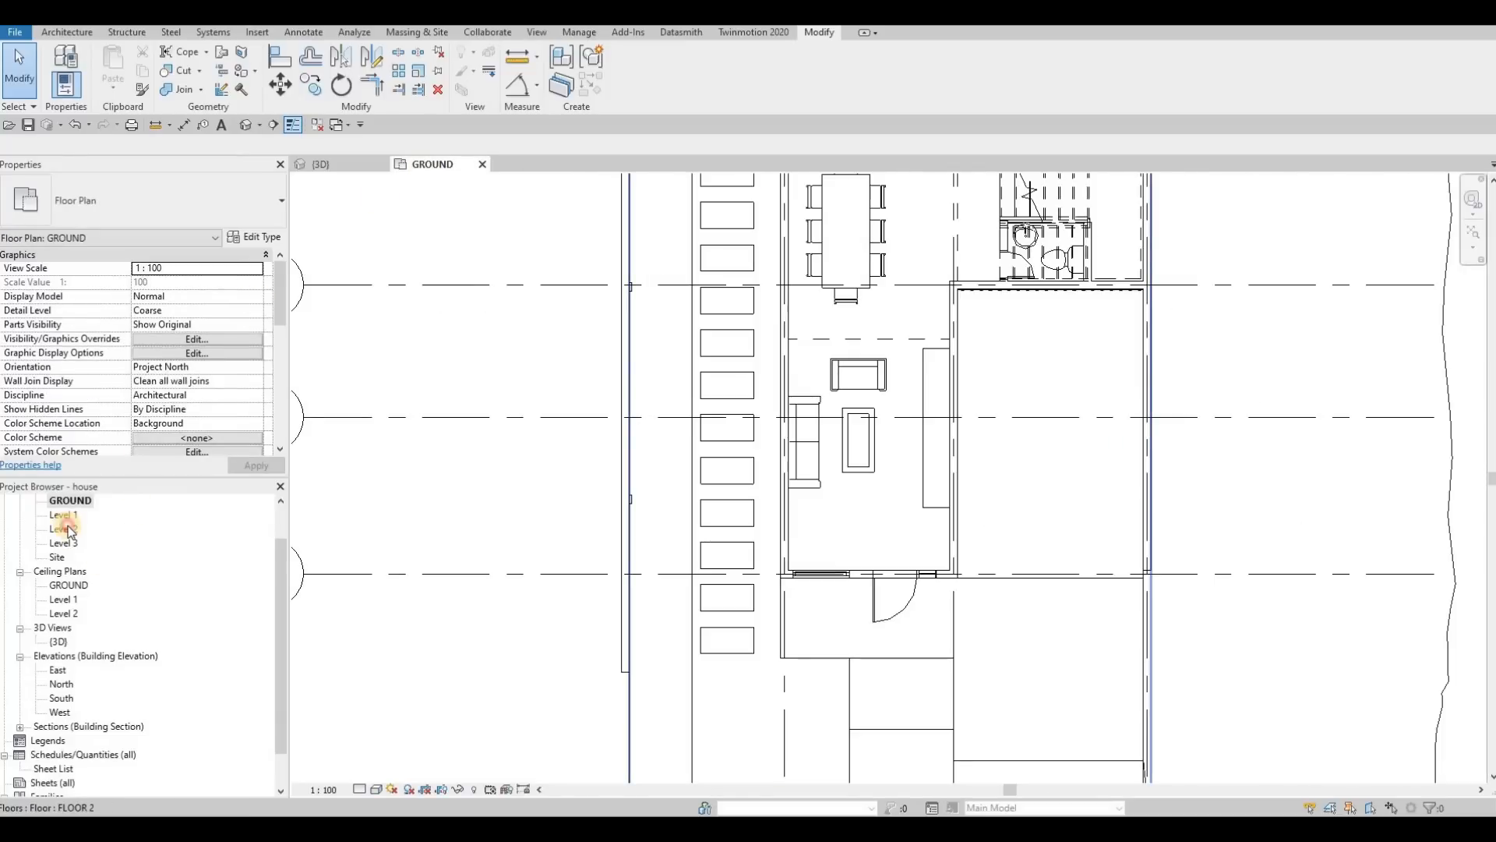
key("Escape")
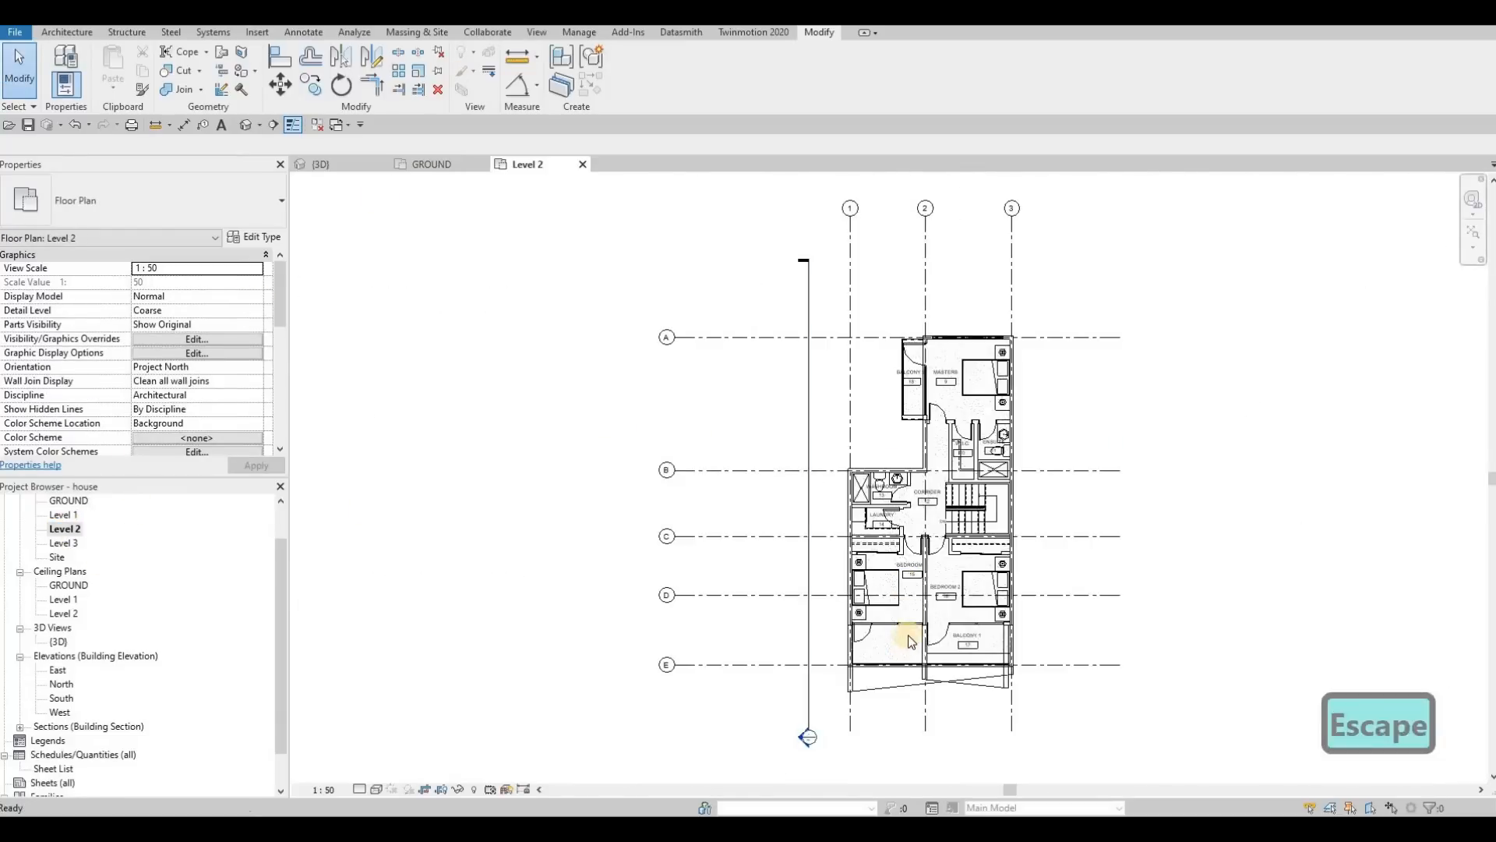
scroll(907, 636, "up", 2)
scroll(885, 693, "up", 1)
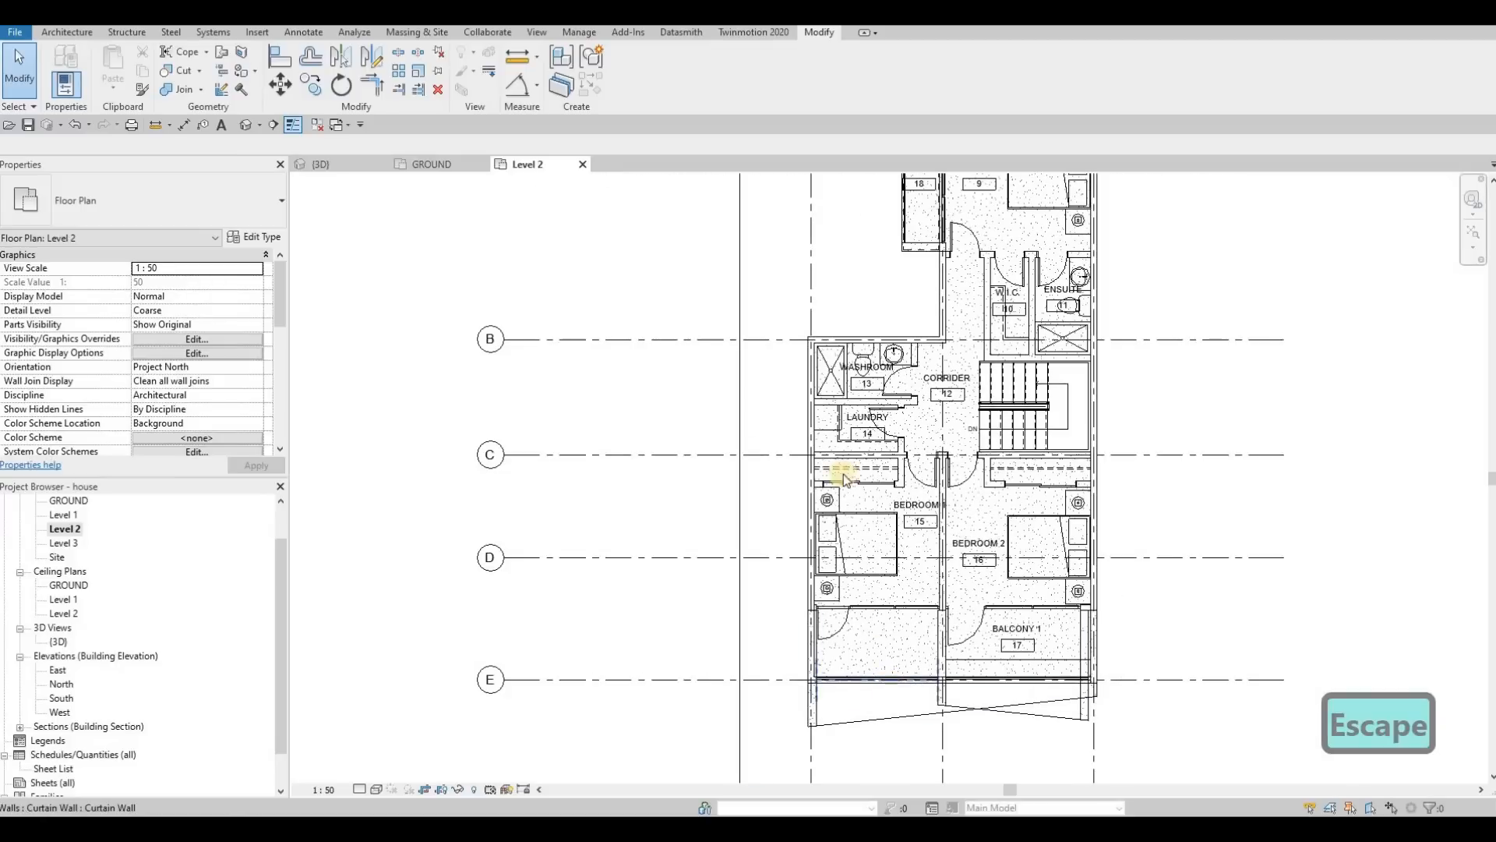
Step: Using Create Similar on Level 2's front curtain wall between grids 1 and 2, draw curtain walls along the GROUND porch's side and front, the front one 1220 mm
left_click(890, 684)
key("c")
key("s")
left_click(436, 164)
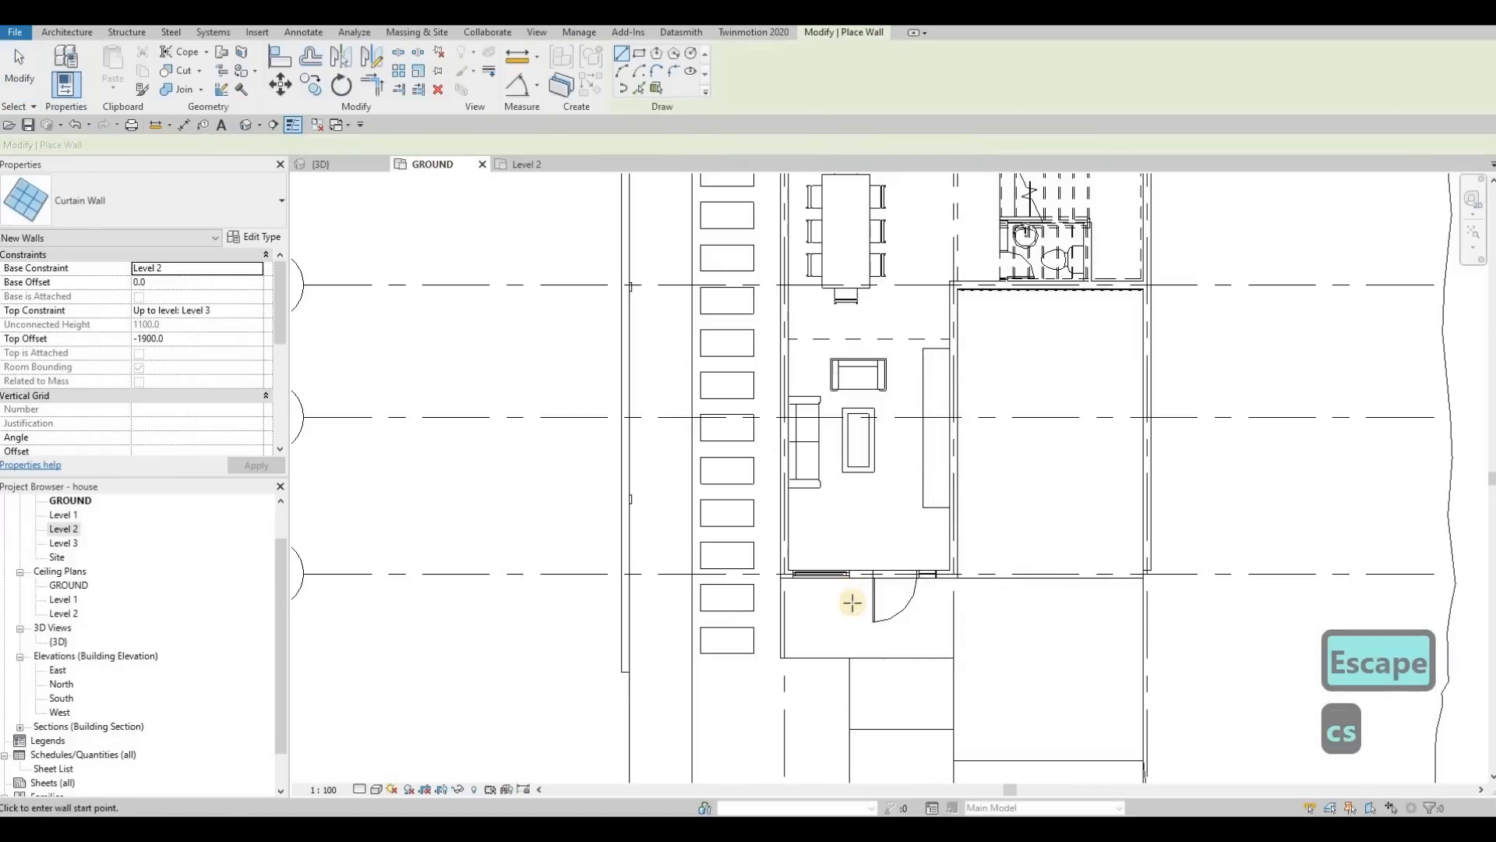
scroll(852, 597, "up", 3)
middle_click_drag(658, 489, 652, 381)
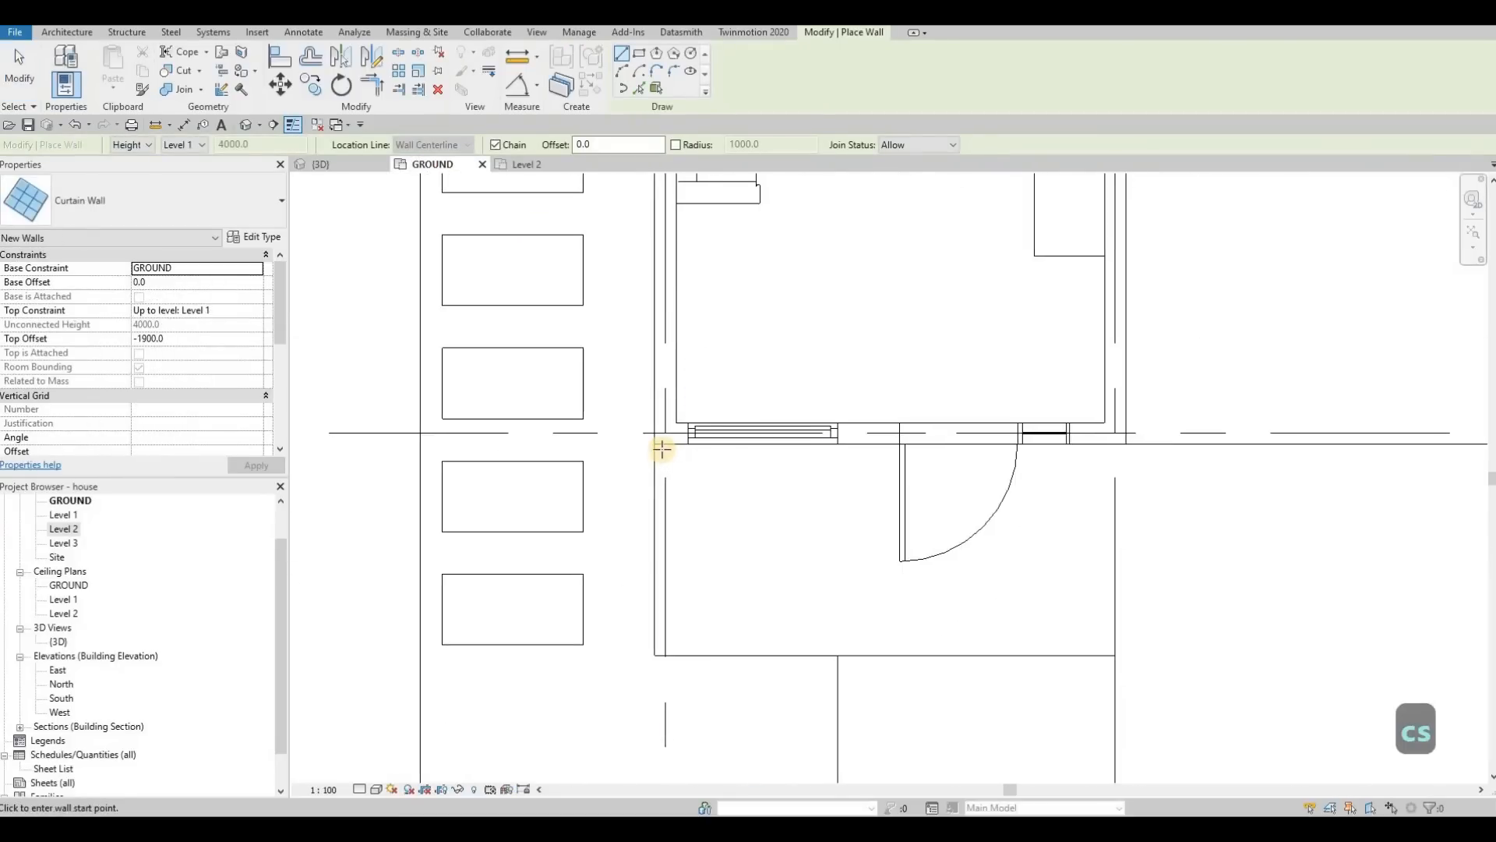
left_click(663, 449)
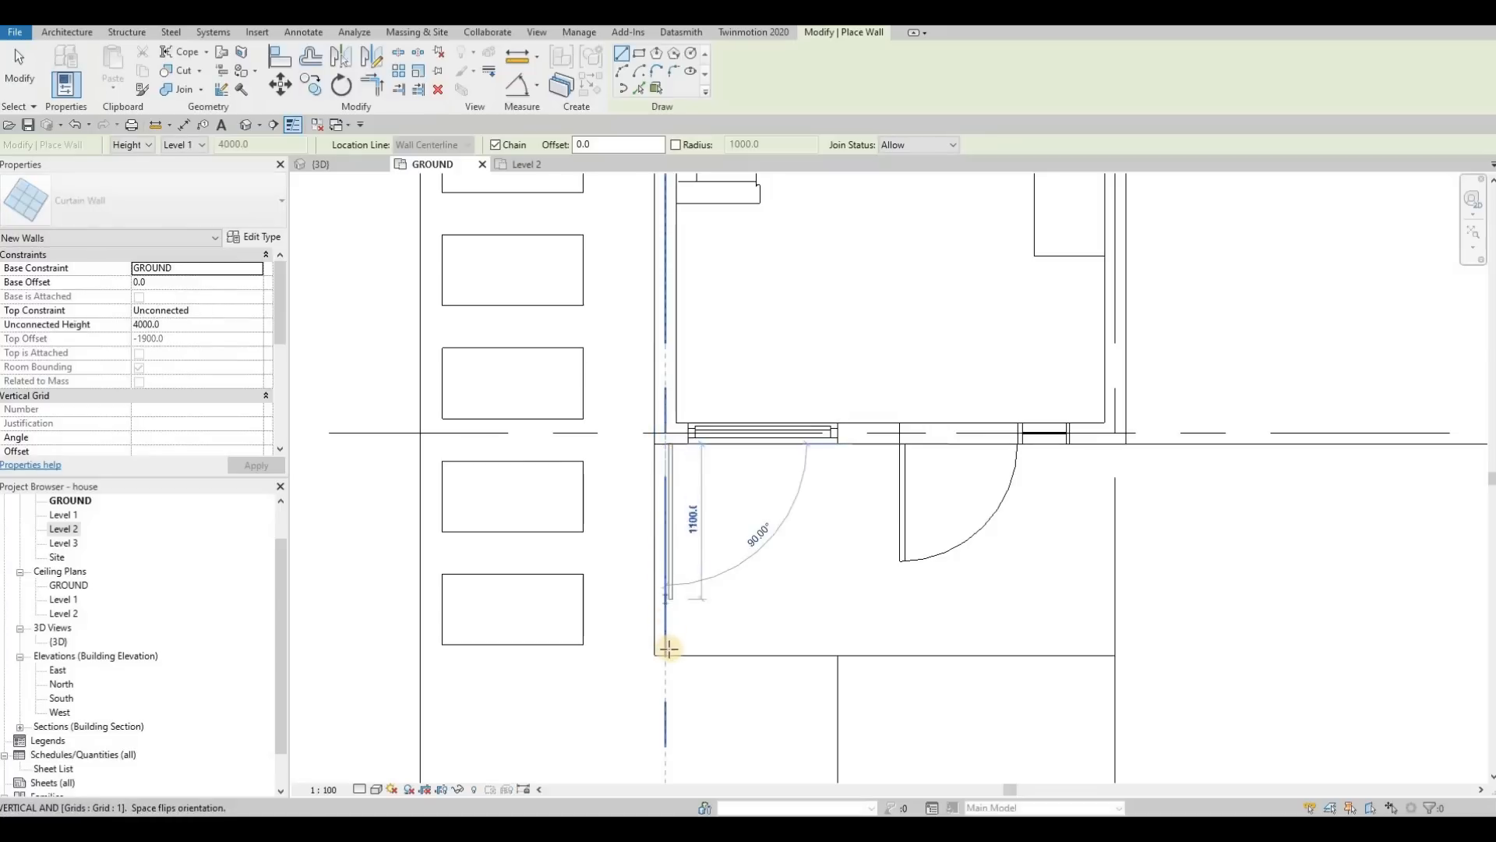
left_click(781, 648)
left_click(836, 645)
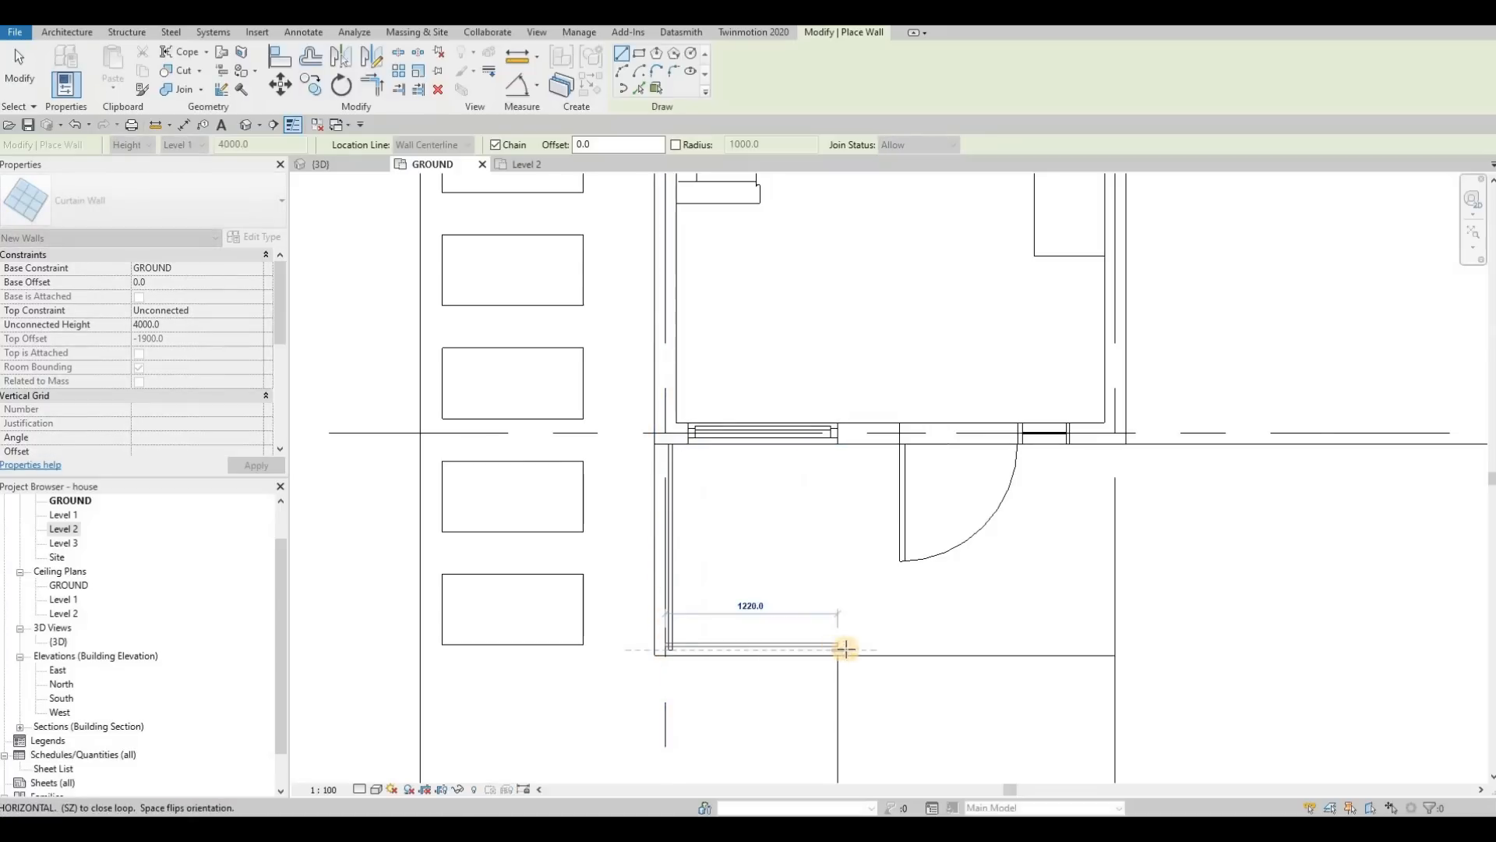
key("Escape")
Step: In the 3D view, lower the porch's front curtain wall to a height of about 1240 mm
key("Escape")
left_click(347, 165)
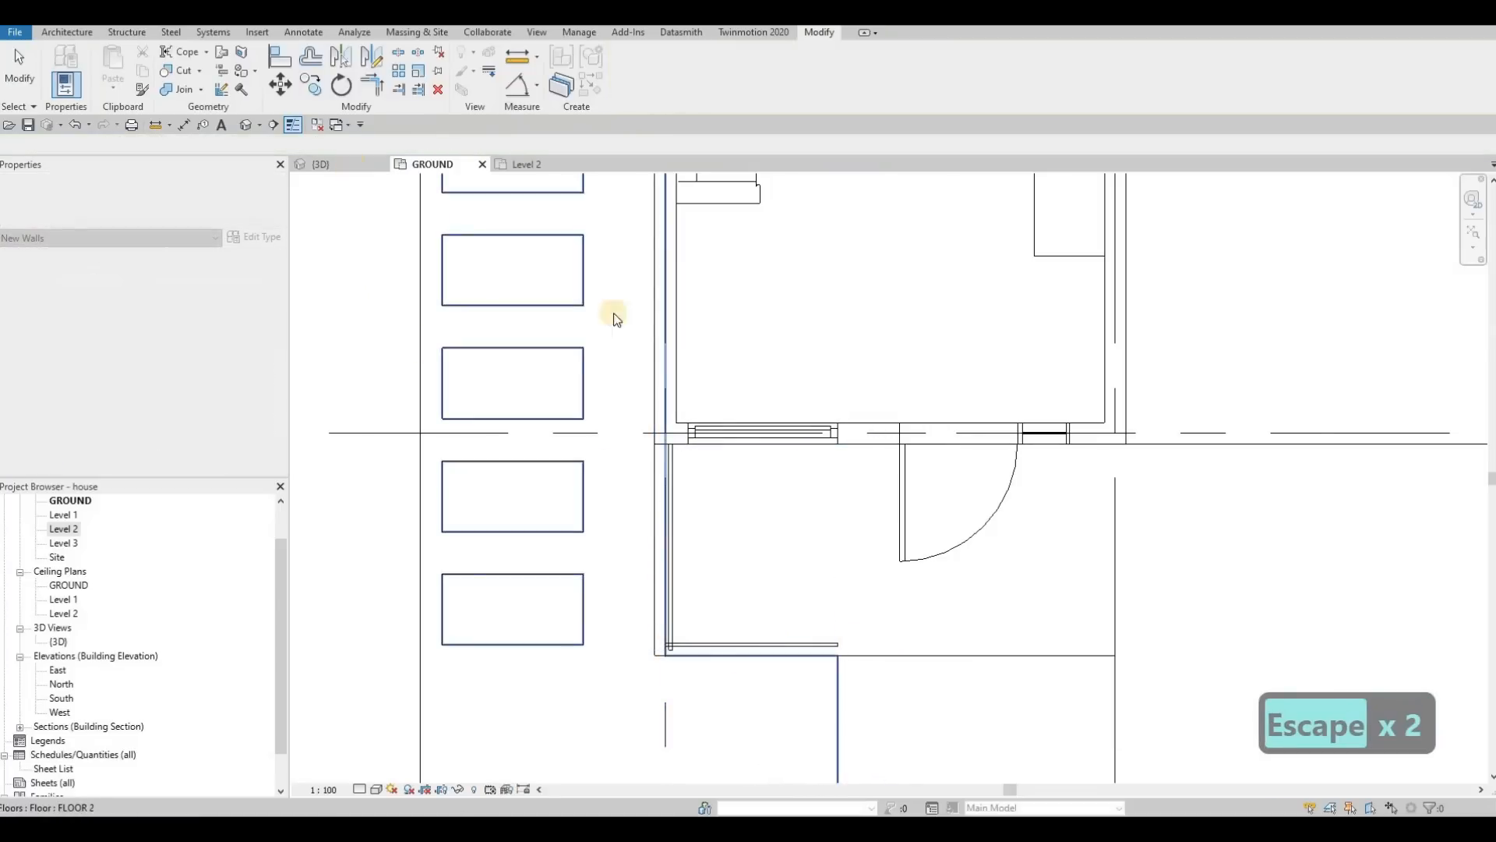
scroll(710, 569, "up", 4)
key("Escape")
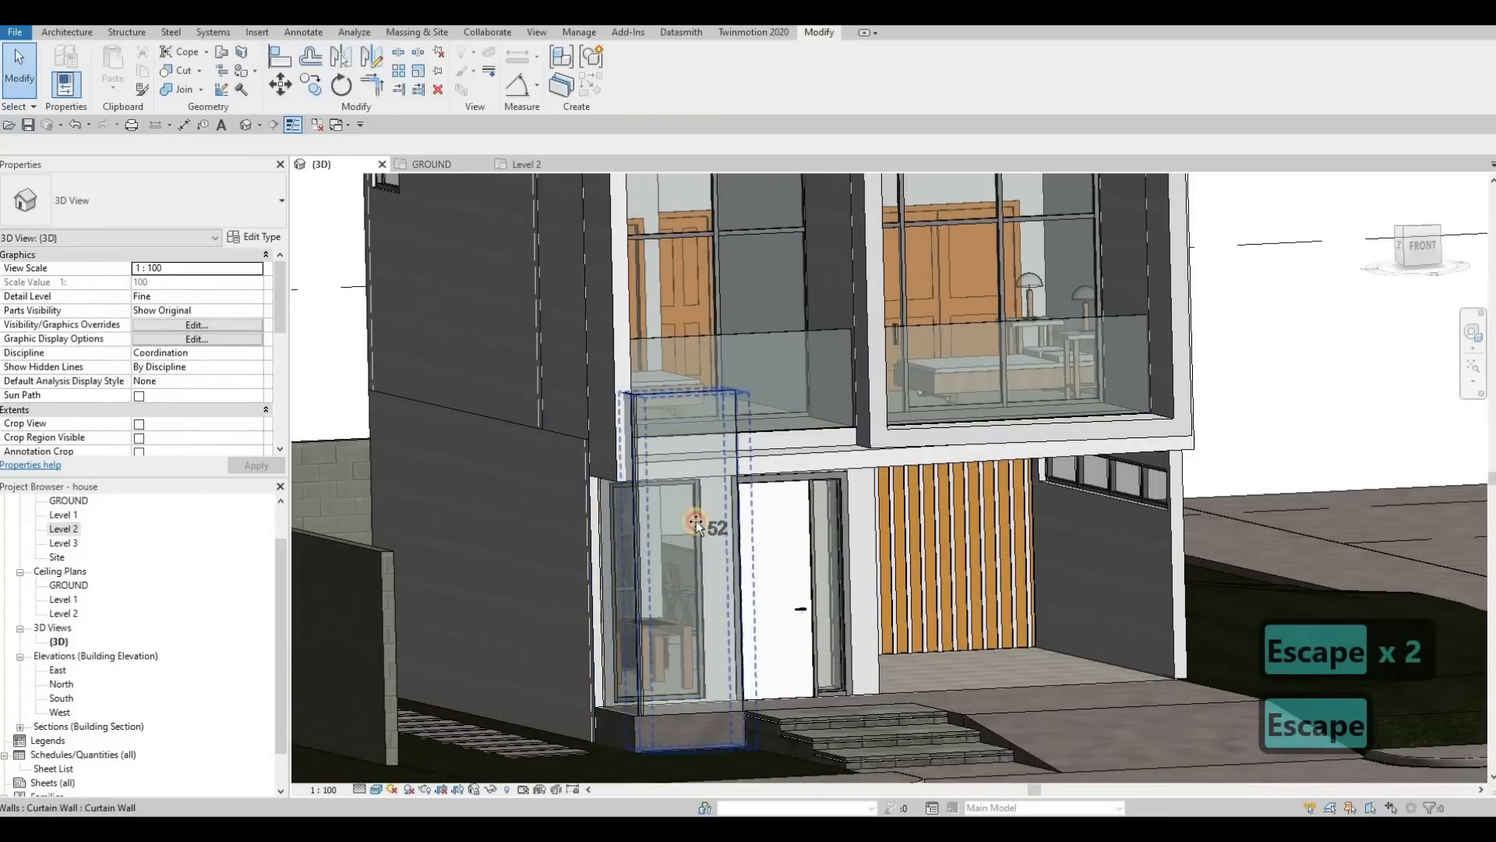
left_click(698, 592)
left_click_drag(698, 611, 681, 637)
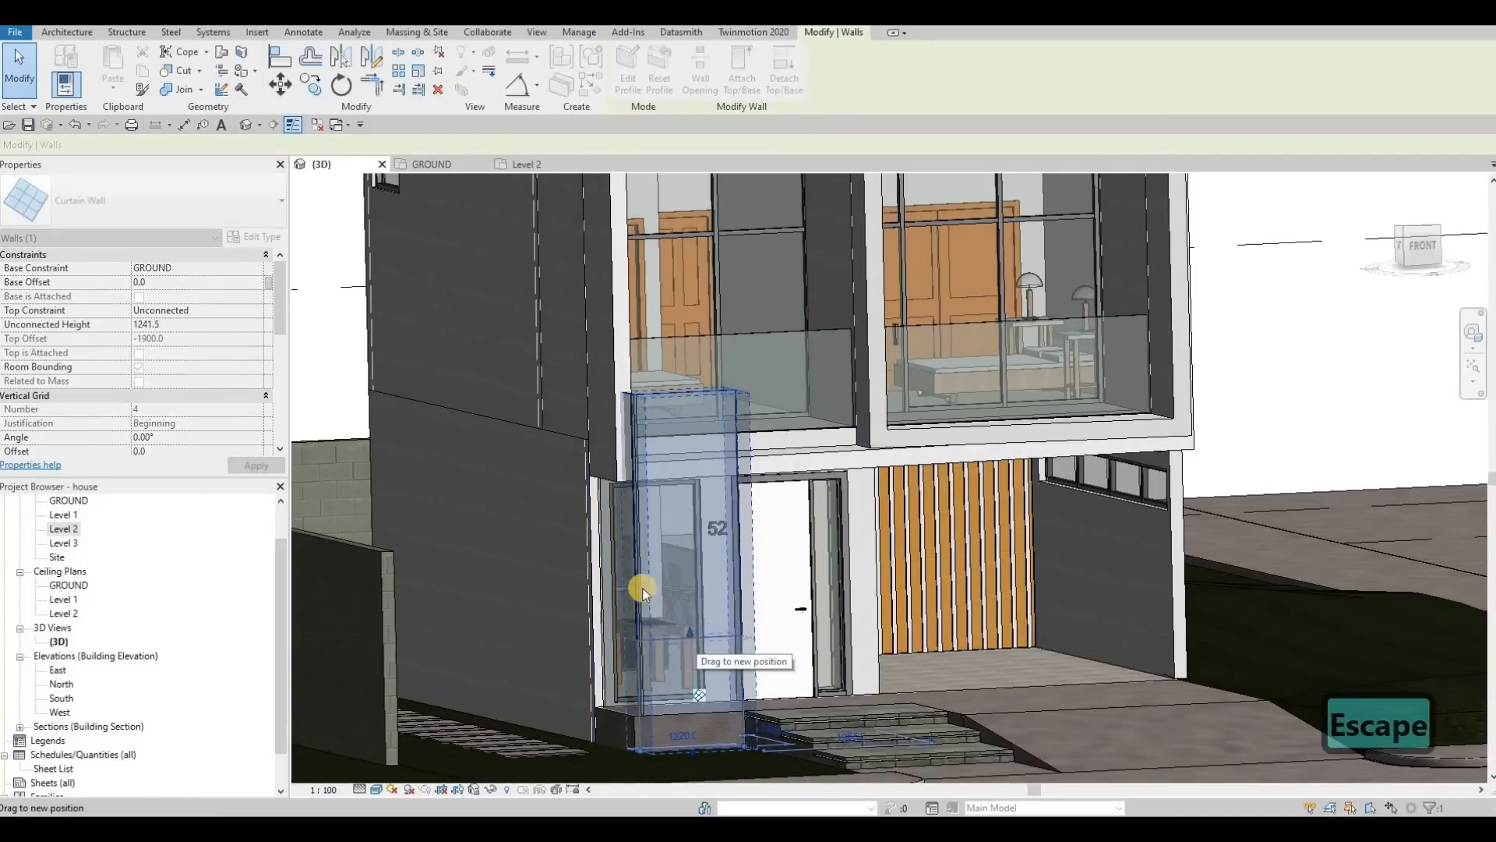
key("Escape")
key("a")
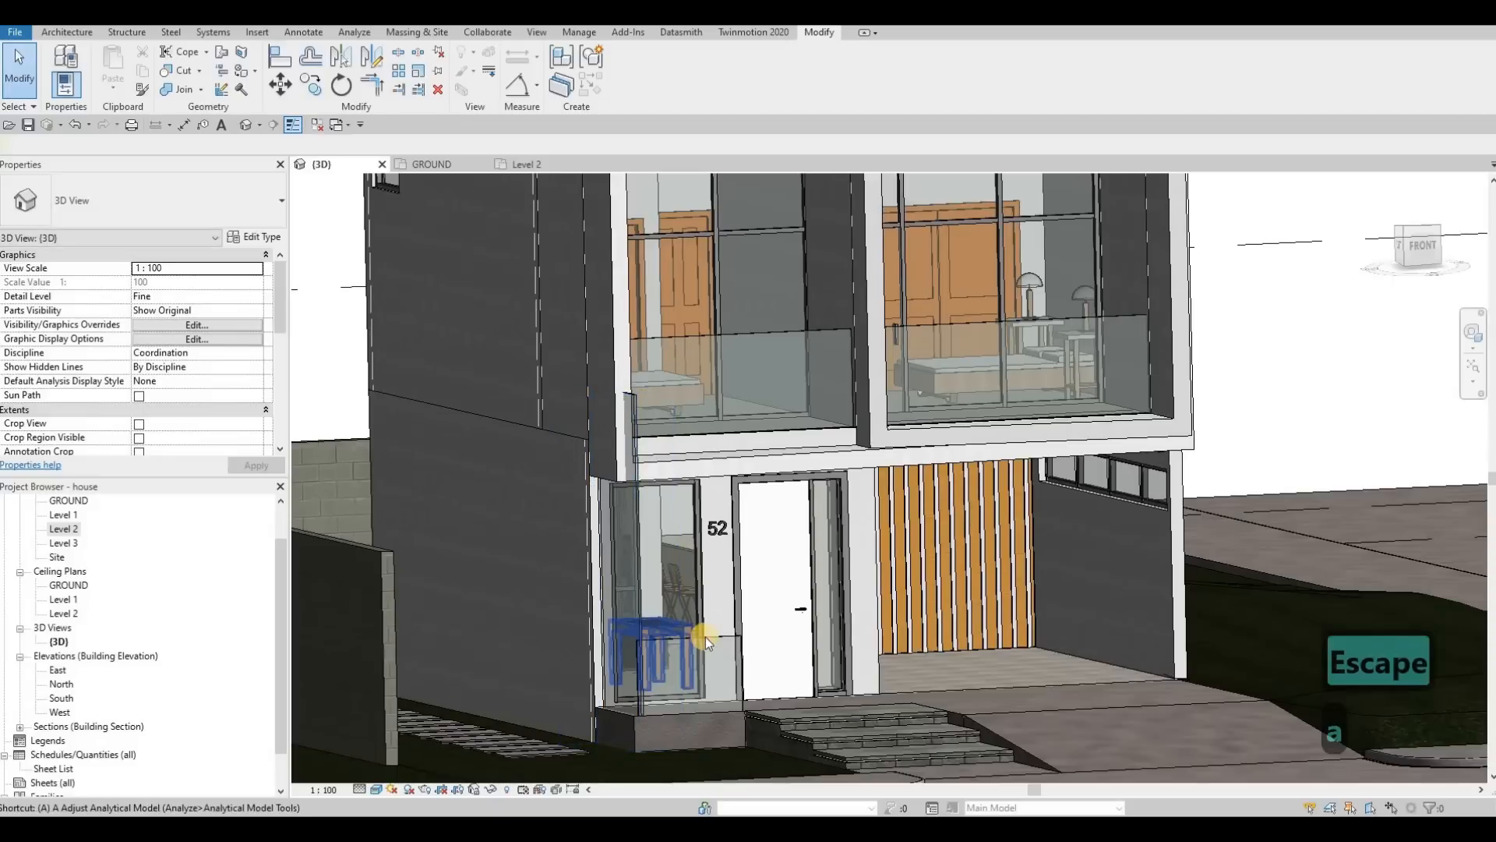
key("m")
key("Tab")
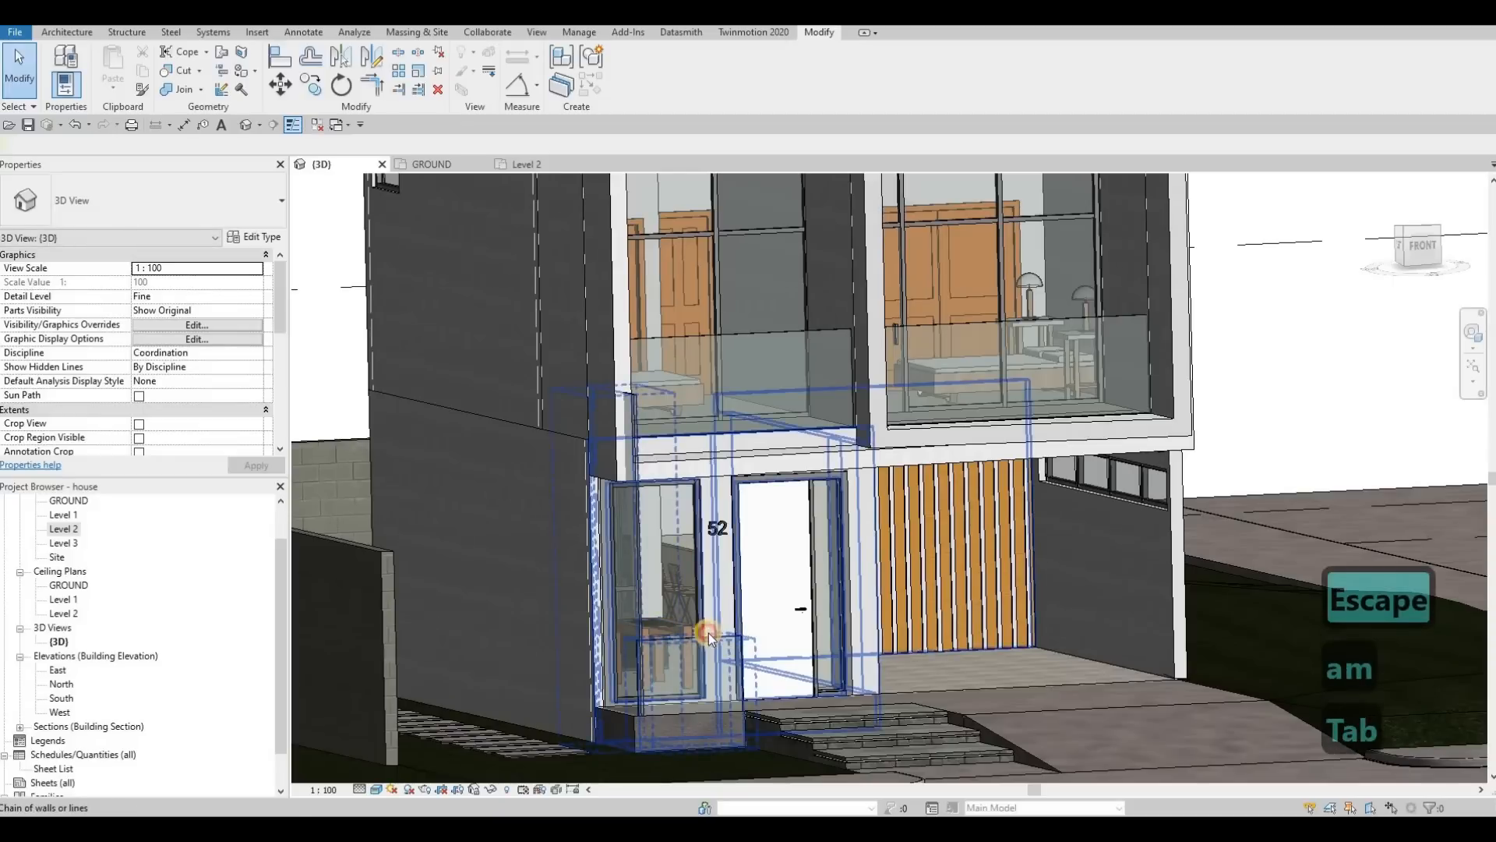
key("Tab")
left_click(709, 633)
key("Escape")
key("Escape")
Step: Align the top of the porch's side curtain wall with the top of its front curtain wall
key("a")
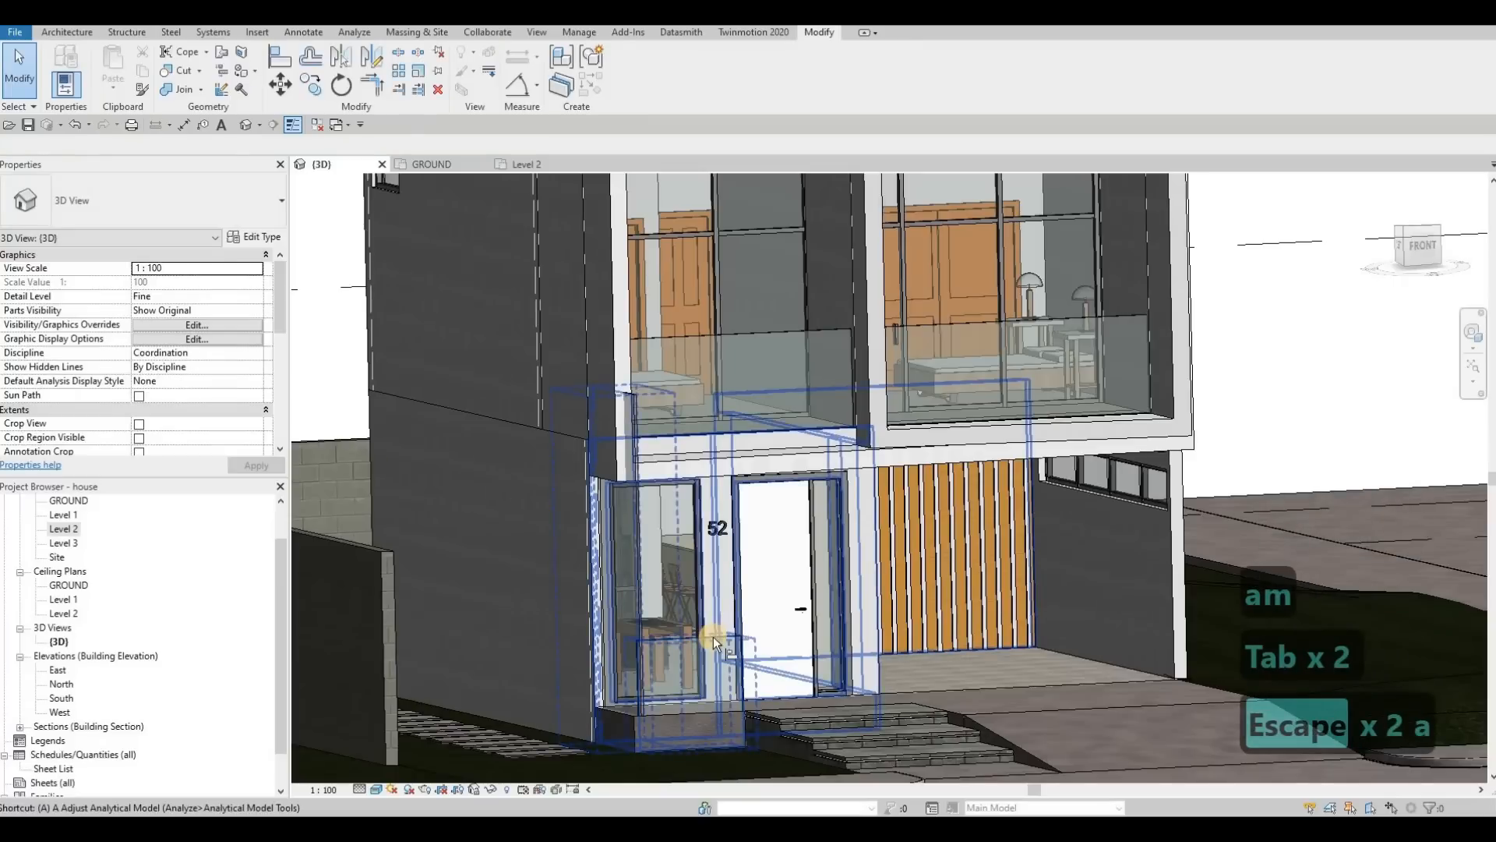
key("l")
left_click(631, 399)
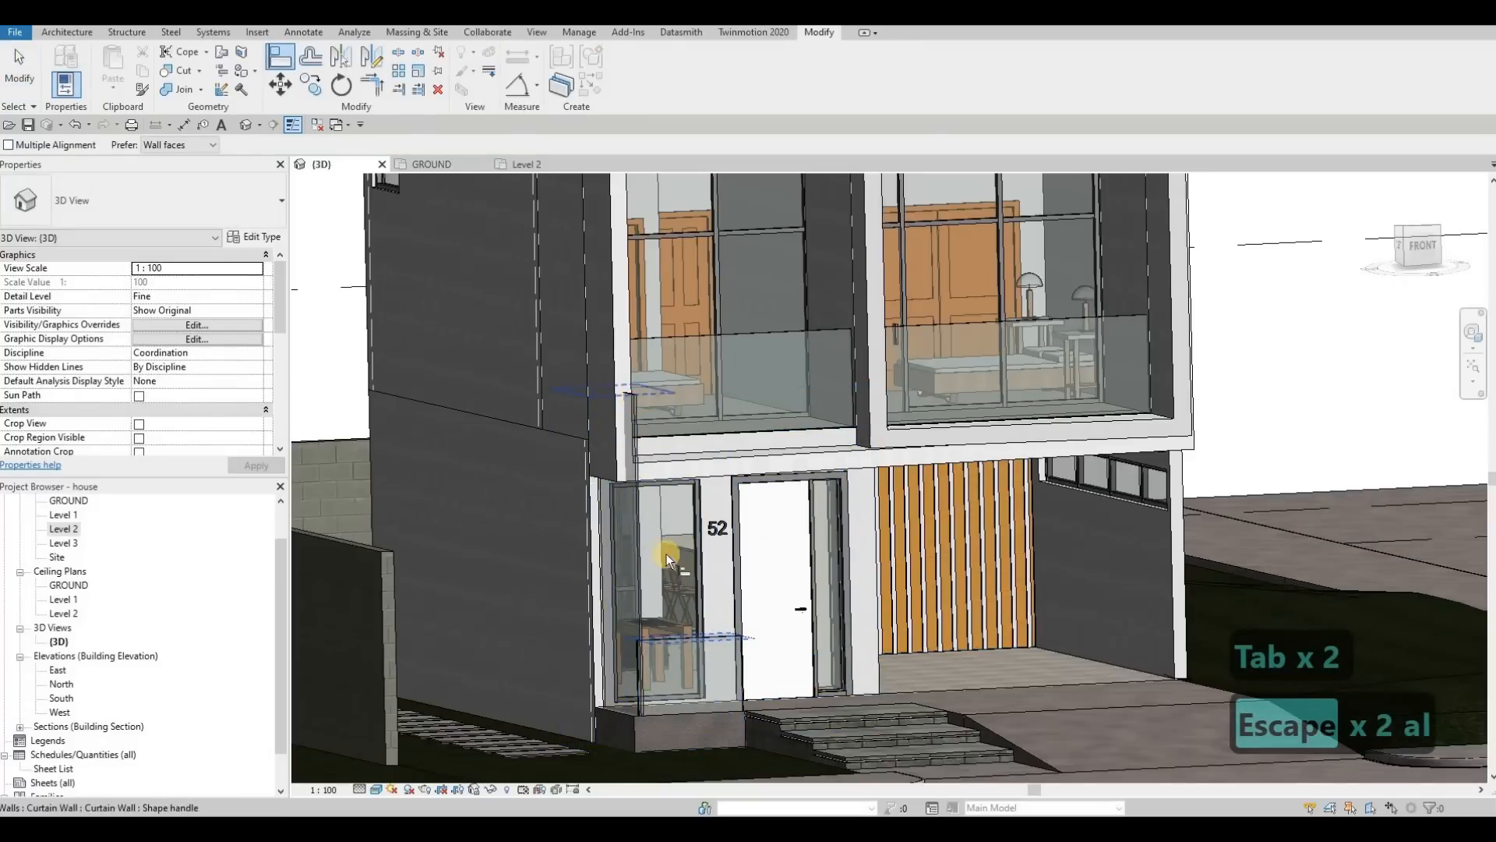
key("Escape")
key("Escape")
Step: Nudge the porch's side curtain wall three increments toward the outer edge in the GROUND floor plan
scroll(676, 637, "up", 5)
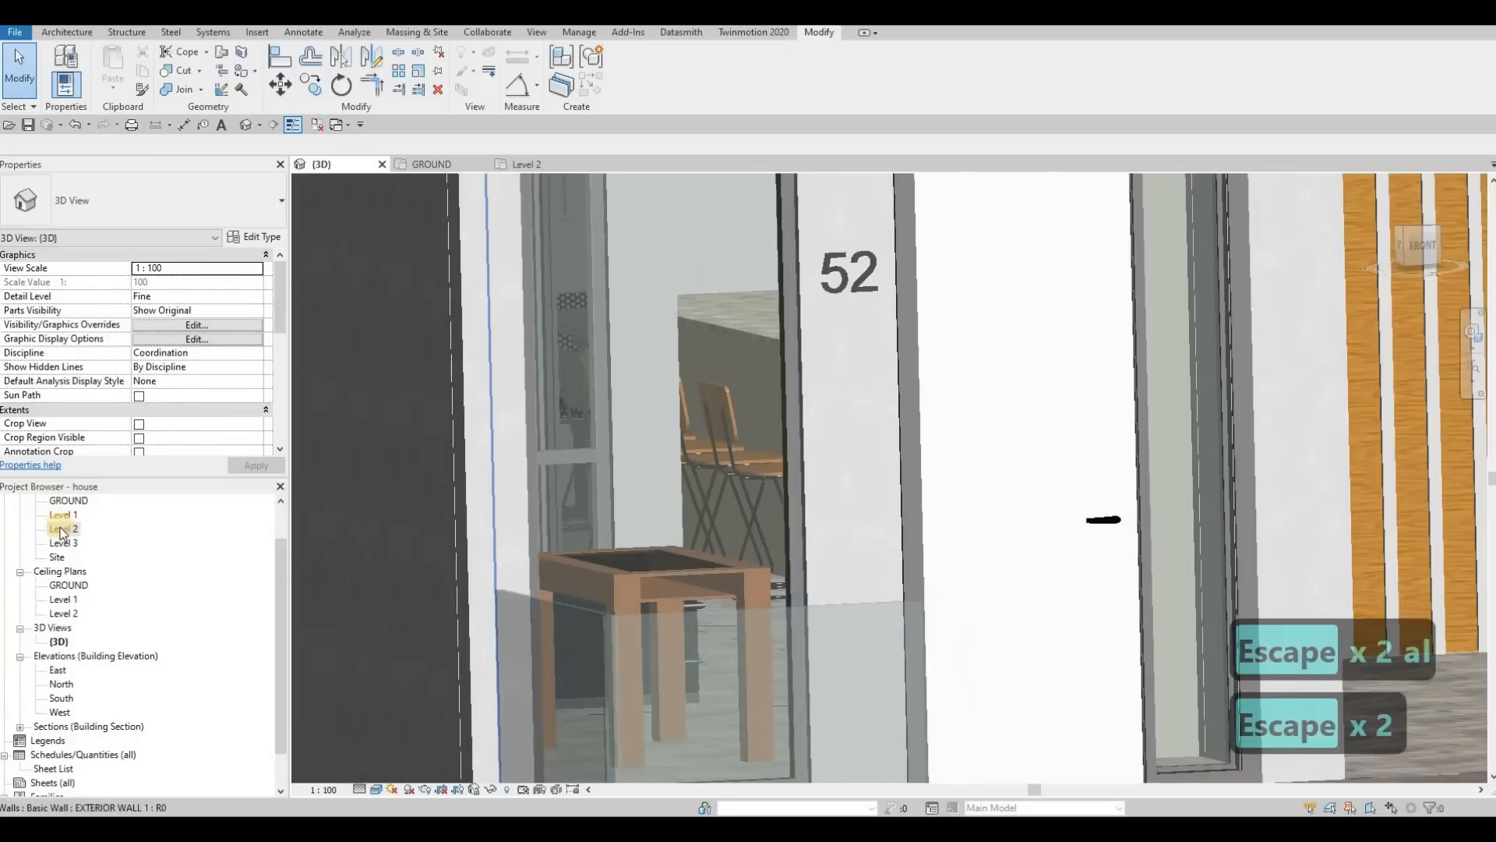
left_click(62, 530)
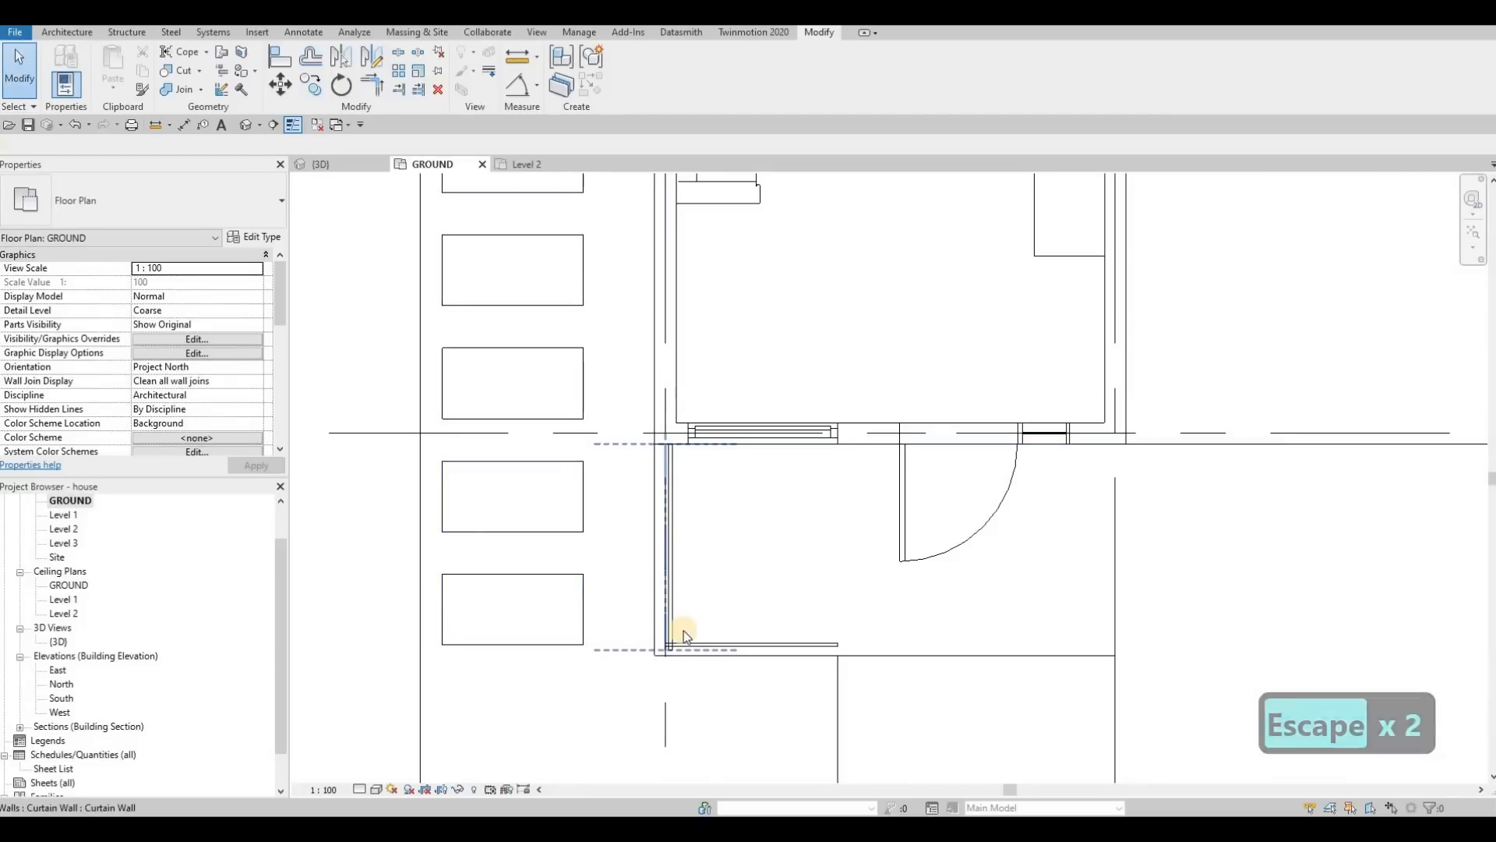
left_click(684, 630)
scroll(682, 633, "up", 2)
key("Left")
key("Left")
key("Left")
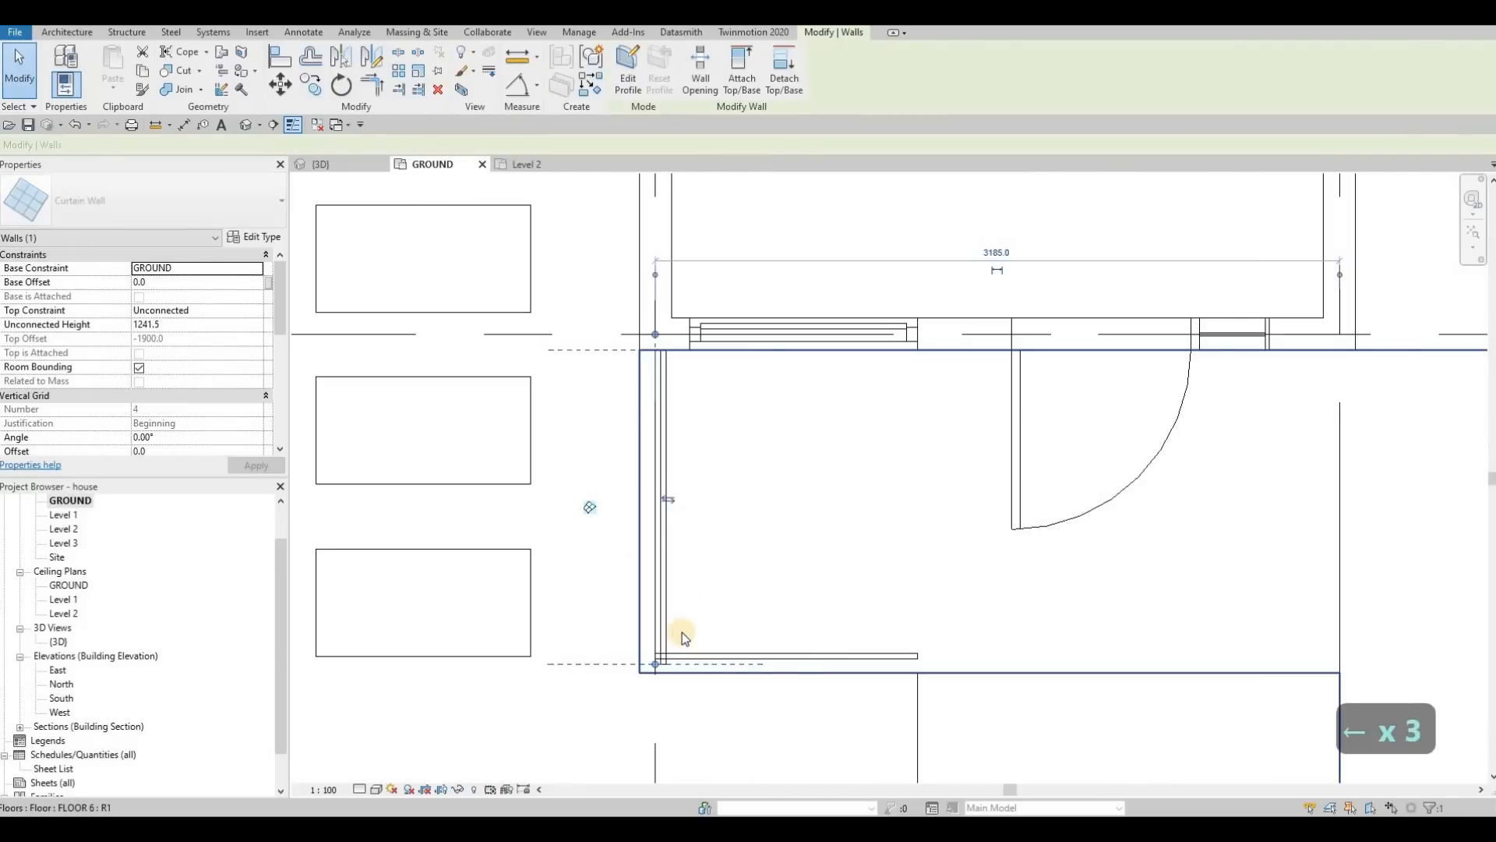
Step: Adjust the ends of both curtain walls to meet cleanly at the porch corner, with the side wall about 1405 mm long
scroll(680, 638, "up", 2)
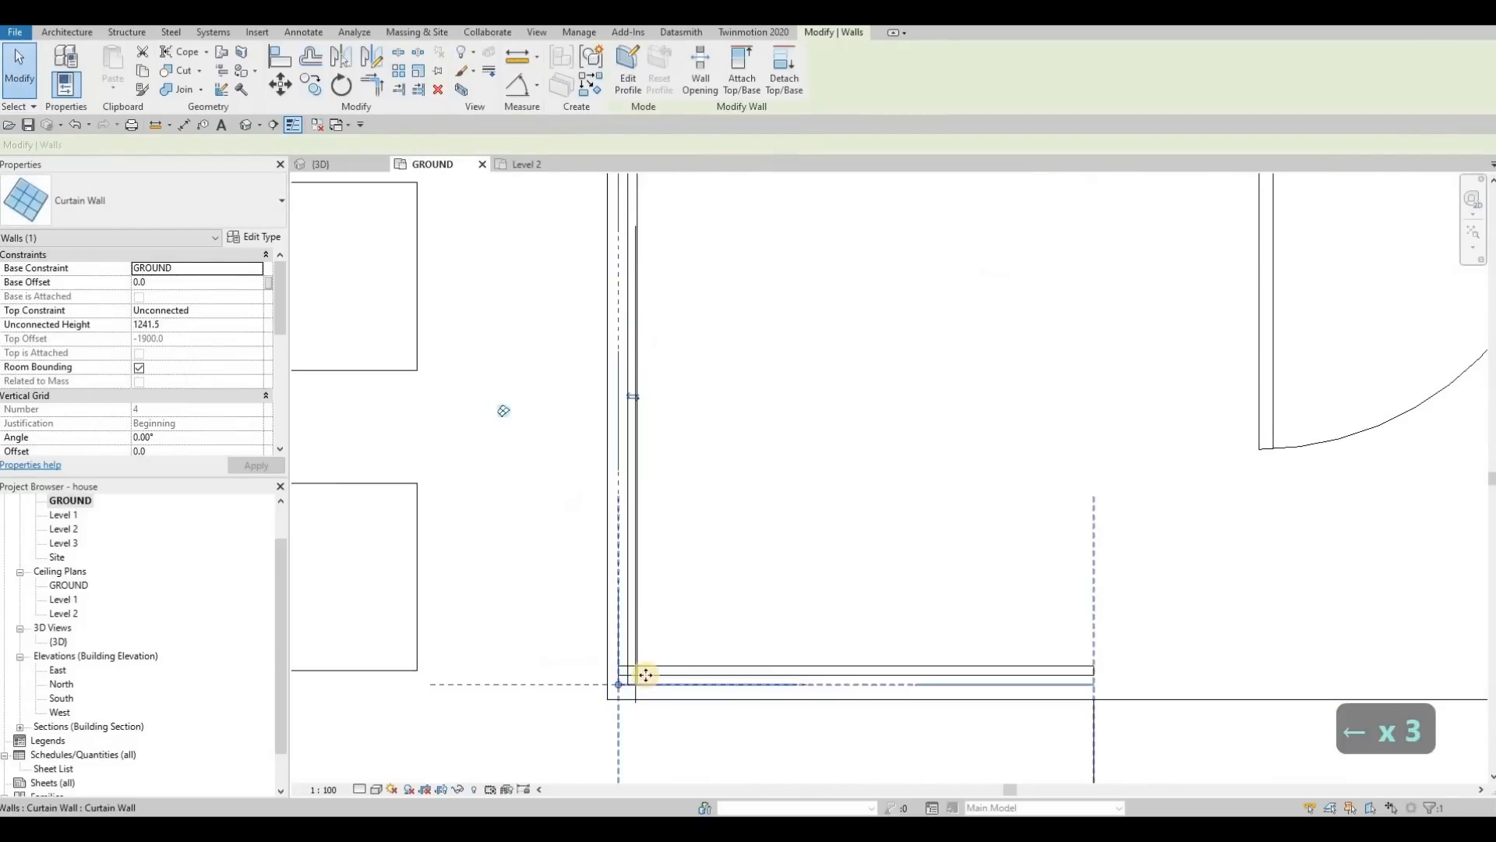
left_click(612, 684)
left_click_drag(633, 683, 636, 670)
key("Escape")
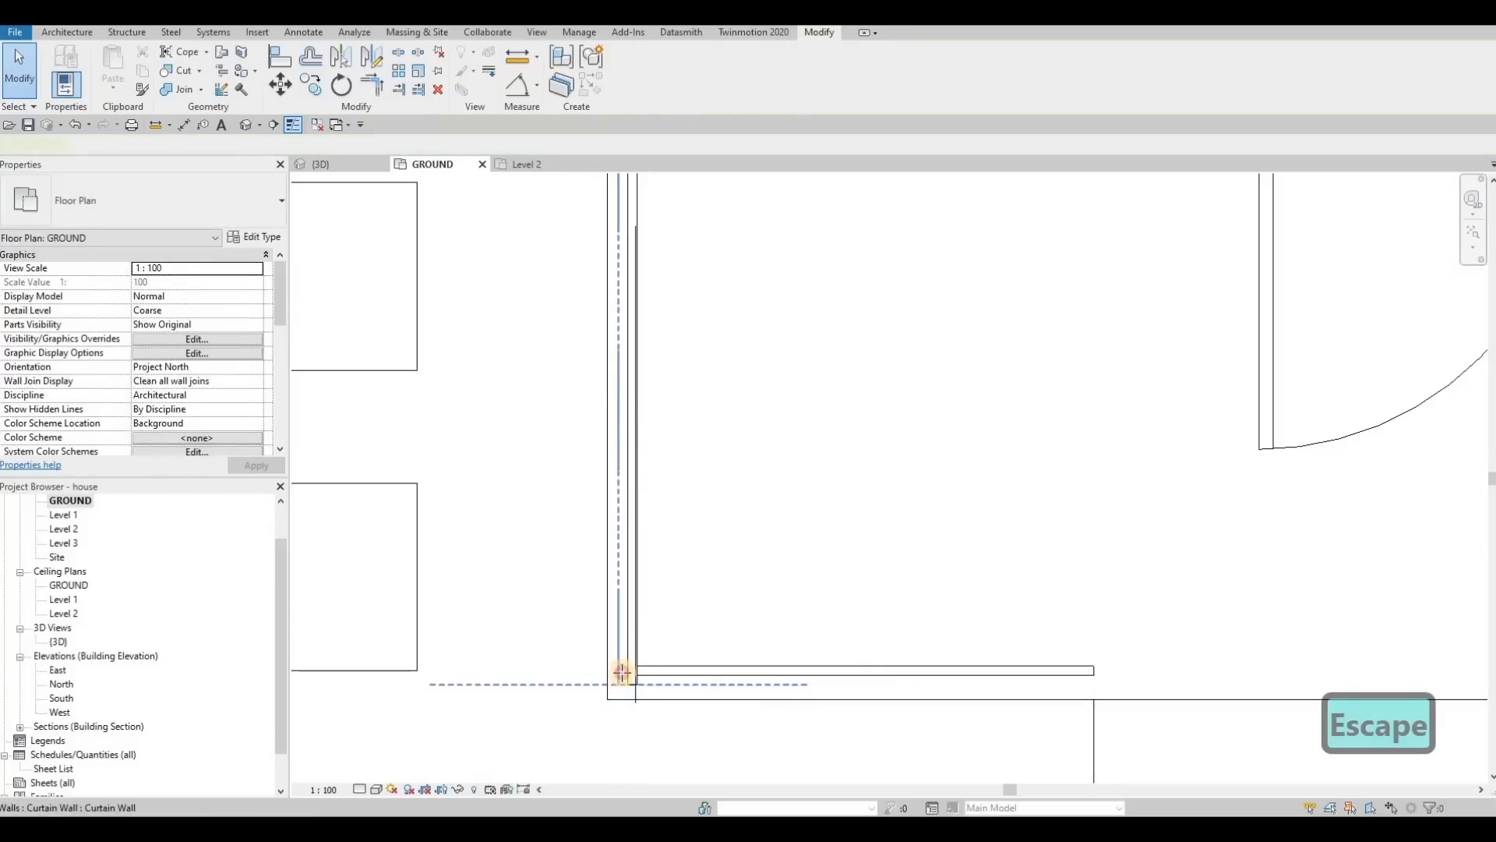
left_click(622, 672)
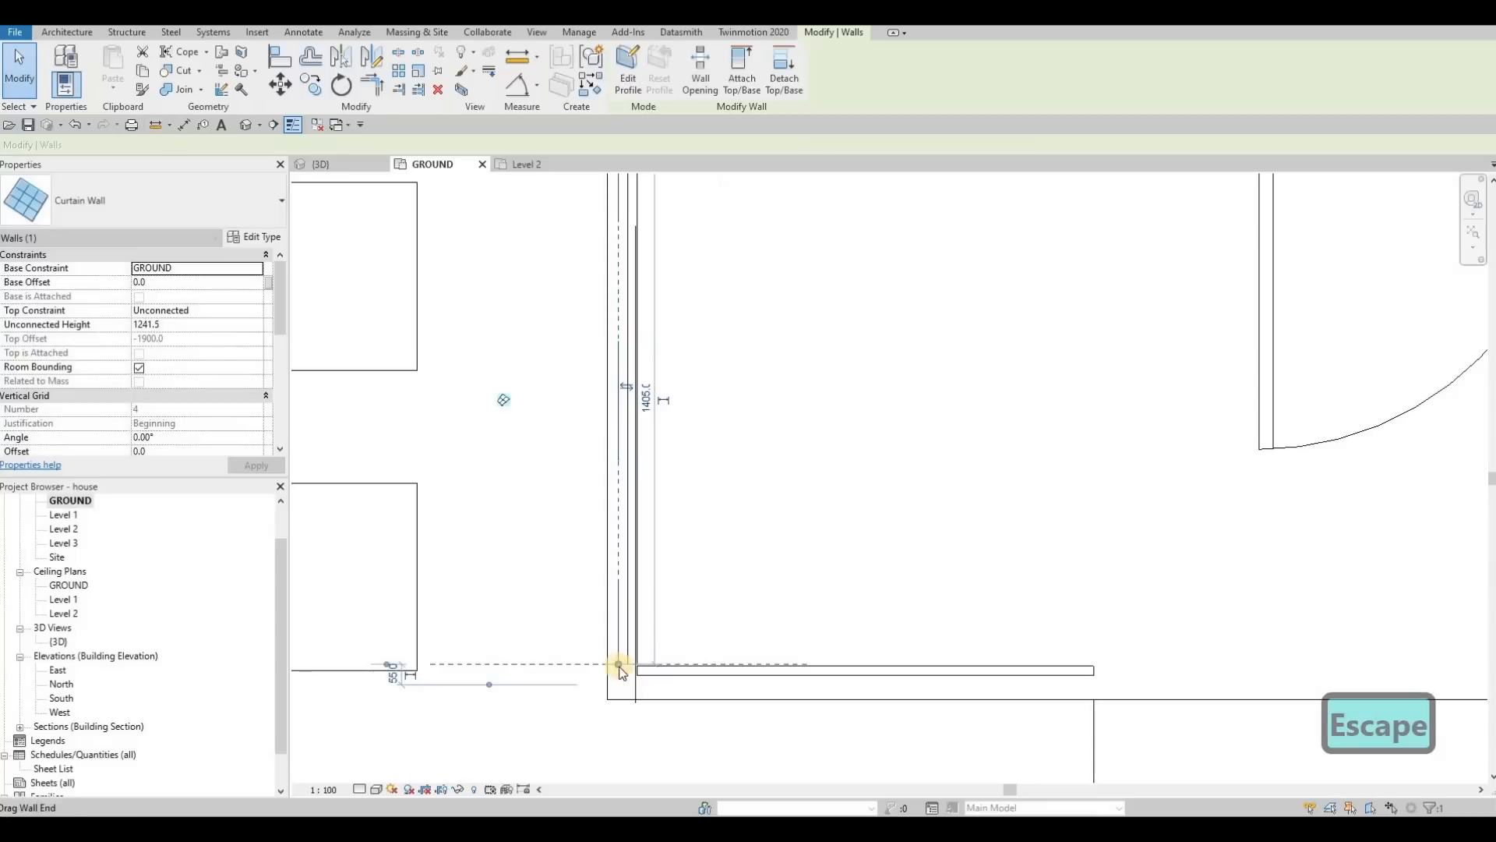
scroll(663, 682, "up", 3)
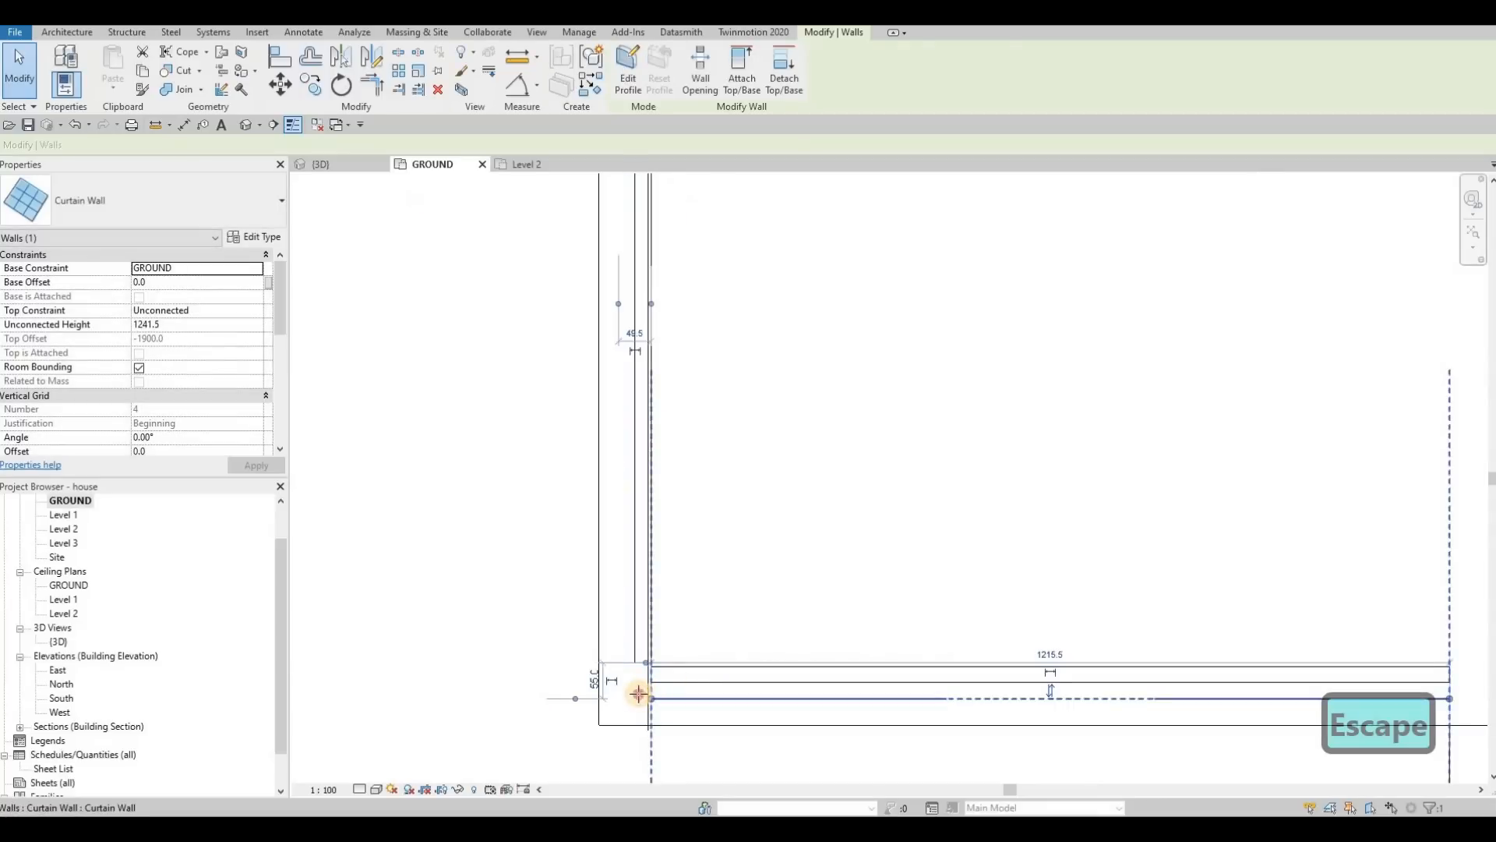
left_click_drag(652, 698, 636, 698)
key("Escape")
Step: Examine the porch's low glass curtain walls and their corner in the 3D view
left_click(321, 165)
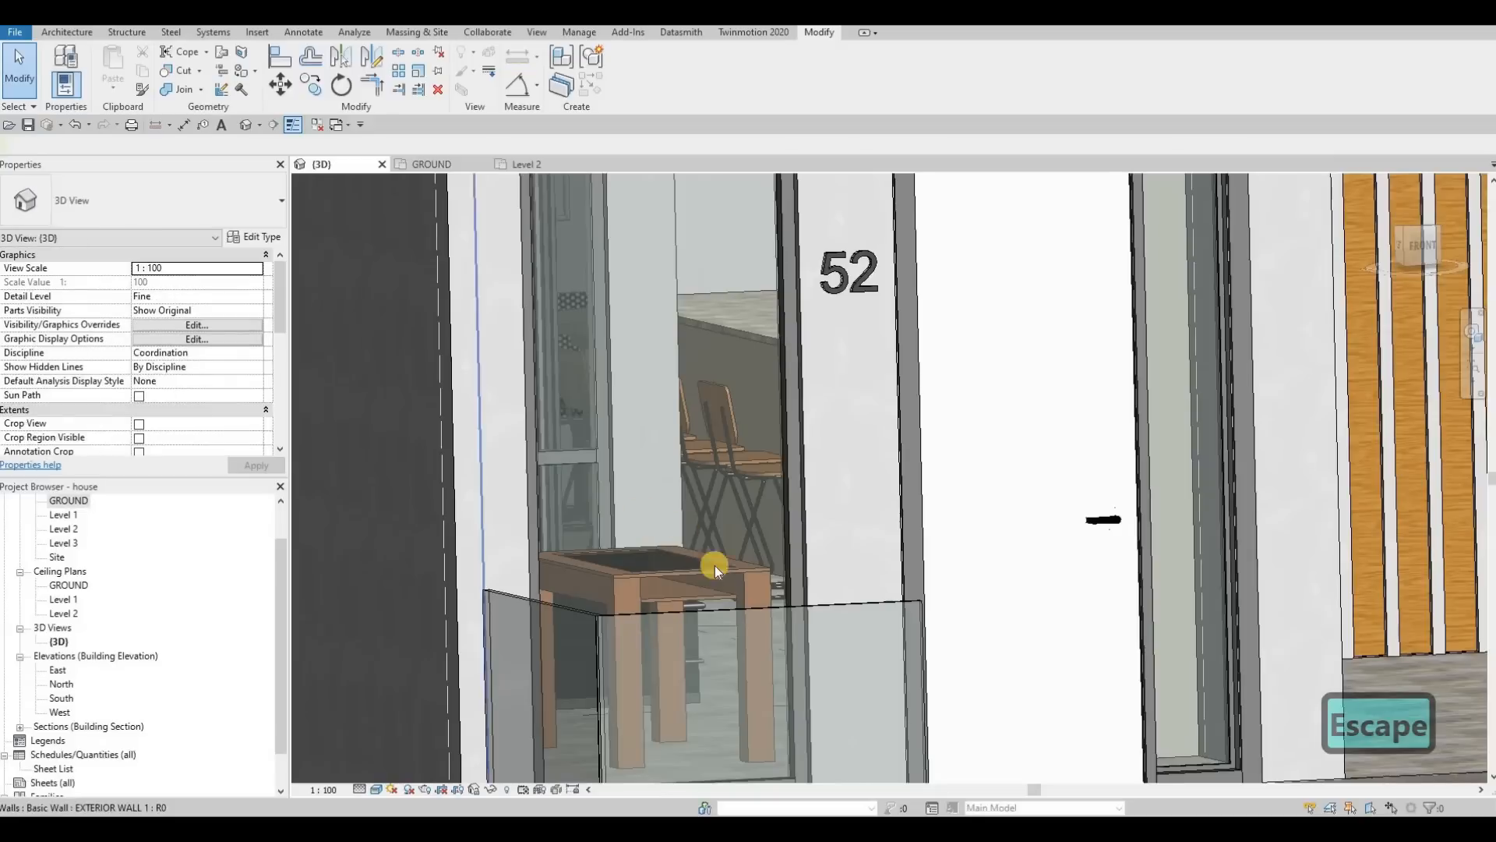
scroll(714, 565, "down", 5)
left_click(710, 570)
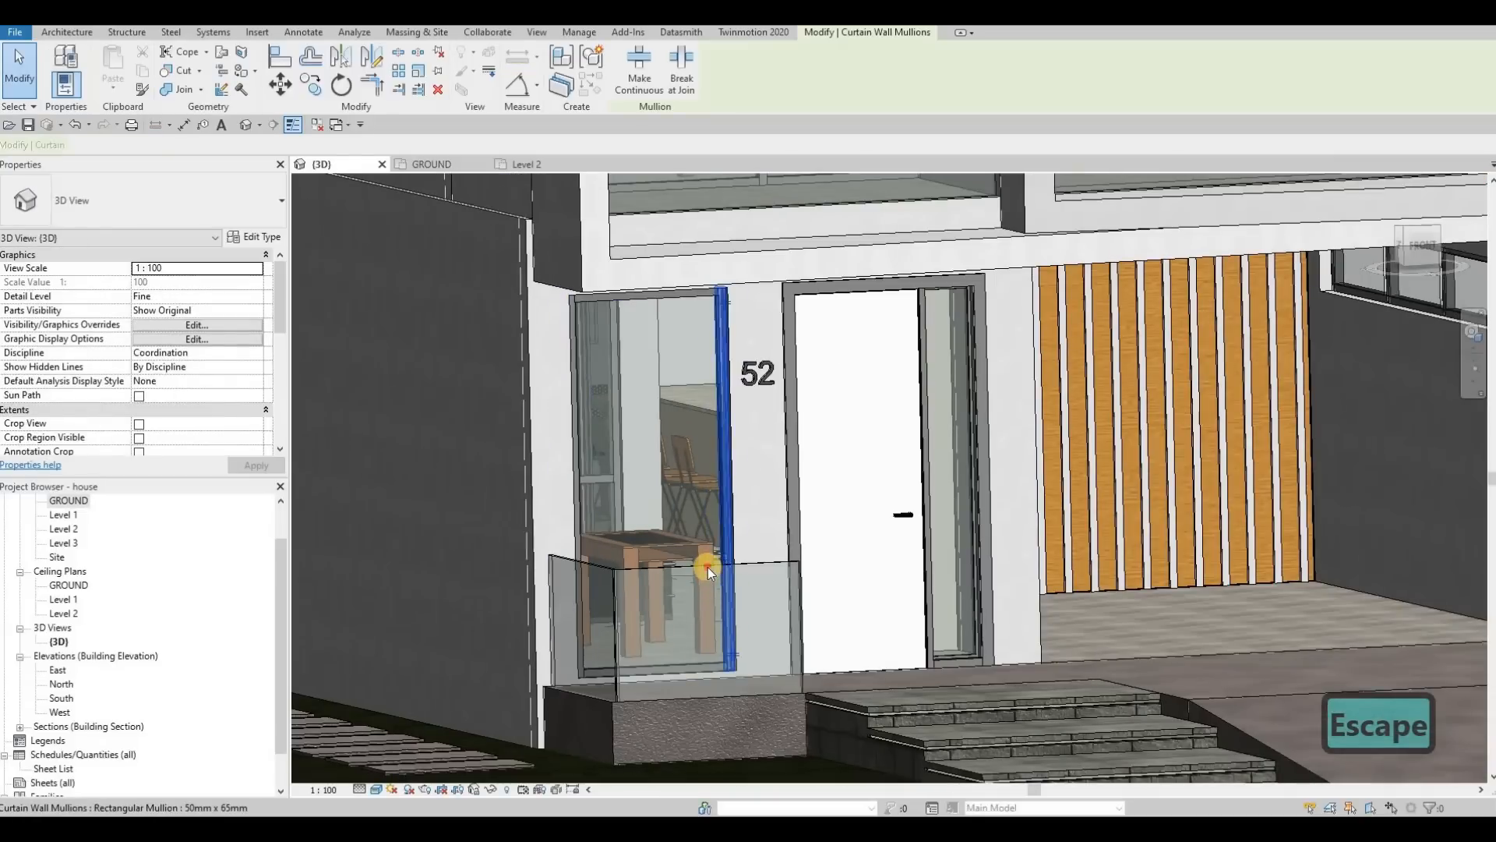
left_click(705, 734)
key("Escape")
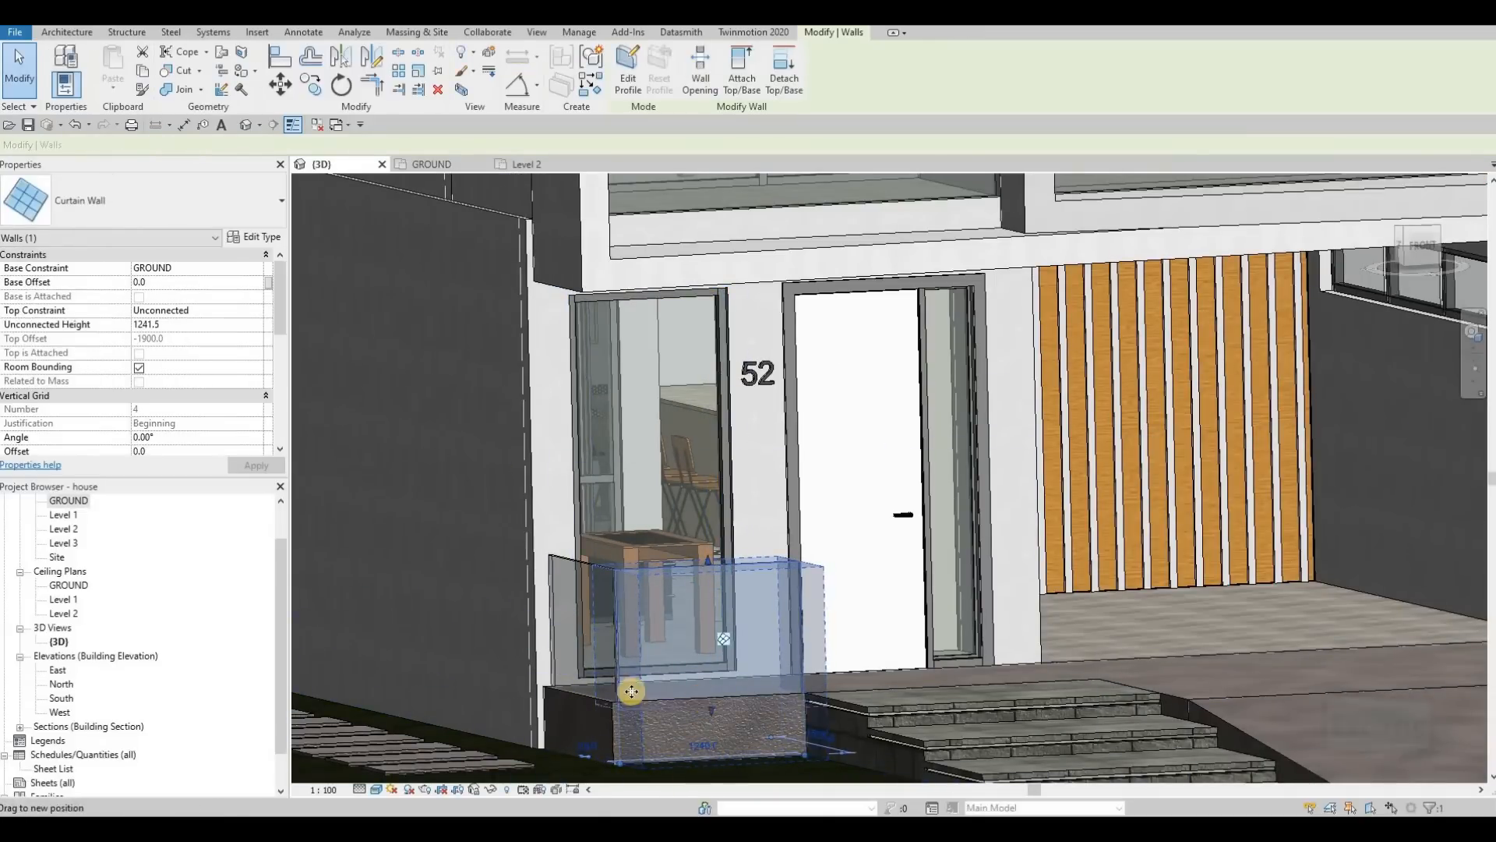
left_click(588, 685)
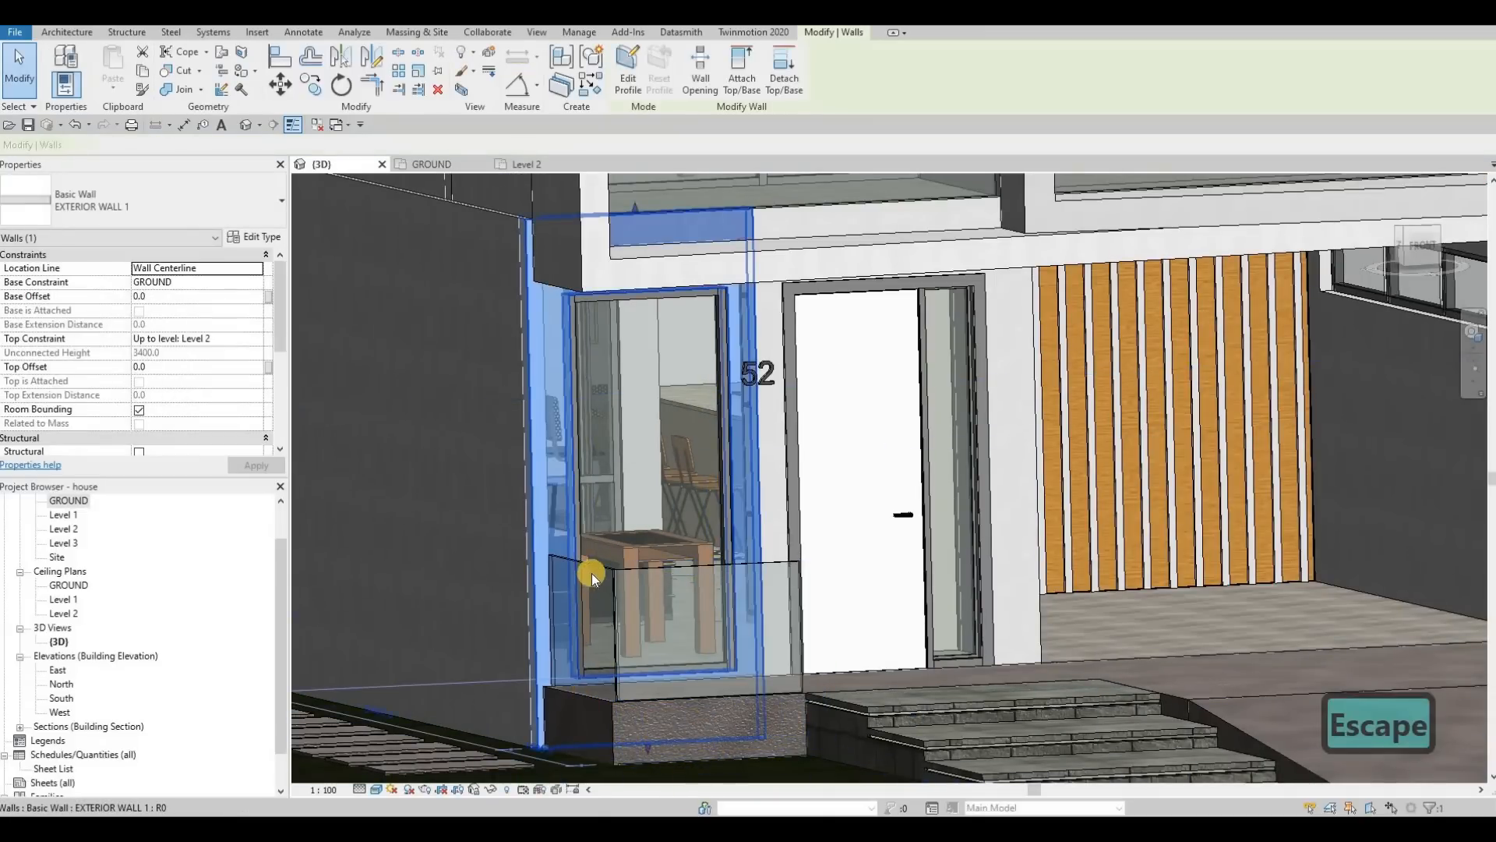
key("Escape")
left_click(577, 724)
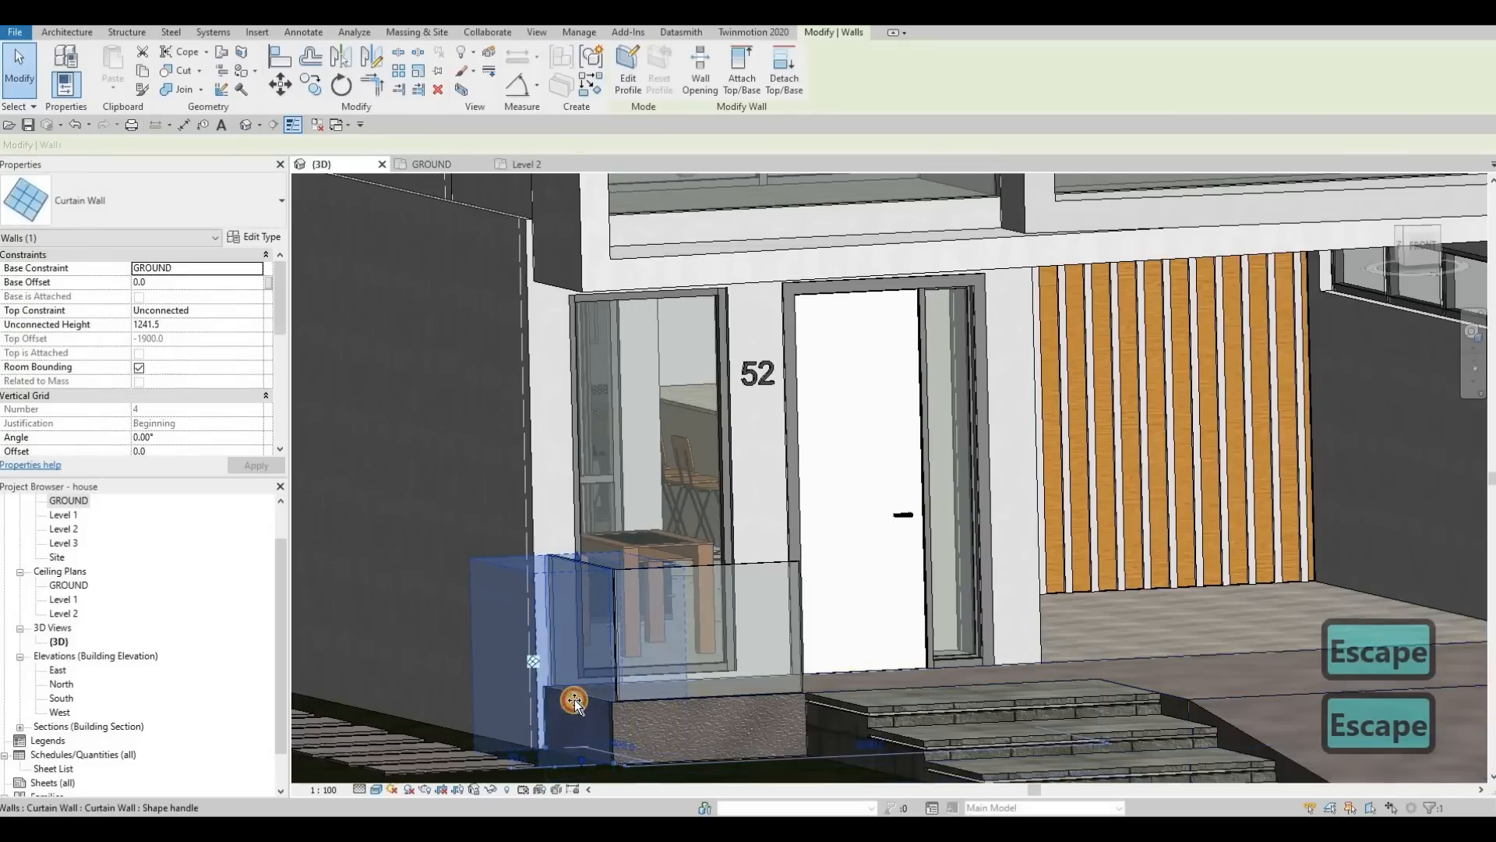
key("Escape")
Step: Show the whole house in 3D from a raised front angle and save the project
scroll(640, 658, "down", 2)
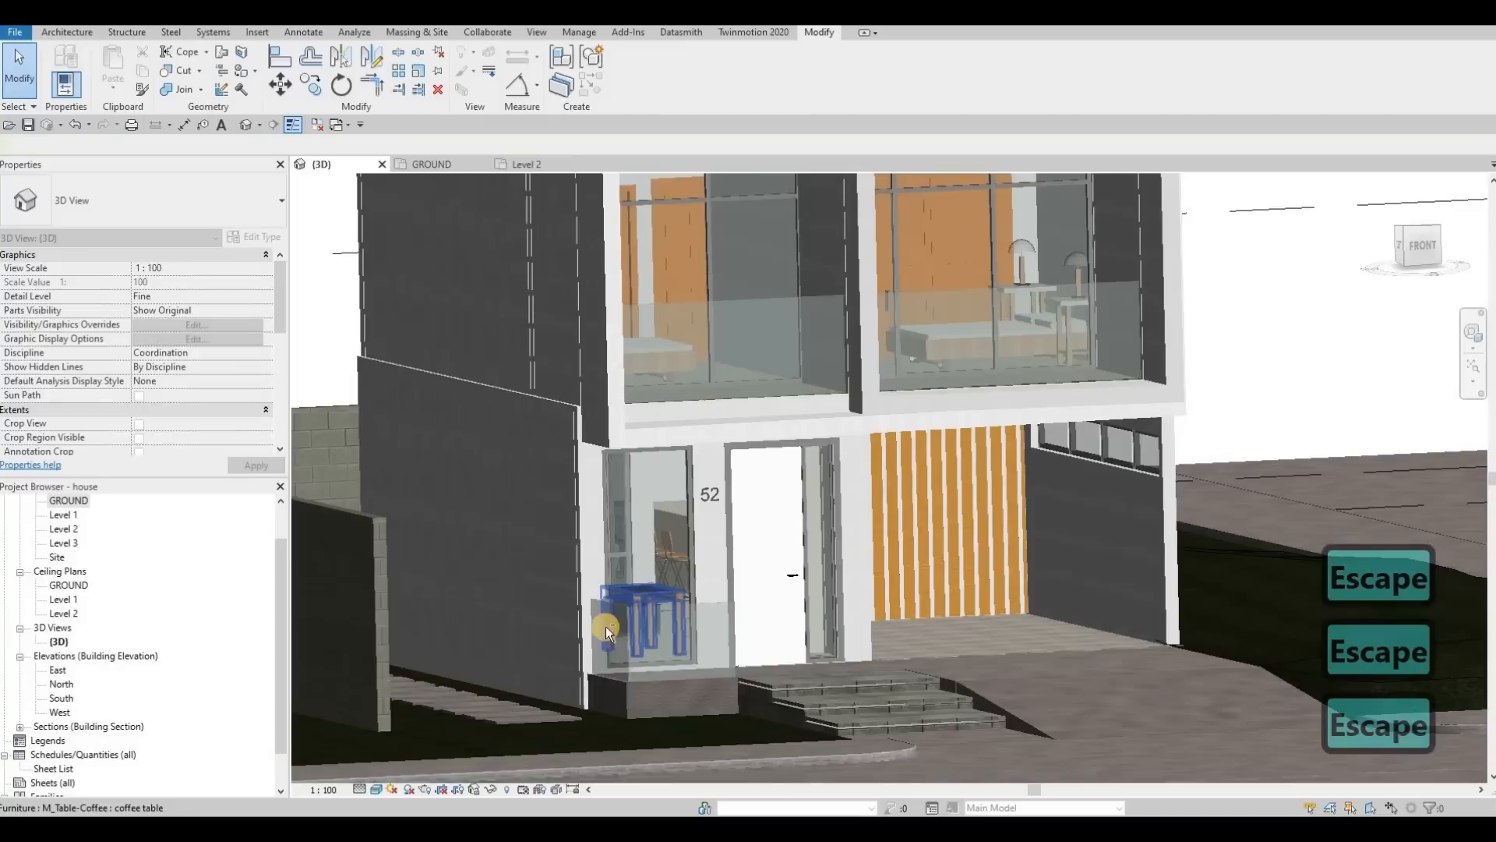
scroll(561, 697, "down", 1)
middle_click_drag(542, 699, 634, 604, "shift")
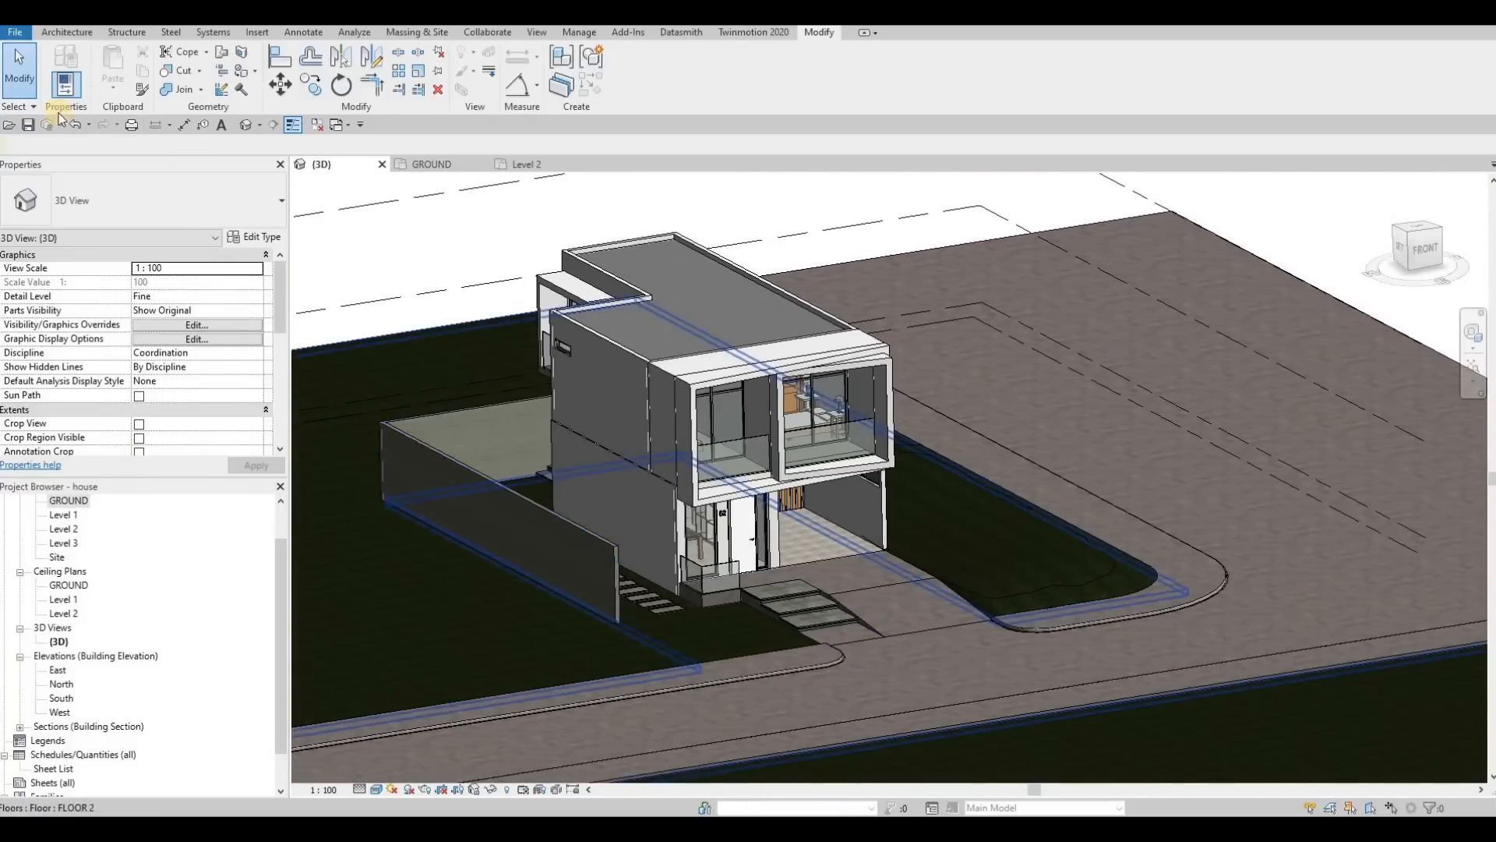
left_click(31, 128)
scroll(44, 762, "down", 1)
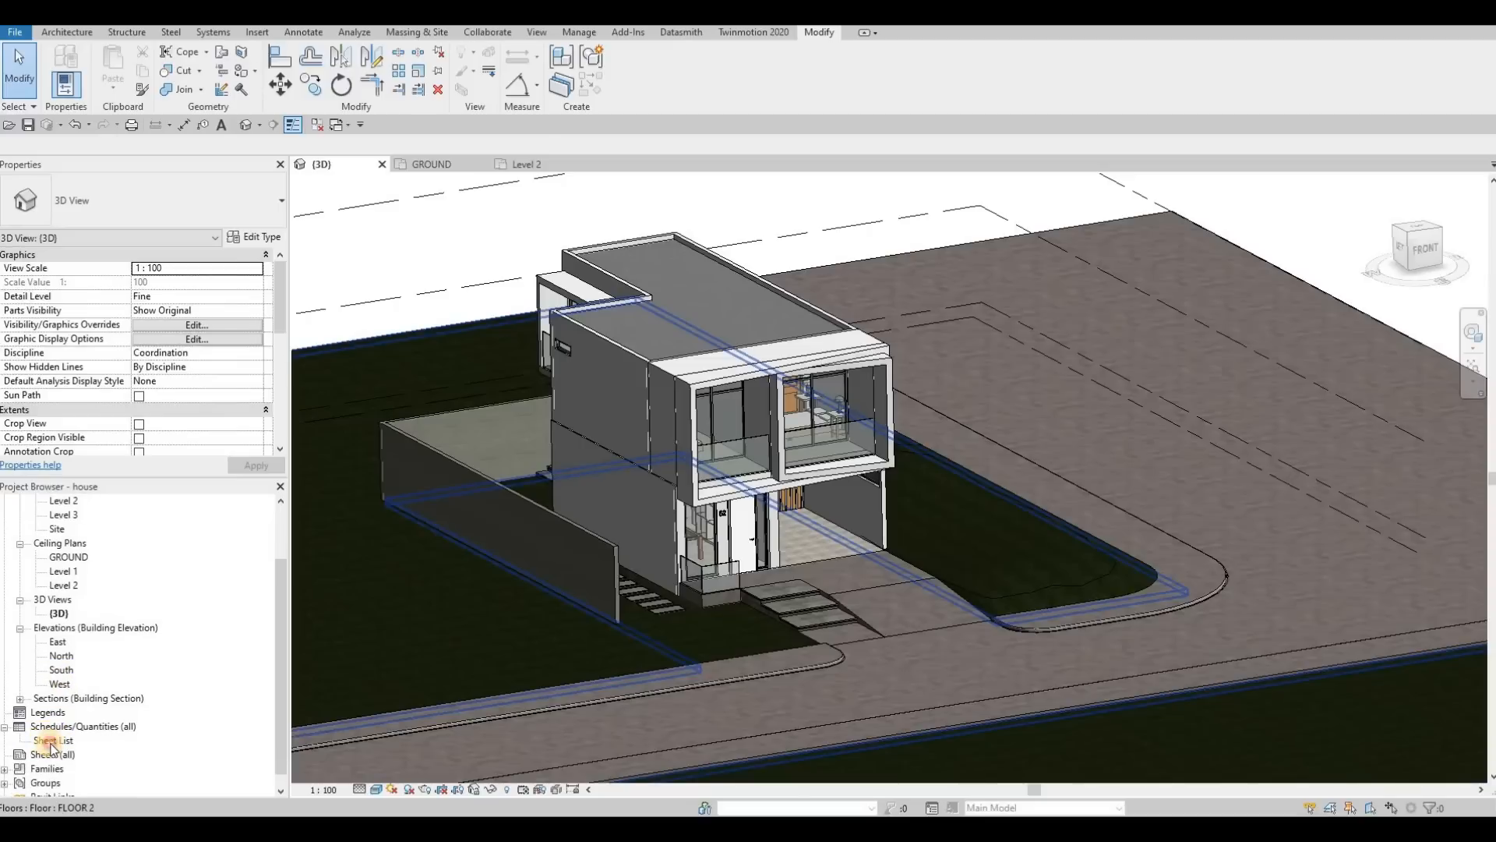
left_click(51, 742)
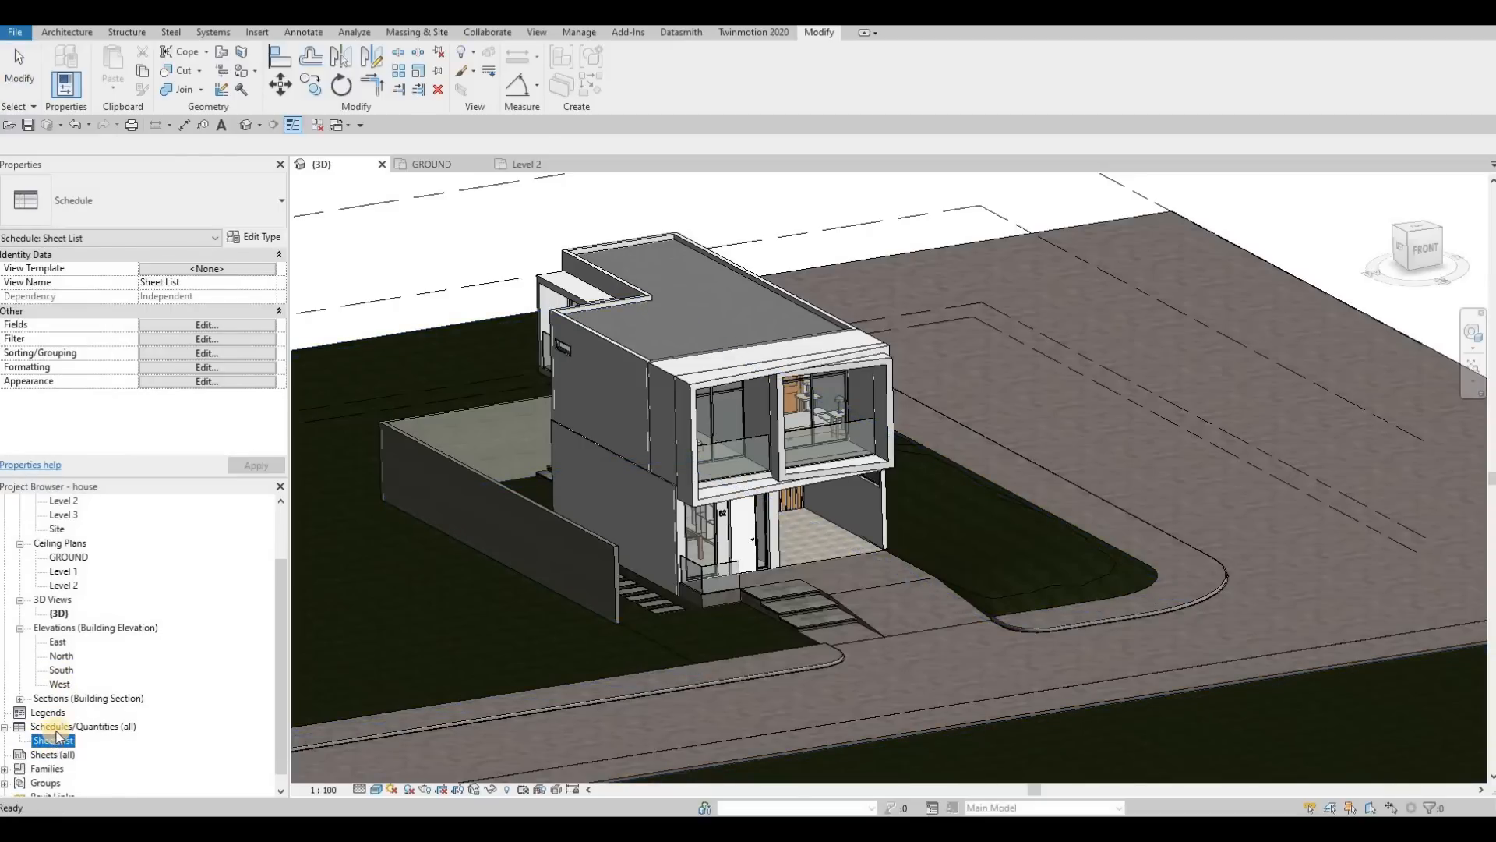
right_click(56, 728)
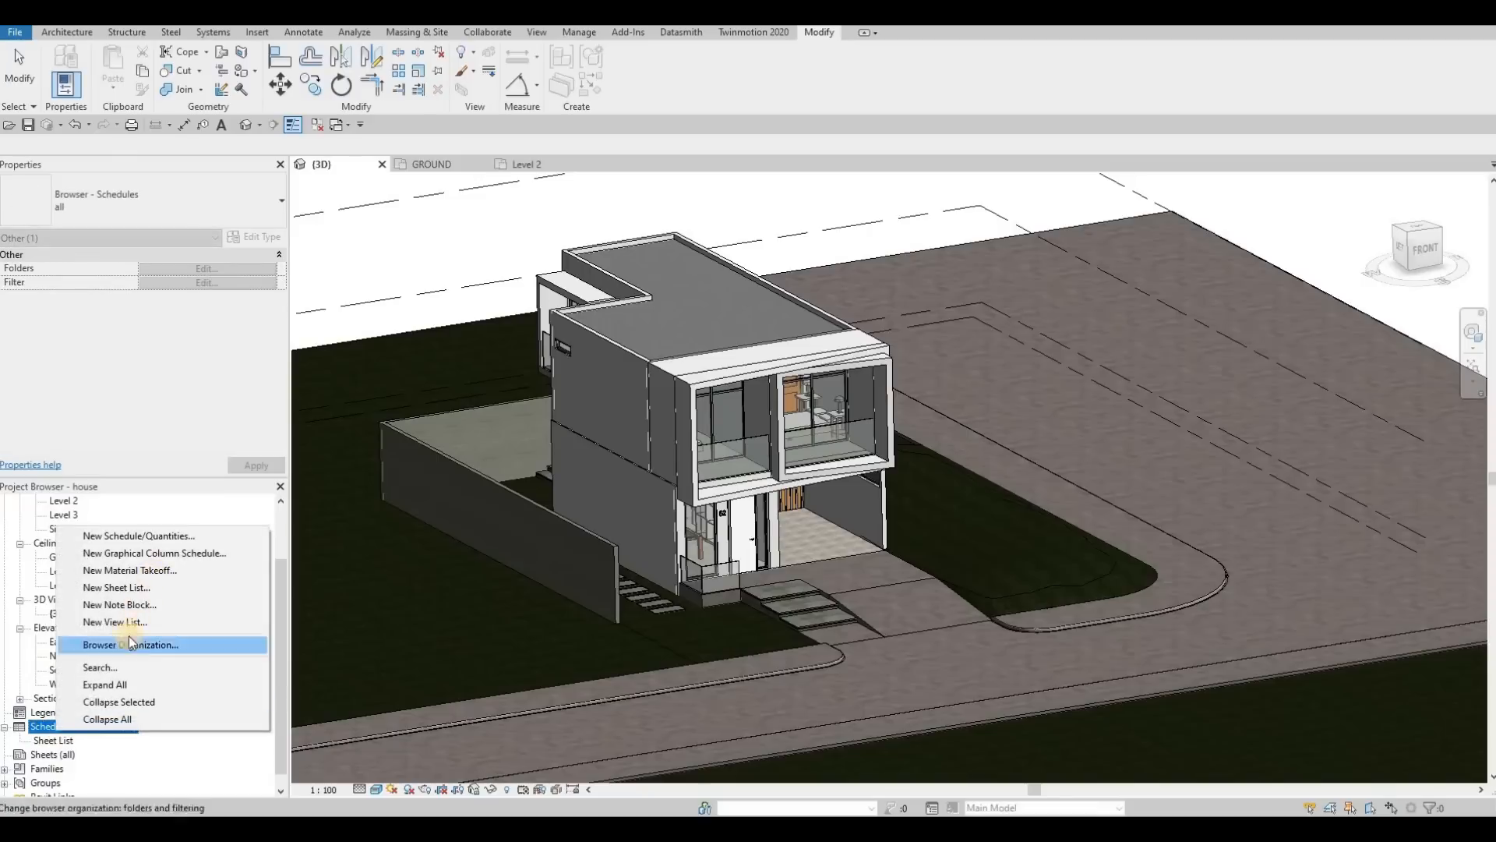
Step: Create a new sheet with the A0 metric title block and expand the list of project sheets
left_click(34, 756)
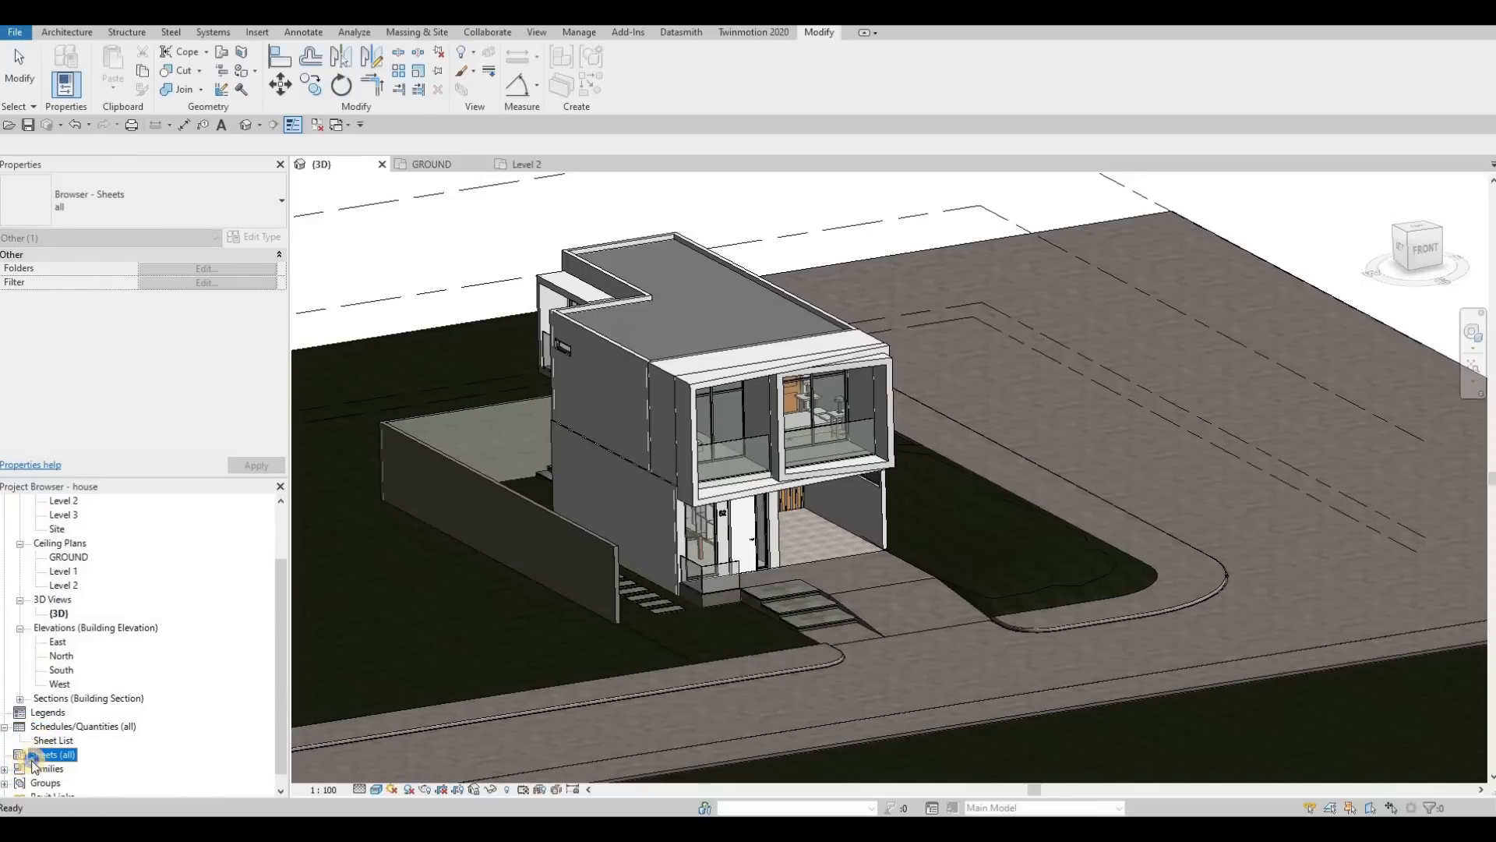
right_click(34, 756)
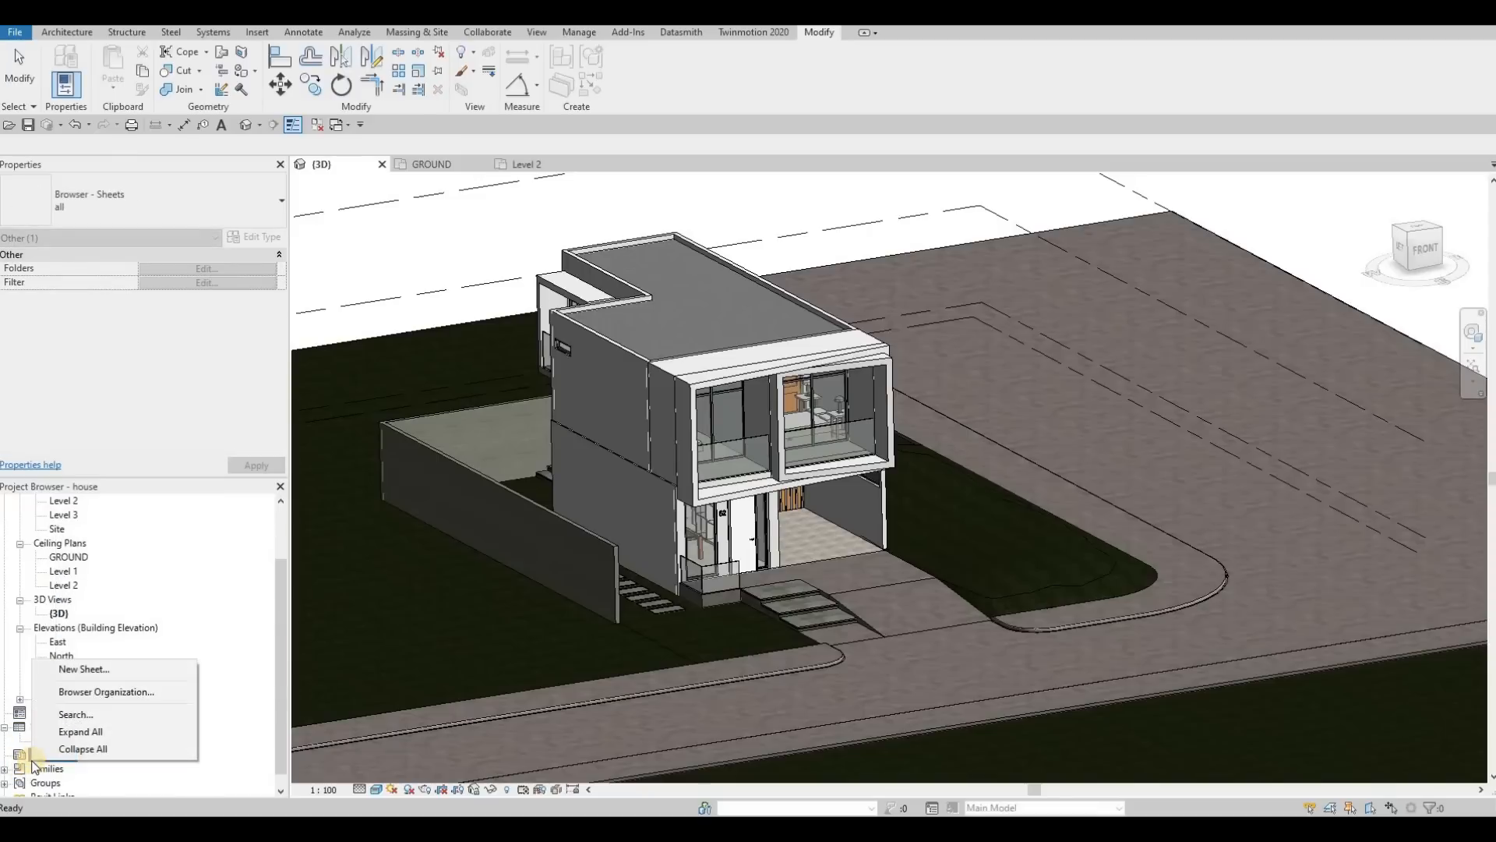
left_click(78, 669)
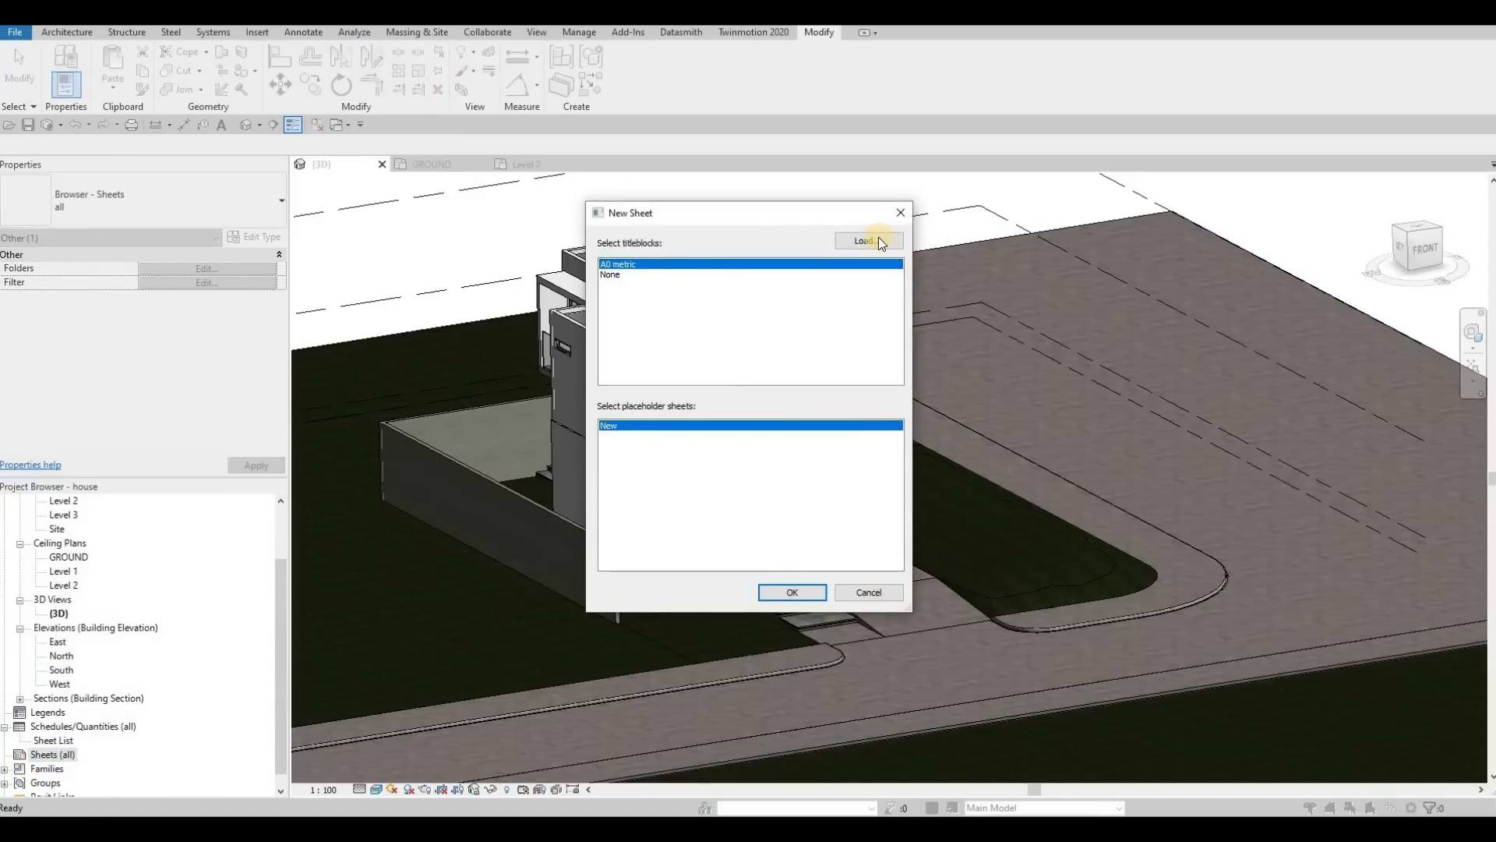
left_click(878, 240)
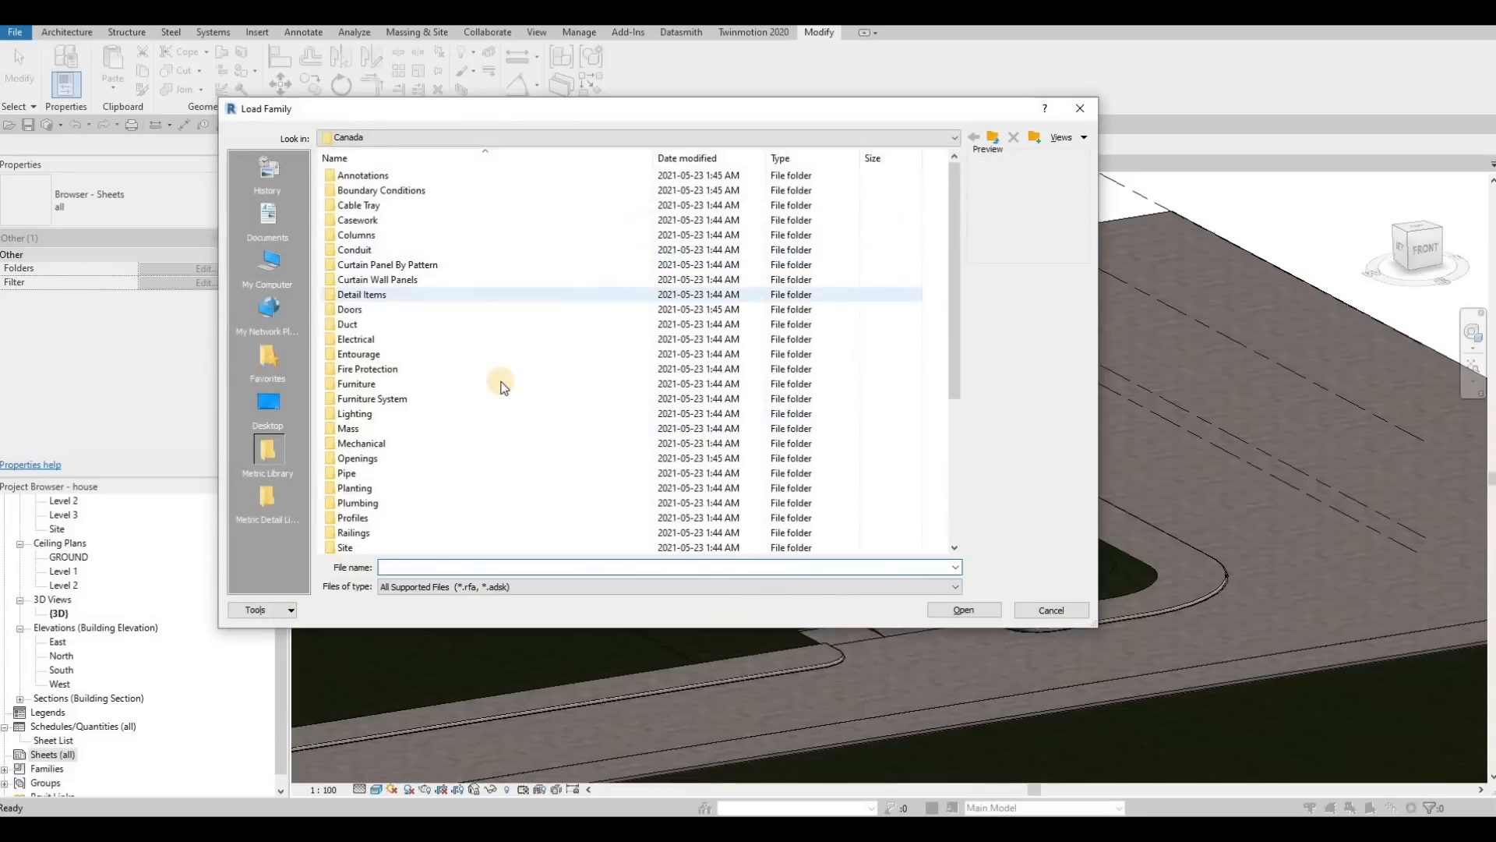
scroll(386, 521, "down", 5)
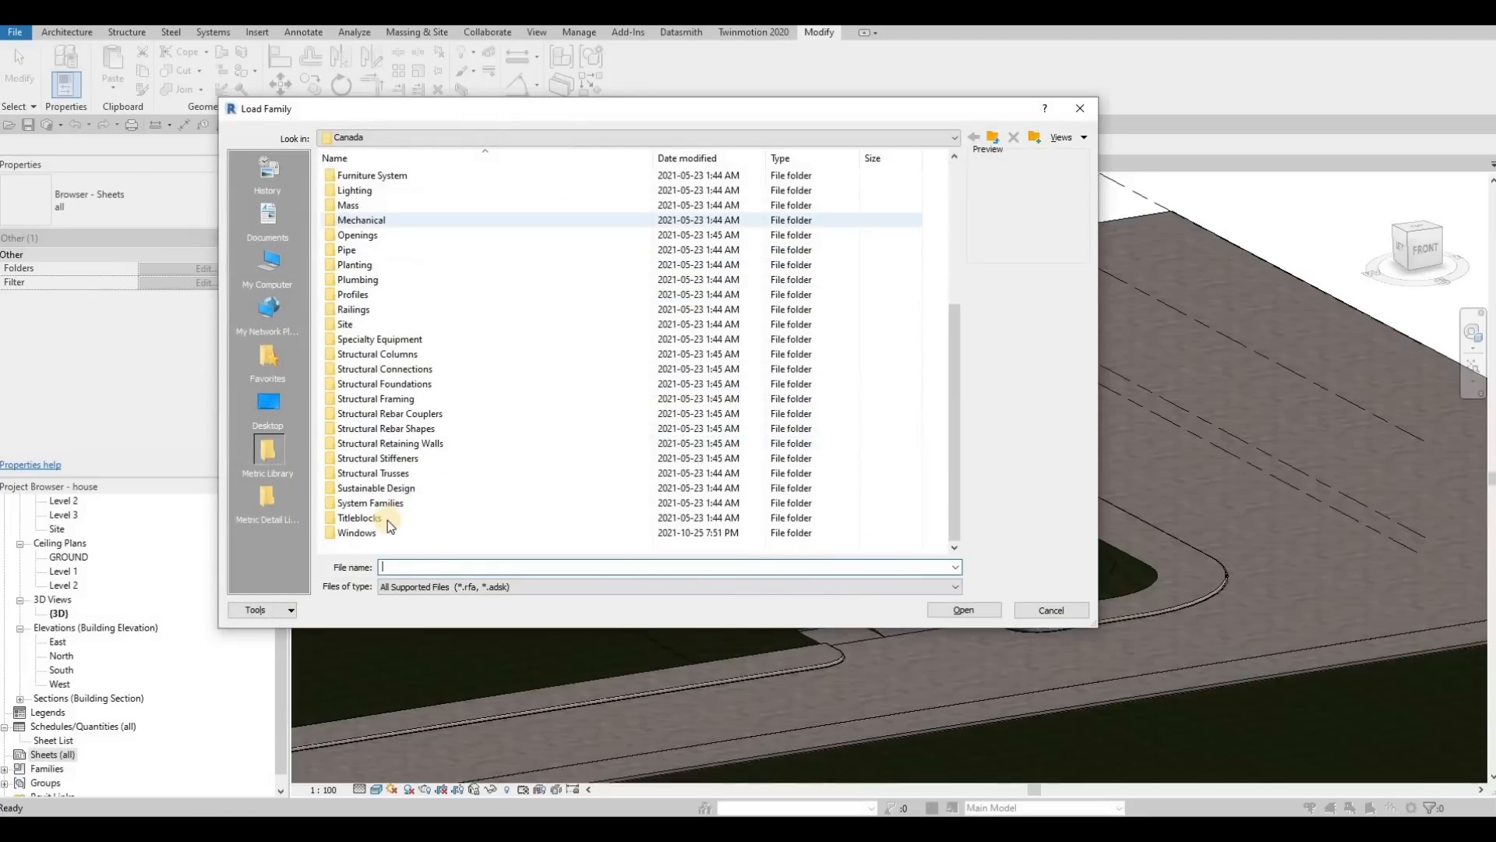
double_click(387, 521)
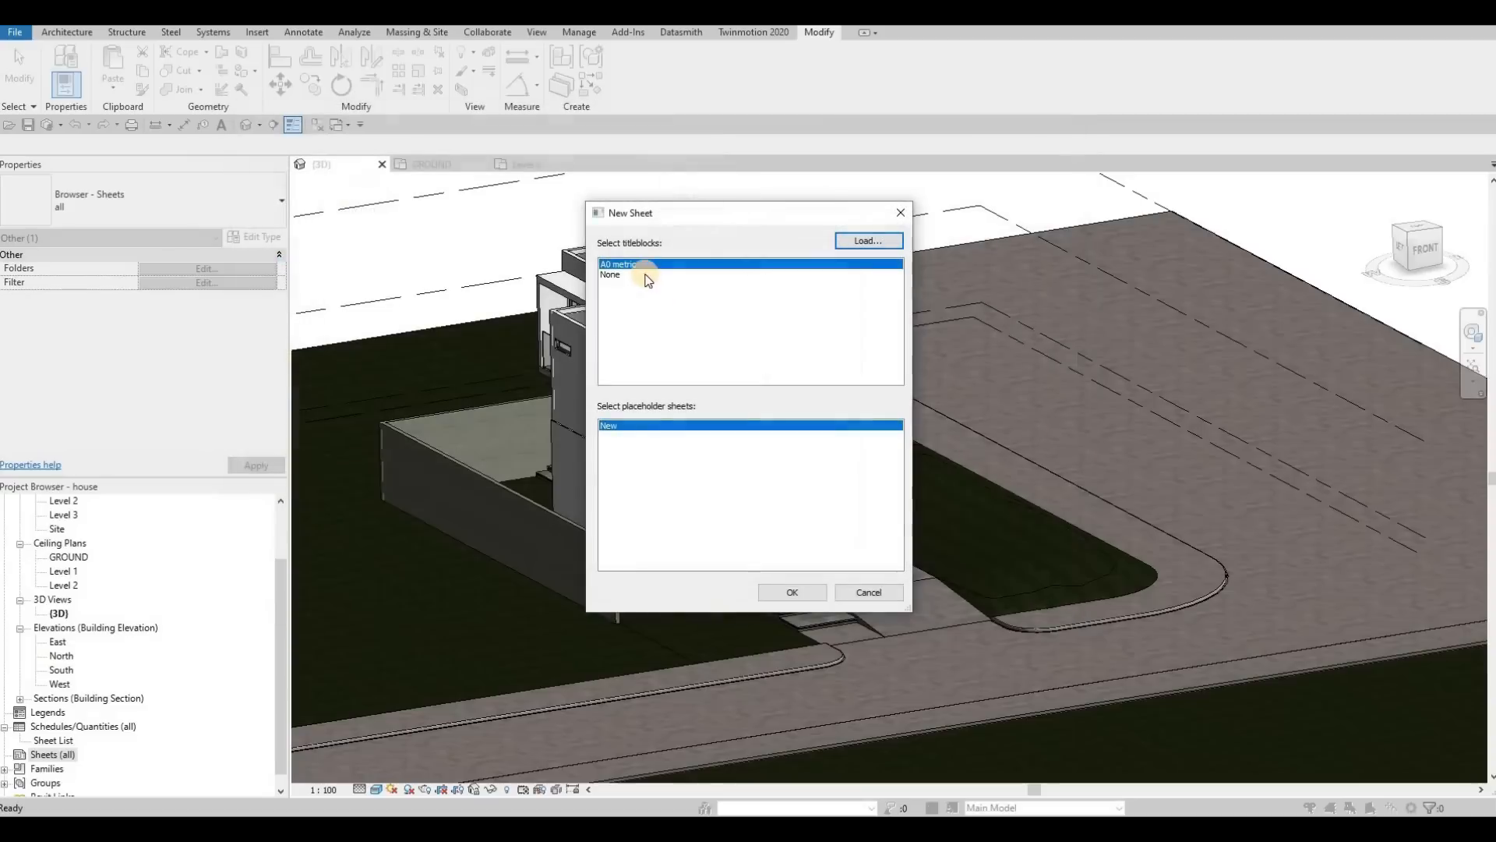
left_click(792, 593)
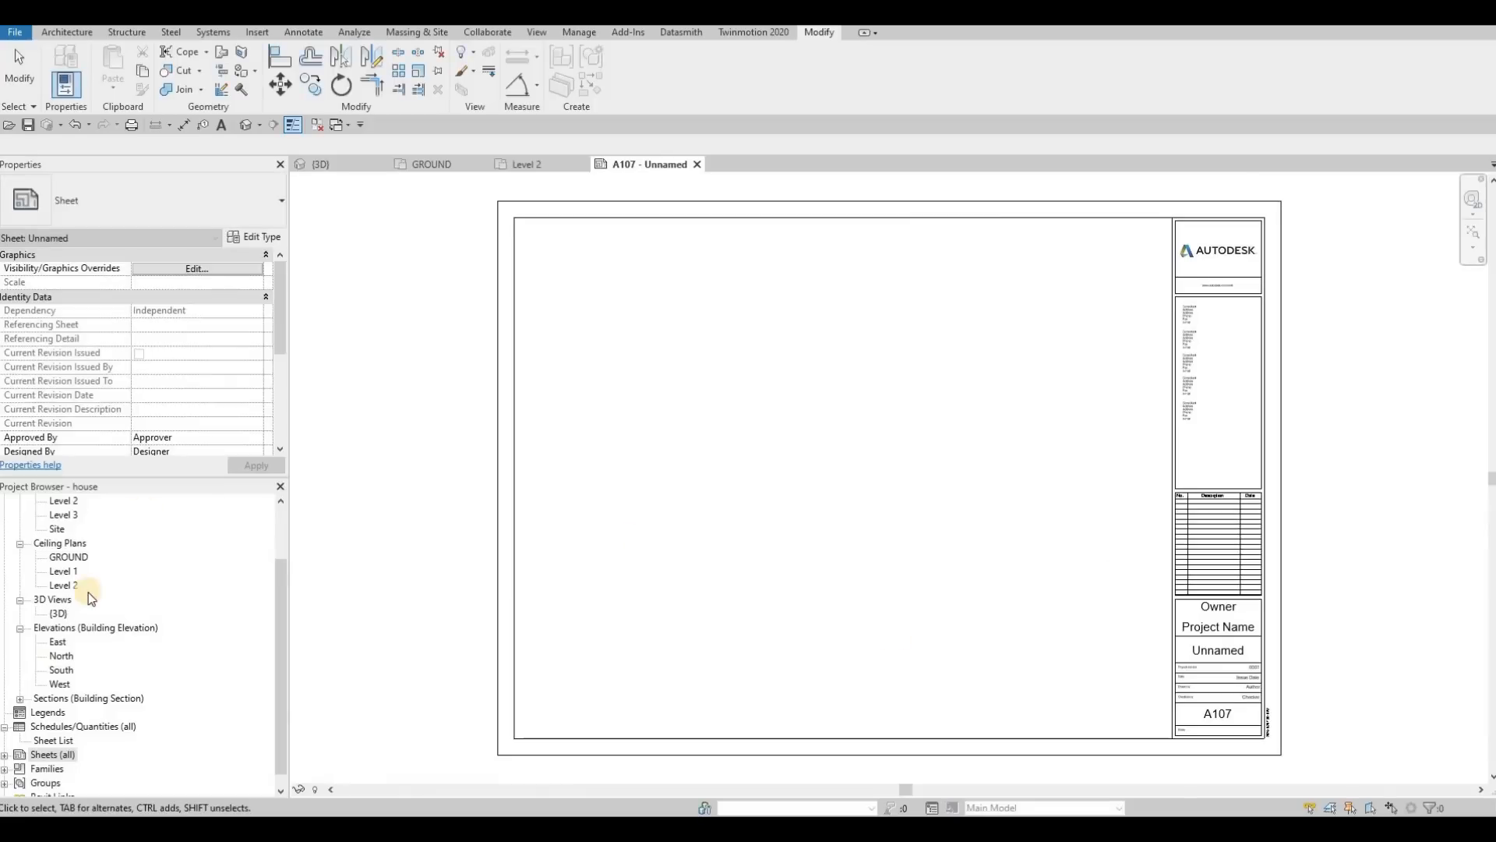
double_click(19, 756)
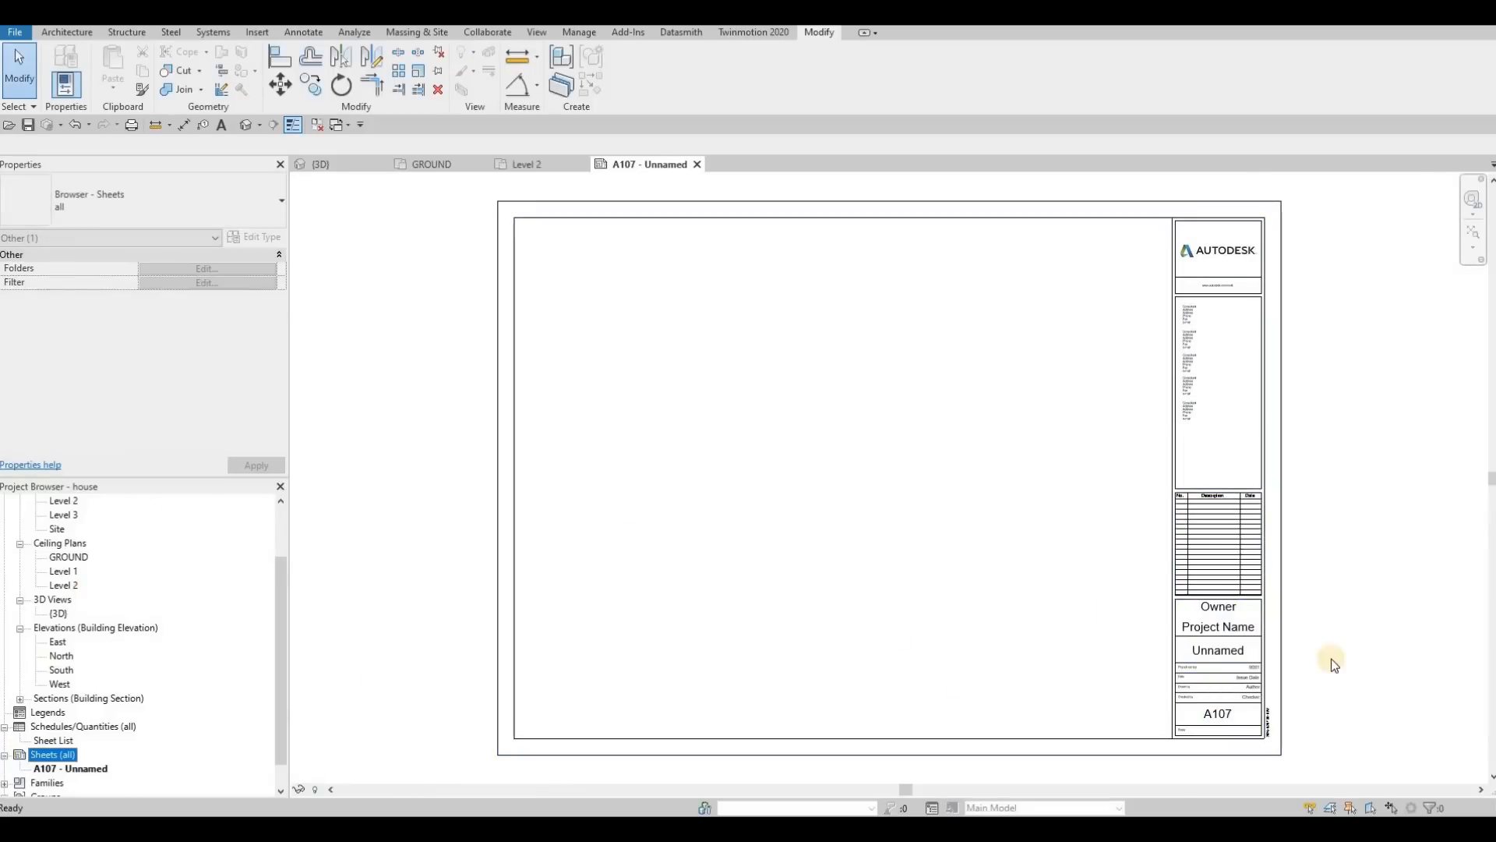
Step: Set the owner to ACD and the project name to HOUSE in the new sheet's title block
left_click(1224, 616)
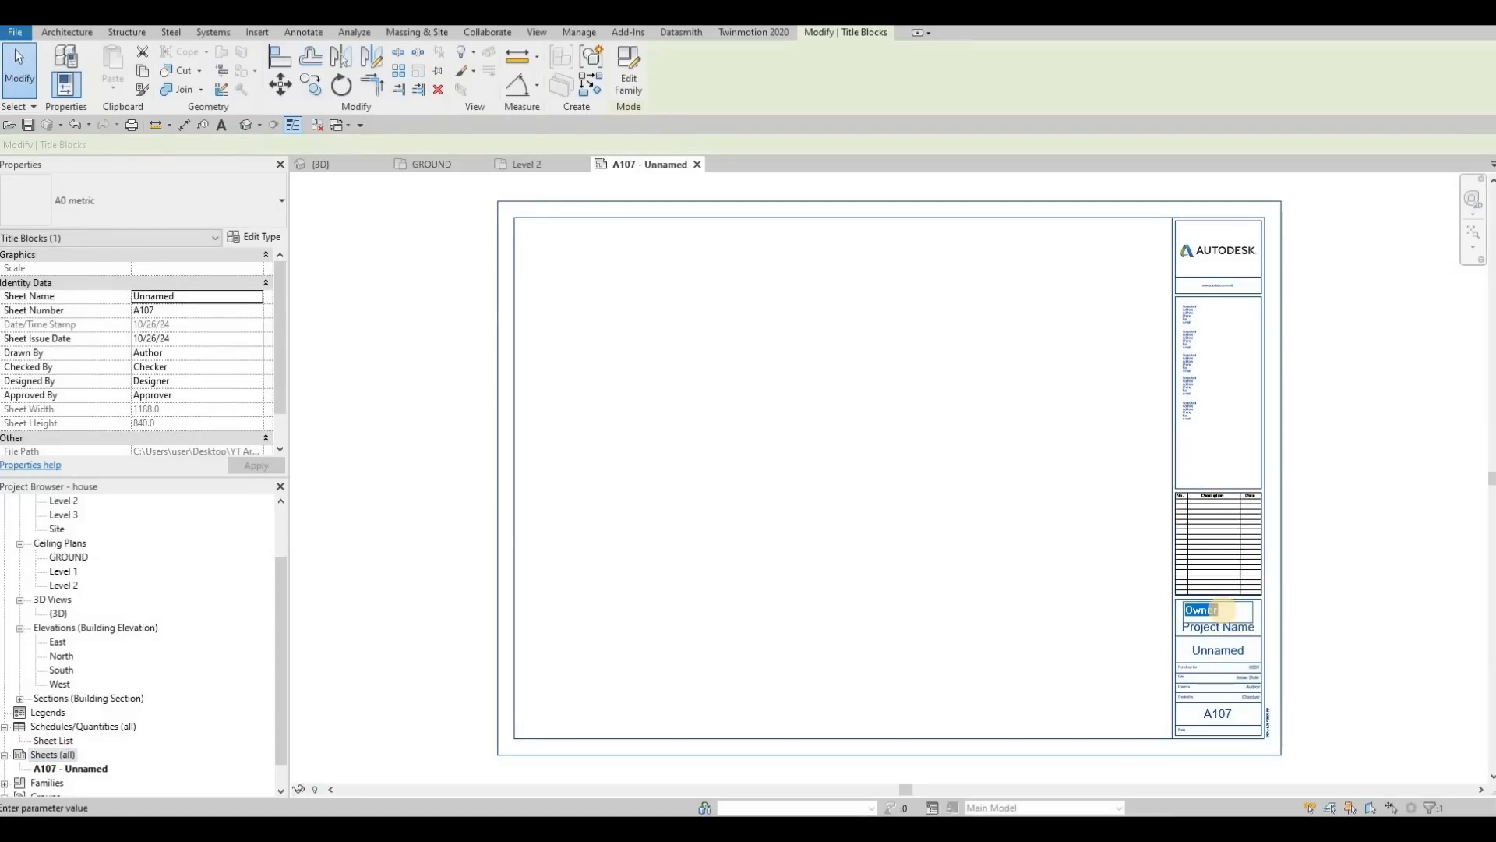
type("a")
key("BackSpace")
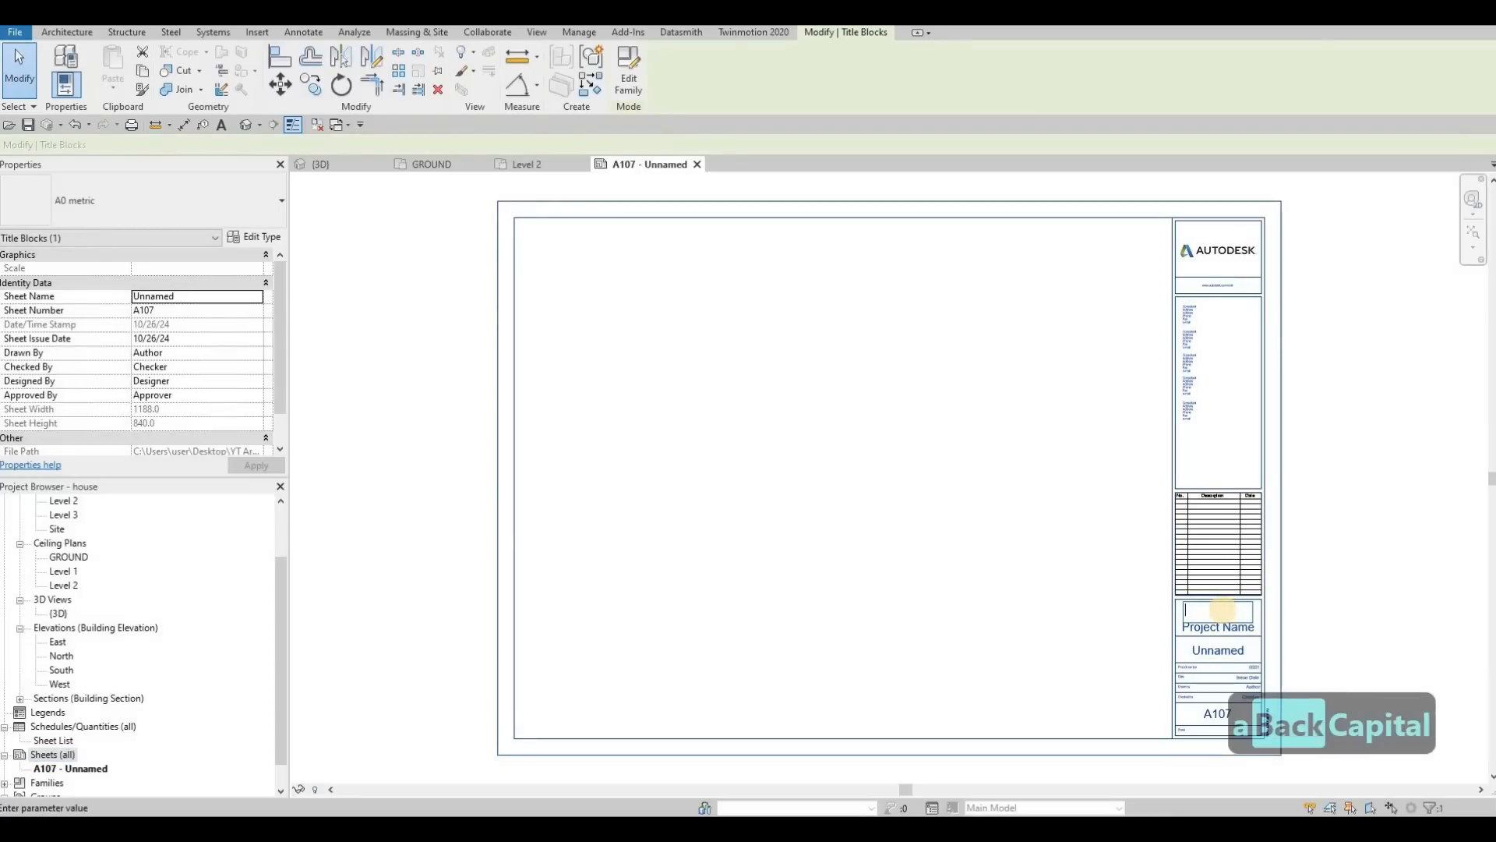
key("Caps_Lock")
type("ACD")
left_click(1196, 625)
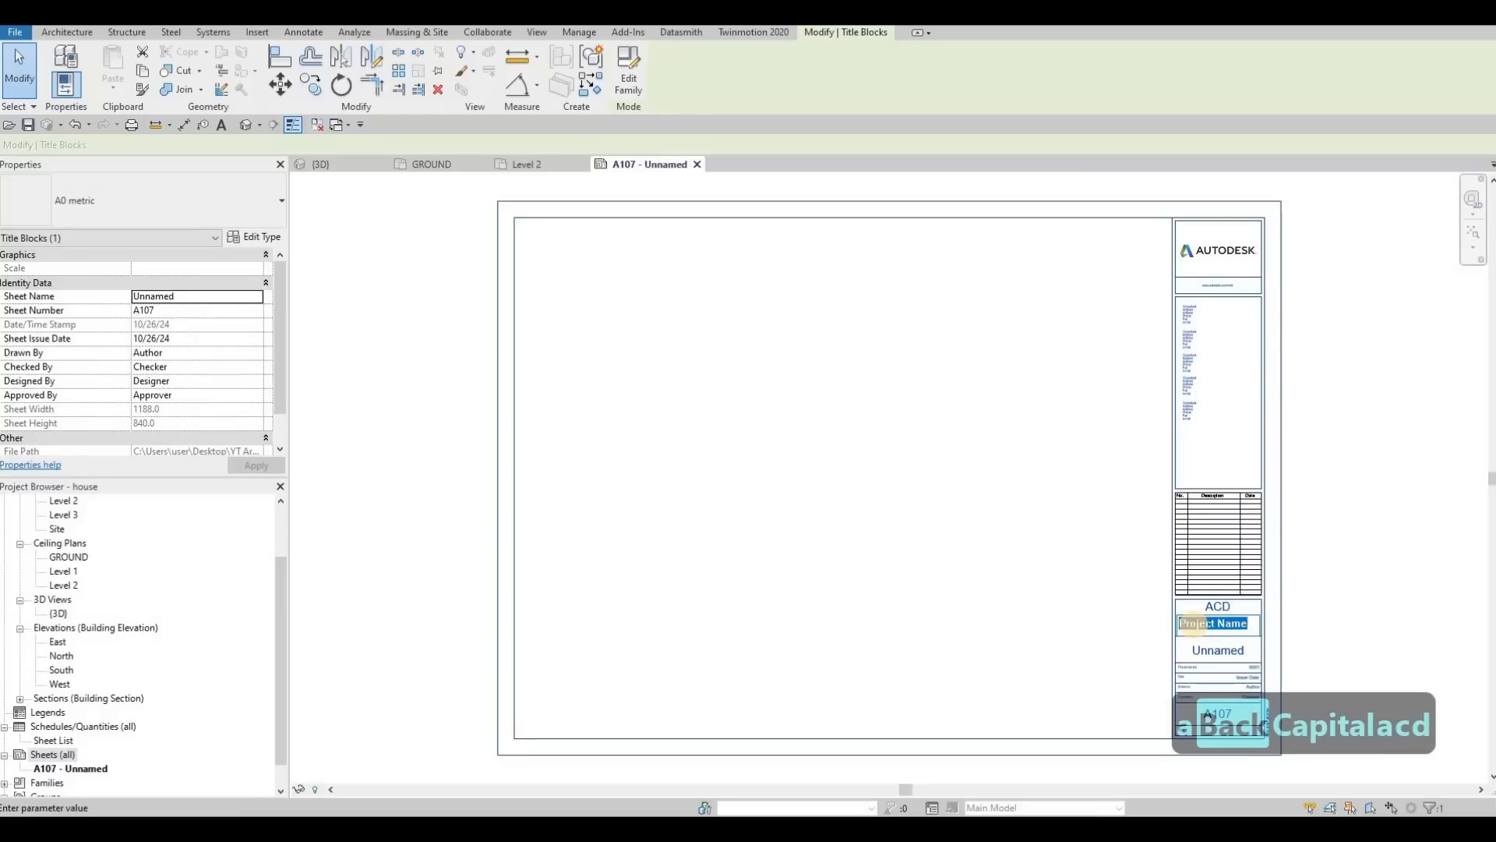
type("HOUSE")
left_click(1180, 645)
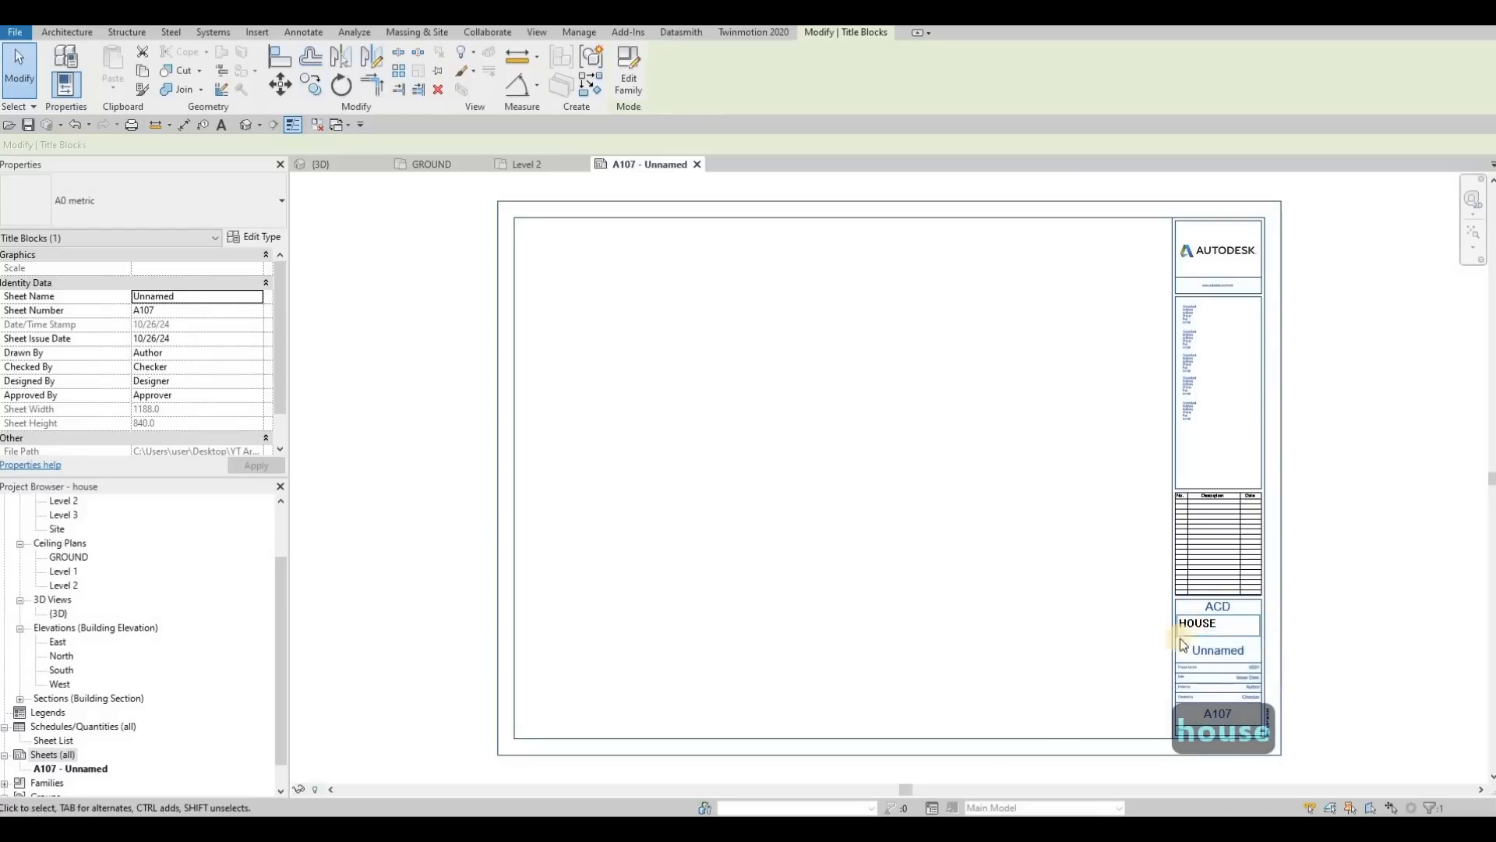
Step: Name the sheet COVER SHEET in its title block and leave the title block deselected
left_click(1215, 651)
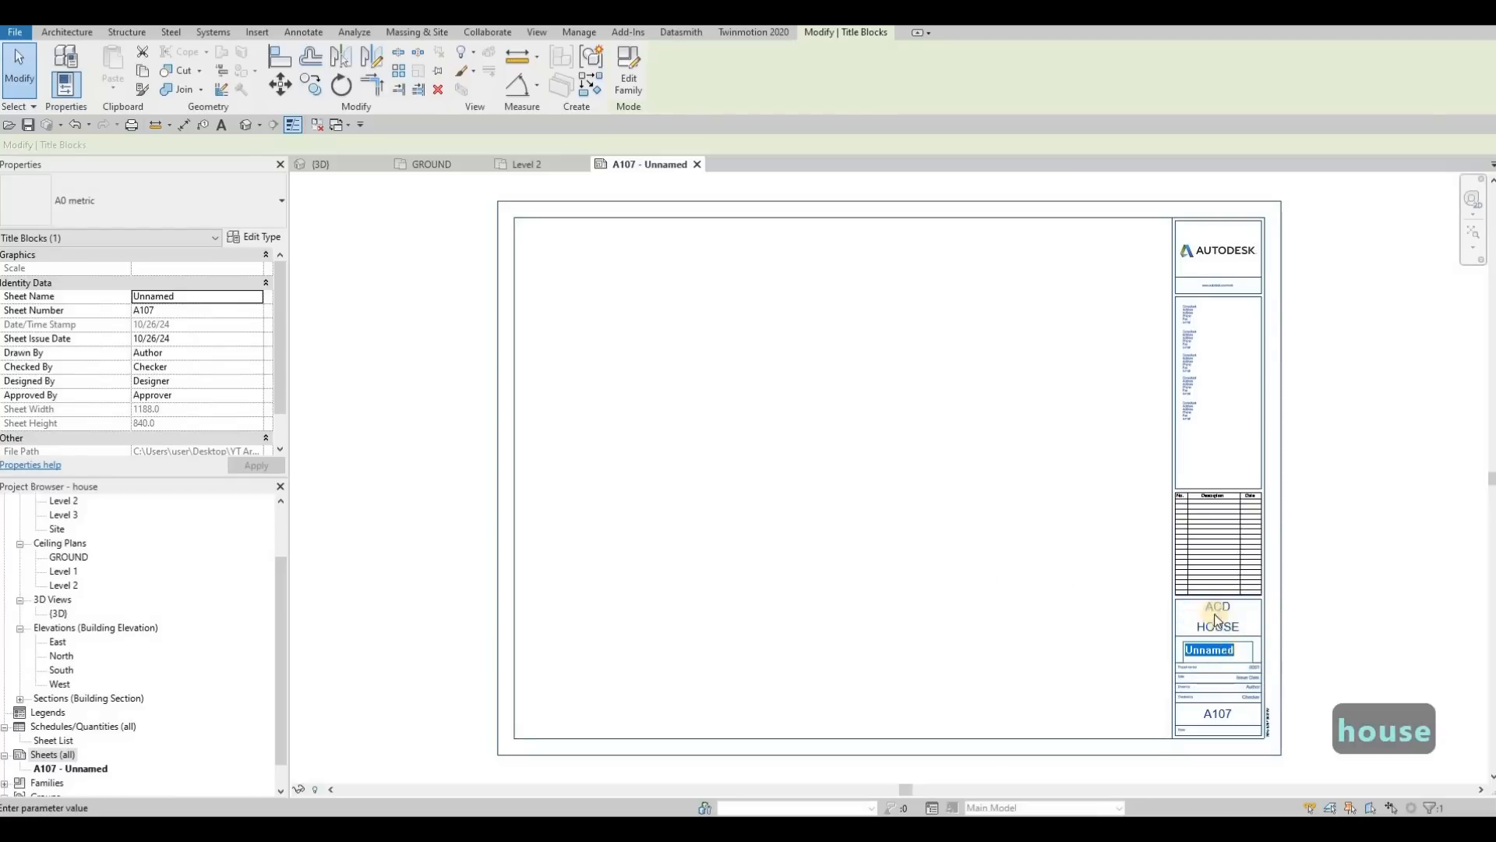
key("Escape")
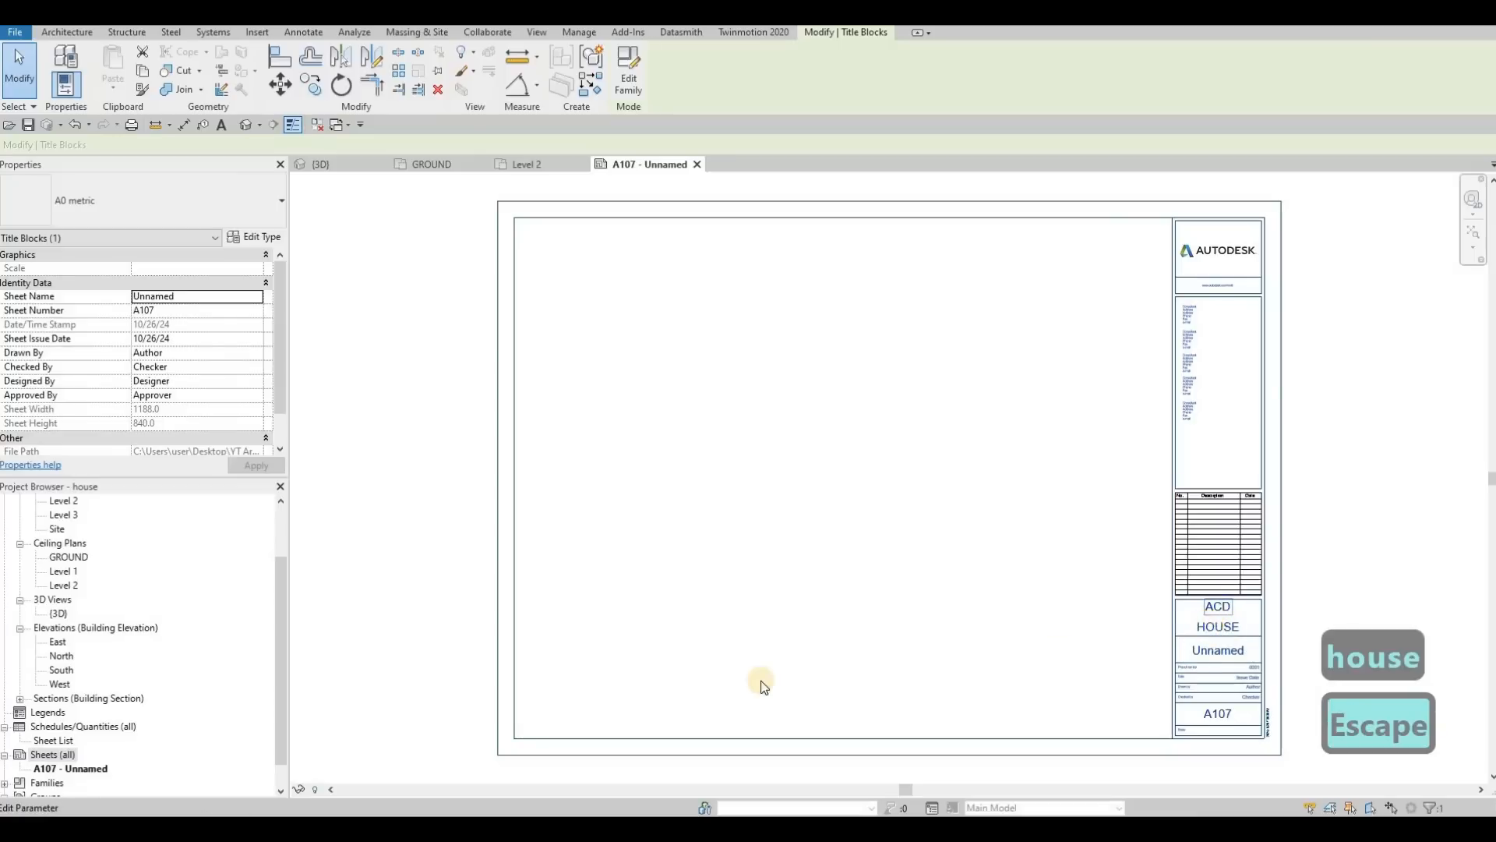
key("Escape")
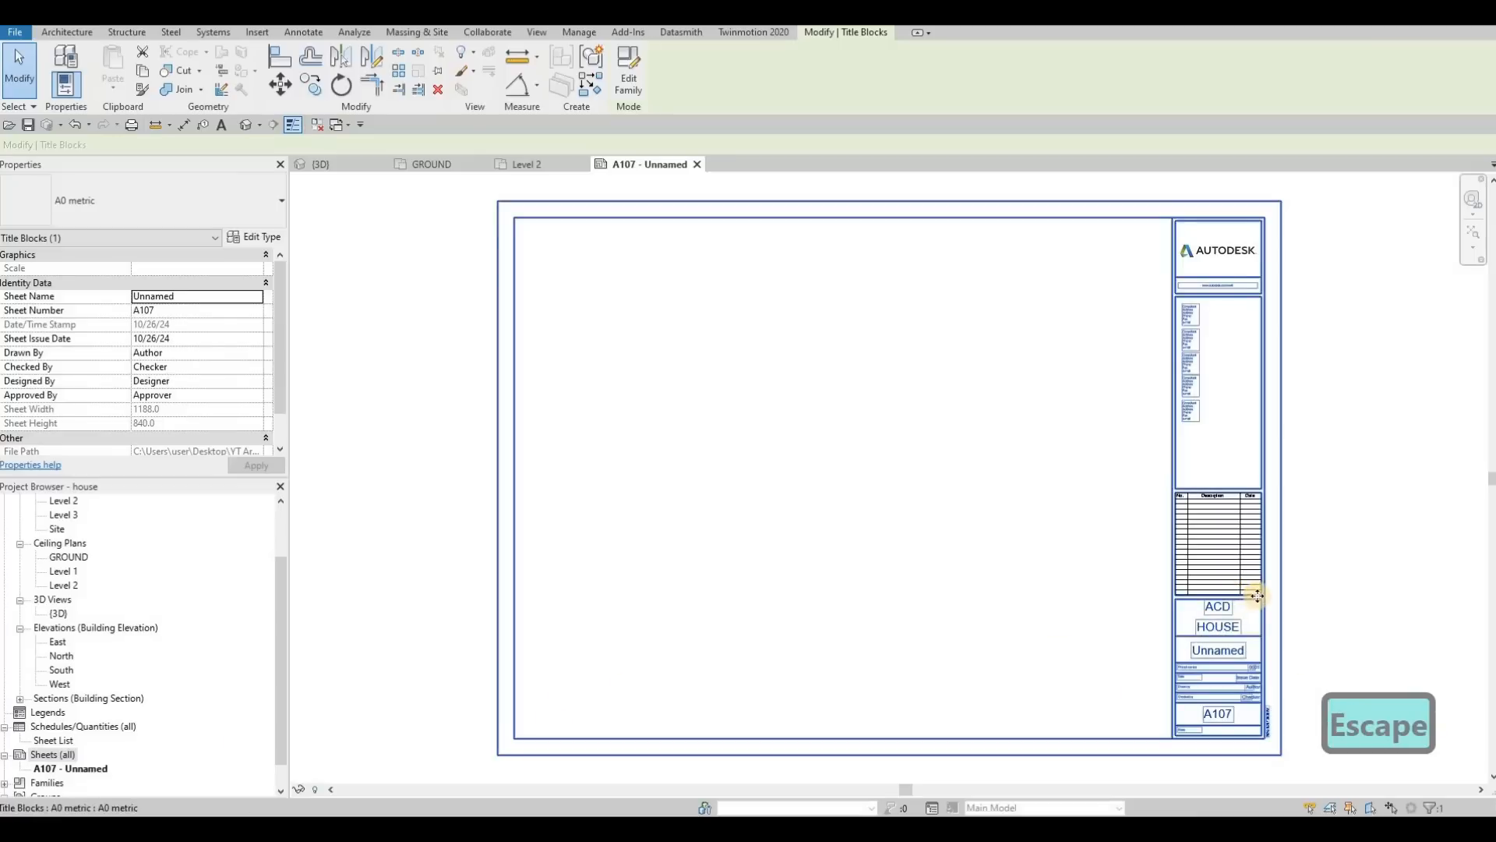
left_click(1212, 652)
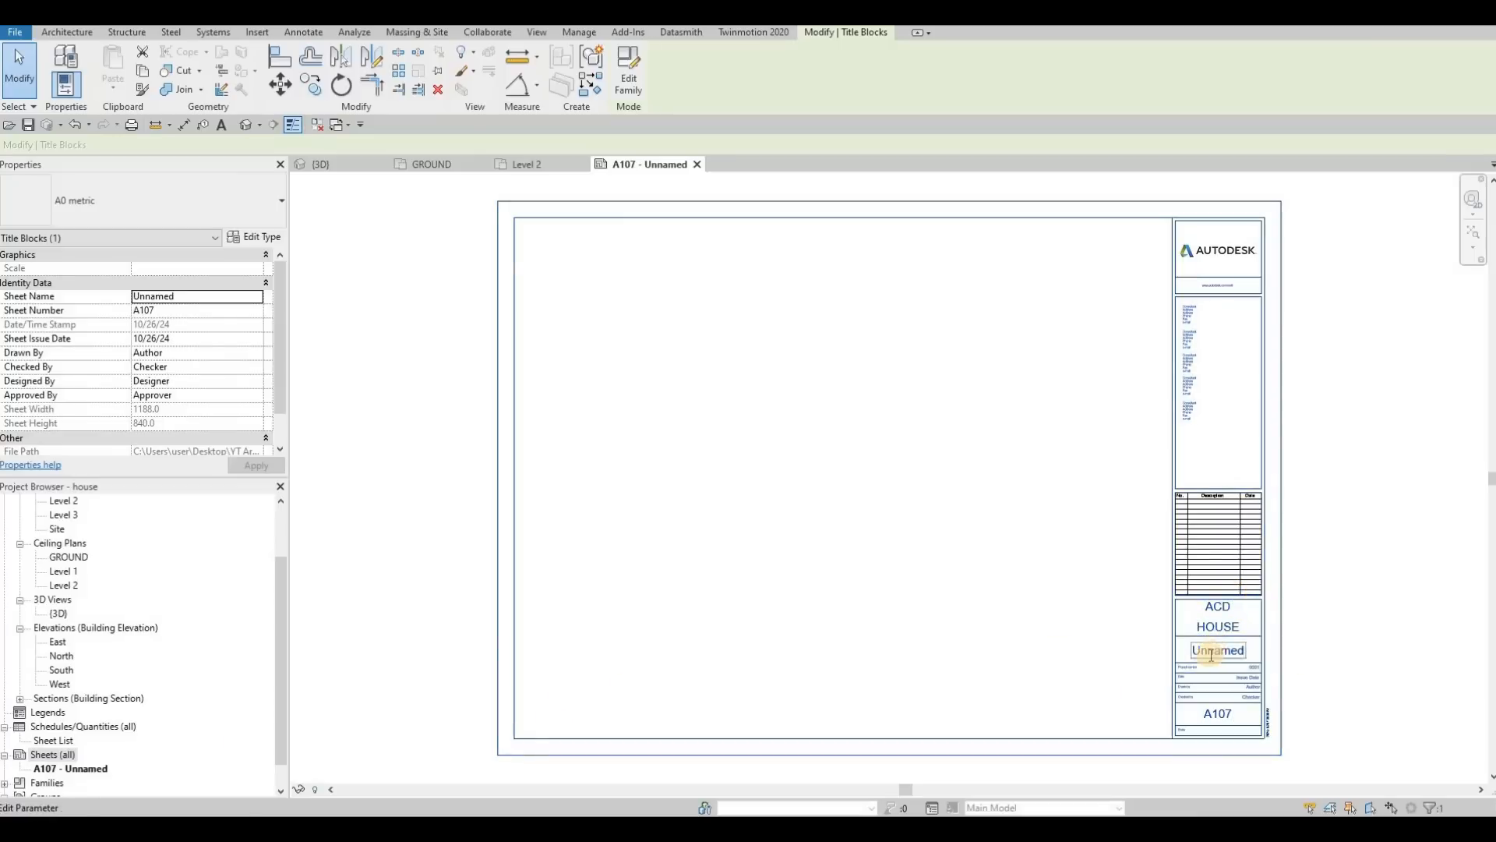
type("C")
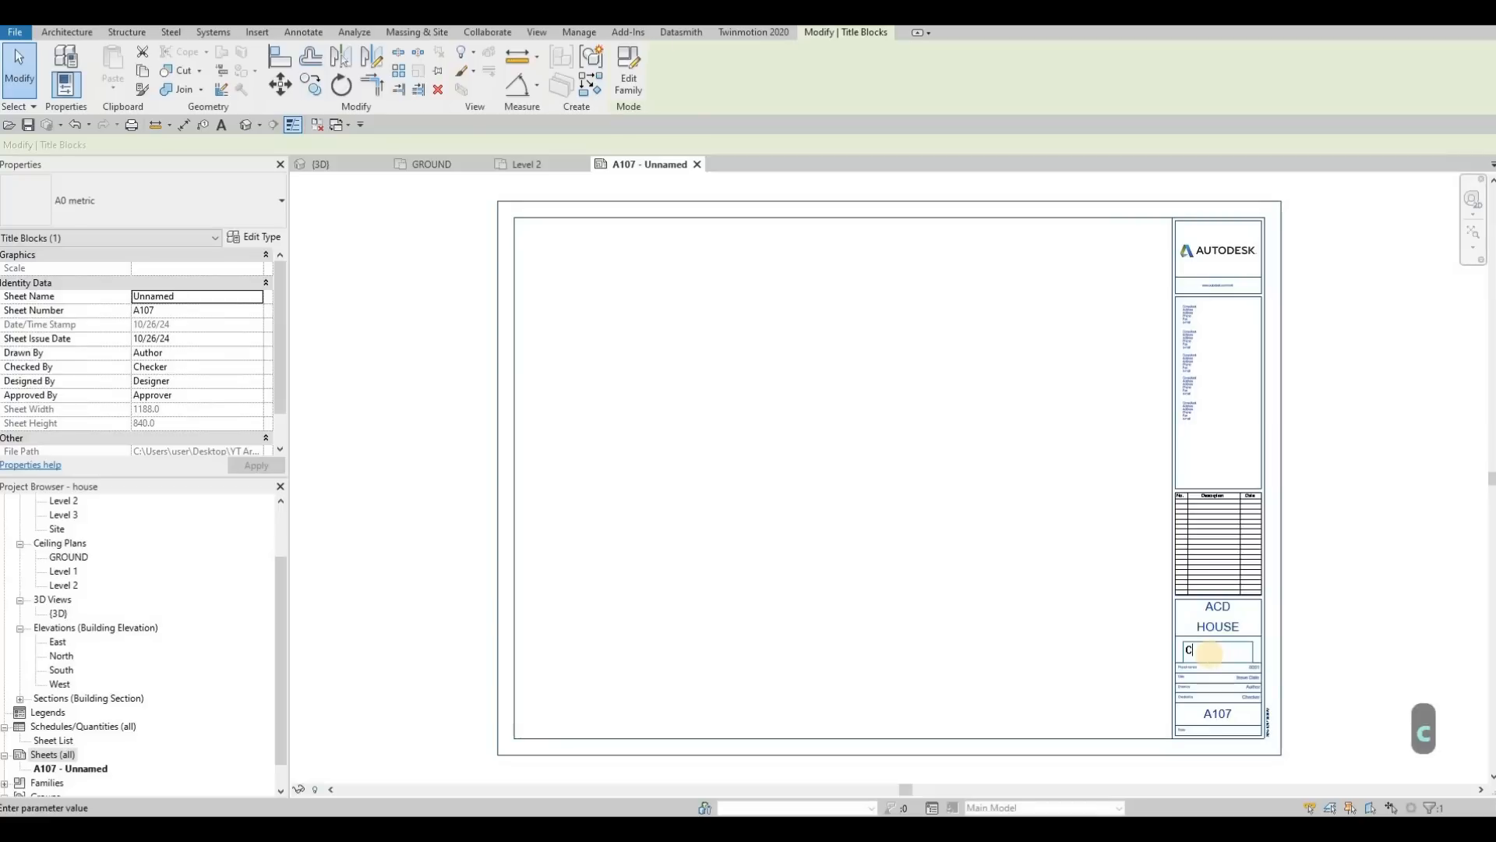
type("OVER SHEET")
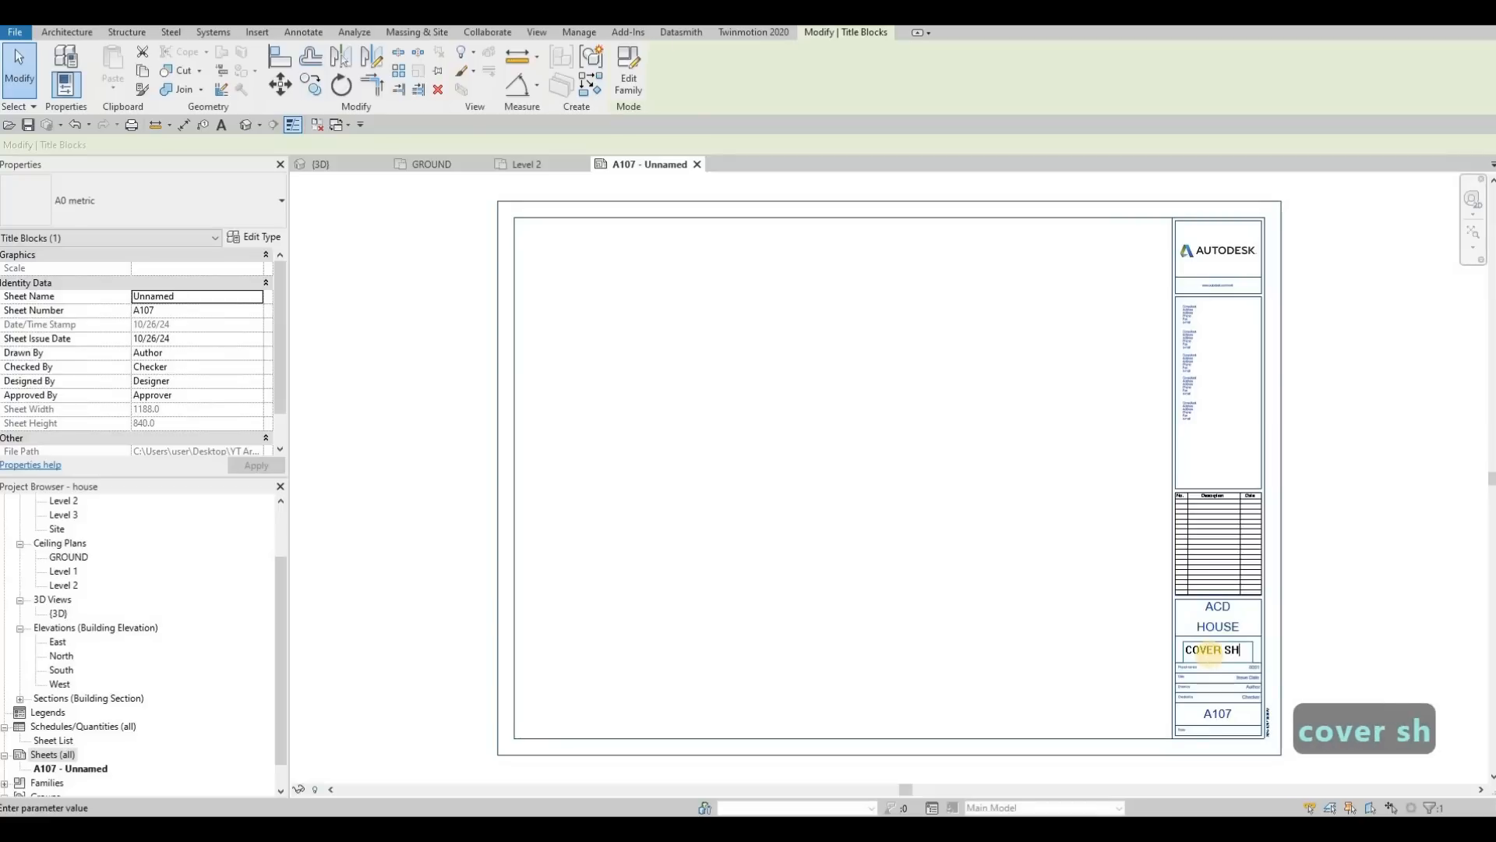
key("Escape")
key("Escape")
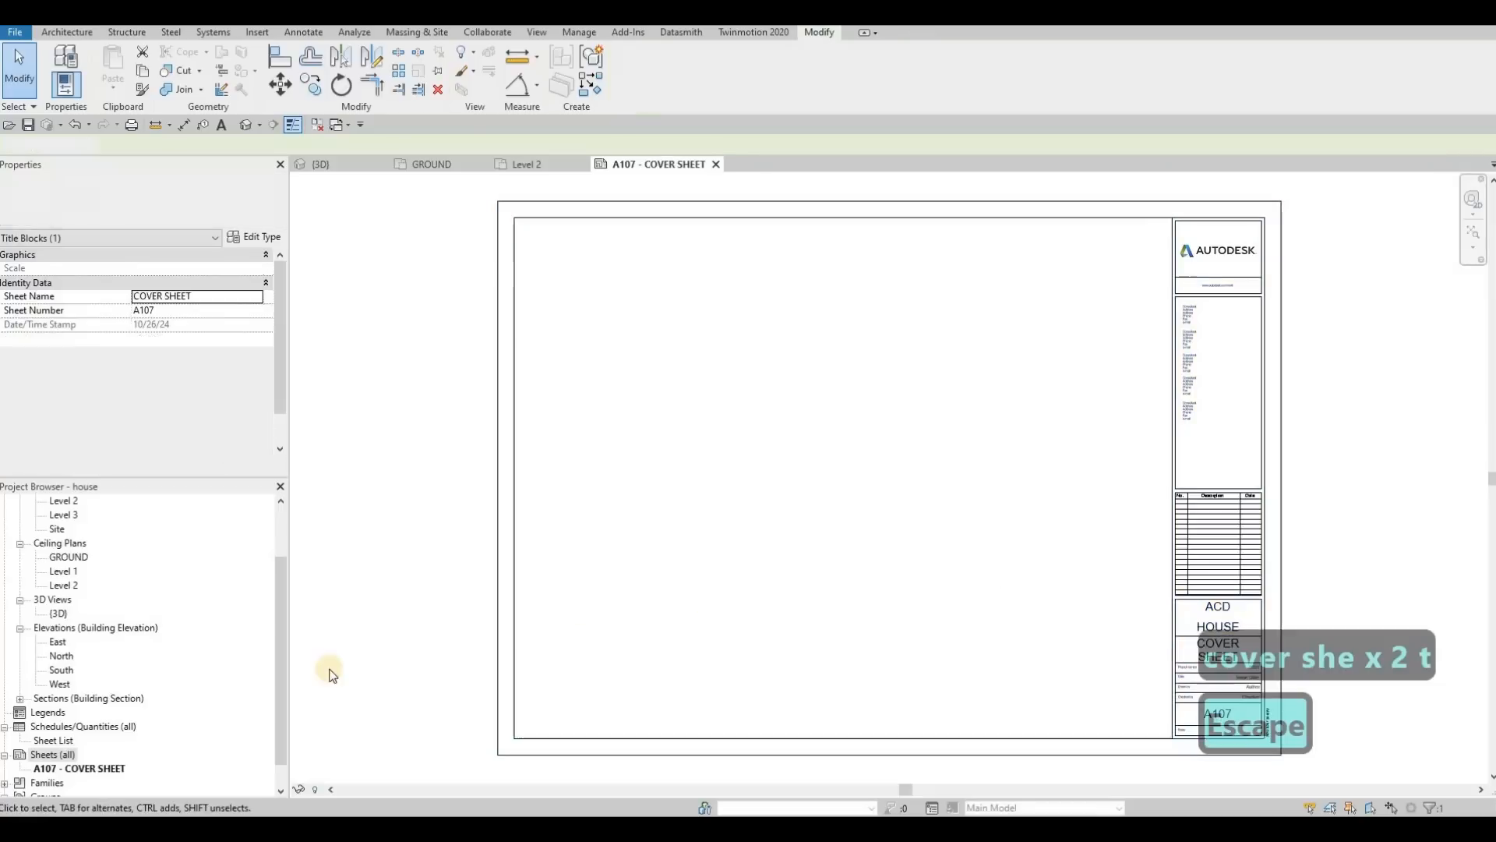
Step: Change the cover sheet's number to A100, keeping its name COVER SHEET
left_click(92, 767)
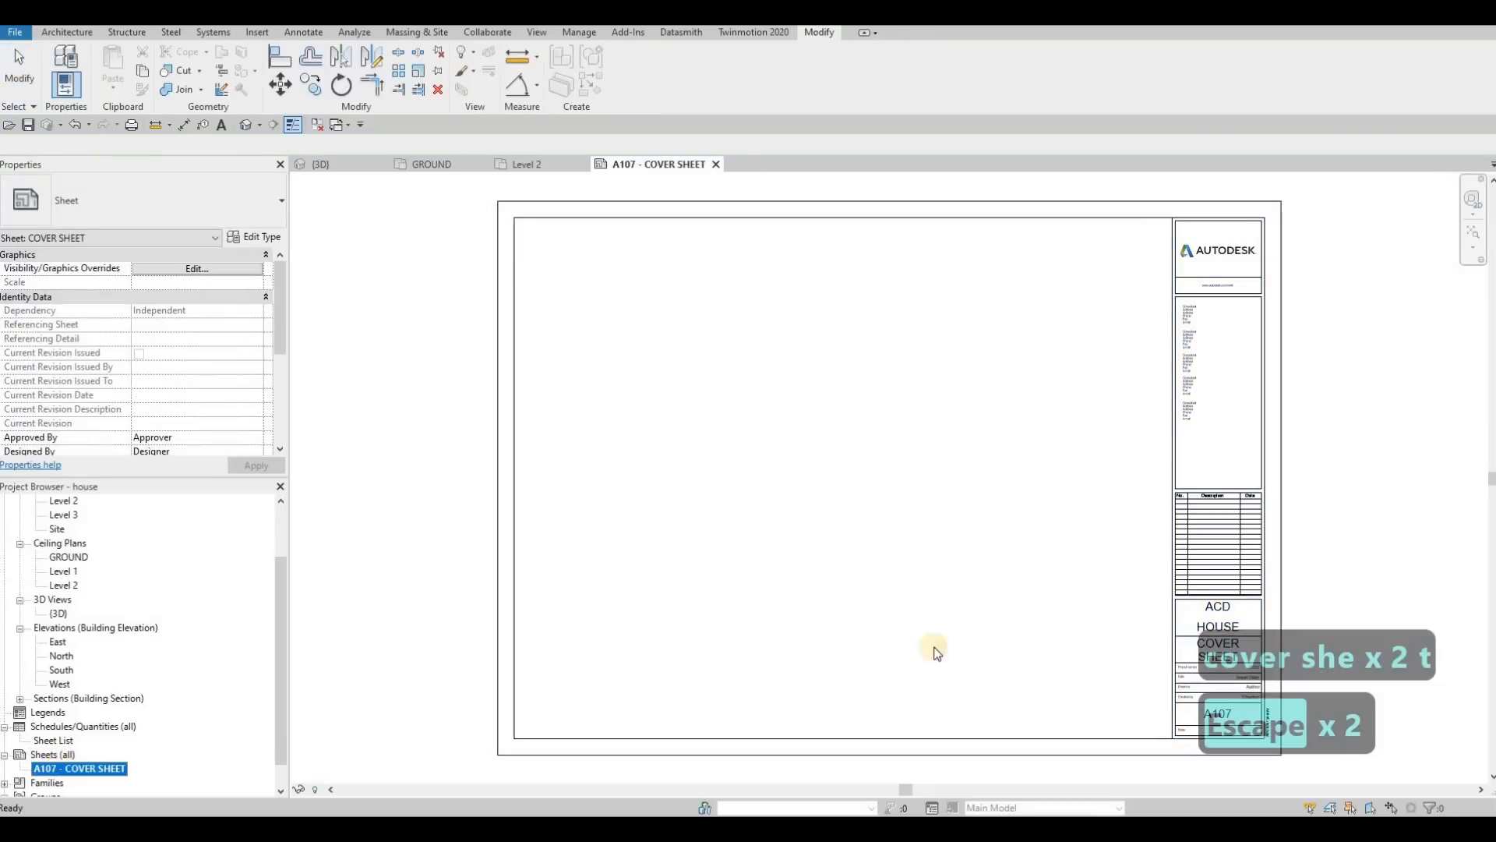
key("F2")
left_click(689, 388)
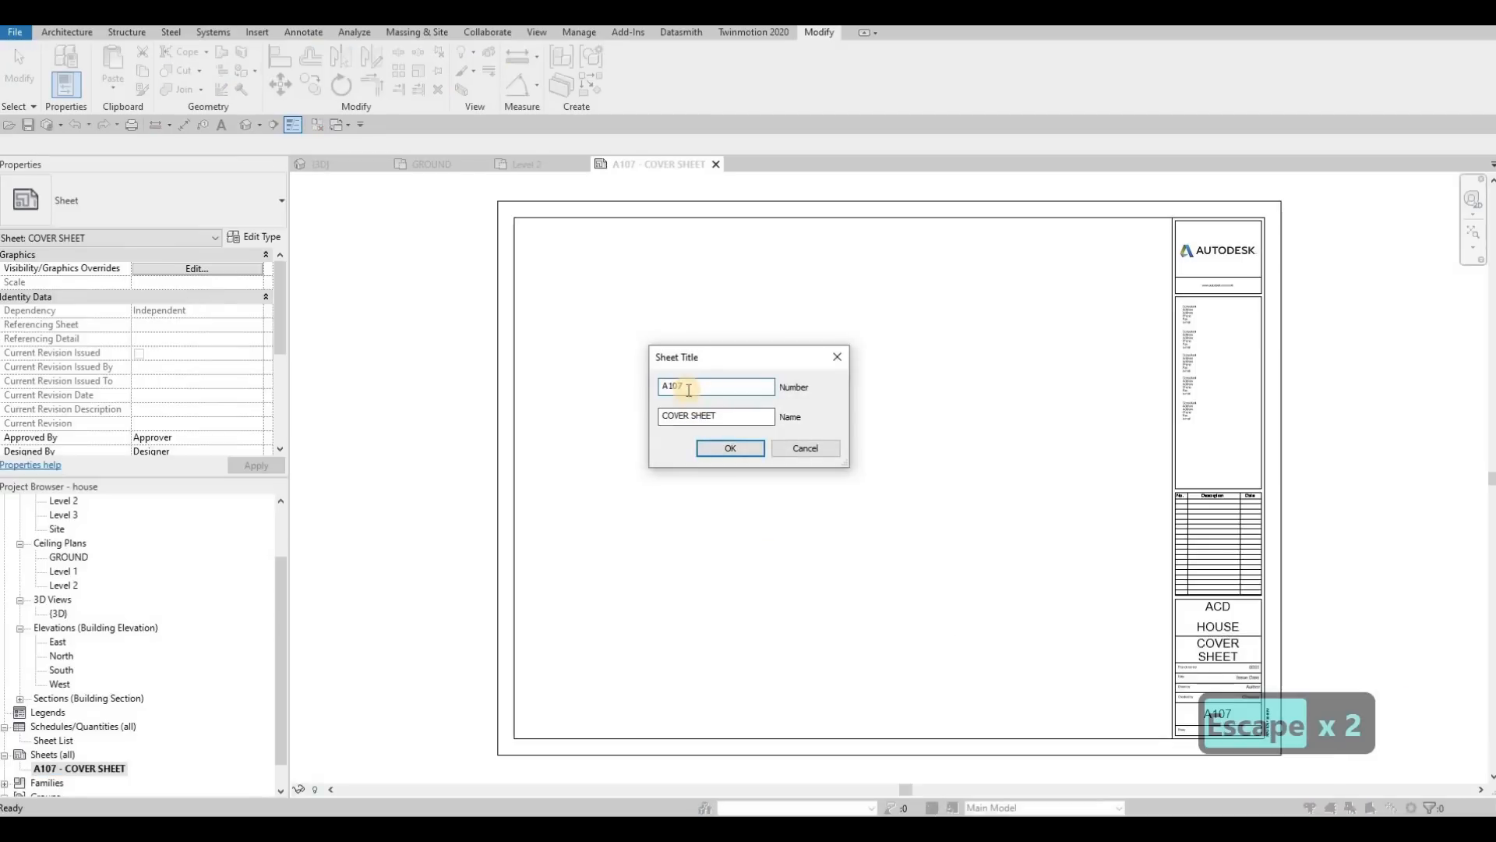
key("BackSpace")
type("0")
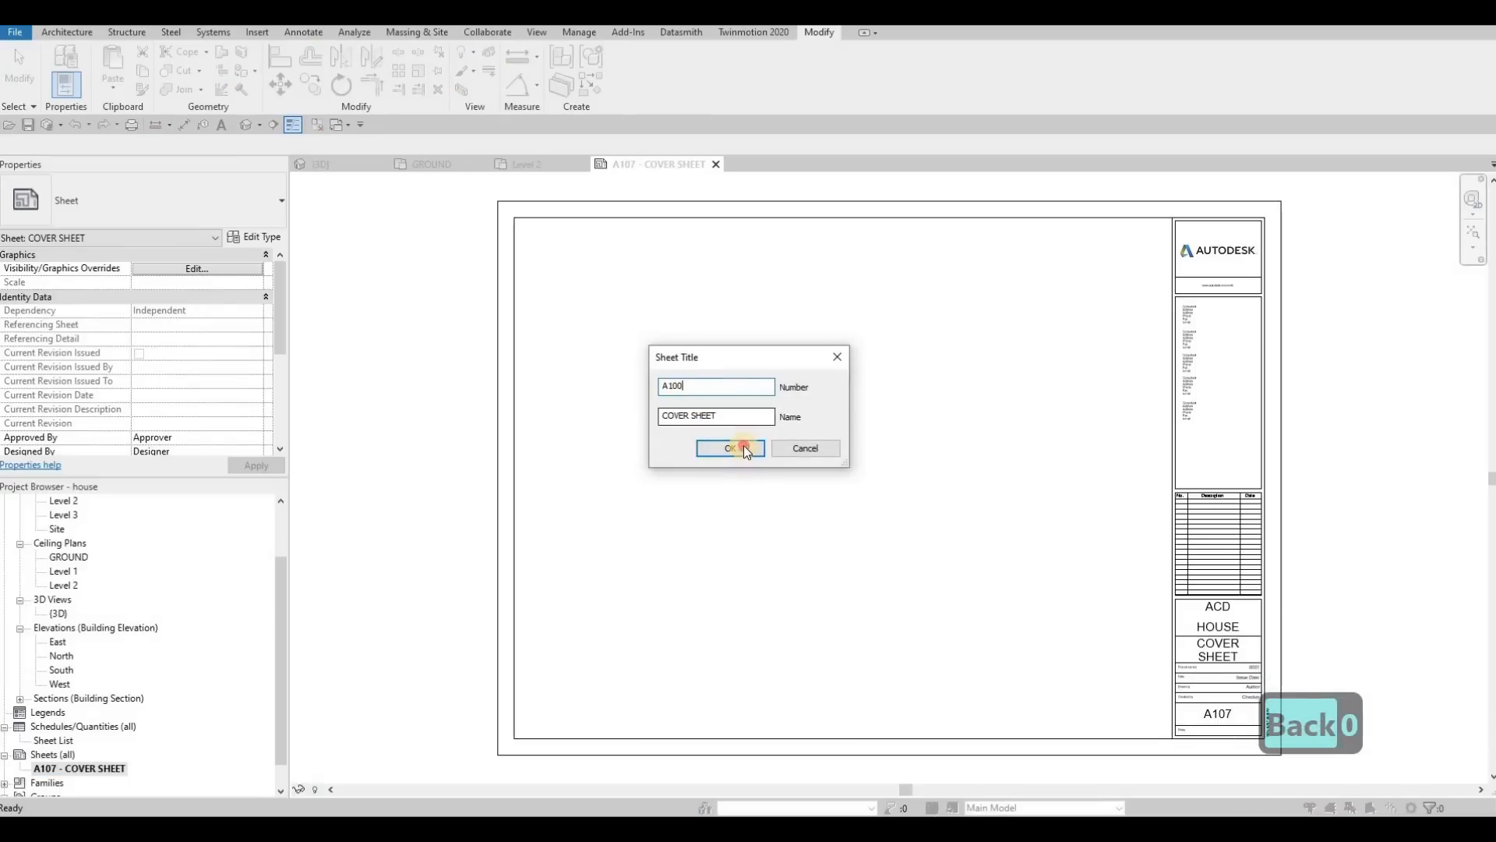
left_click(730, 449)
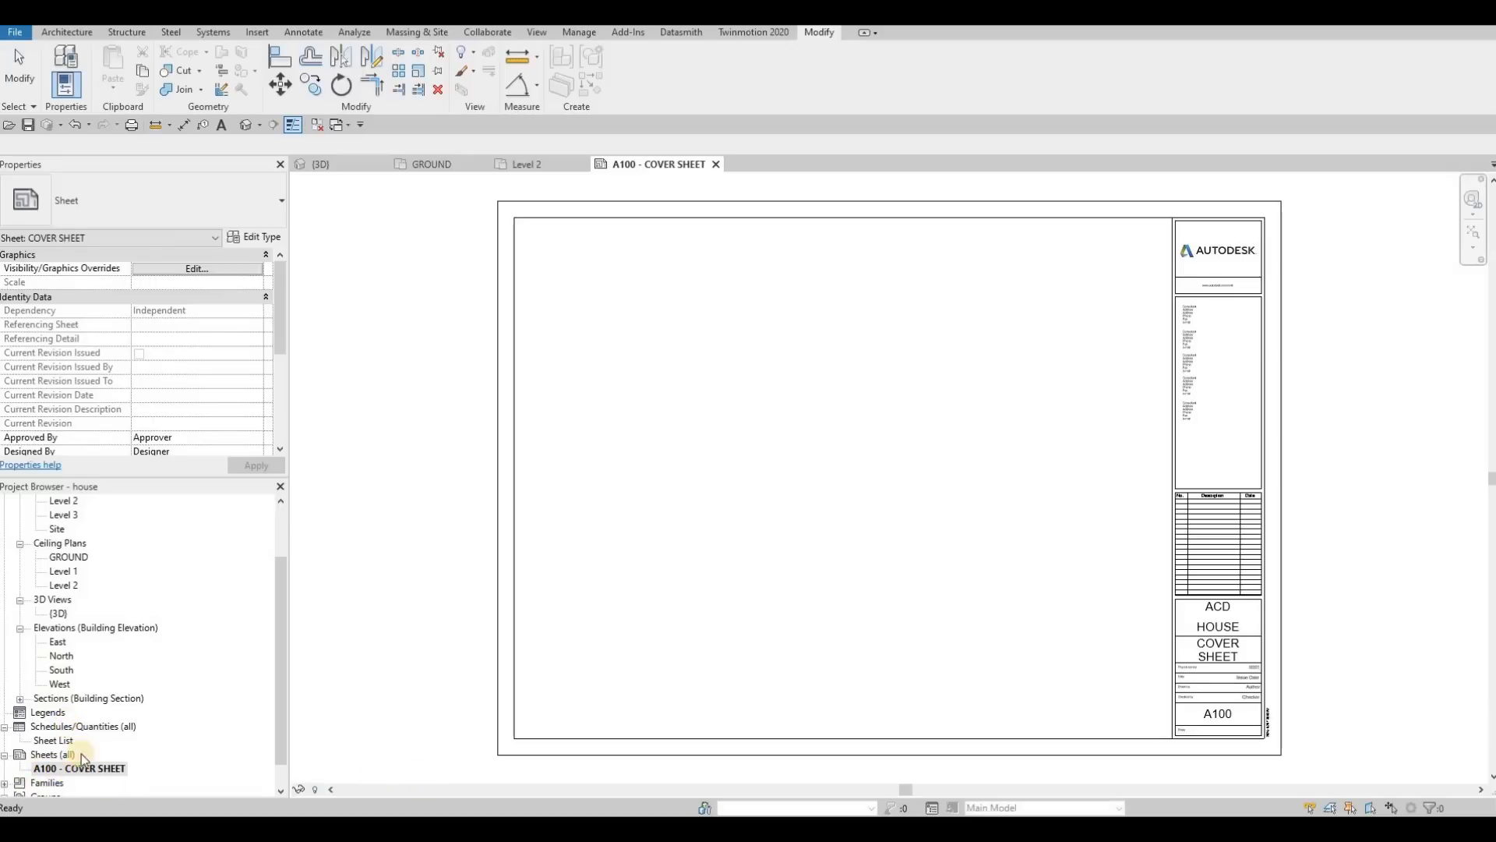
right_click(64, 769)
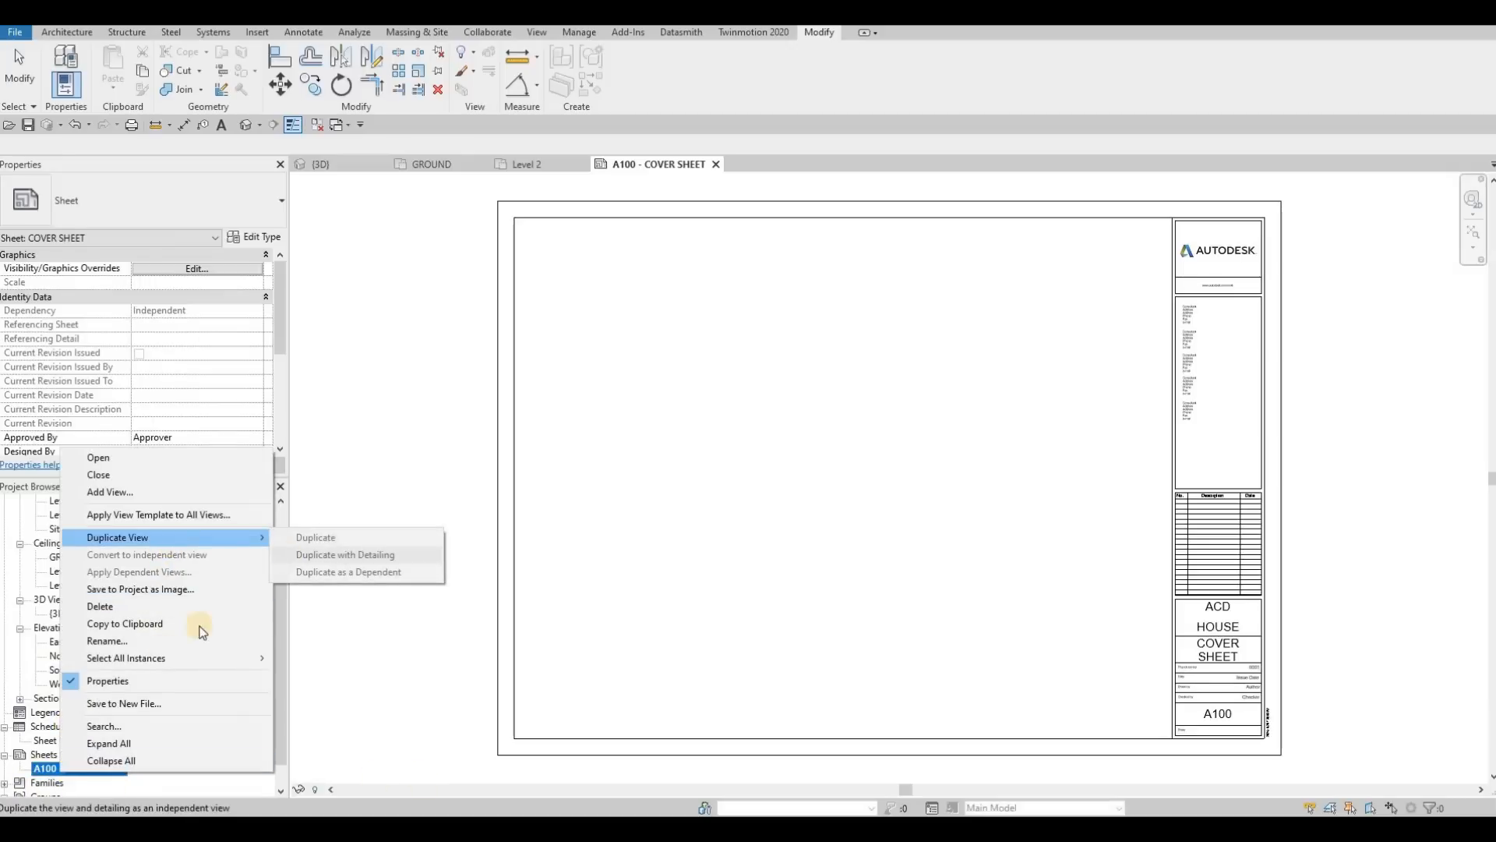
key("Escape")
key("Escape")
Step: Create a second sheet after the cover sheet, using the A0 metric title block
right_click(58, 754)
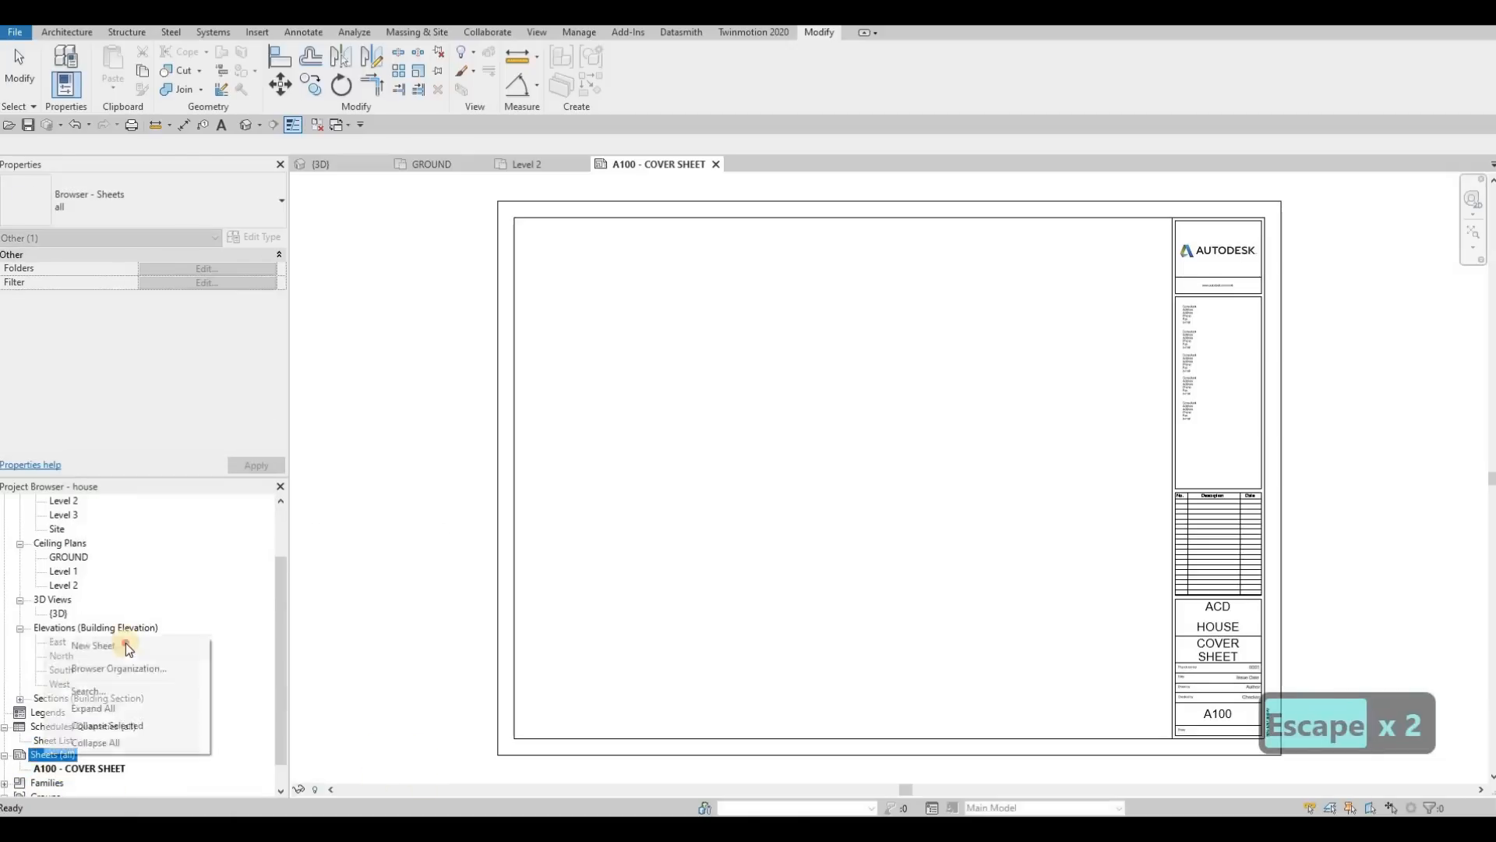
left_click(97, 646)
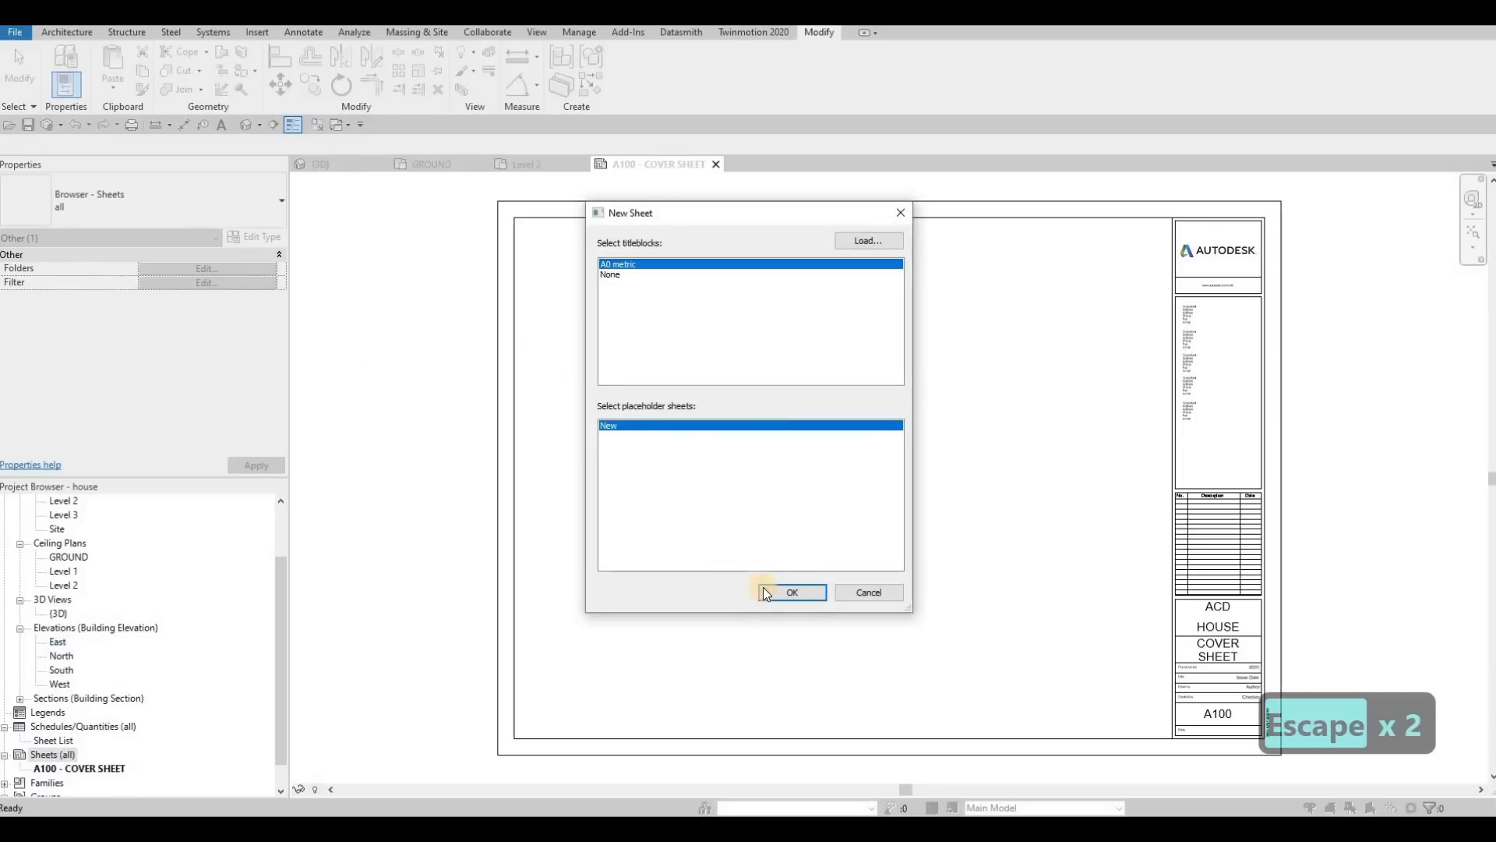
left_click(788, 592)
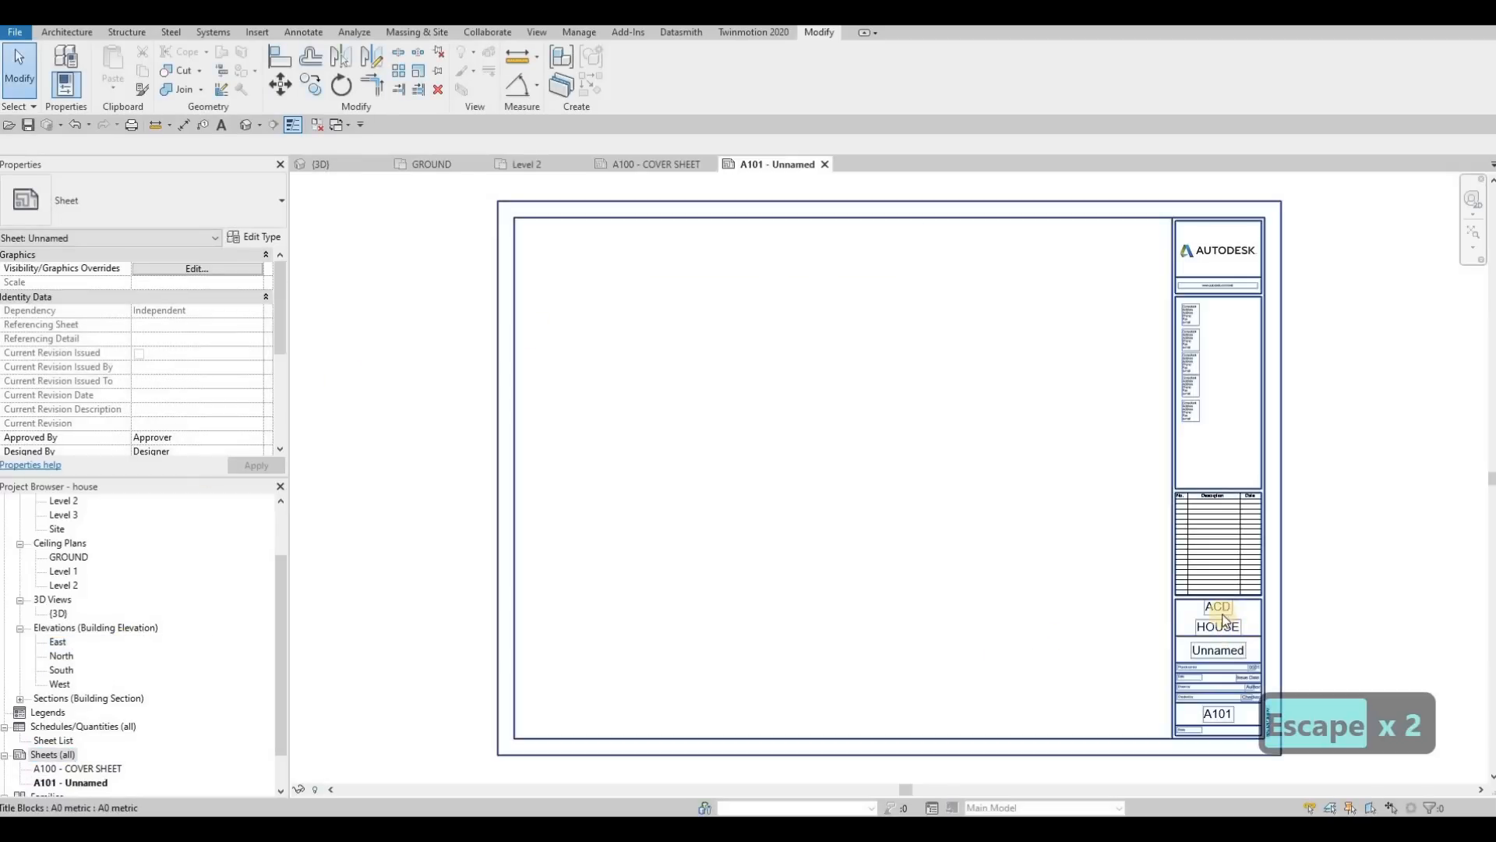
Step: Create a third sheet in the project, again with the A0 metric title block
scroll(47, 725, "down", 1)
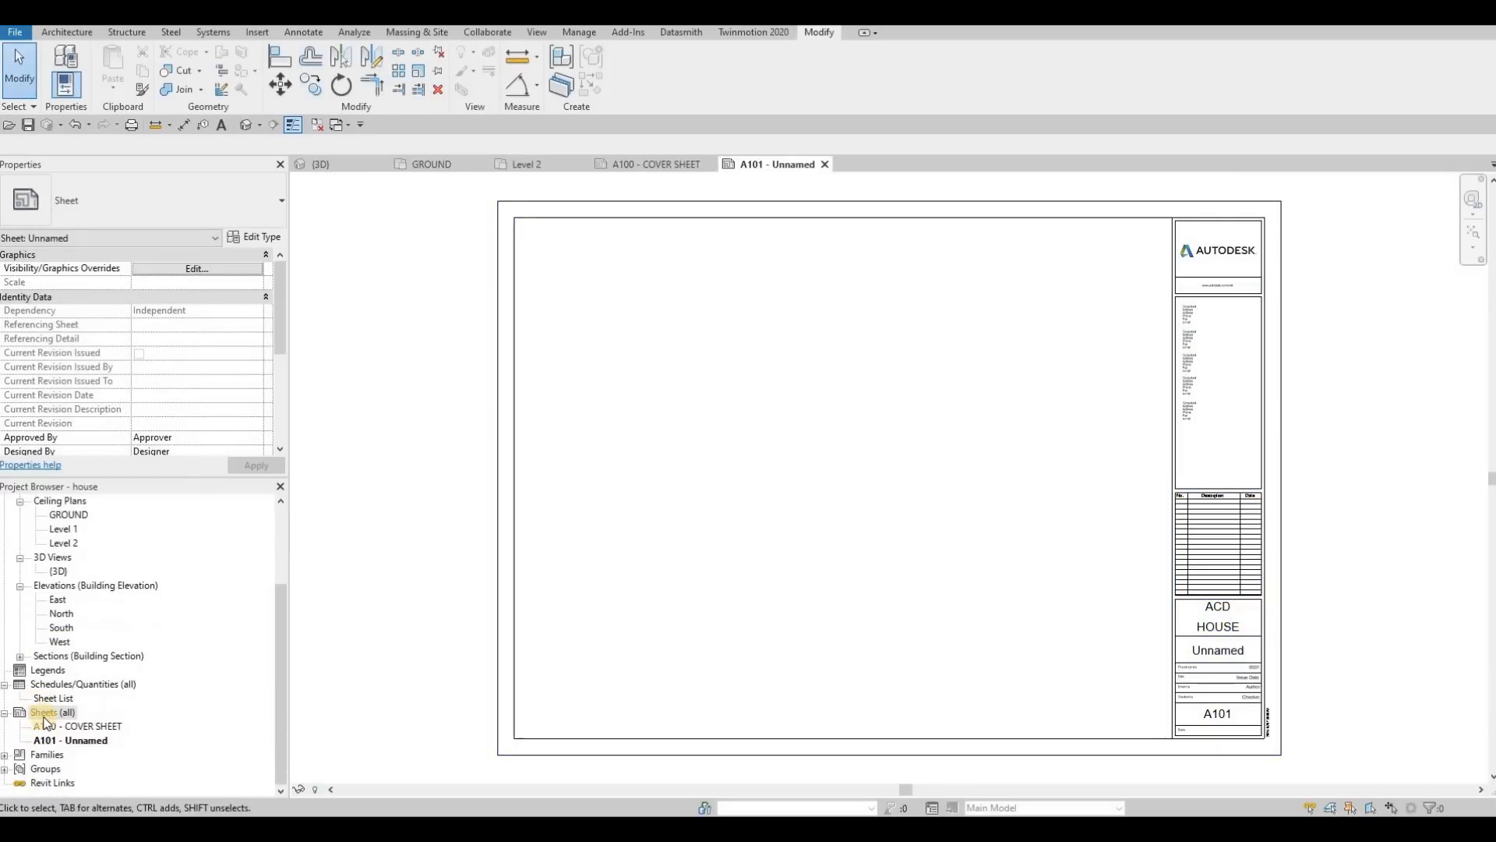
left_click(44, 713)
right_click(45, 715)
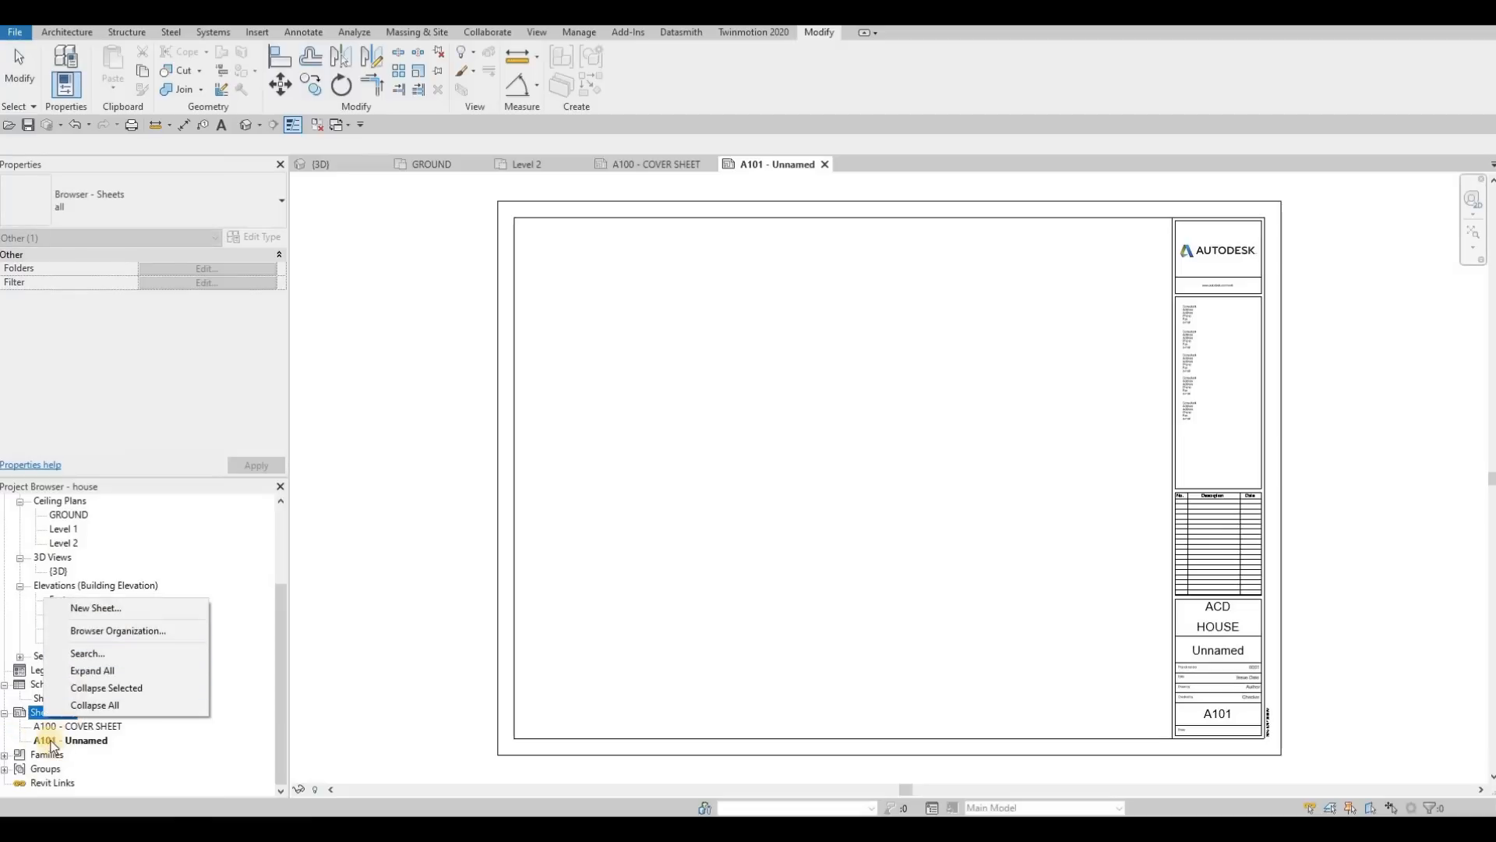
left_click(100, 609)
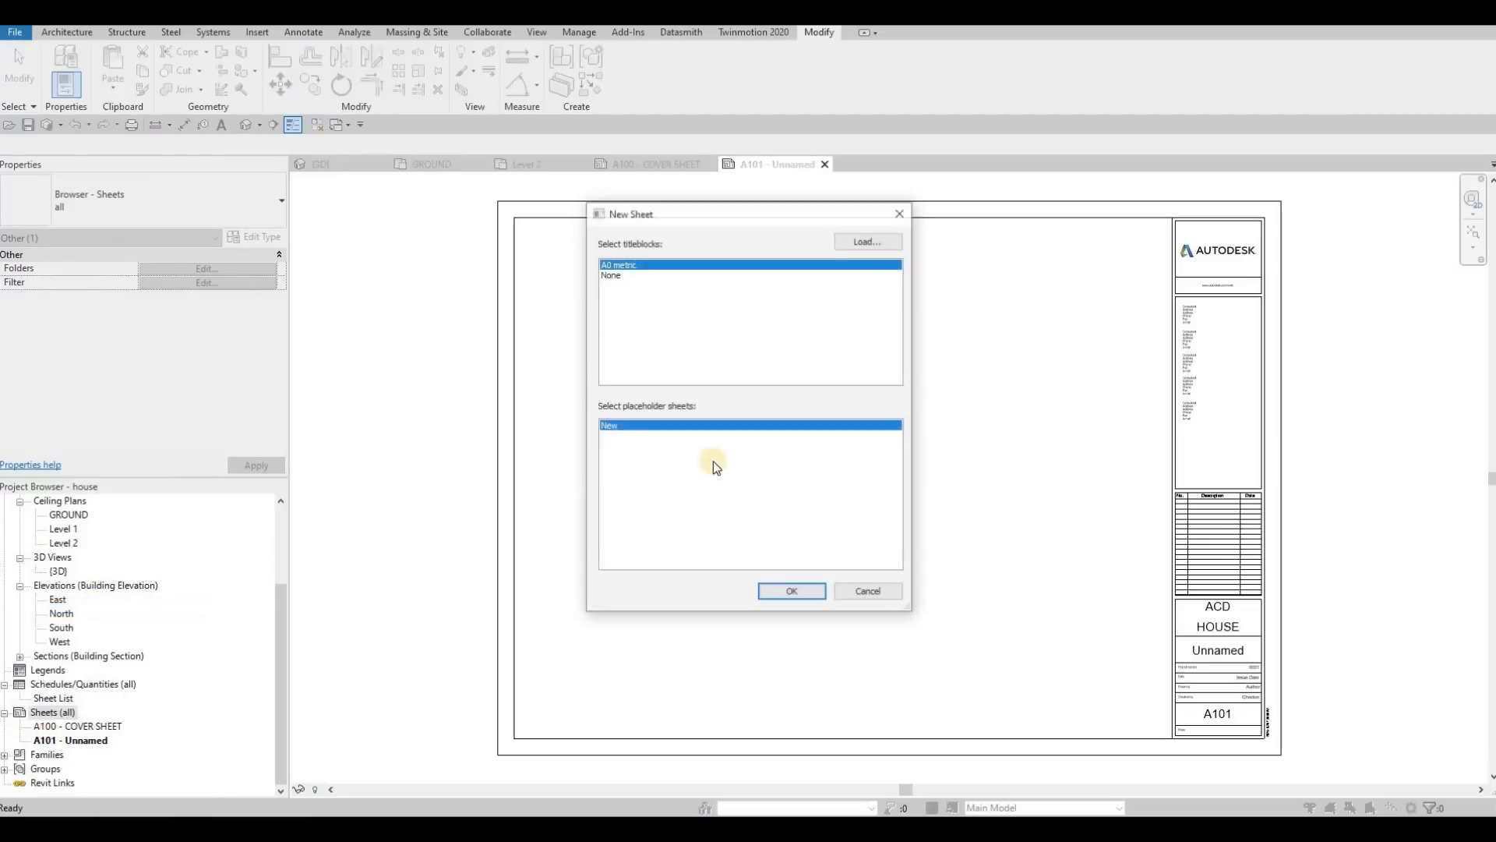
key("Return")
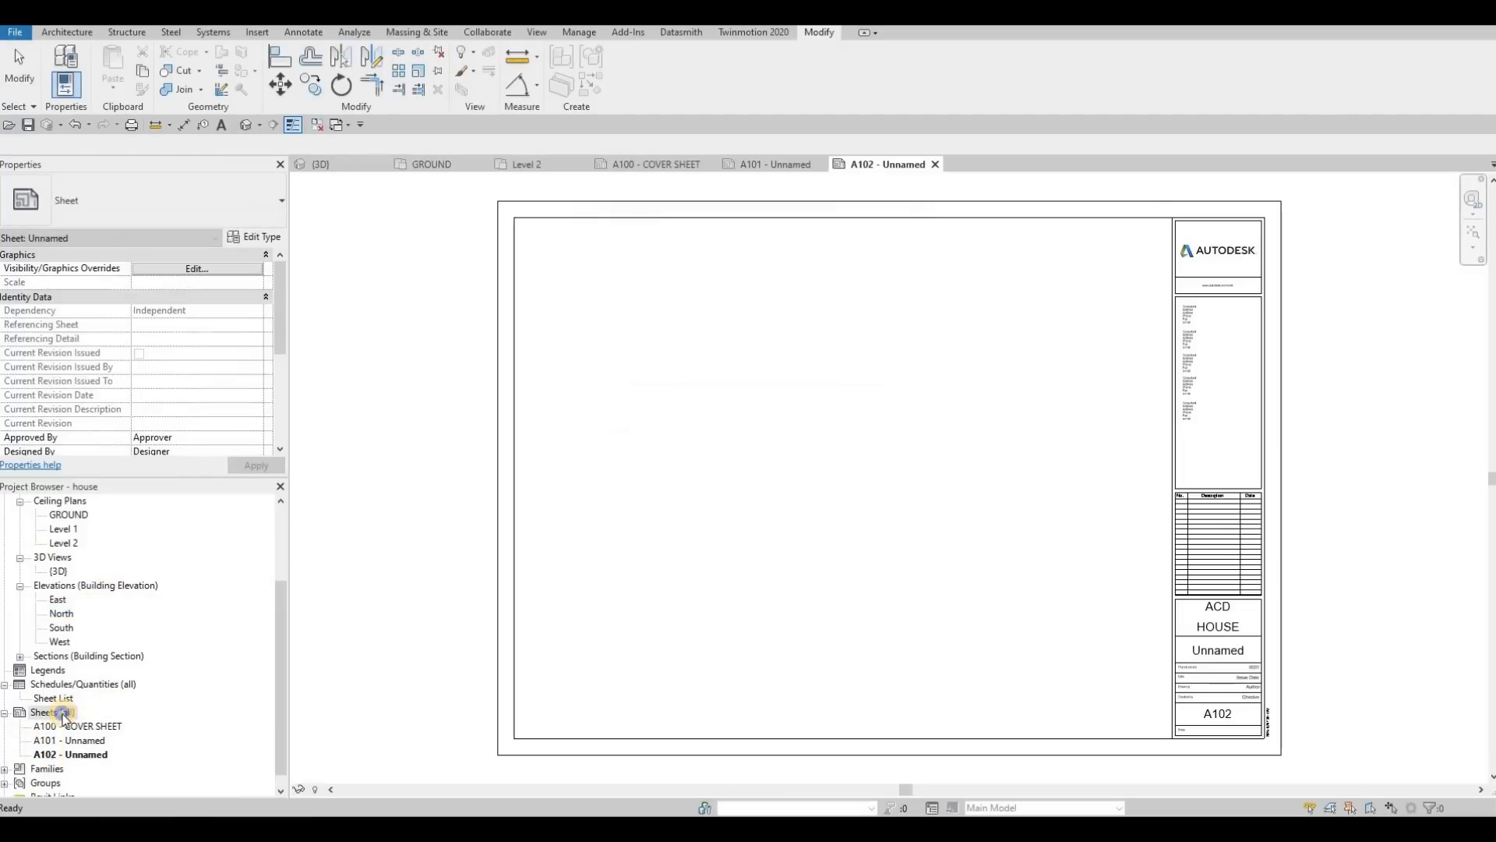
Step: Create a fourth and a fifth sheet in the project, both with the A0 metric title block
right_click(62, 713)
key("Up")
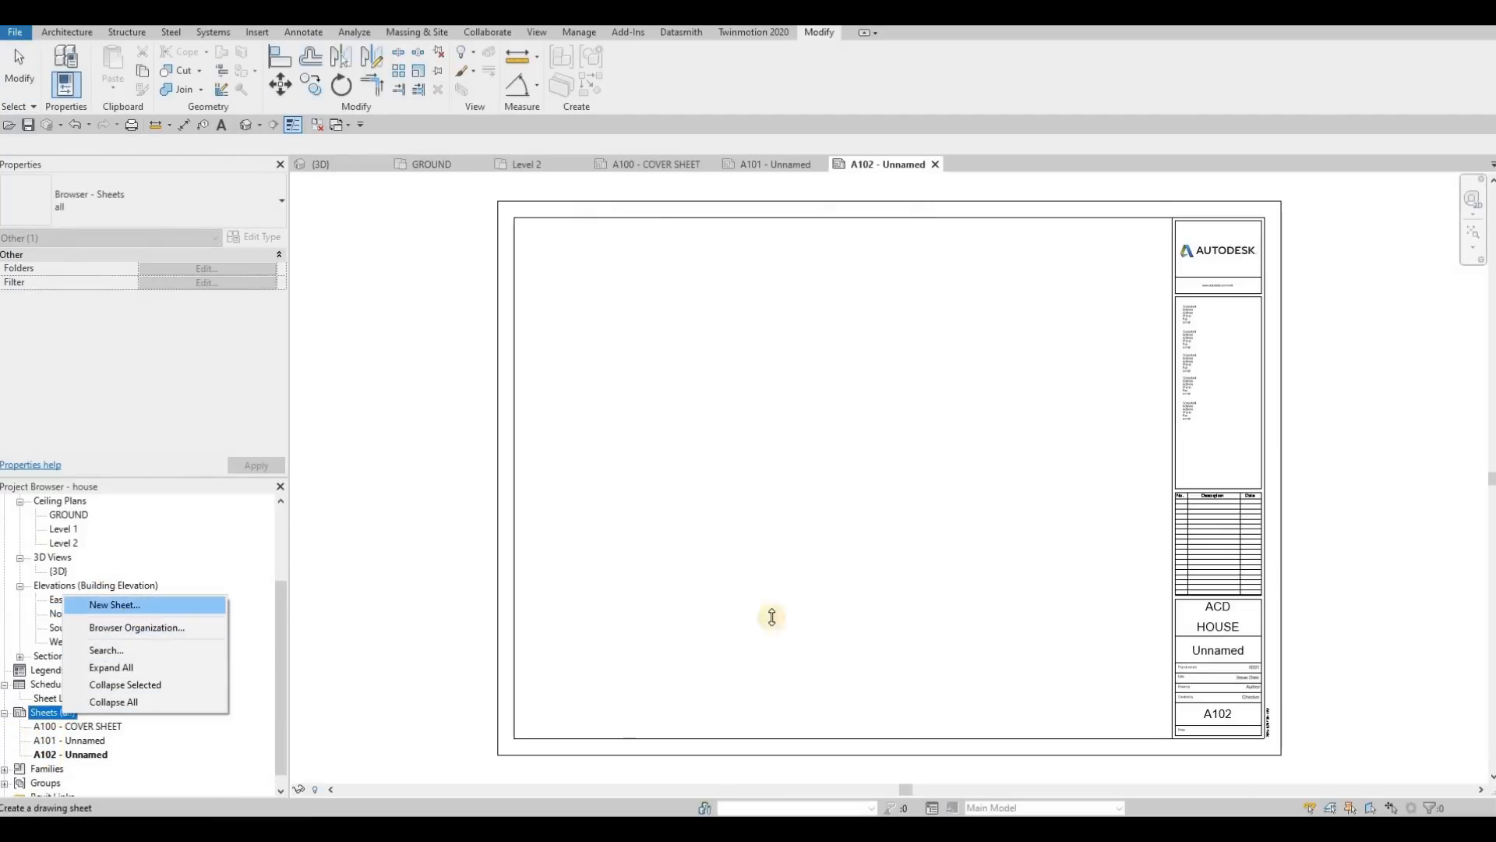
key("Return")
key("Return")
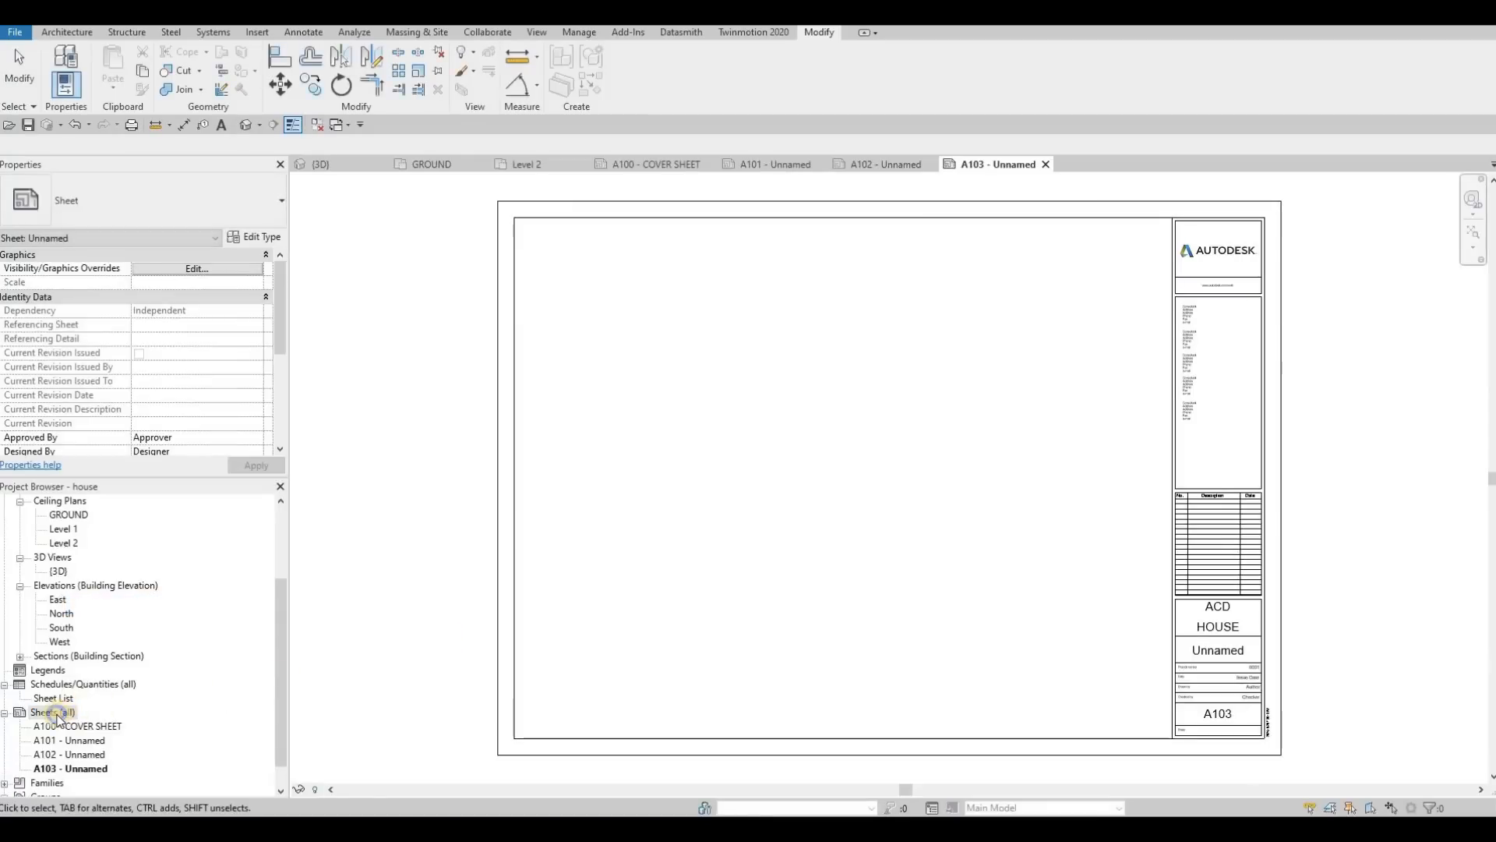
right_click(63, 712)
key("Return")
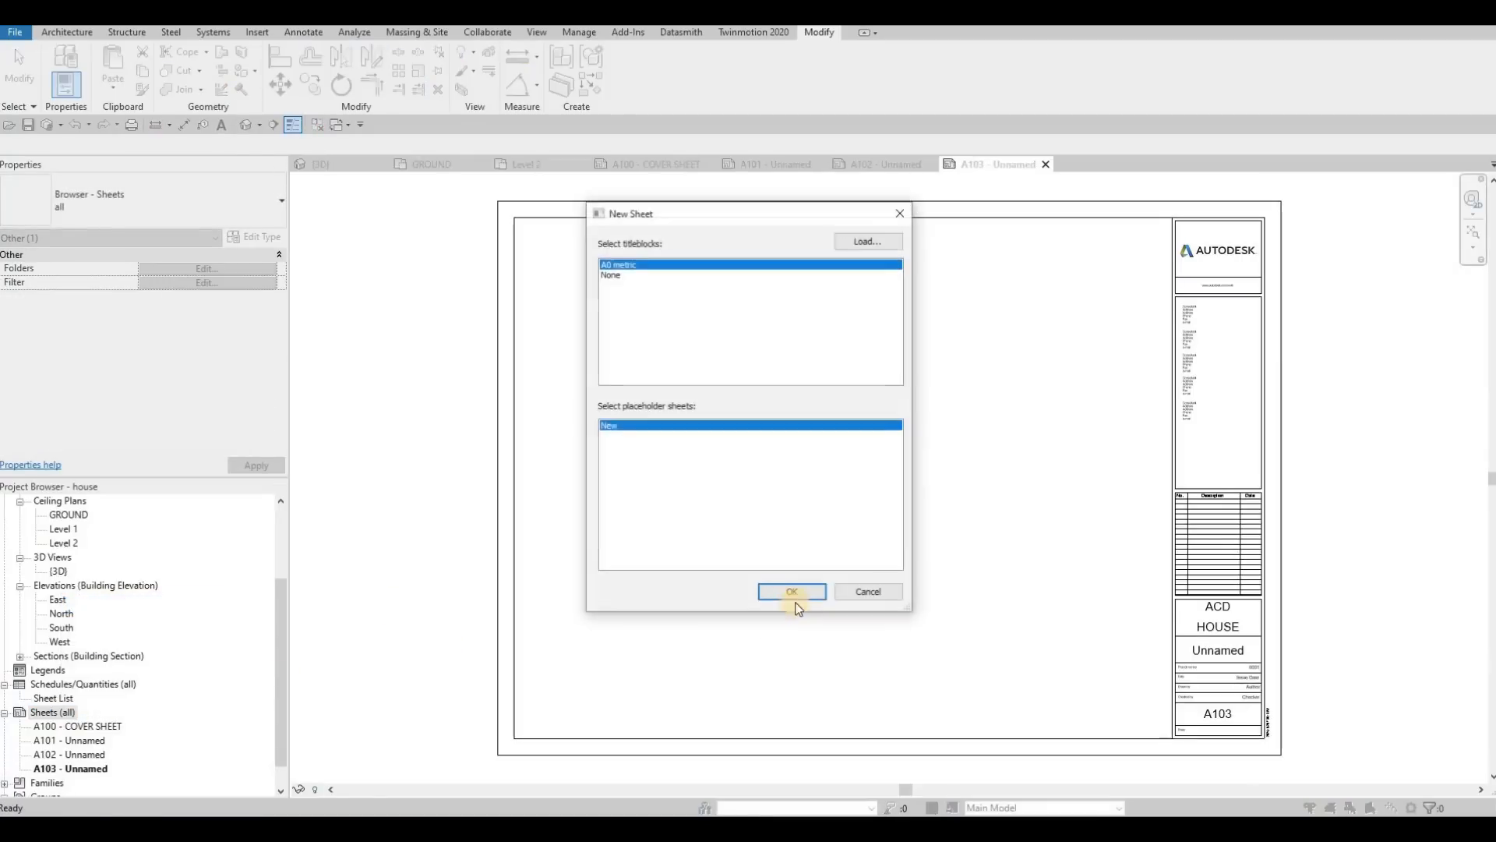
key("Return")
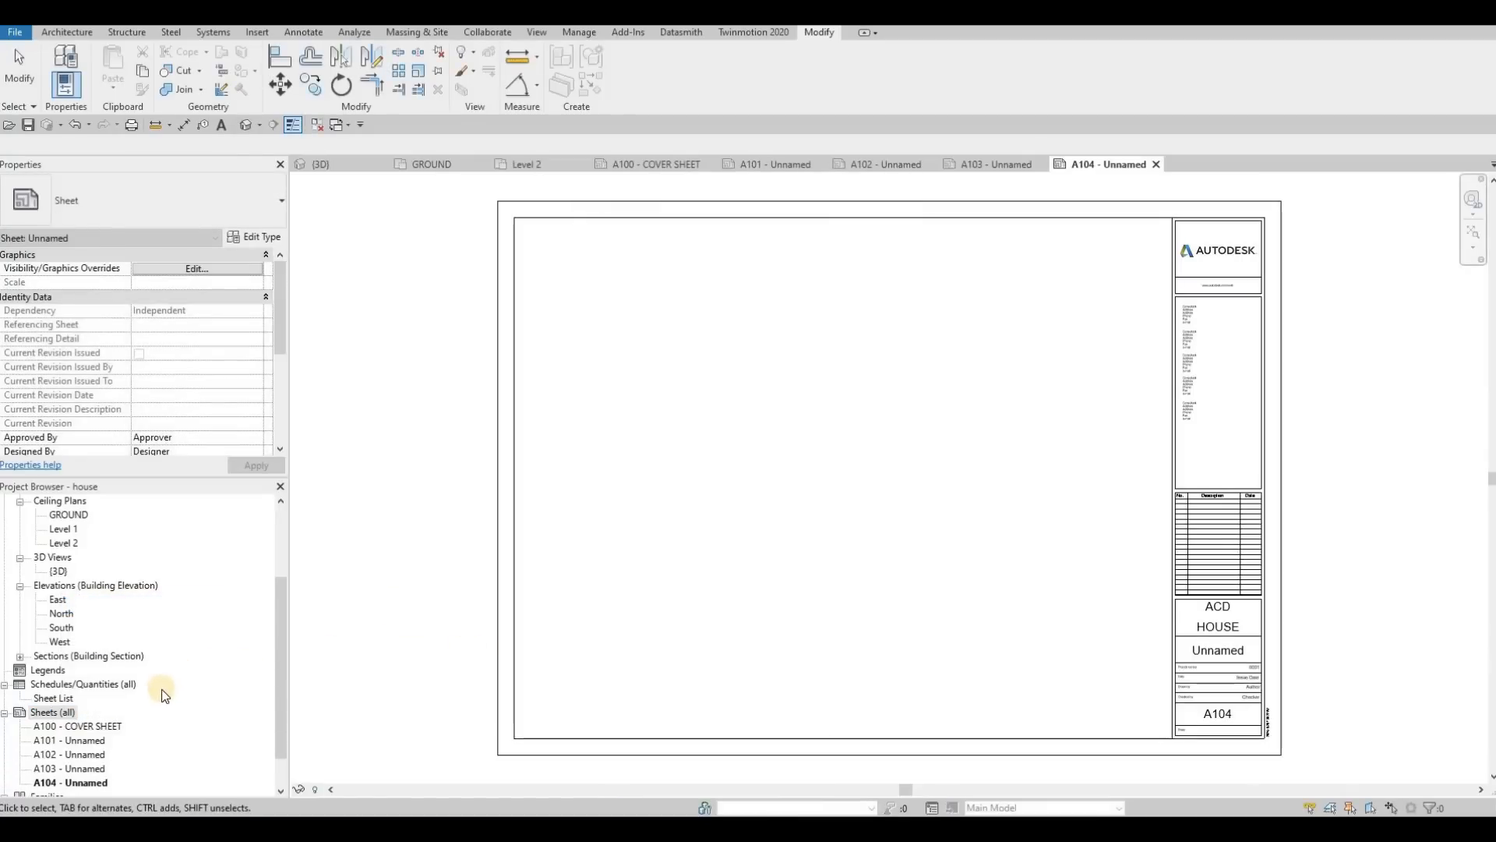
Step: Rename sheet A101 as FIRST FLOOR, keeping its number
scroll(151, 695, "down", 1)
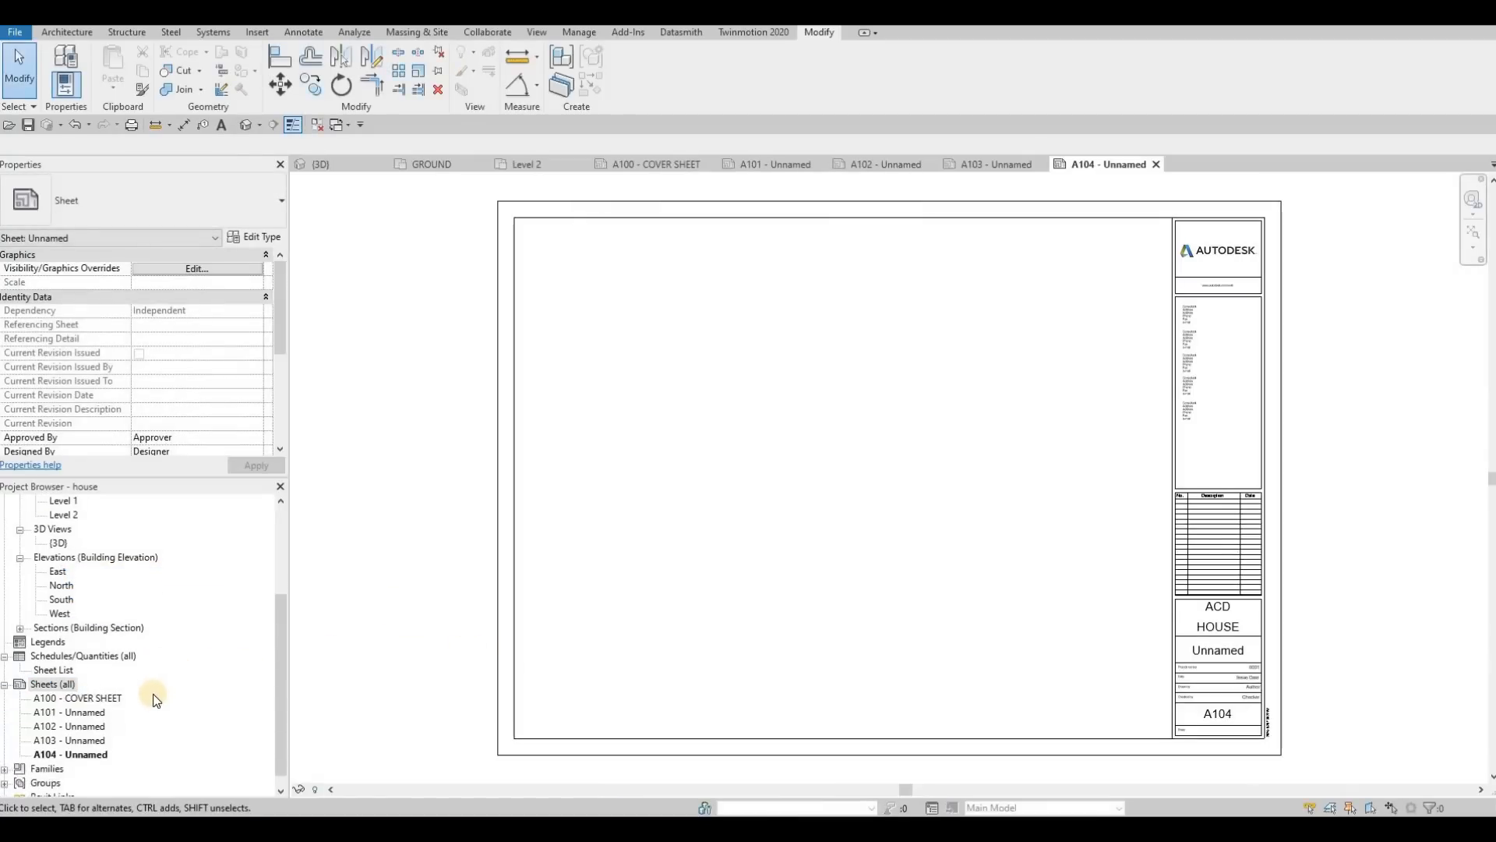
left_click(98, 714)
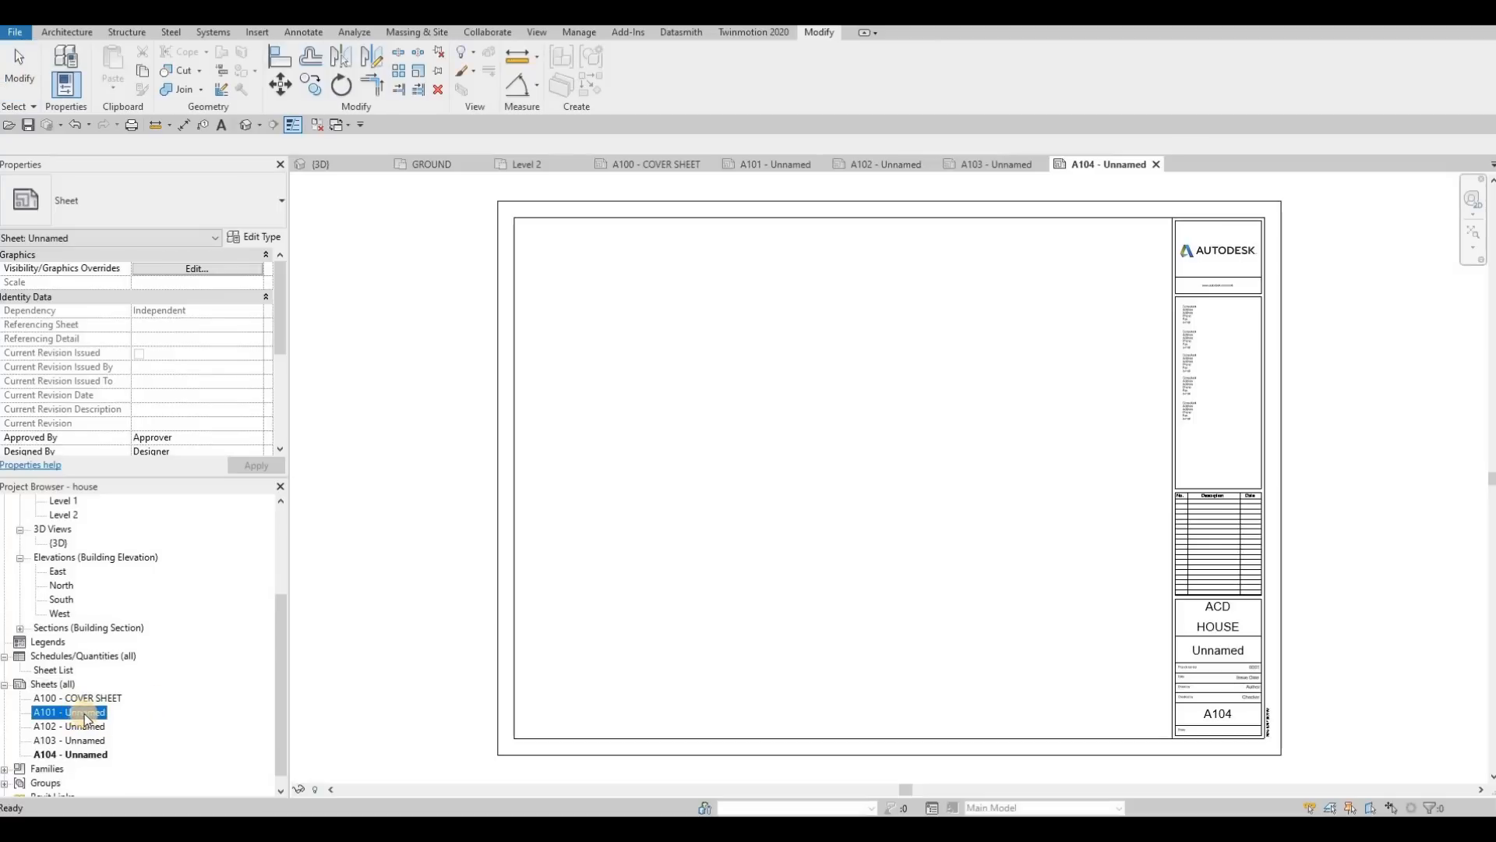
key("F2")
left_click_drag(706, 417, 638, 415)
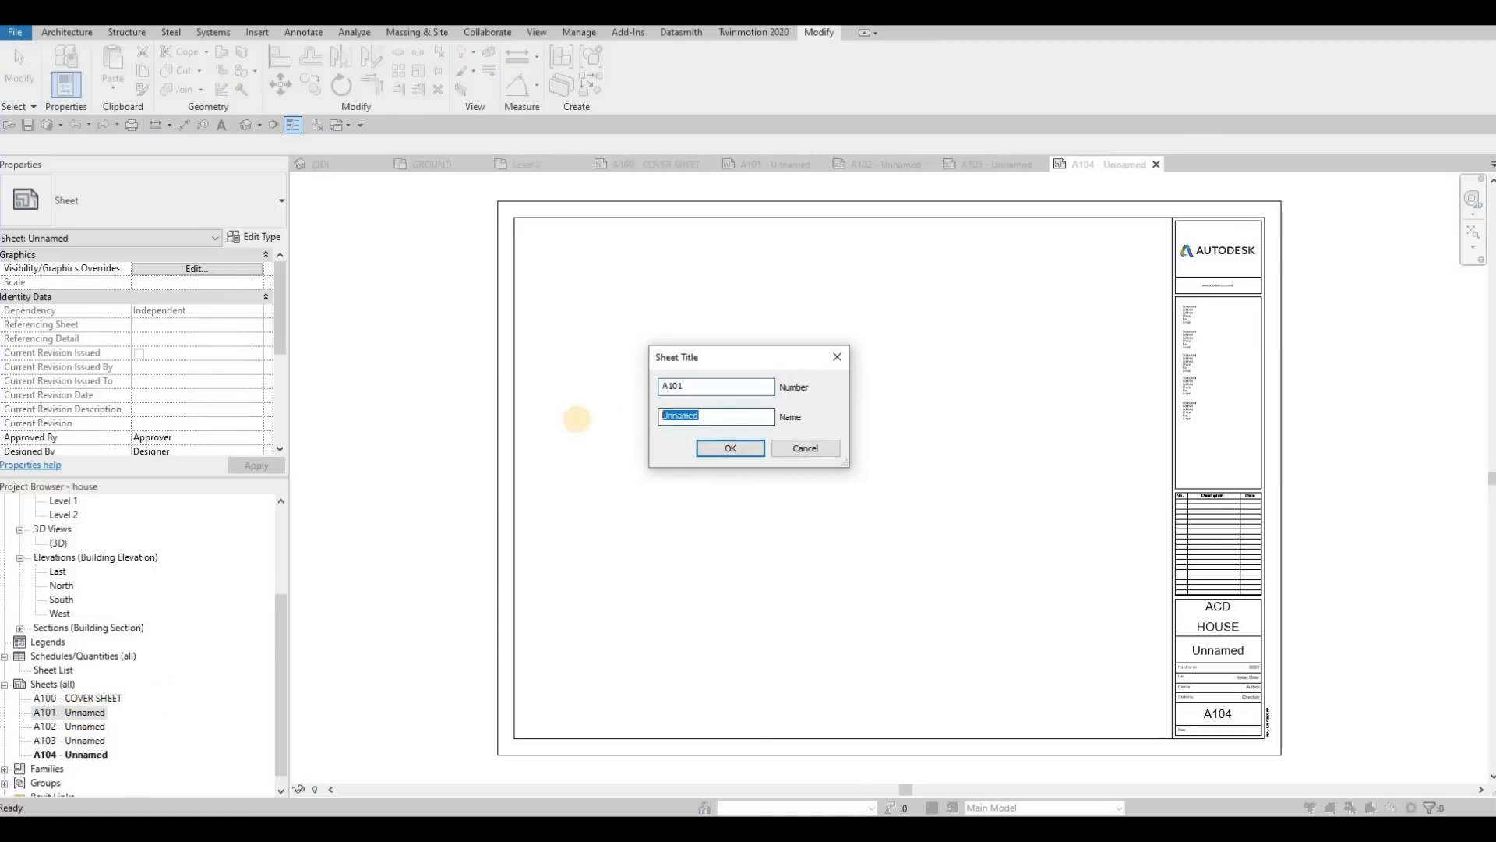
type("FIST")
key("BackSpace")
key("BackSpace")
key("BackSpace")
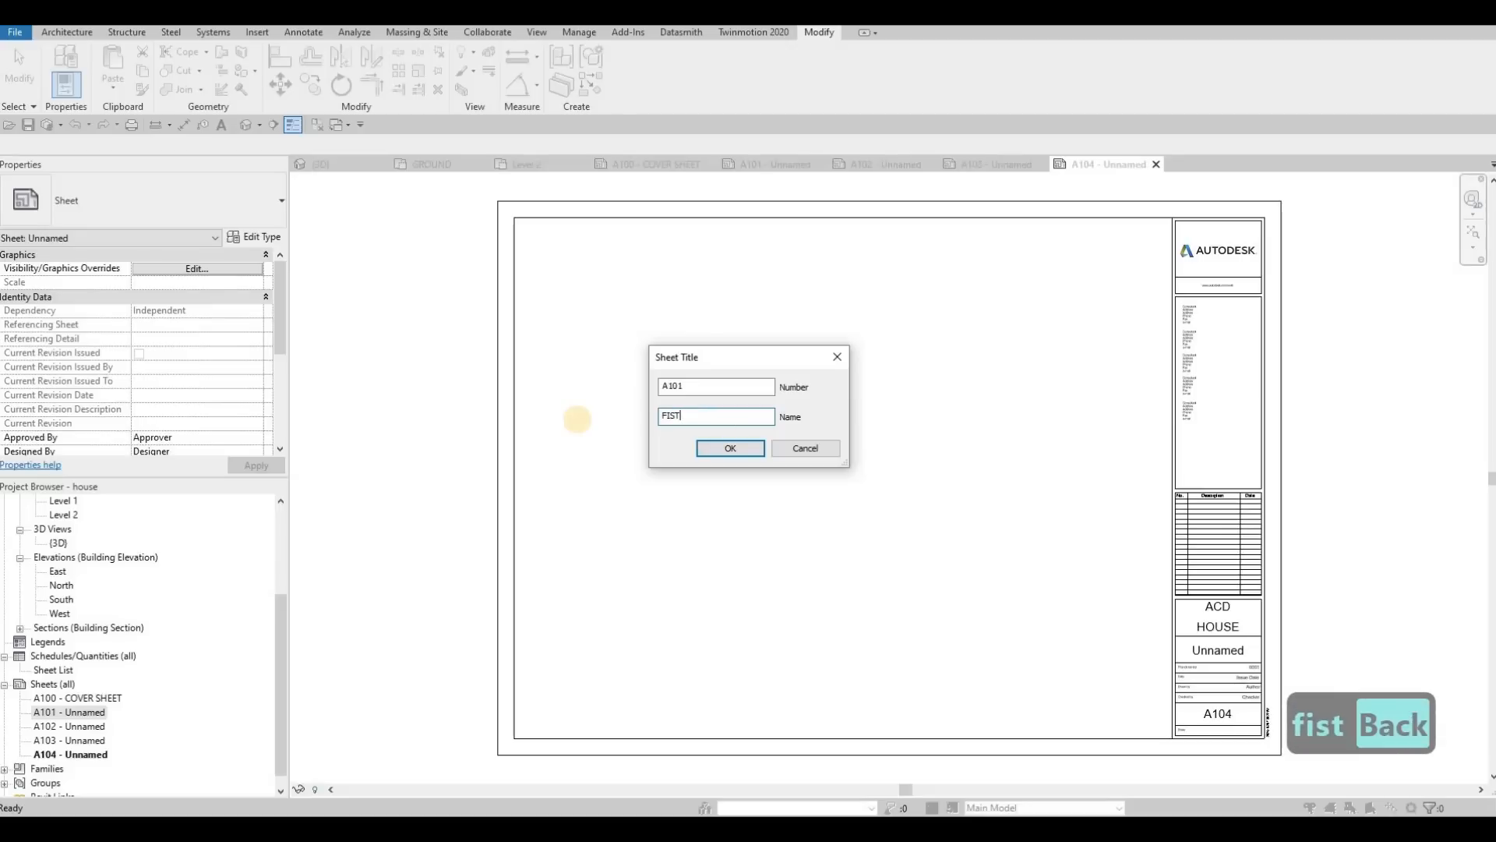
type("IRST FL")
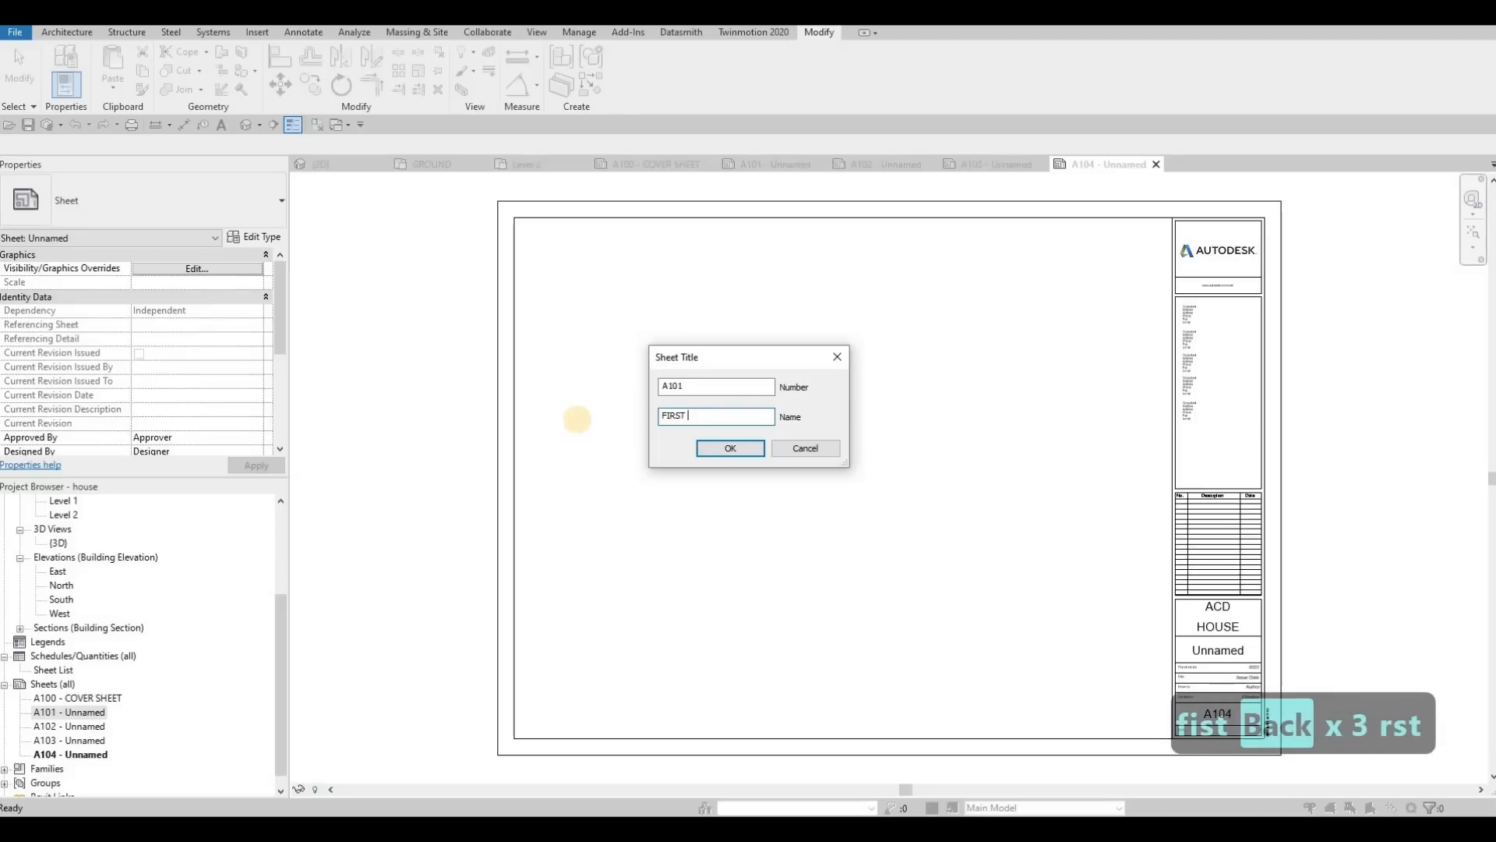
type("LO")
key("BackSpace")
key("BackSpace")
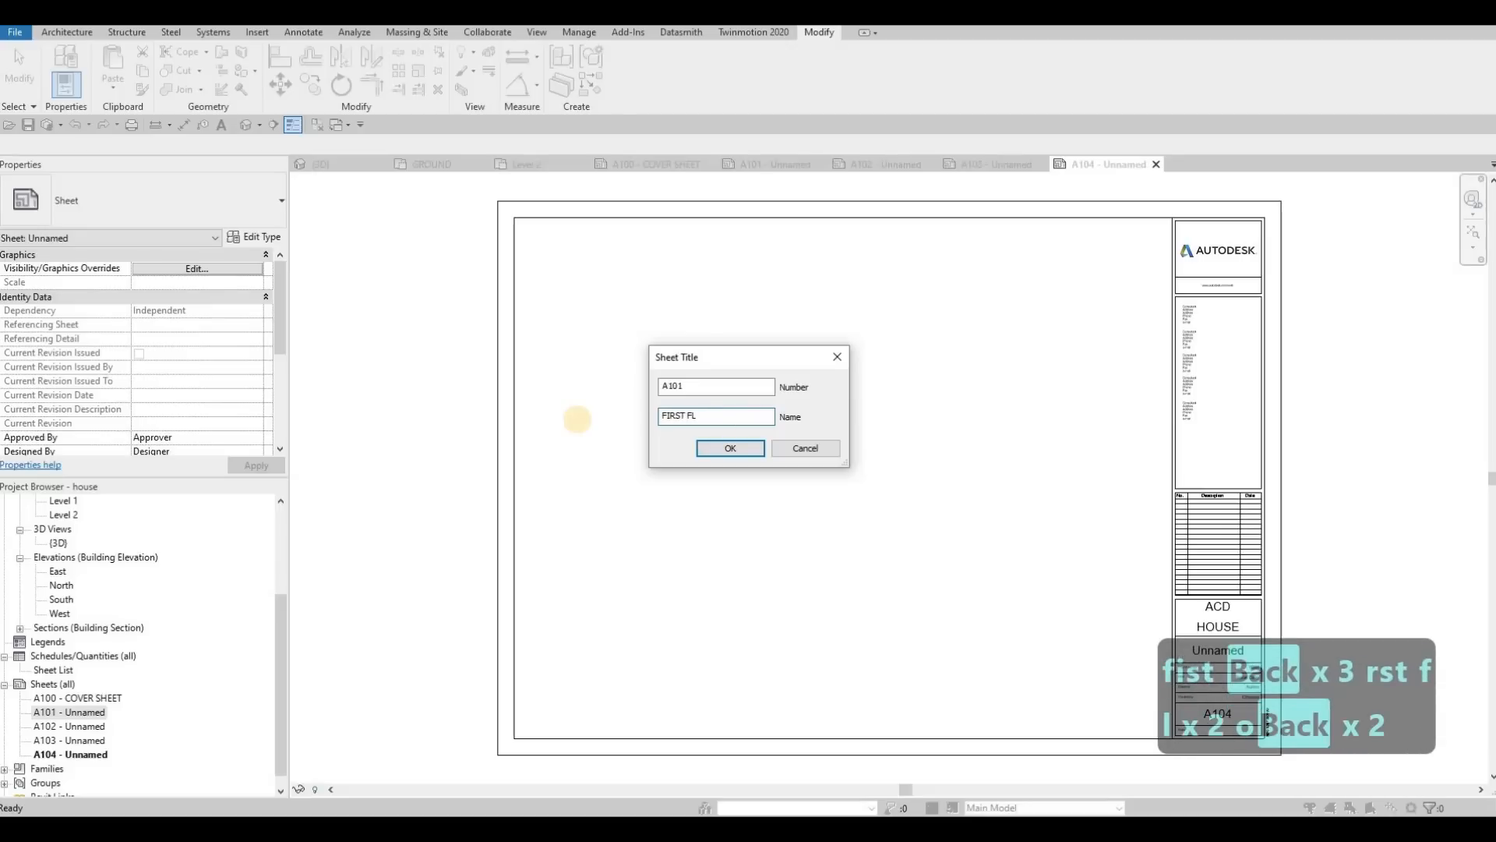
type("OOR")
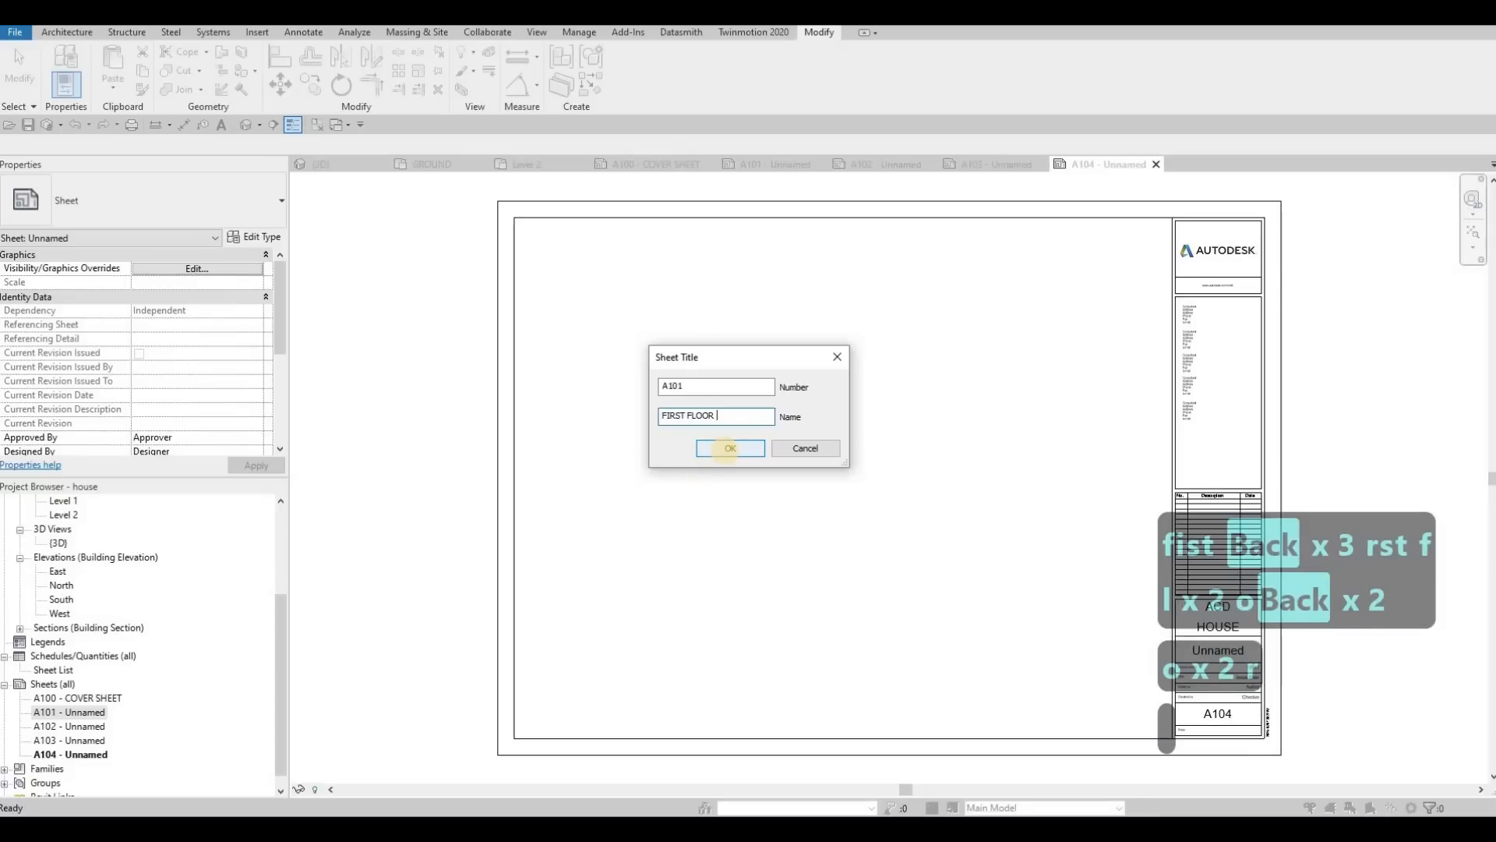
type(" -")
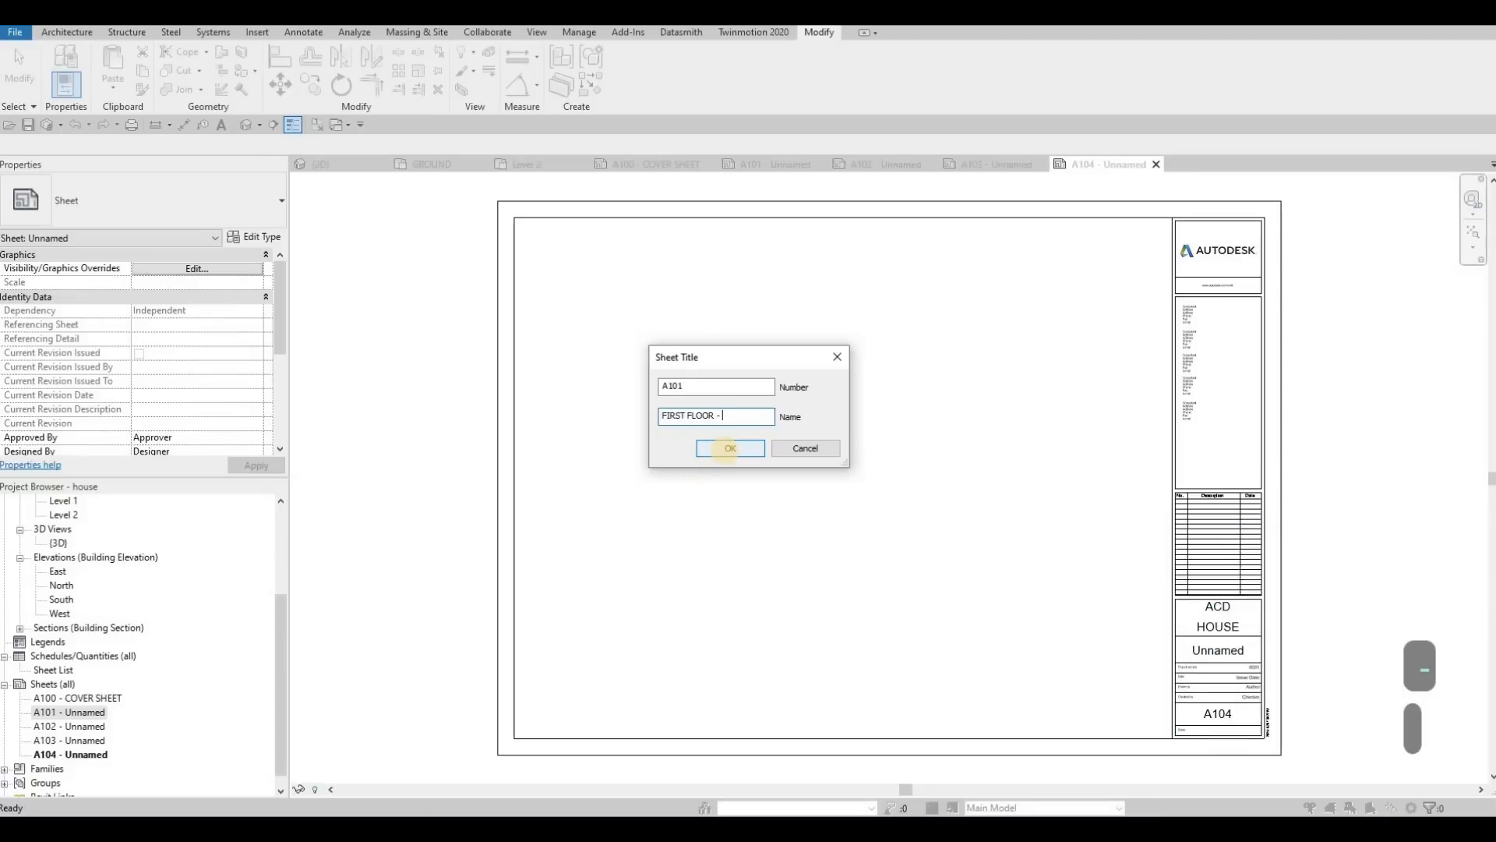
key("BackSpace")
key("BackSpace")
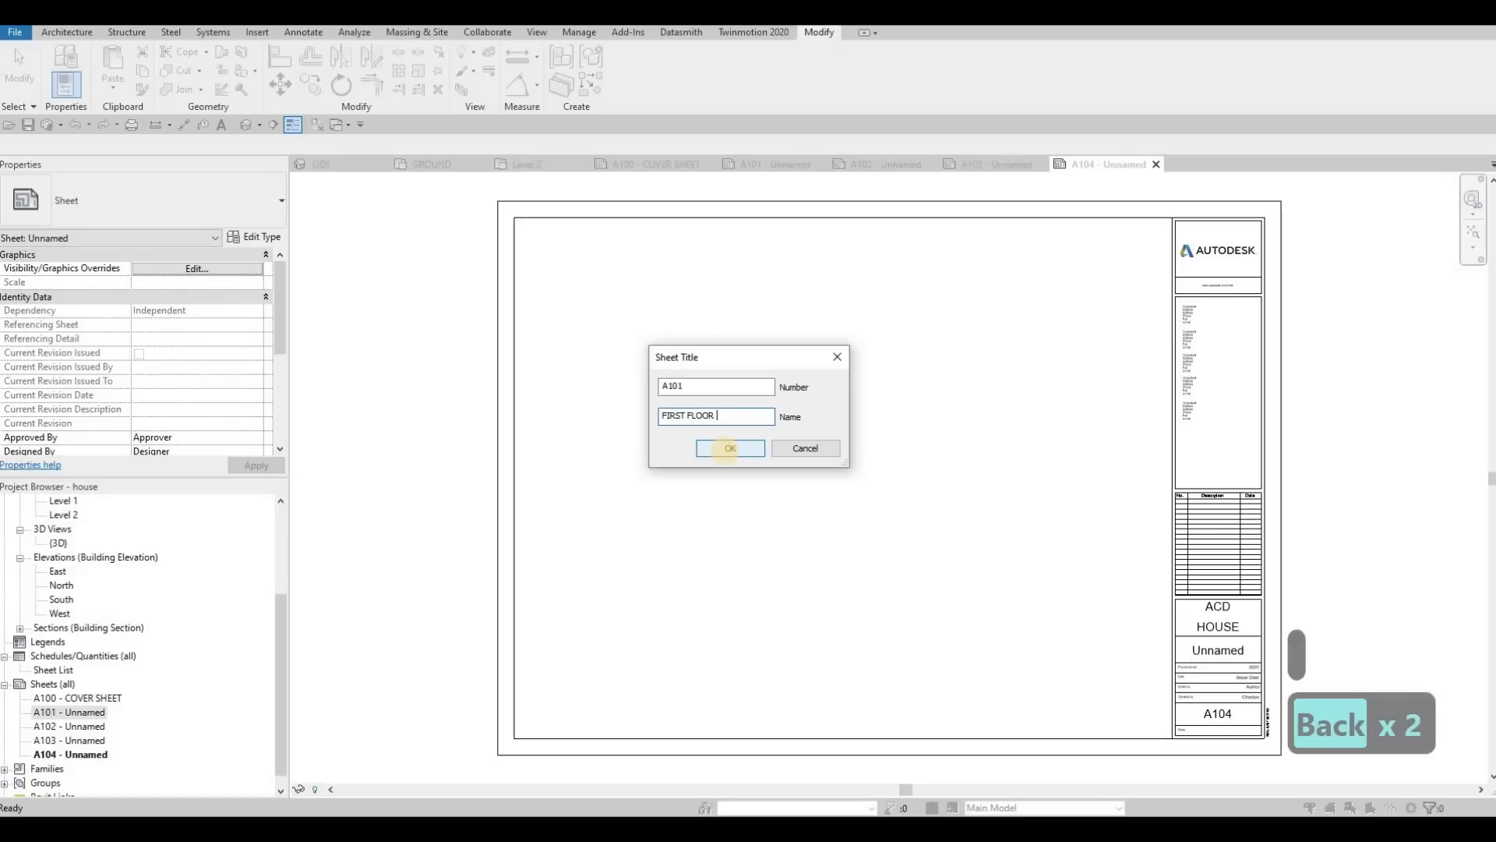
left_click(726, 449)
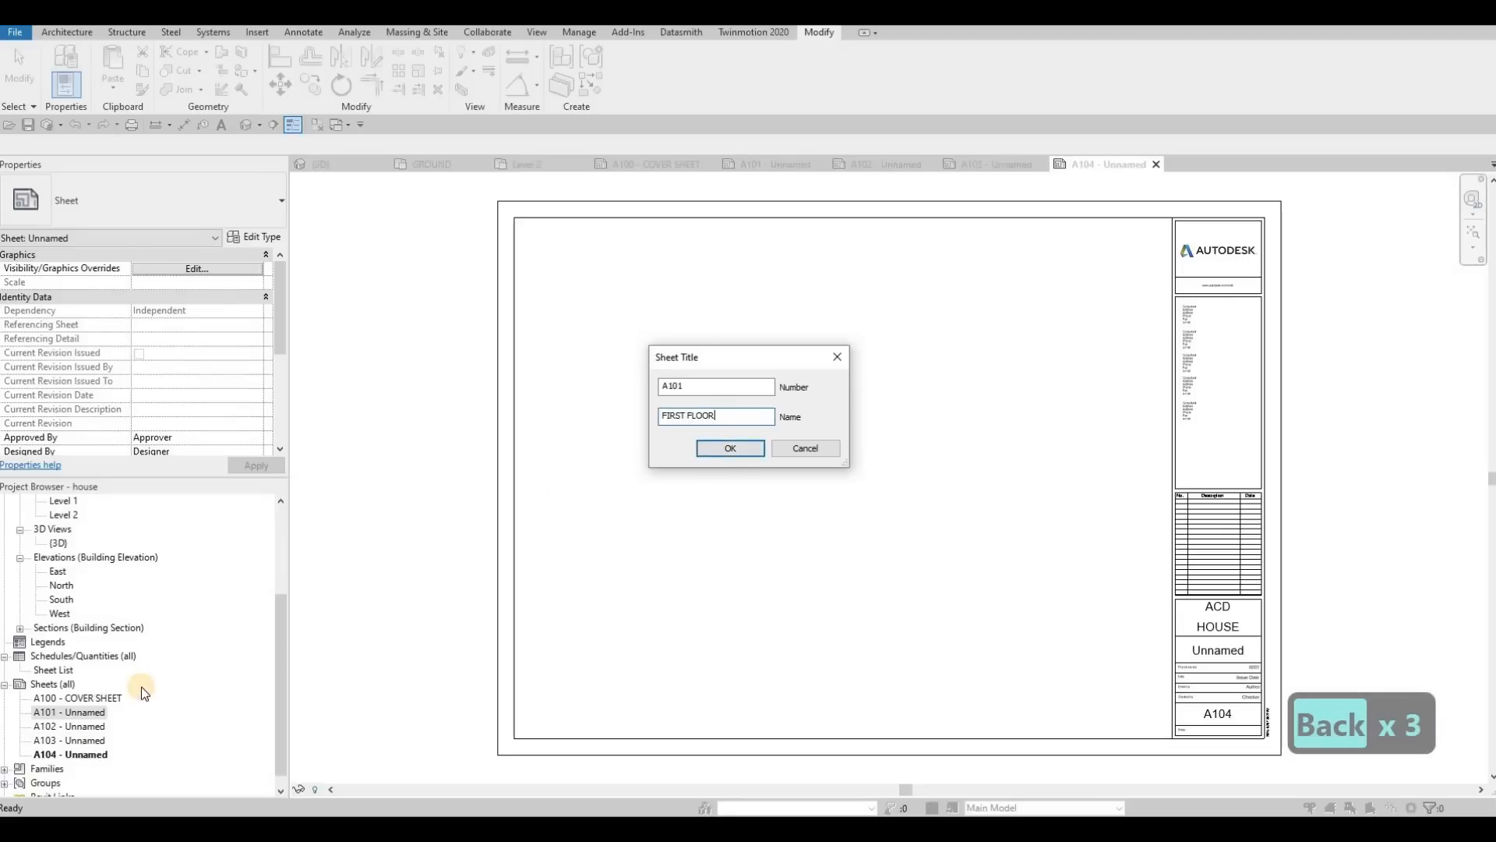
Step: Rename sheet A102 as SECOND FLOOR, keeping its number
left_click(93, 729)
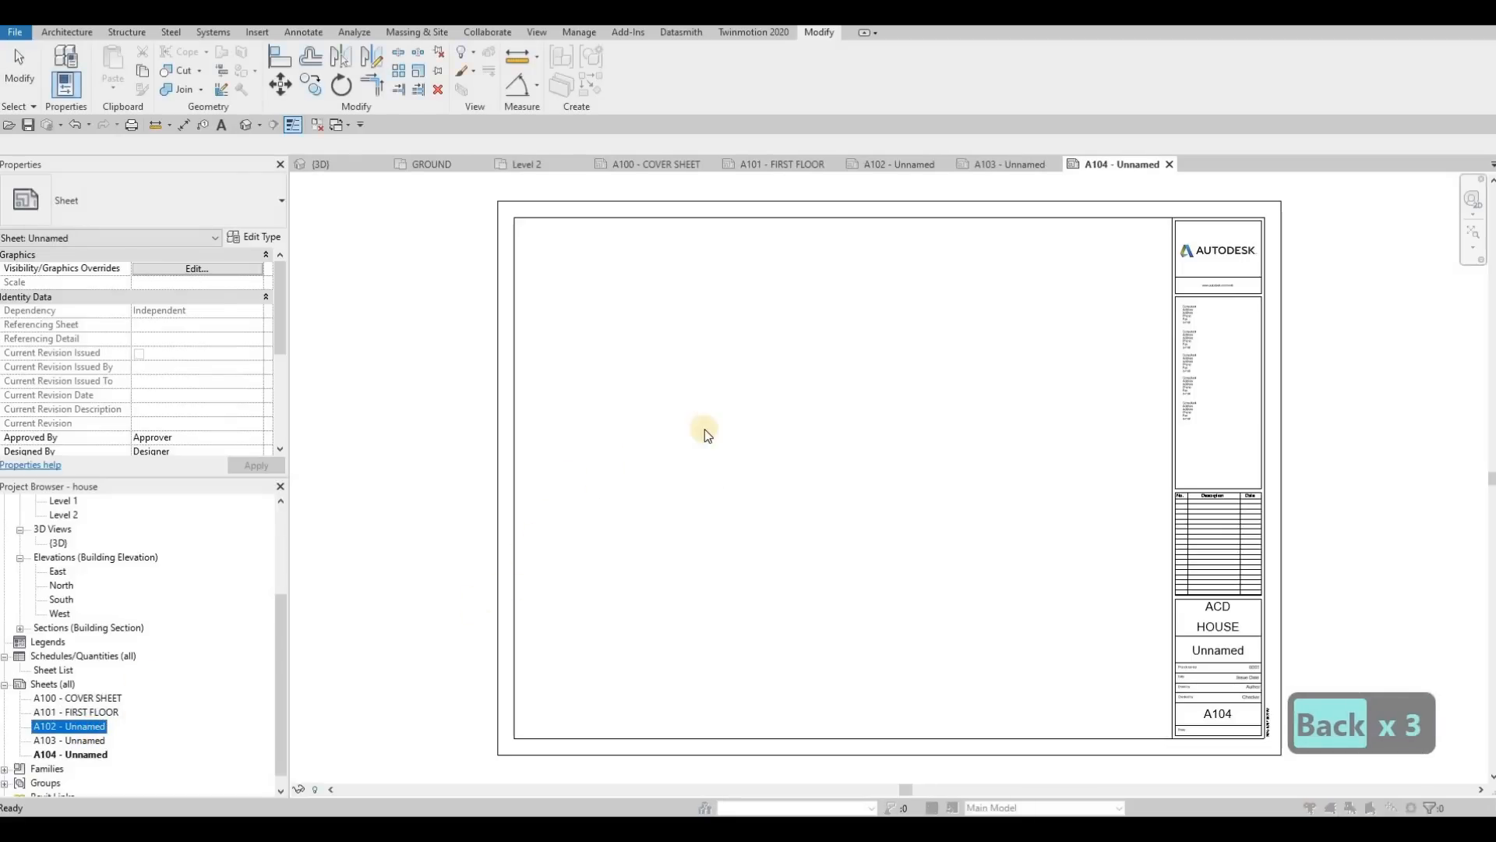
key("F2")
left_click_drag(701, 416, 505, 414)
type("SECX")
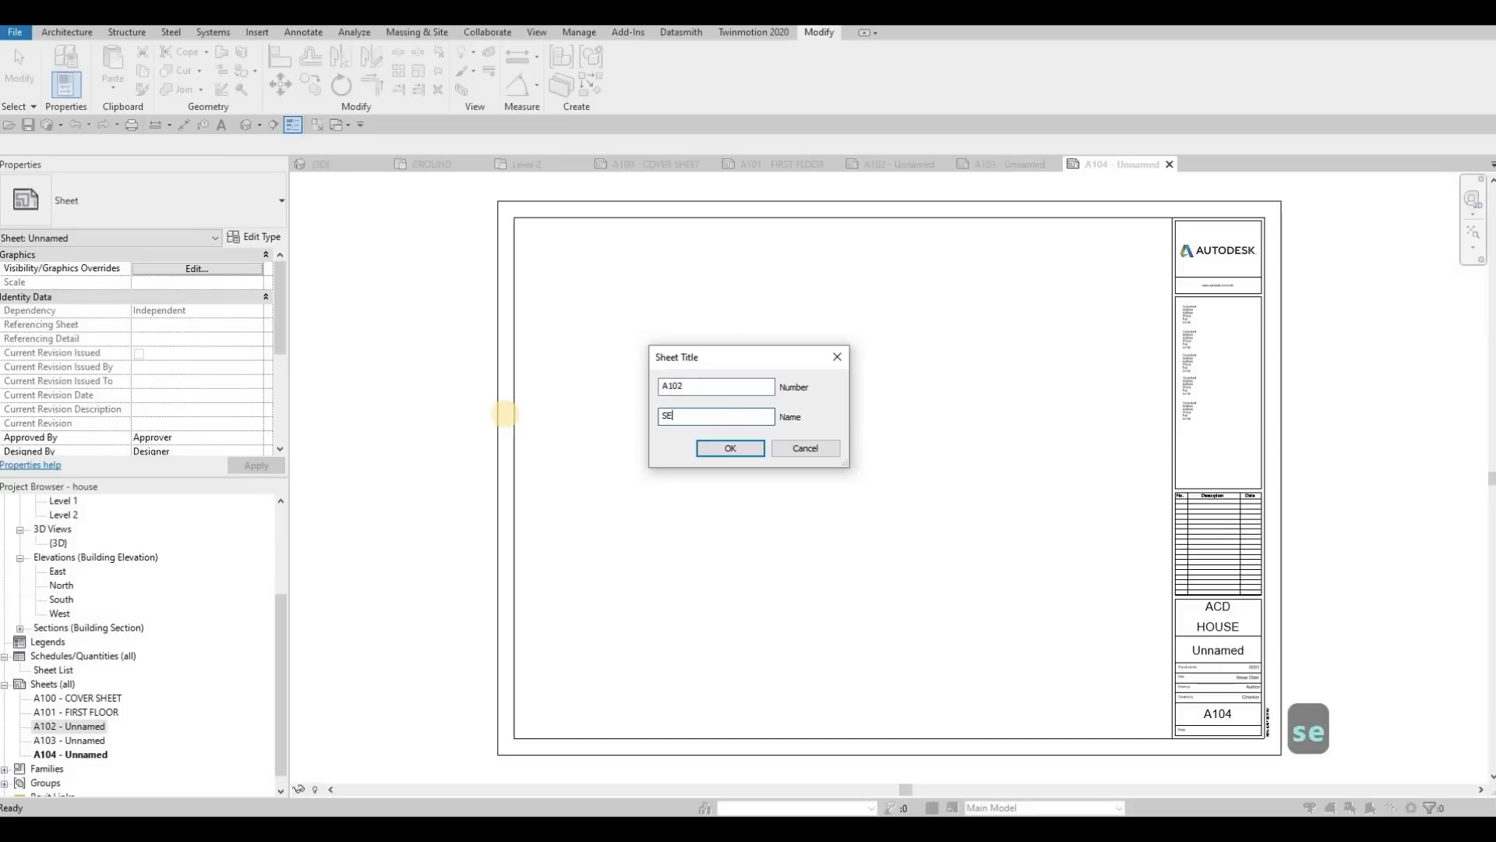
key("BackSpace")
key("BackSpace")
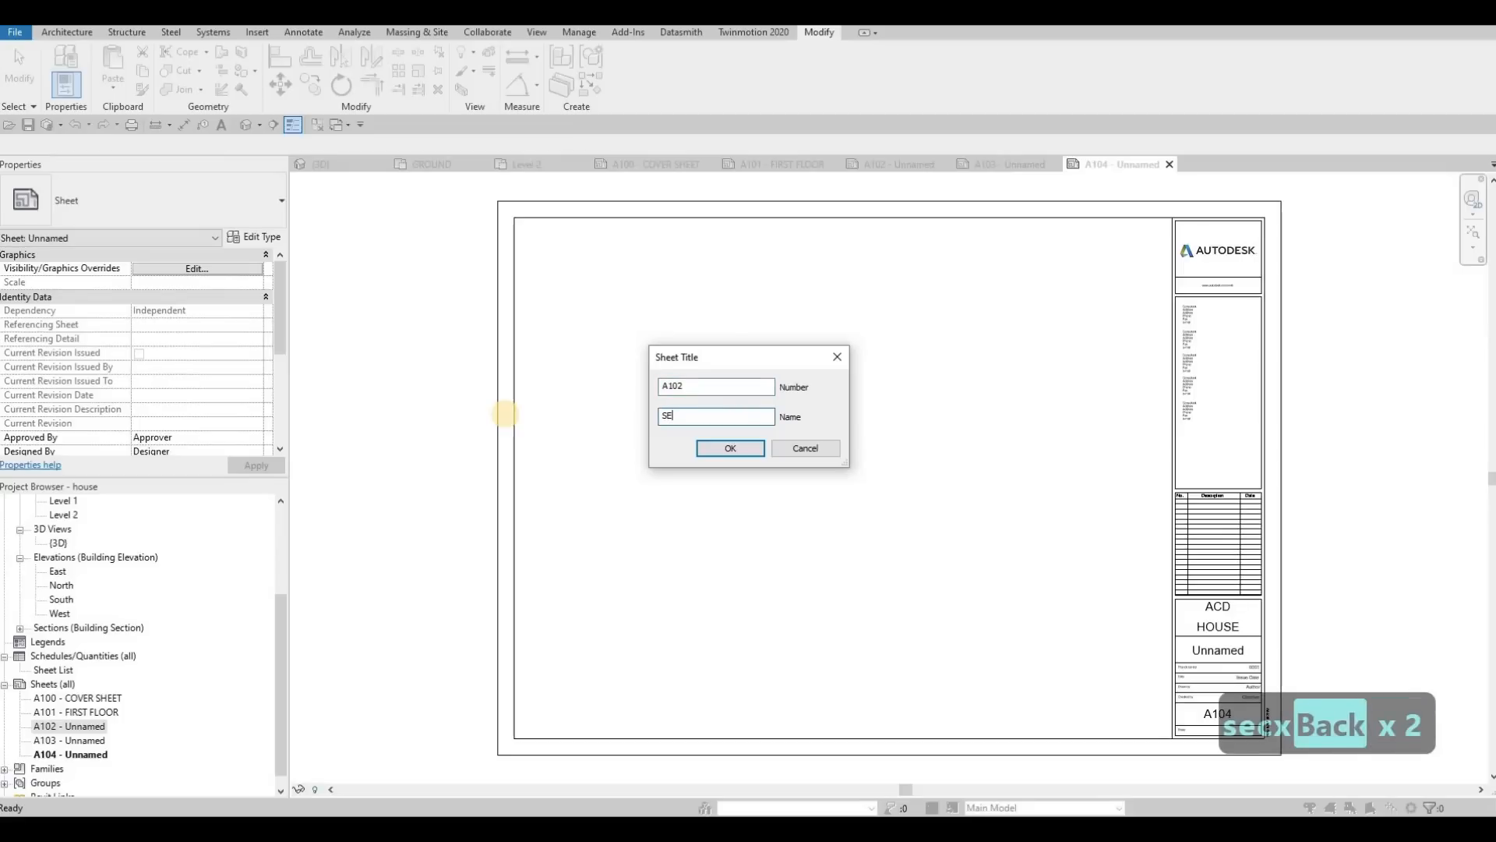
type("COND F")
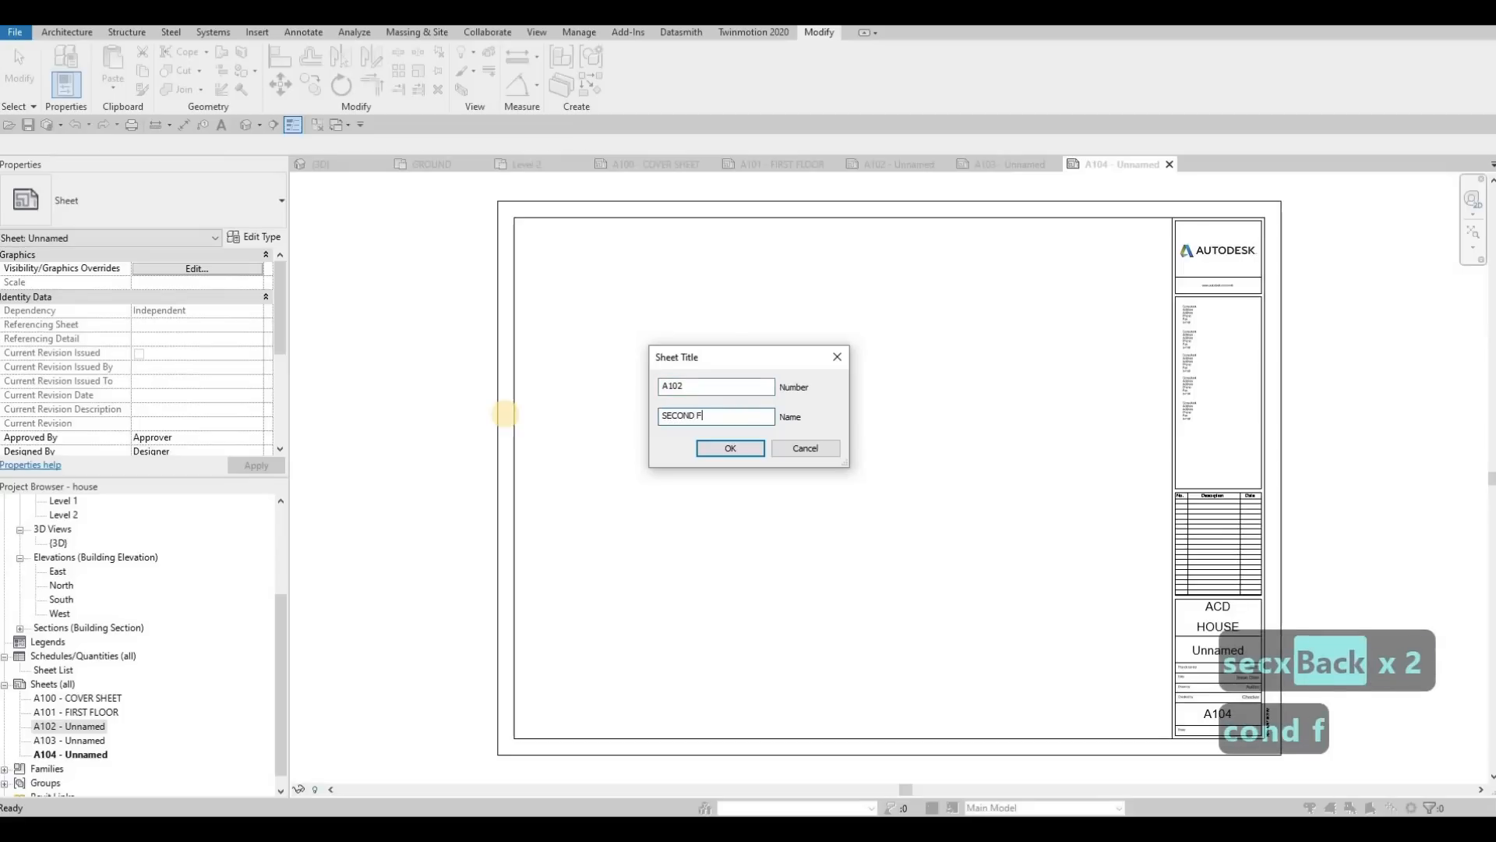
type("LLO")
key("BackSpace")
key("BackSpace")
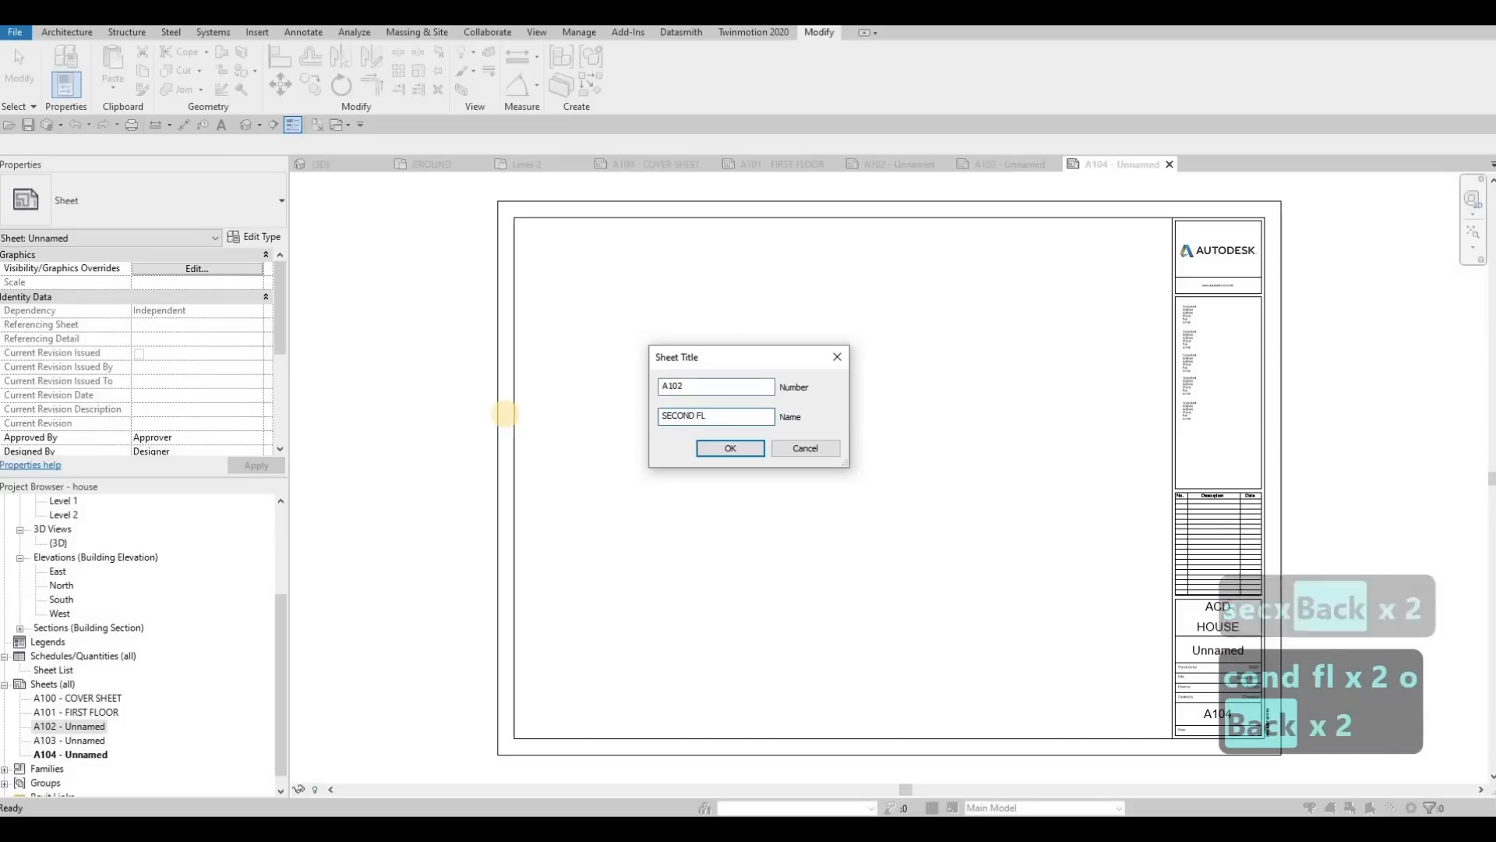
type("OOR")
left_click(729, 449)
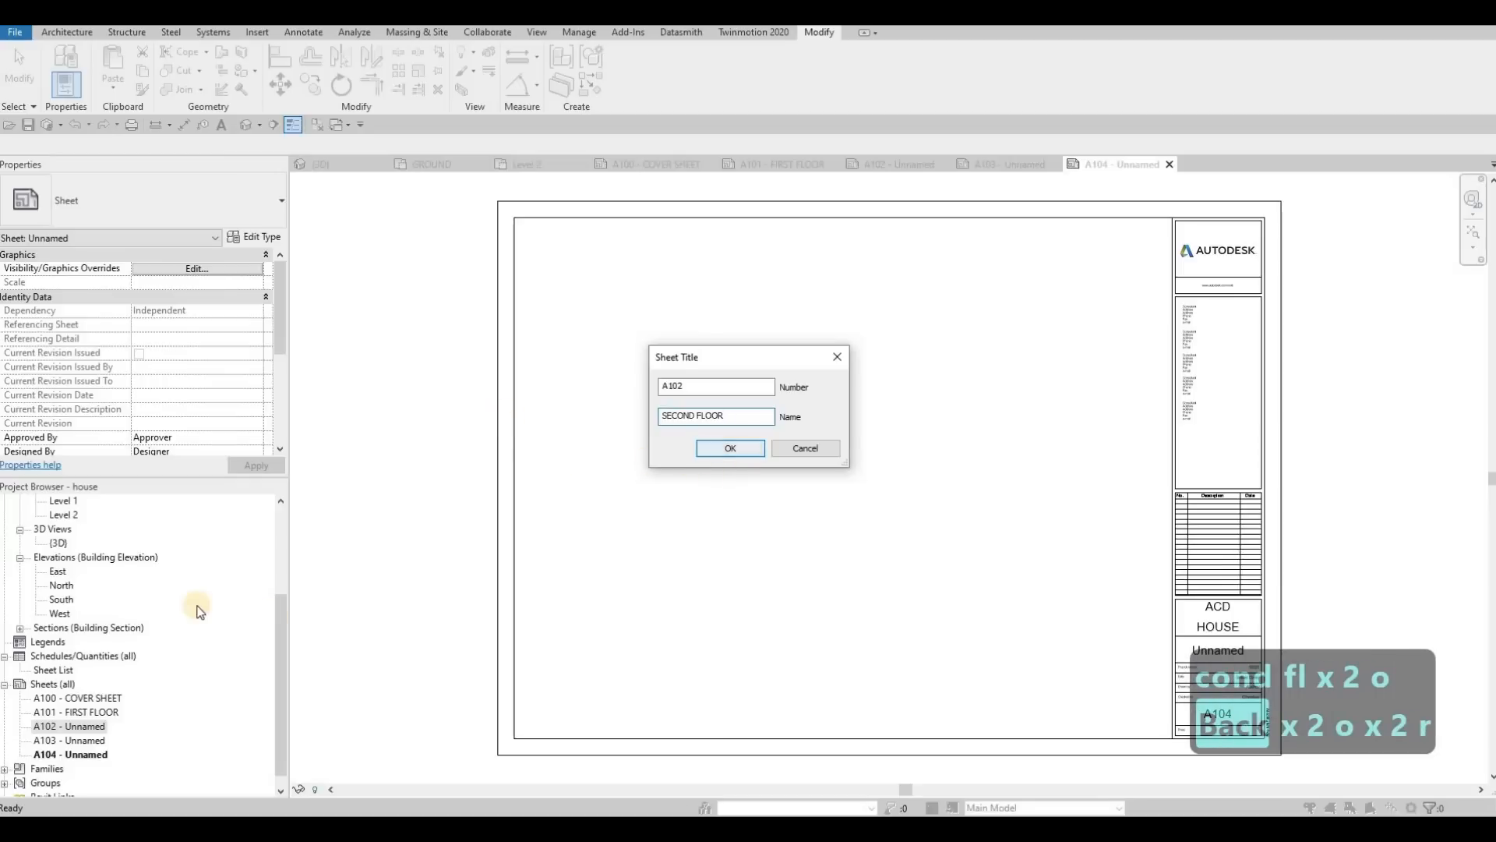
Step: In the Level 1 ceiling plan, move the building section line into the house just east of grid 2 and extend its view depth past grid 1
scroll(76, 548, "up", 1)
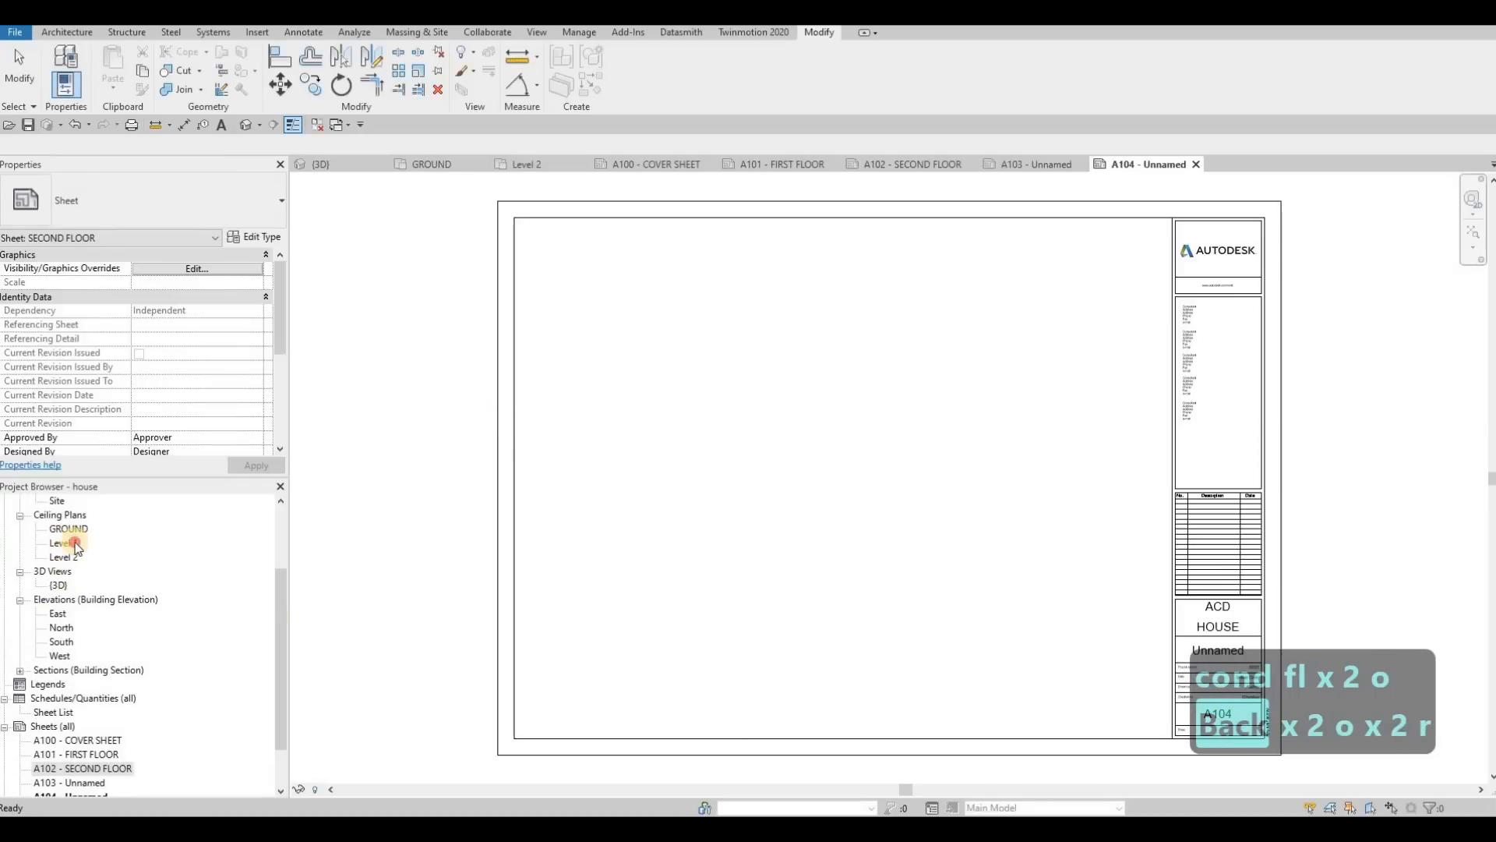
double_click(76, 546)
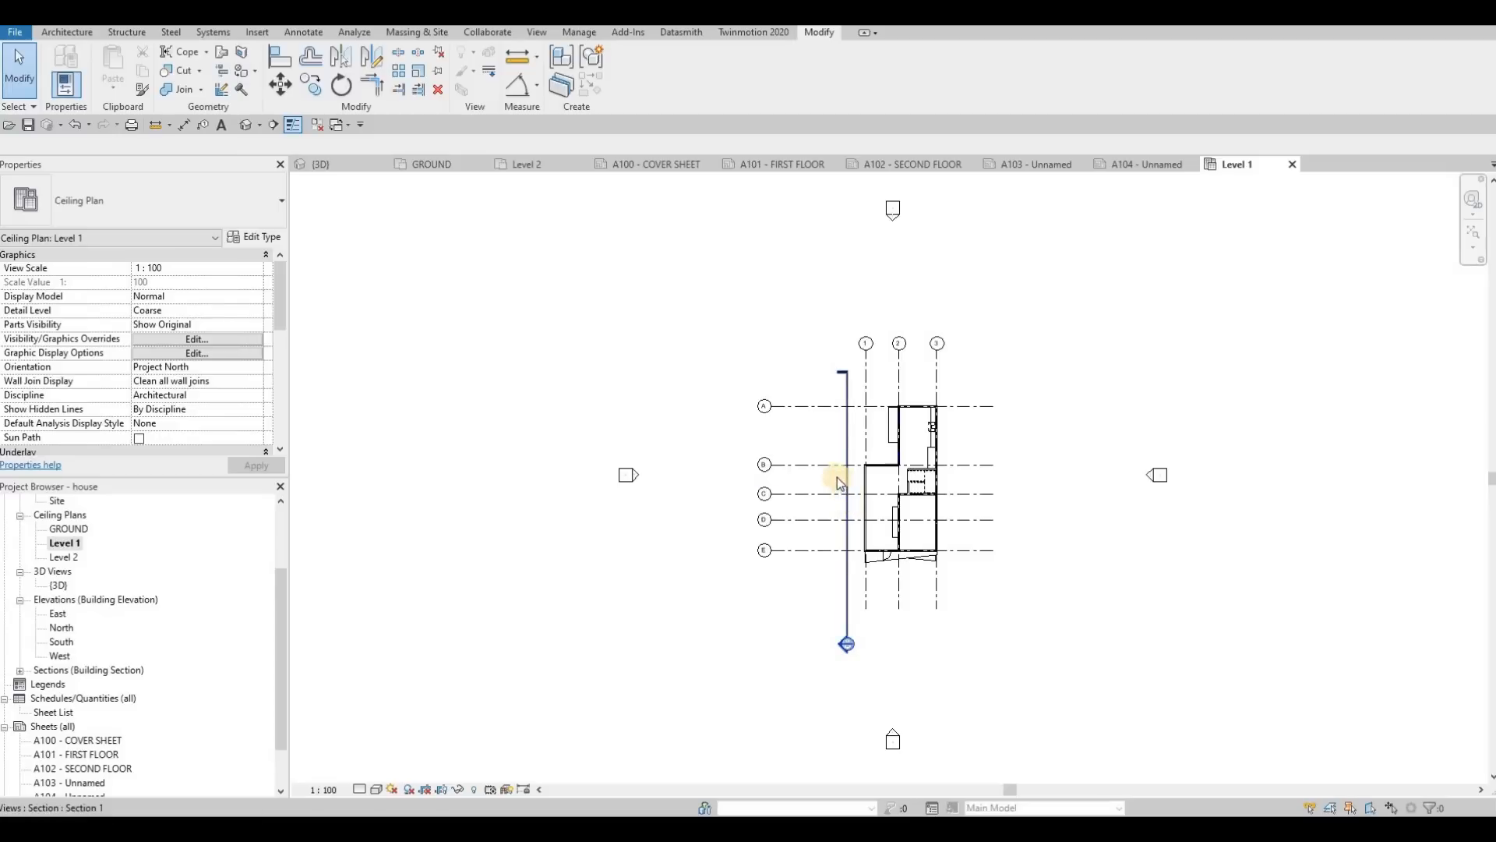
left_click(846, 447)
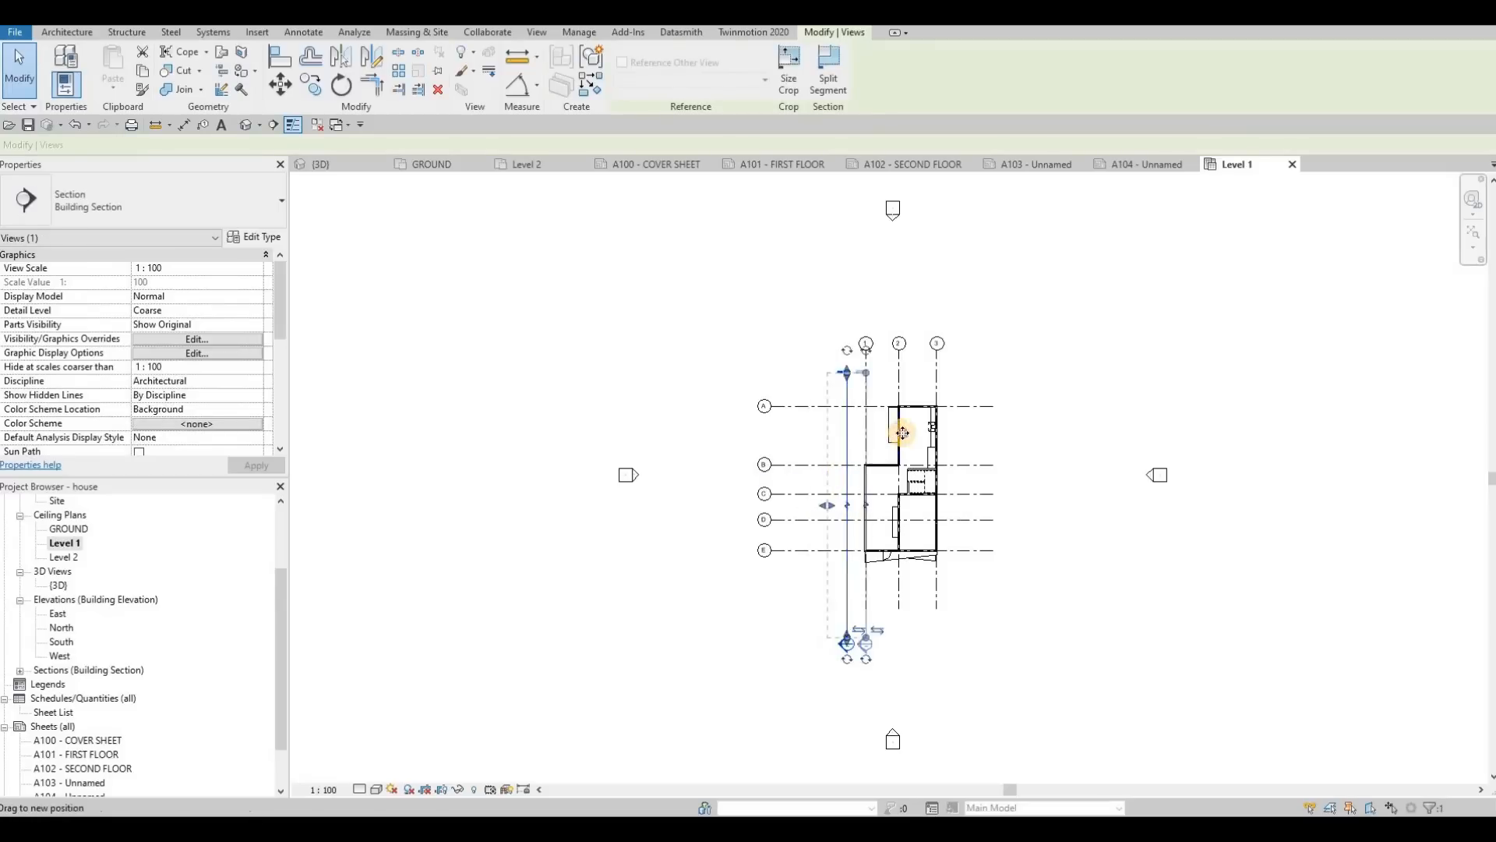
left_click_drag(903, 433, 904, 435)
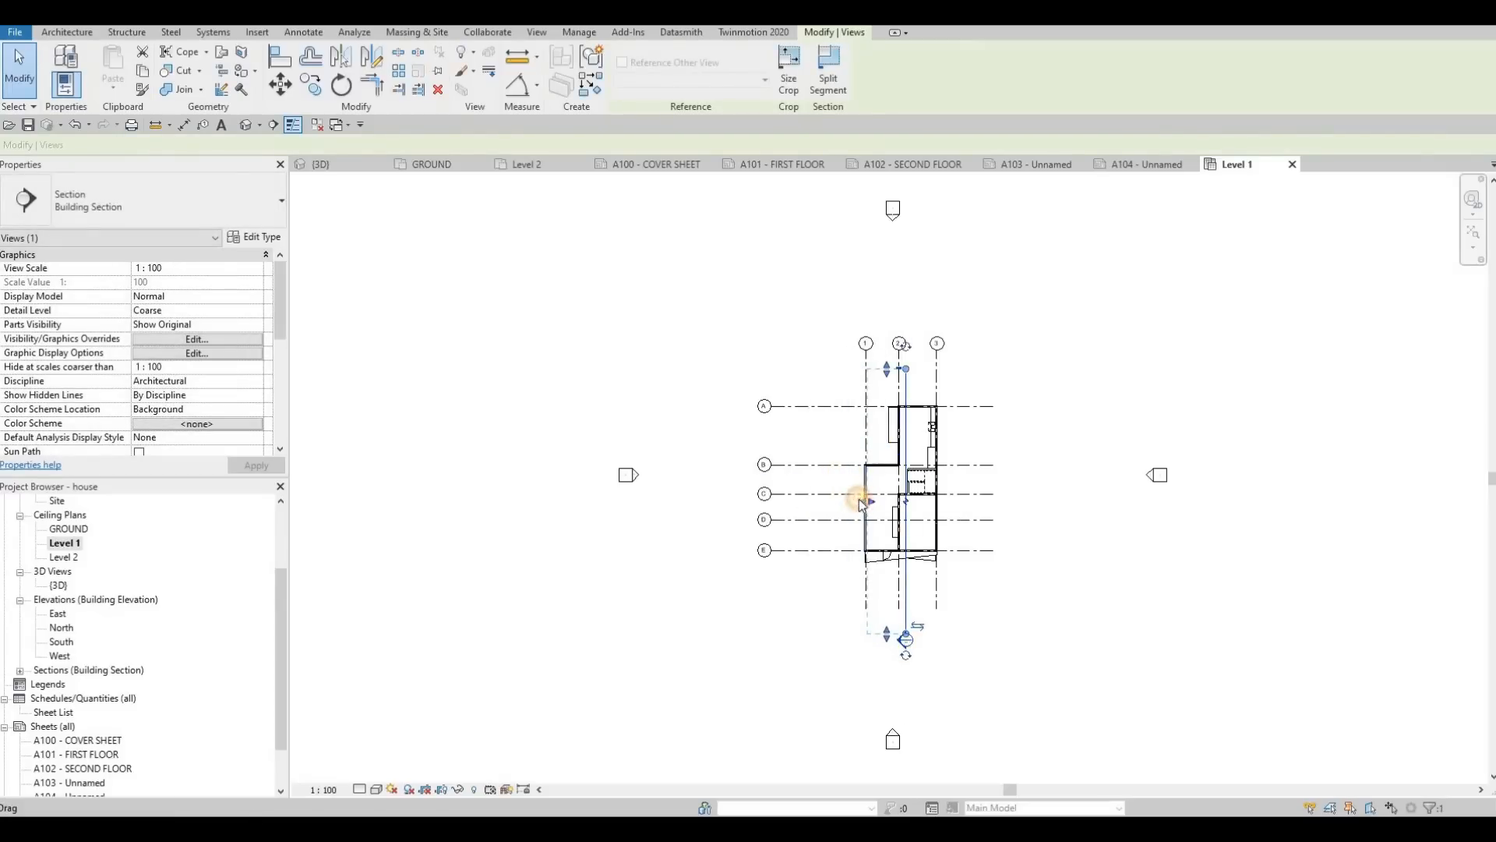
left_click_drag(861, 503, 856, 502)
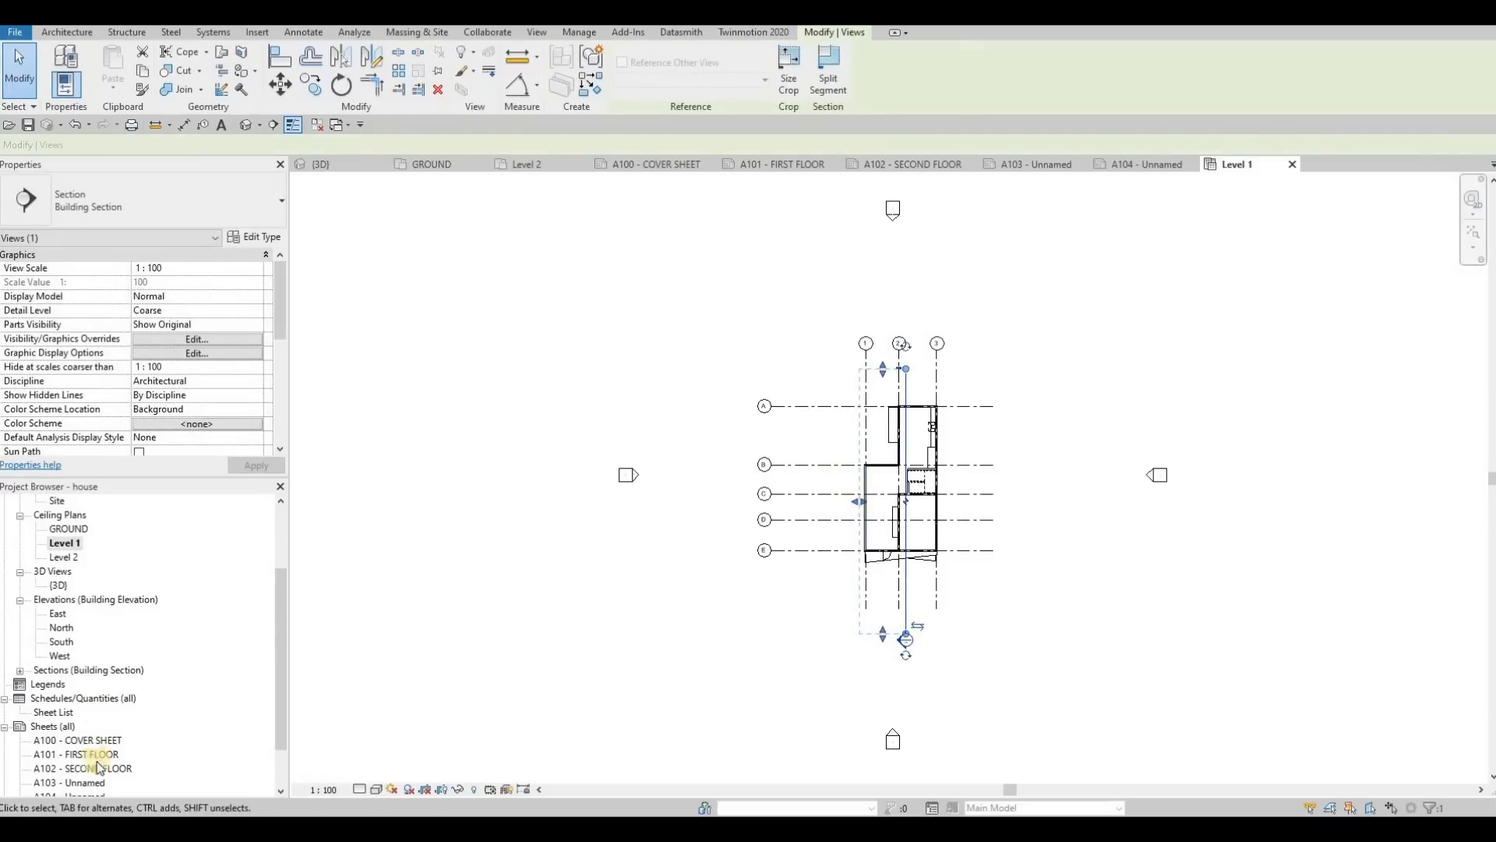
Step: Open sheet A103 and rename it as CALLOUT, keeping its number
double_click(85, 782)
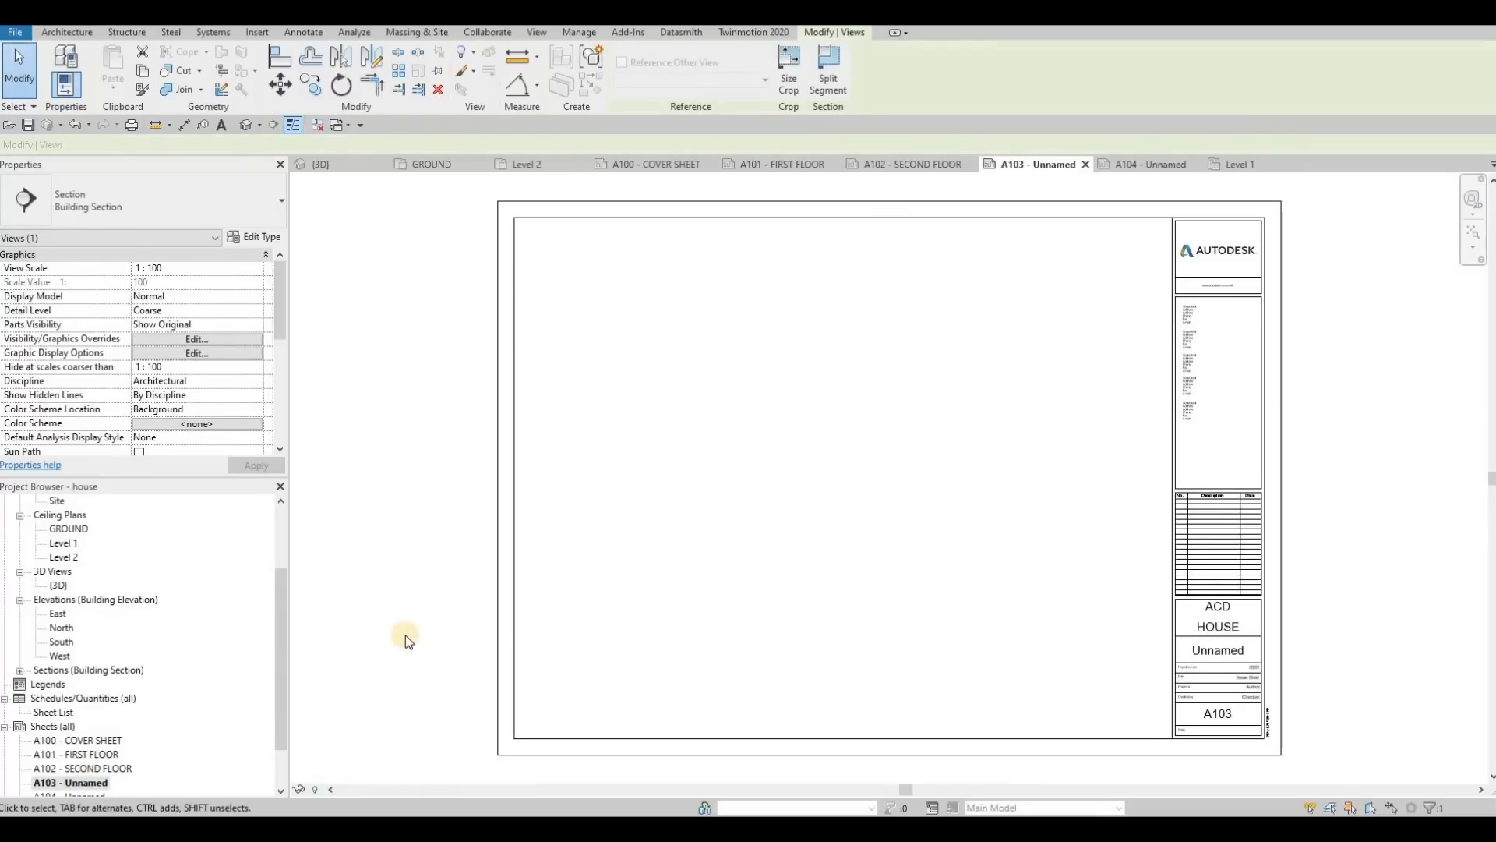
scroll(90, 746, "down", 1)
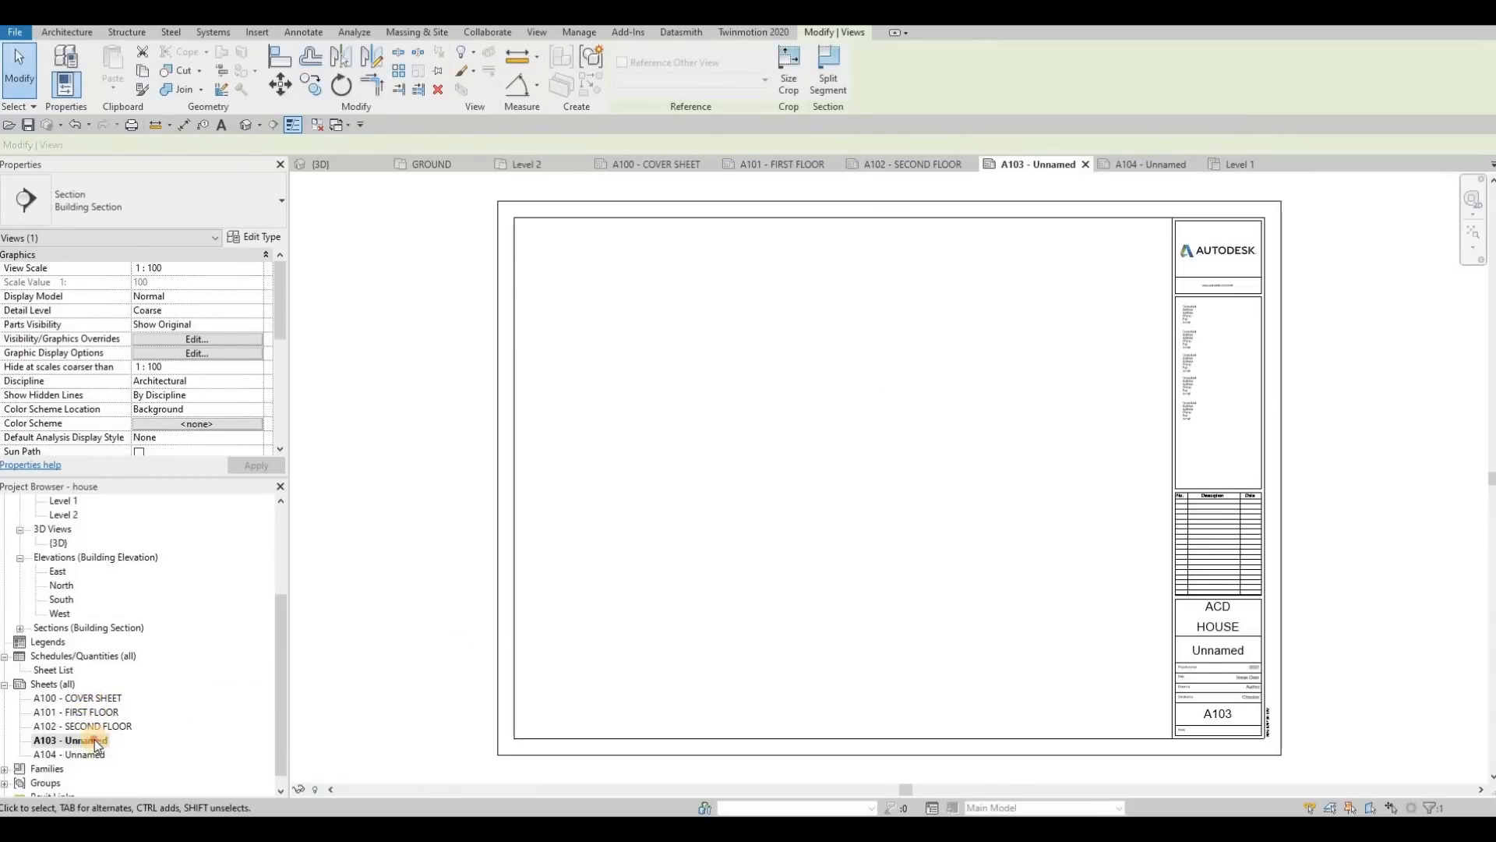
left_click(98, 741)
left_click(96, 742)
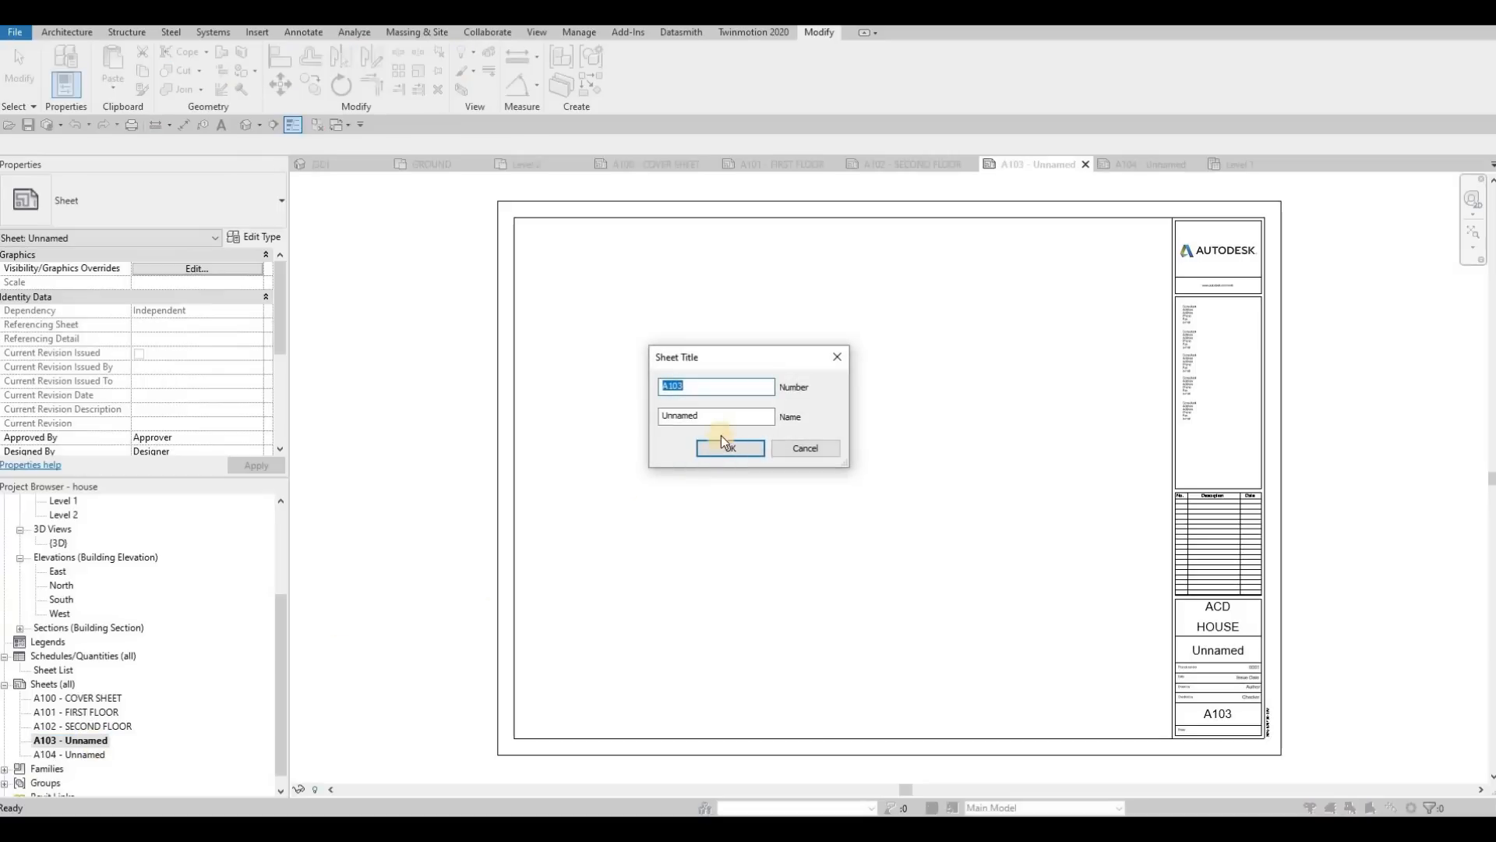
key("Tab")
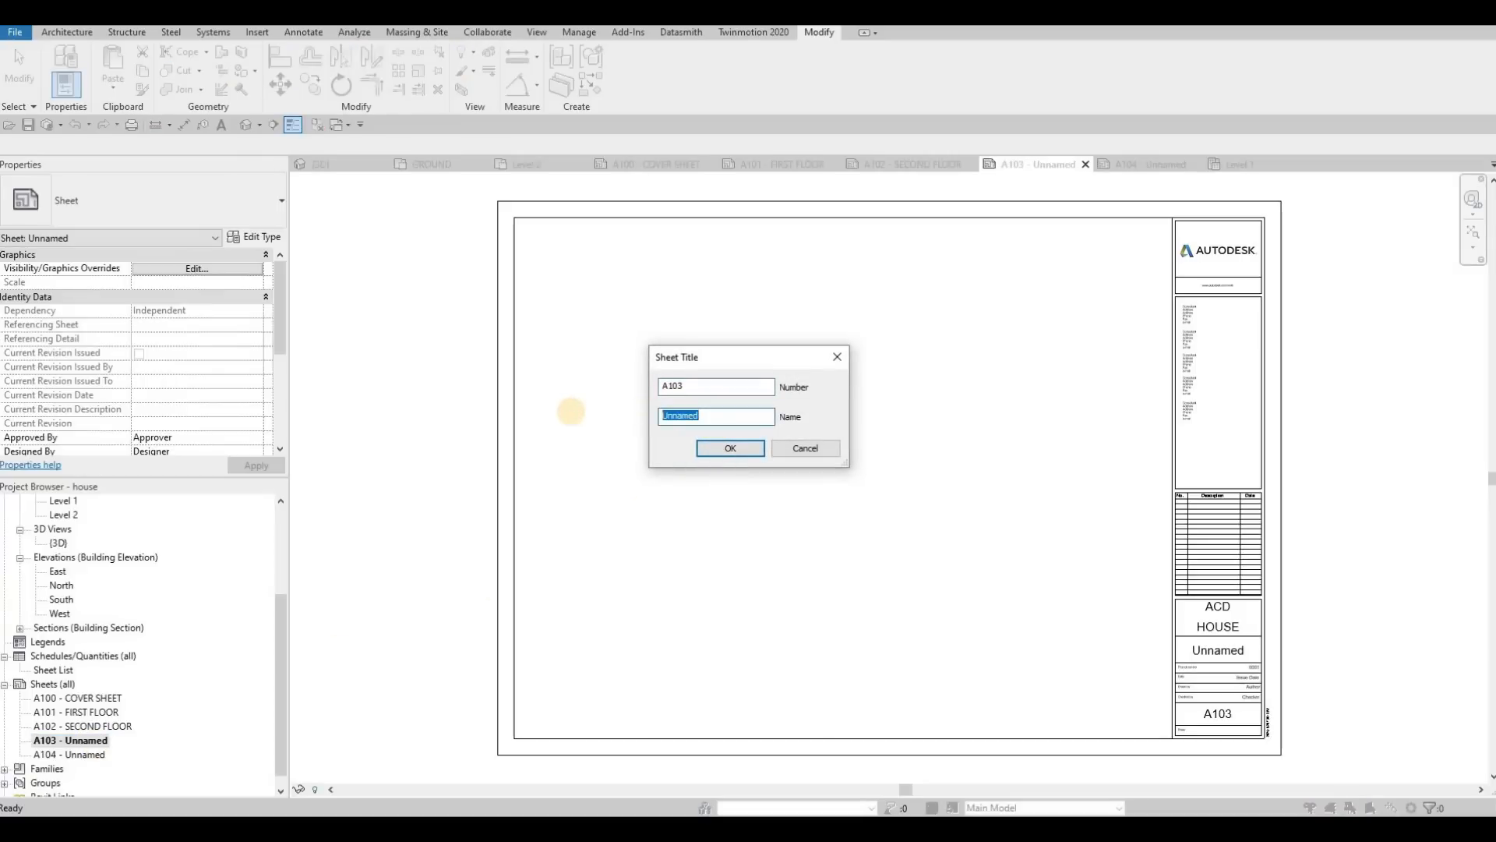
type("CALLOUT")
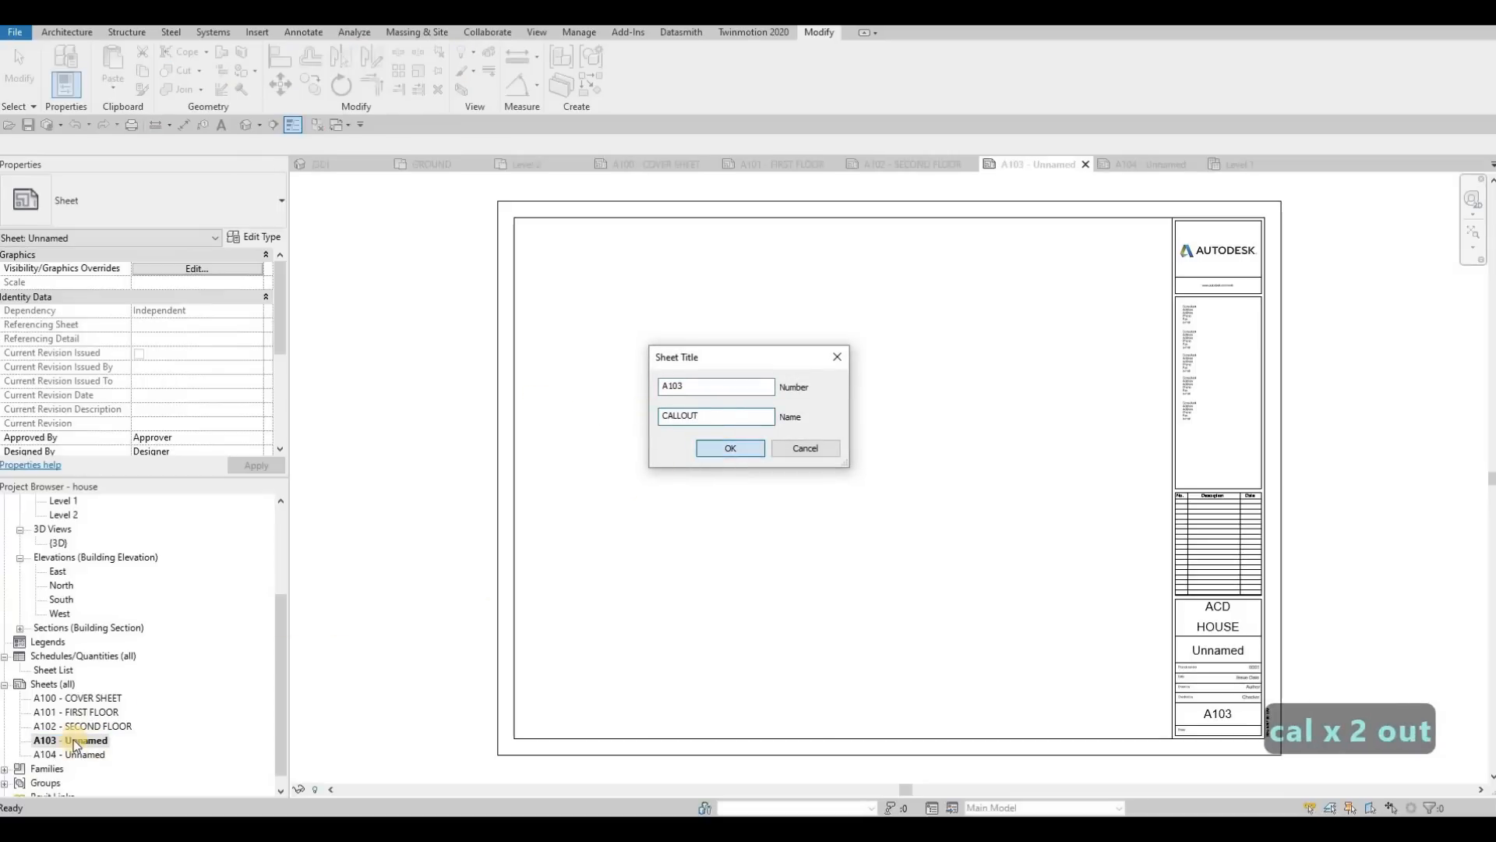
key("Return")
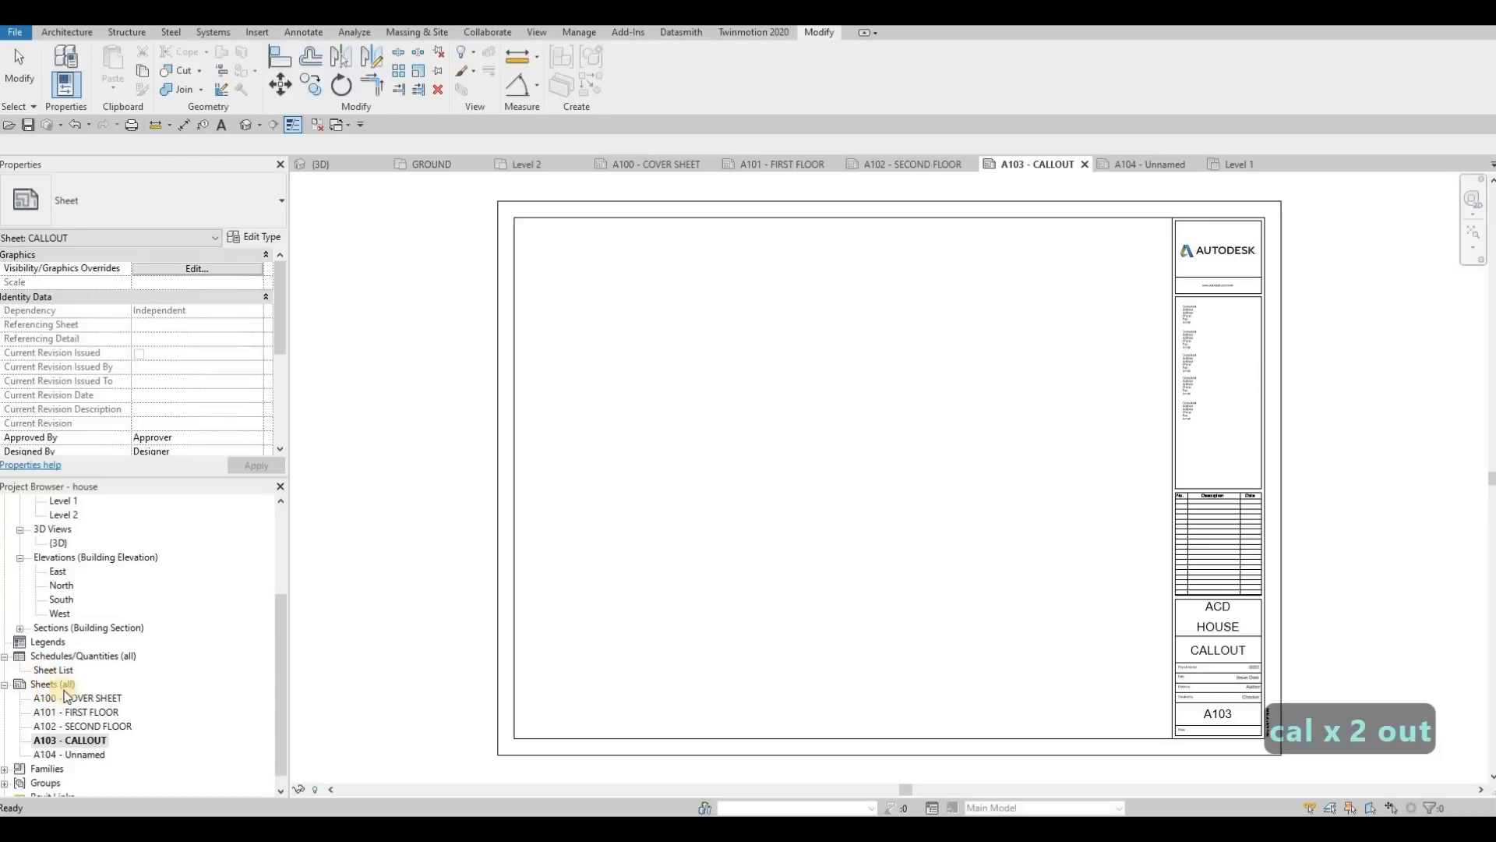
Step: Create a sixth sheet in the project with the A0 metric title block
right_click(49, 685)
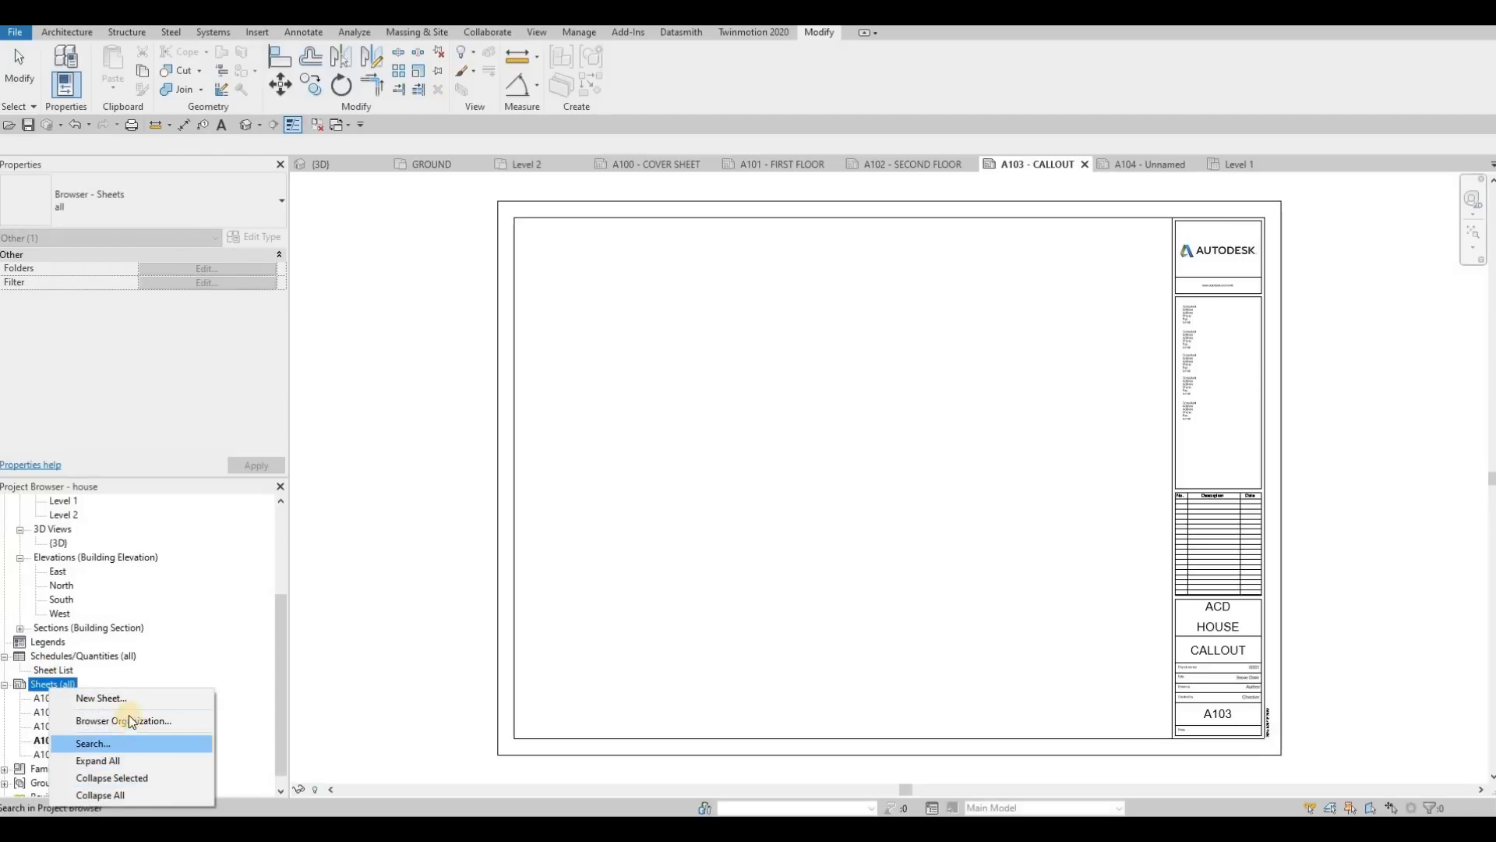
key("Return")
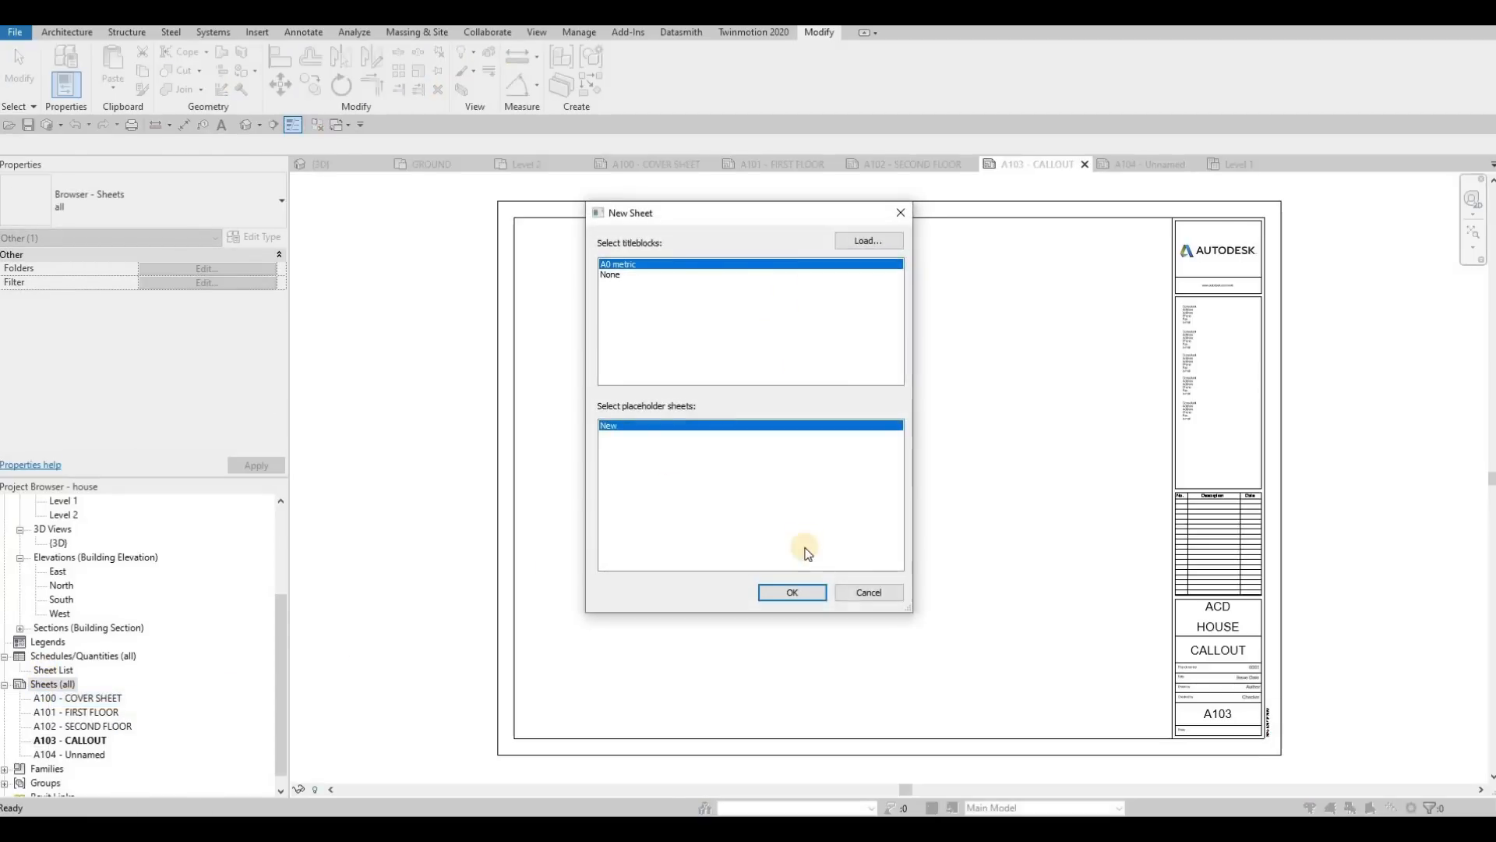
key("Return")
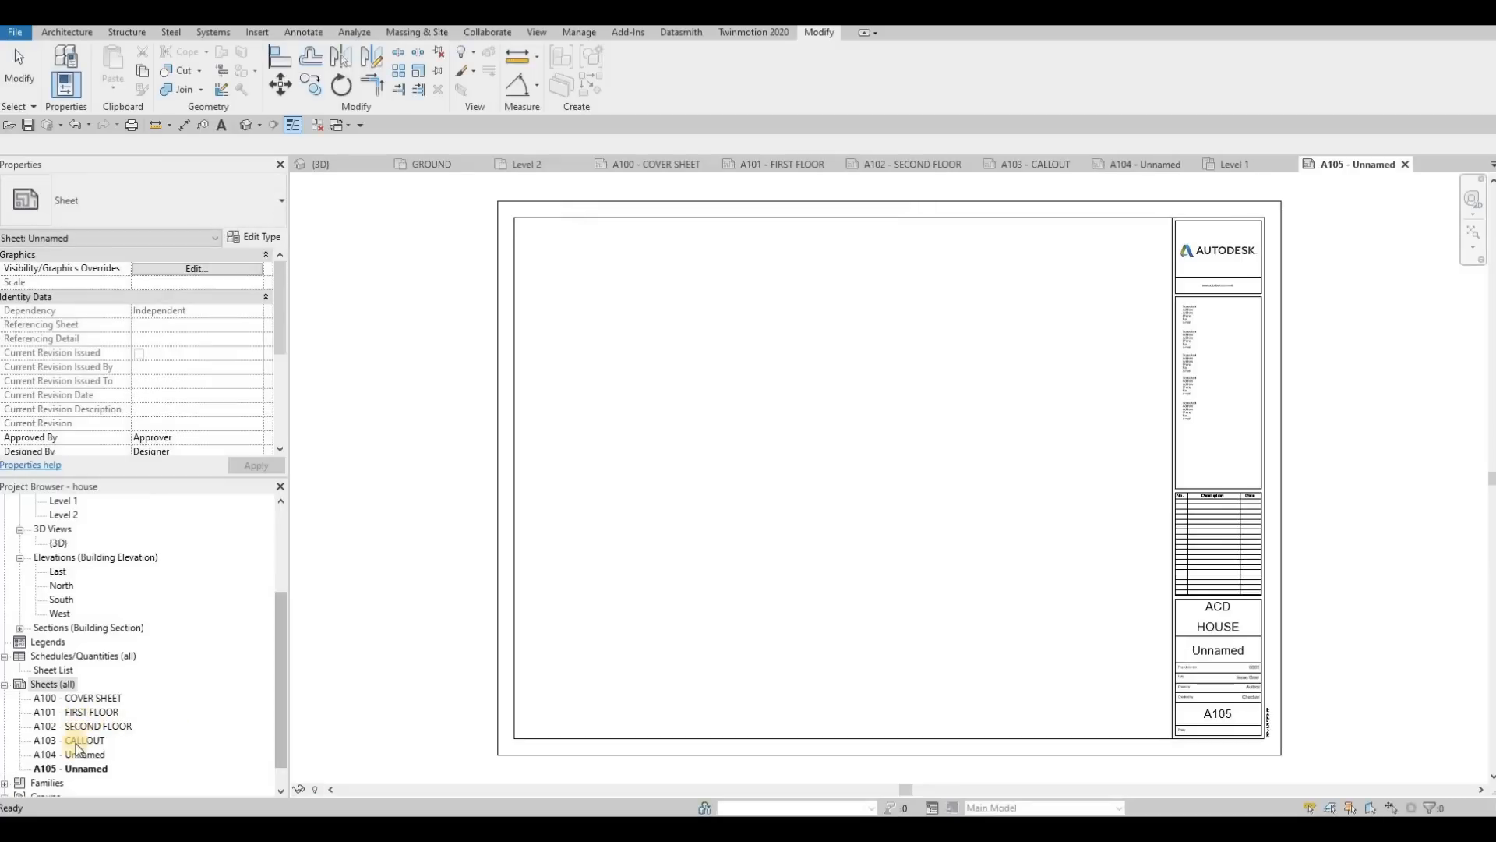
Step: Create a seventh sheet in the project with the A0 metric title block
right_click(56, 684)
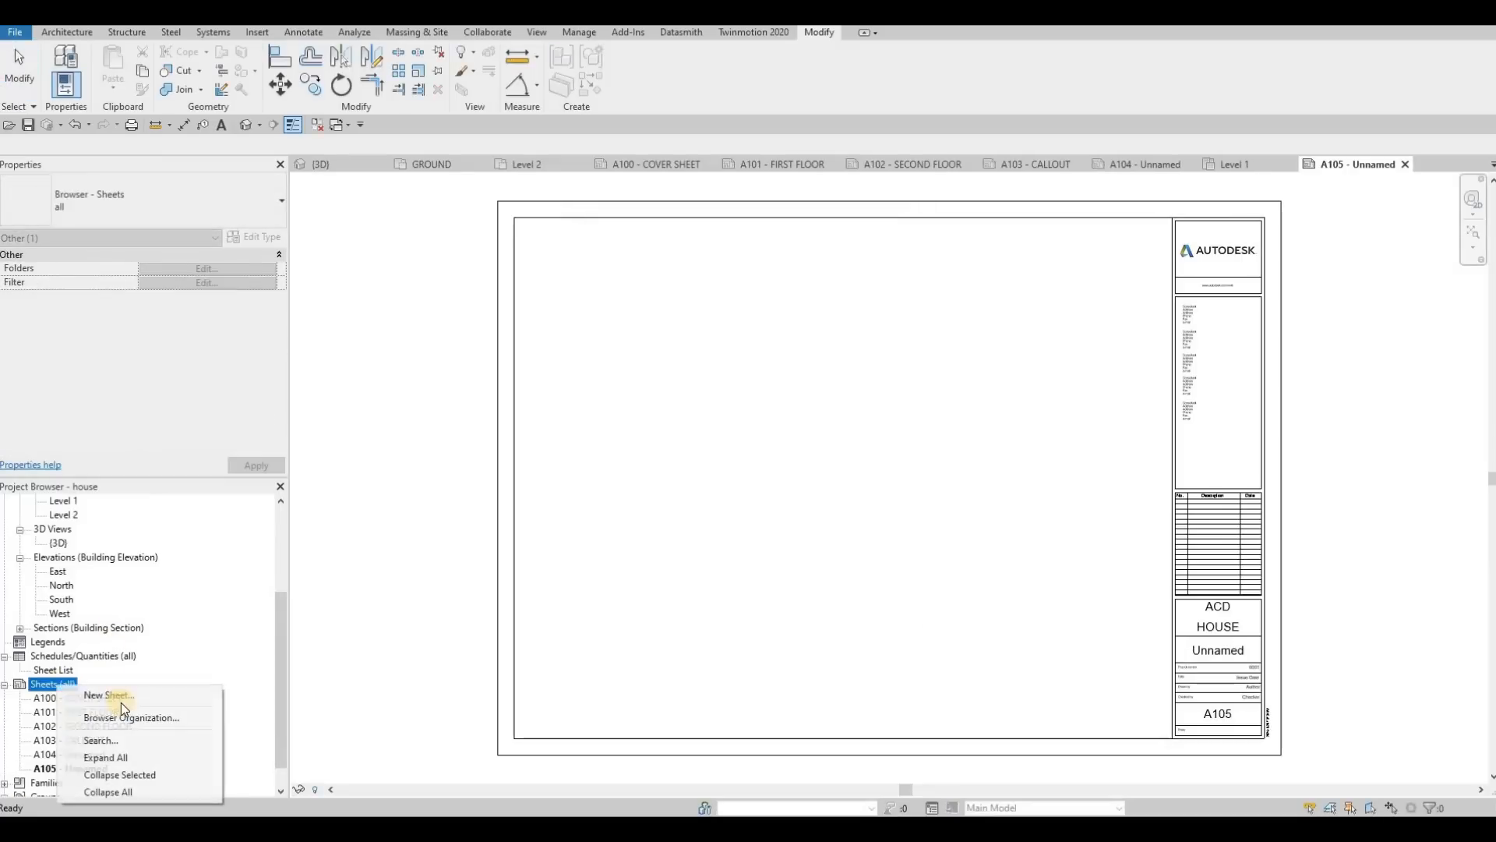
key("Return")
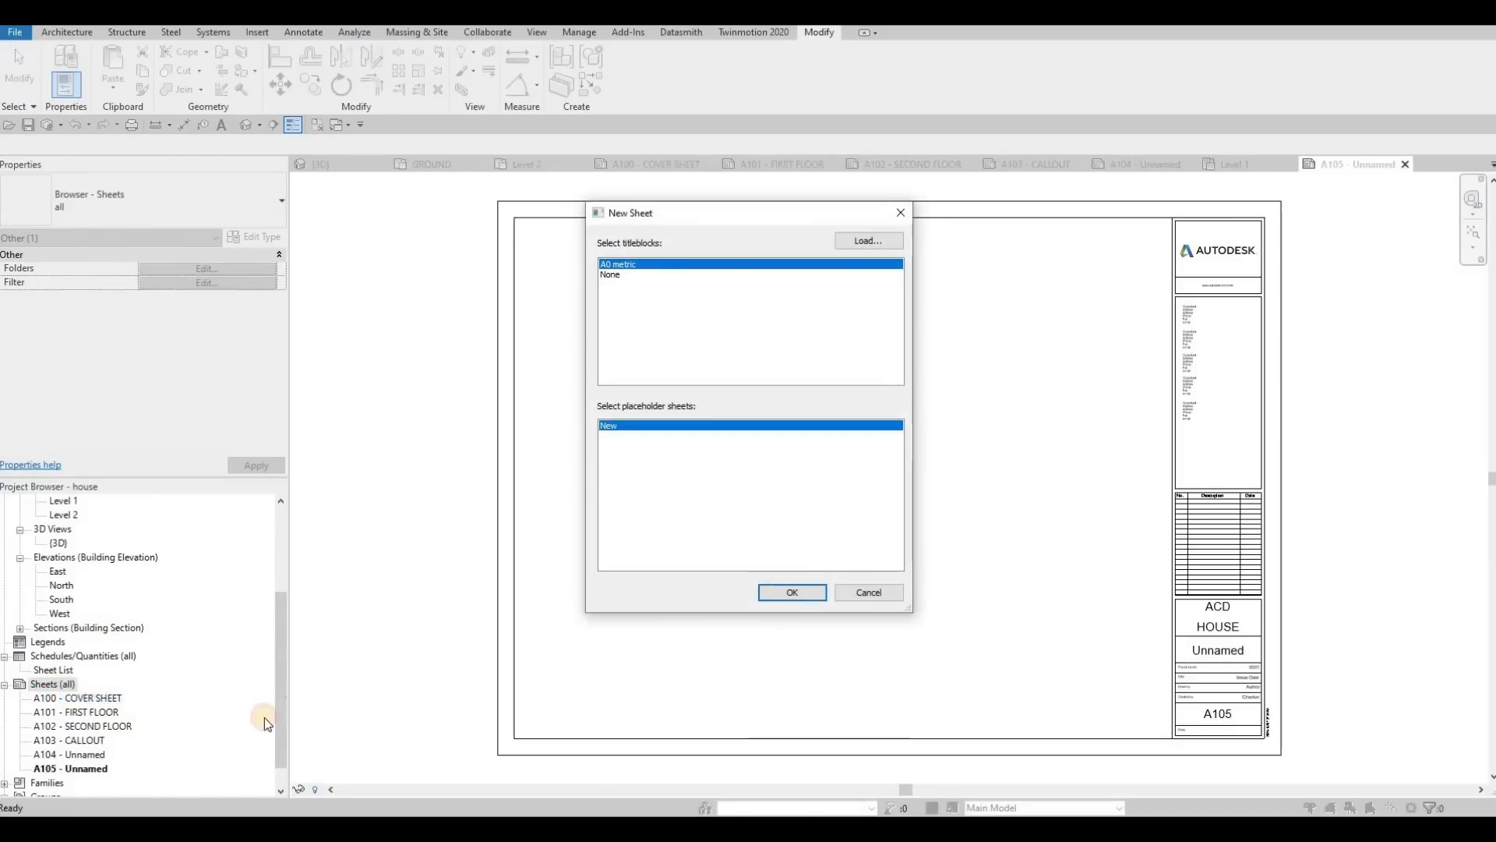
key("Return")
Step: Rename sheet A104 as ELEVATION, keeping its number, and copy the name for reuse
left_click(83, 756)
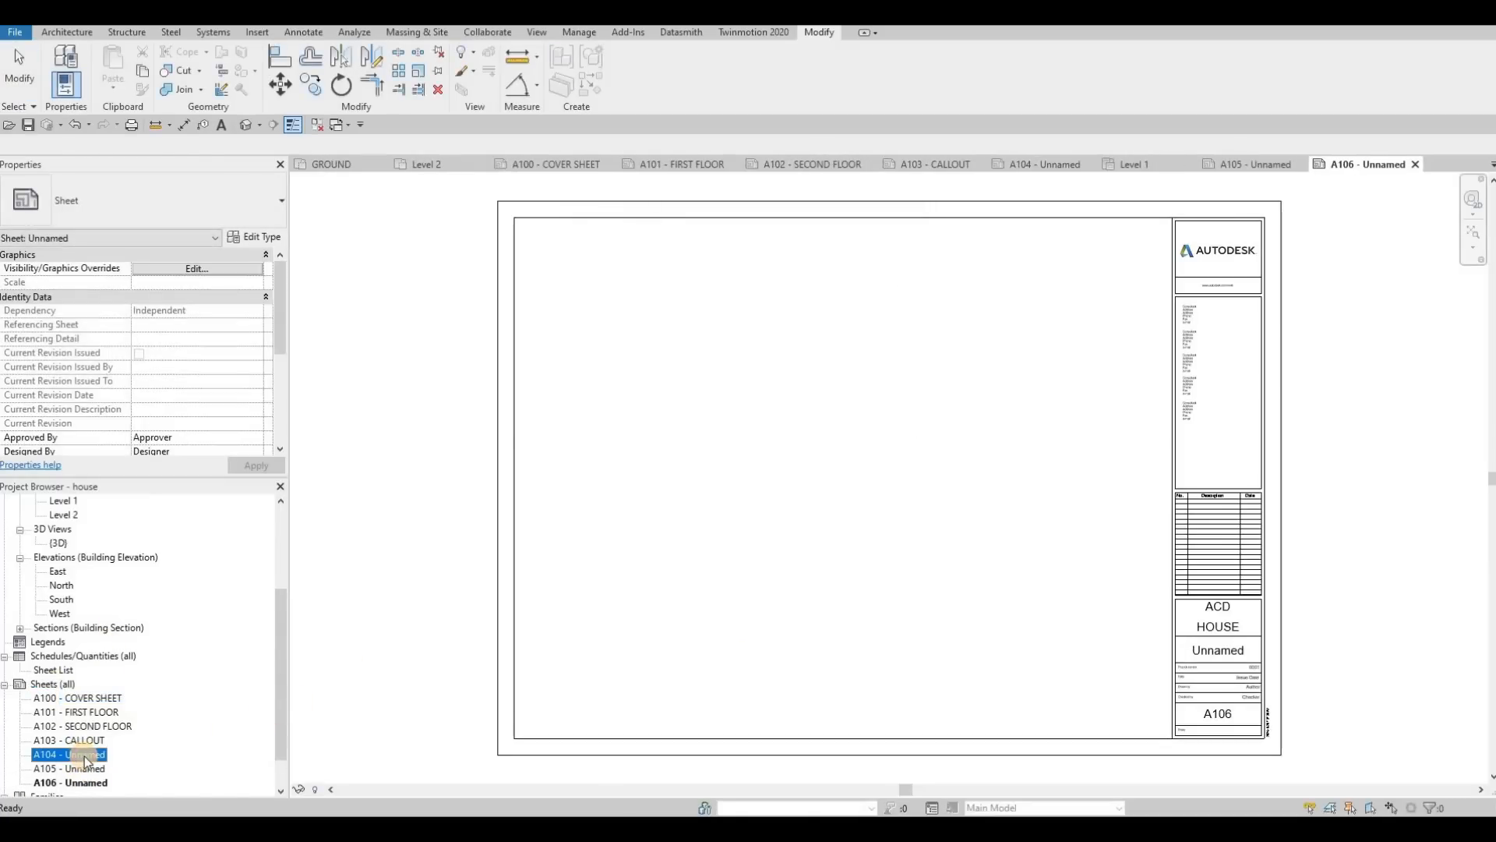
key("F2")
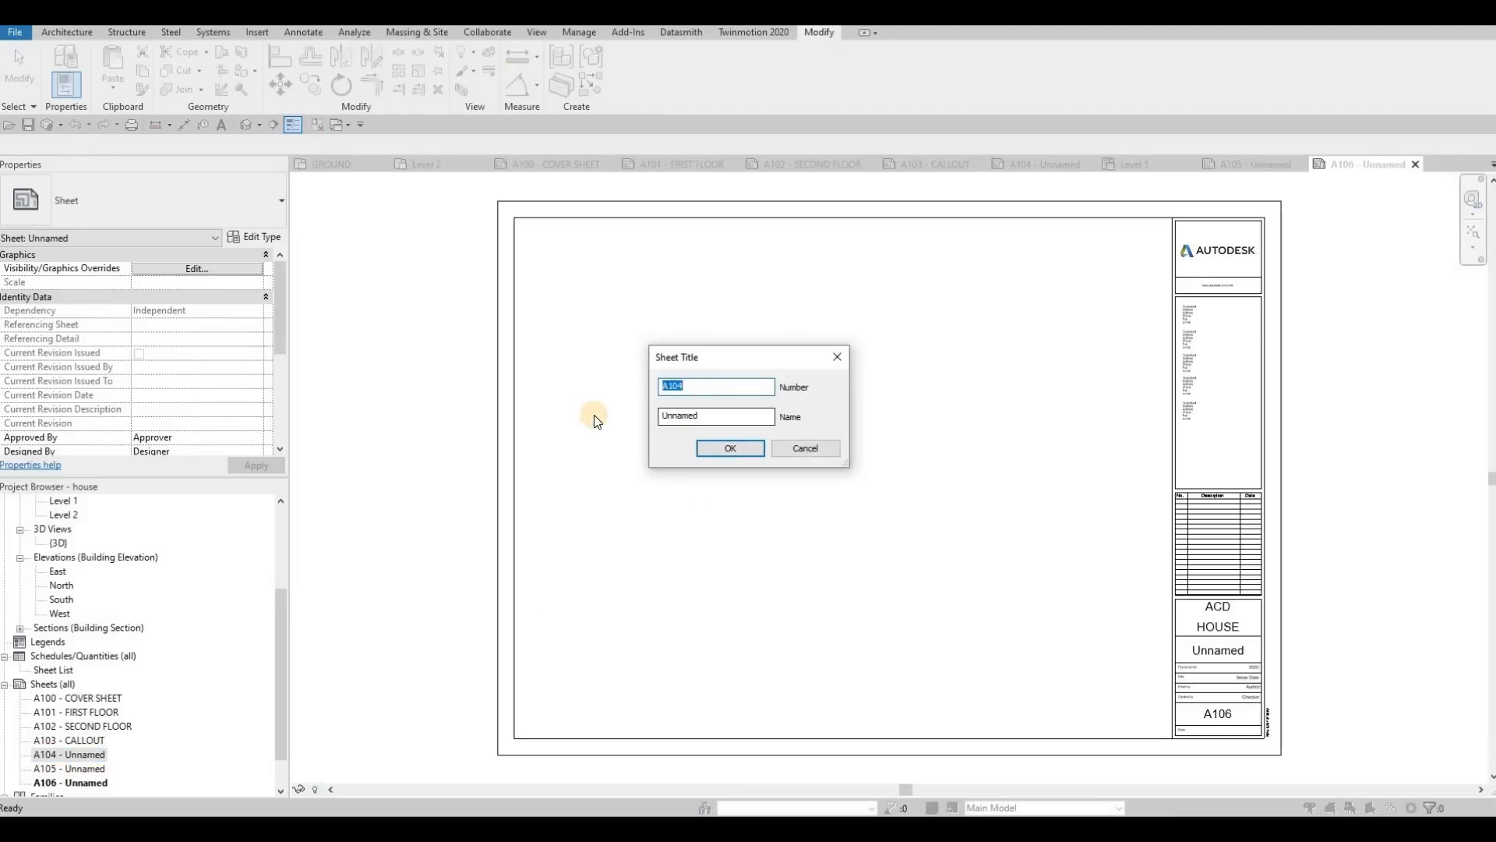
key("Tab")
type("ELEVAQTION")
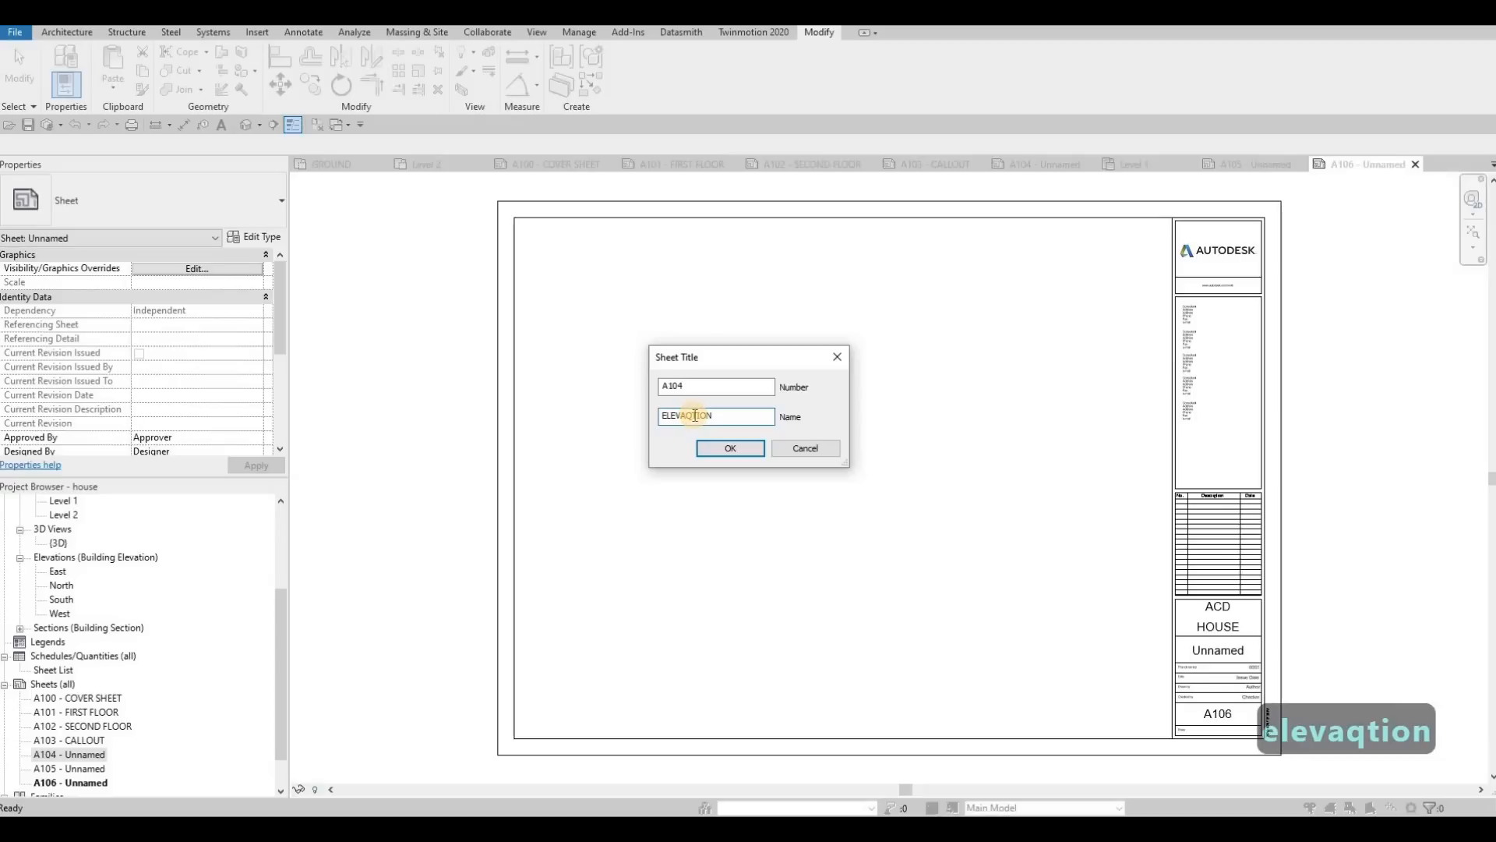
key("BackSpace")
key("ctrl+a")
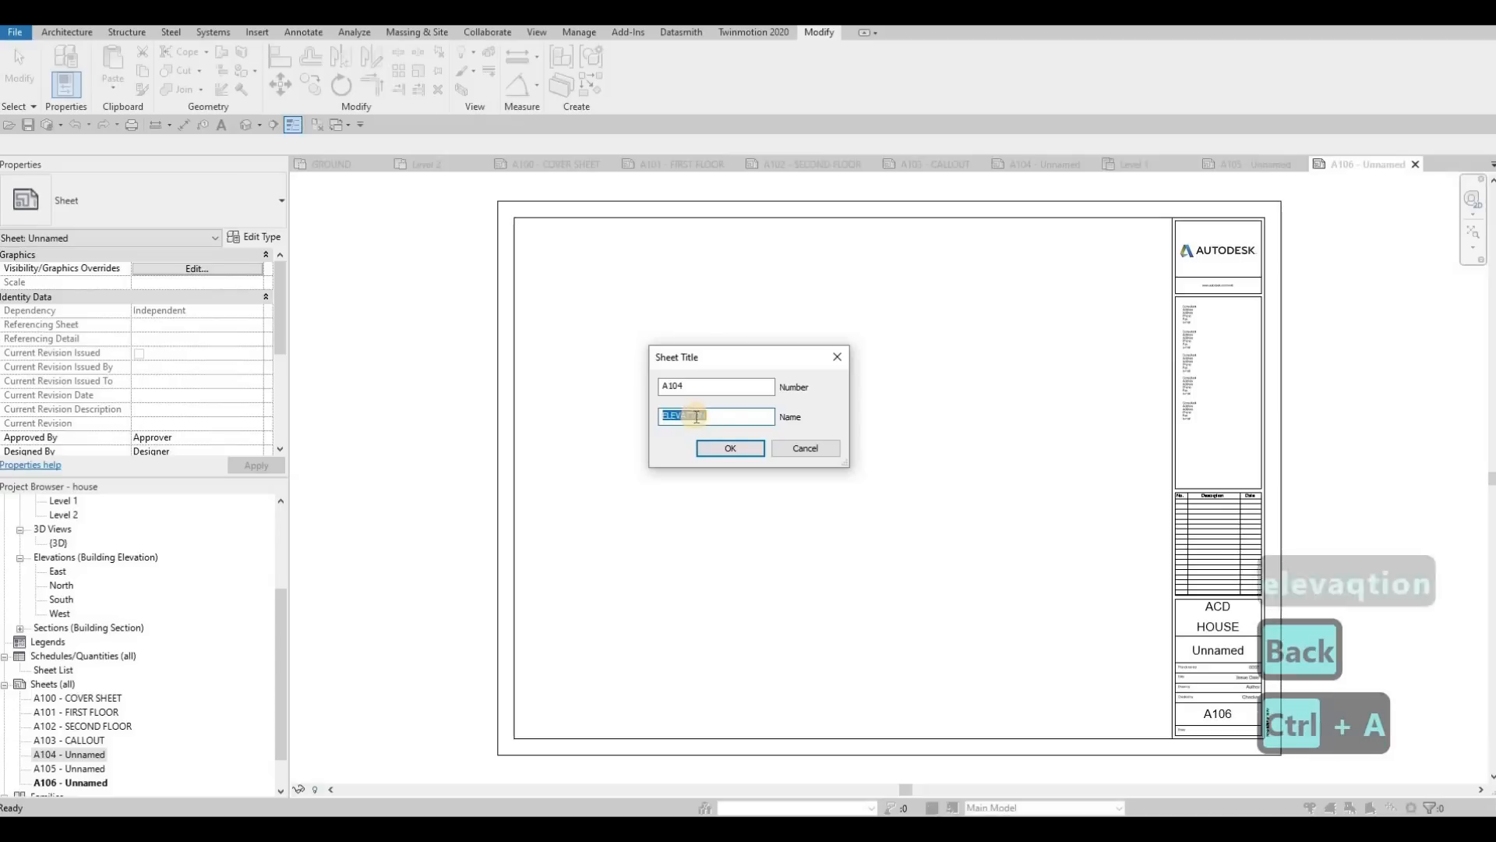
key("ctrl+c")
key("Return")
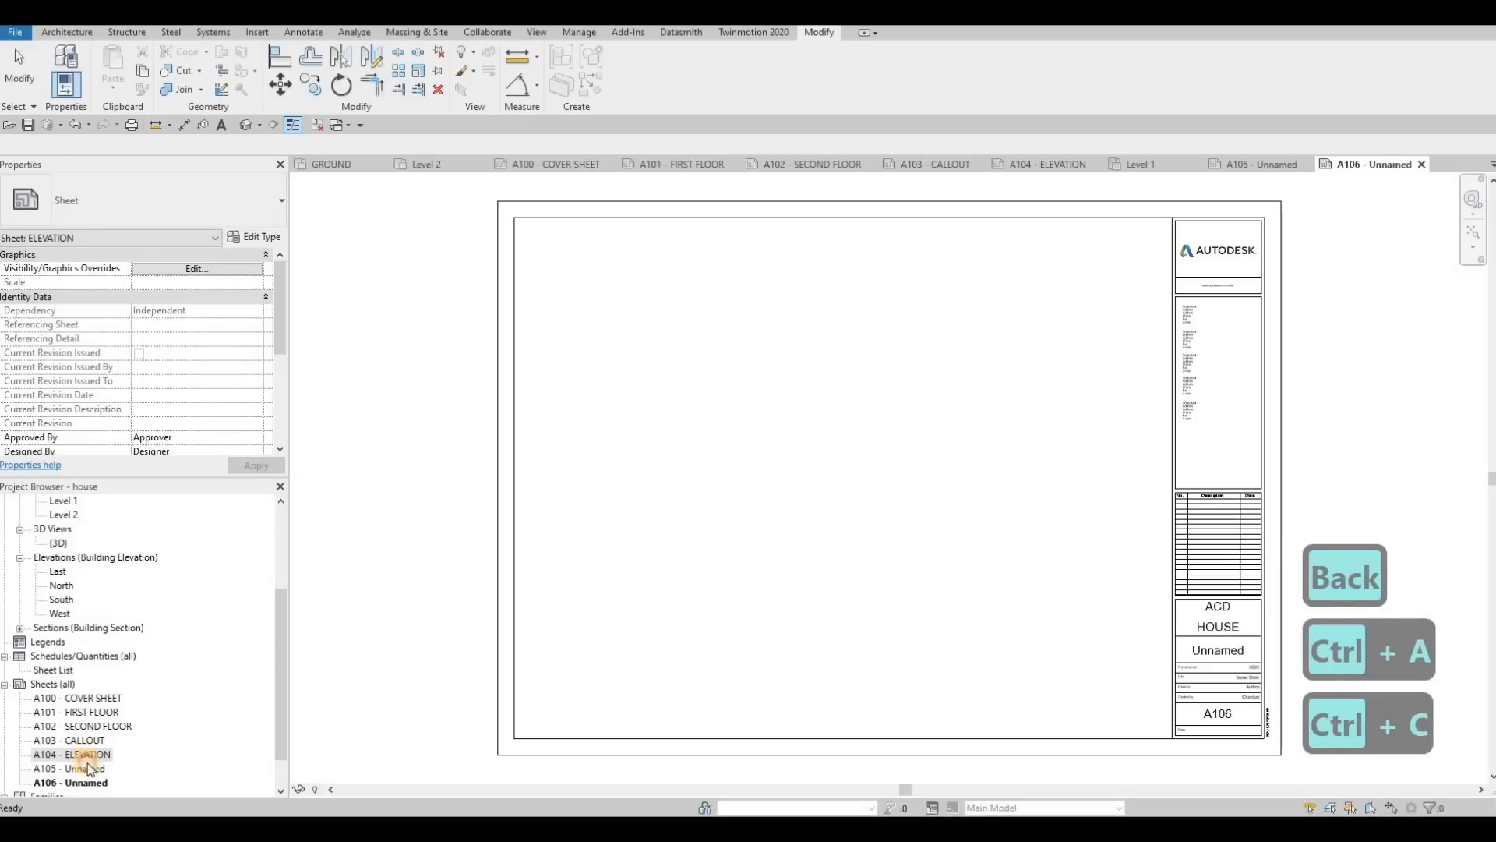
Step: Rename sheet A105 as ELEVATION using the copied name, keeping its number
left_click(86, 770)
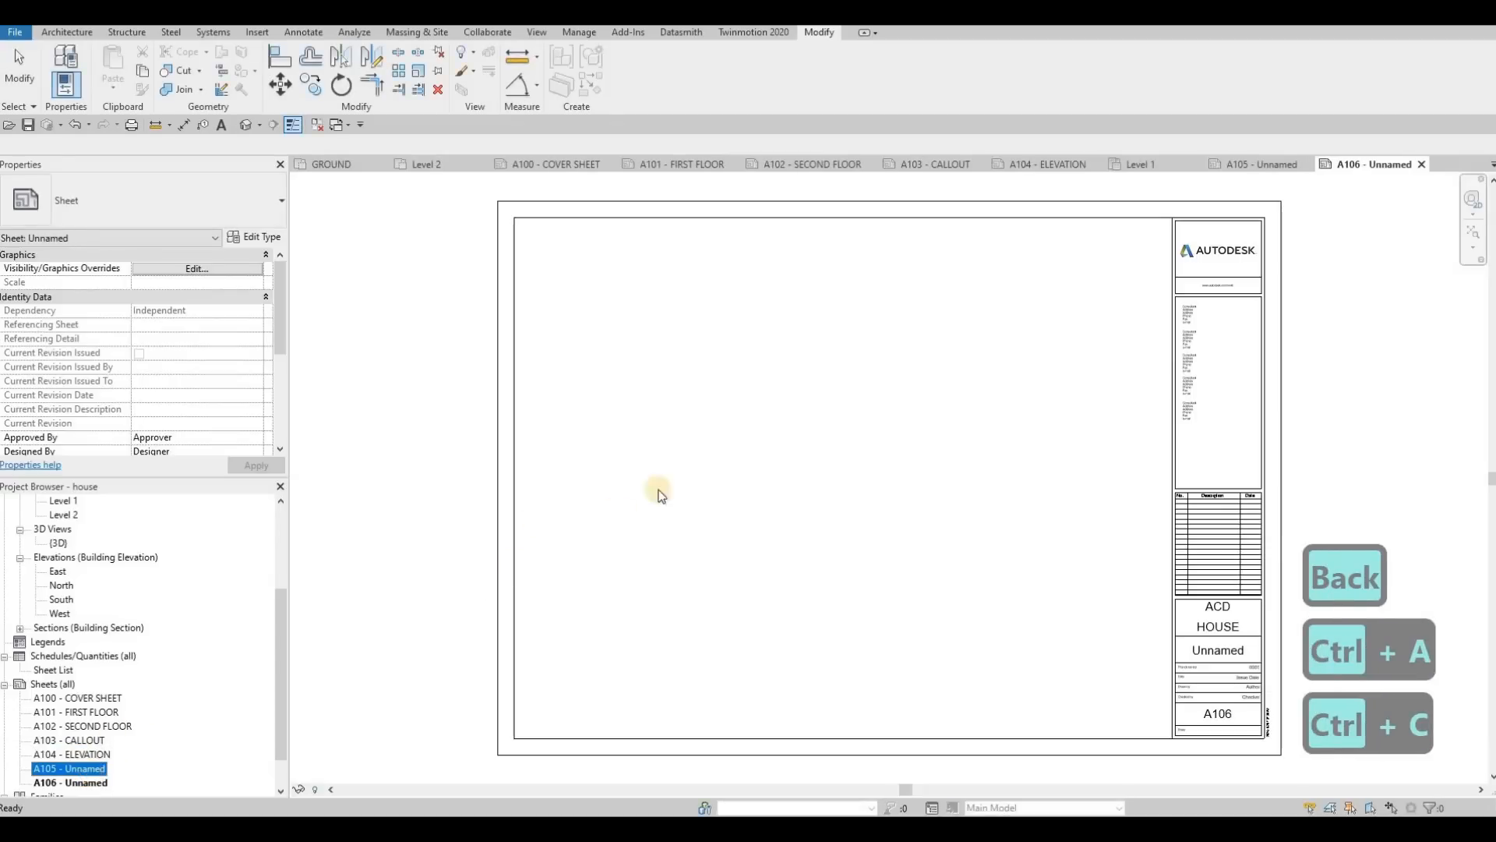
key("F2")
key("ctrl+v")
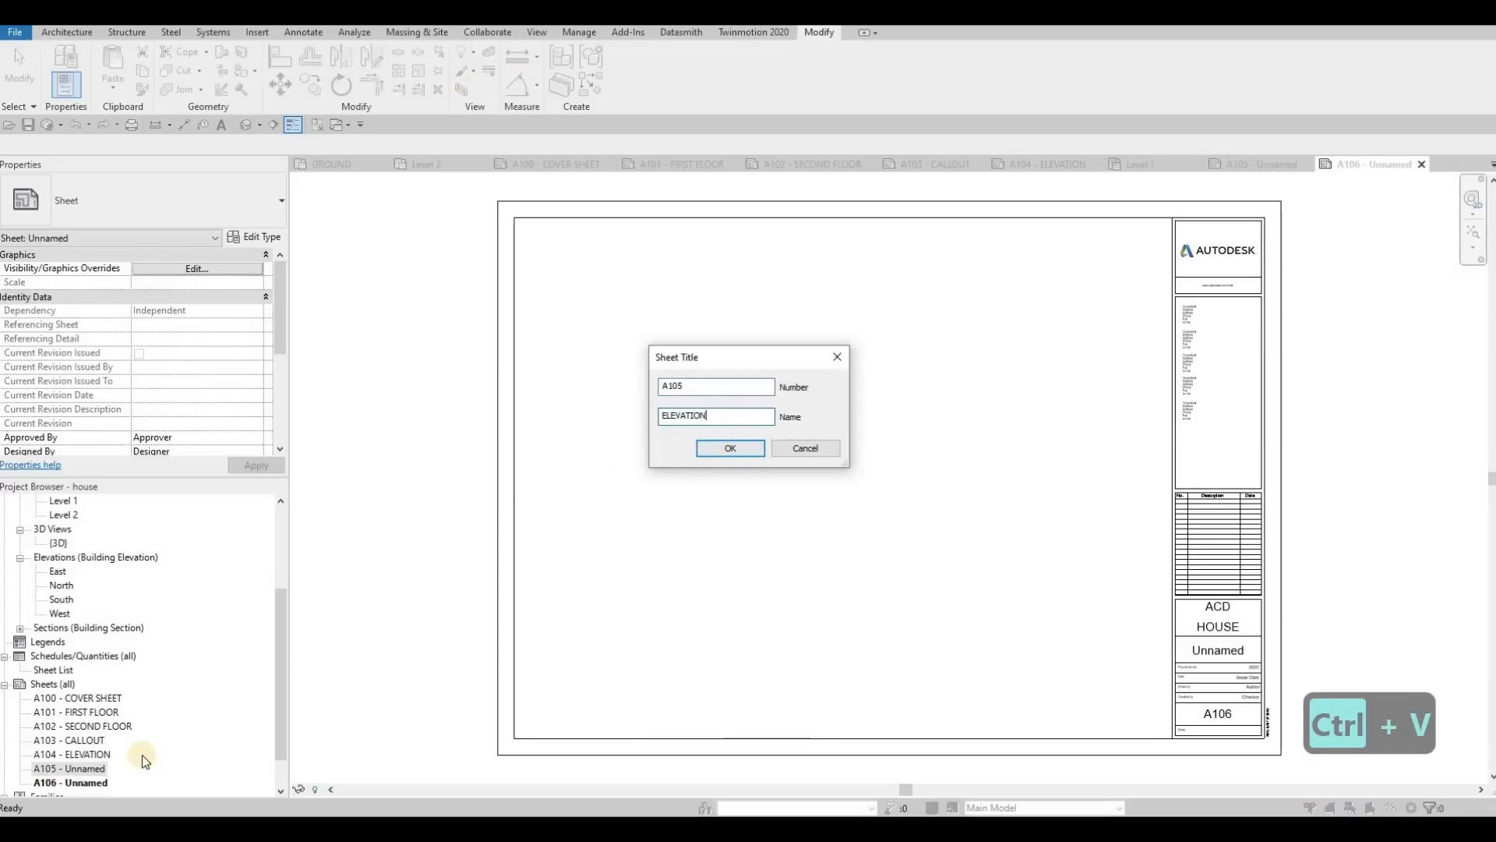
key("Return")
Step: Rename sheet A106 as SECTION, keeping its number
left_click(83, 784)
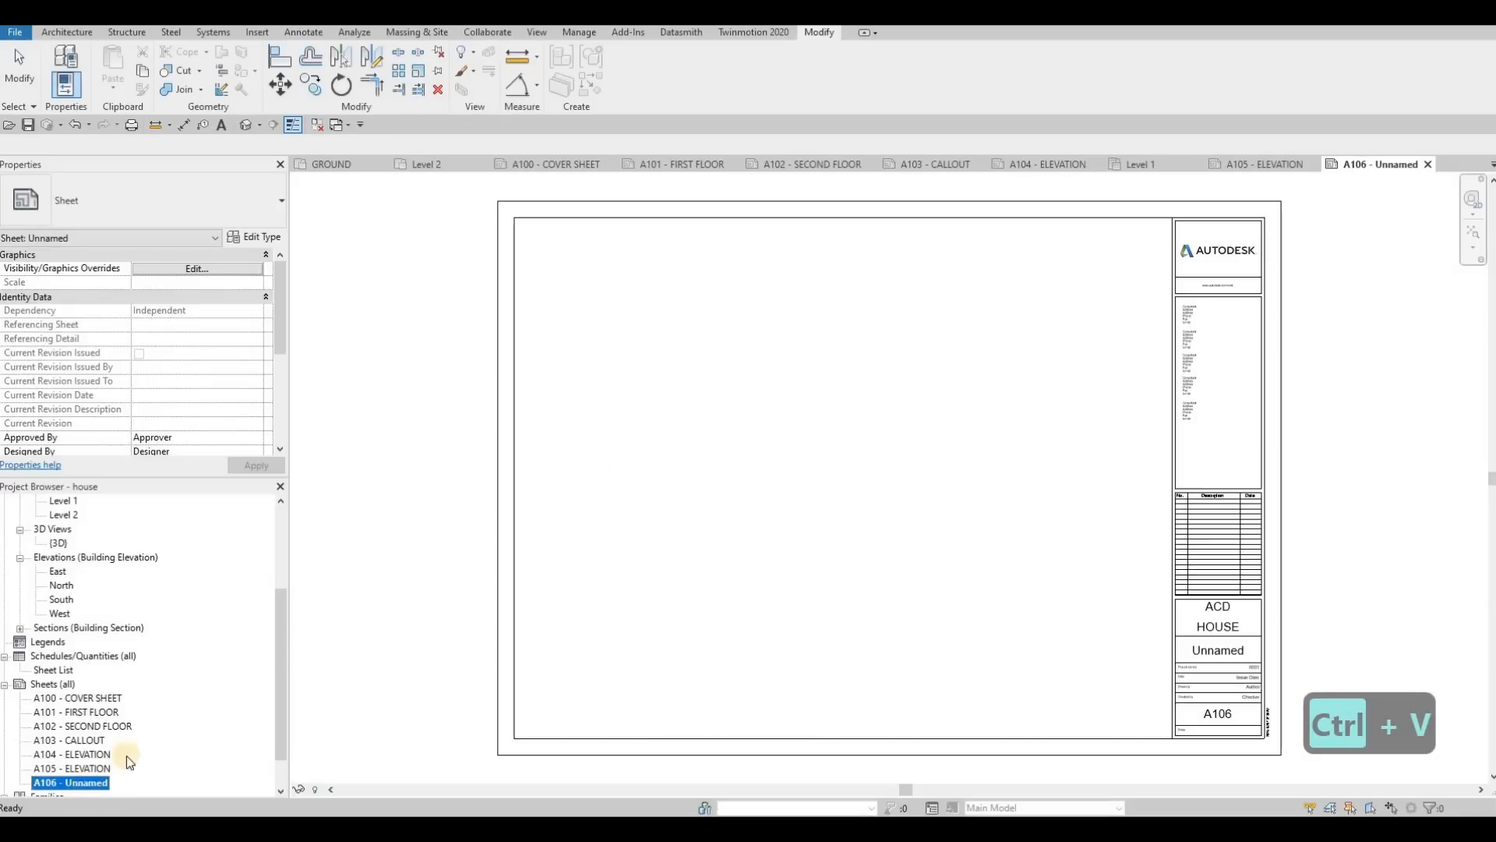
key("F2")
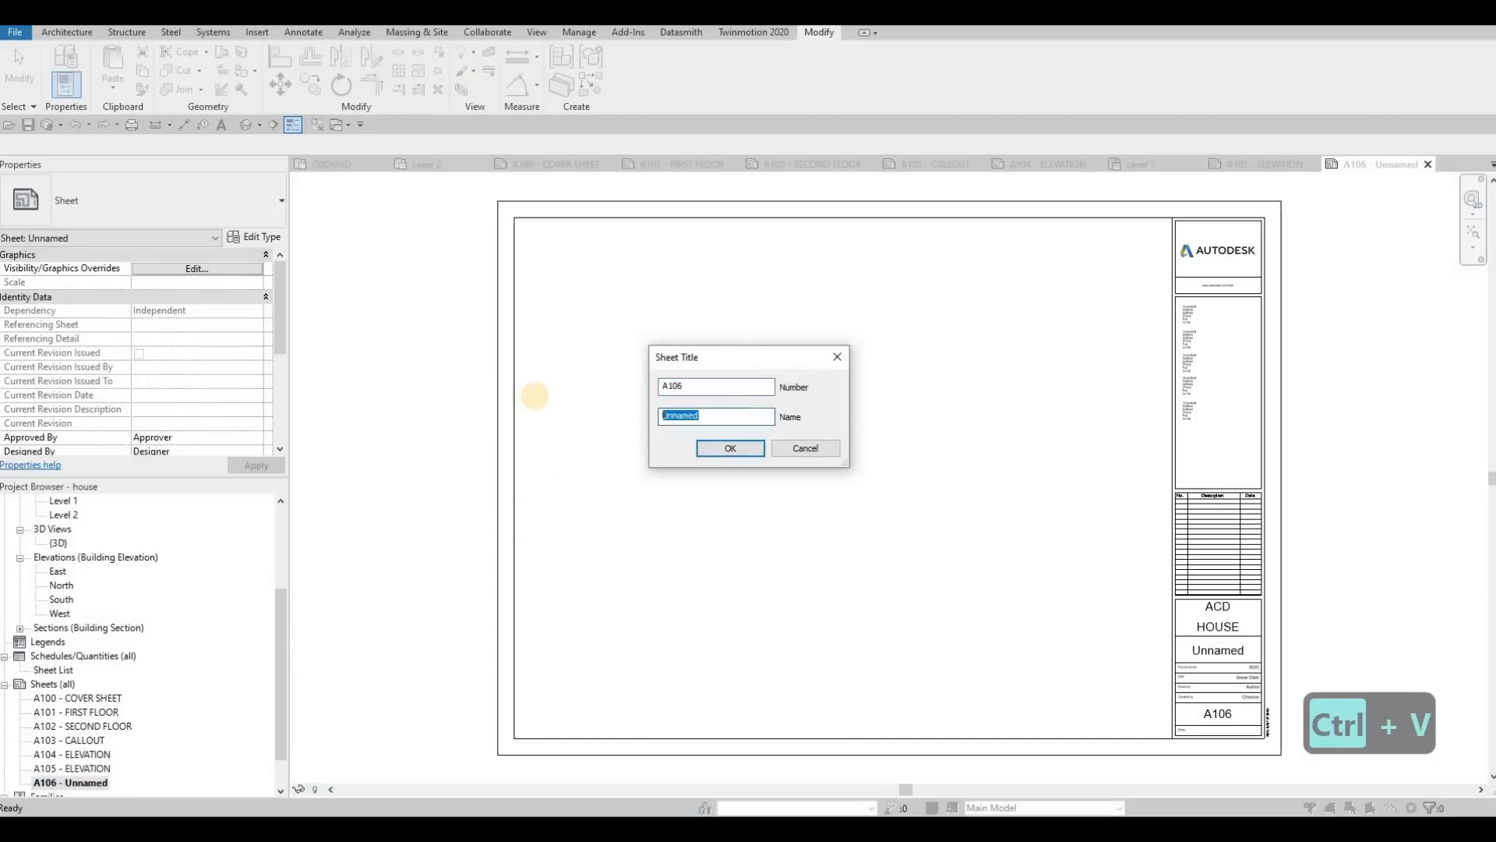
type("SECTION")
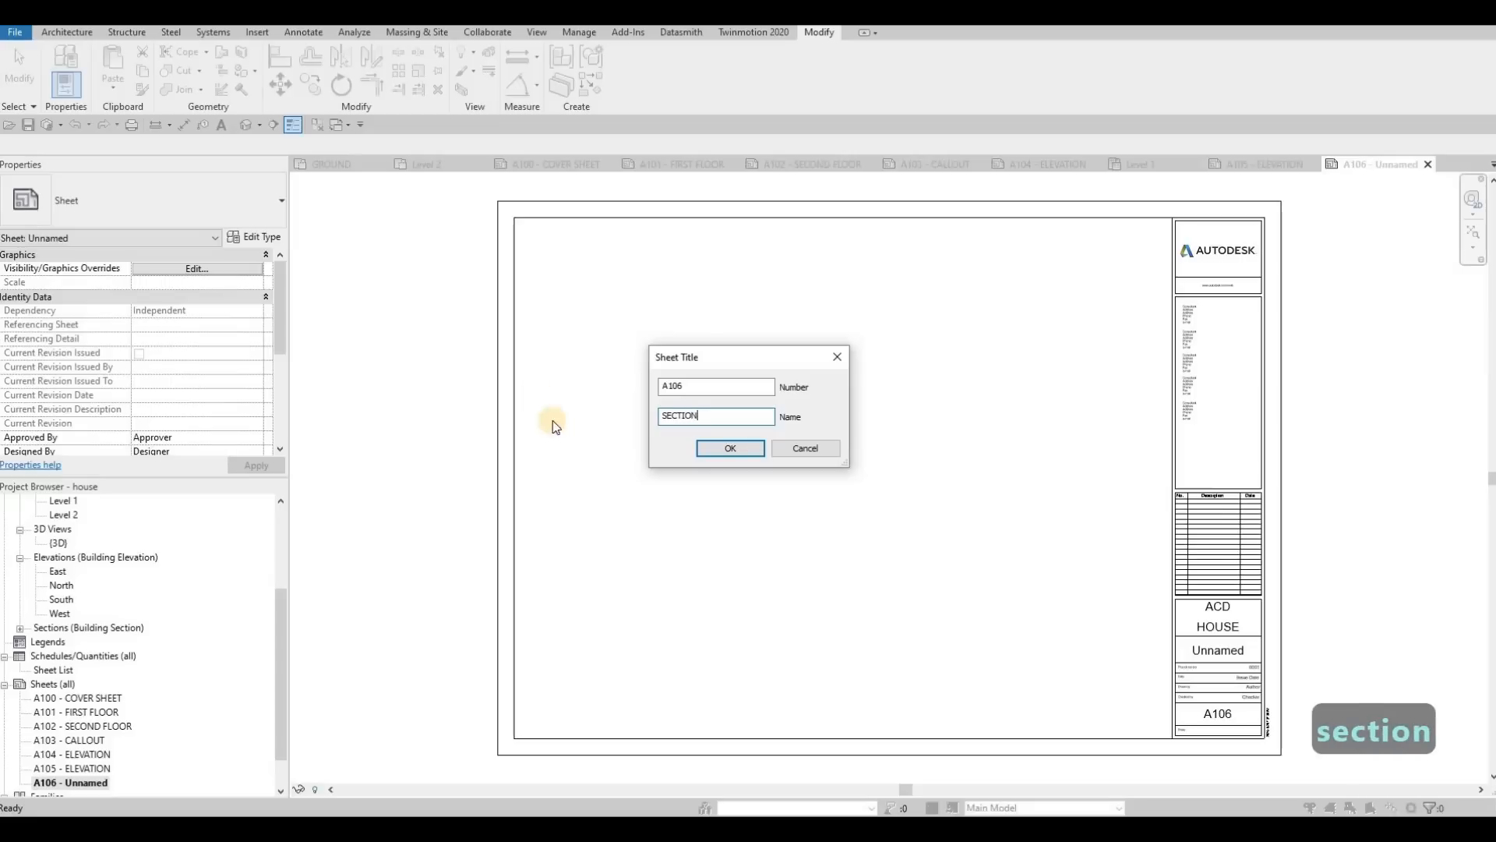
left_click(718, 453)
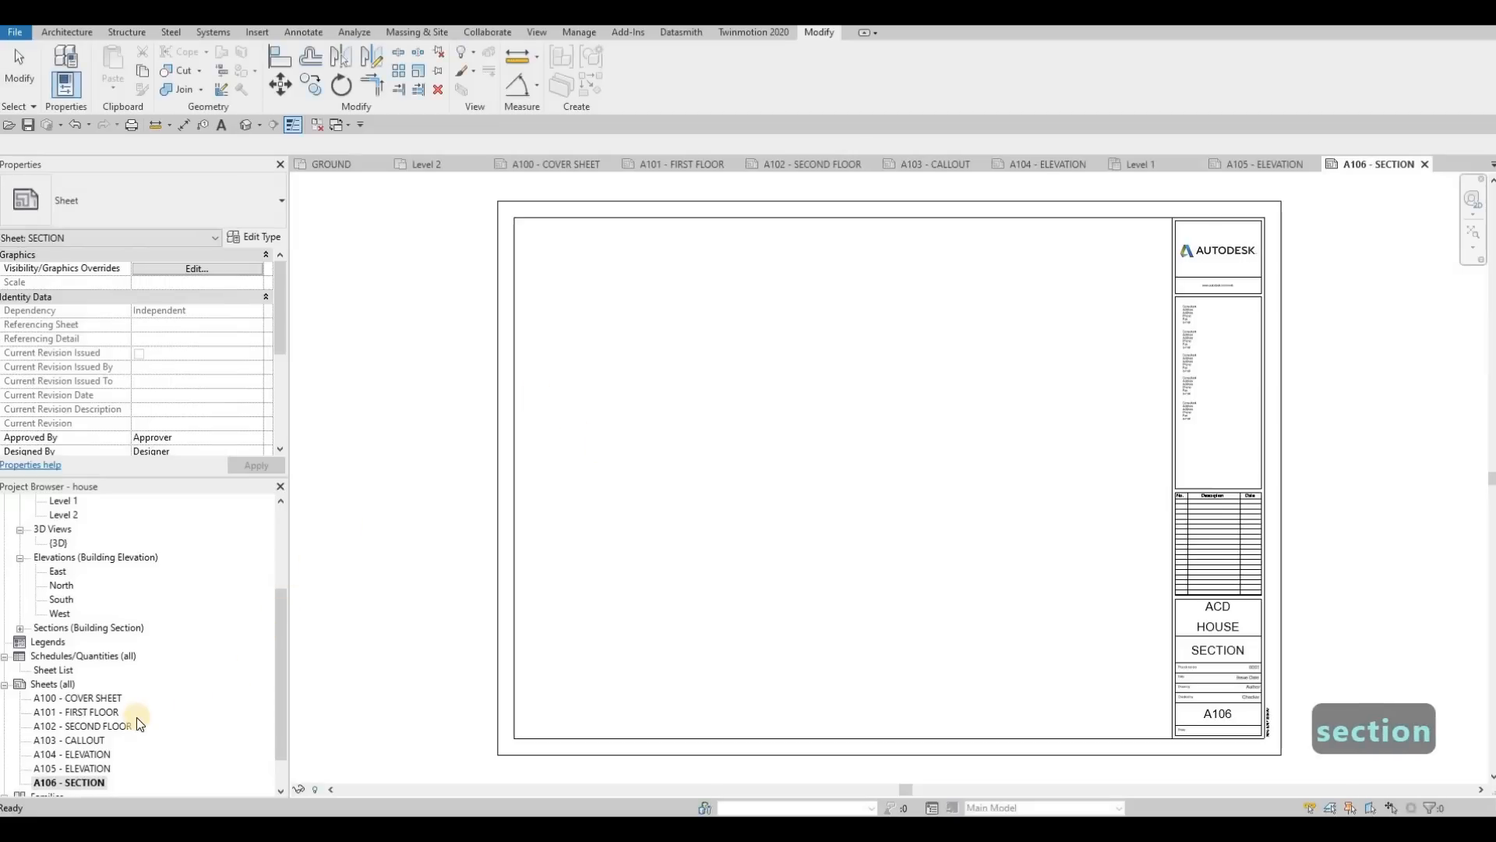
Step: In the Level 1 floor plan, shorten the building section line so its south end stops just inside the front slab below grid E
scroll(62, 739, "down", 1)
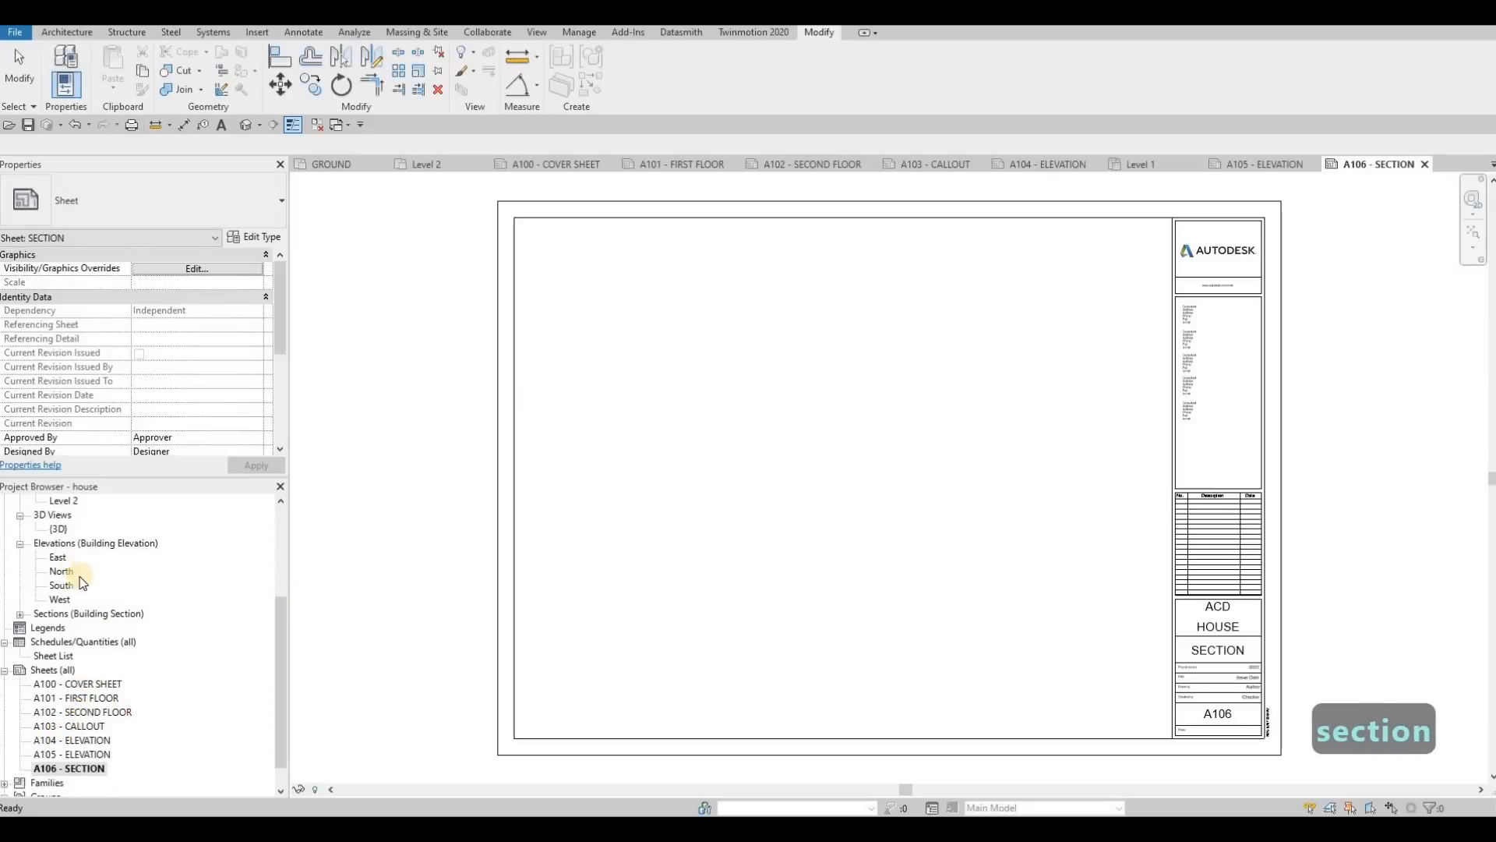
scroll(82, 583, "up", 3)
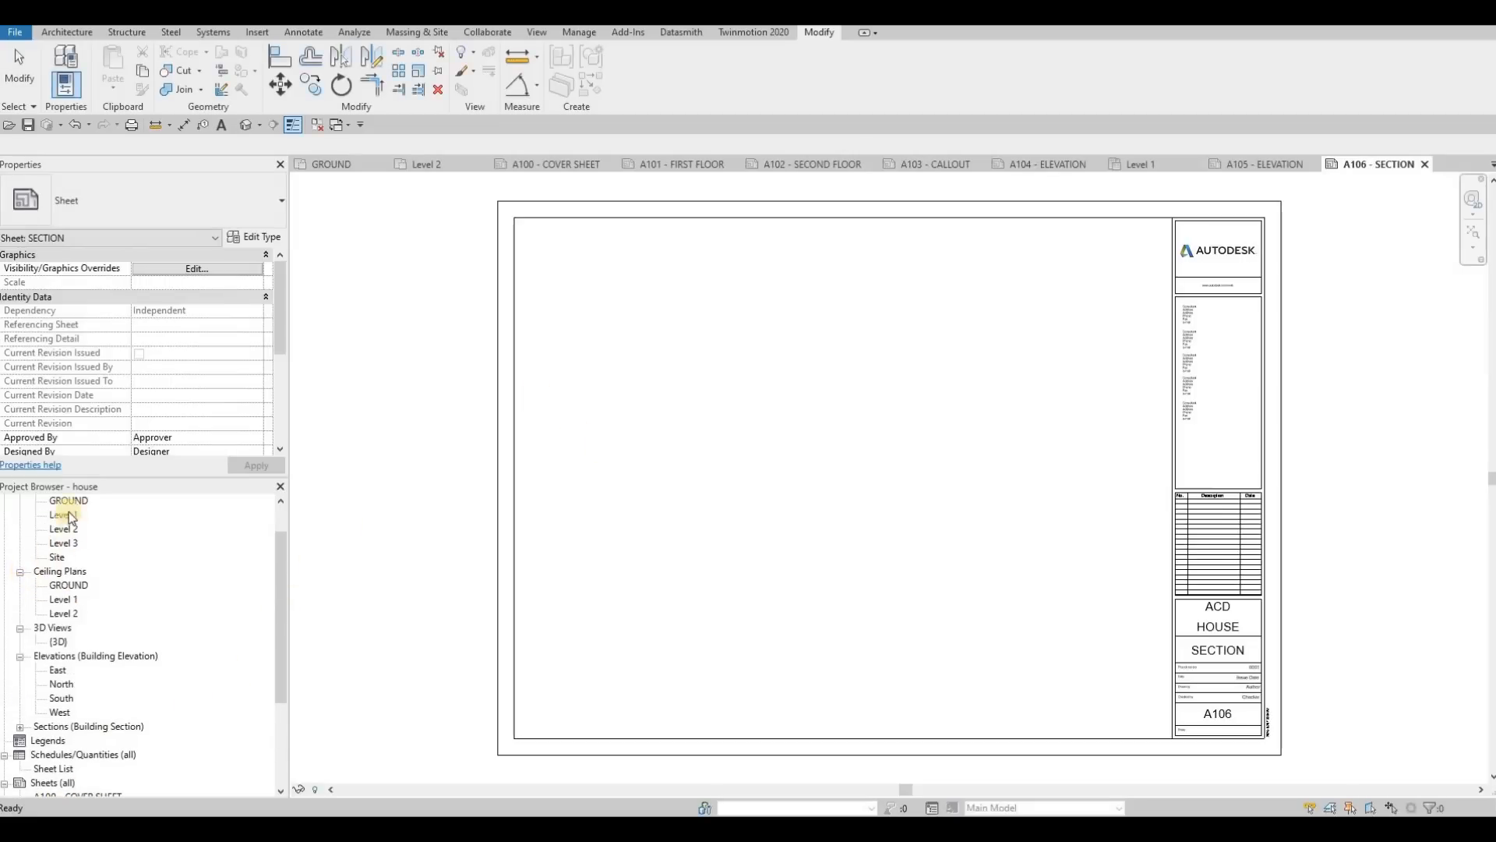
left_click(68, 517)
double_click(84, 517)
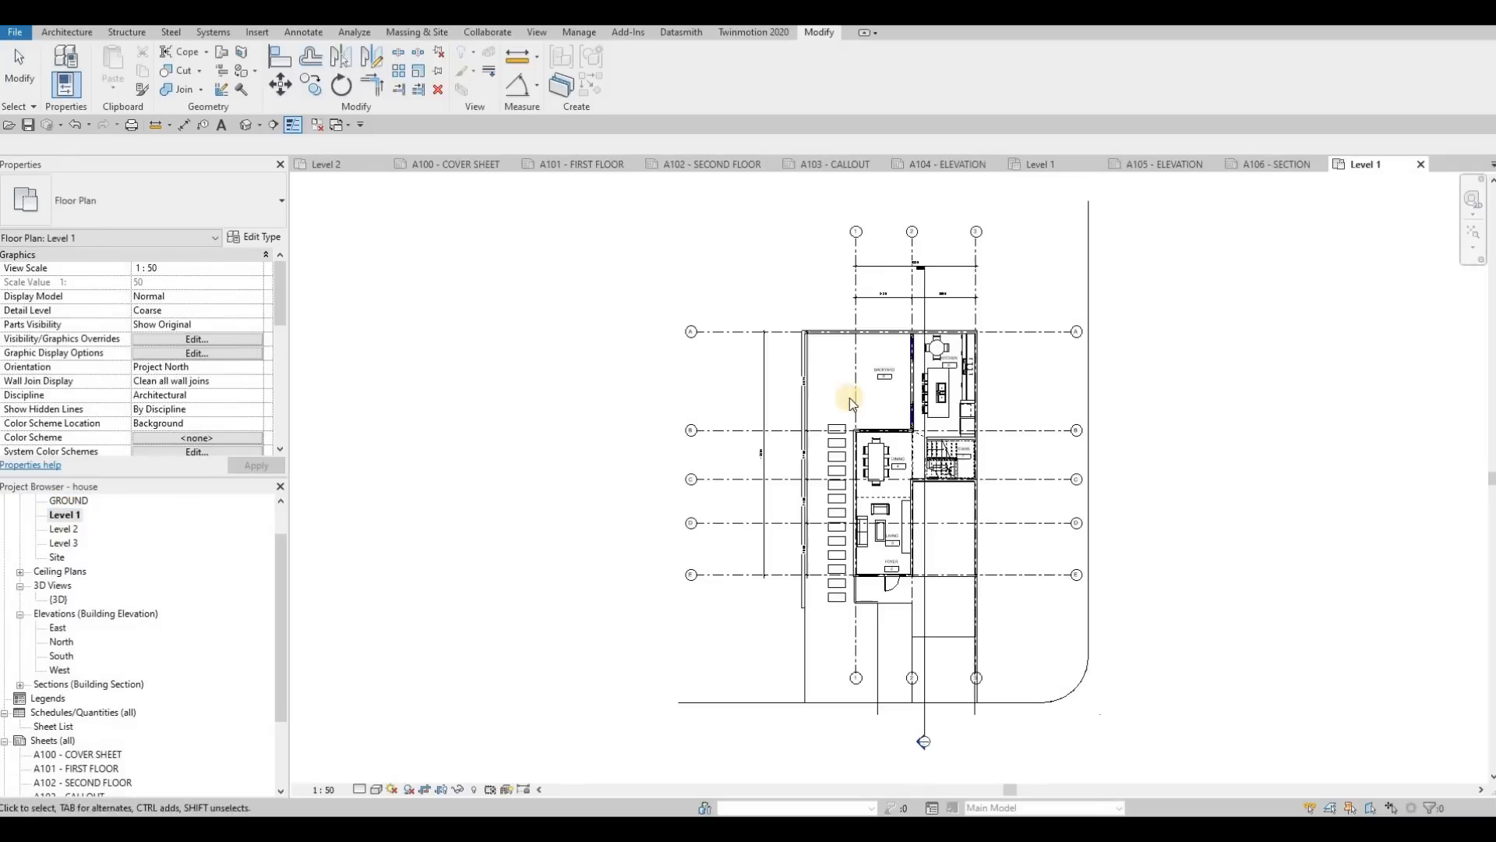
left_click(857, 377)
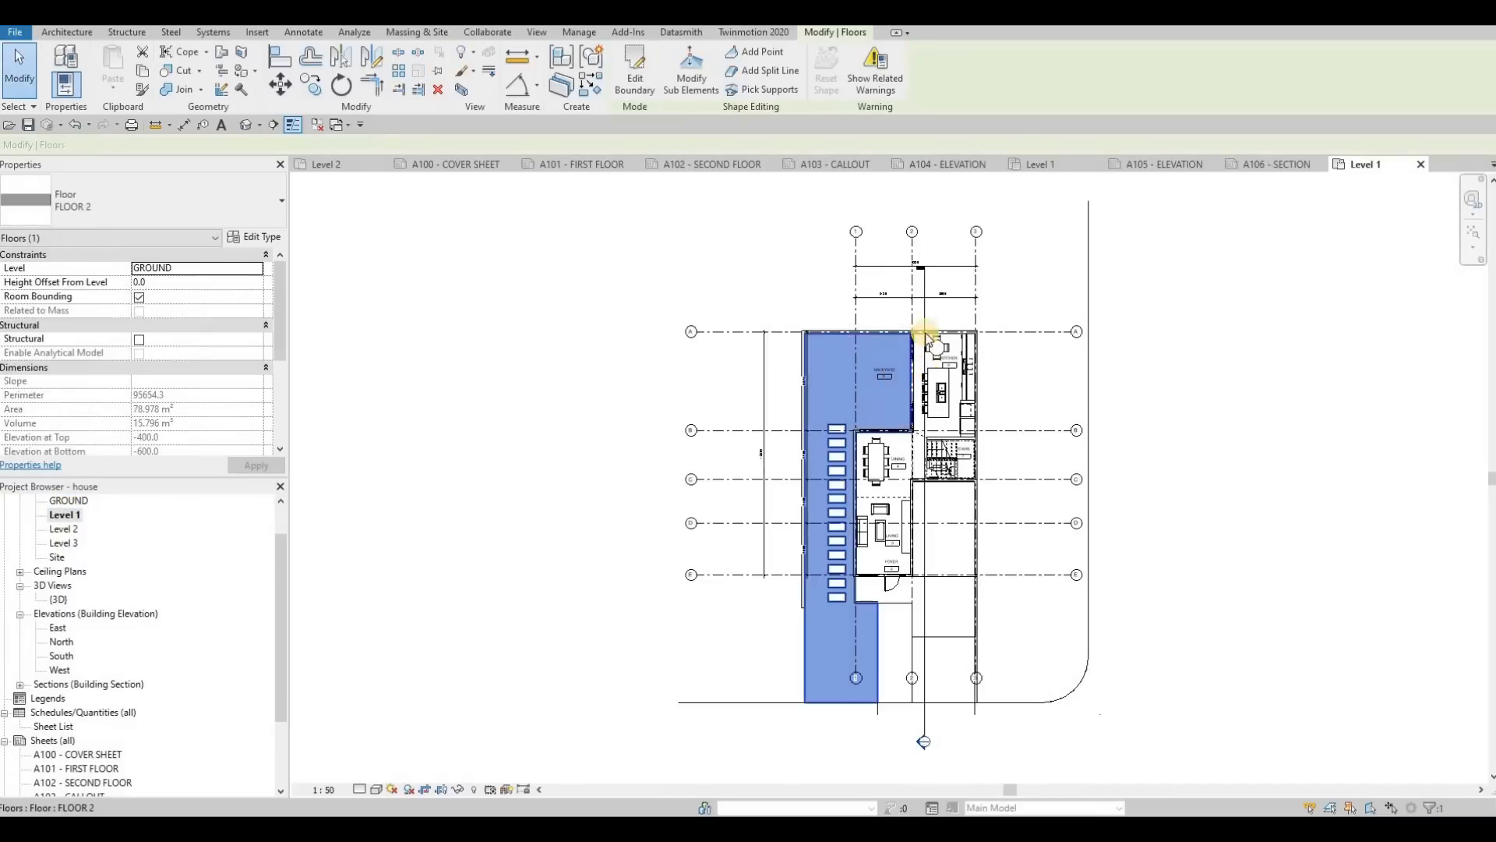
key("Escape")
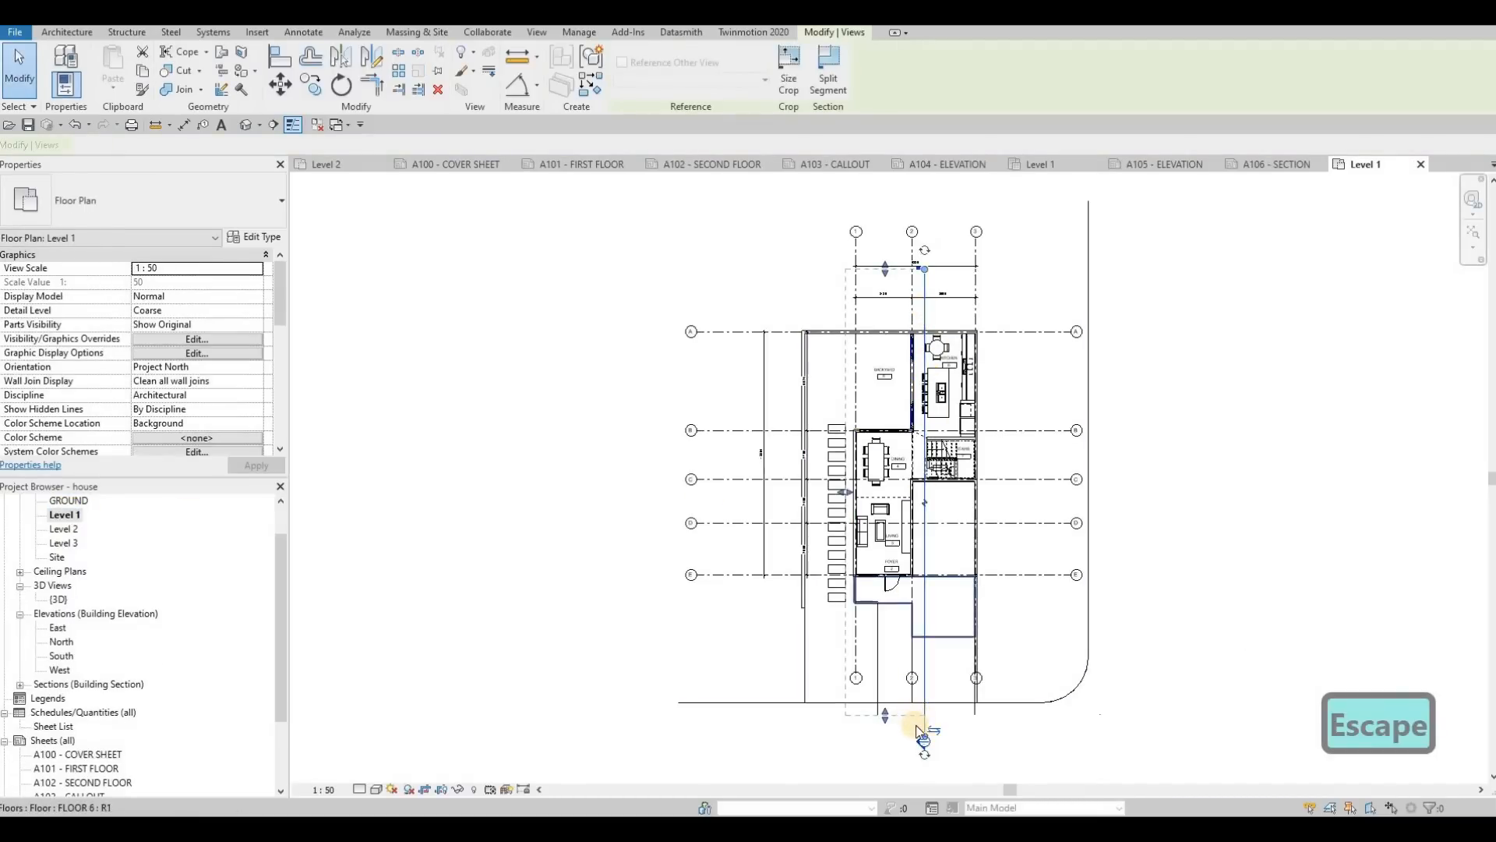
left_click(924, 715)
left_click_drag(932, 611, 902, 608)
left_click_drag(941, 497, 935, 499)
key("Escape")
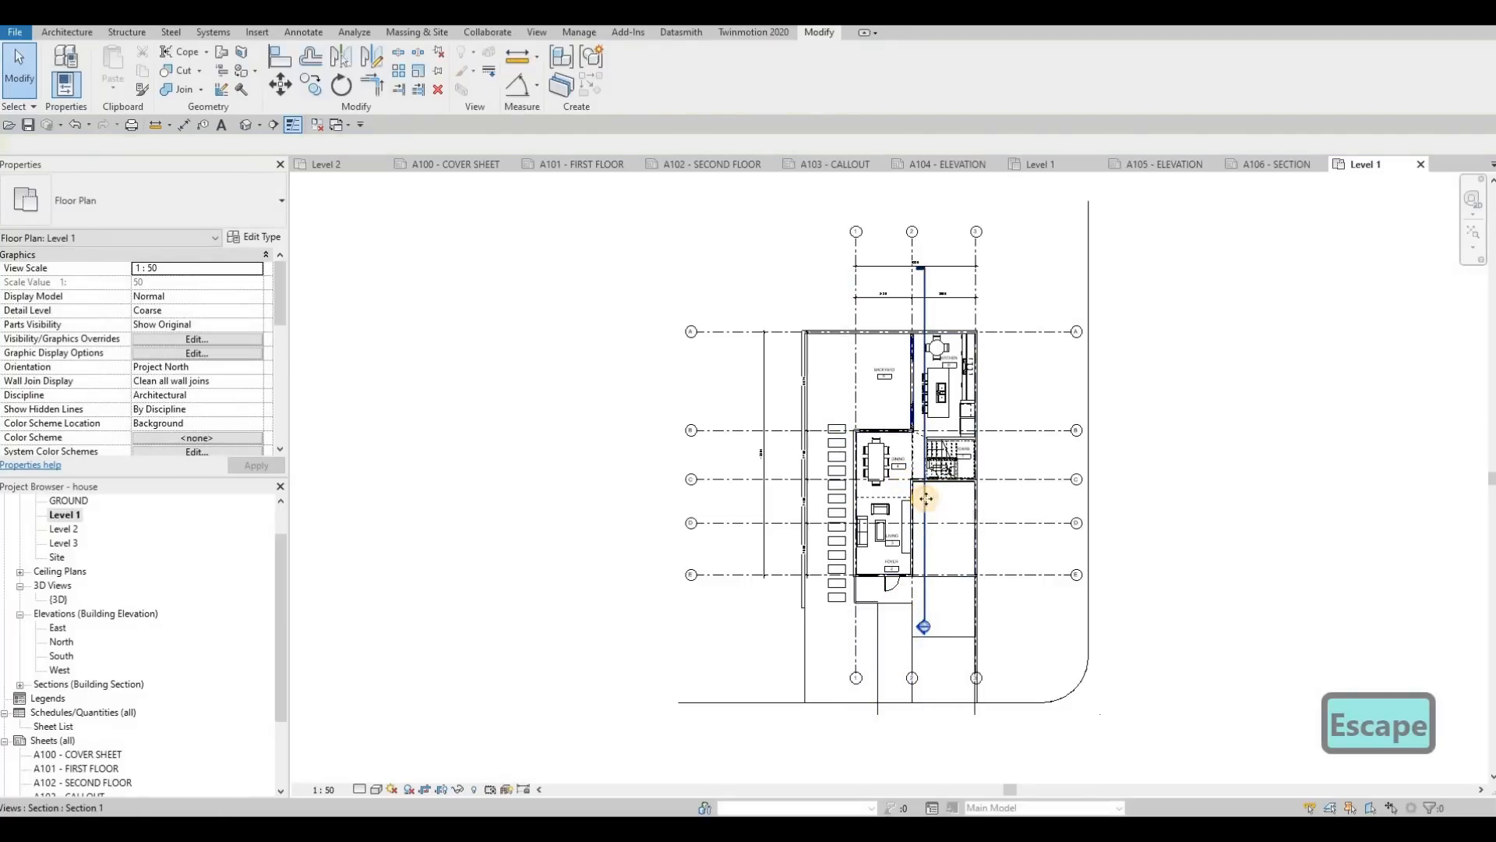
Step: Move the building section line east to midway between grids 2 and 3 and extend its view depth just past grid 1
left_click(925, 501)
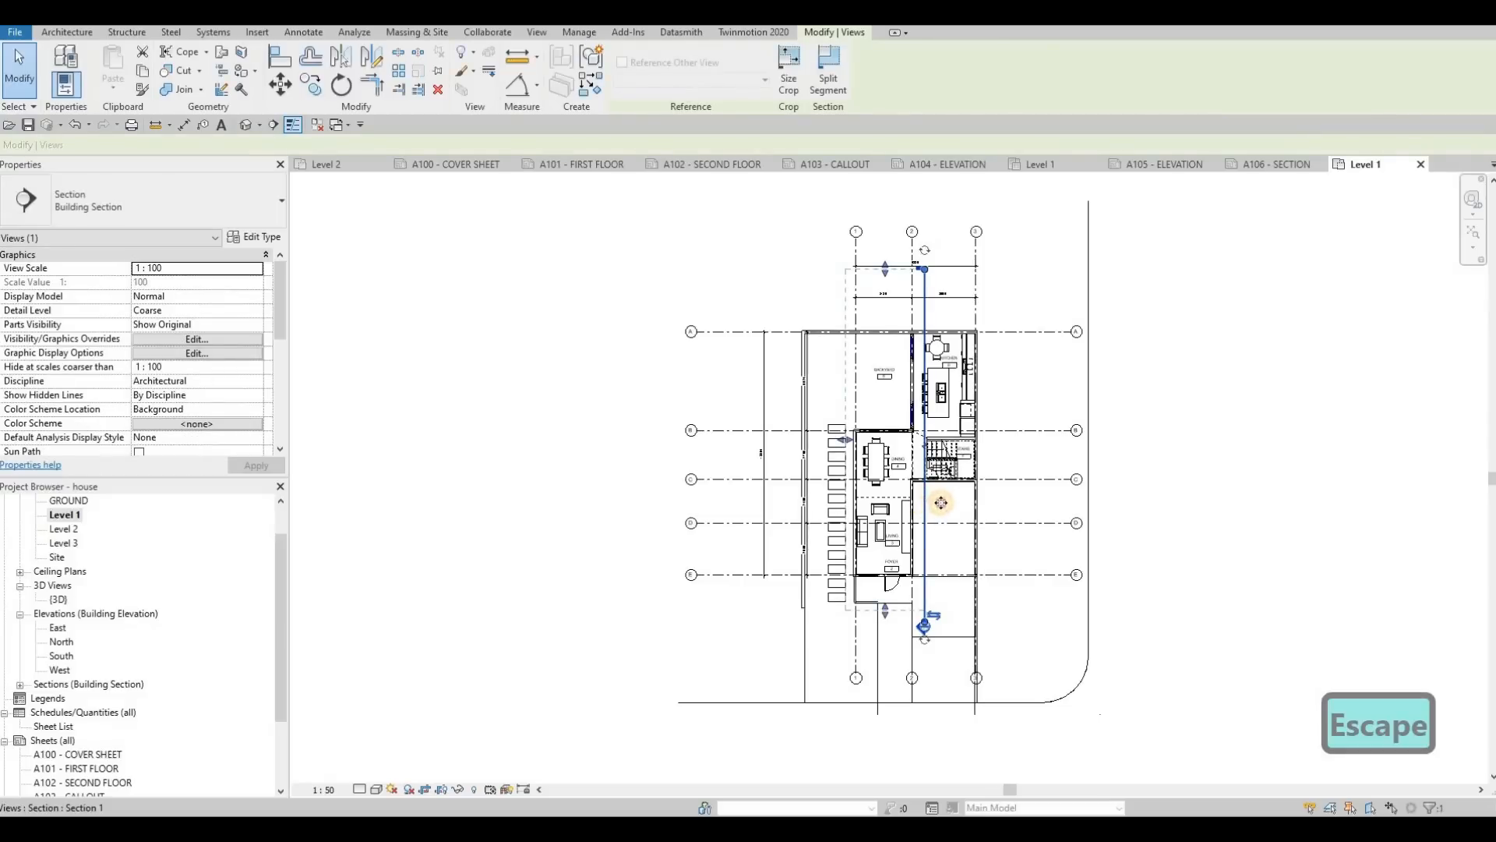
left_click_drag(945, 505, 943, 505)
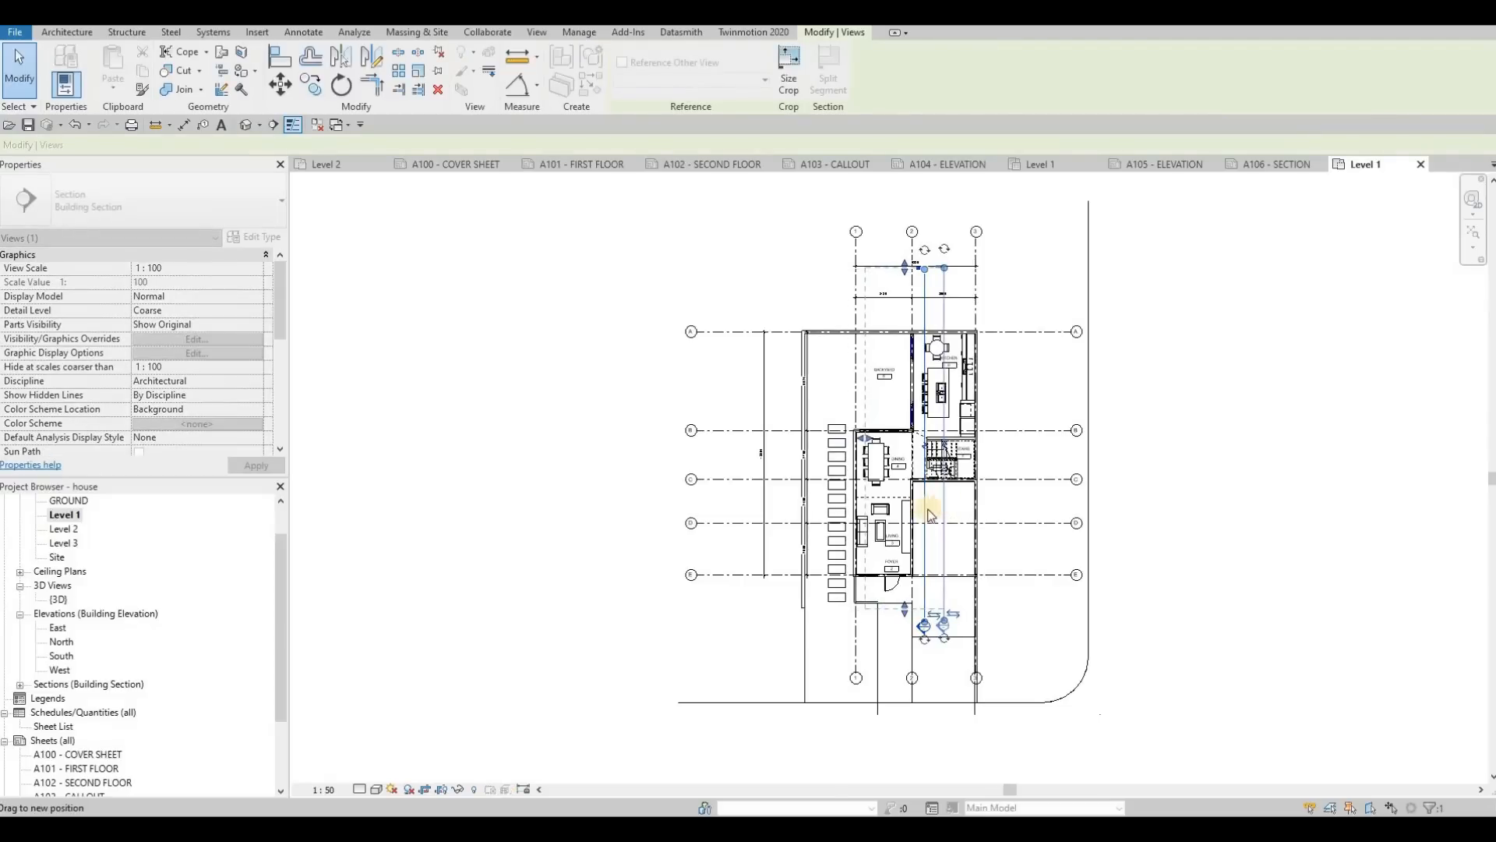
left_click_drag(866, 439, 843, 440)
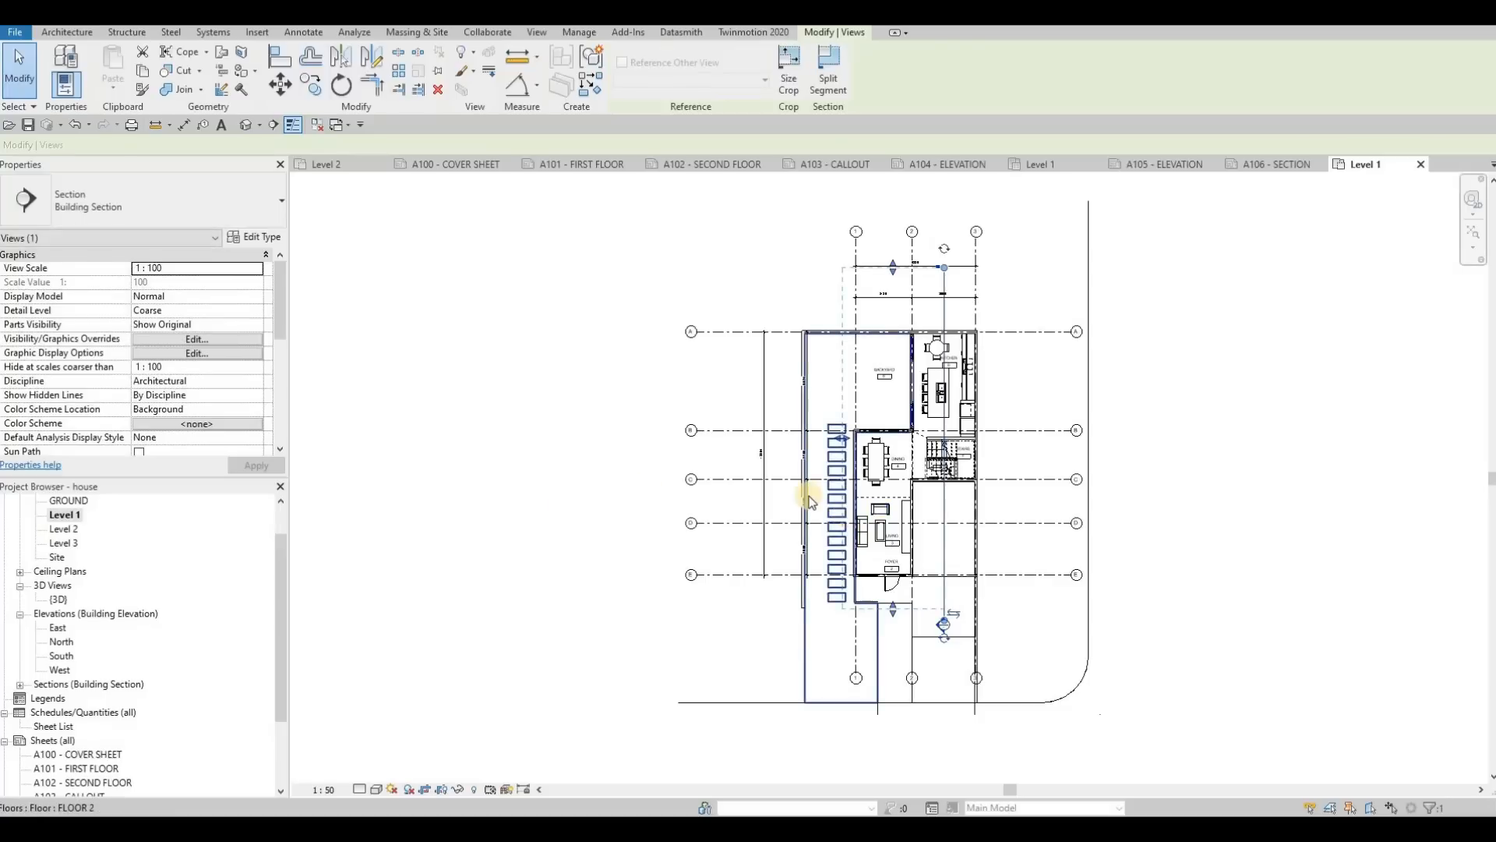
key("Escape")
key("Escape")
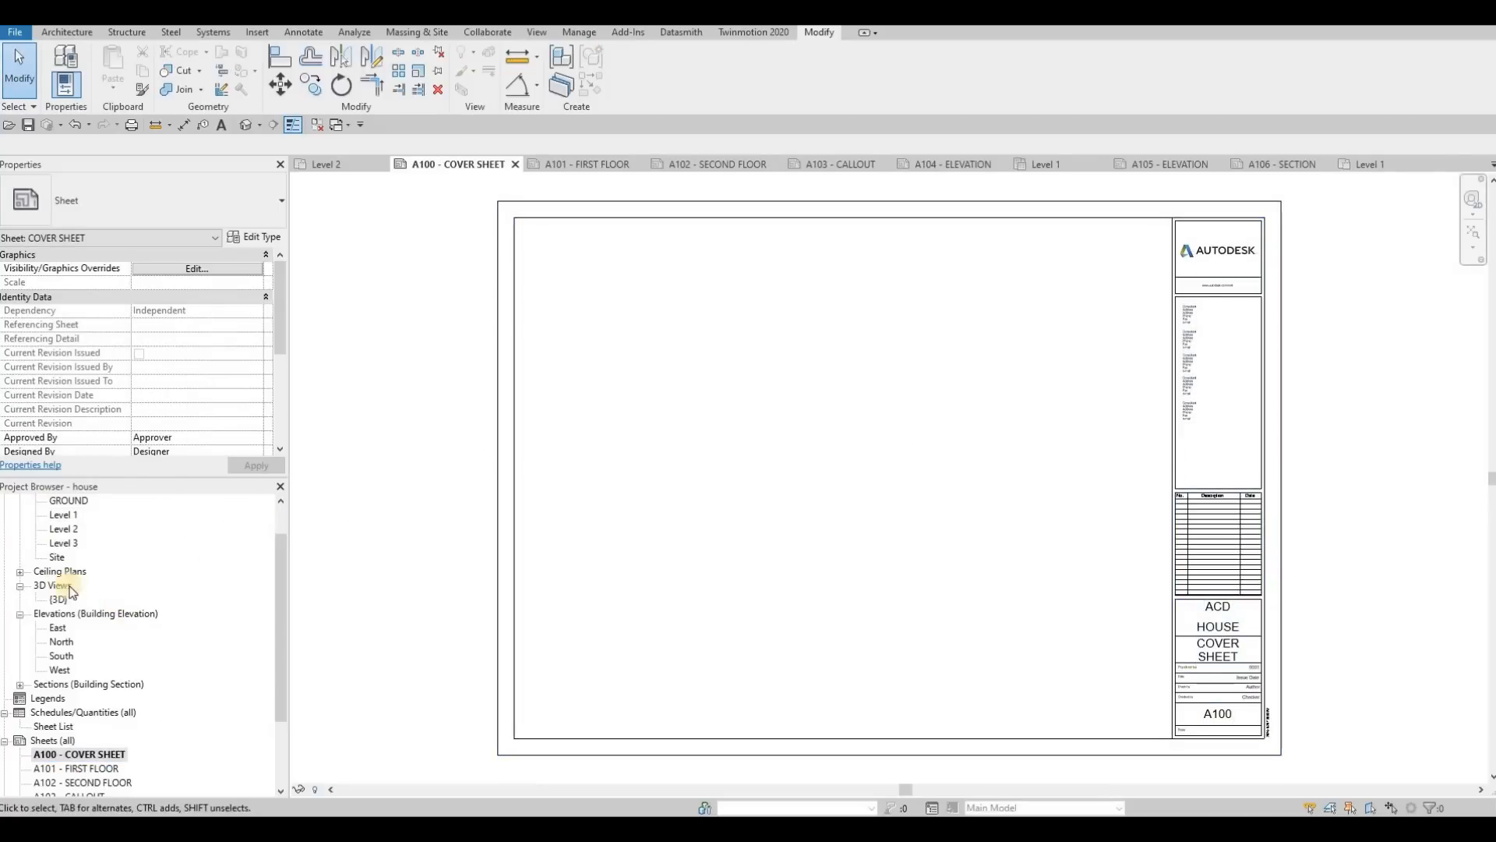
Step: In the GROUND floor plan, place a perspective camera in the street southeast of the house, aimed northwest through the building with a 1750 eye offset
scroll(70, 545, "up", 1)
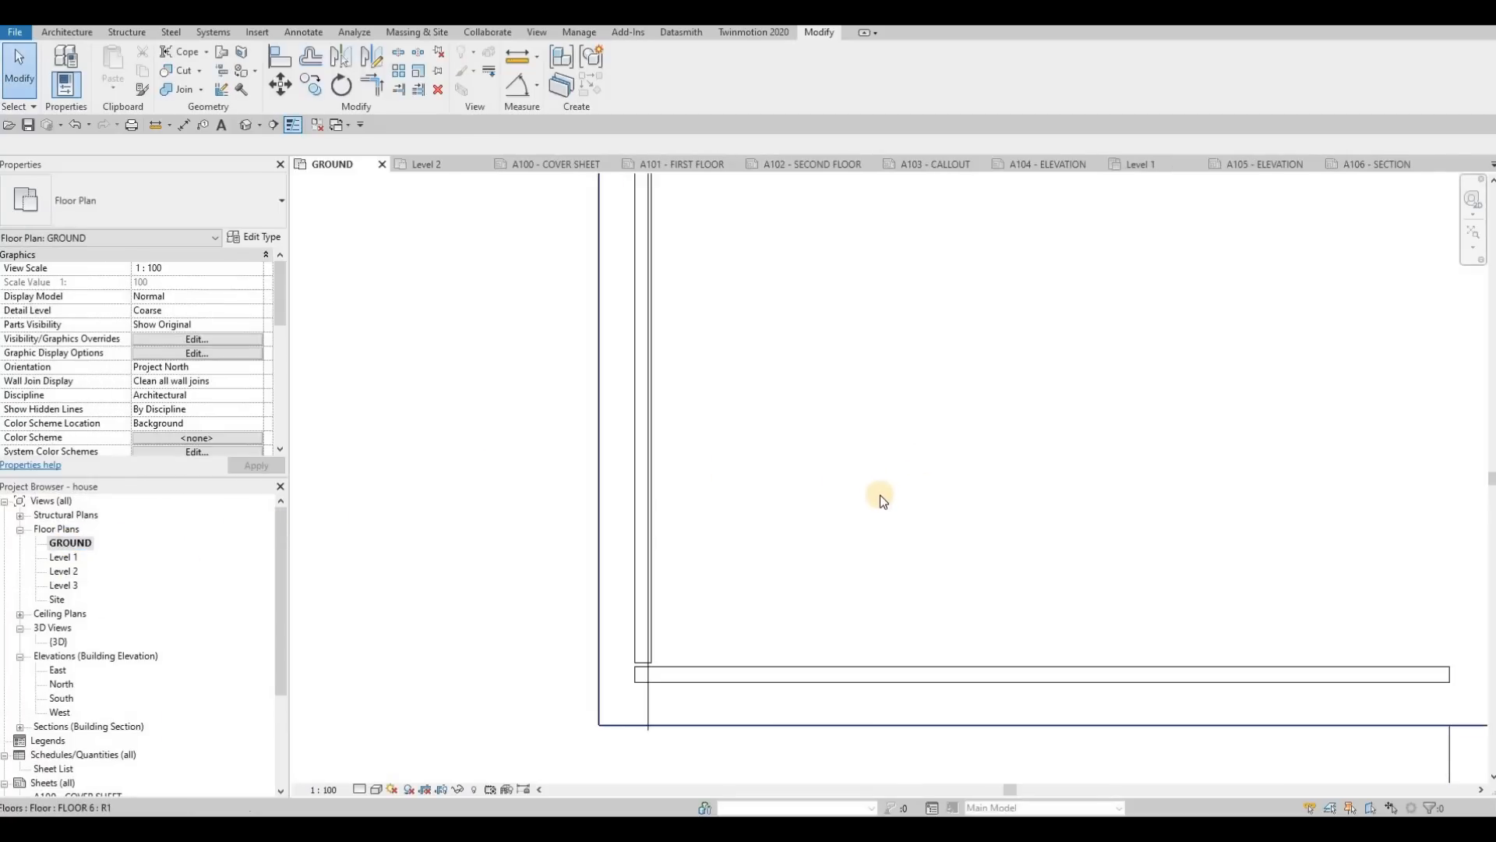
scroll(873, 500, "down", 7)
middle_click_drag(868, 543, 875, 545)
scroll(865, 550, "down", 8)
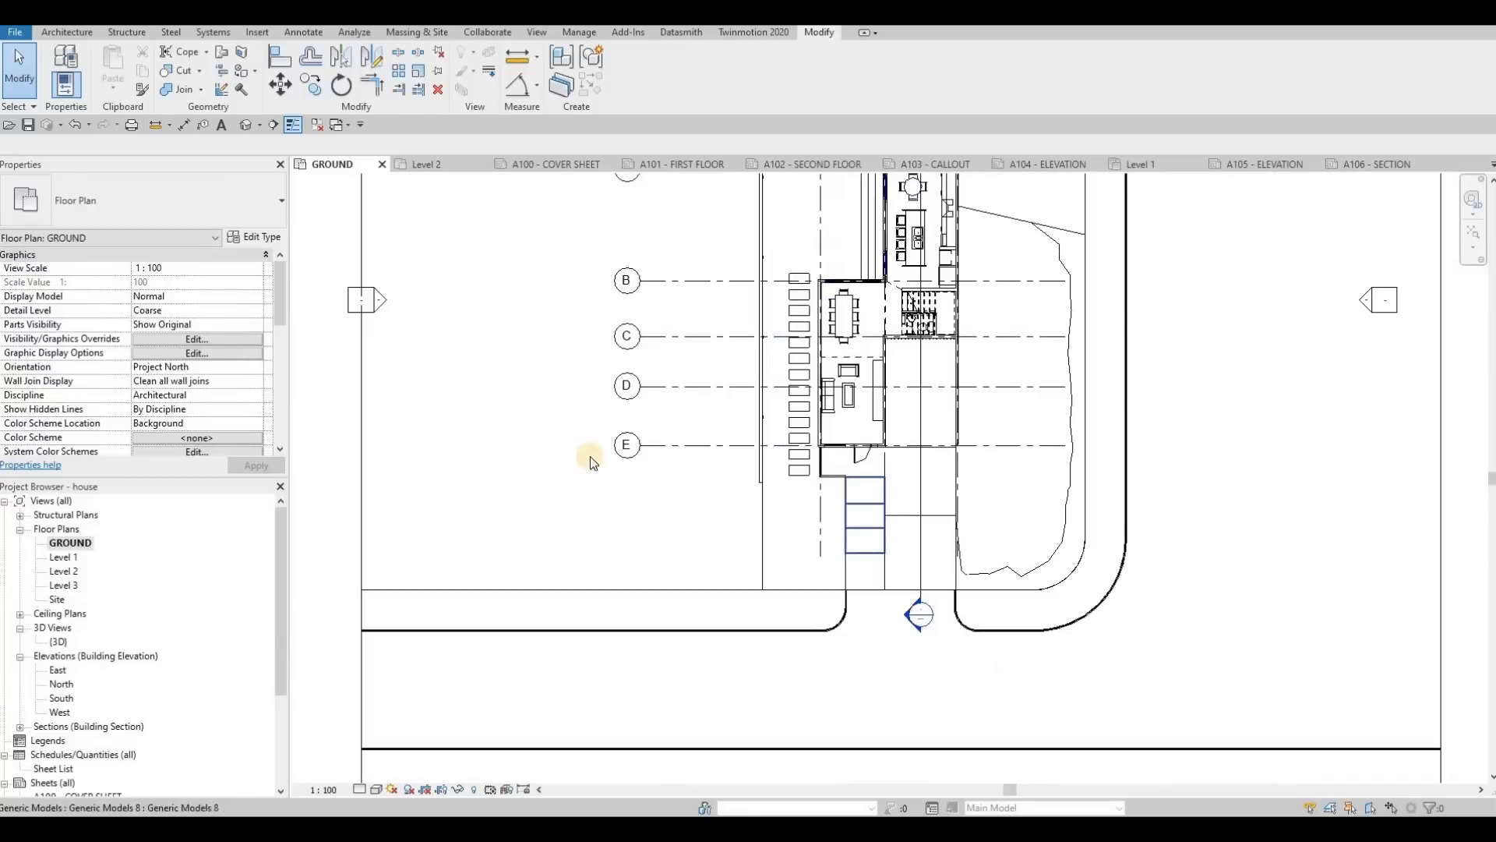
left_click(259, 124)
left_click(271, 159)
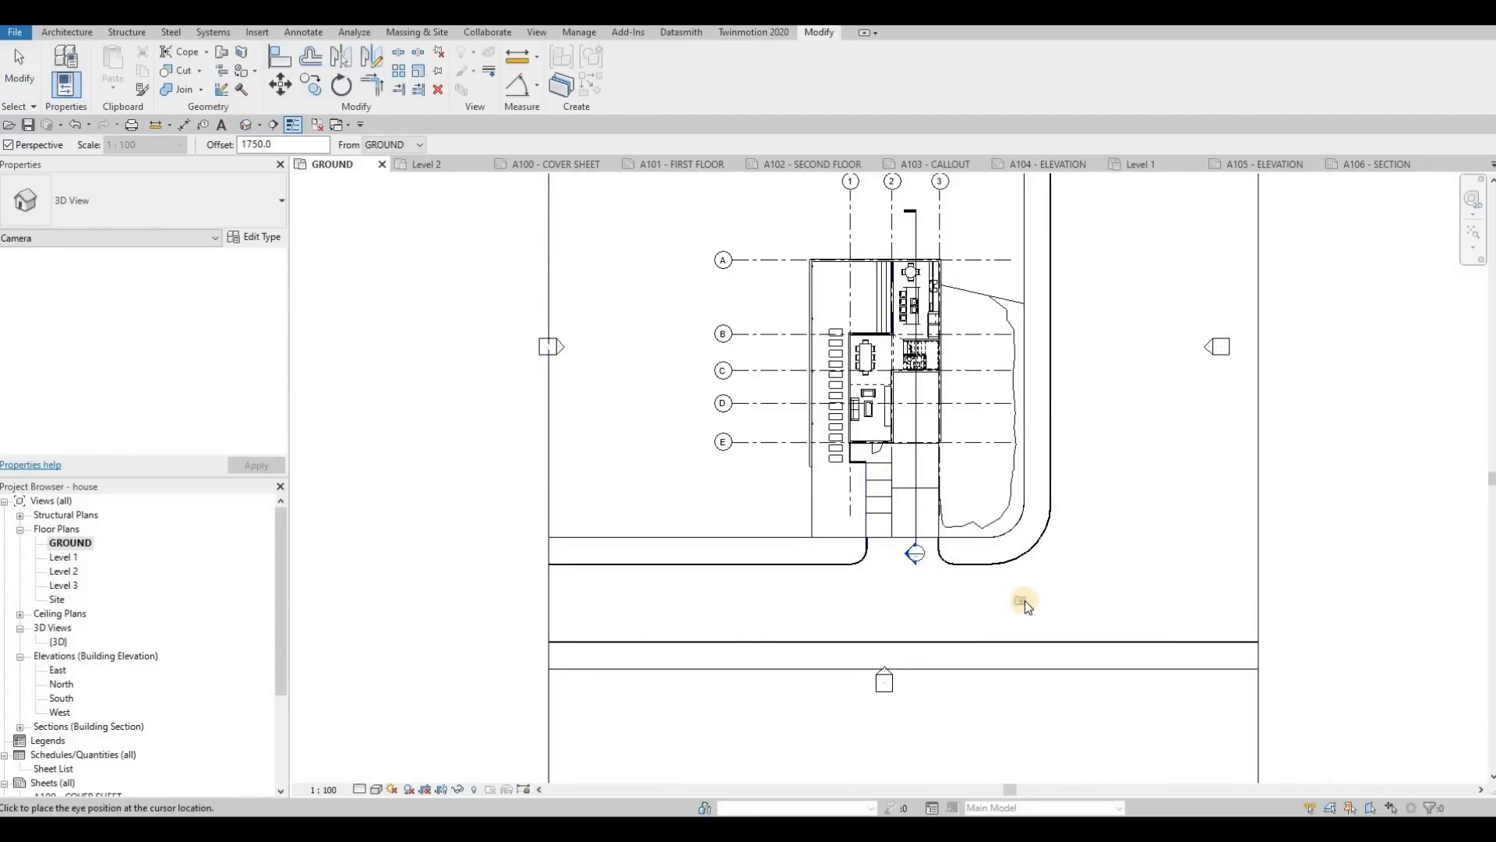
left_click(1049, 603)
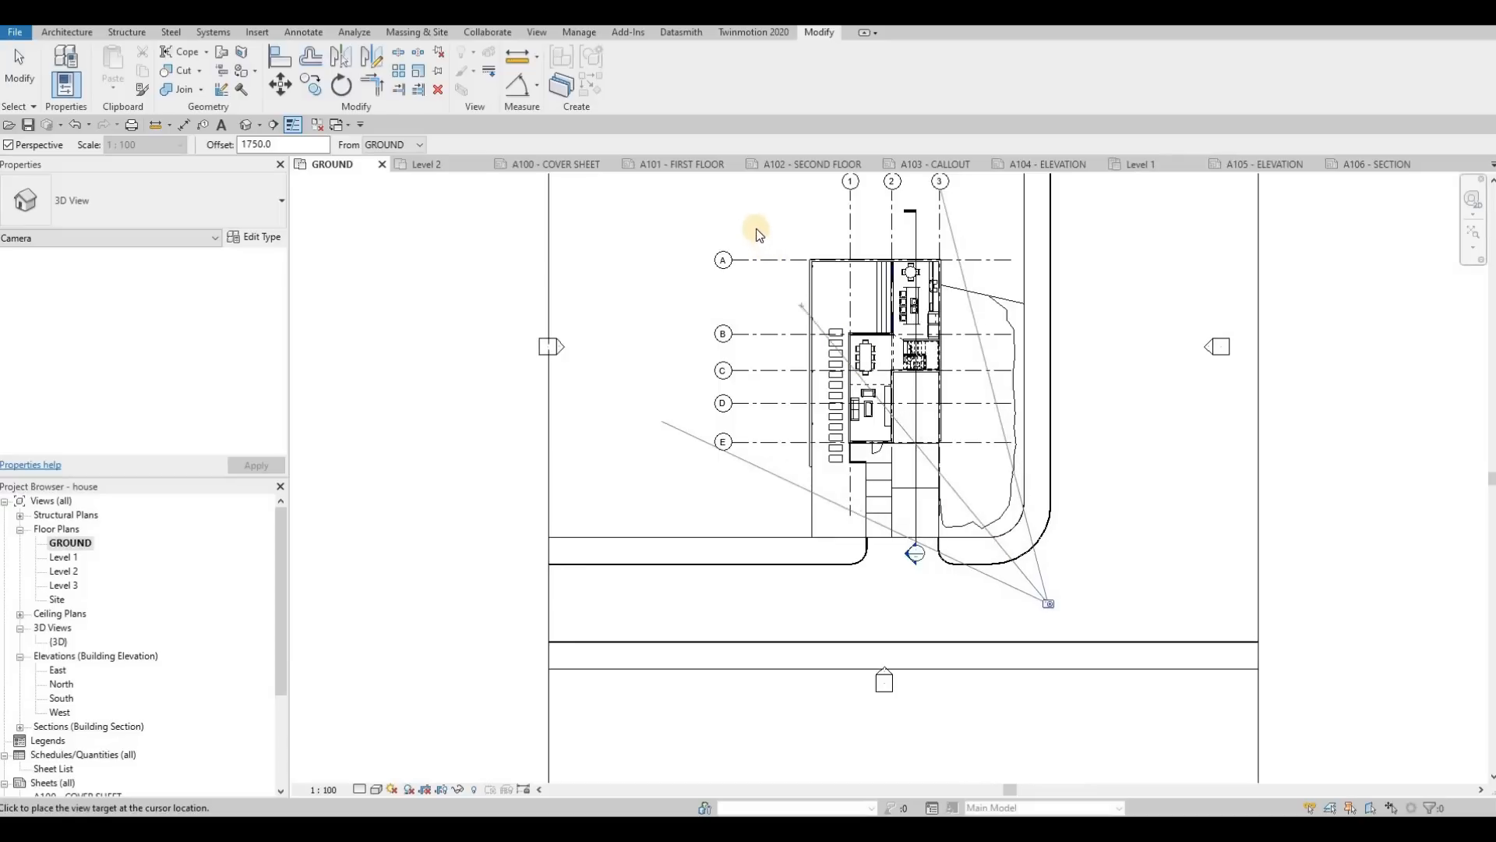
left_click(795, 236)
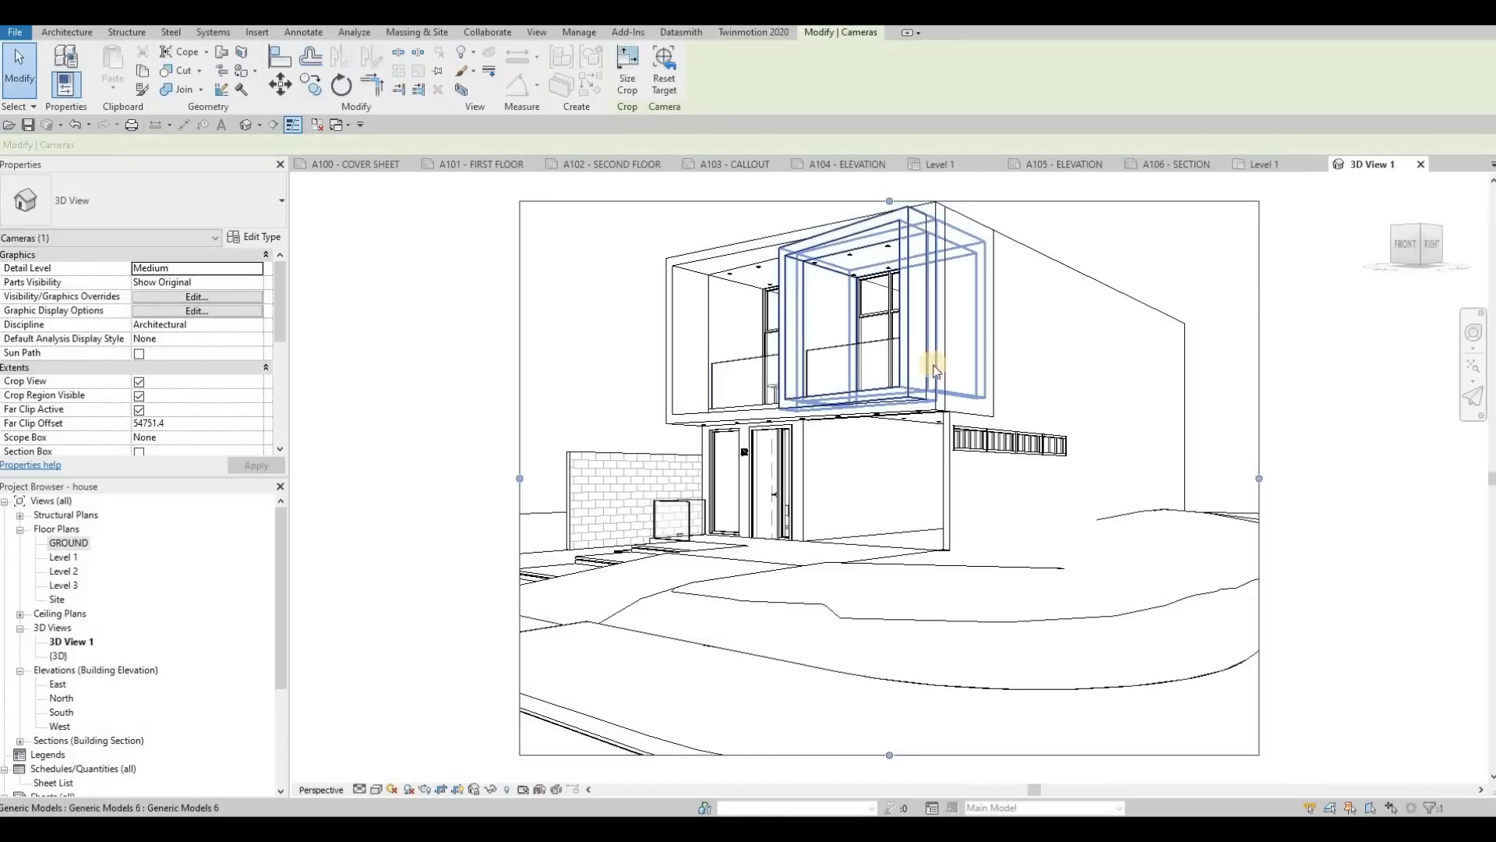
Step: Enlarge the camera view's crop region on all four sides to frame the whole house, the surrounding ground and the curved street corner
scroll(933, 366, "down", 2)
left_click_drag(1154, 438, 1197, 438)
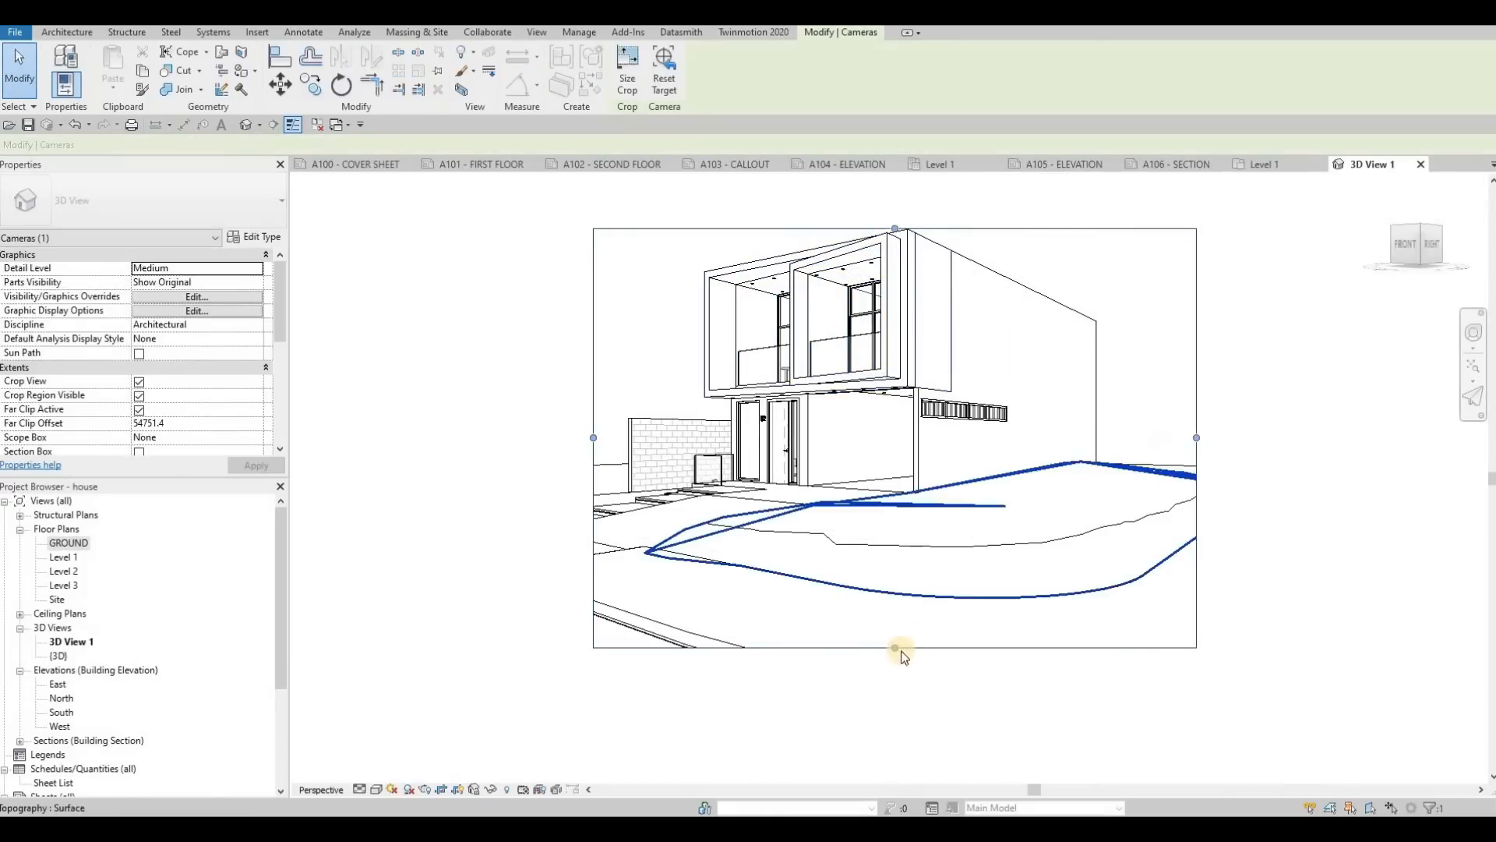
left_click_drag(899, 650, 895, 693)
scroll(841, 491, "down", 2)
middle_click_drag(694, 452, 746, 387)
left_click_drag(735, 417, 672, 413)
left_click_drag(898, 573, 895, 582)
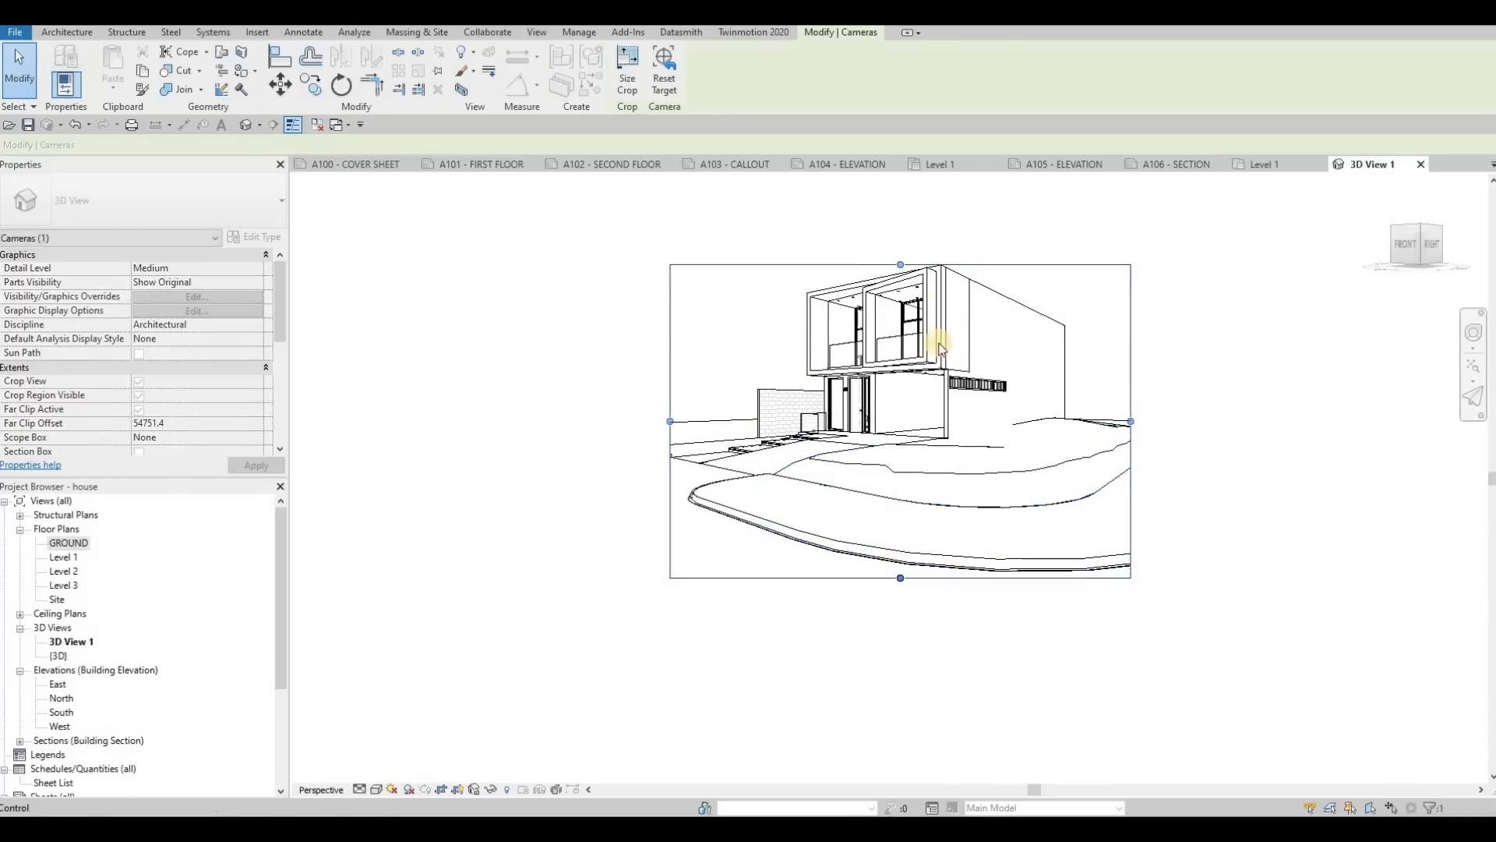
left_click_drag(901, 266, 899, 203)
left_click_drag(1131, 420, 1227, 420)
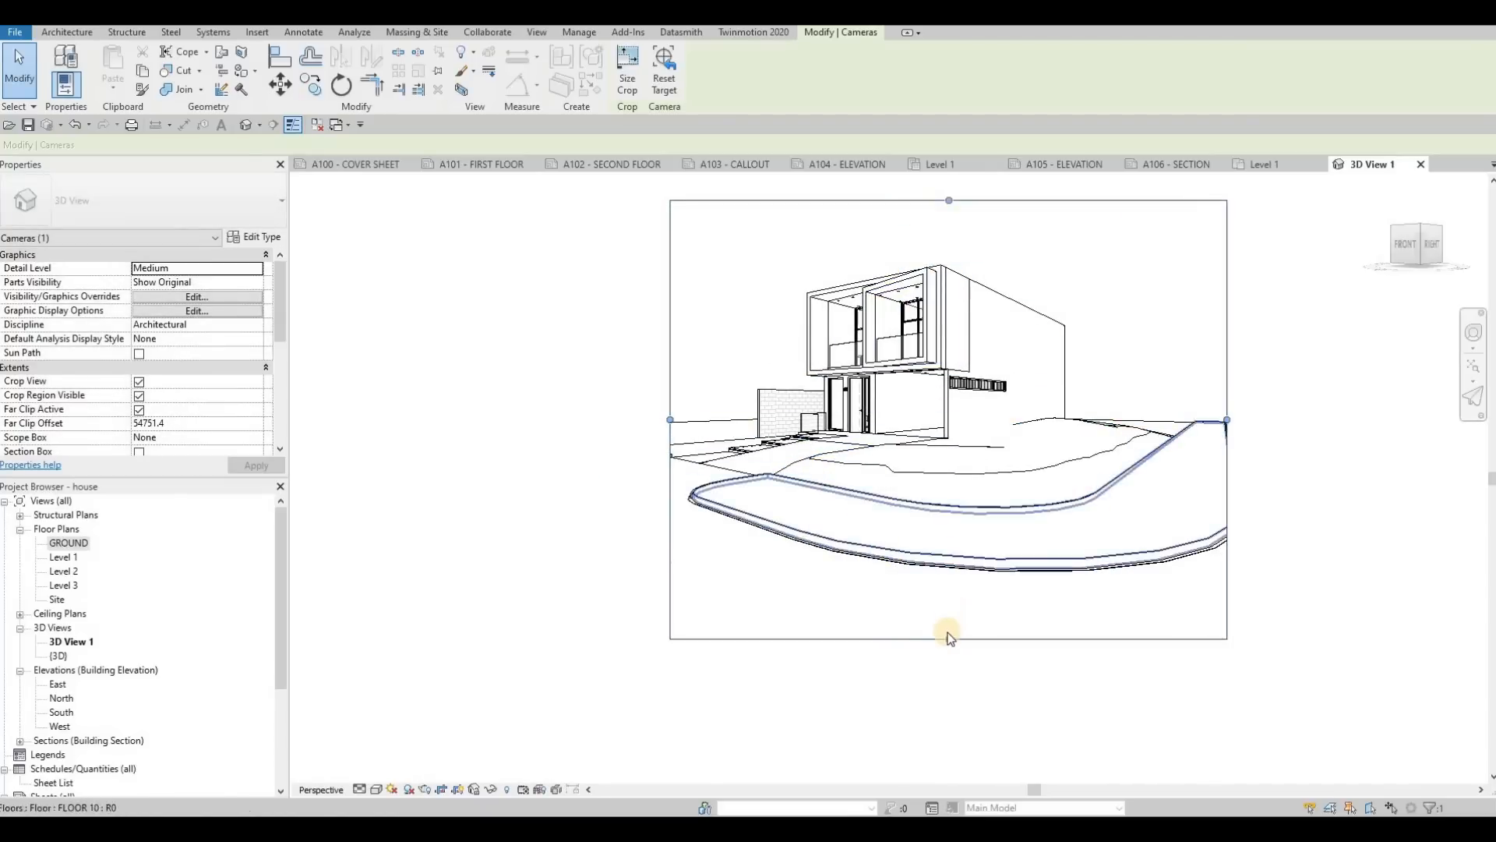
scroll(949, 630, "down", 1)
left_click_drag(948, 635, 947, 681)
left_click_drag(708, 470, 680, 470)
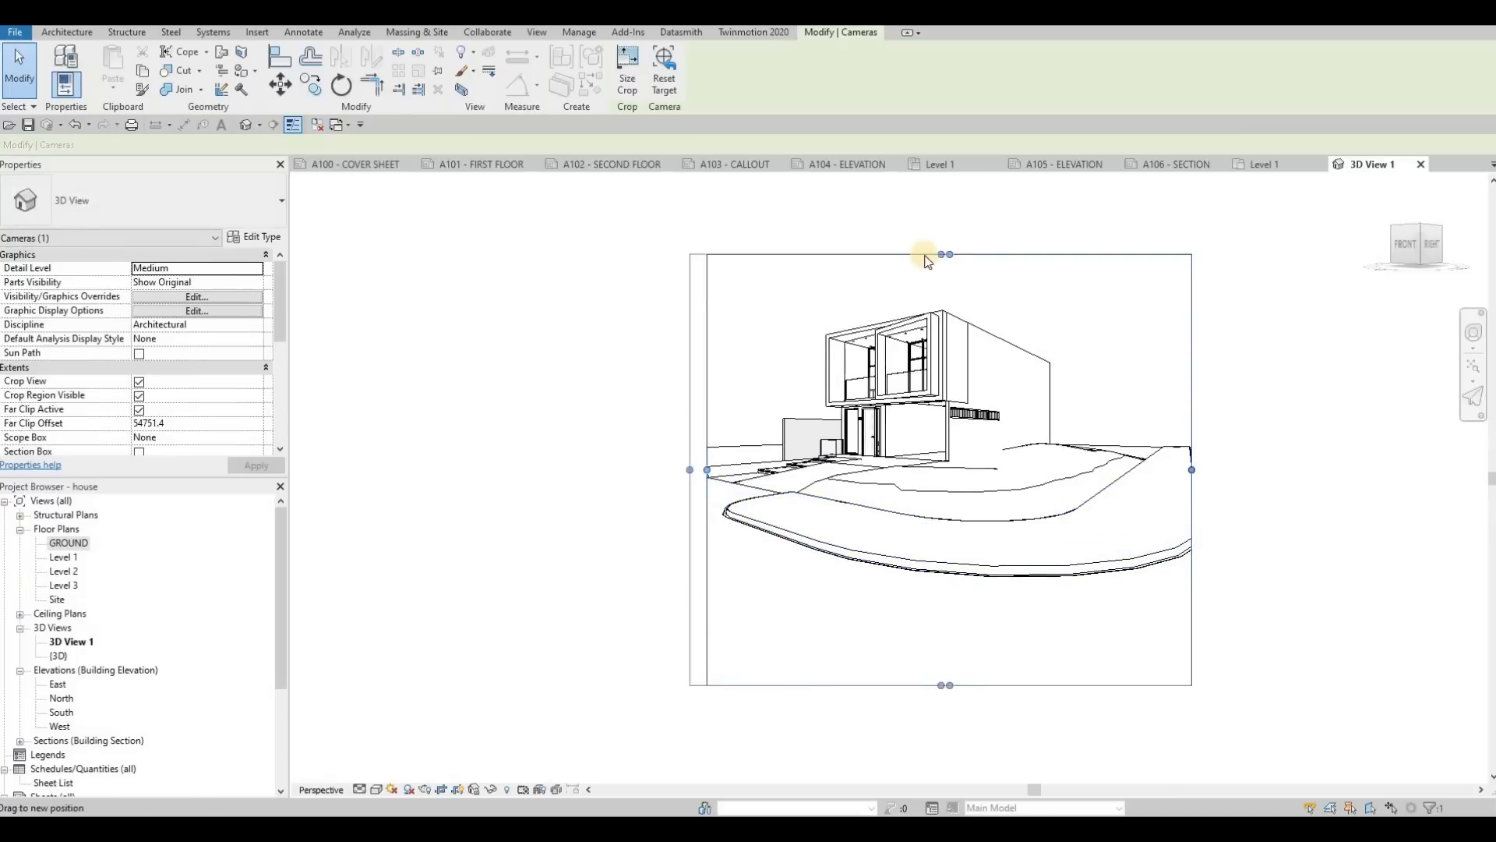
left_click_drag(926, 261, 933, 199)
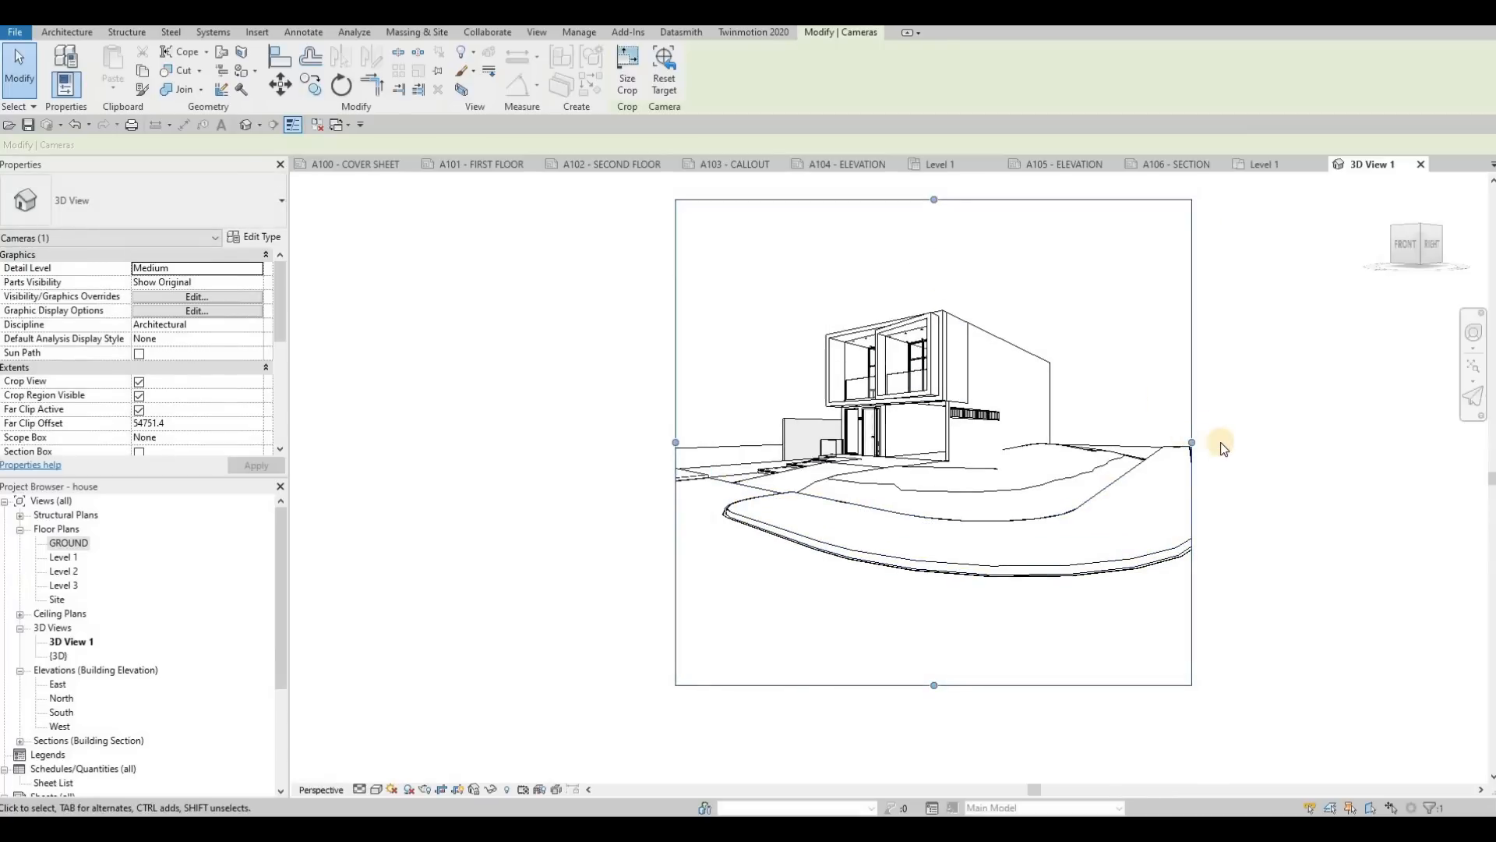
mouse_move(1193, 442)
left_mouse_down()
mouse_move(1219, 442)
mouse_move(1205, 442)
left_mouse_up()
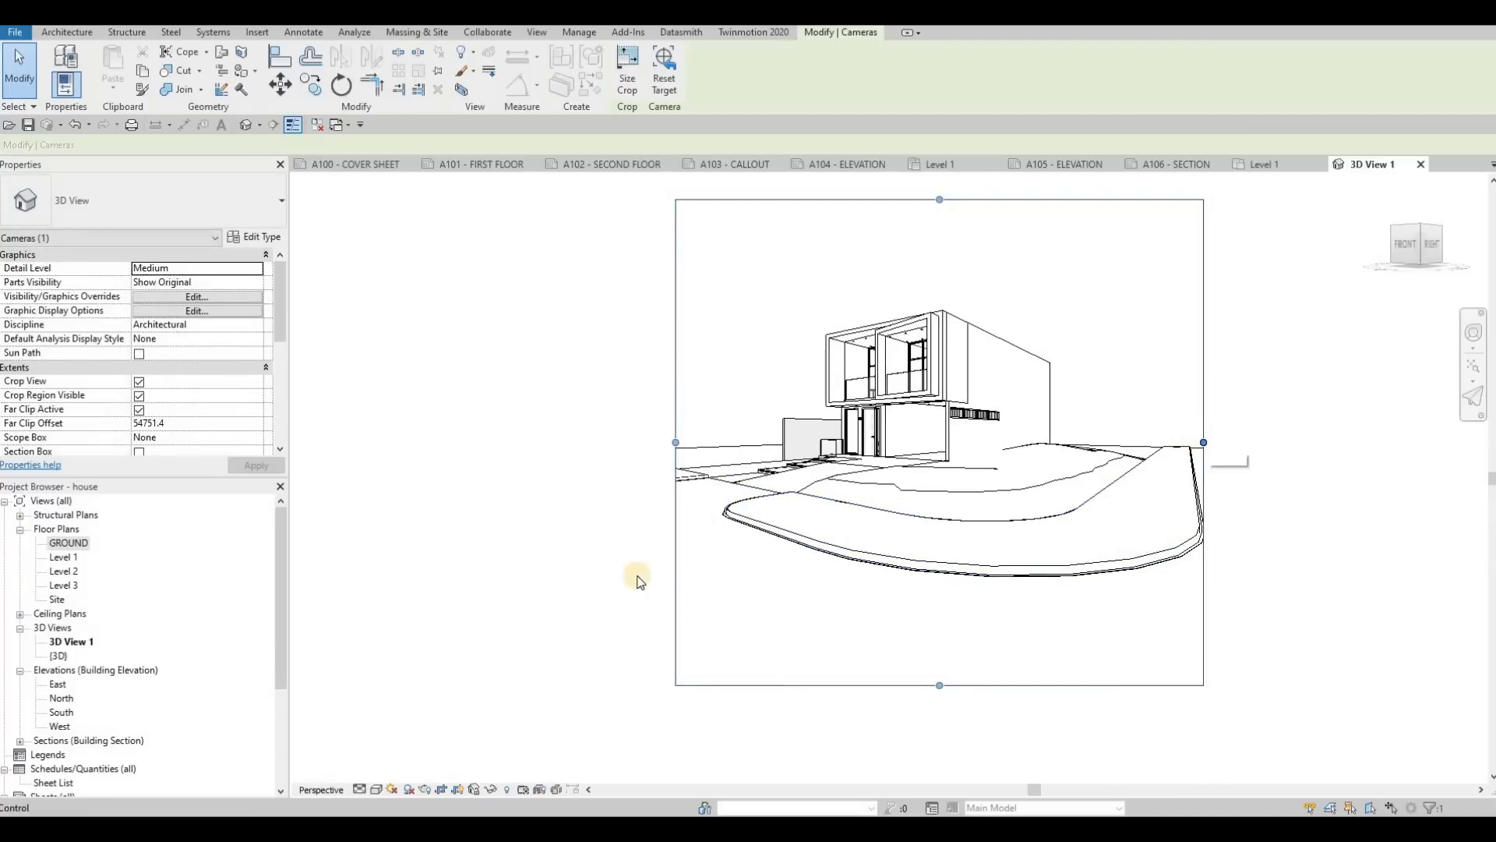
Step: Set the camera view's visual style to Realistic and extend its crop region slightly past the left side
left_click(377, 790)
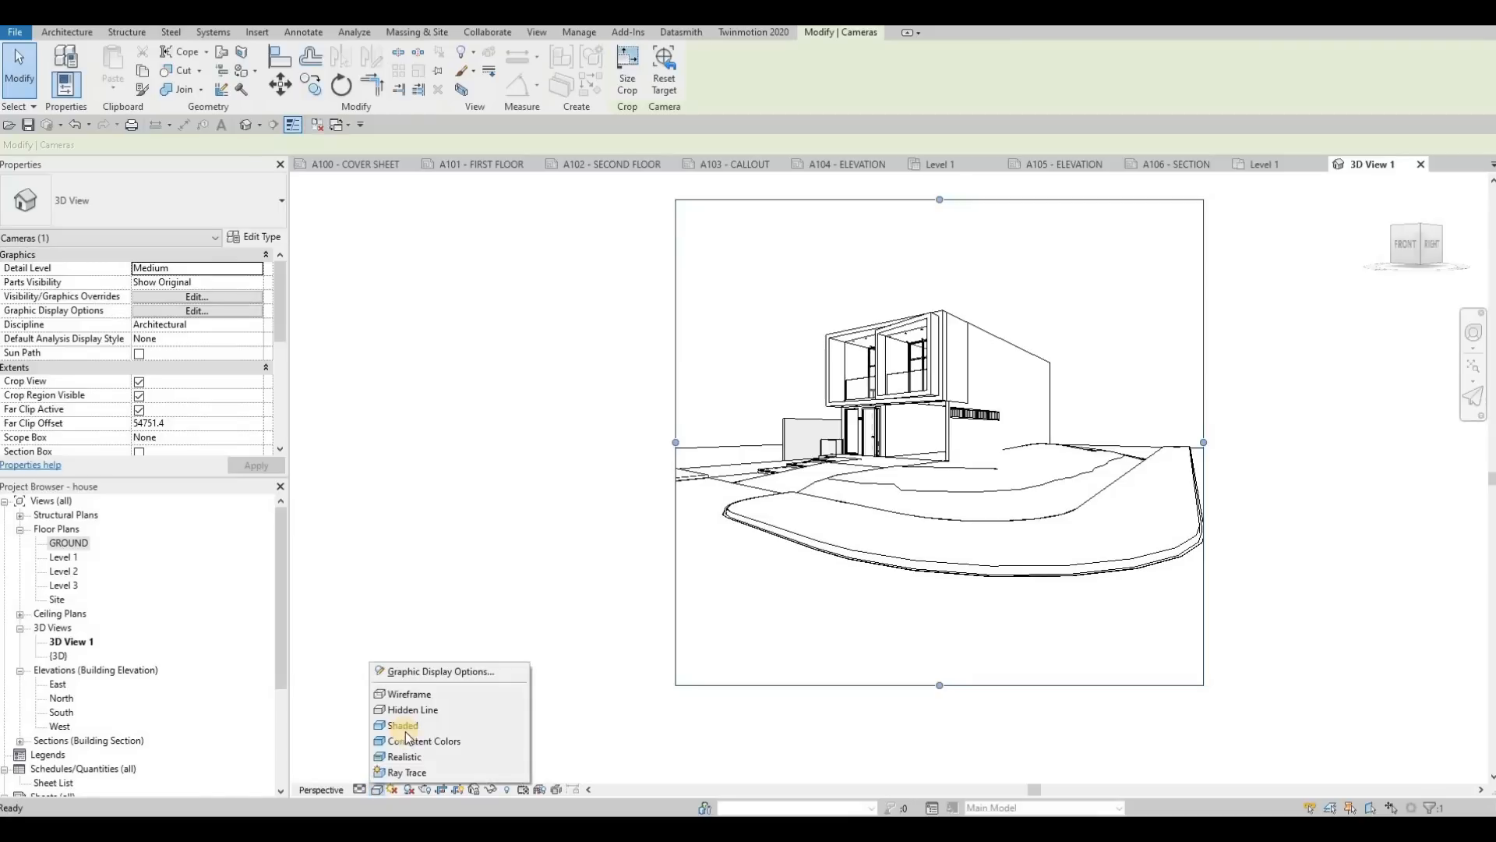
left_click(406, 756)
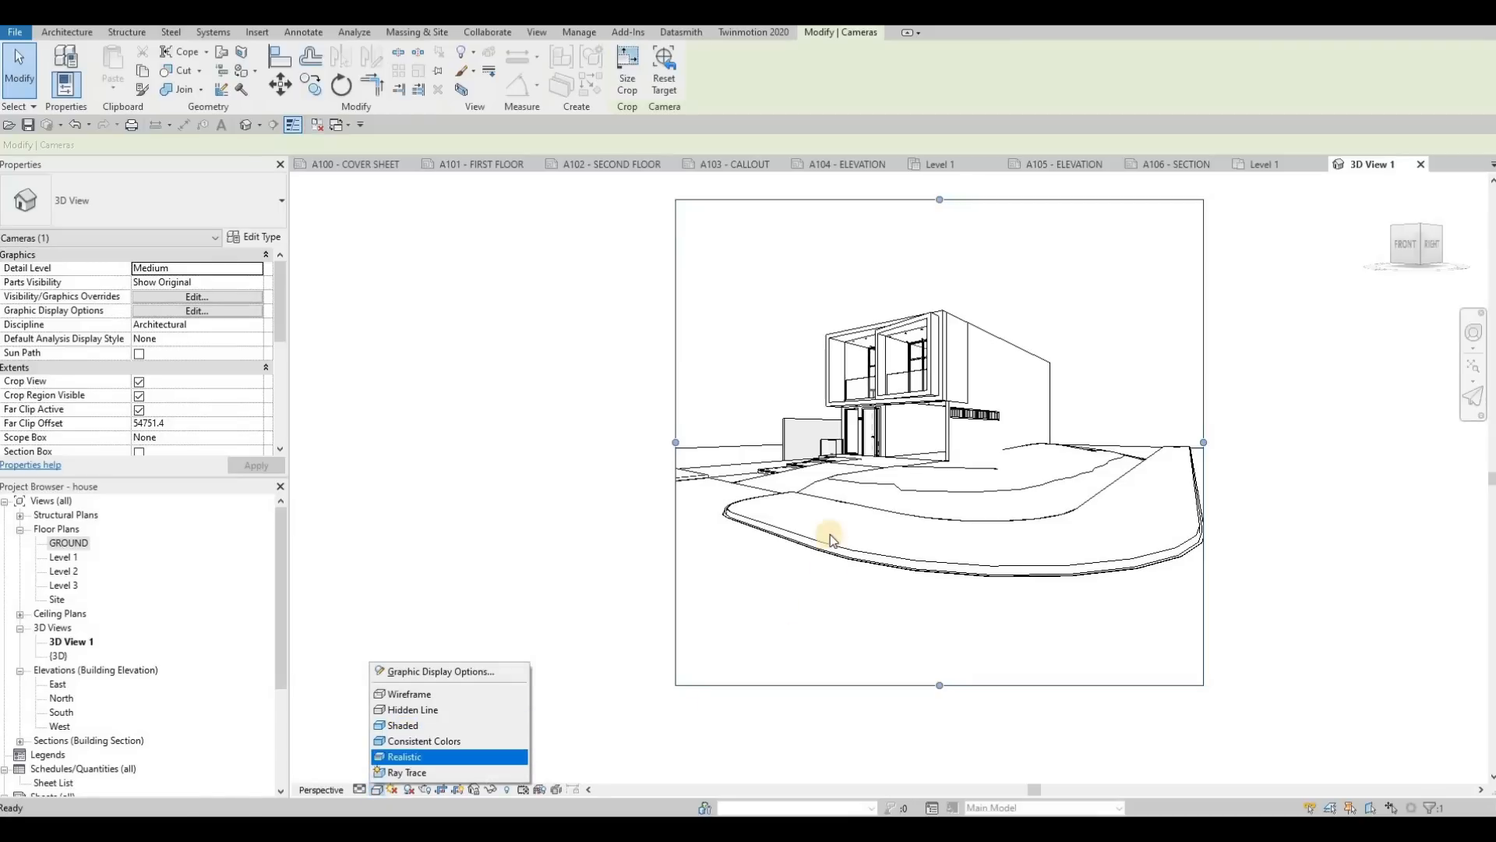
left_click_drag(657, 483, 634, 483)
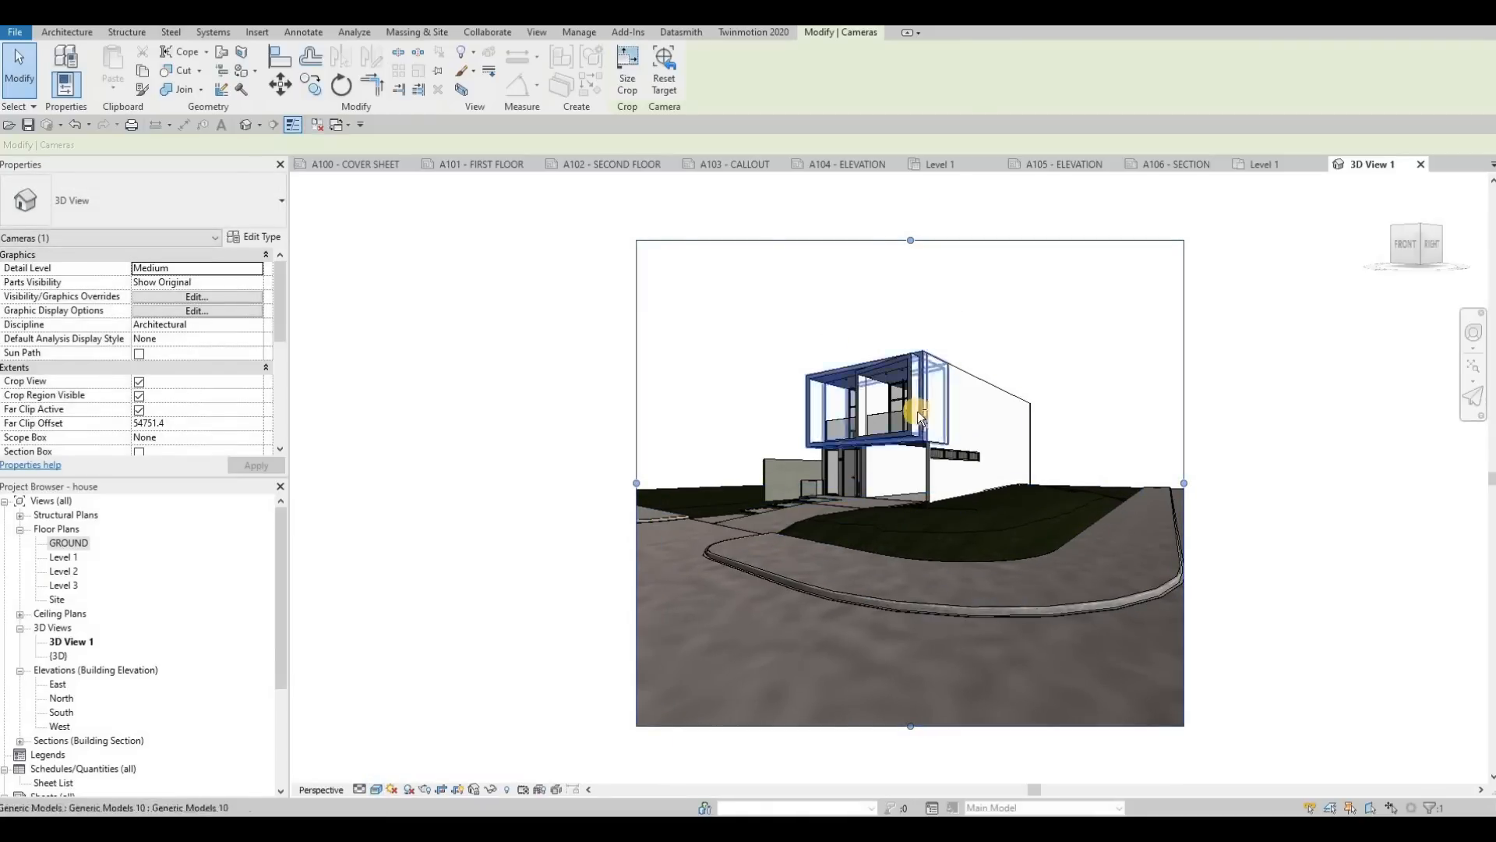
Step: Turn the camera view more toward the house front, widen its crop region on the left, and trim the street foreground at the bottom
scroll(928, 425, "down", 1)
middle_click_drag(962, 468, 772, 427)
middle_click_drag(675, 425, 668, 423)
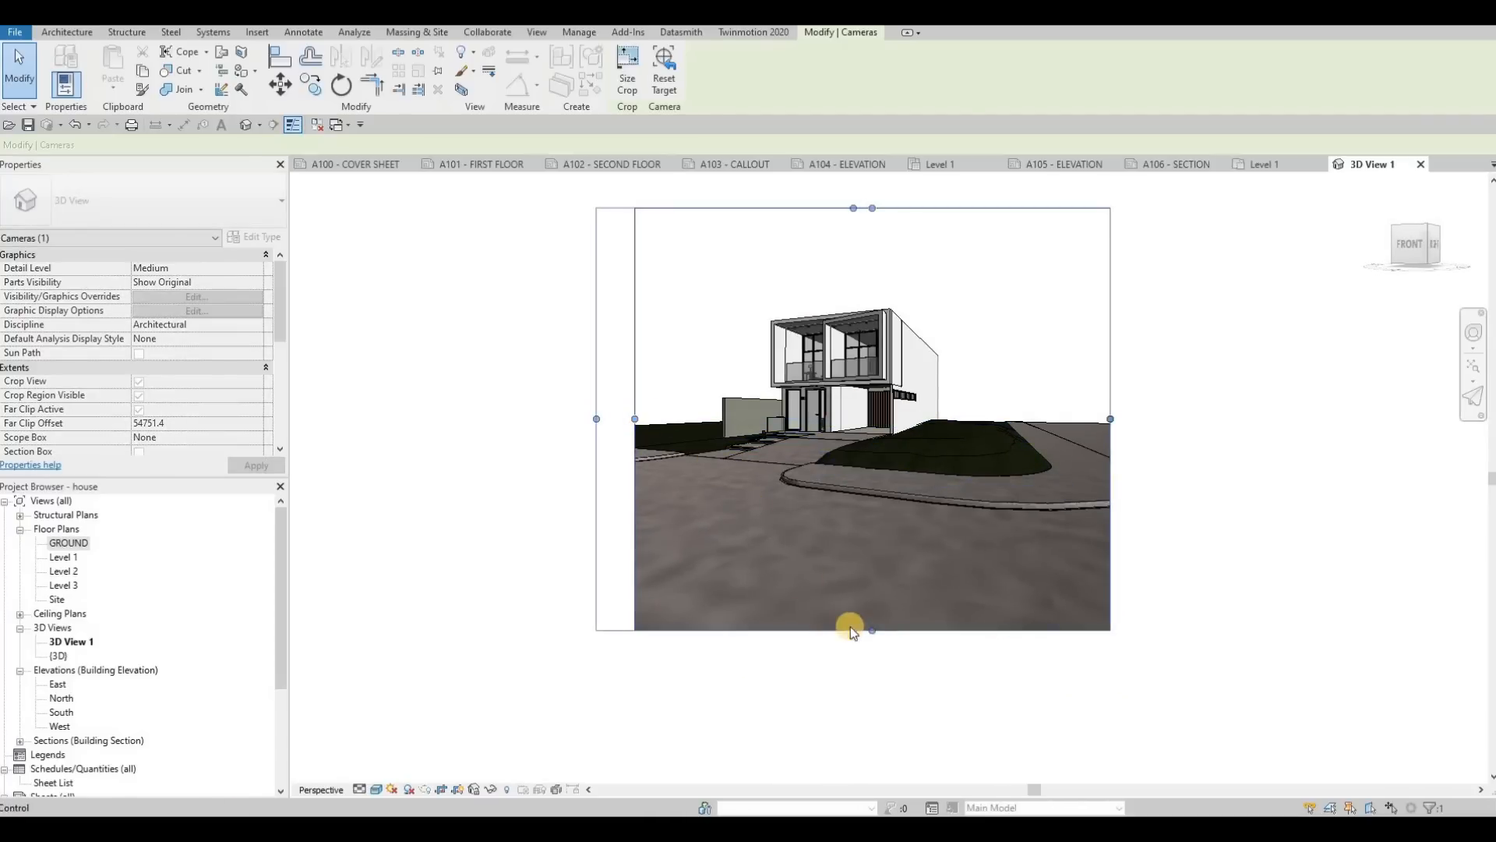
left_click_drag(852, 629, 854, 591)
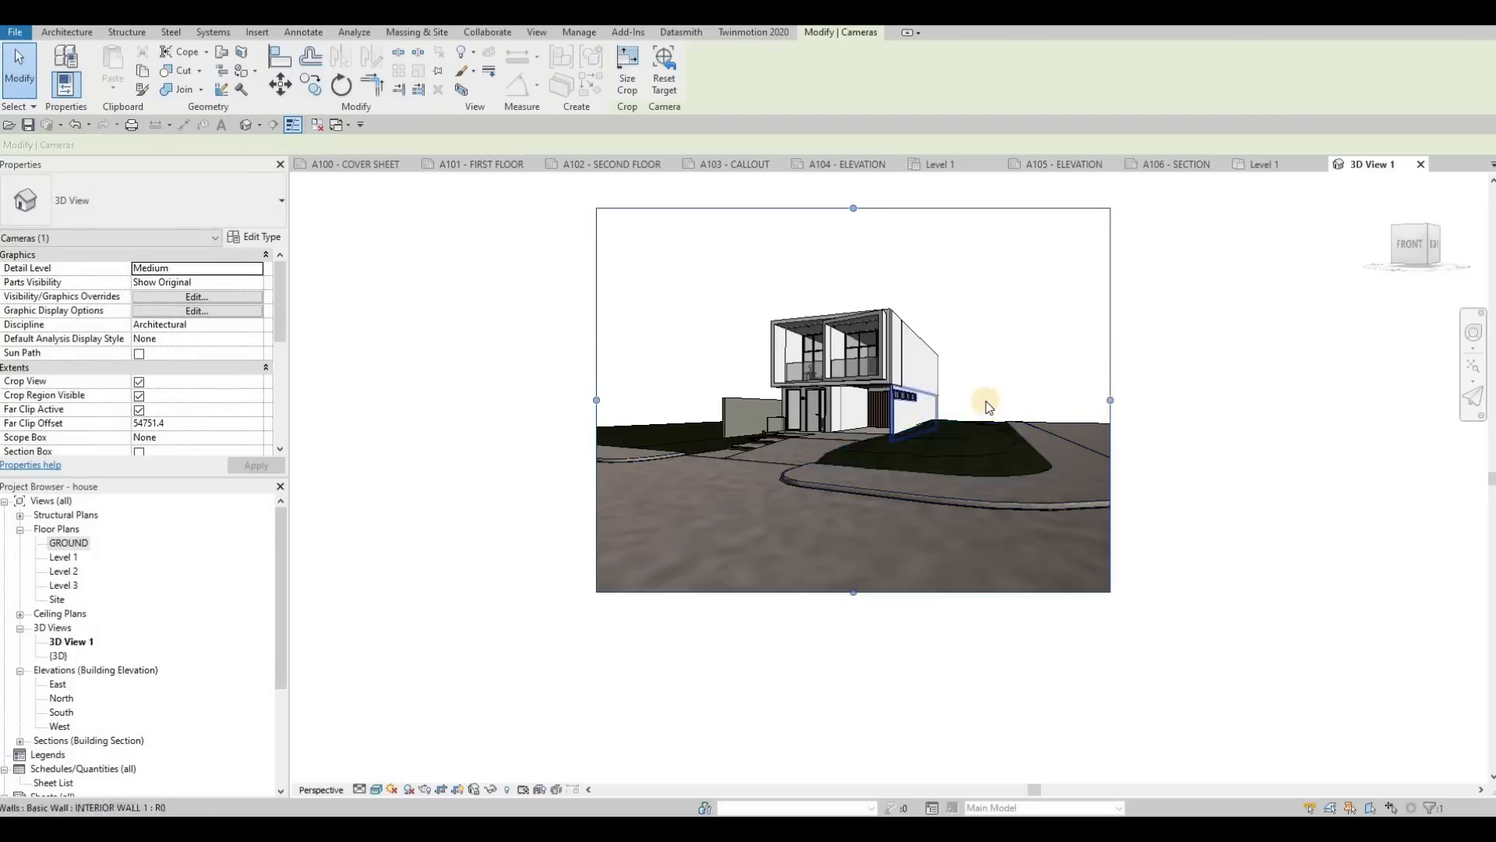
key("Escape")
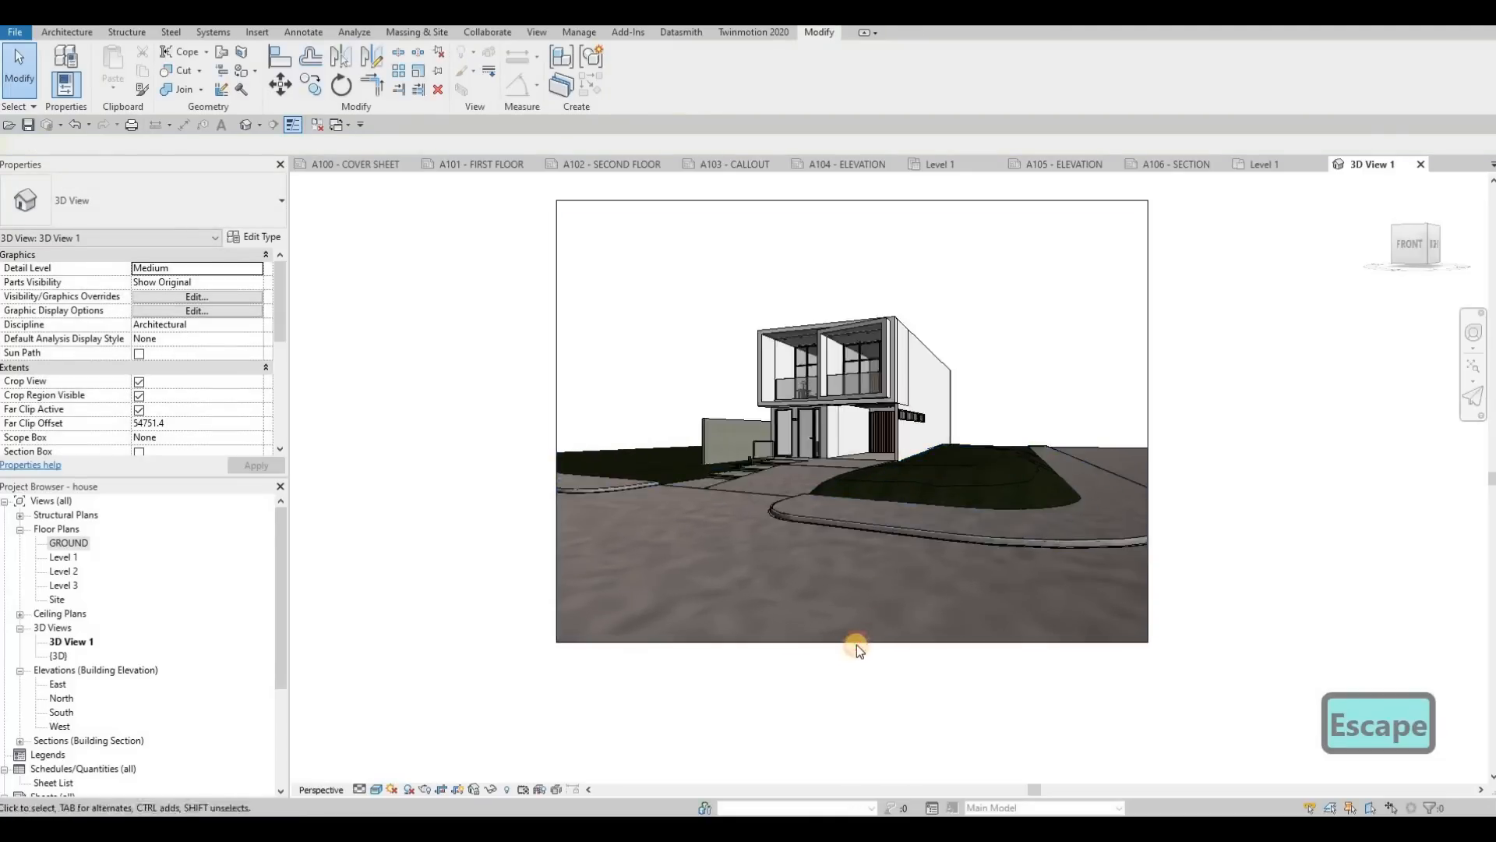
left_click(846, 607)
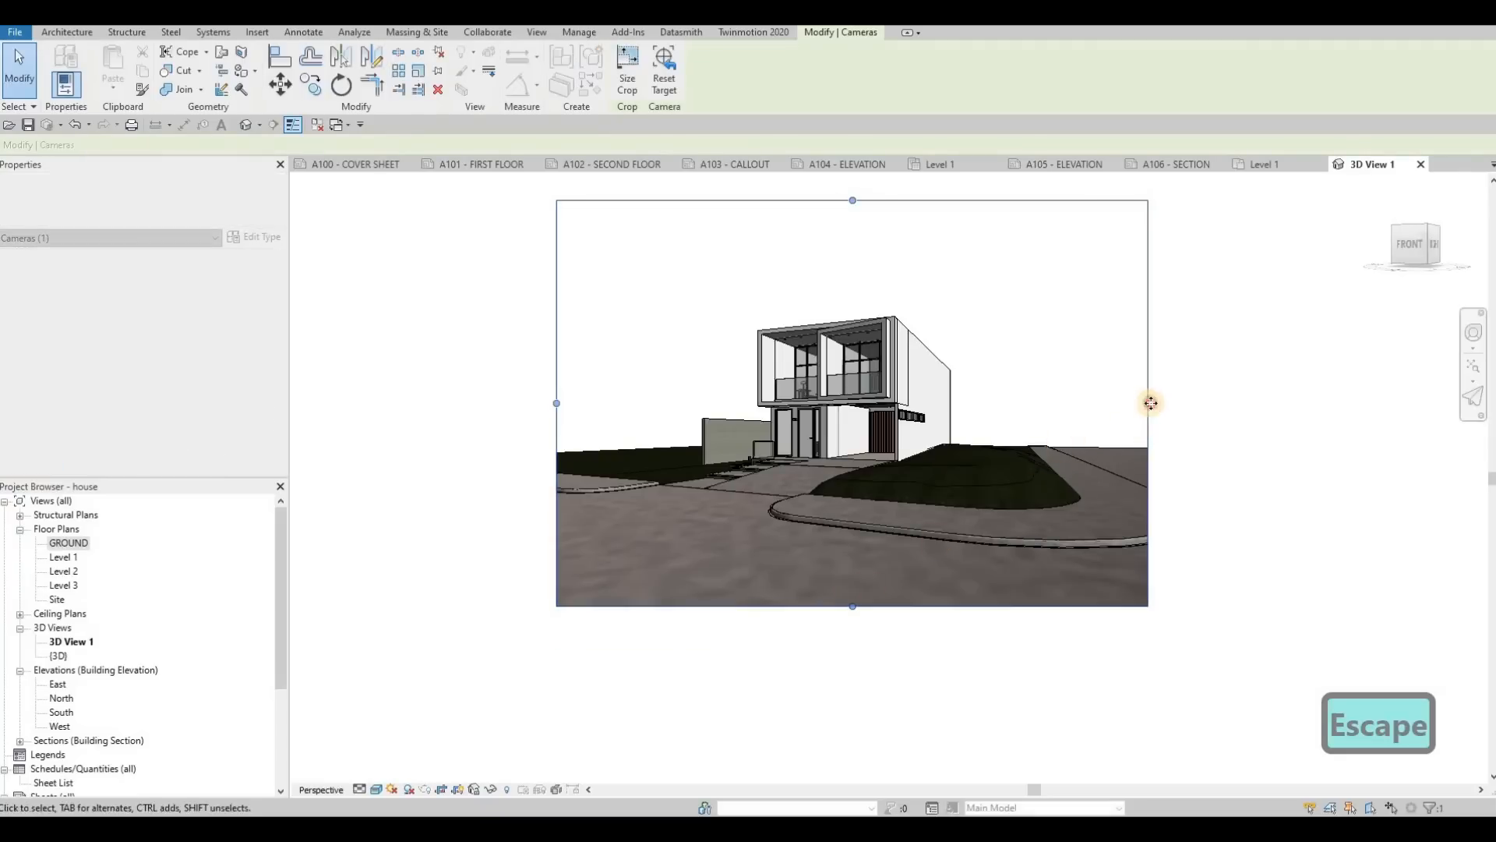
left_click_drag(1149, 404, 1152, 403)
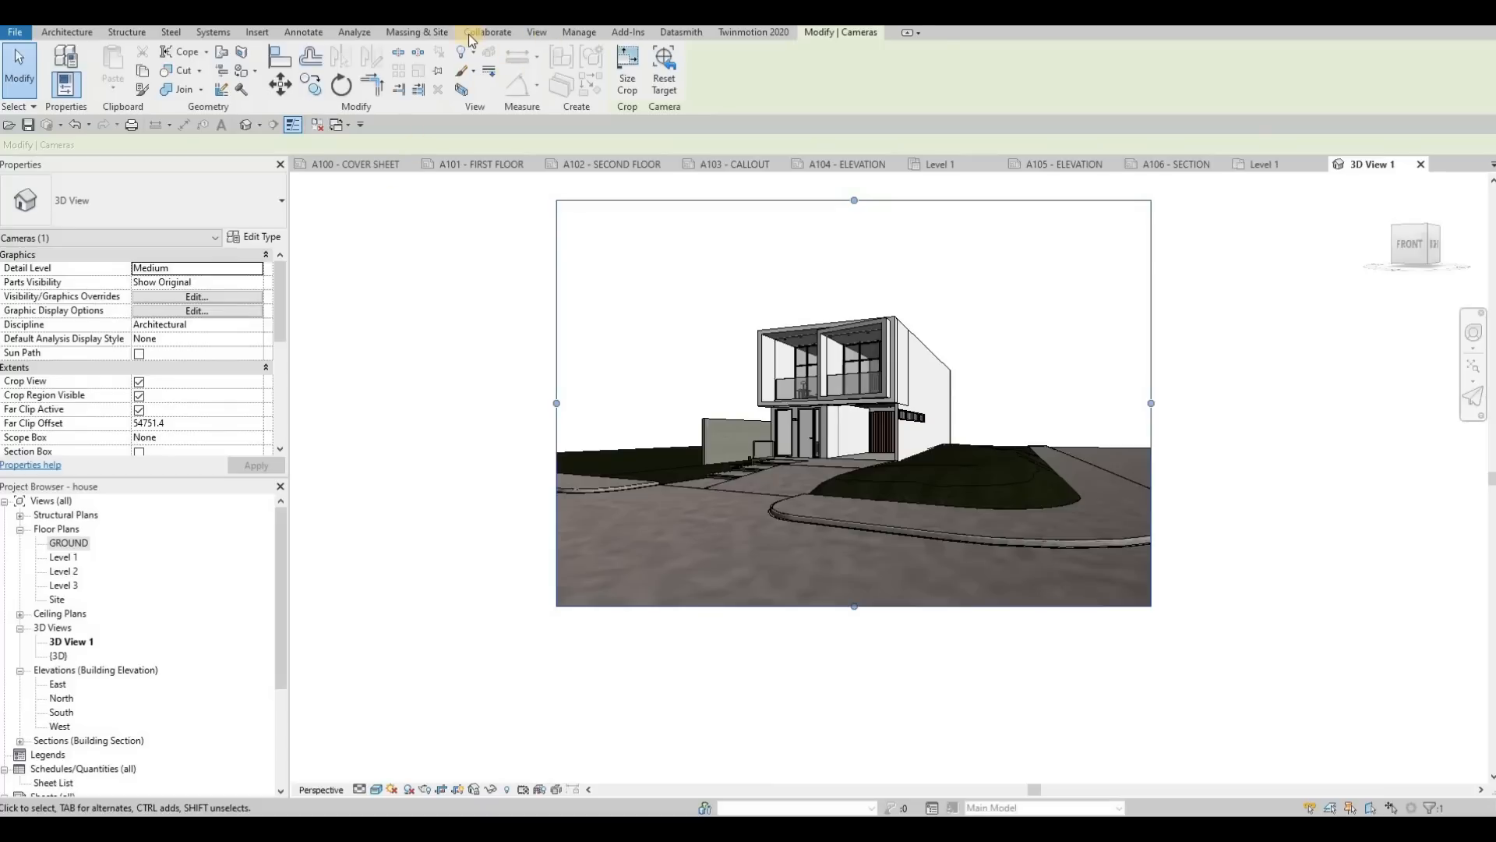
Step: Render the camera view at Draft quality and screen resolution, with the Exterior: Sun only scheme and the Sky: Few Clouds background
left_click(535, 34)
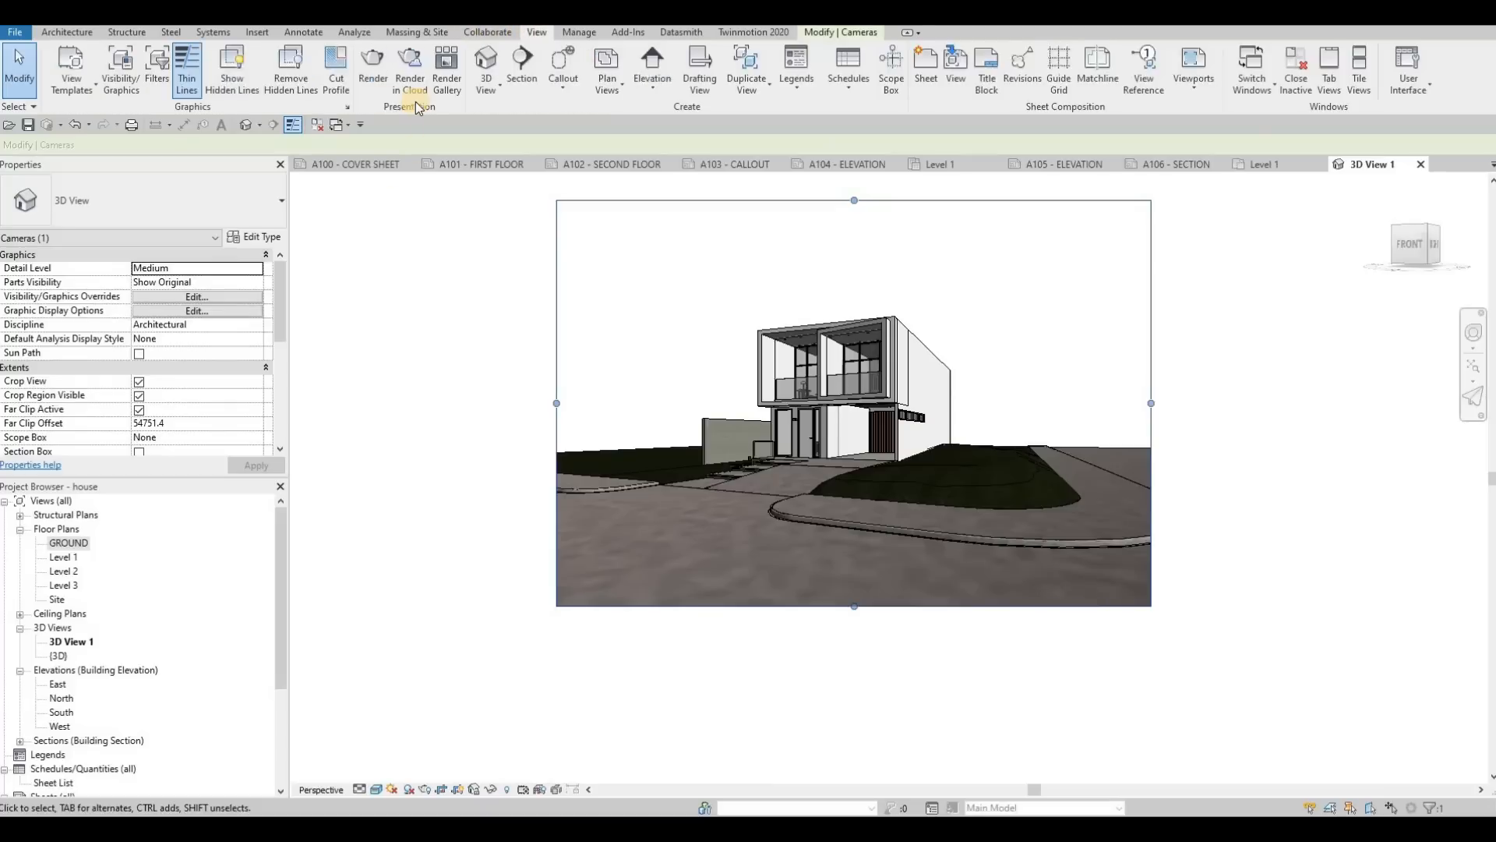
left_click(373, 86)
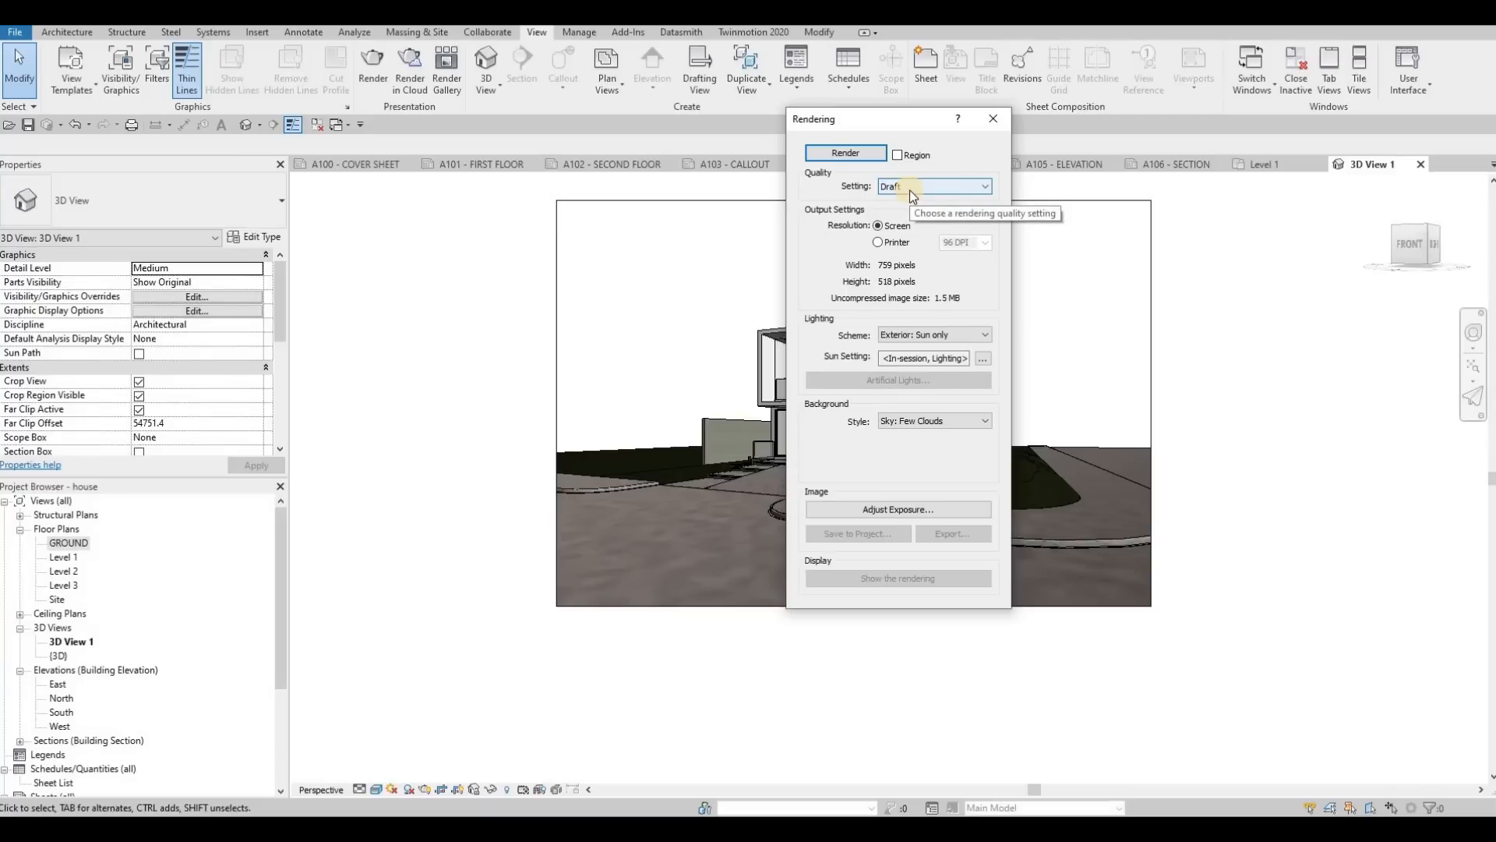
left_click(910, 190)
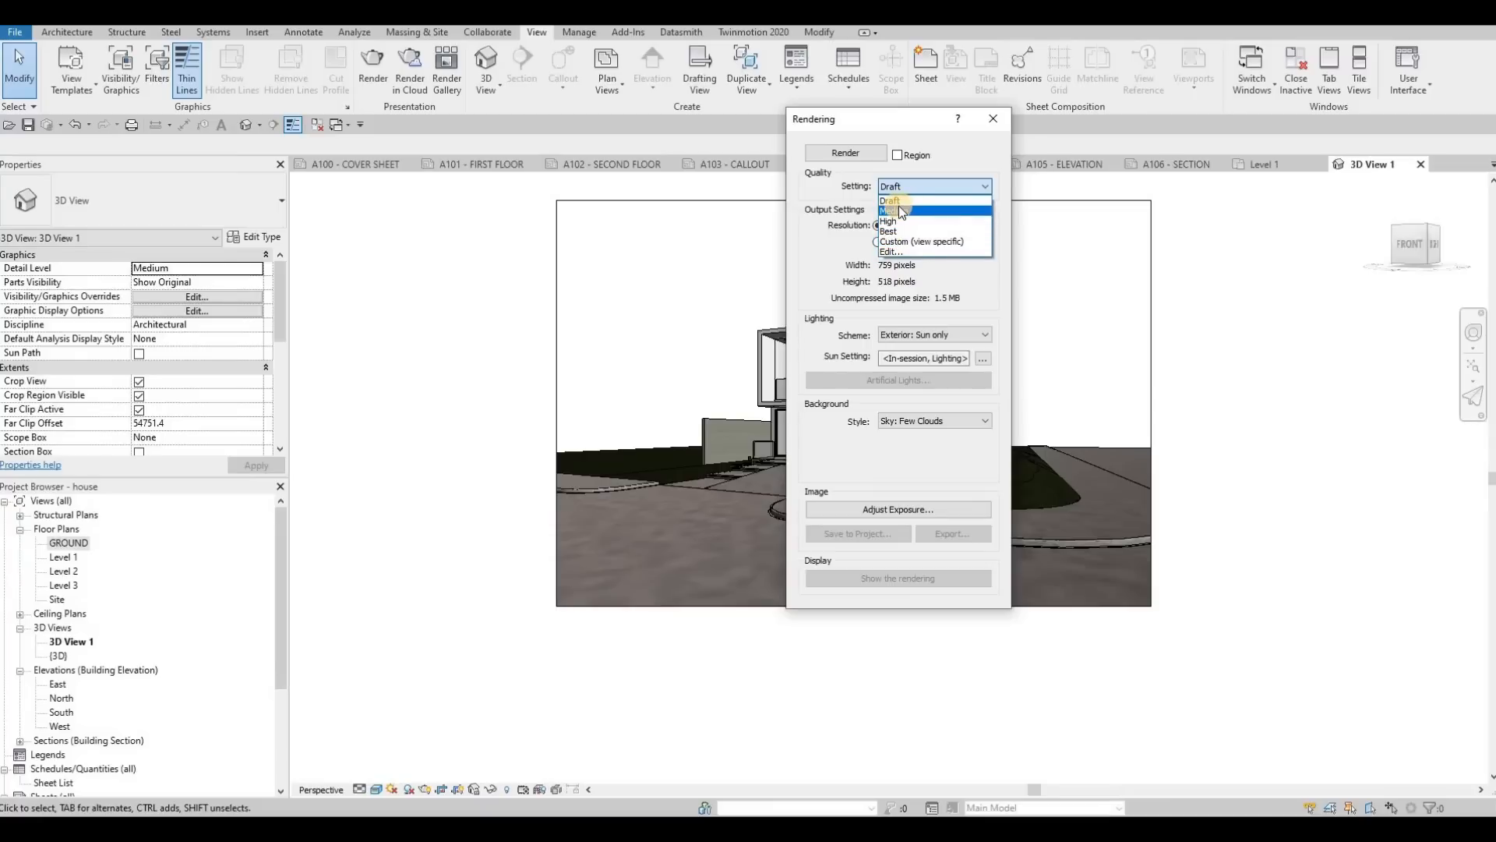
key("Escape")
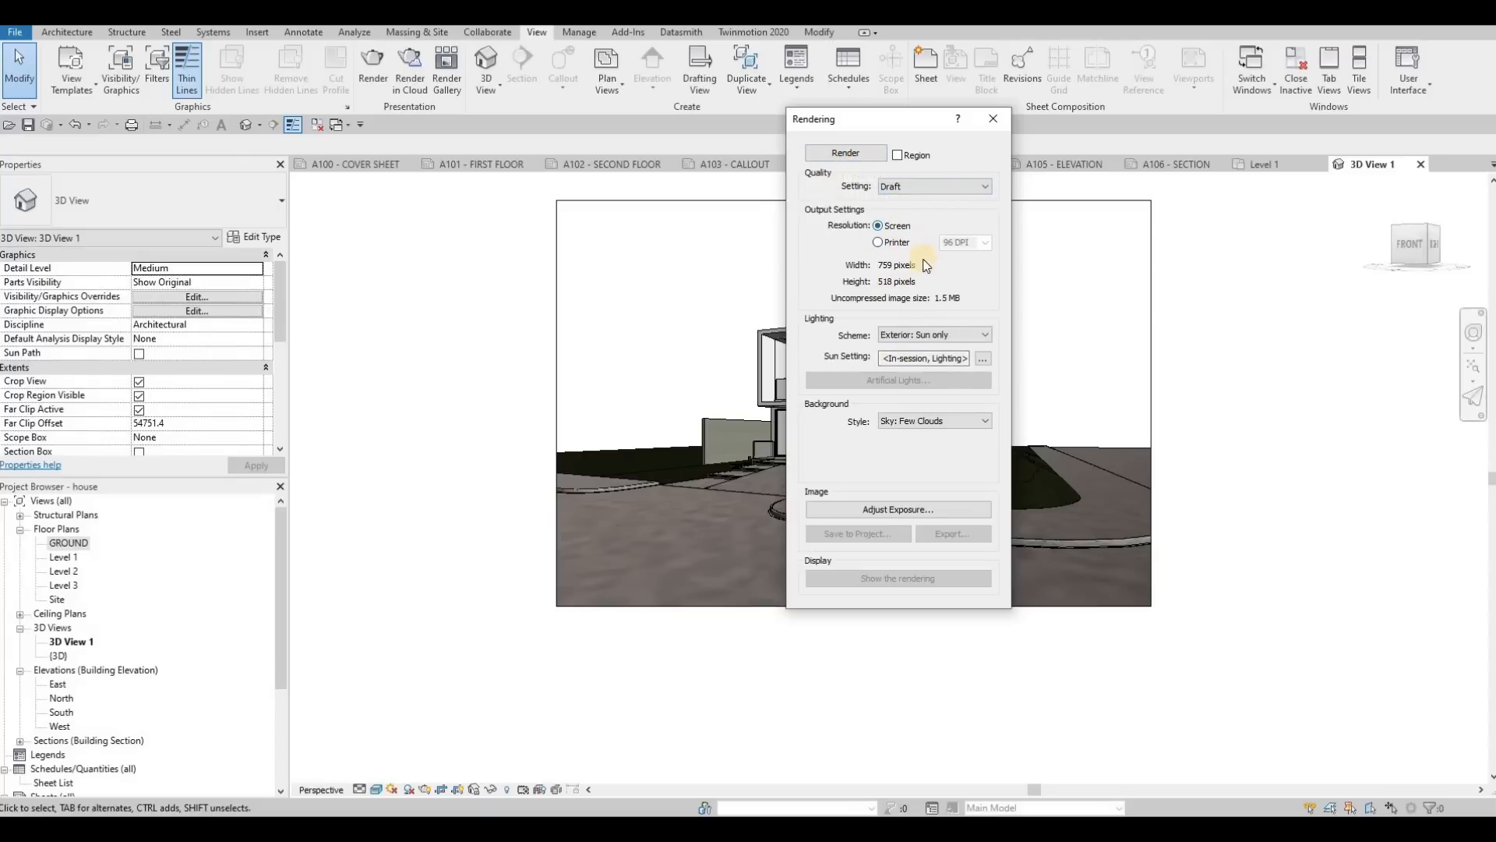
left_click(849, 152)
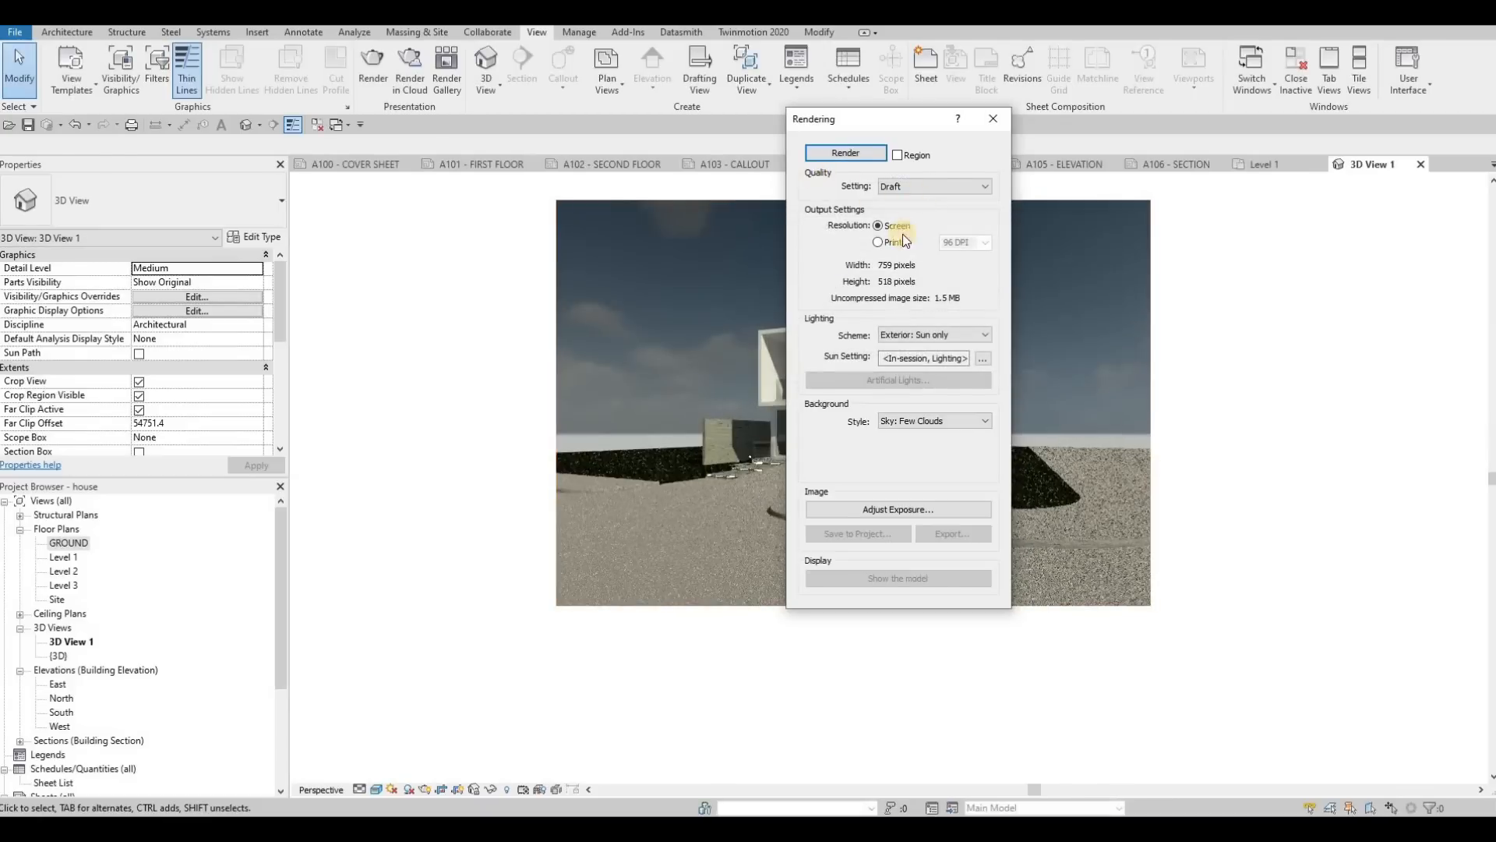
Step: Adjust the rendering's exposure to value 14.51, highlights 0.40, shadows 0.34, saturation 1.04 and white point 6768.5
left_click_drag(914, 121, 565, 139)
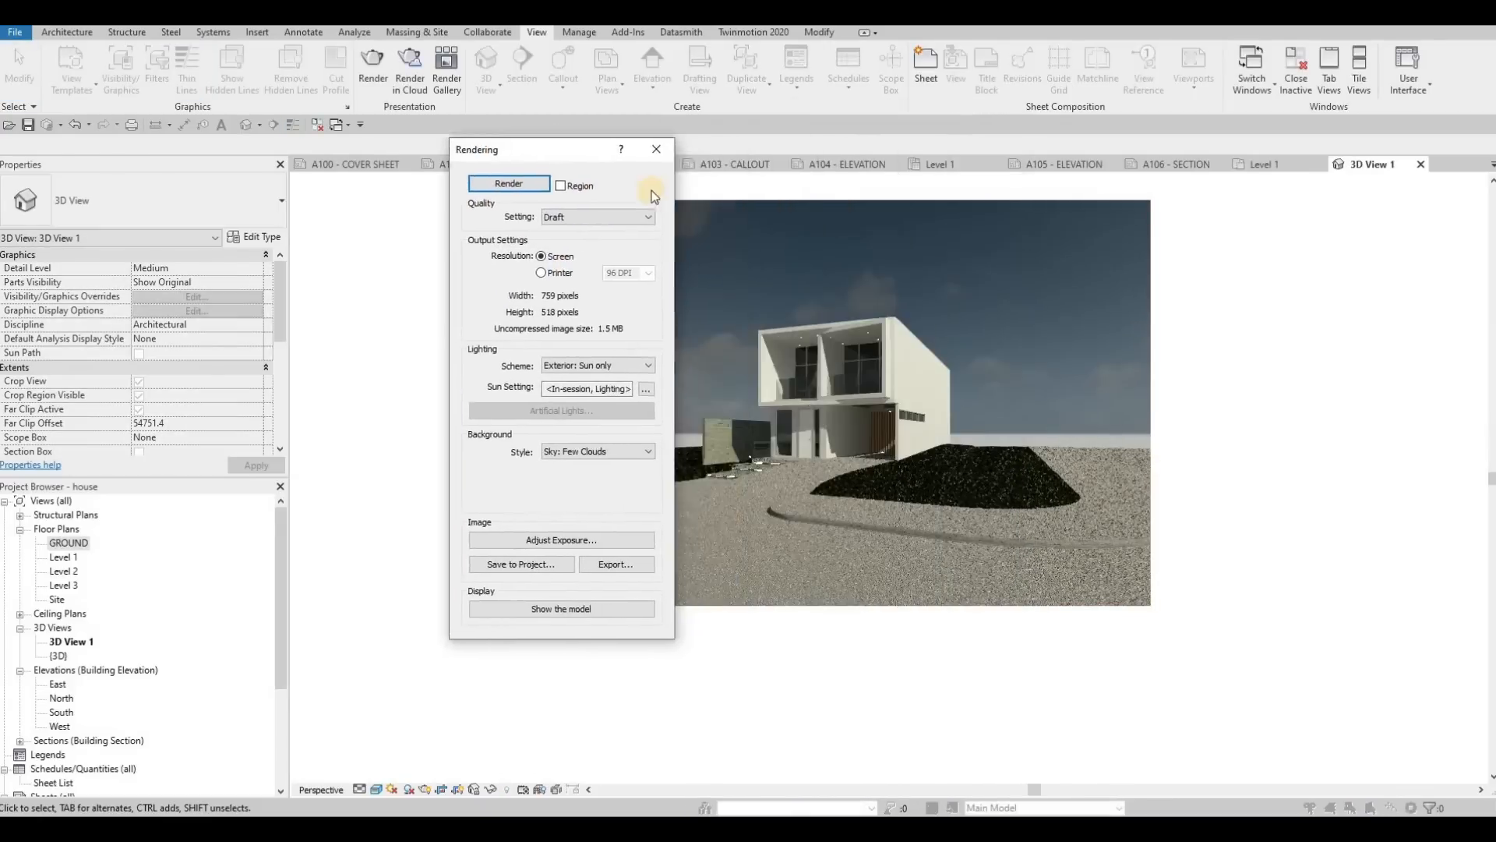
left_click(538, 528)
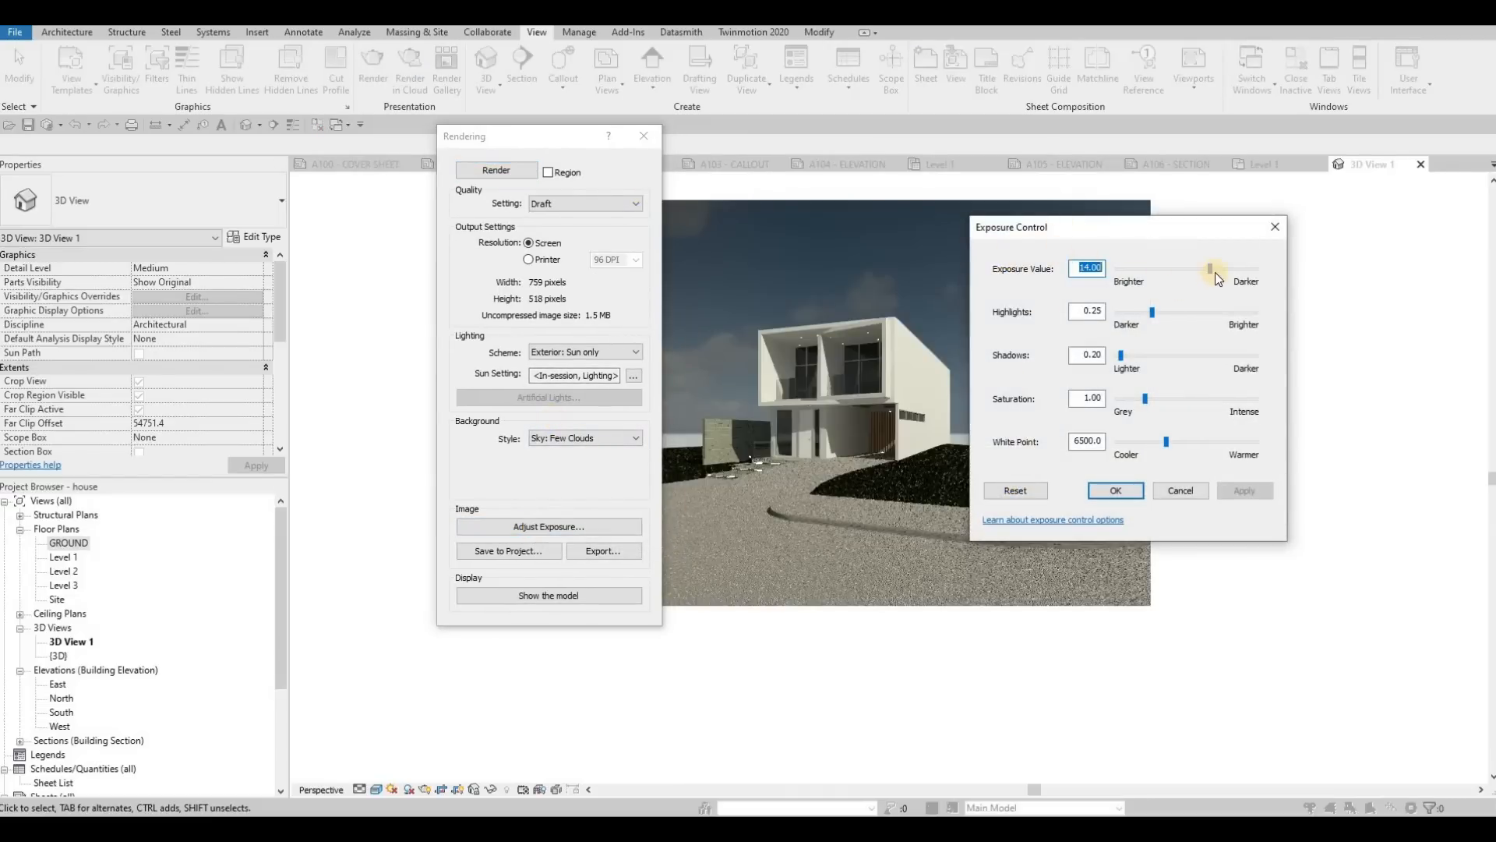
left_click_drag(1212, 268, 1216, 270)
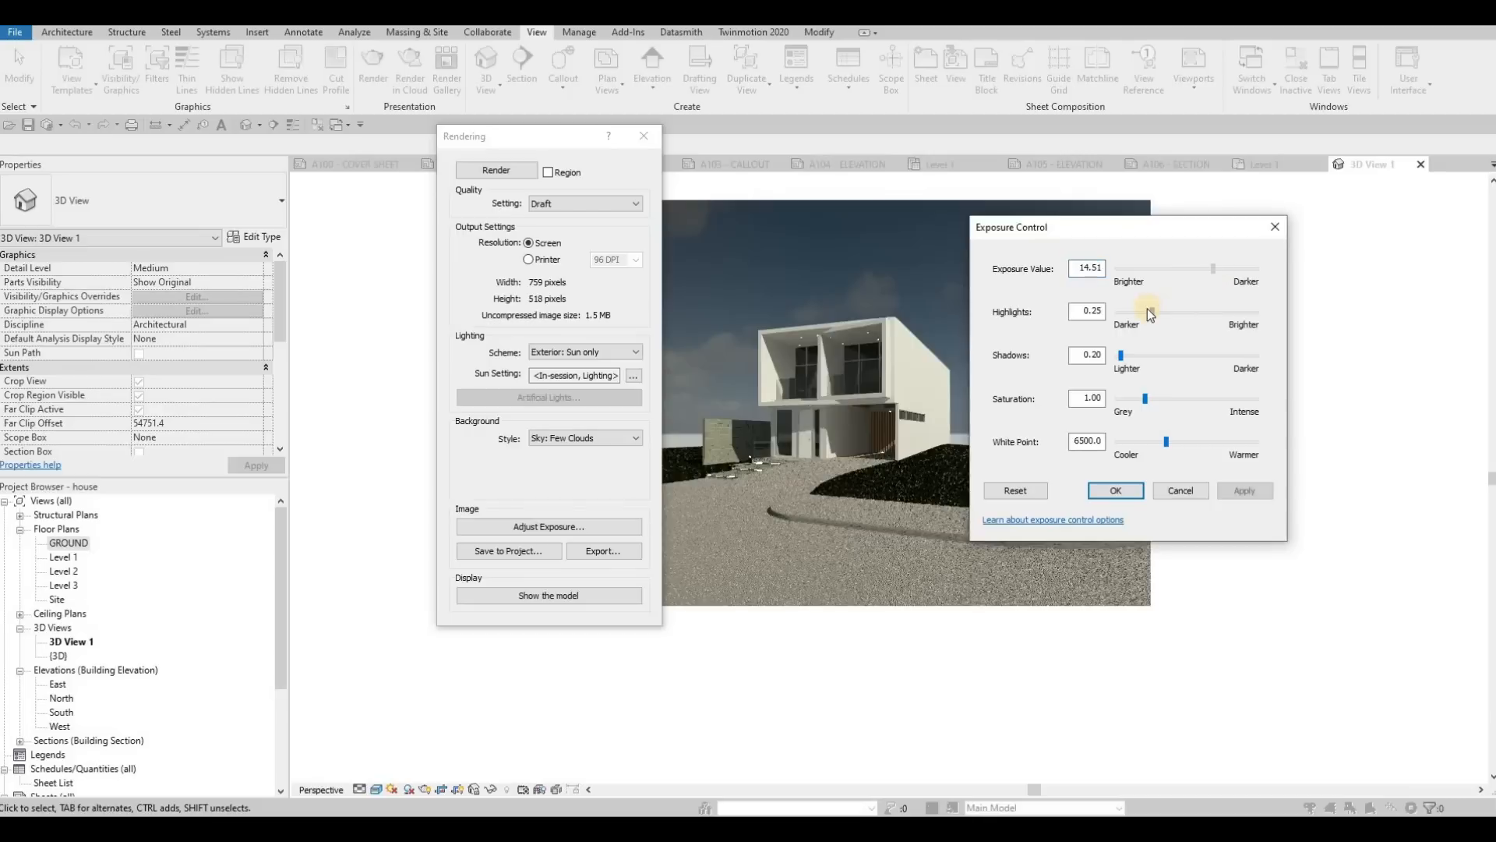
left_click_drag(1154, 312, 1175, 312)
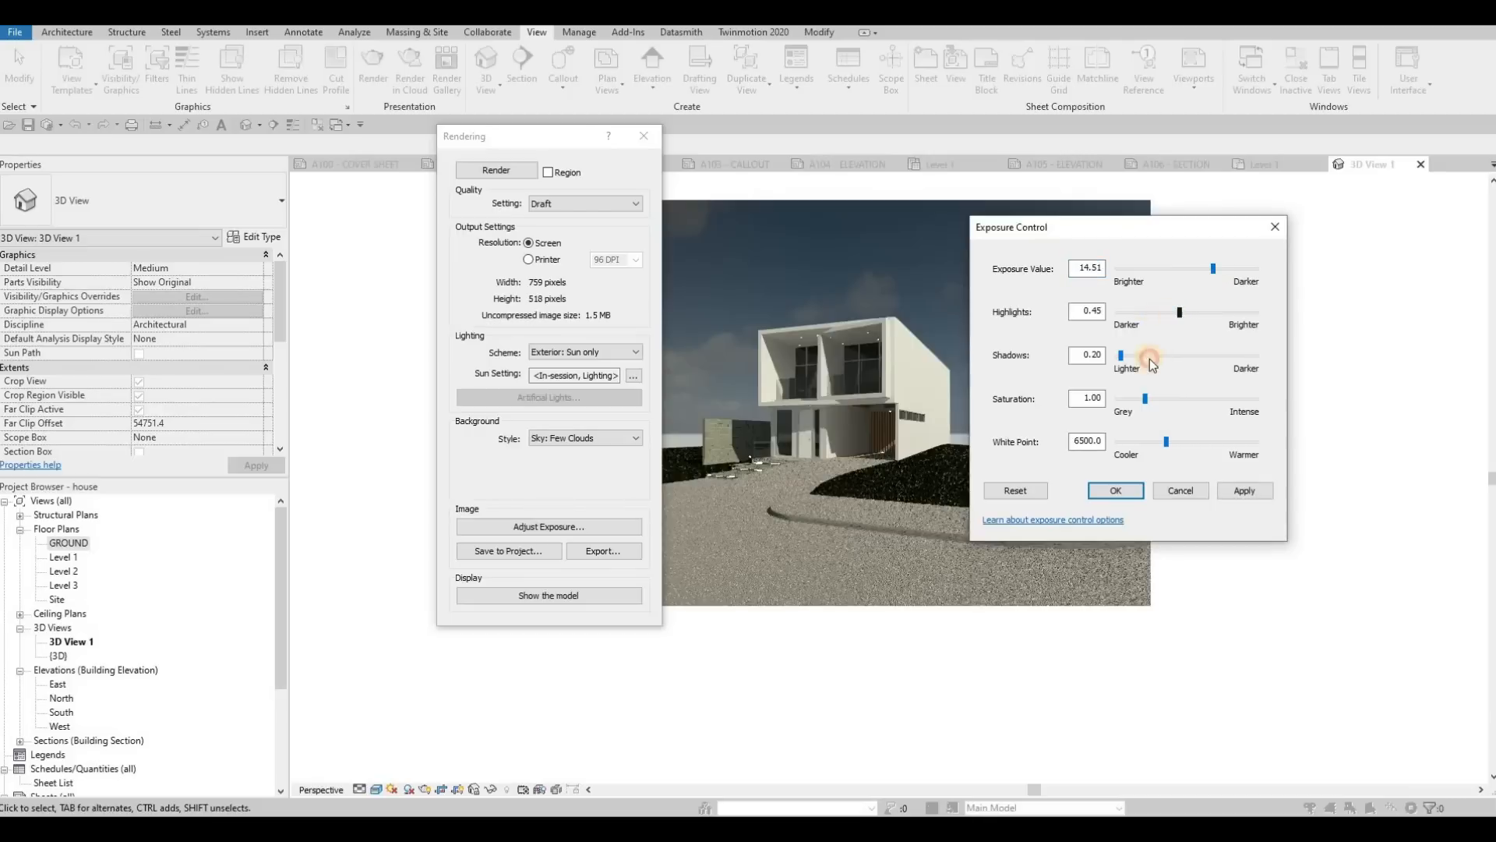
left_click_drag(1123, 356, 1171, 441)
left_click(1239, 493)
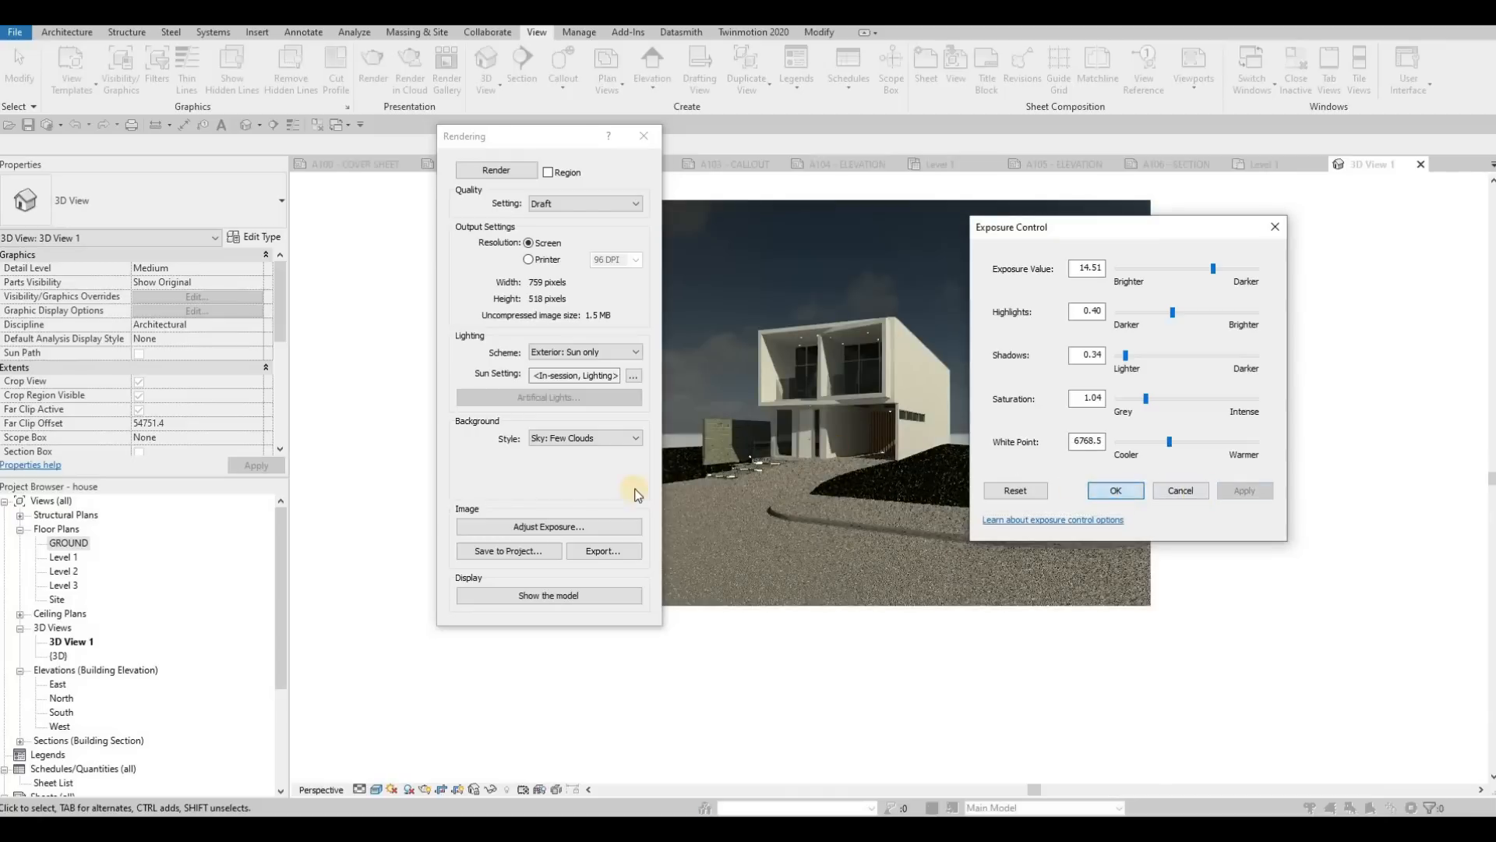
left_click(1122, 491)
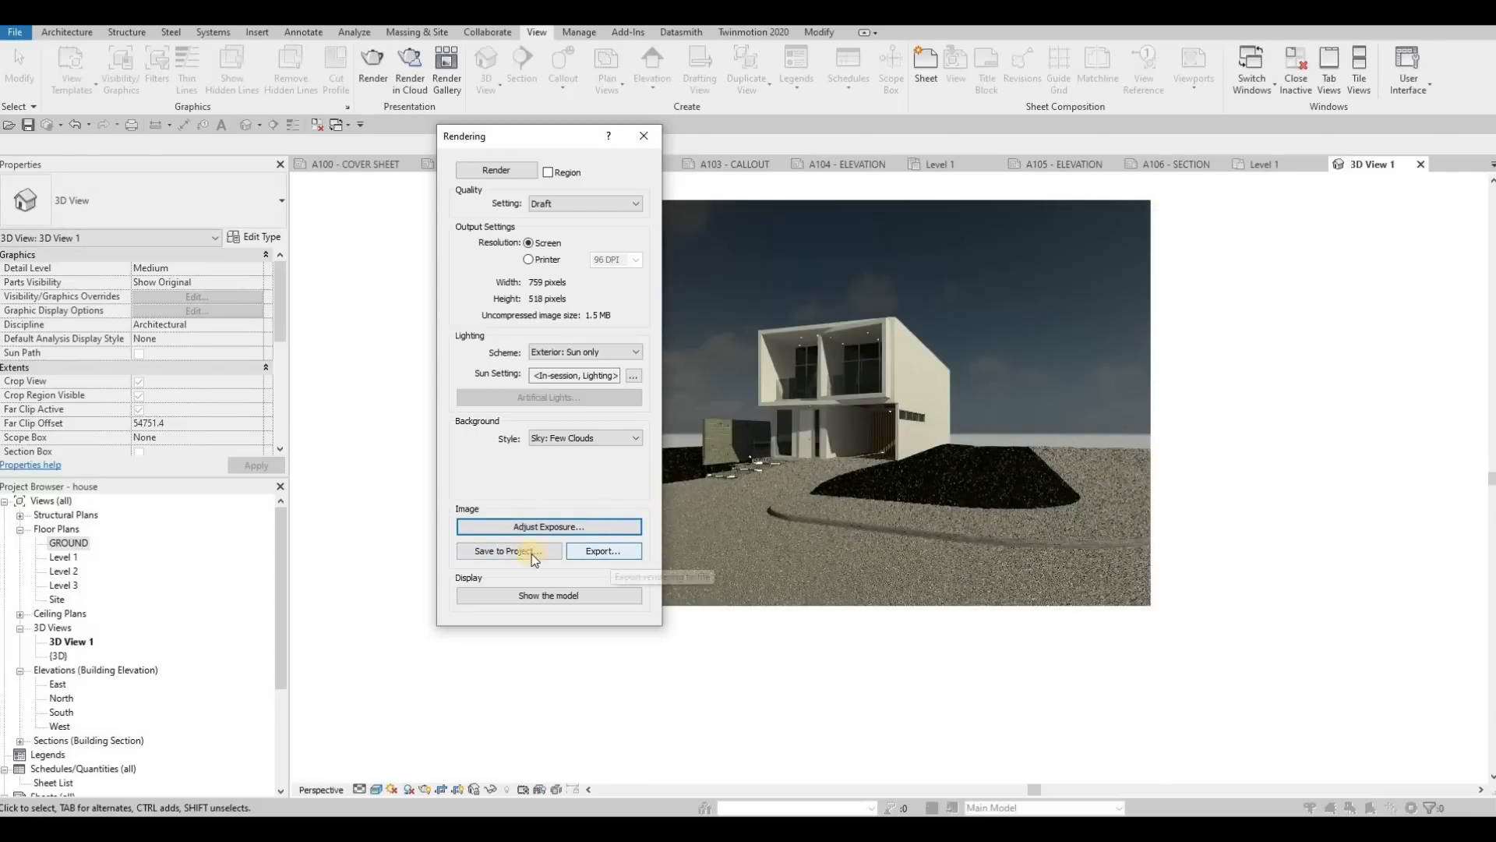
Step: Save the rendered image to the project as RENDERING 1 and close the rendering settings
left_click(483, 552)
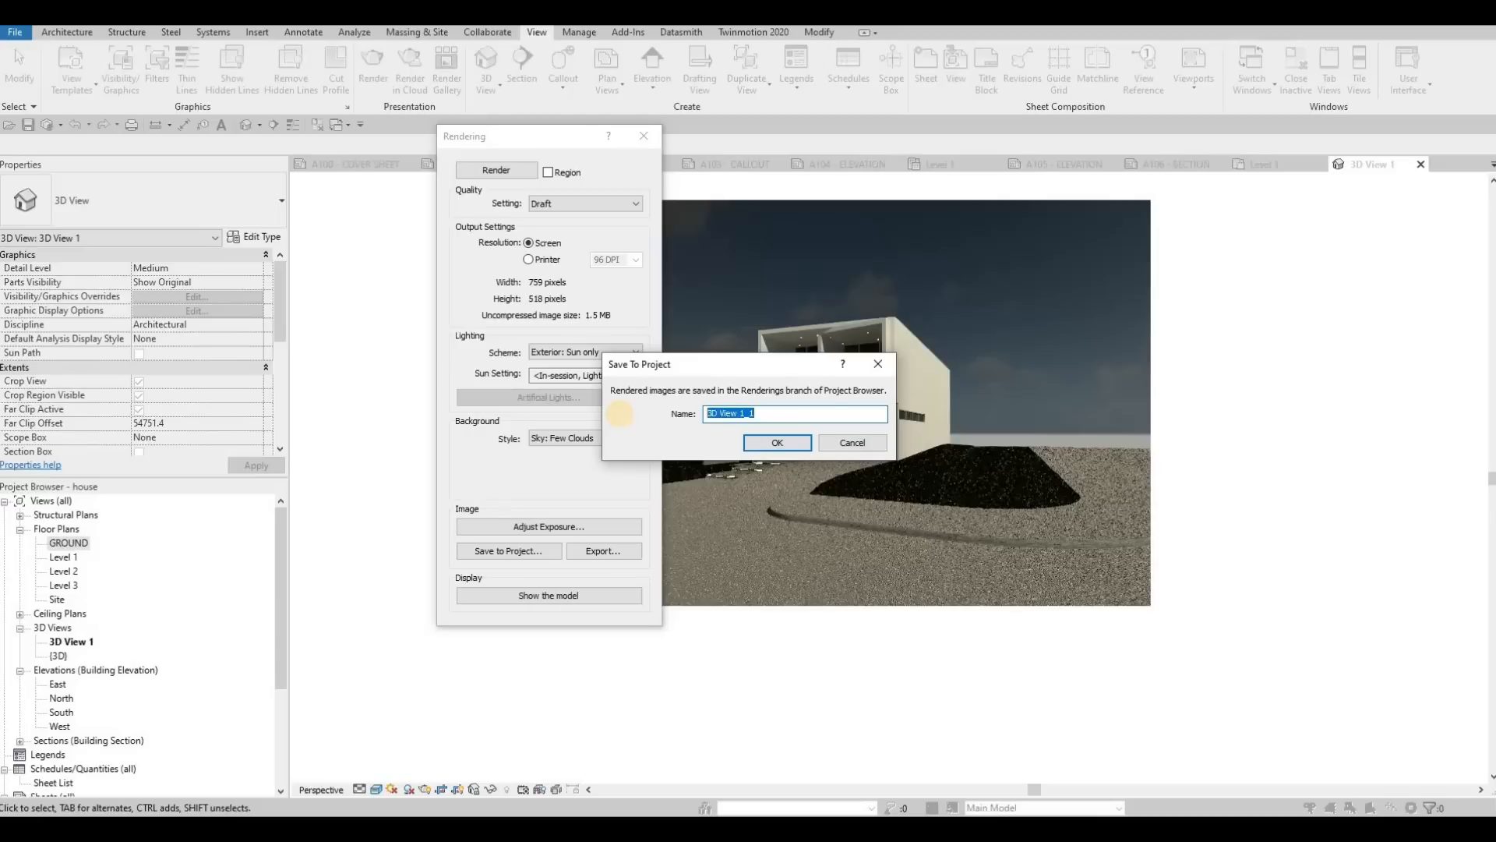
type("RENDERING")
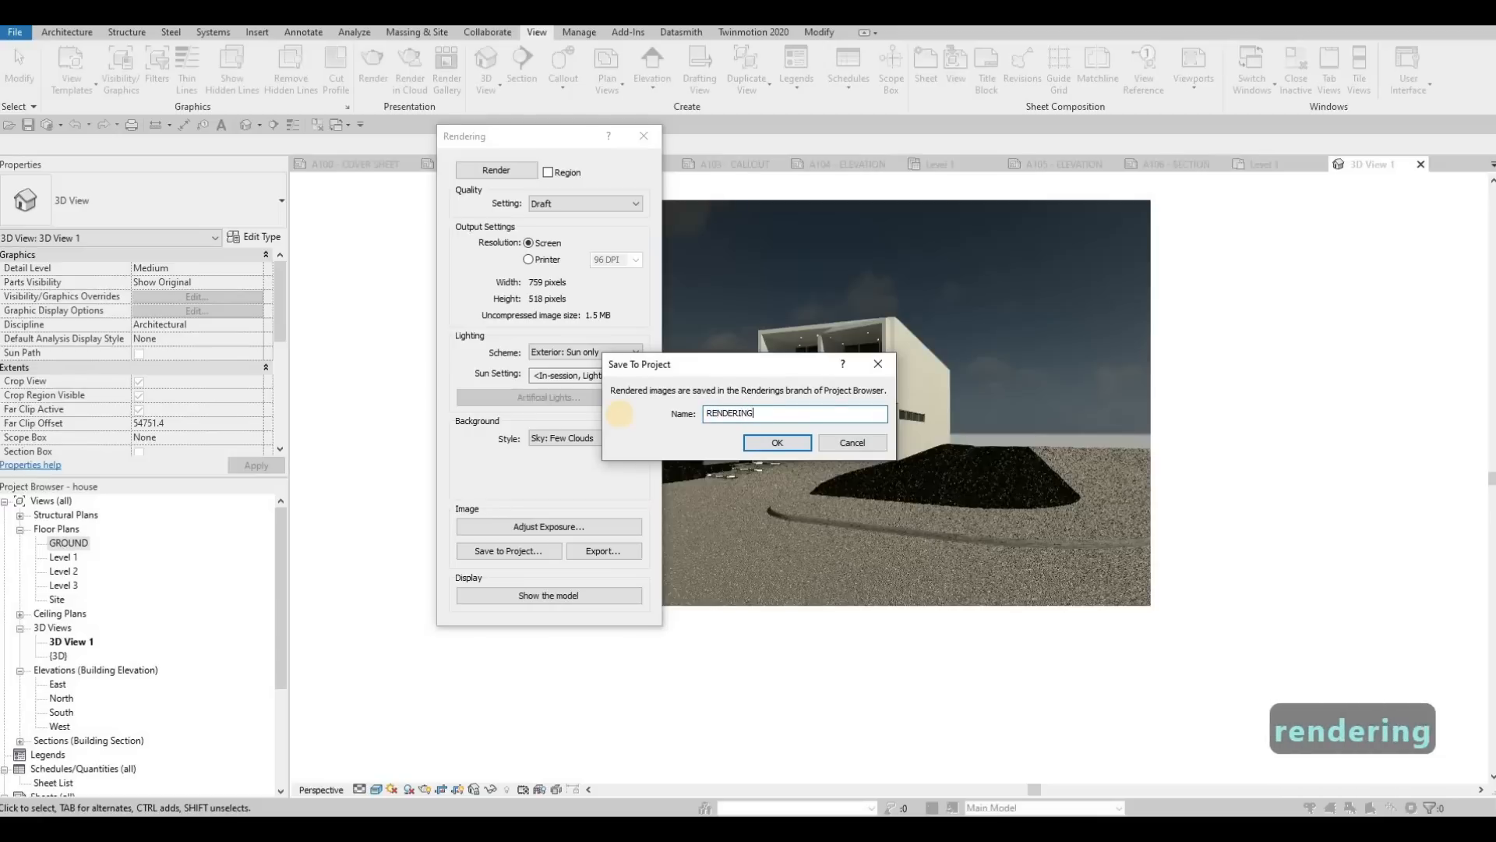
type(" 1")
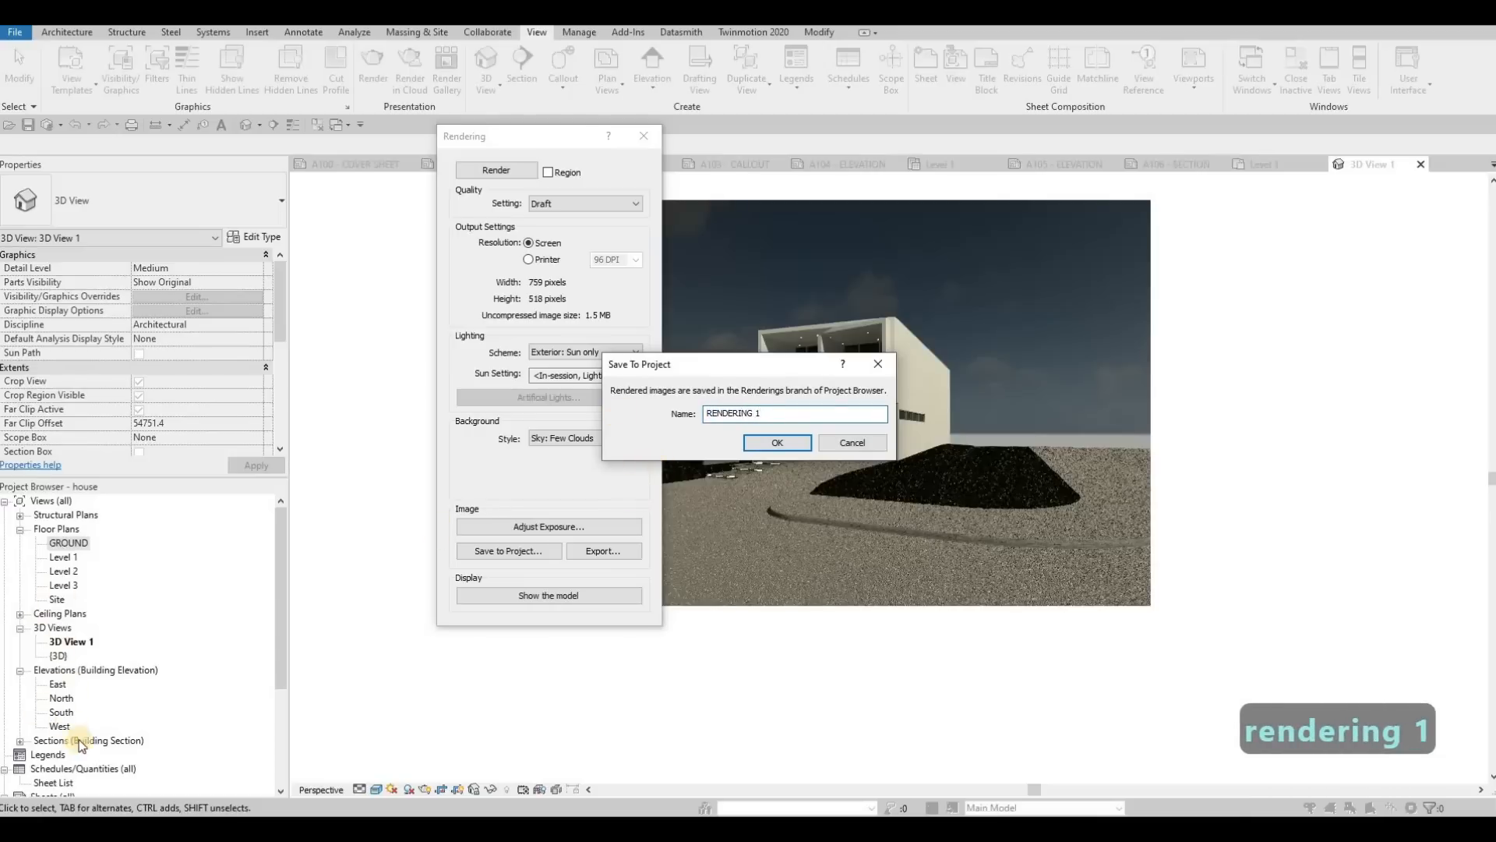
key("Return")
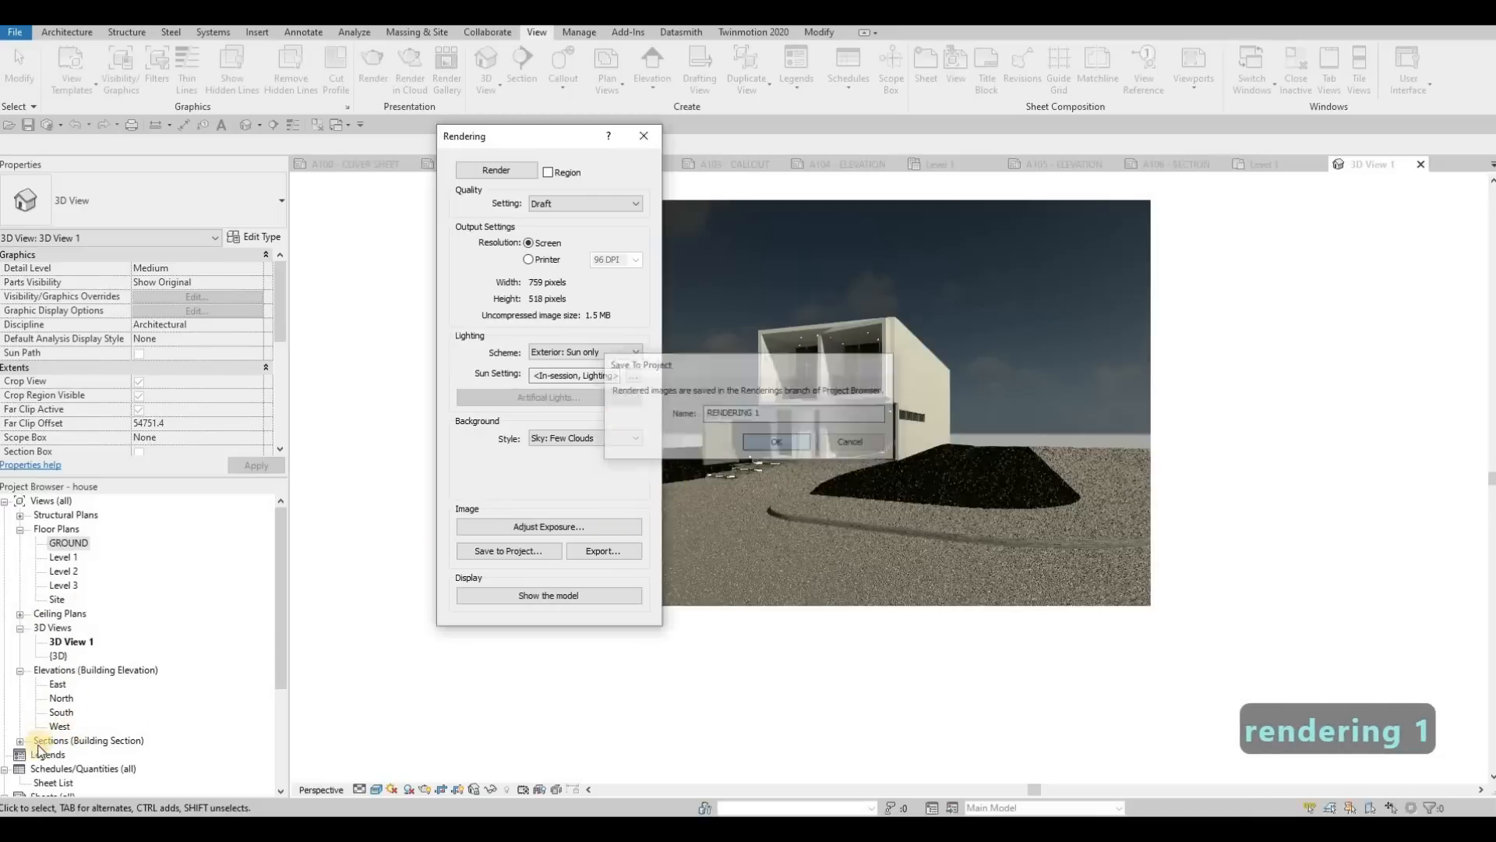
left_click(20, 727)
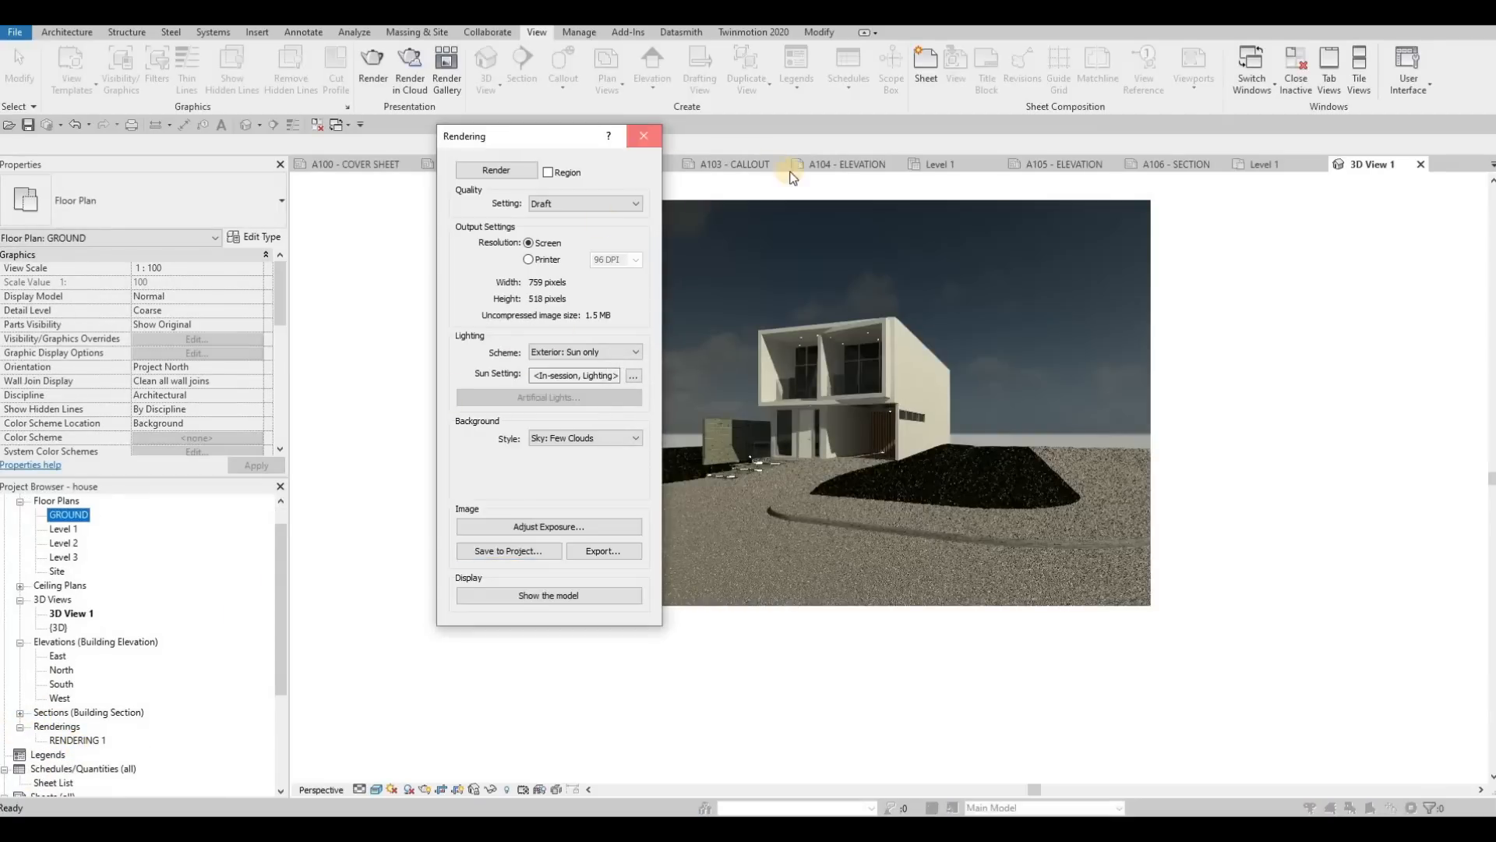
left_click(646, 137)
Step: Place RENDERING 1 in the upper left of the A100 - COVER SHEET and set its viewport type to No Title
left_click(449, 168)
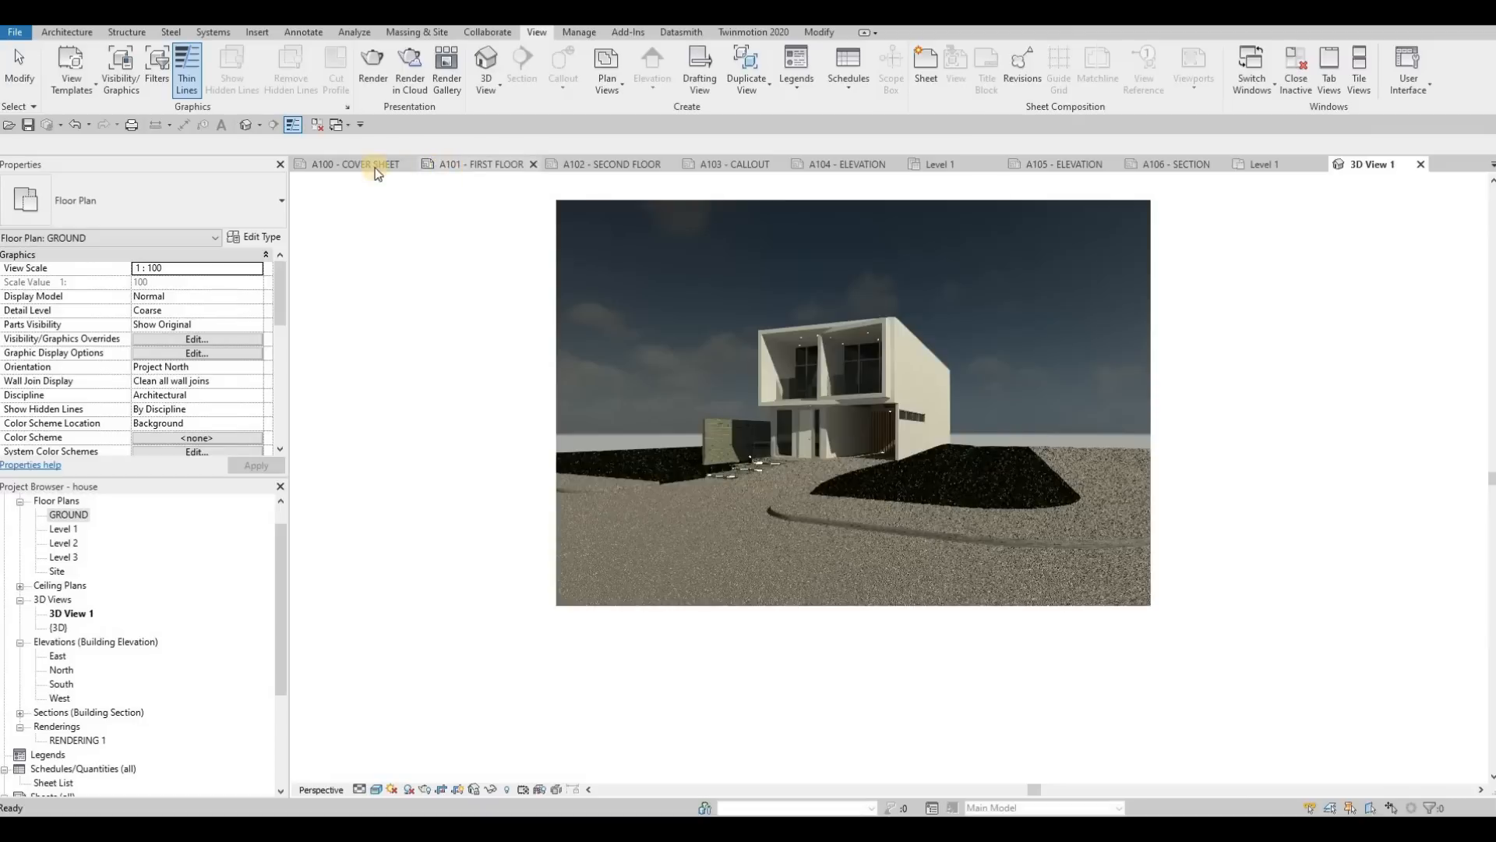
left_click(361, 165)
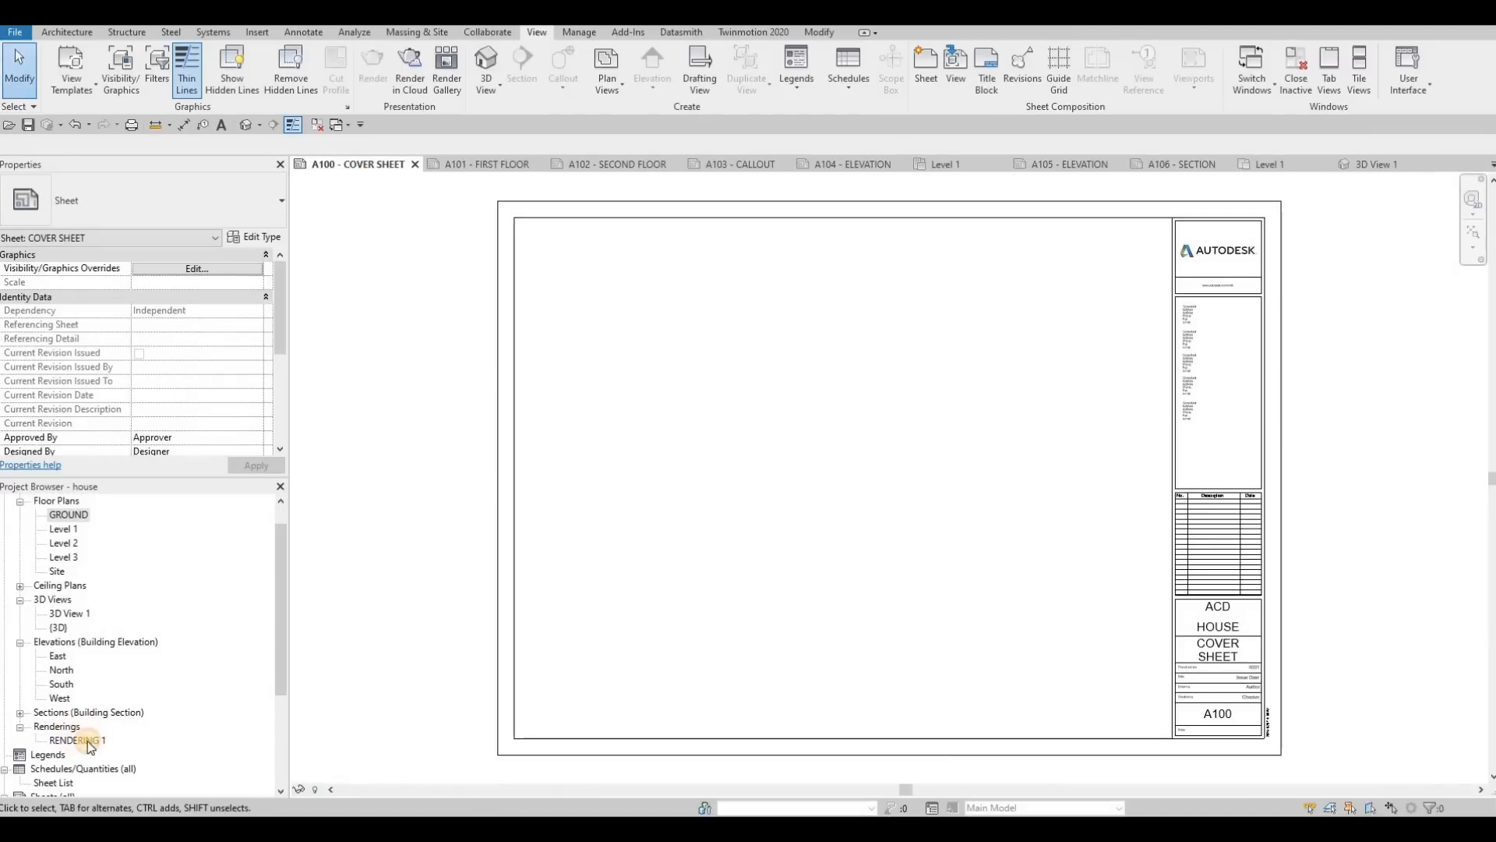
left_click_drag(74, 743, 655, 328)
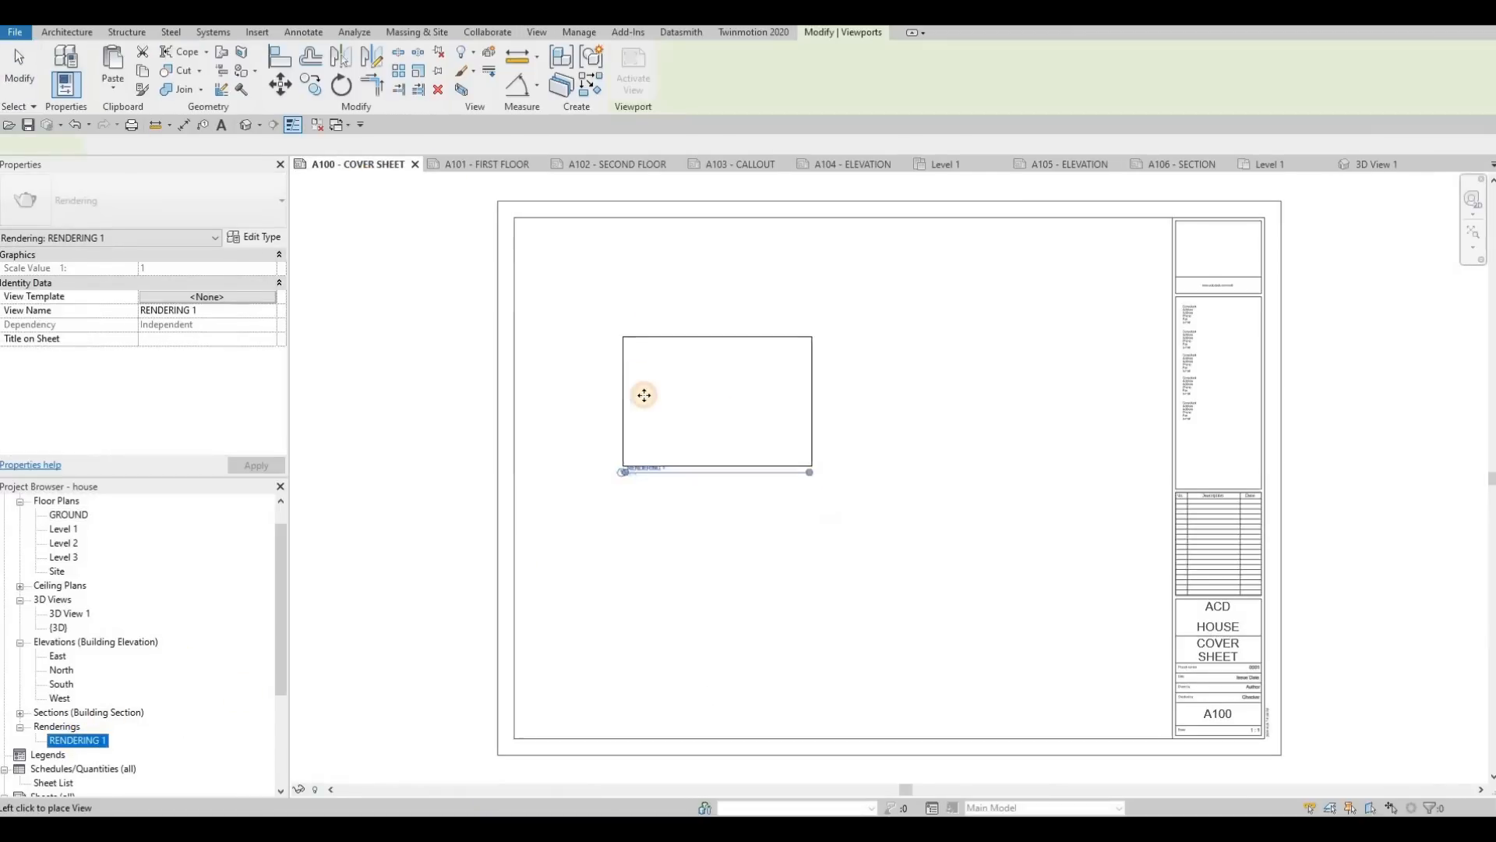
left_click(598, 344)
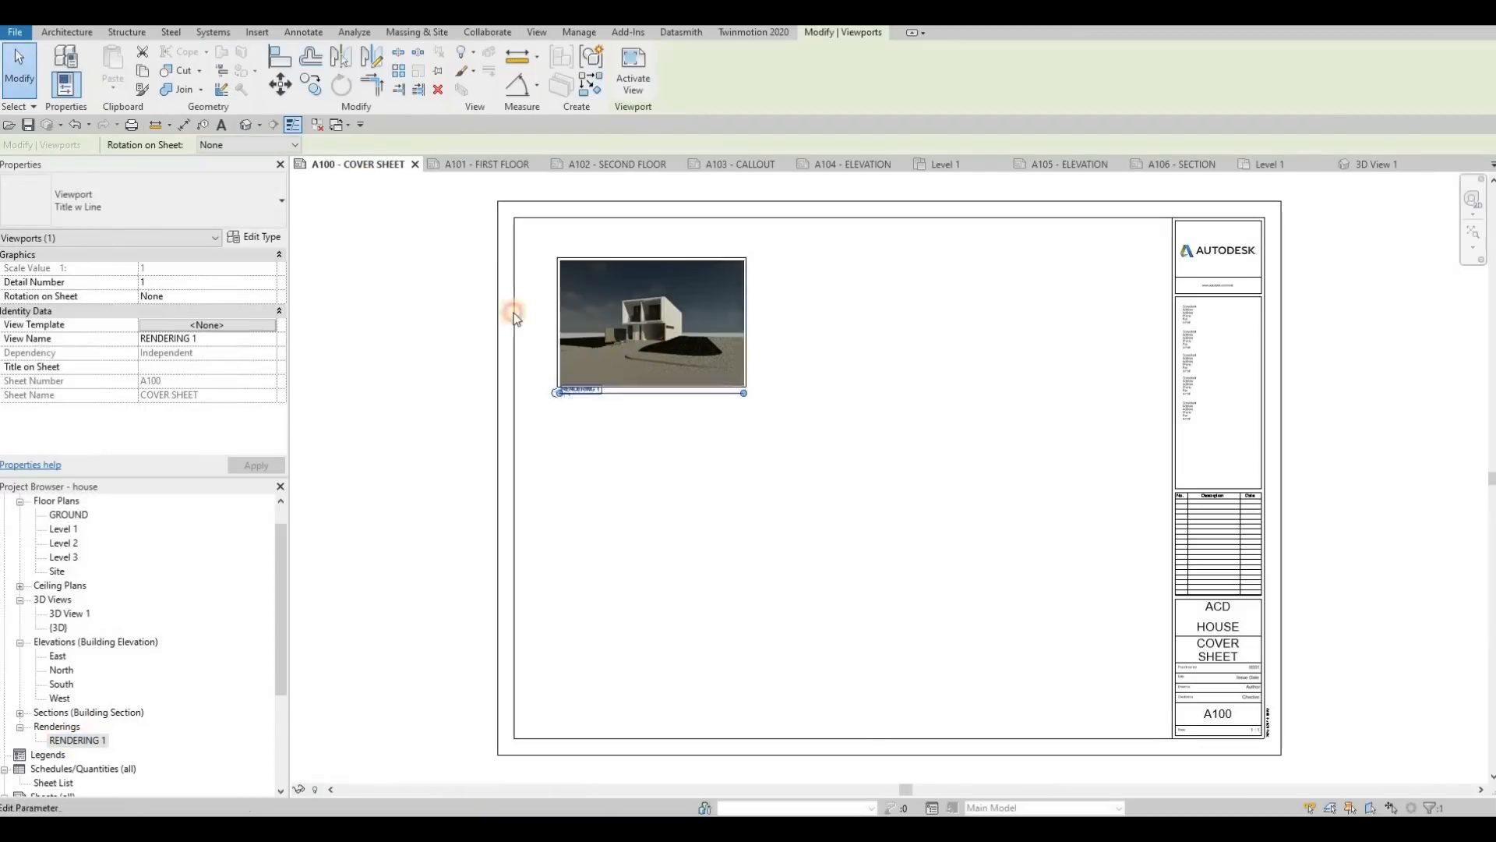
left_click(156, 206)
left_click(119, 278)
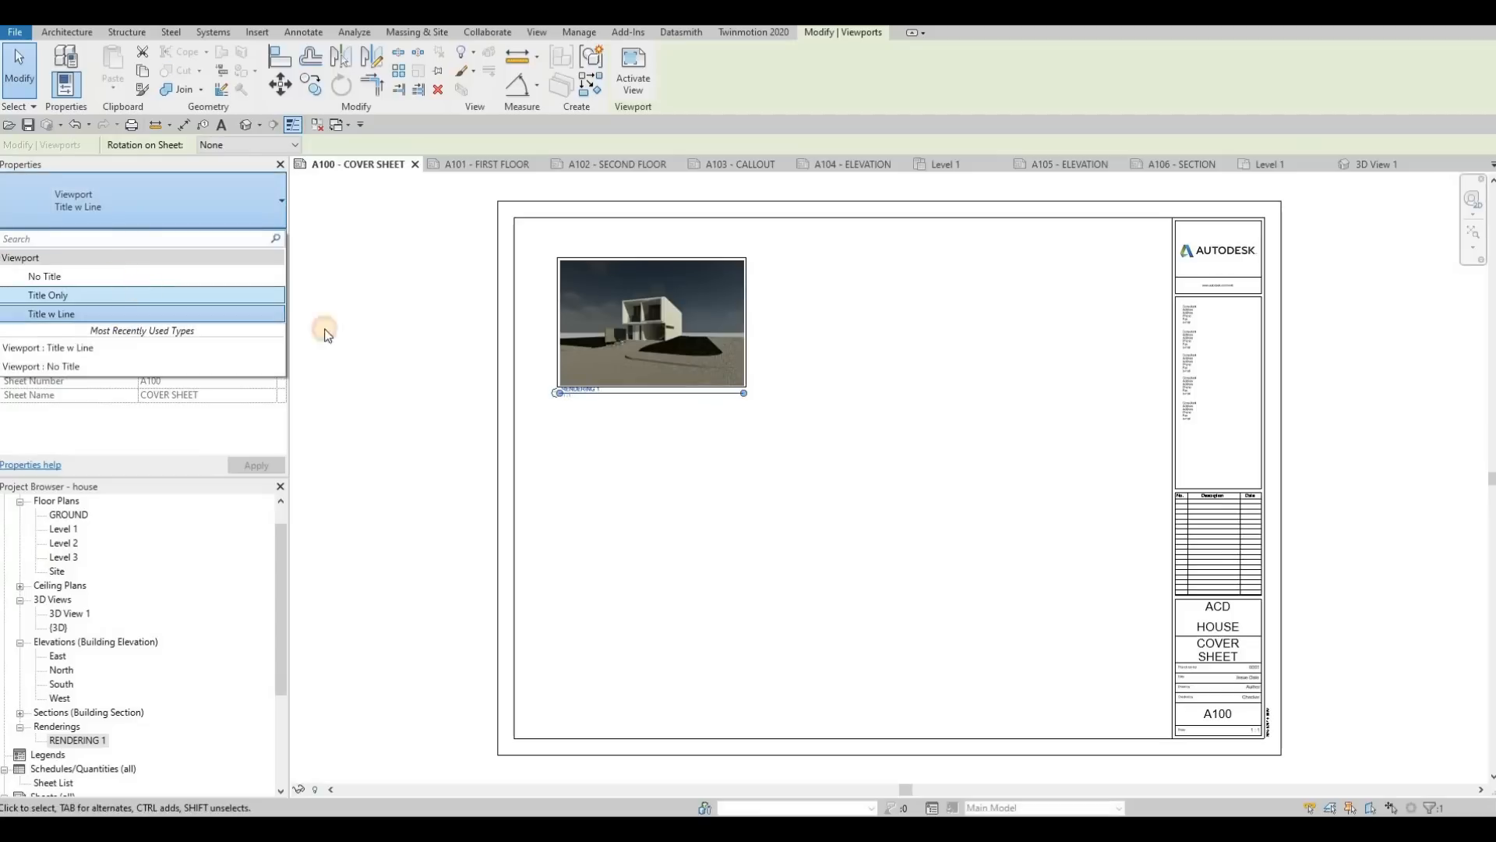
Step: Activate the rendering's viewport, enlarge the image proportionally to about 707 by 482, and fit it into the cover sheet's upper-left corner
left_click_drag(624, 349, 654, 355)
double_click(654, 355)
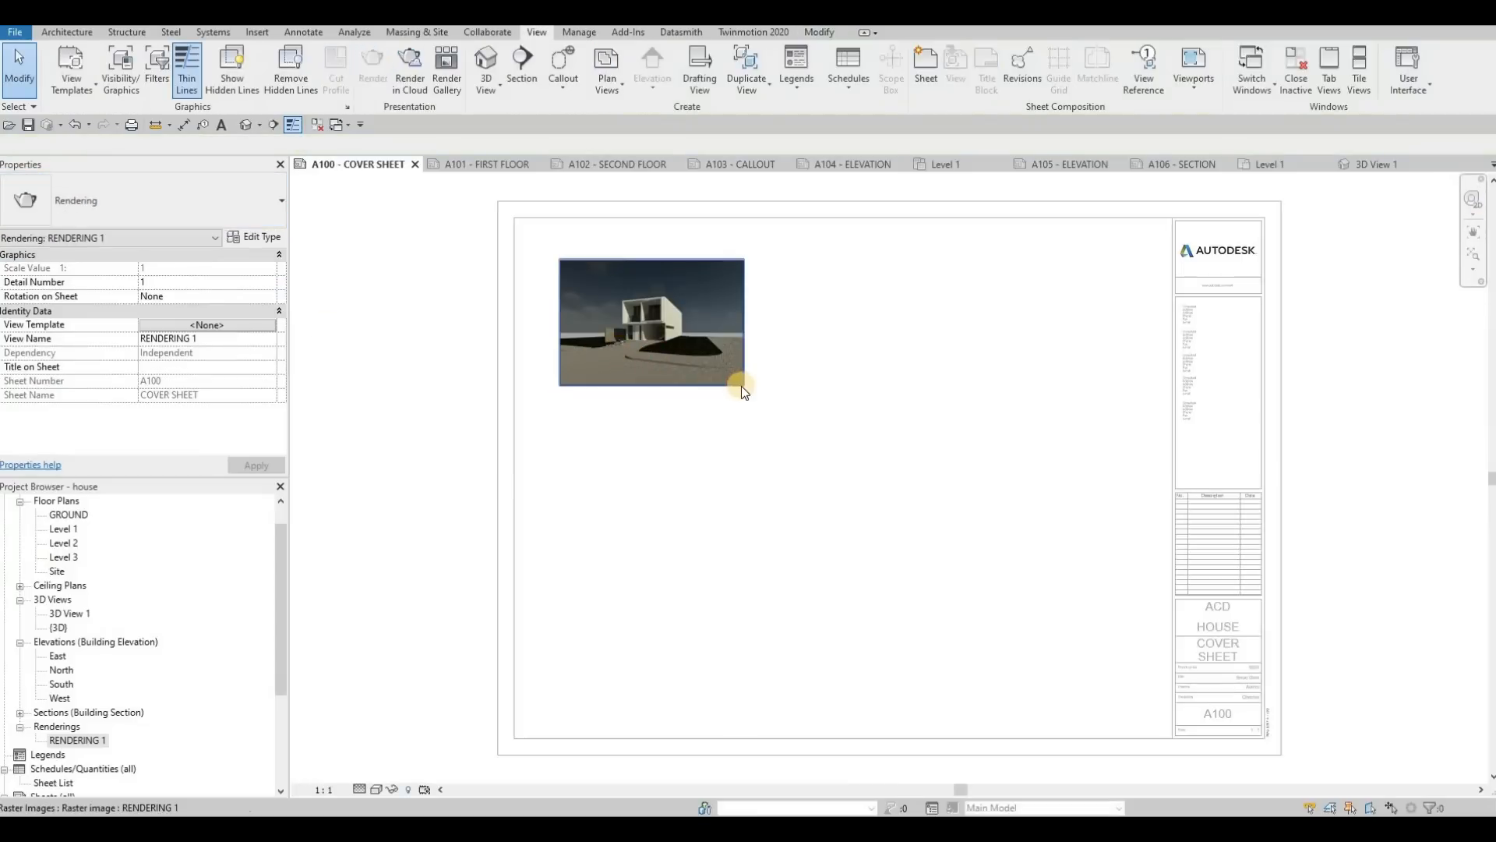
left_click(741, 386)
left_click_drag(743, 385, 1013, 569)
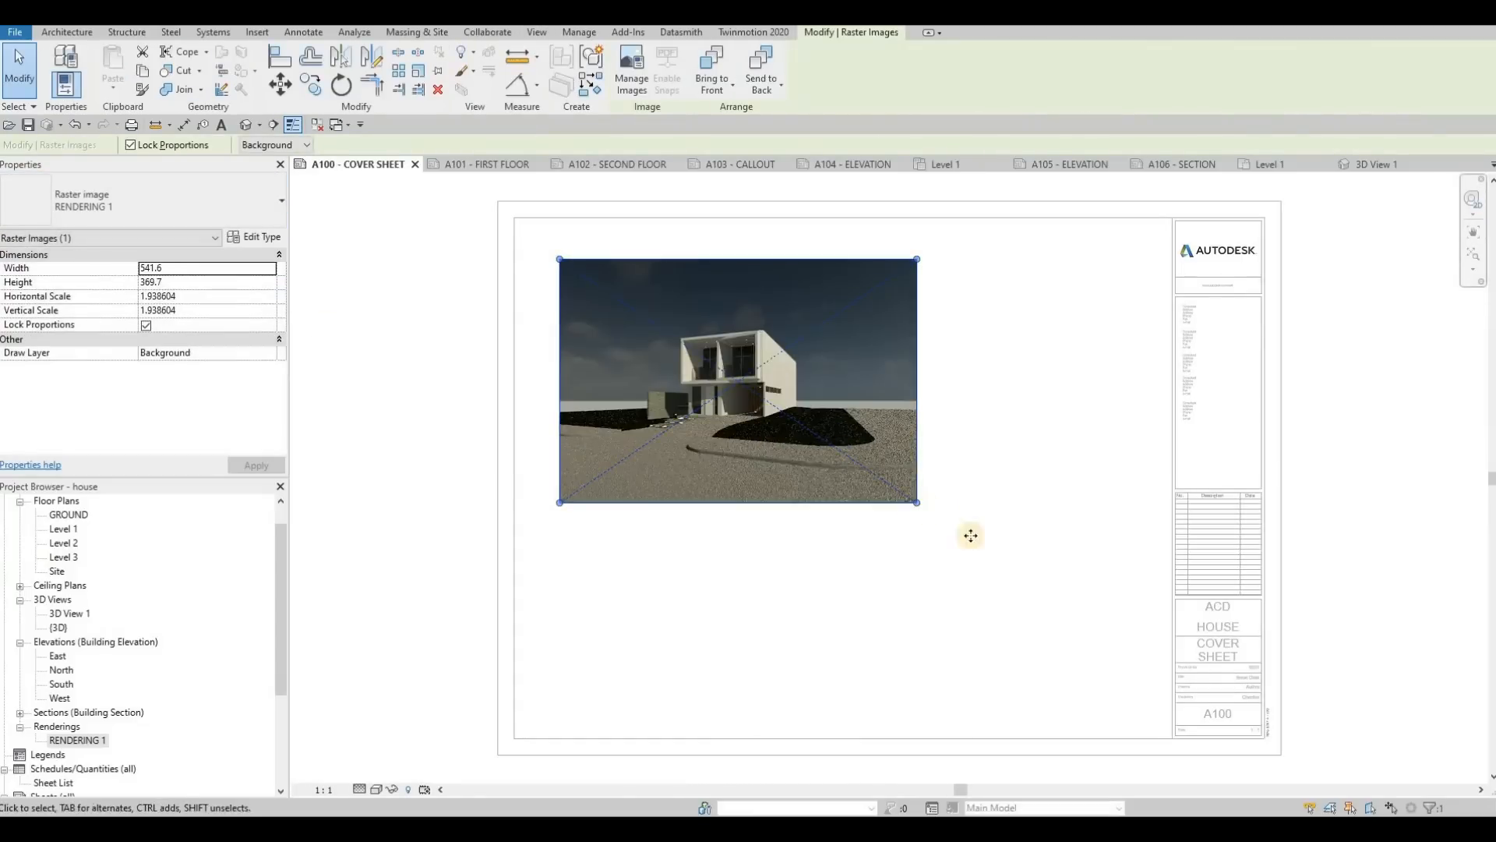
left_click_drag(893, 490, 995, 554)
double_click(418, 418)
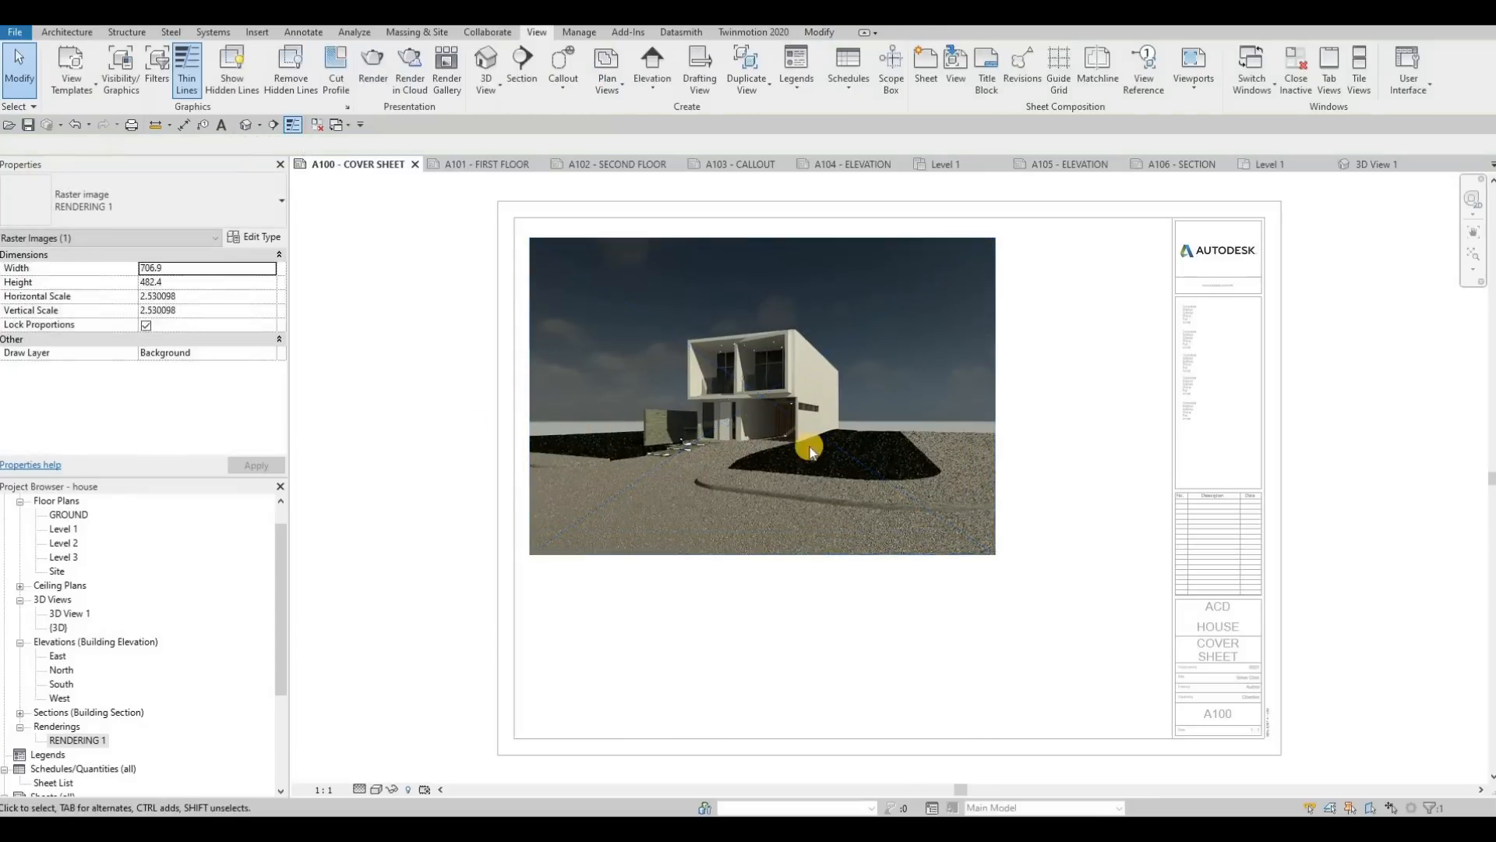
middle_click_drag(1003, 429, 914, 442)
key("Escape")
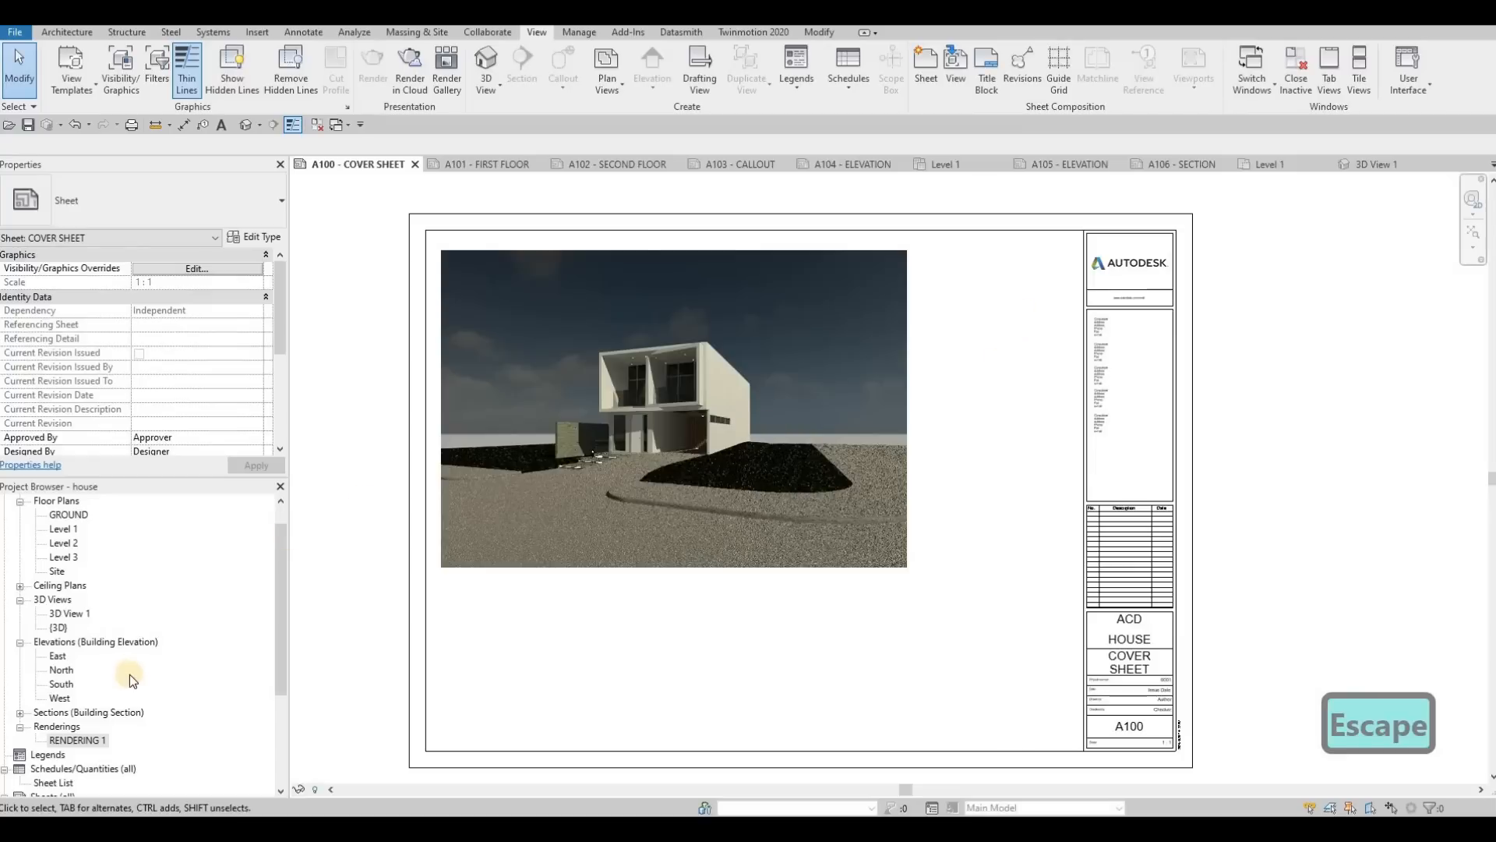
Step: Create a new sheet list schedule with the fields Sheet Number and Sheet Name, in that order
scroll(39, 748, "down", 1)
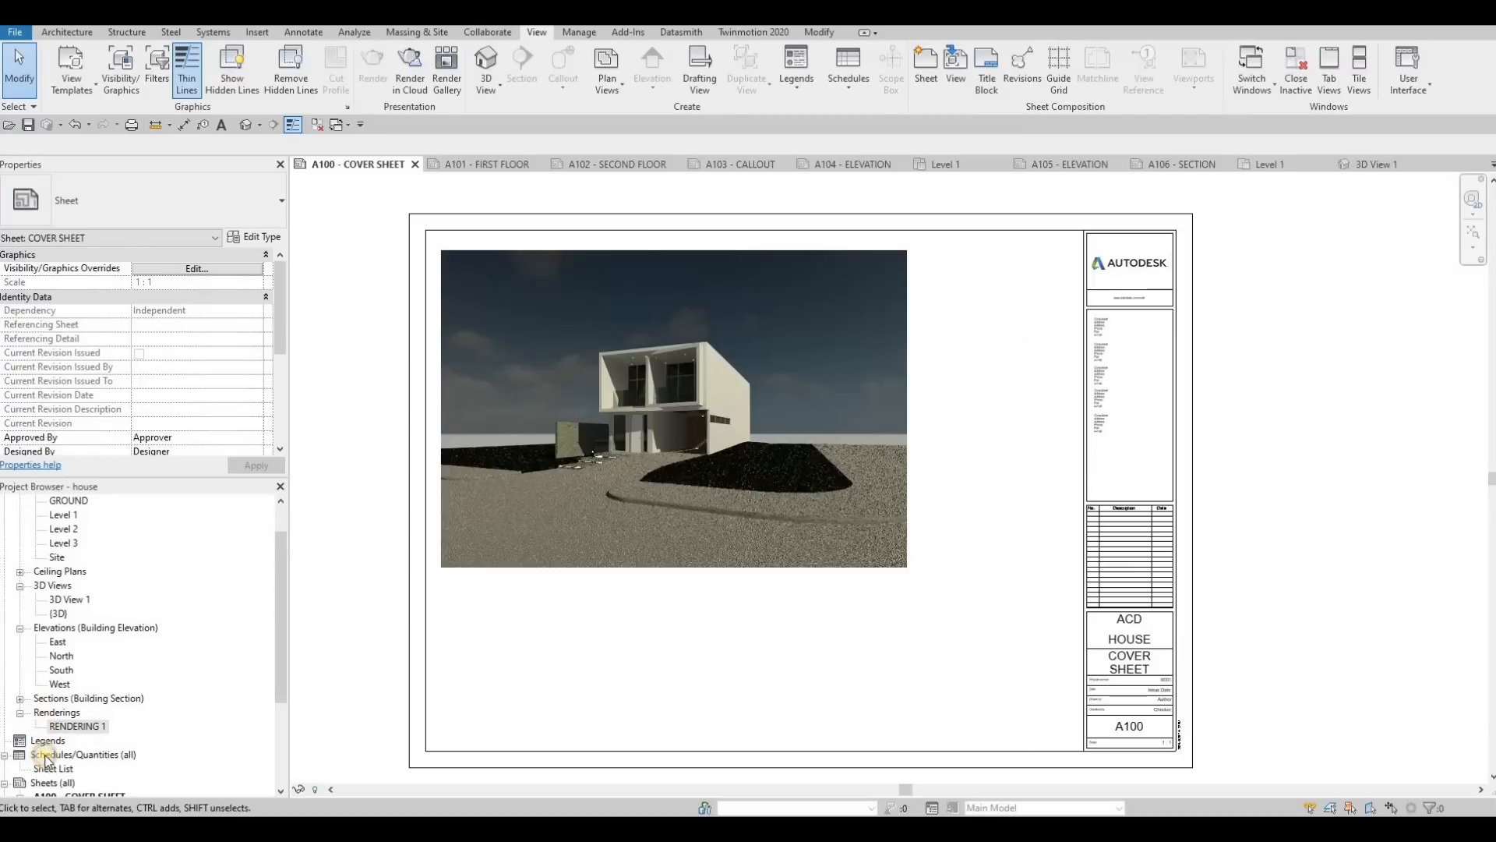
right_click(45, 756)
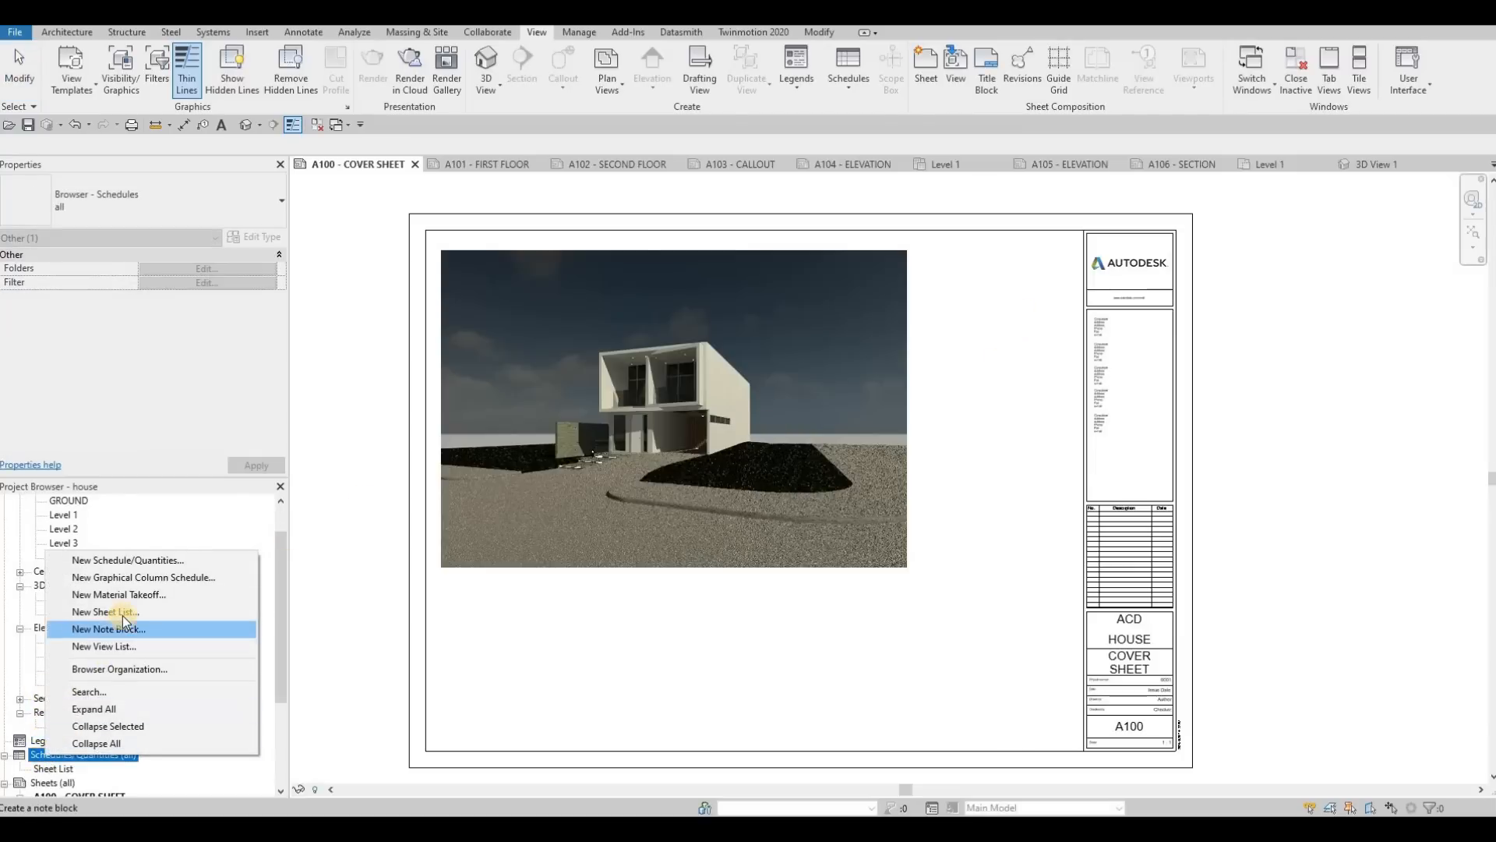
left_click(125, 620)
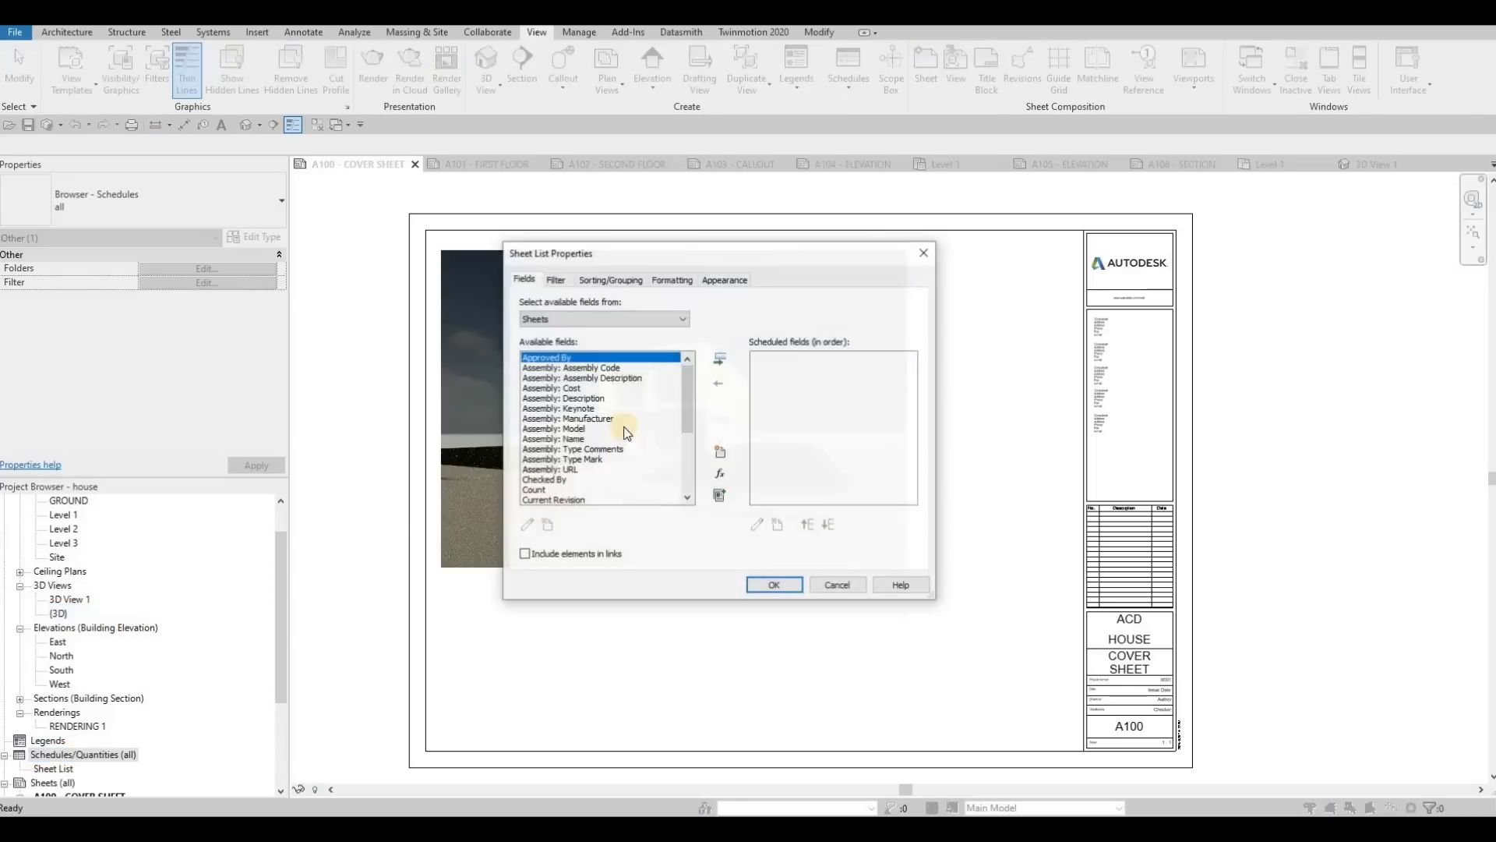
scroll(577, 499, "down", 5)
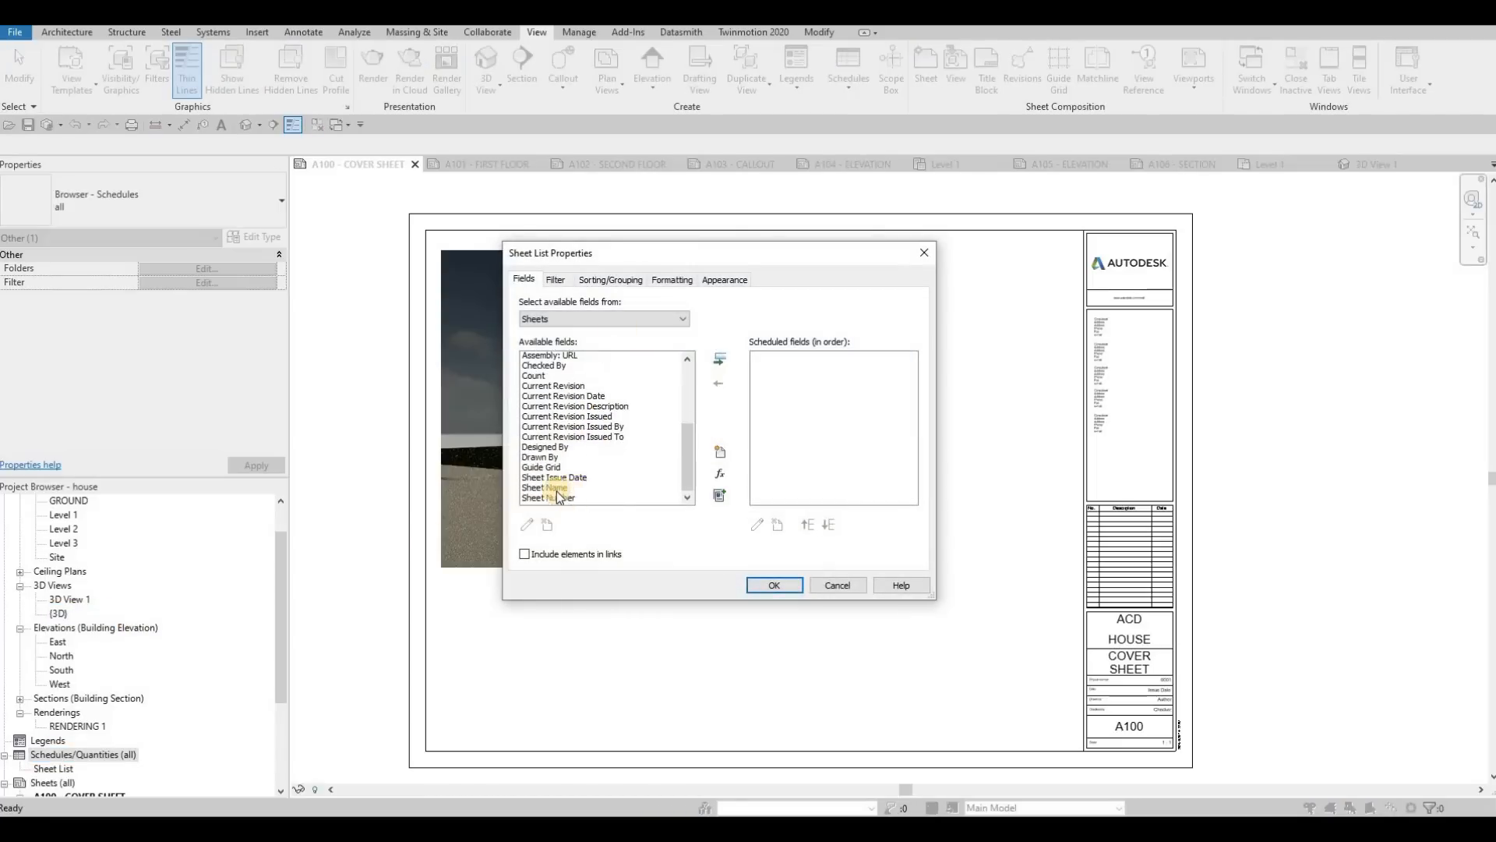
left_click(561, 493)
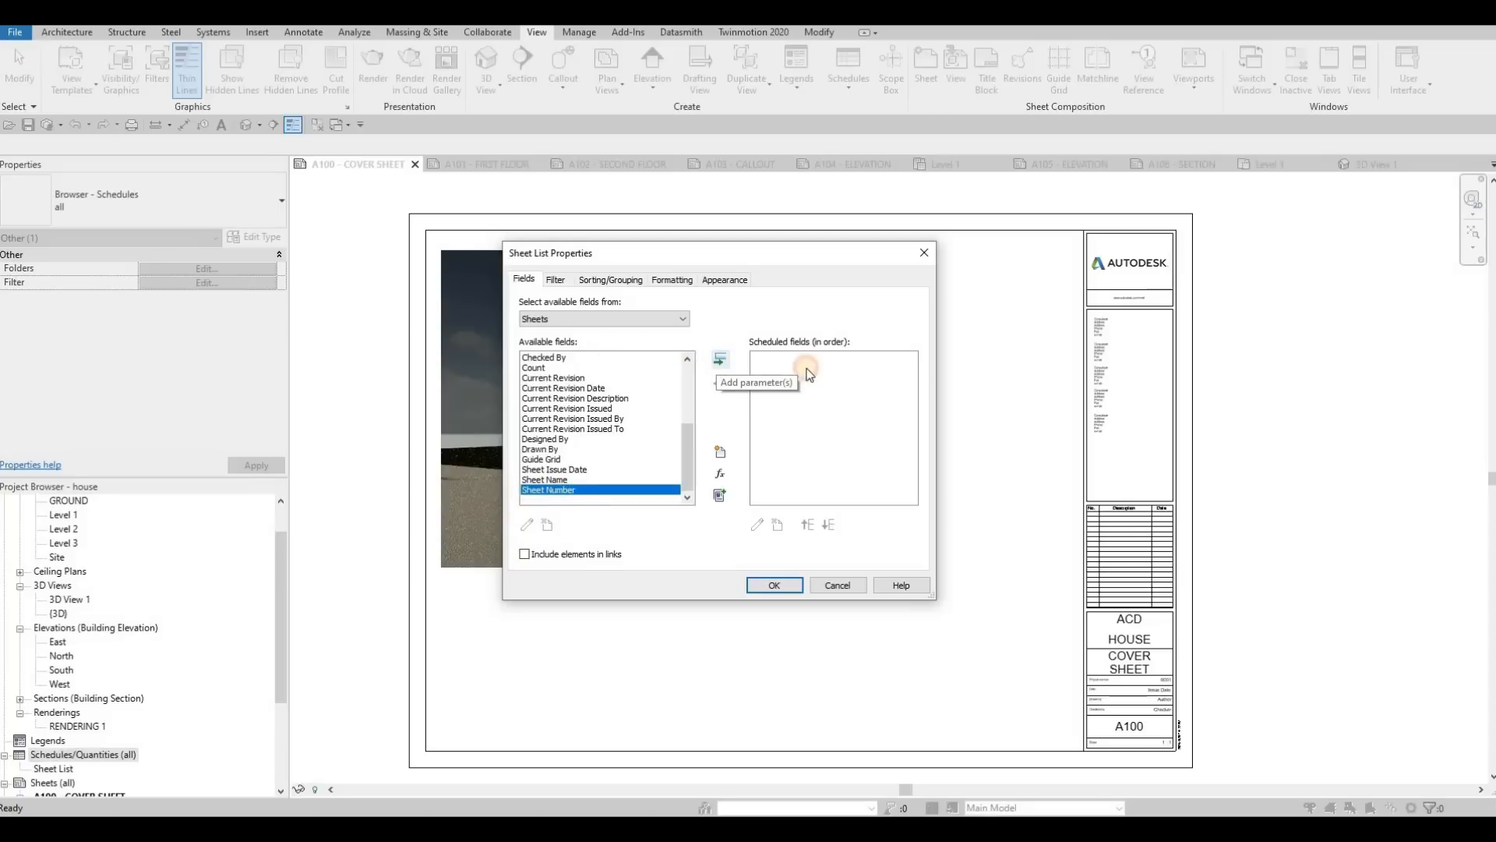
left_click(719, 362)
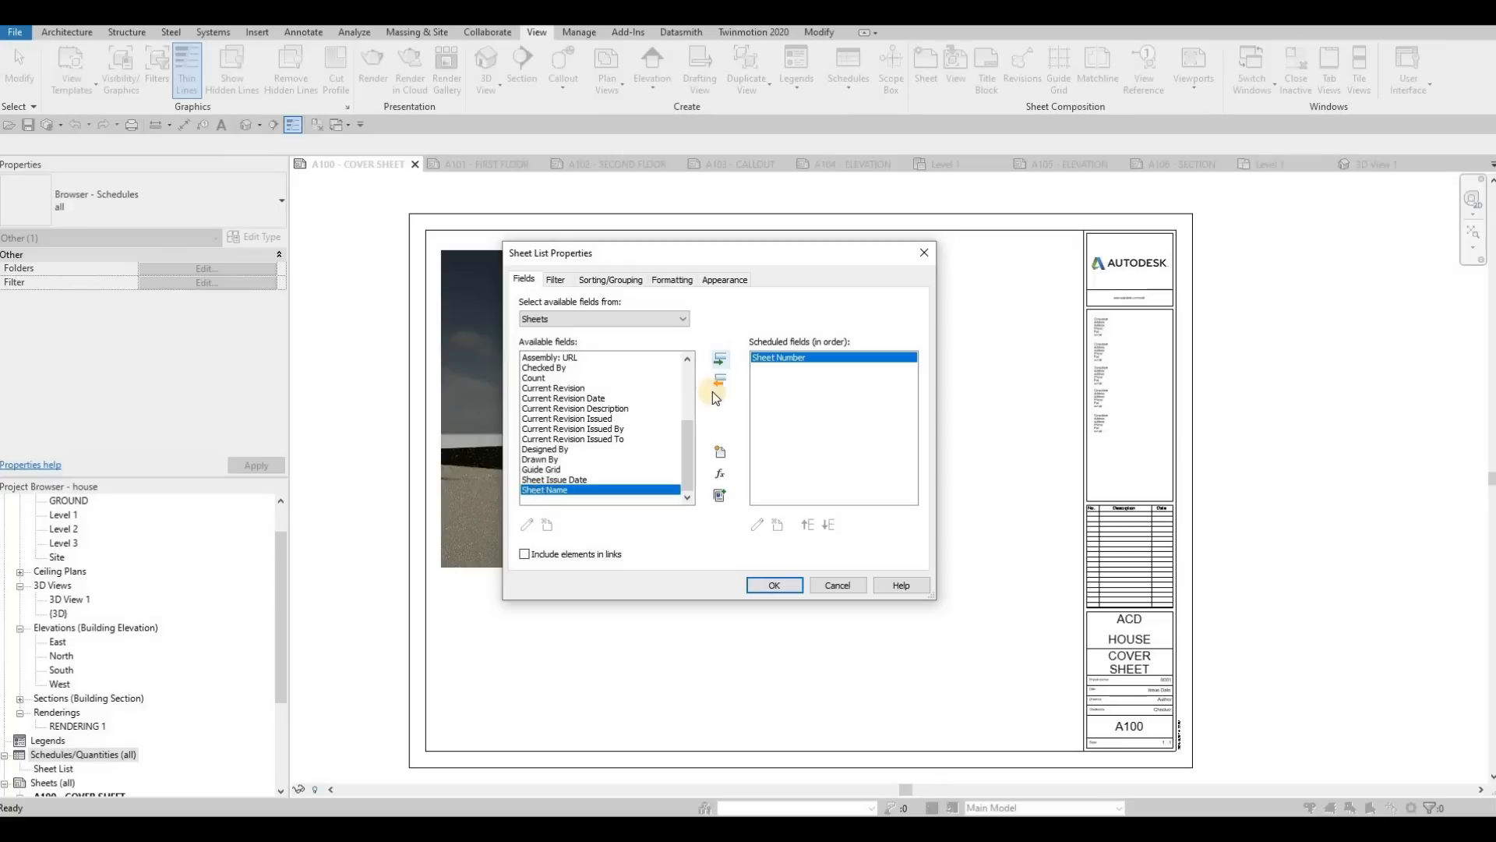
left_click(722, 361)
left_click(775, 585)
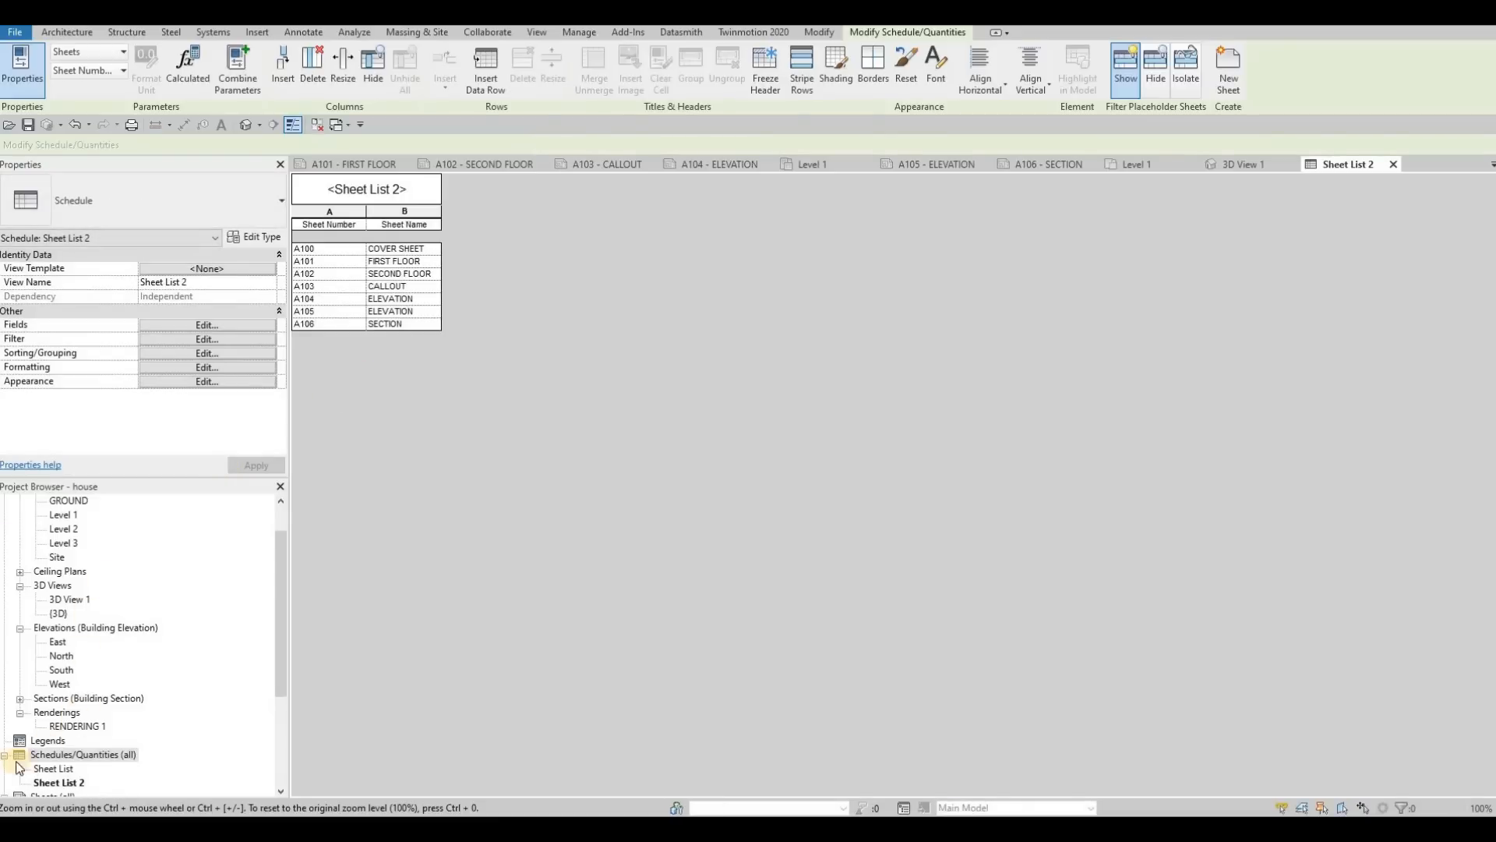
Step: Close the 3D View 1 and Level 1 views and return to the A100 - COVER SHEET
scroll(67, 755, "down", 1)
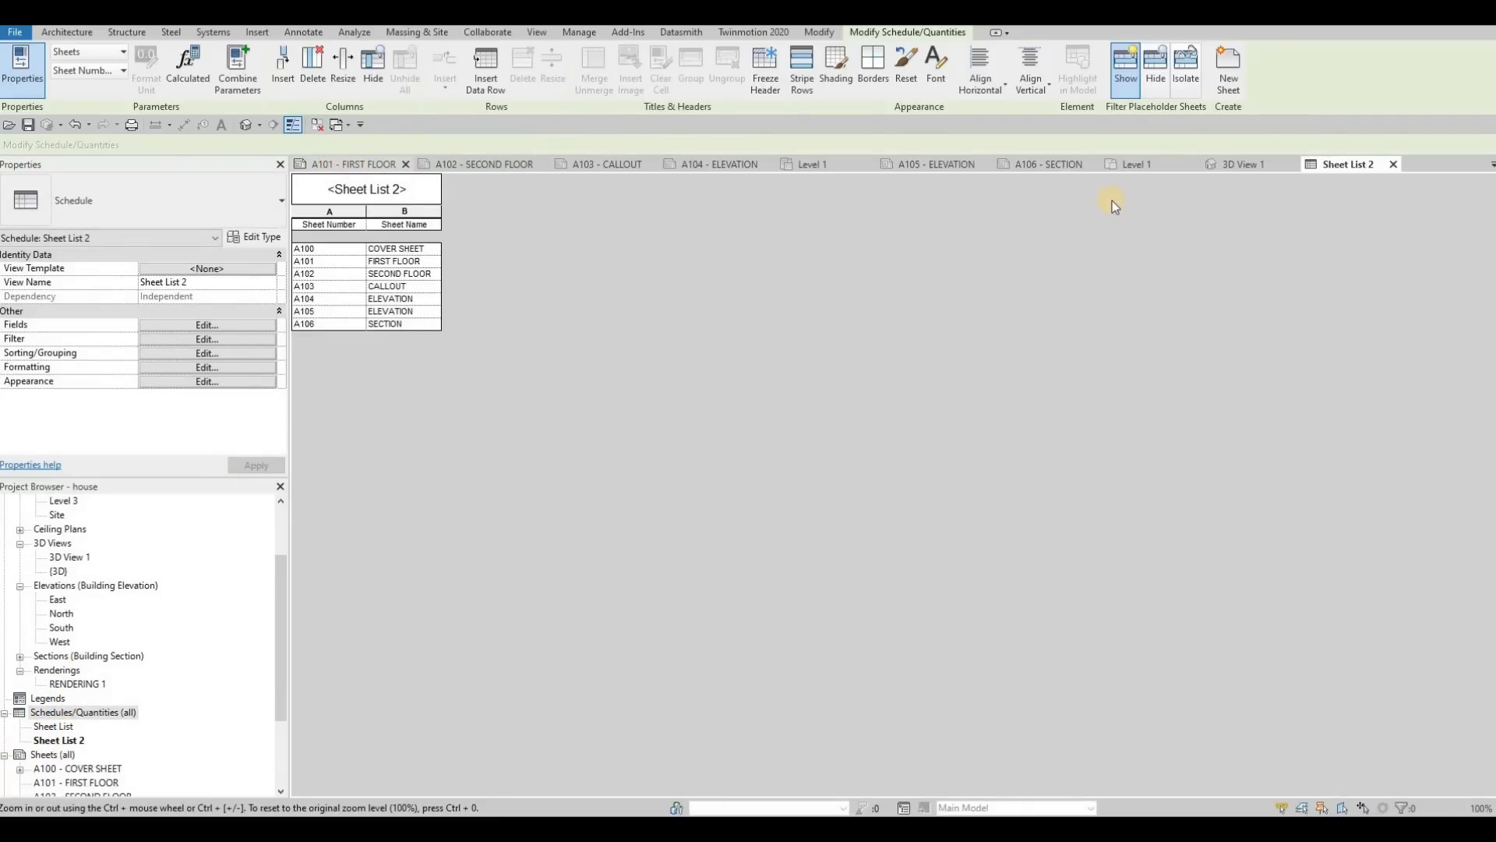
left_click(1293, 164)
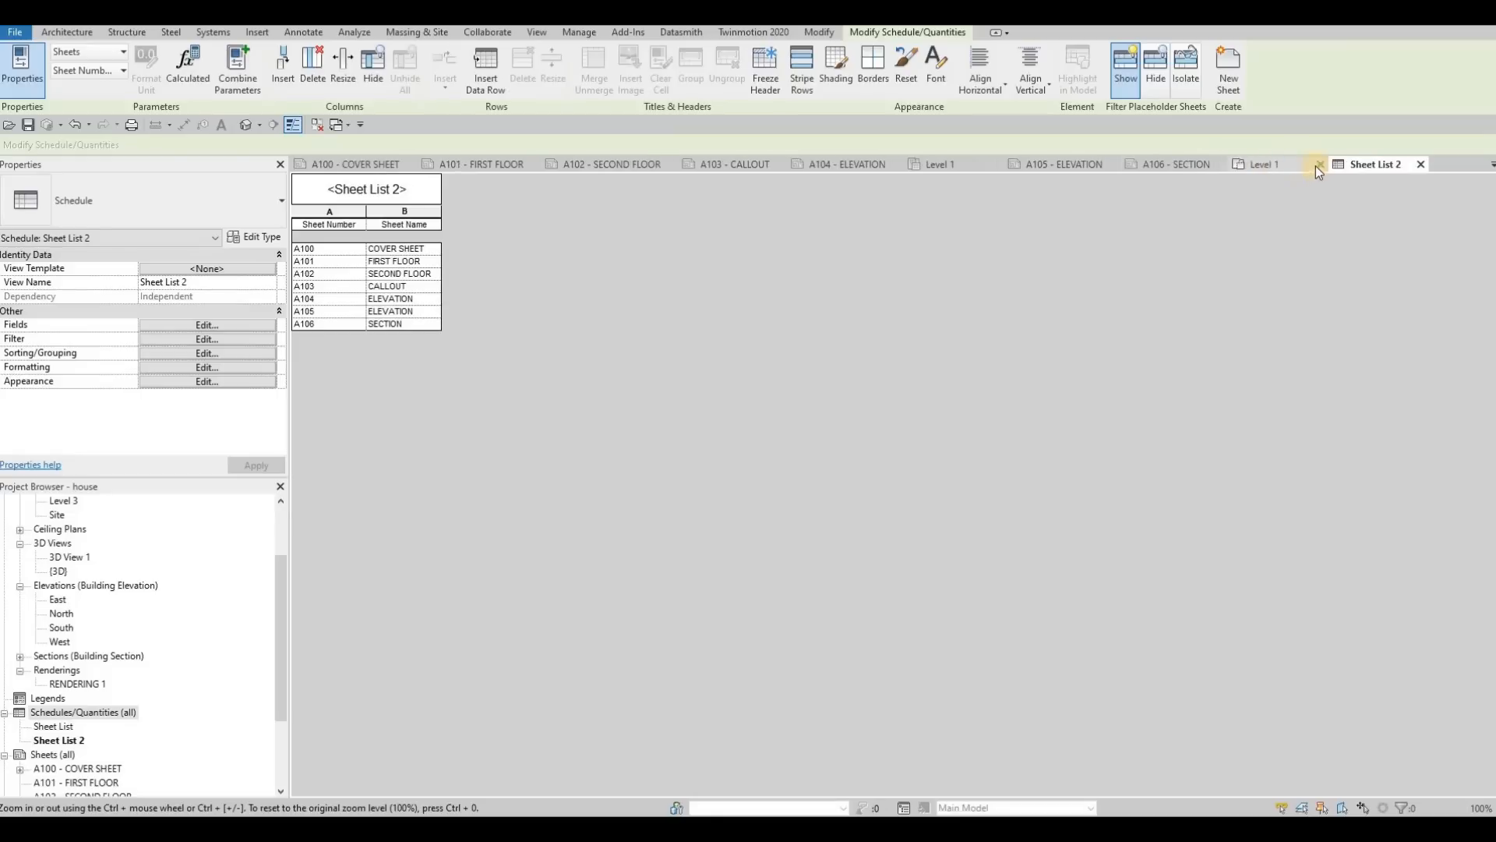
left_click(1317, 165)
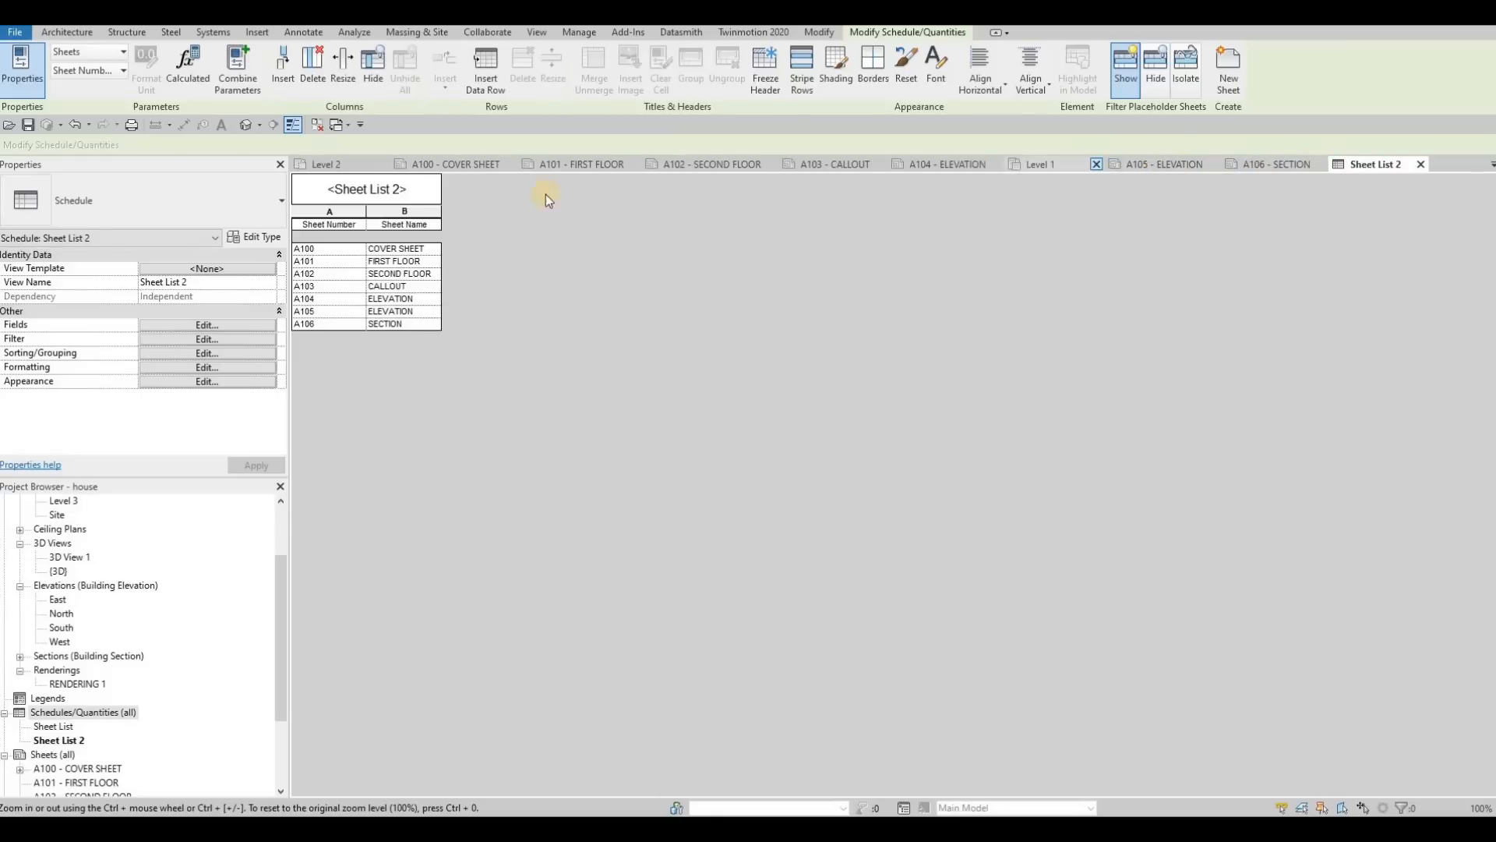
left_click(544, 167)
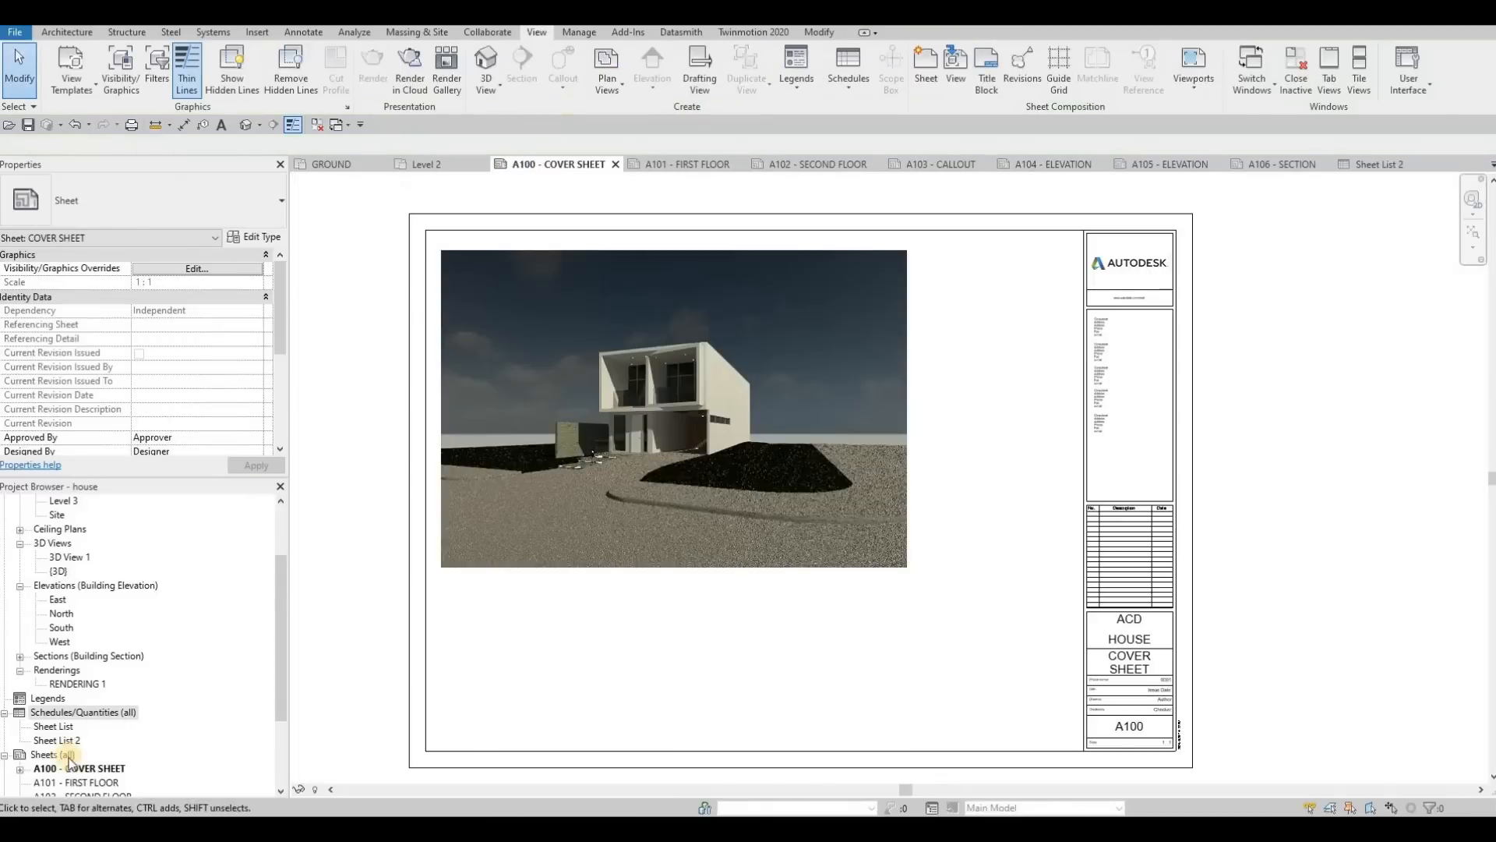
Step: Place Sheet List 2 on the cover sheet between the rendering's upper right corner and the title block
left_click(57, 740)
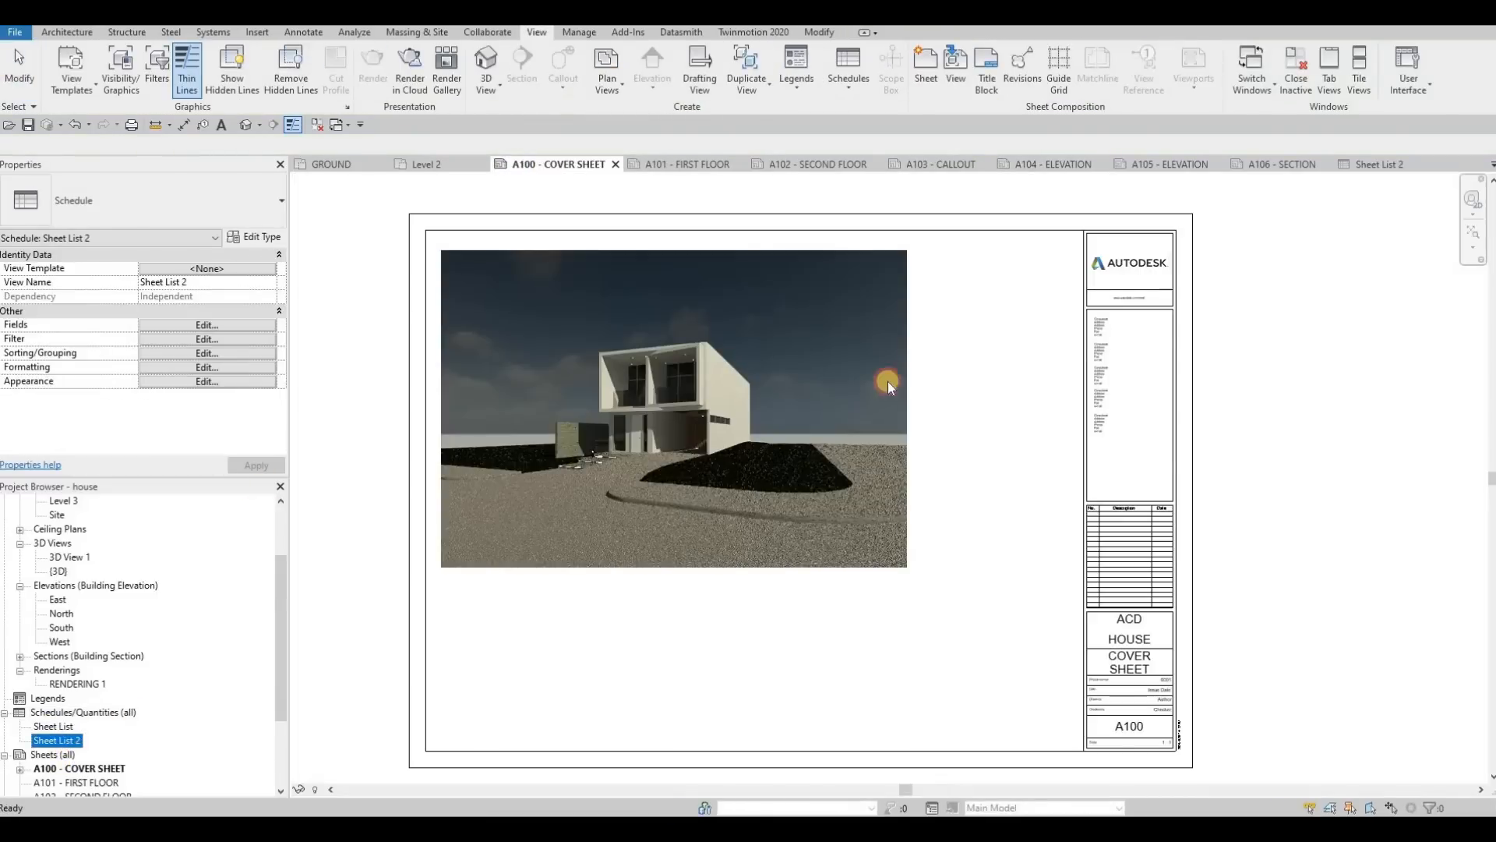
left_click_drag(1017, 313, 975, 297)
left_click(963, 265)
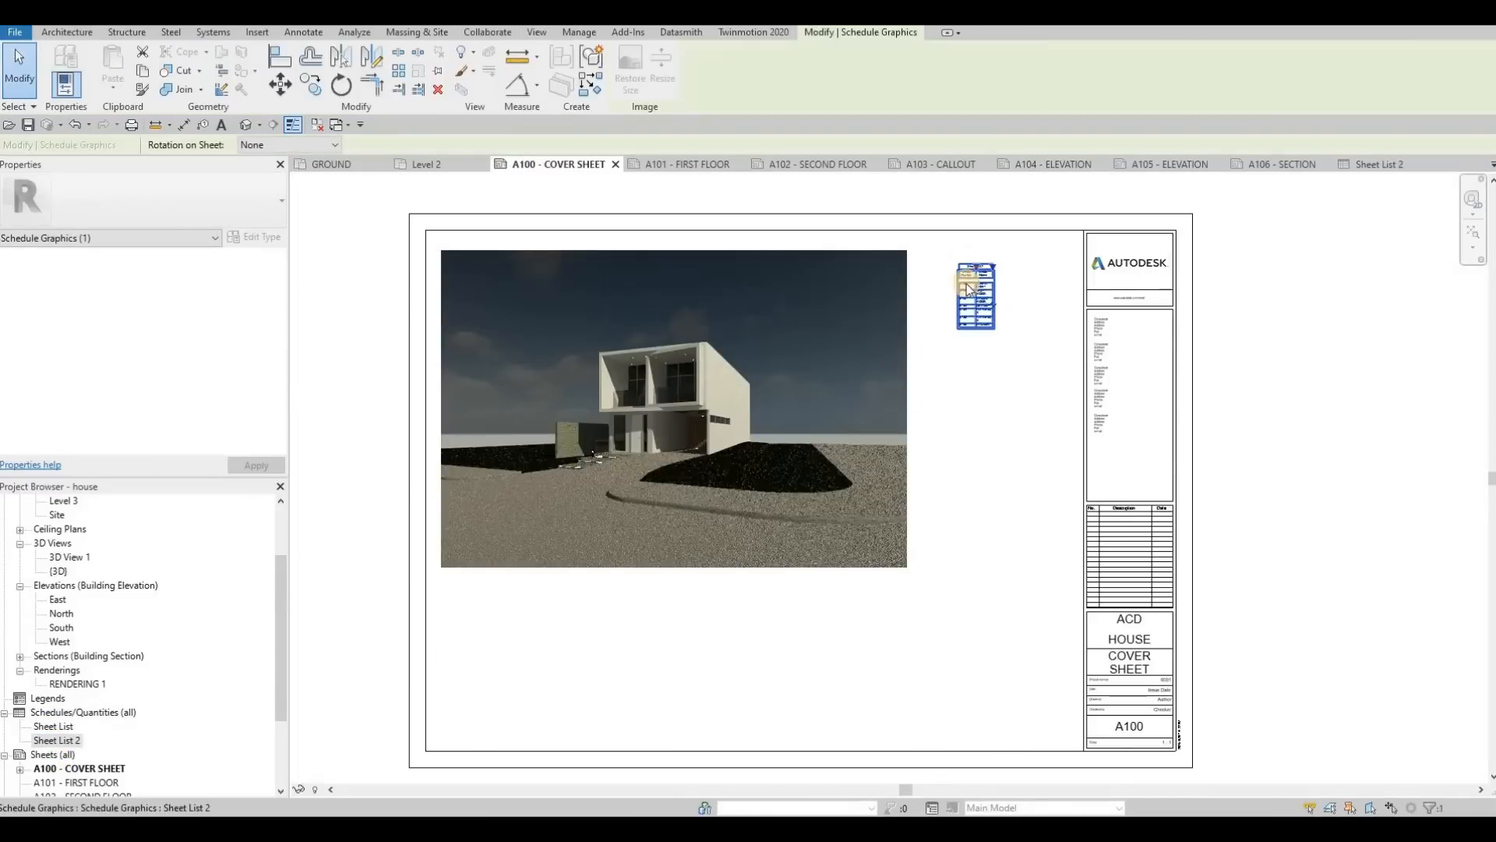
scroll(965, 263, "up", 2)
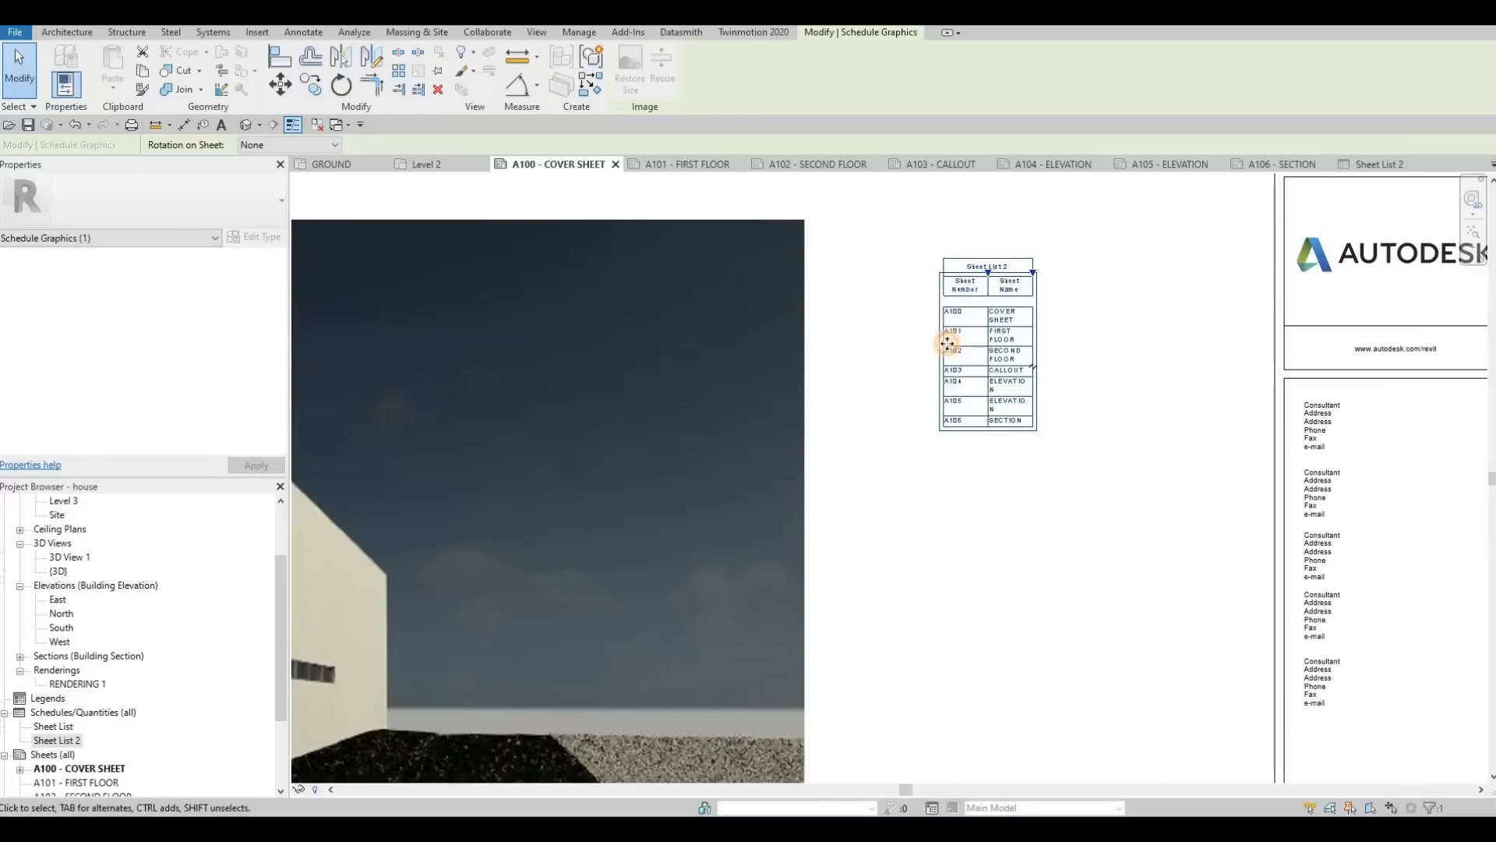
key("Escape")
key("Escape")
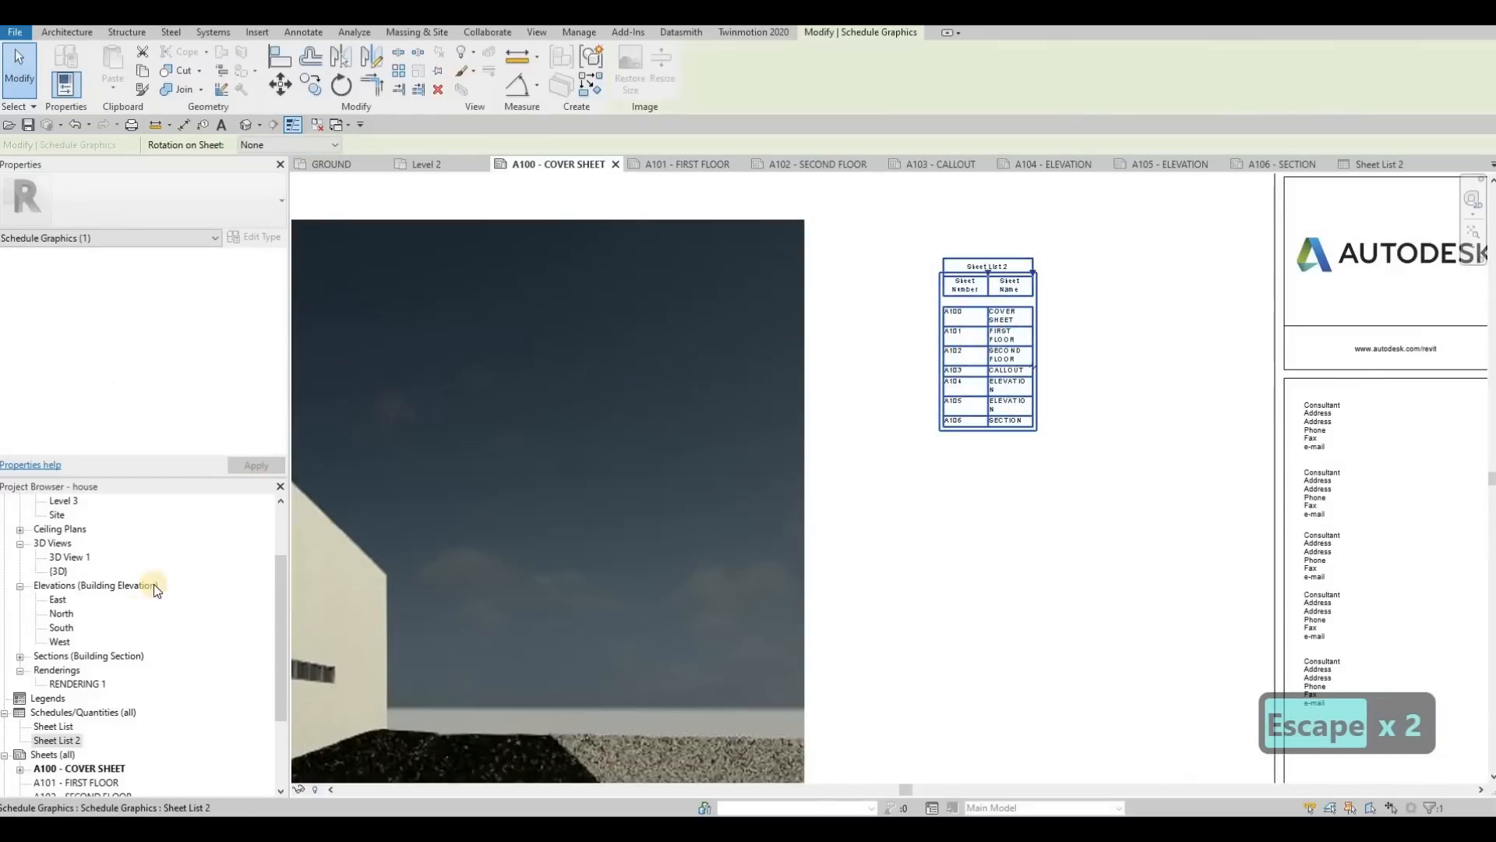
Step: Remove Sheet List 2's blank row before data and set title text to 7mm Arial, header text to 5mm Arial and body text to 3.5mm Arial
double_click(58, 741)
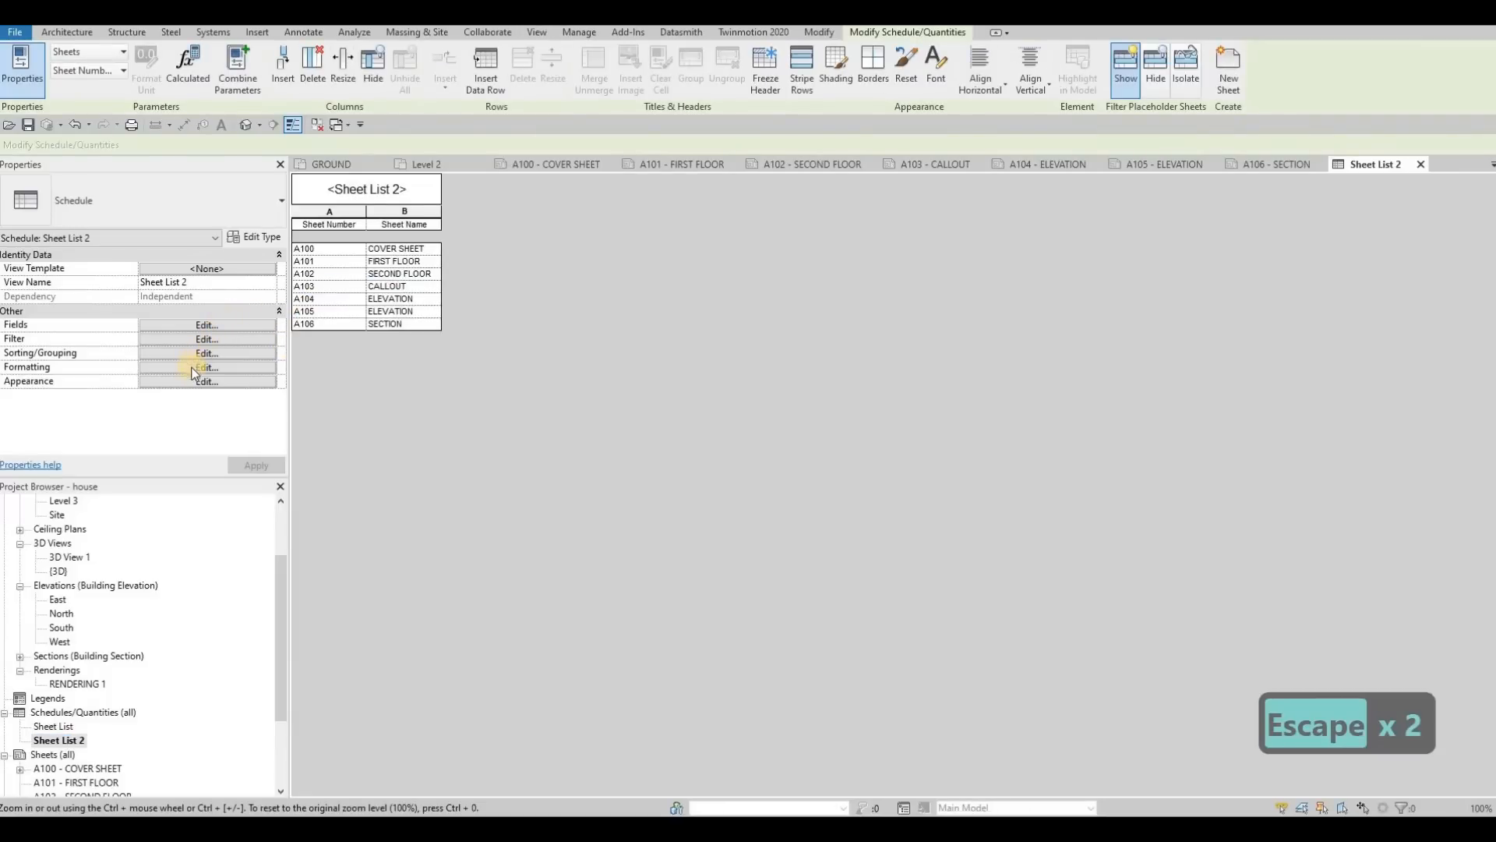
left_click(187, 382)
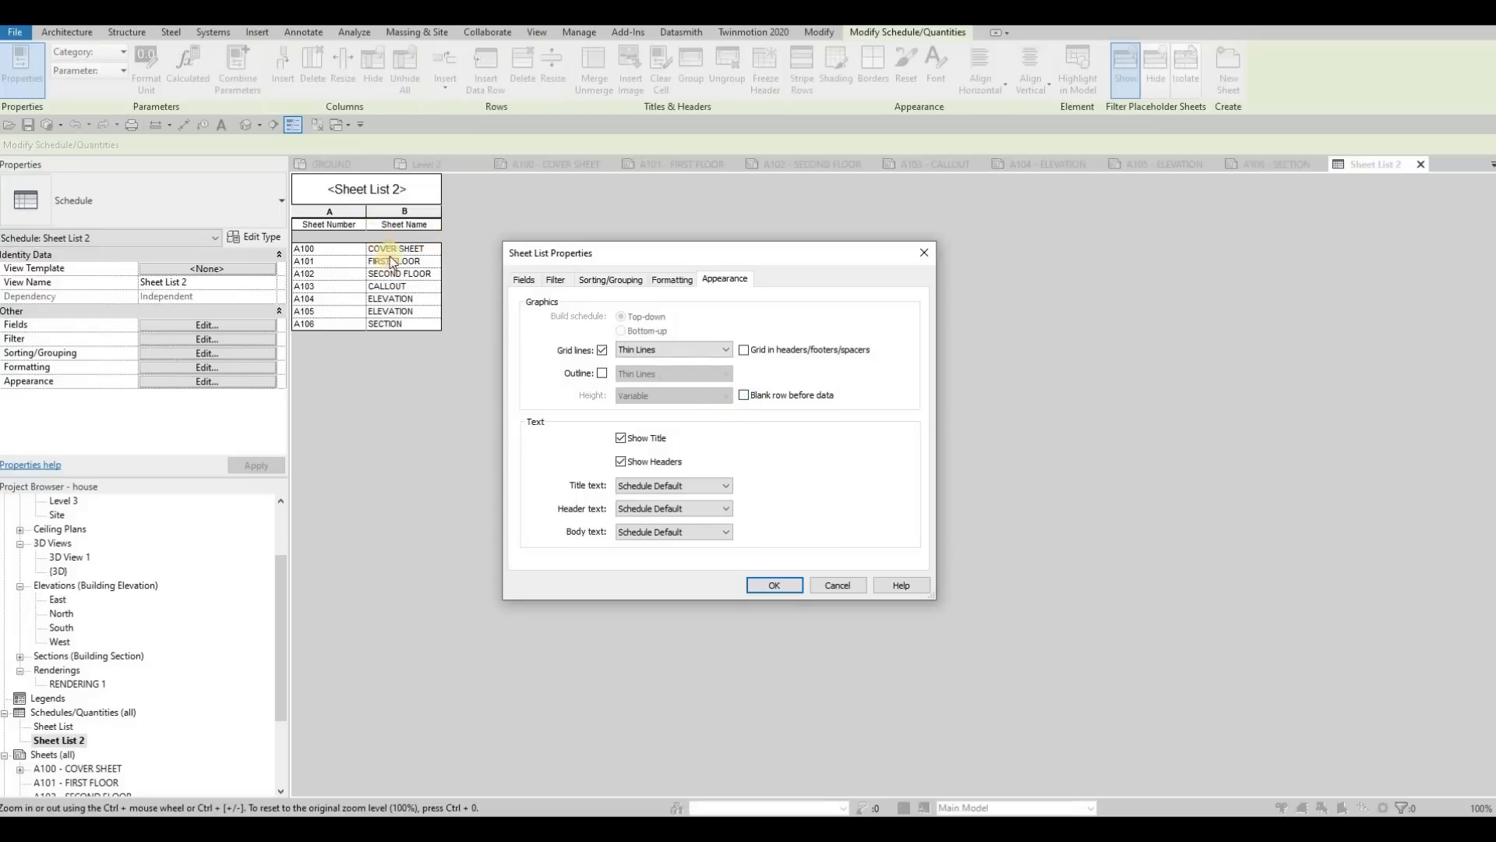
left_click(746, 396)
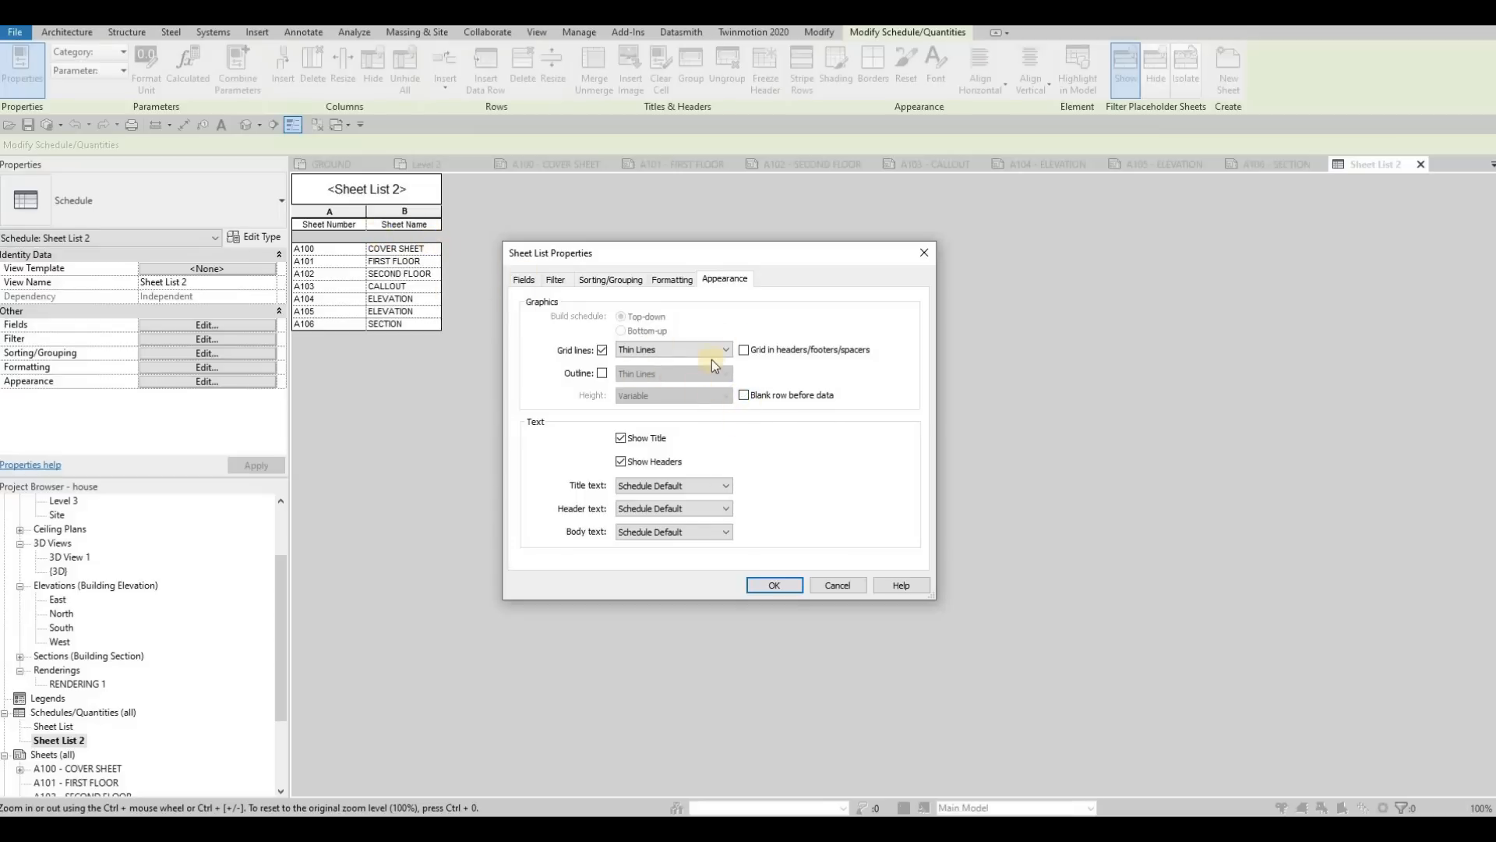
left_click(674, 486)
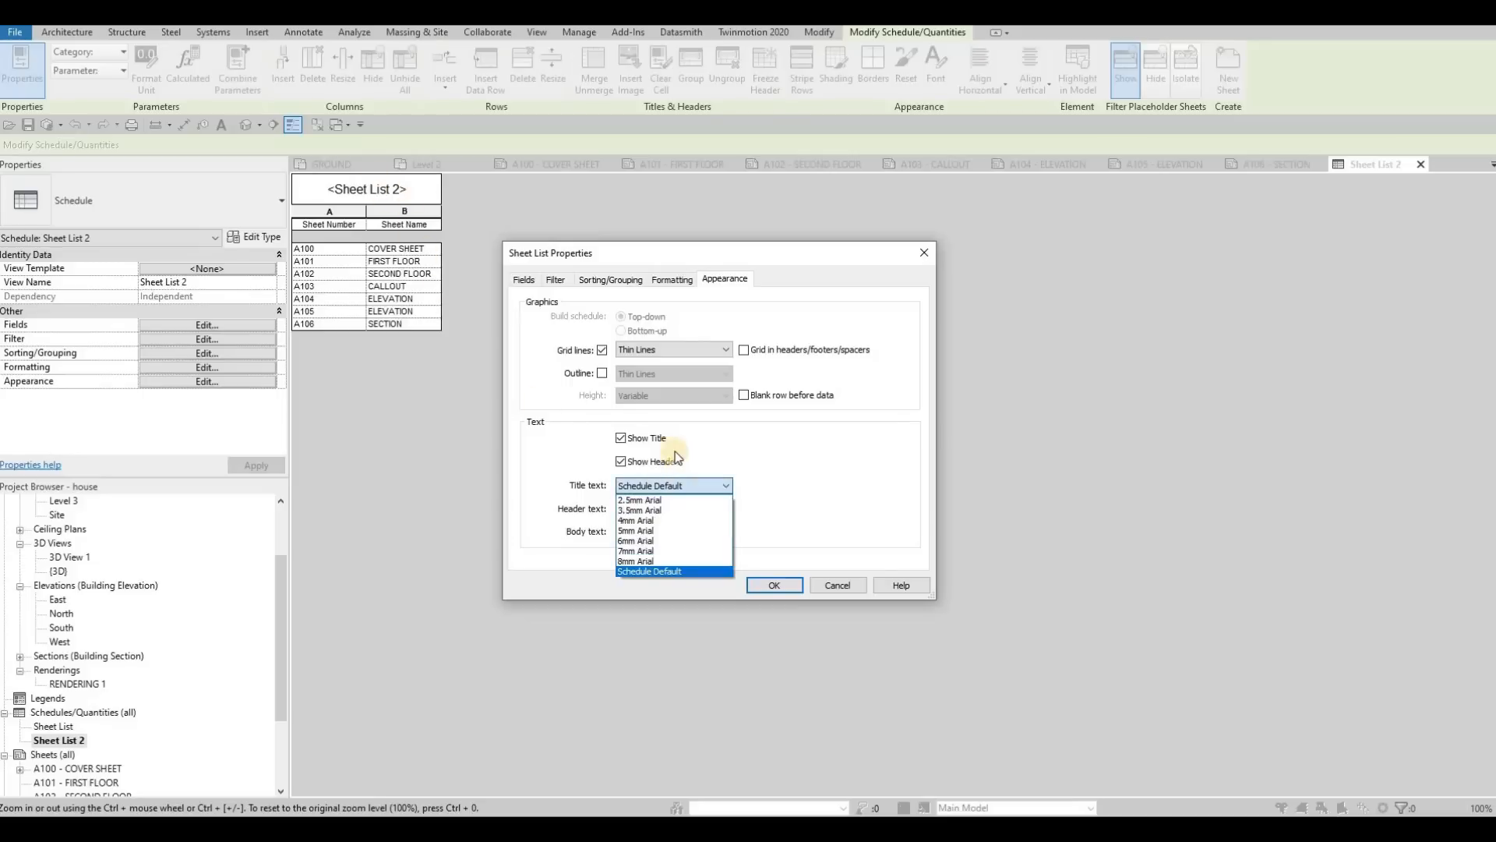
left_click(639, 551)
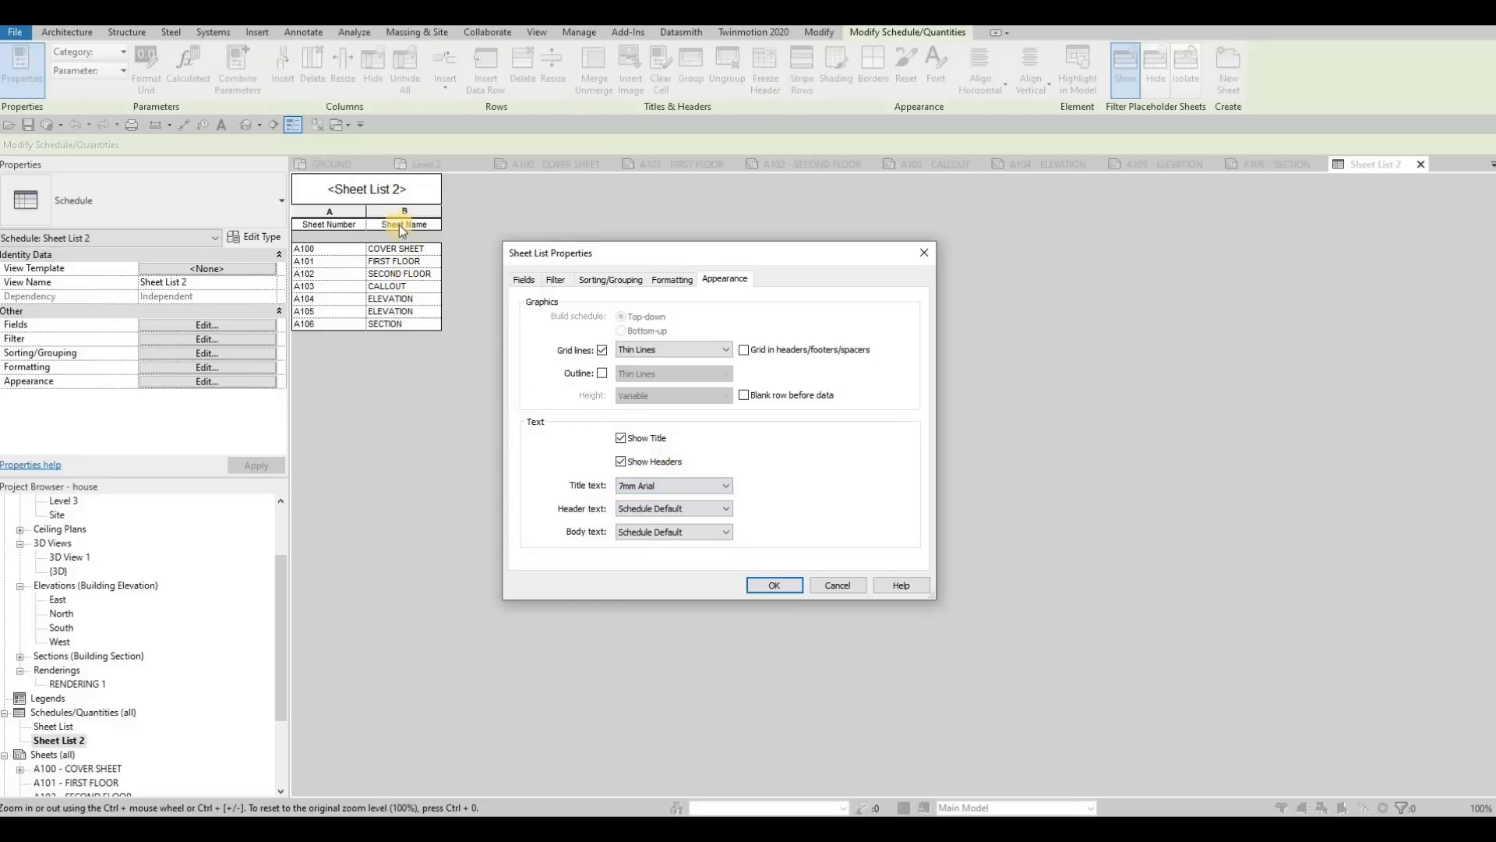
left_click(662, 508)
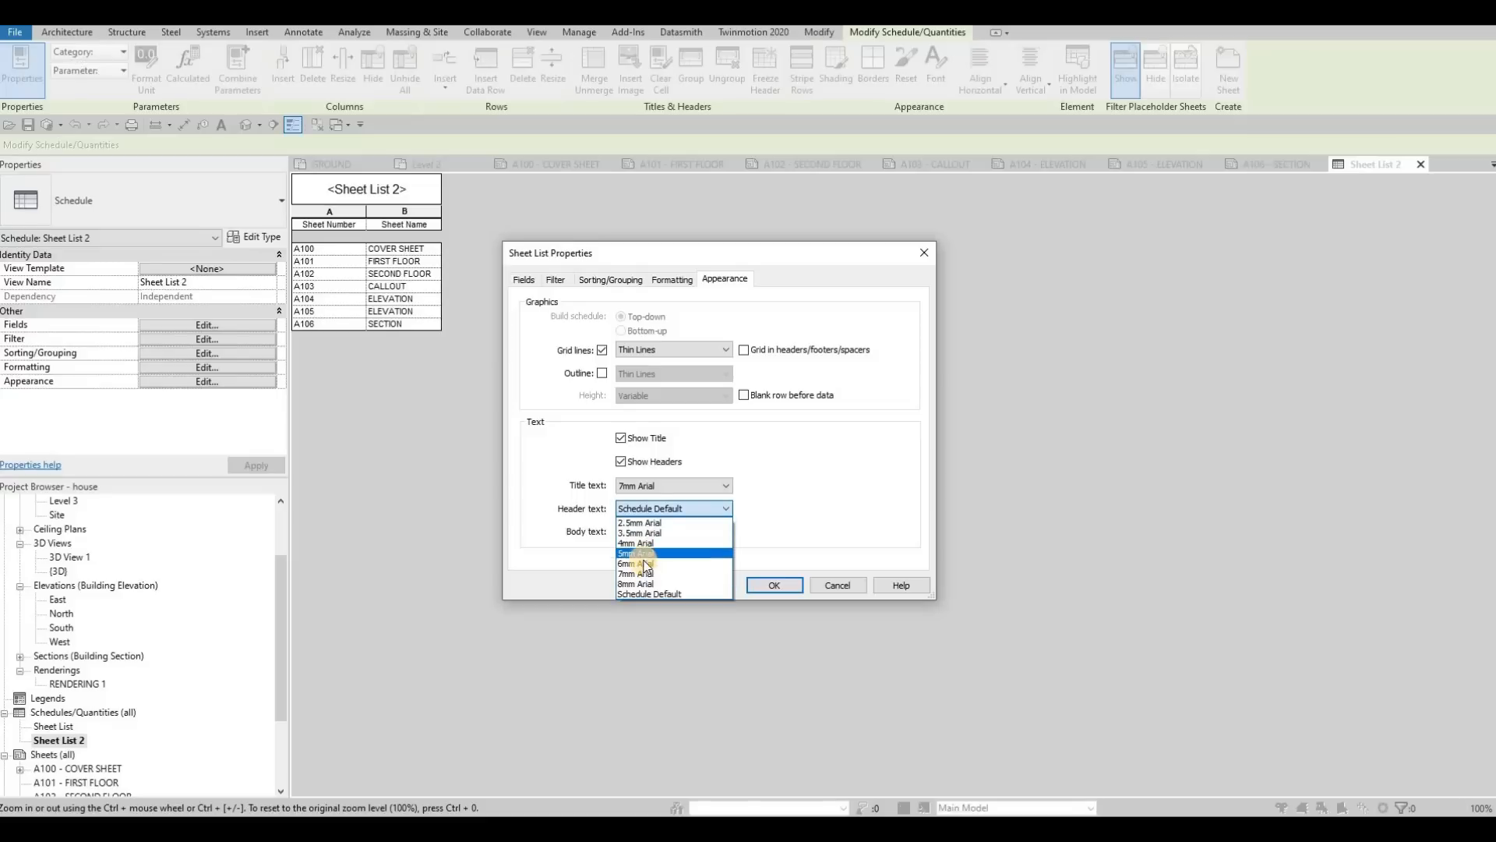
left_click(635, 552)
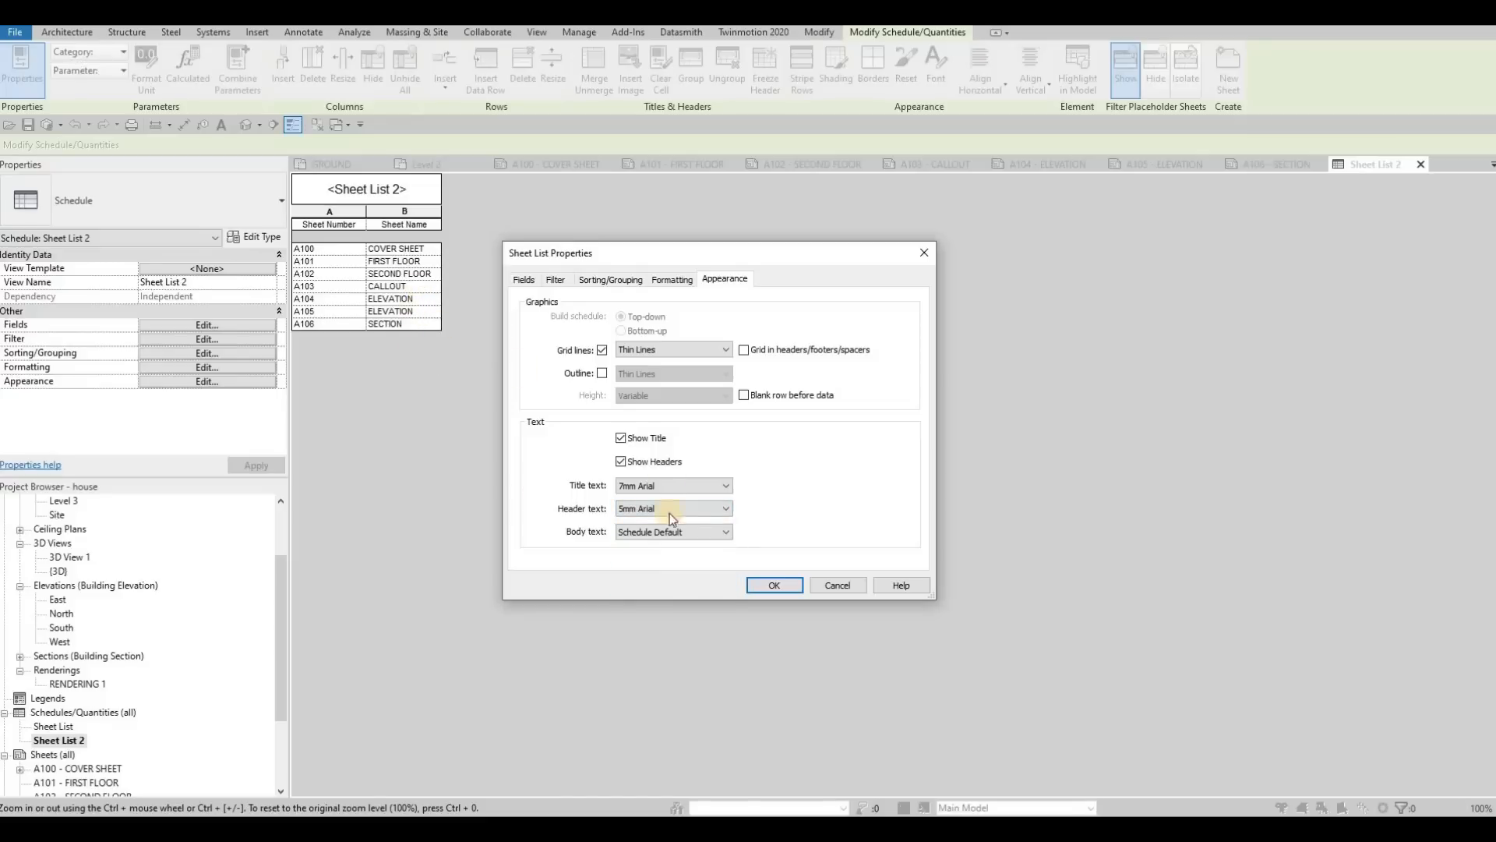
left_click(665, 534)
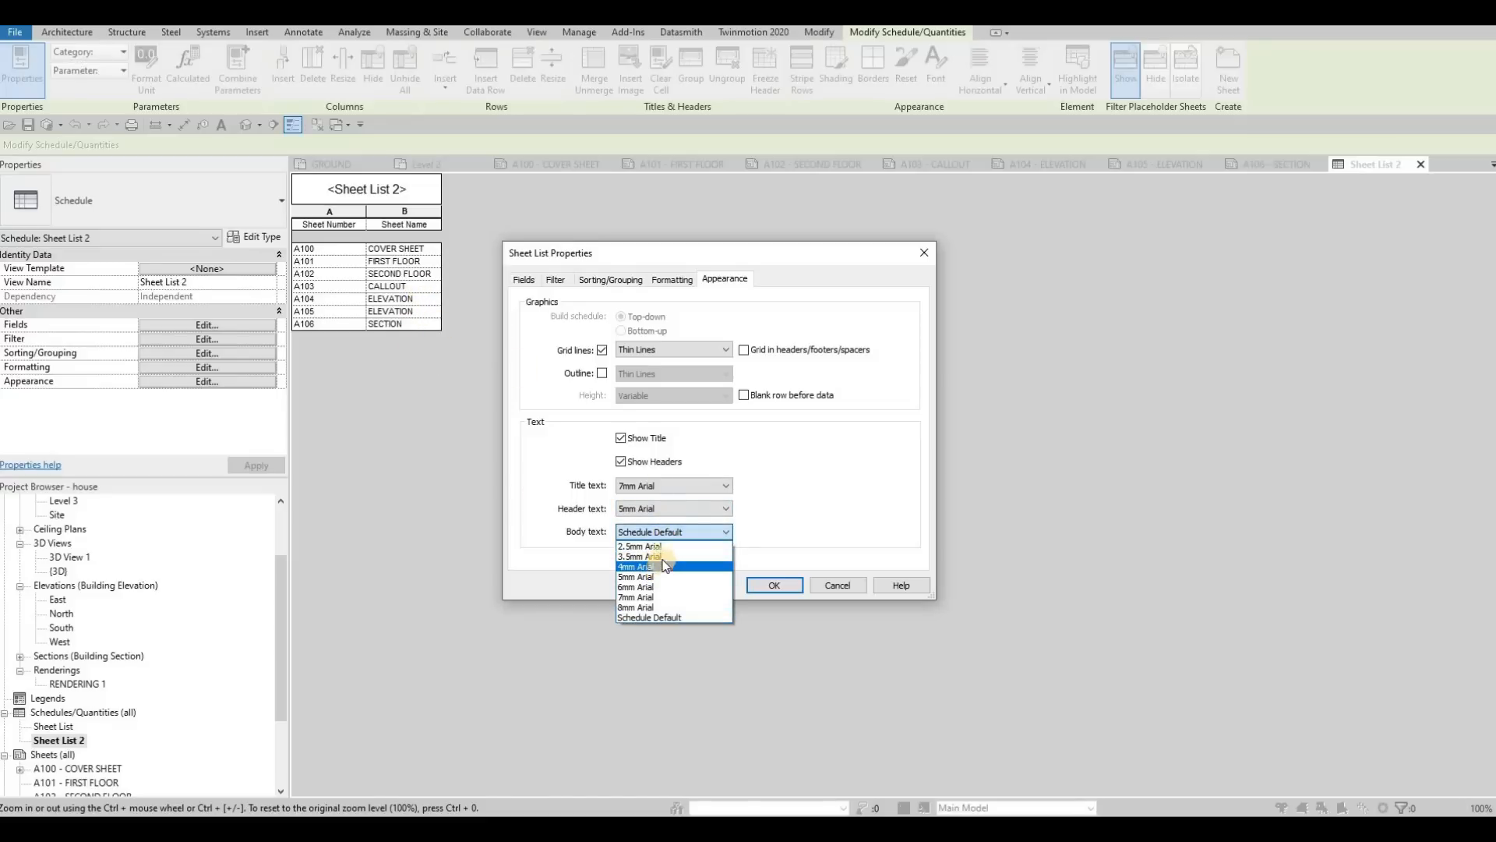
left_click(661, 557)
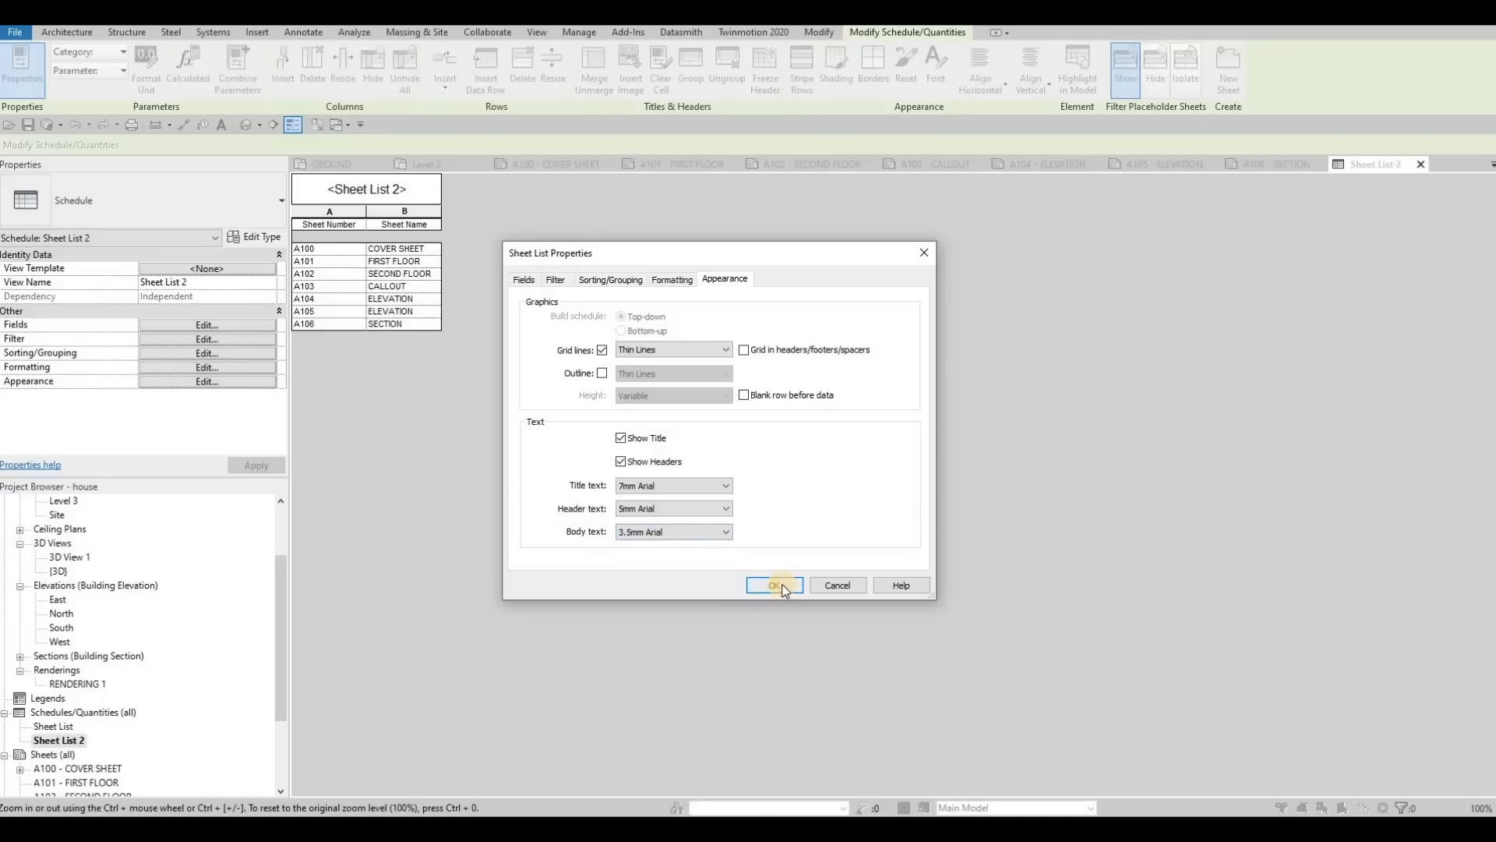
left_click(780, 585)
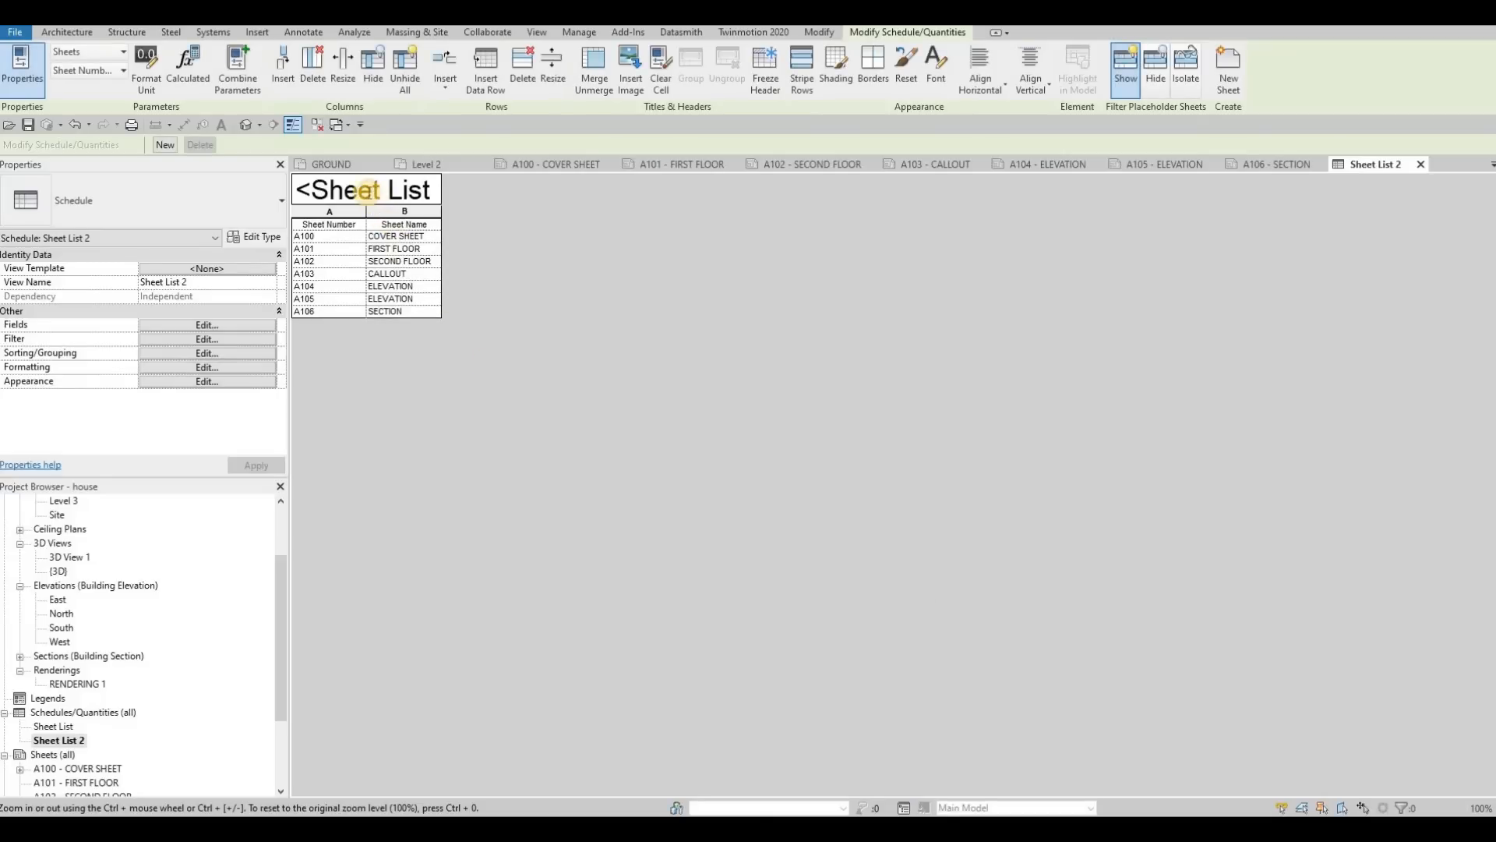
Step: Rename the sheet list's title to DRAWING LIST
left_click(367, 191)
key("ctrl+a")
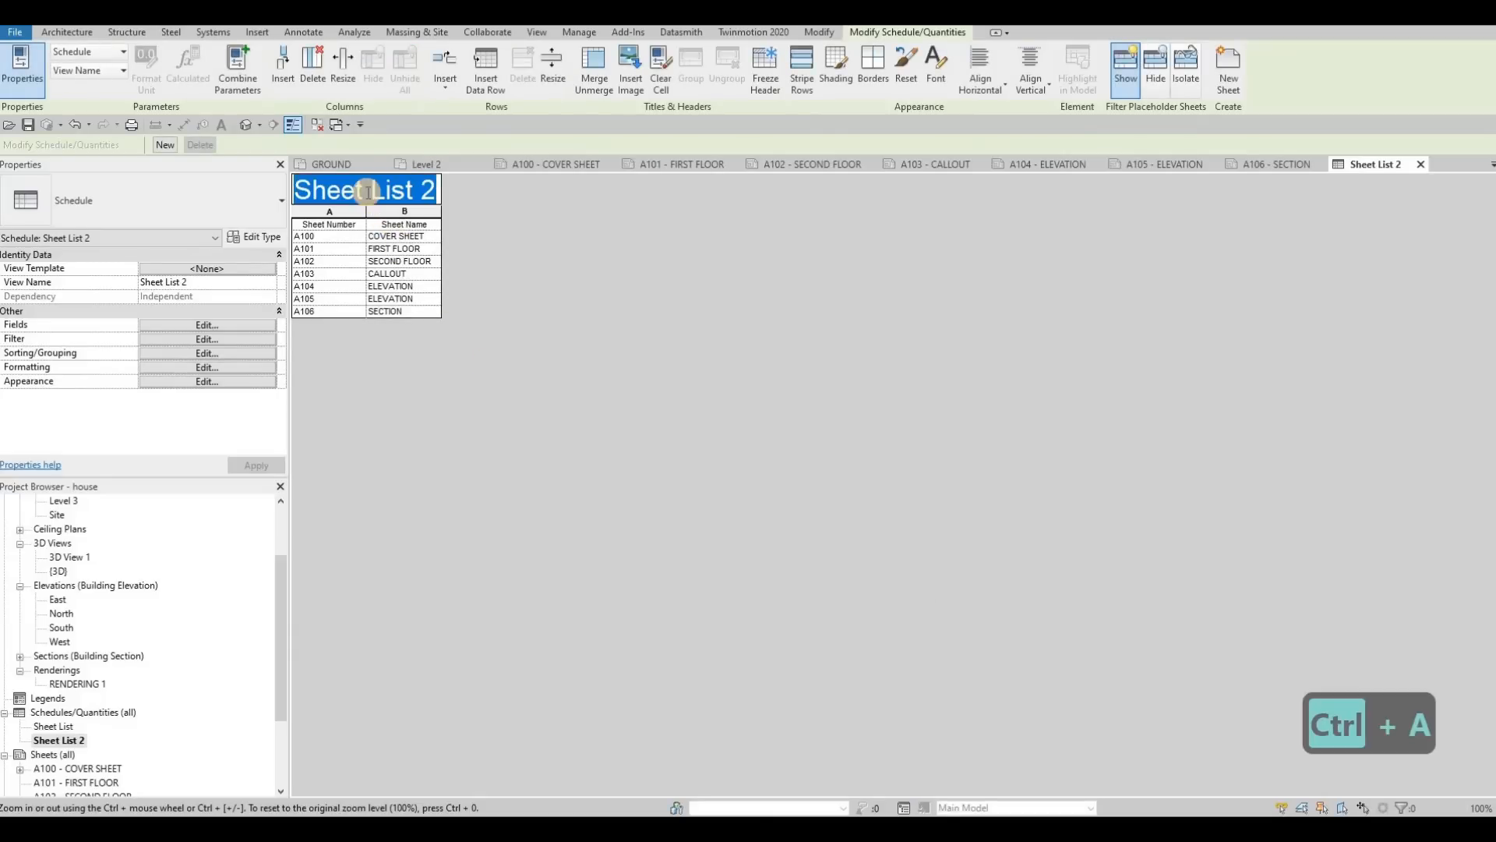
type("drawing")
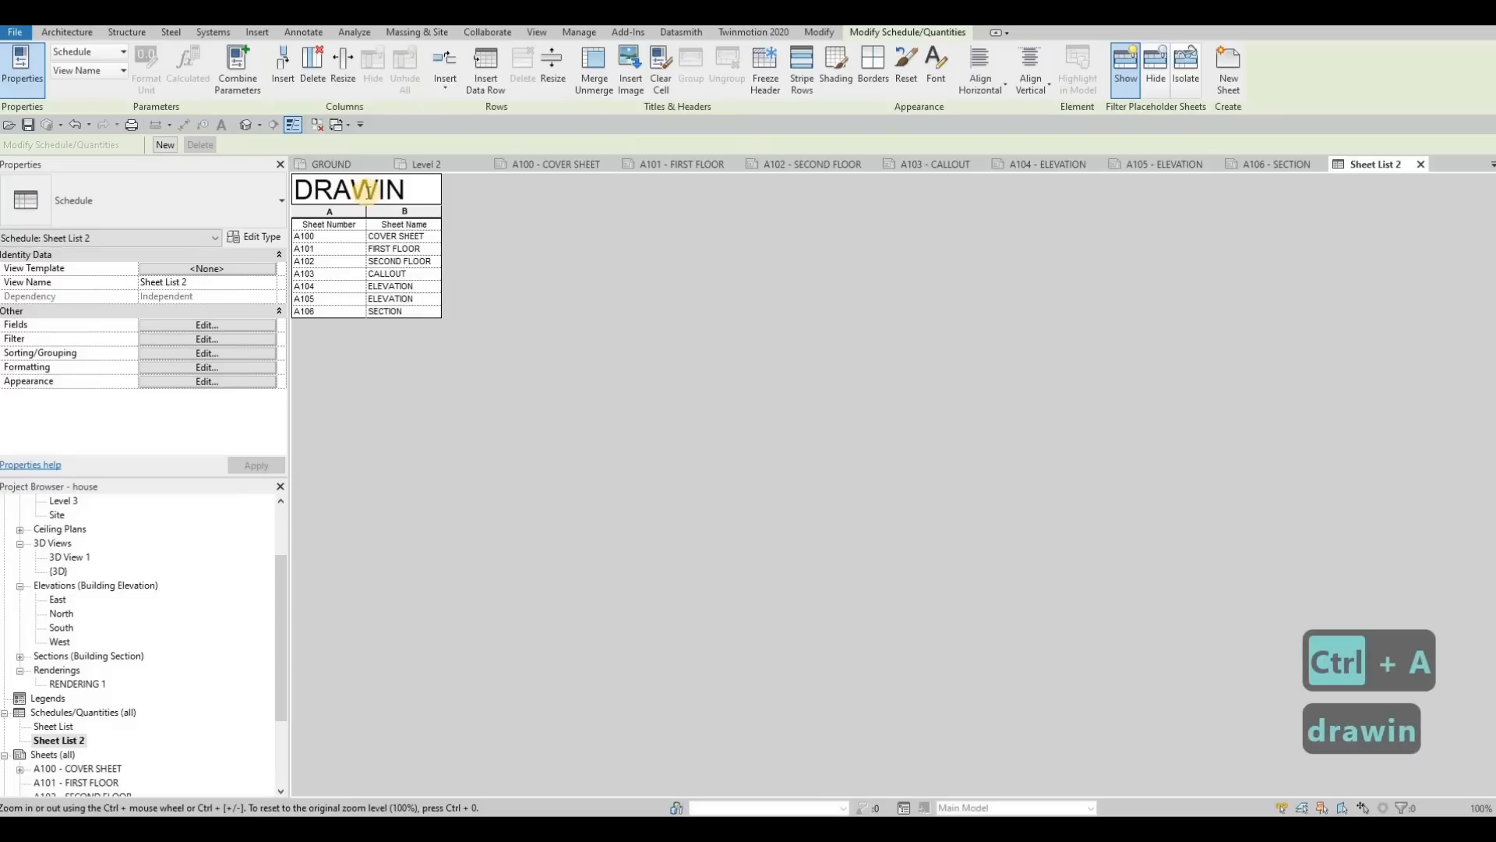
type(" list")
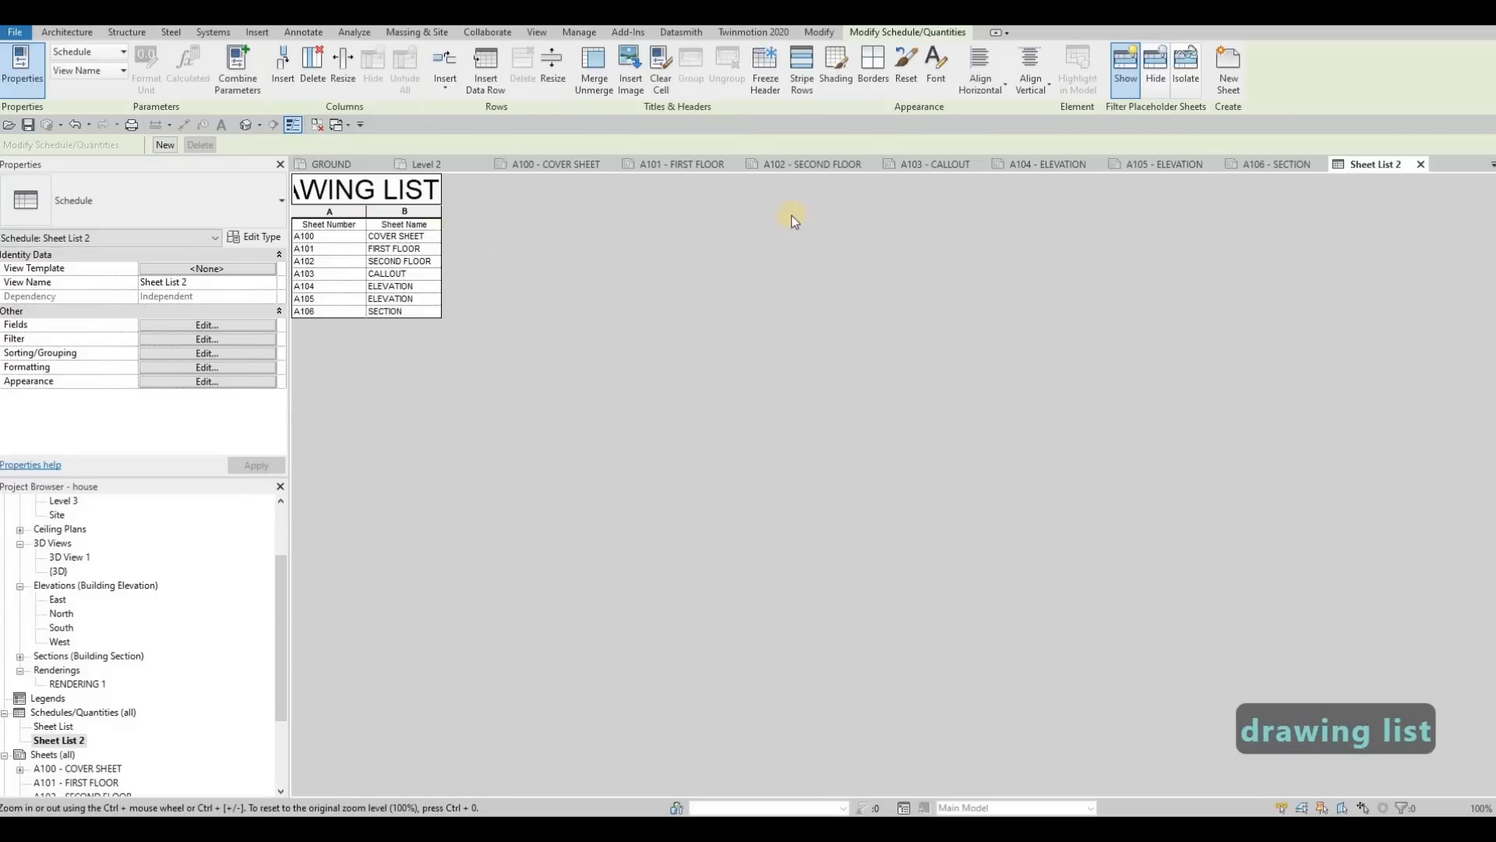
Step: Widen both columns of the drawing list on the cover sheet so its title, headers and sheet names each fit on one line
left_click(550, 166)
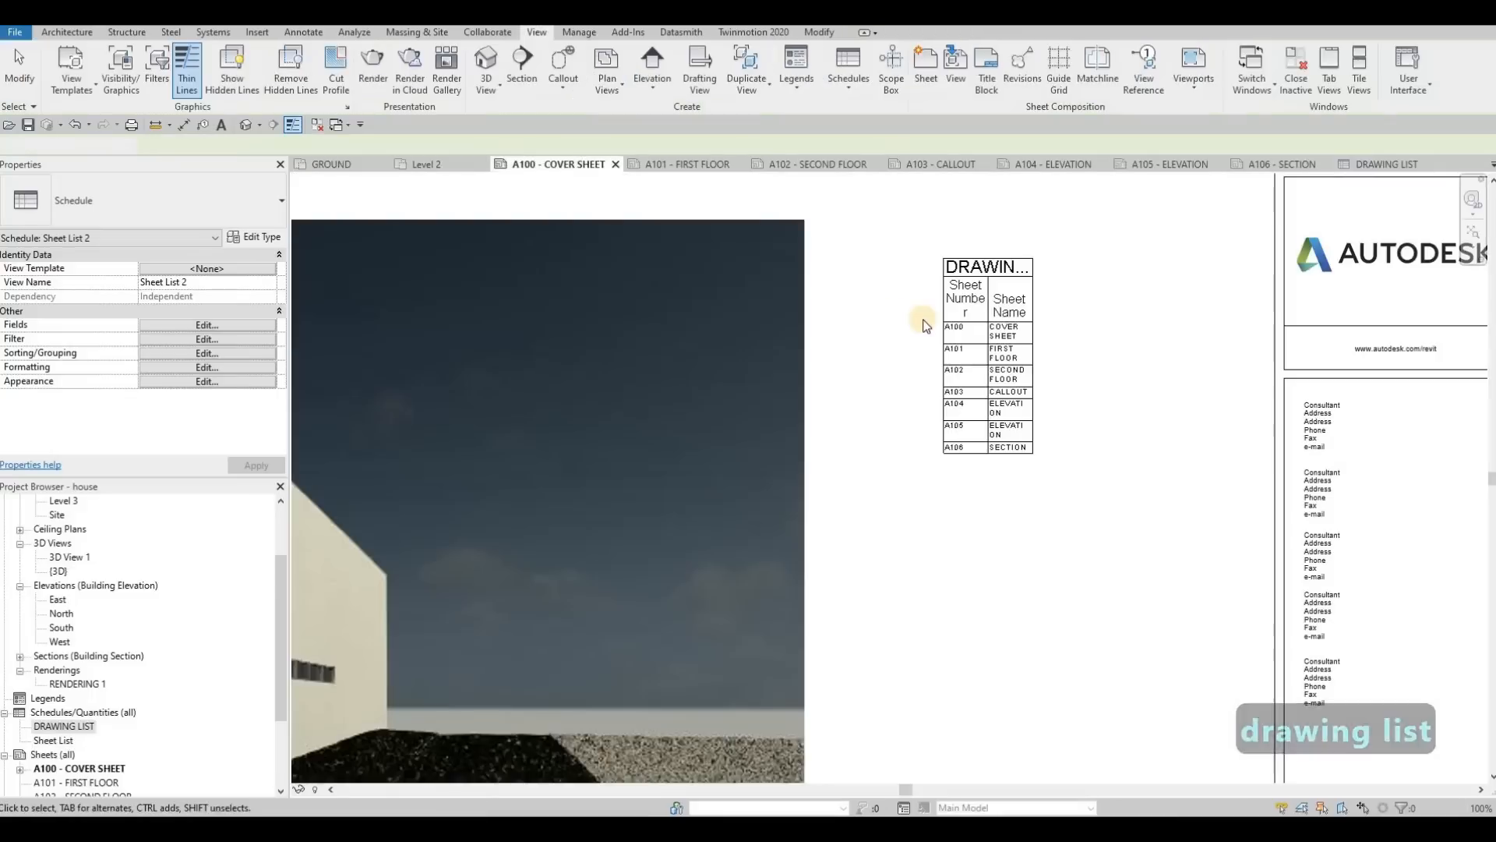
left_click(927, 327)
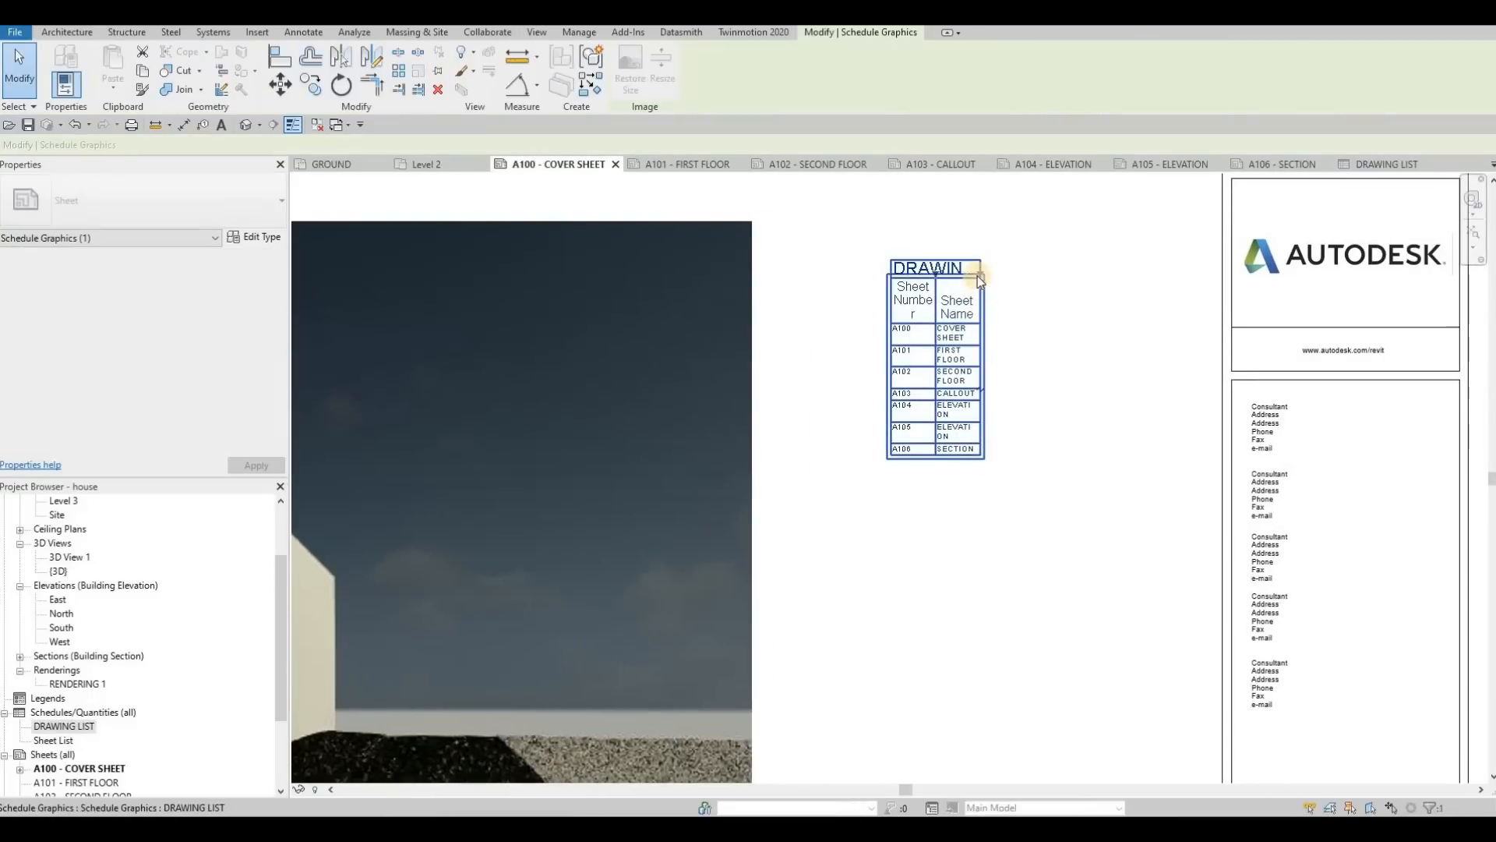
left_click_drag(1110, 277, 1112, 276)
left_click_drag(936, 274, 981, 274)
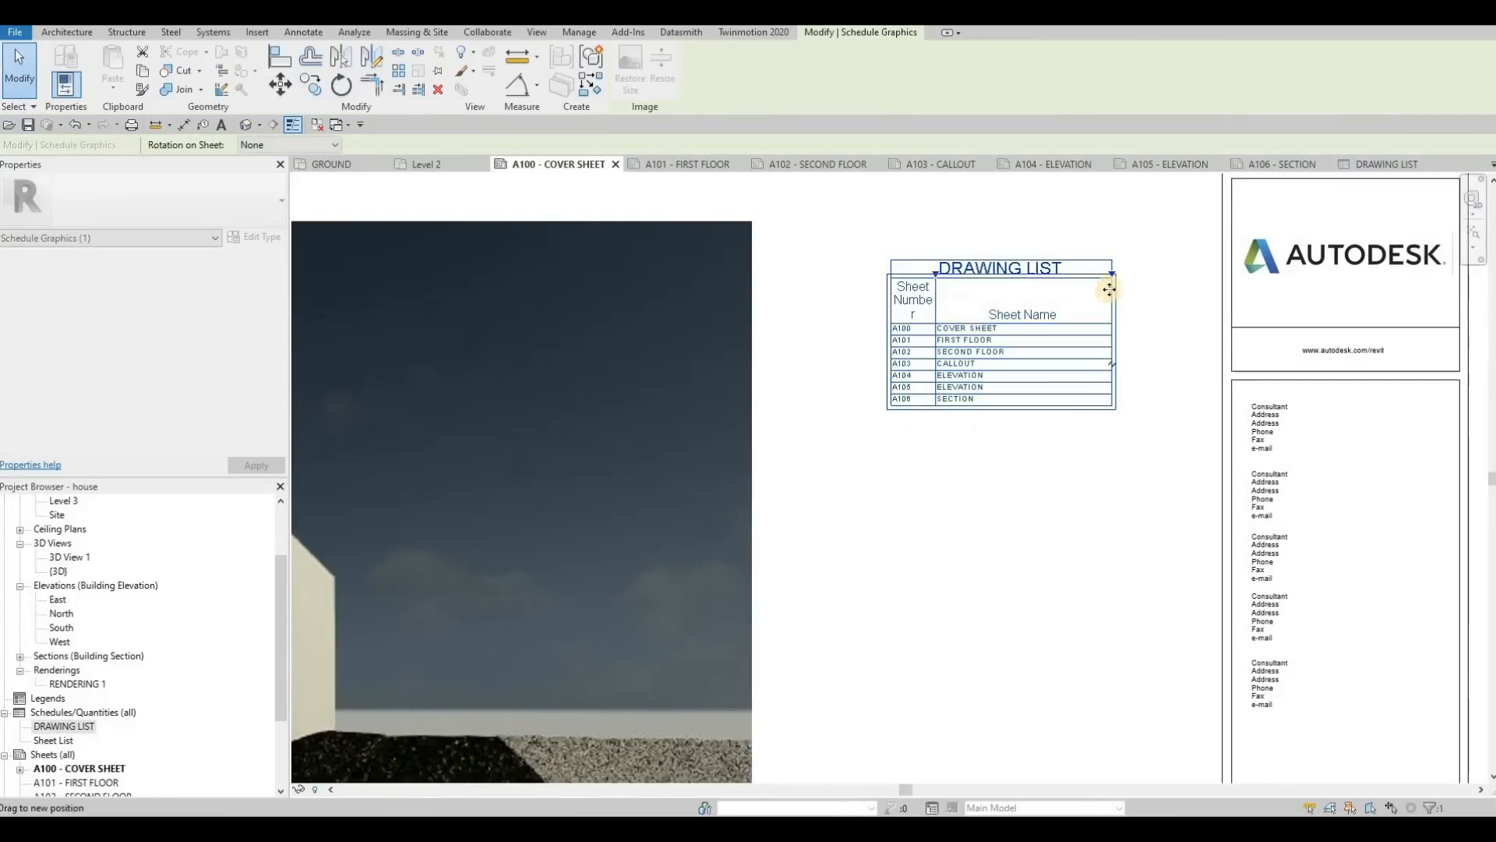
left_click_drag(1167, 275, 1181, 277)
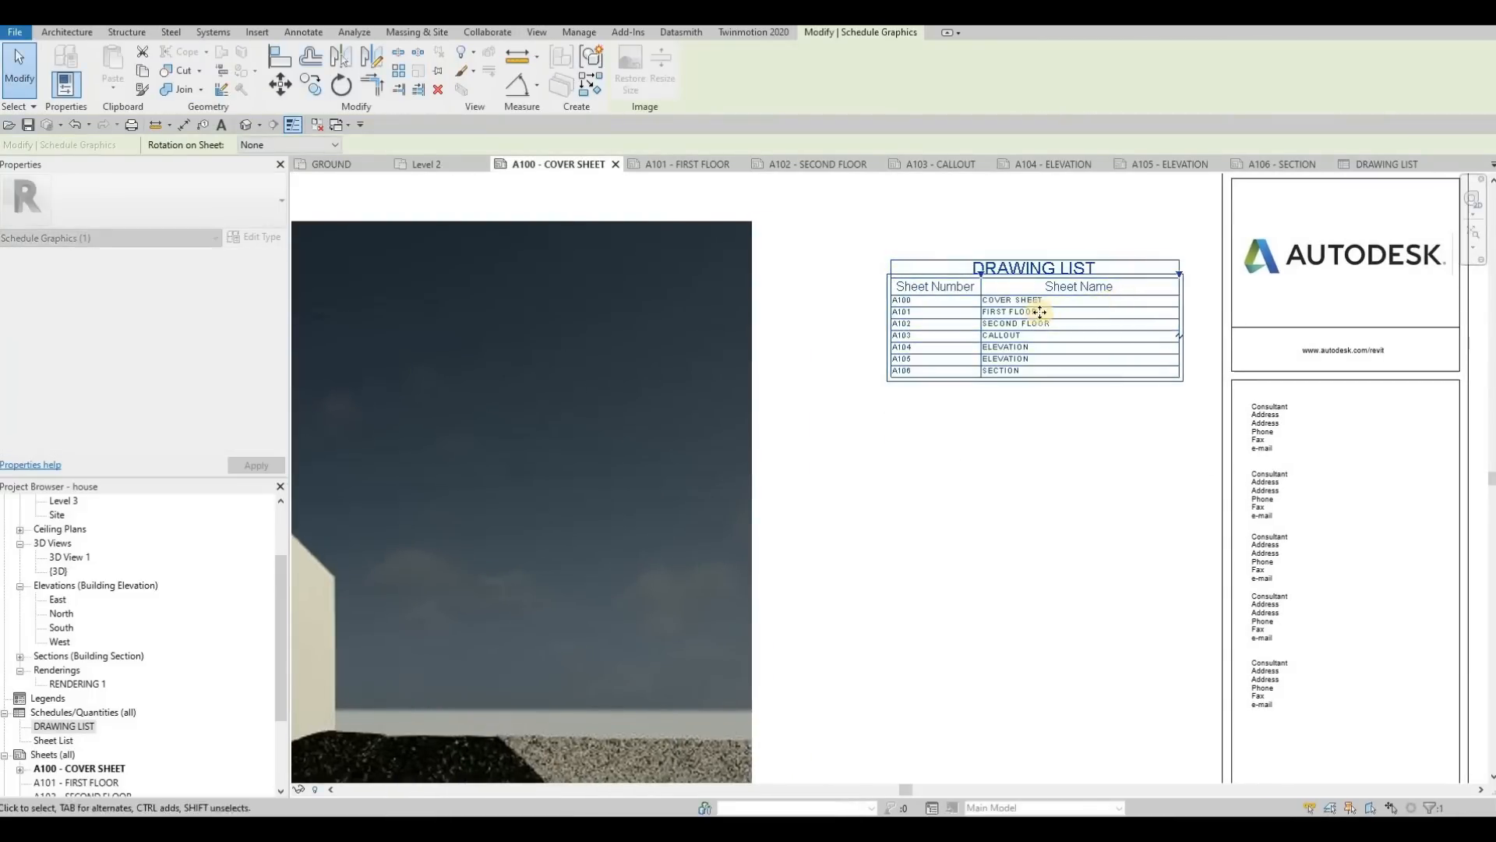
Step: Move the drawing list up on the cover sheet to line up with the rendering's top edge
left_click_drag(1030, 311, 1030, 271)
scroll(1025, 311, "down", 3)
scroll(1036, 312, "up", 4)
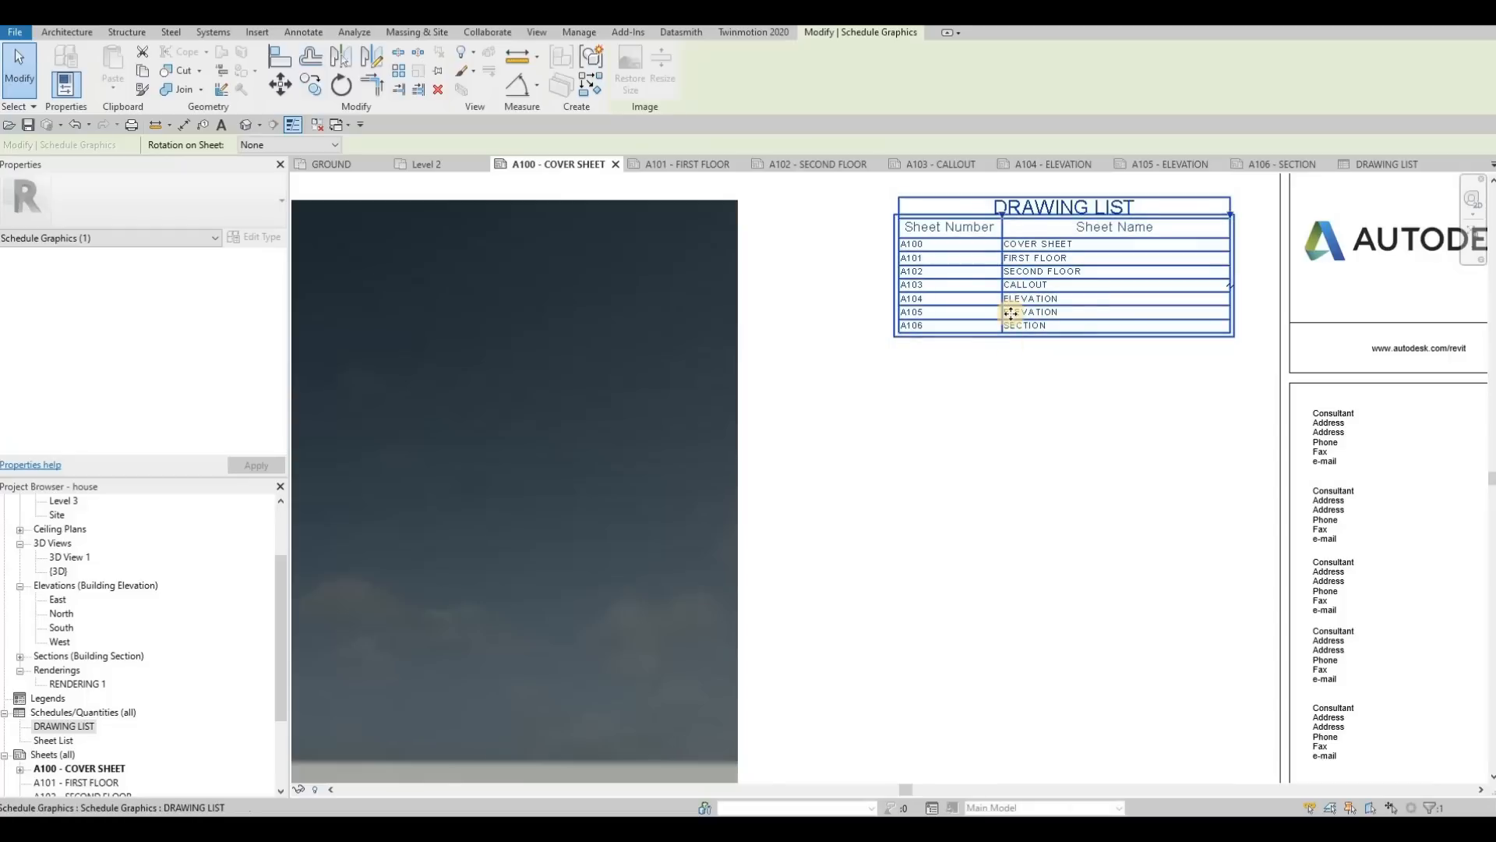
middle_click_drag(950, 410, 927, 426)
scroll(923, 430, "down", 6)
middle_click_drag(768, 460, 858, 390)
Step: Open sheet A101 - FIRST FLOOR and the Level 1 floor plan, and examine the plan's rooms, grids and extents
scroll(78, 739, "down", 1)
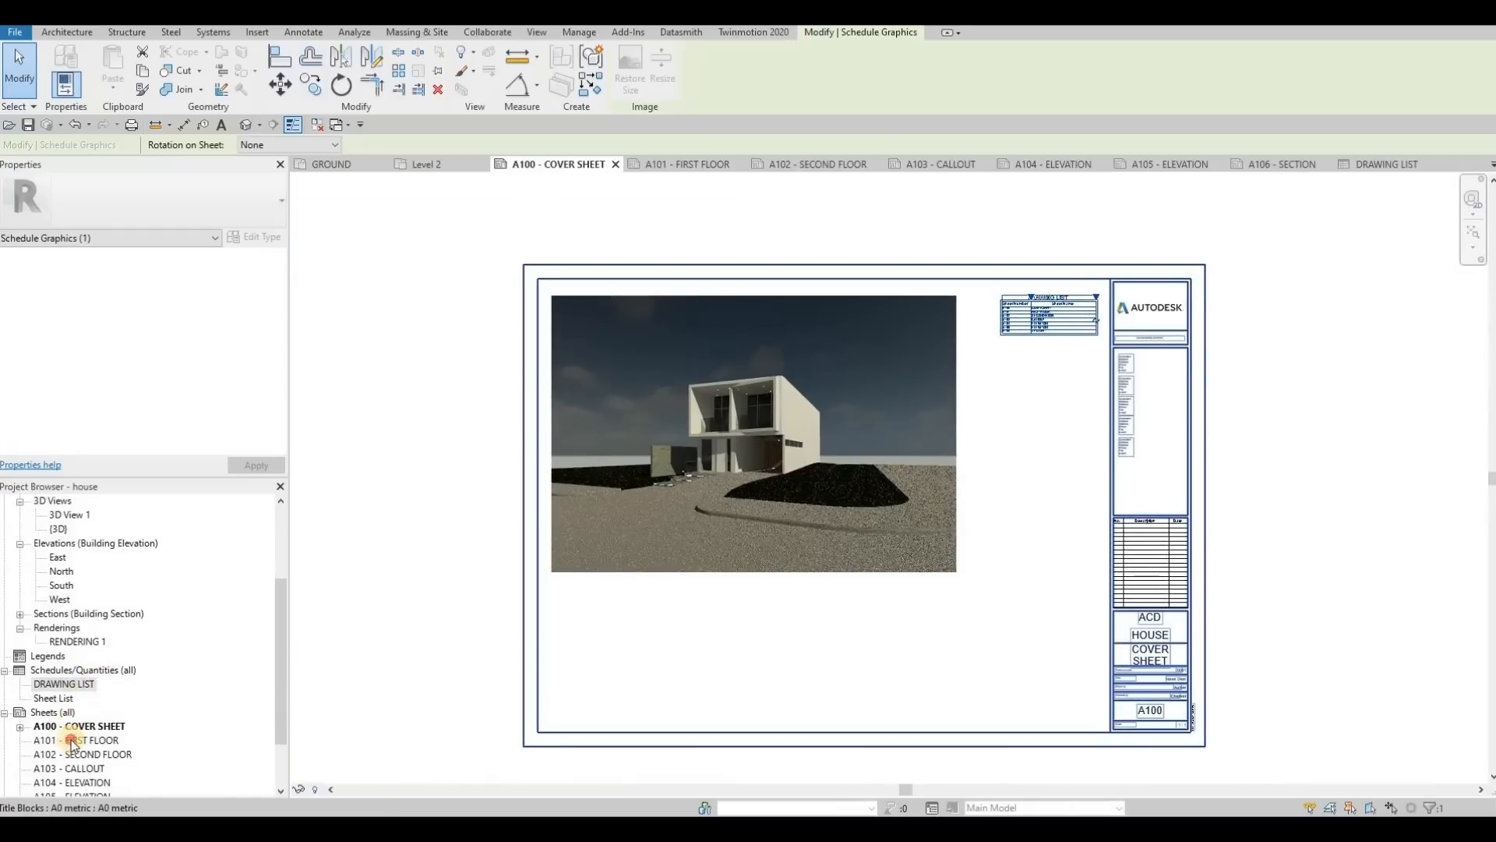
double_click(78, 740)
scroll(93, 596, "up", 3)
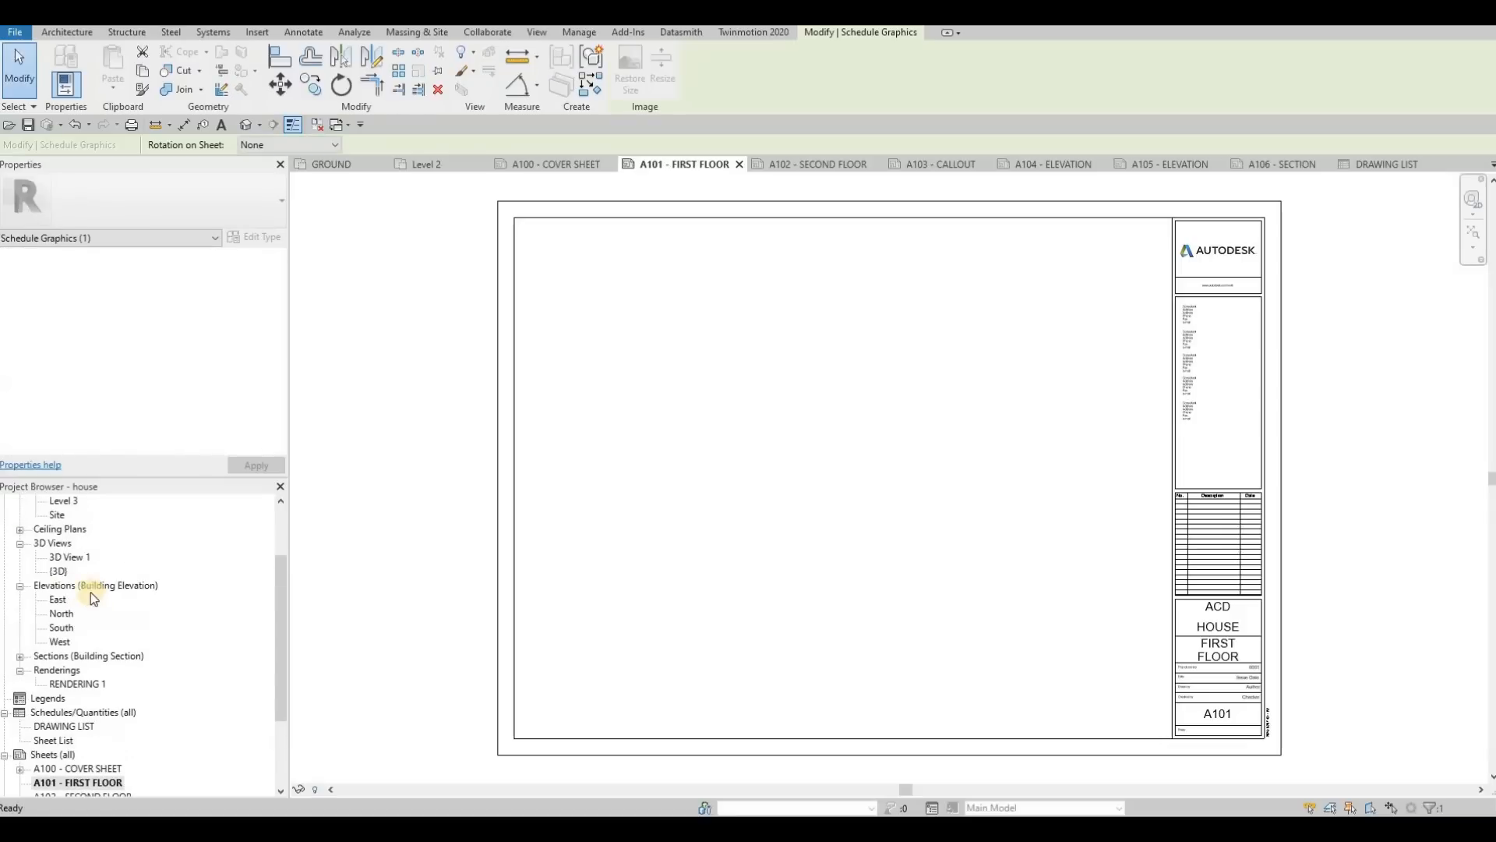
scroll(67, 588, "up", 1)
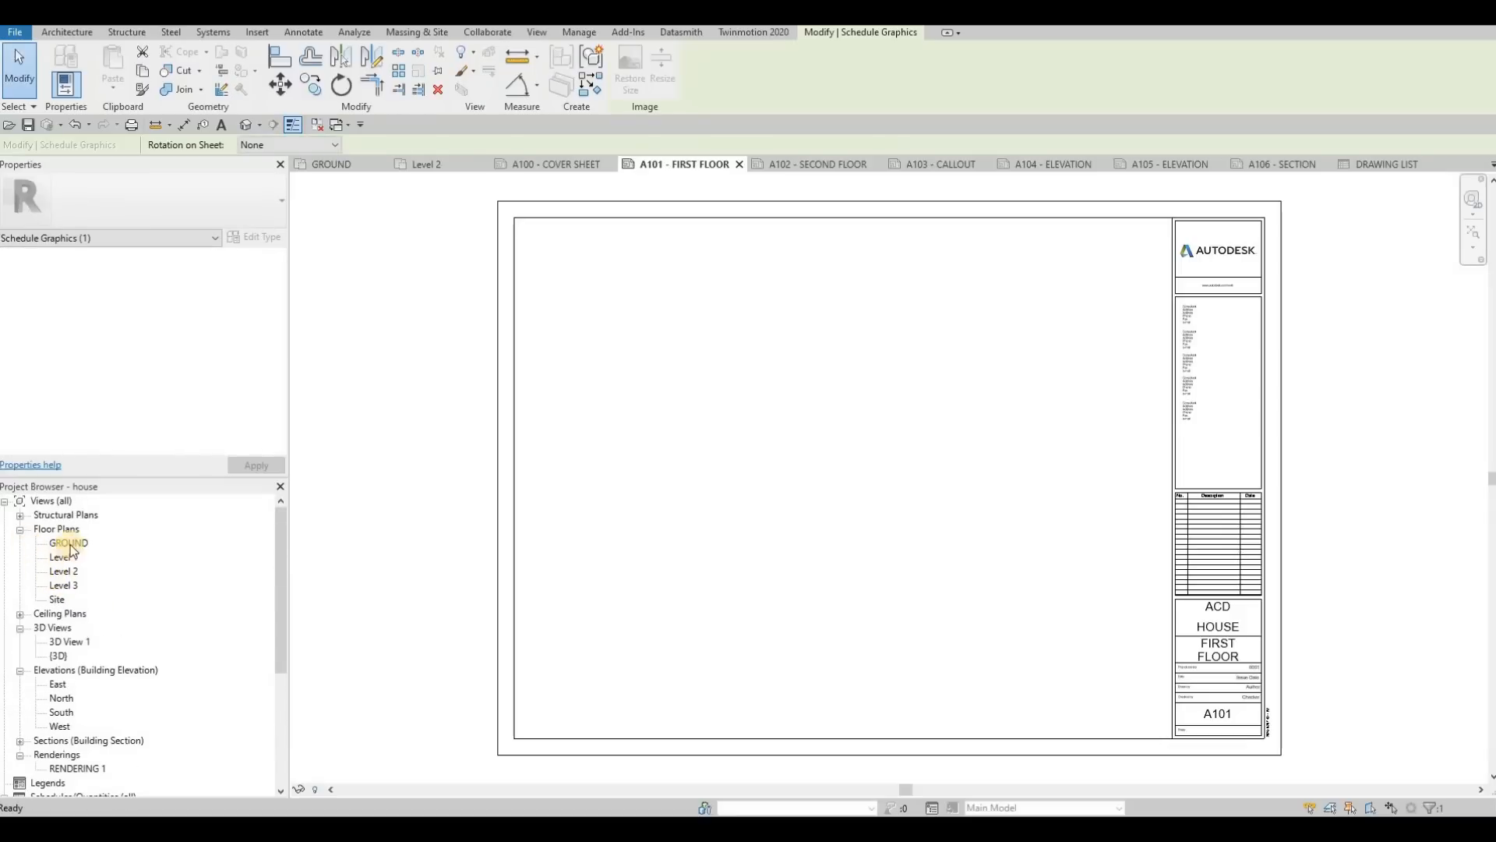
double_click(62, 558)
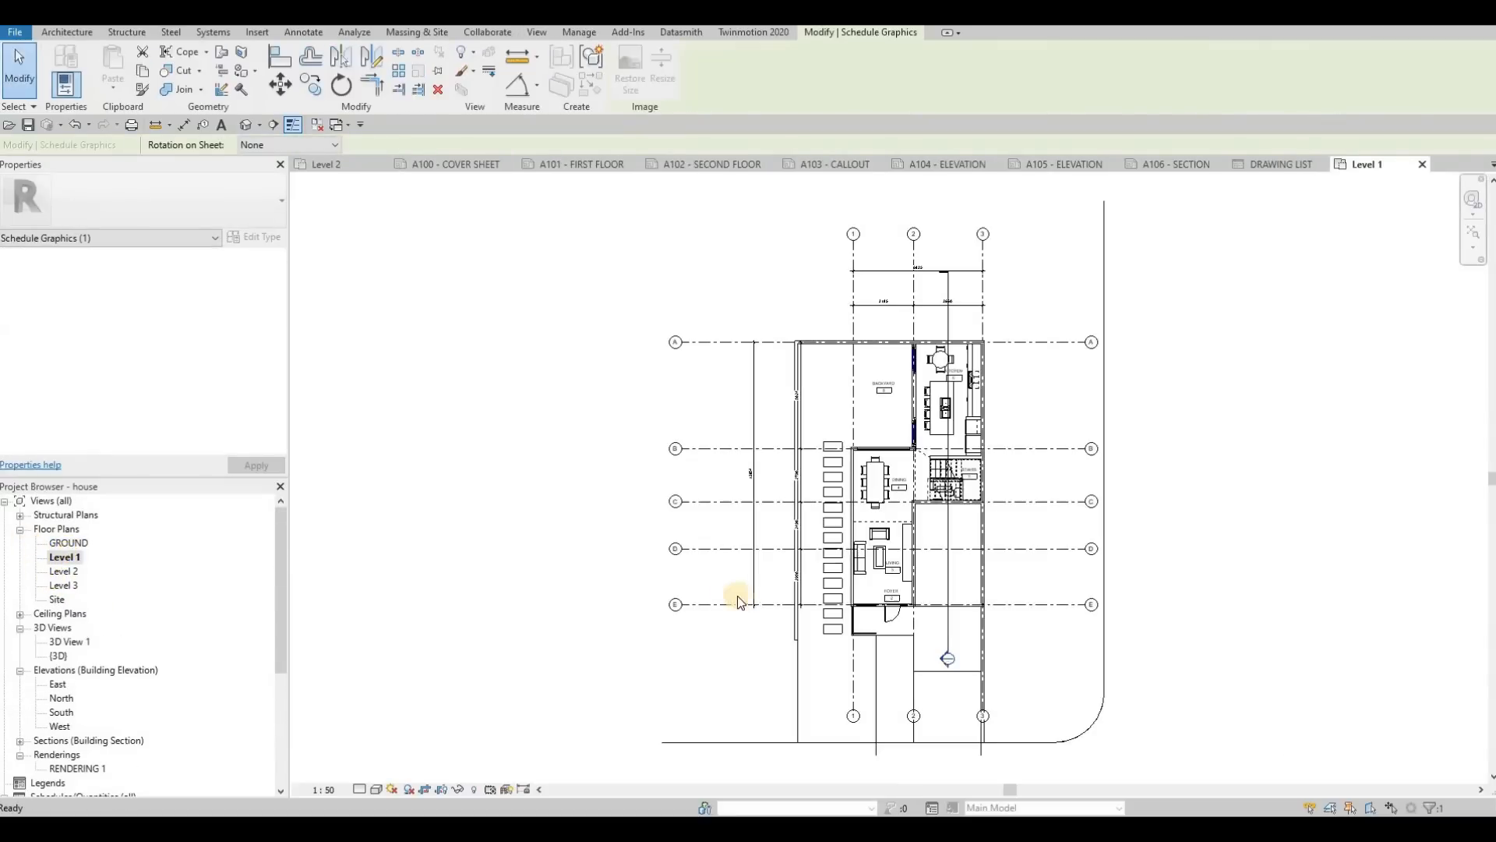
middle_click_drag(894, 482, 785, 466)
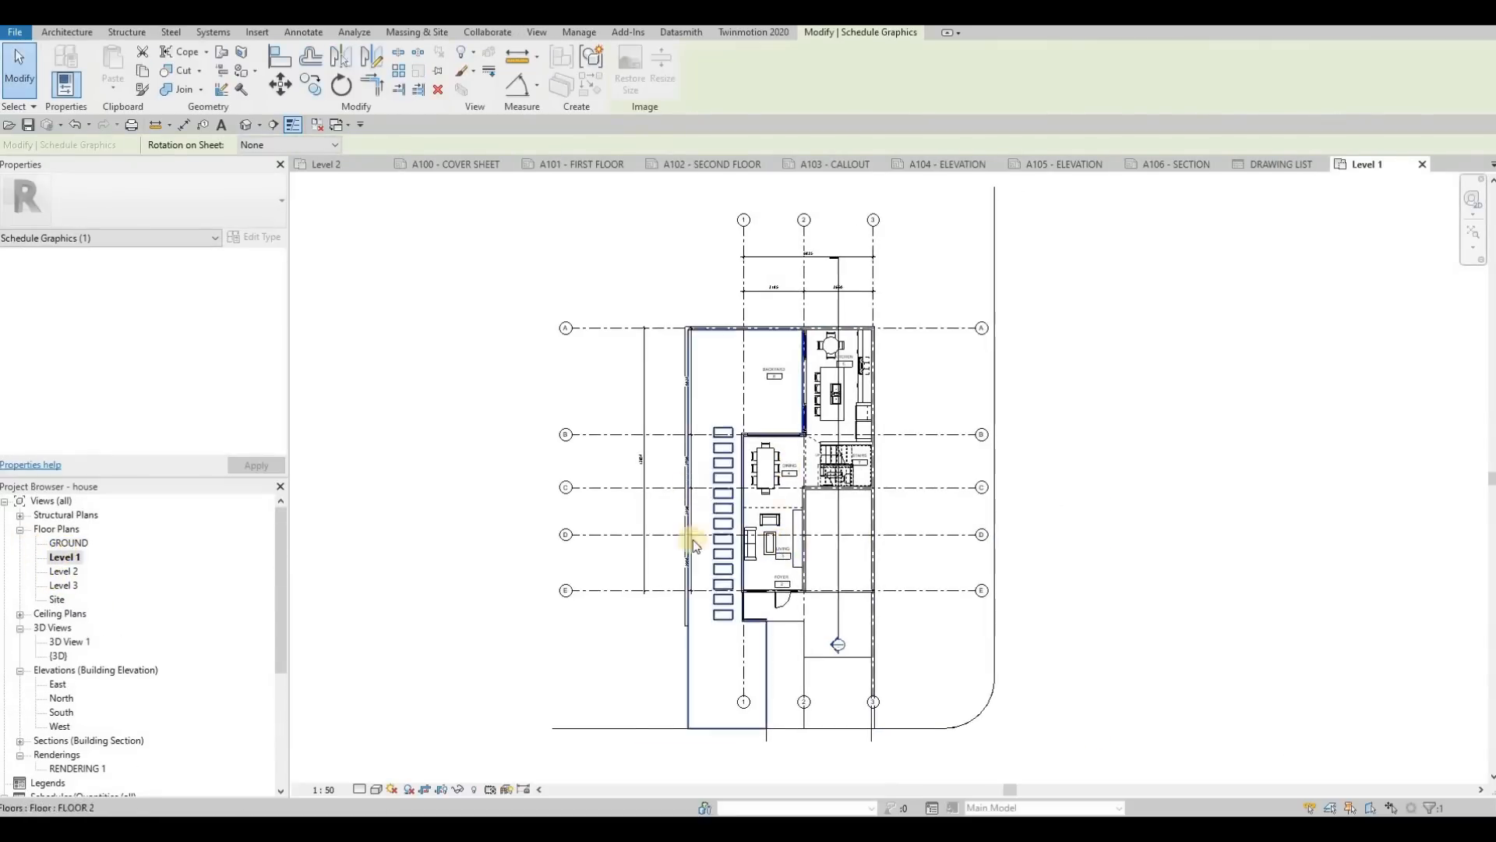
scroll(788, 546, "up", 1)
scroll(749, 573, "up", 5)
scroll(769, 503, "down", 3)
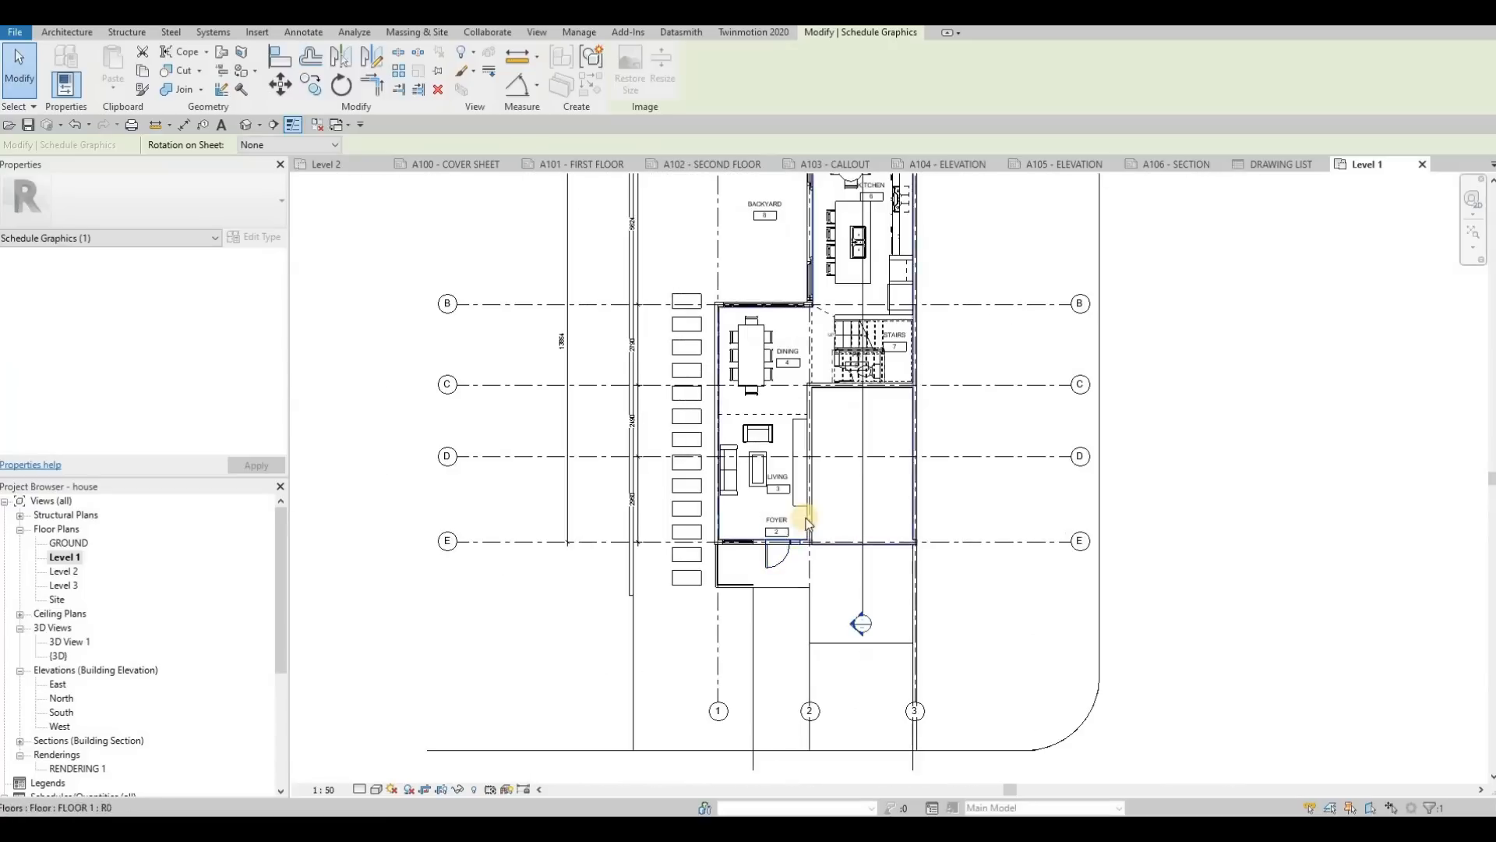
middle_click_drag(784, 534, 777, 546)
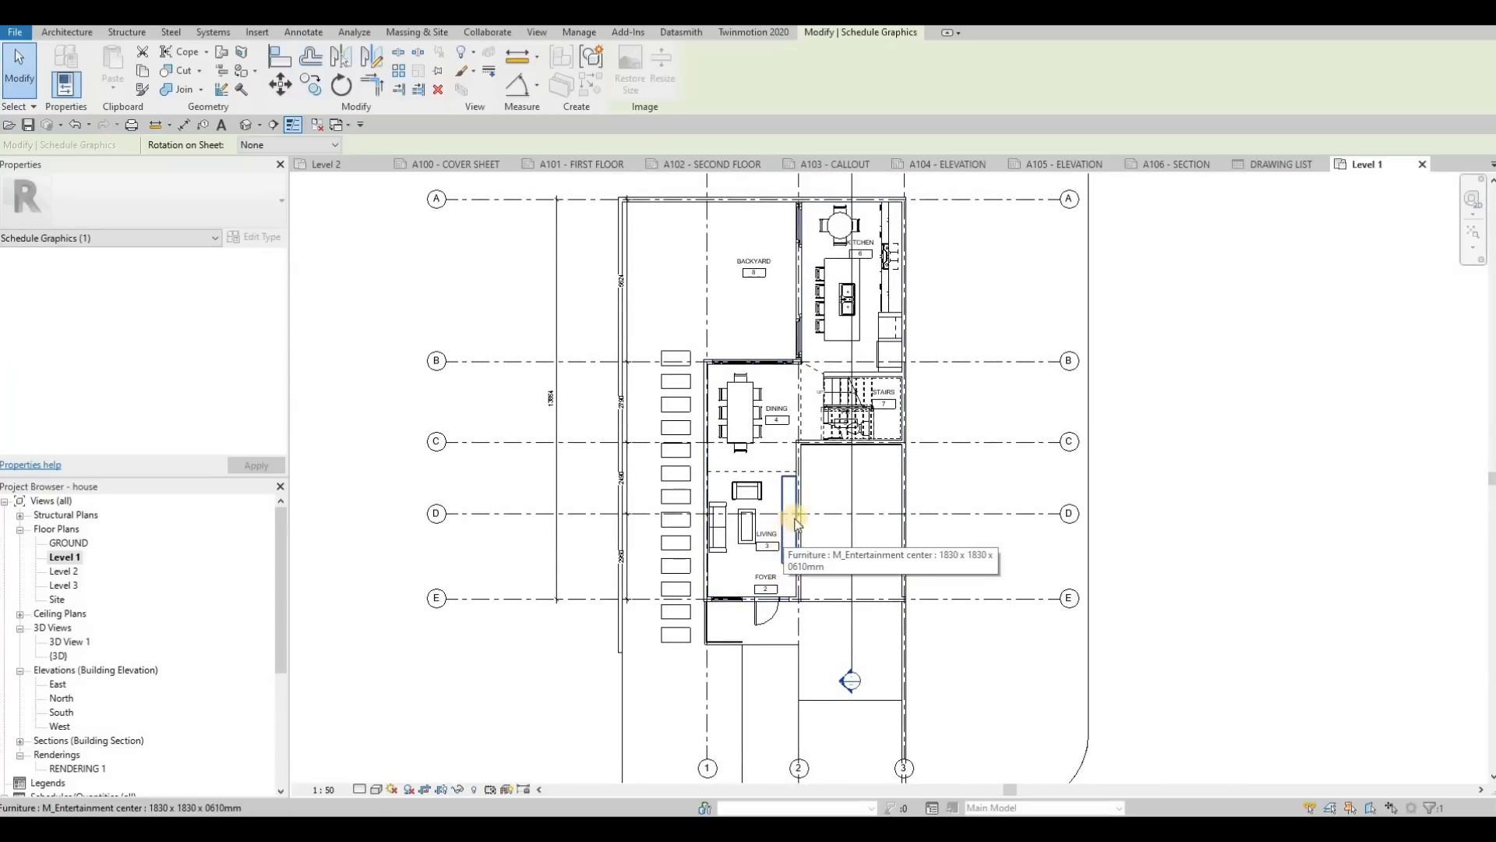
scroll(816, 526, "down", 5)
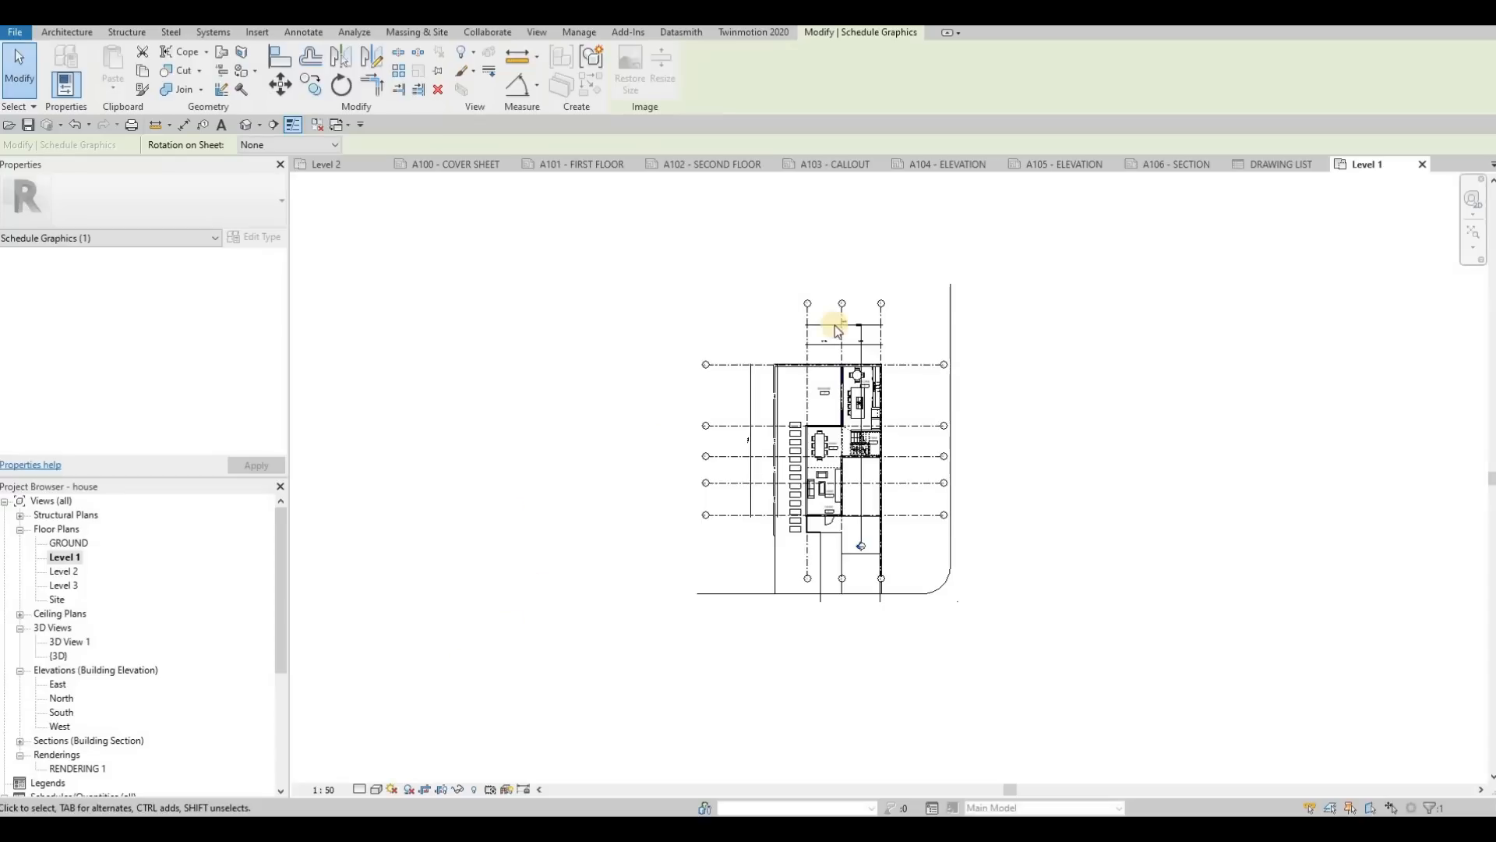
Step: Try placing the Level 1 floor plan on sheet A101 - FIRST FLOOR and delete the placed viewport
left_click(581, 164)
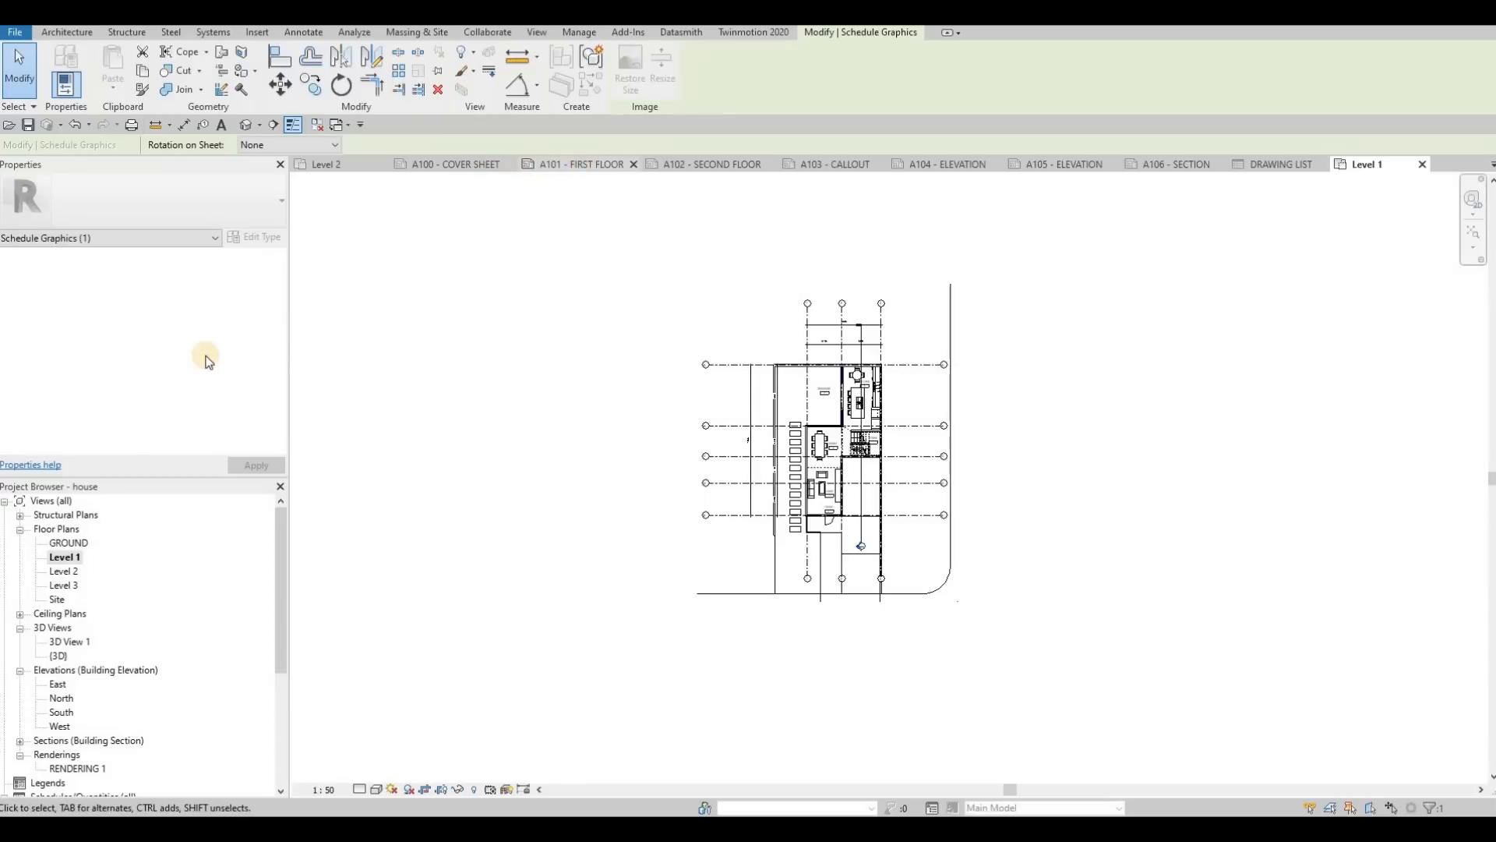
left_click_drag(63, 558, 809, 384)
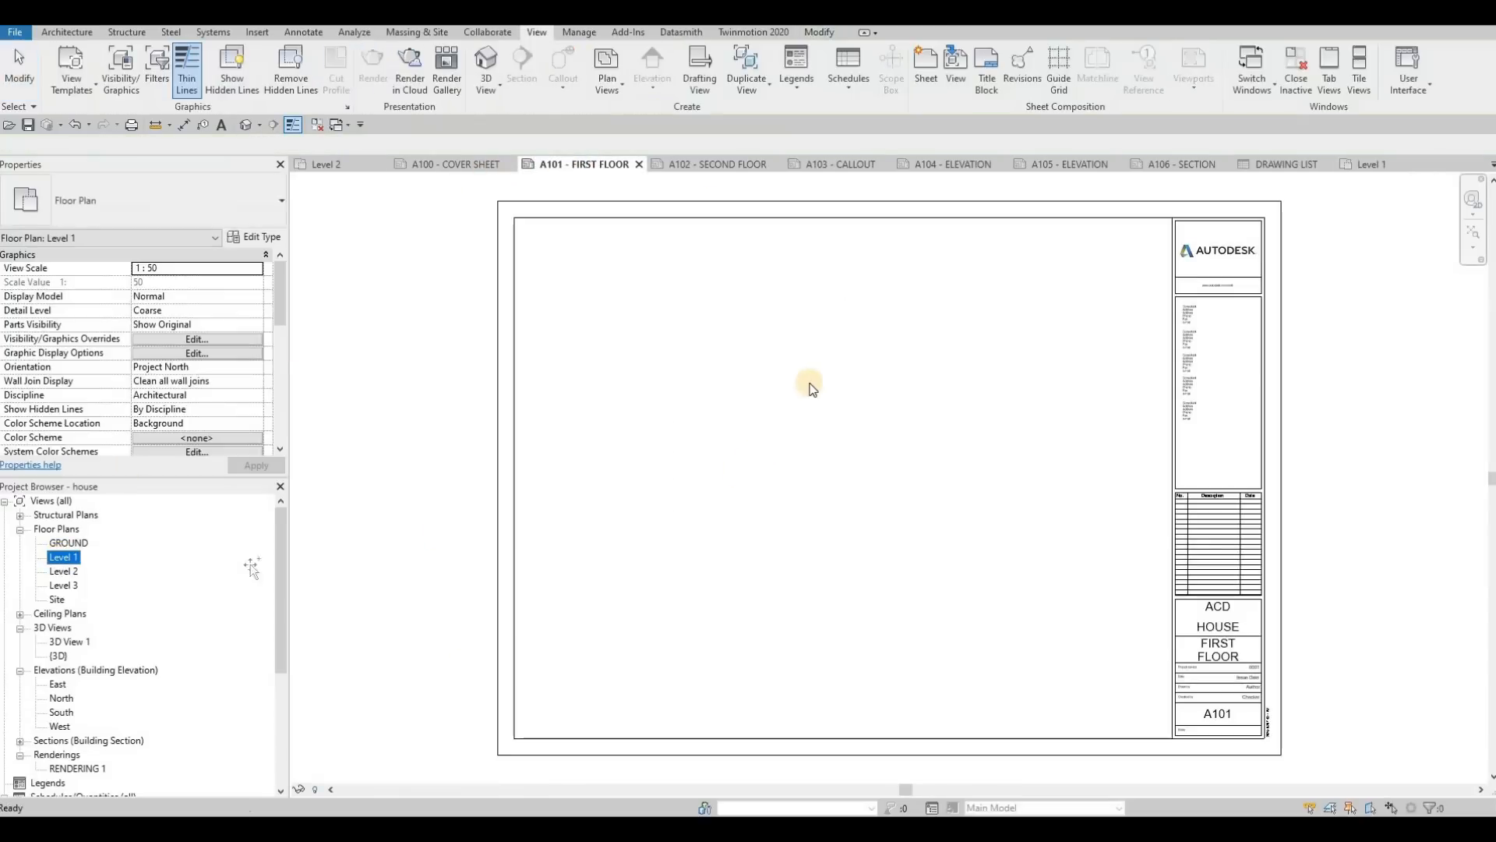
left_click(758, 454)
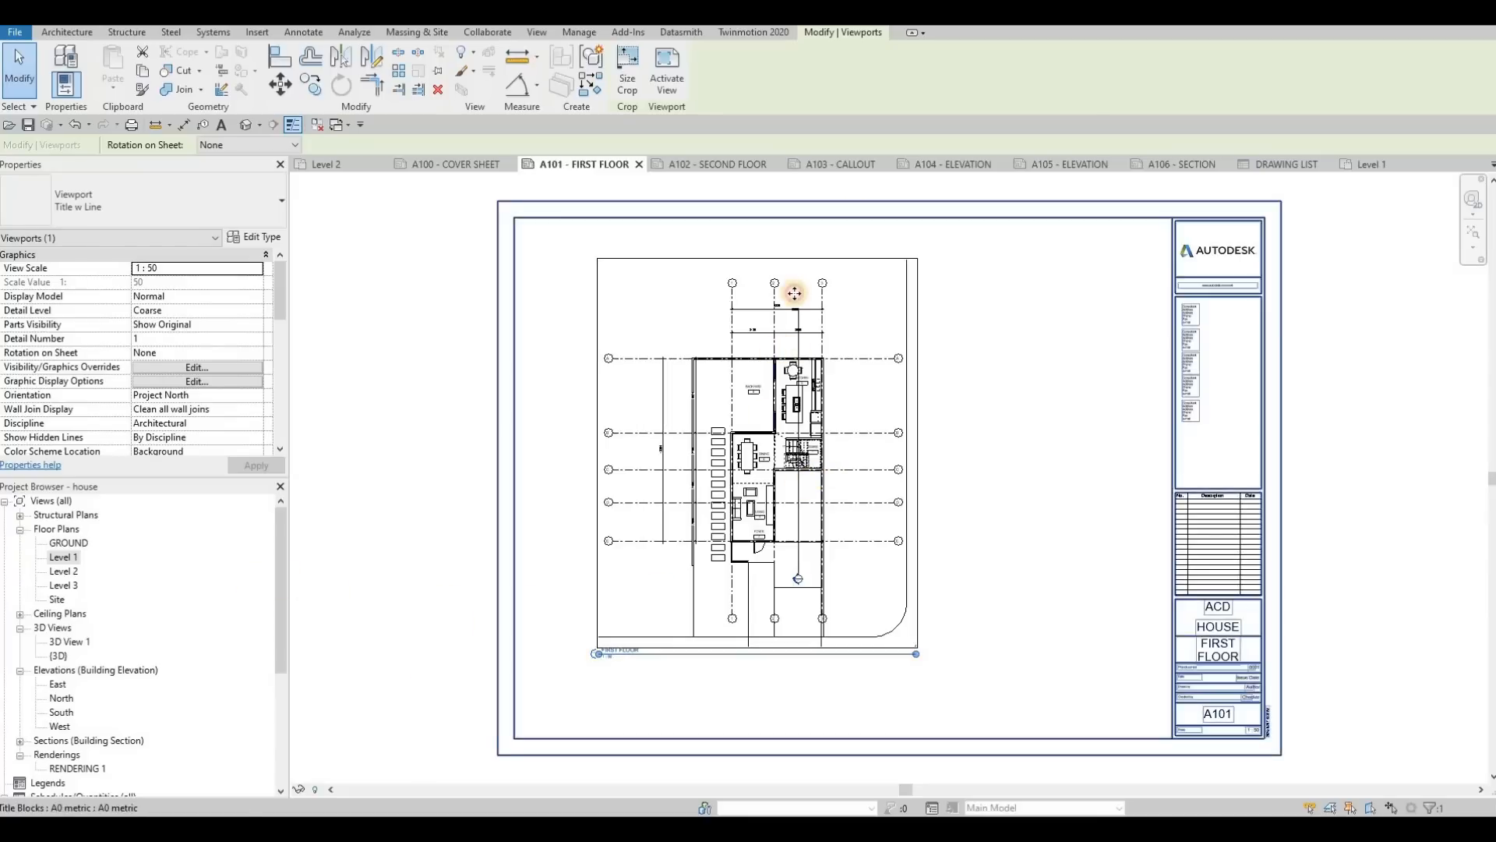
key("Delete")
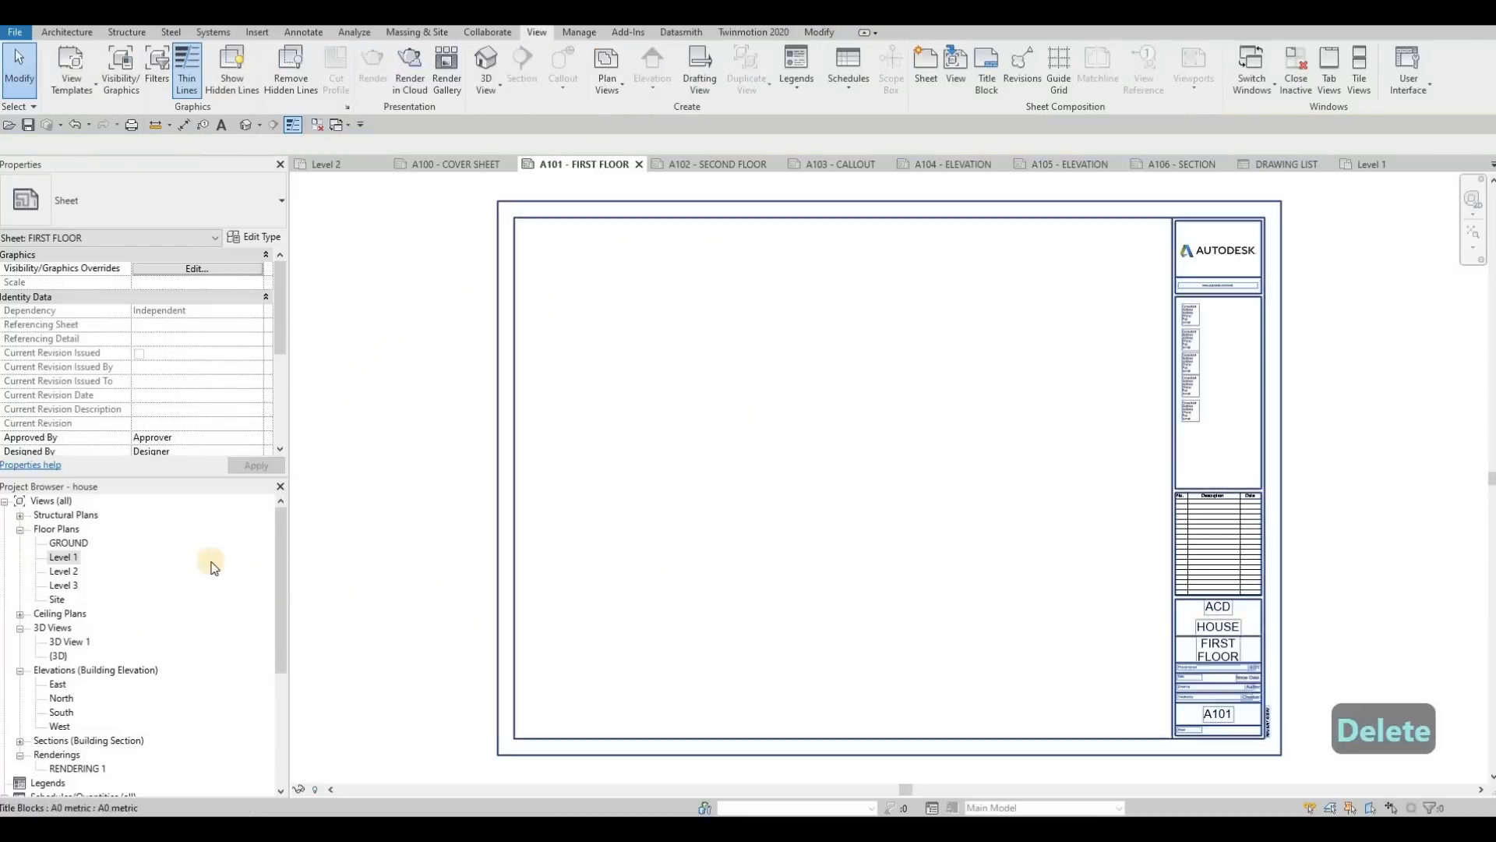
Step: Set the Level 1 floor plan's view scale to 1:100 and try placing it on sheet A101, undoing the placement
double_click(64, 558)
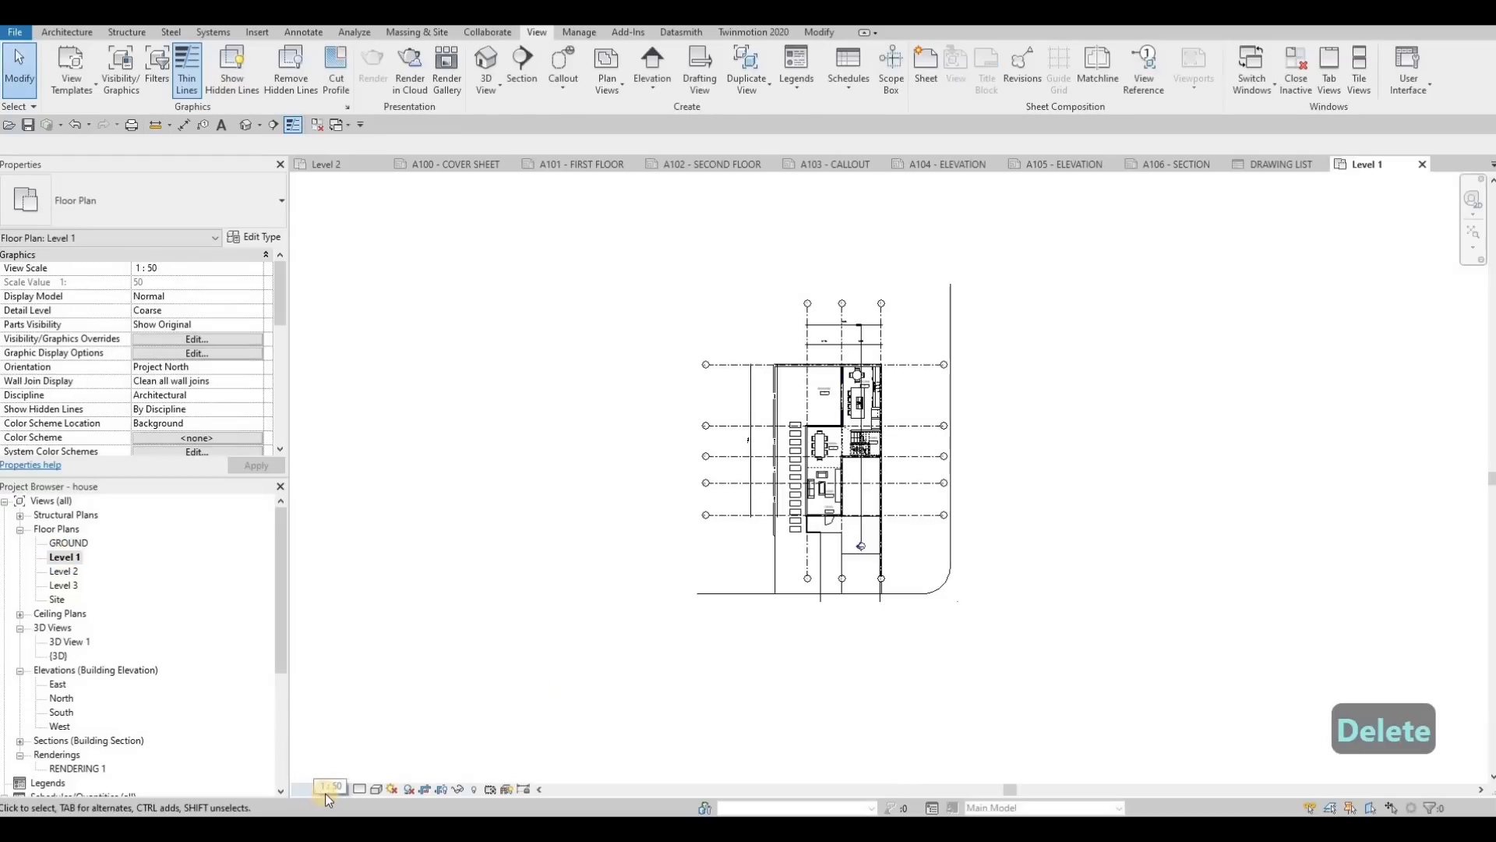
left_click(334, 788)
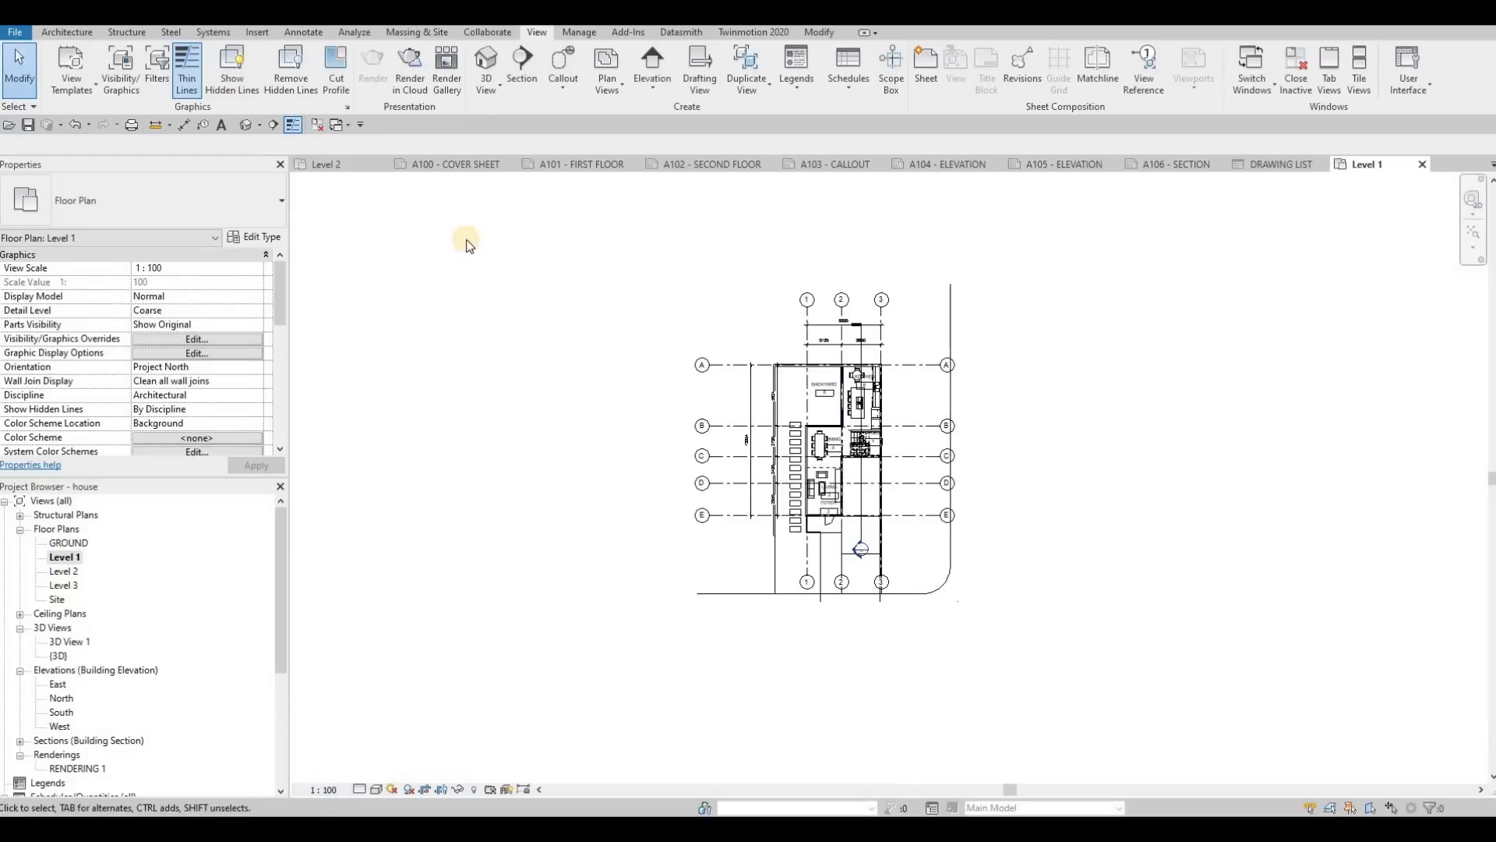
left_click(497, 165)
left_click(586, 164)
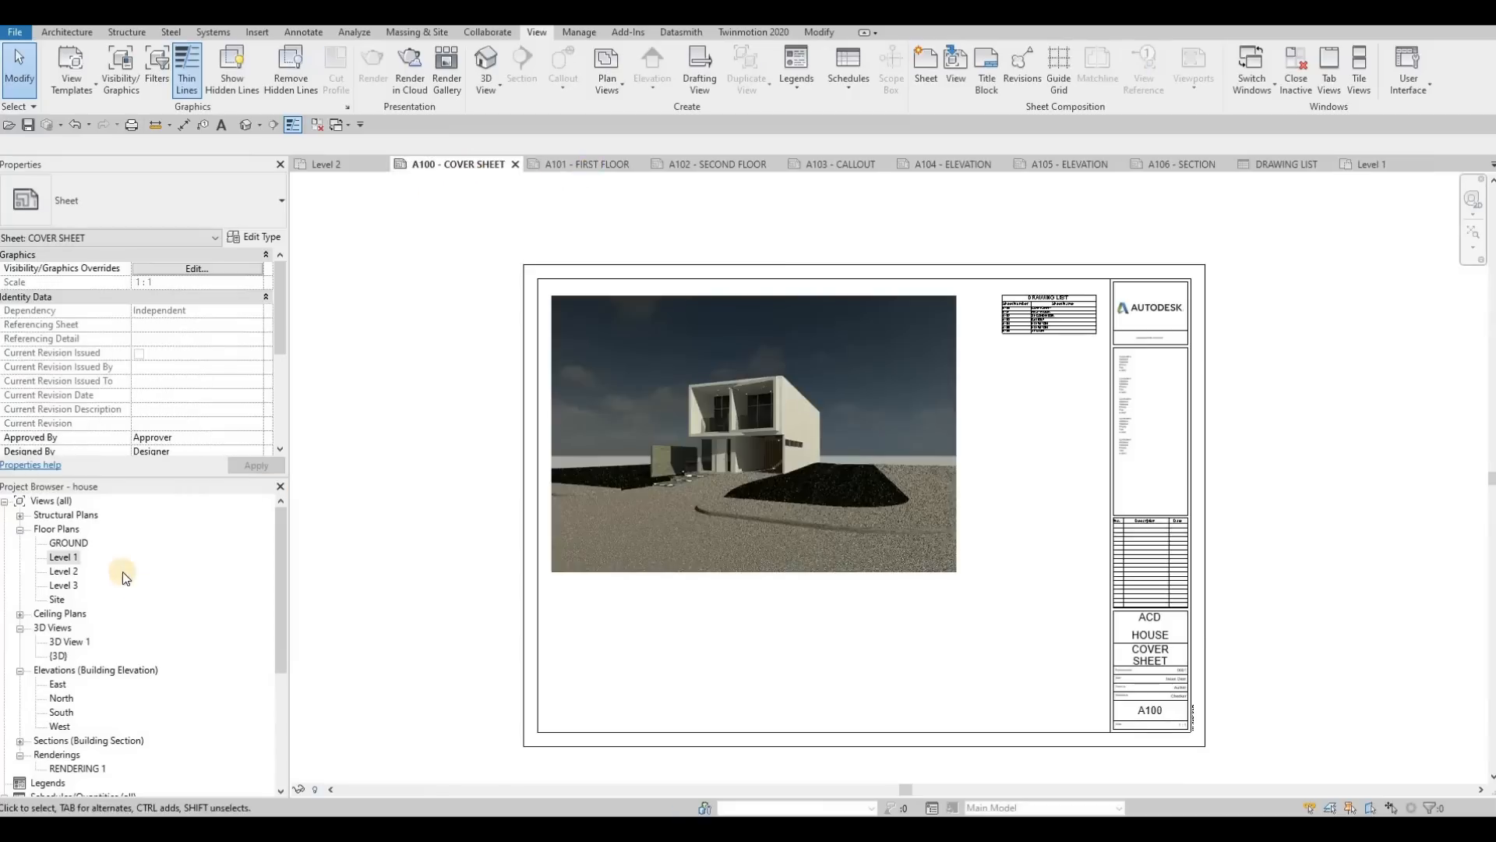
mouse_move(63, 557)
left_mouse_down()
mouse_move(739, 434)
mouse_move(730, 405)
left_mouse_up()
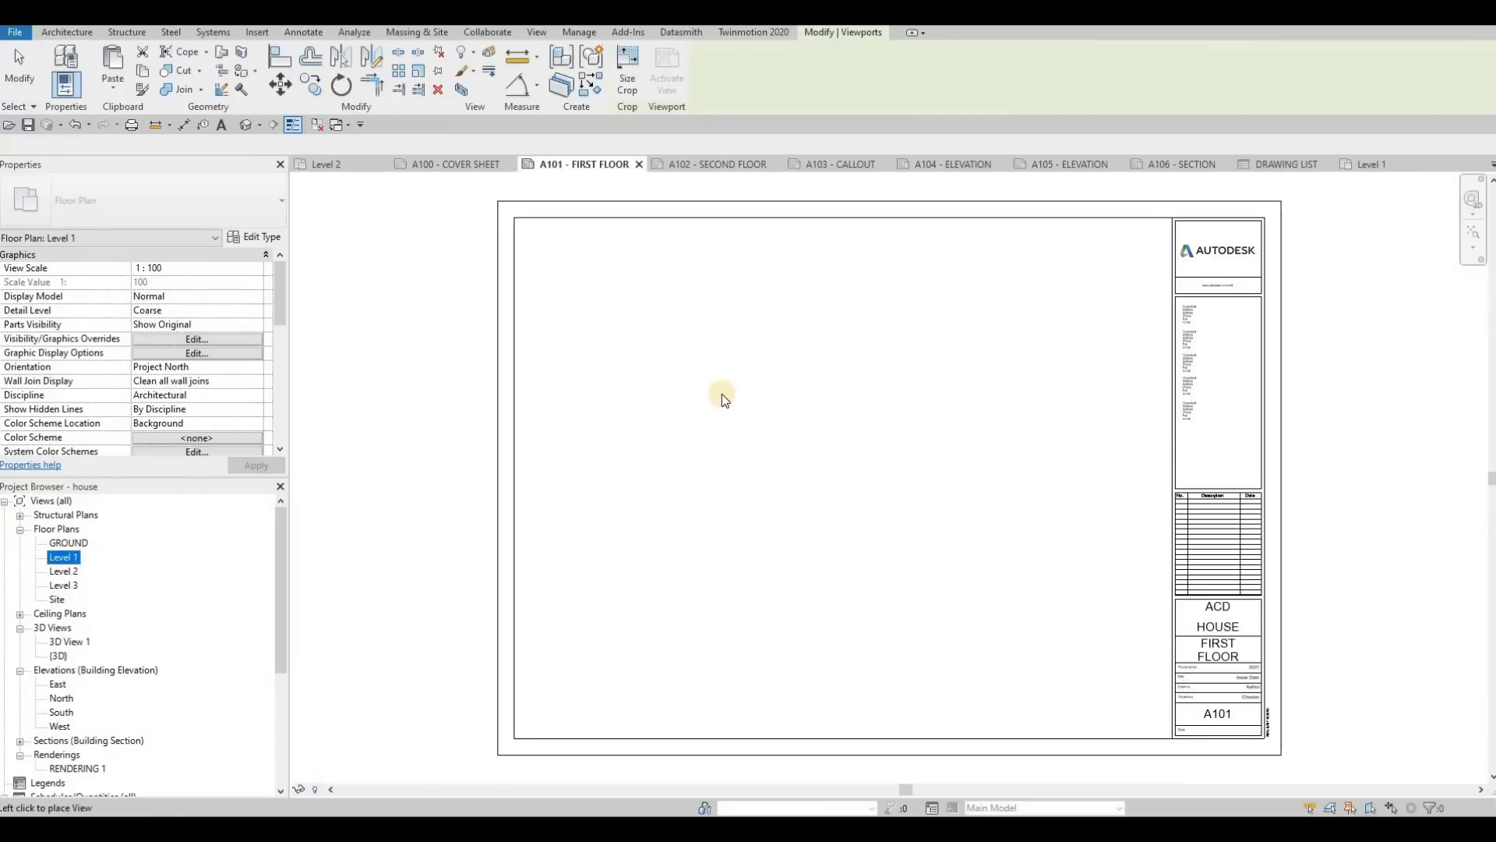
scroll(726, 396, "down", 1)
left_click(726, 397)
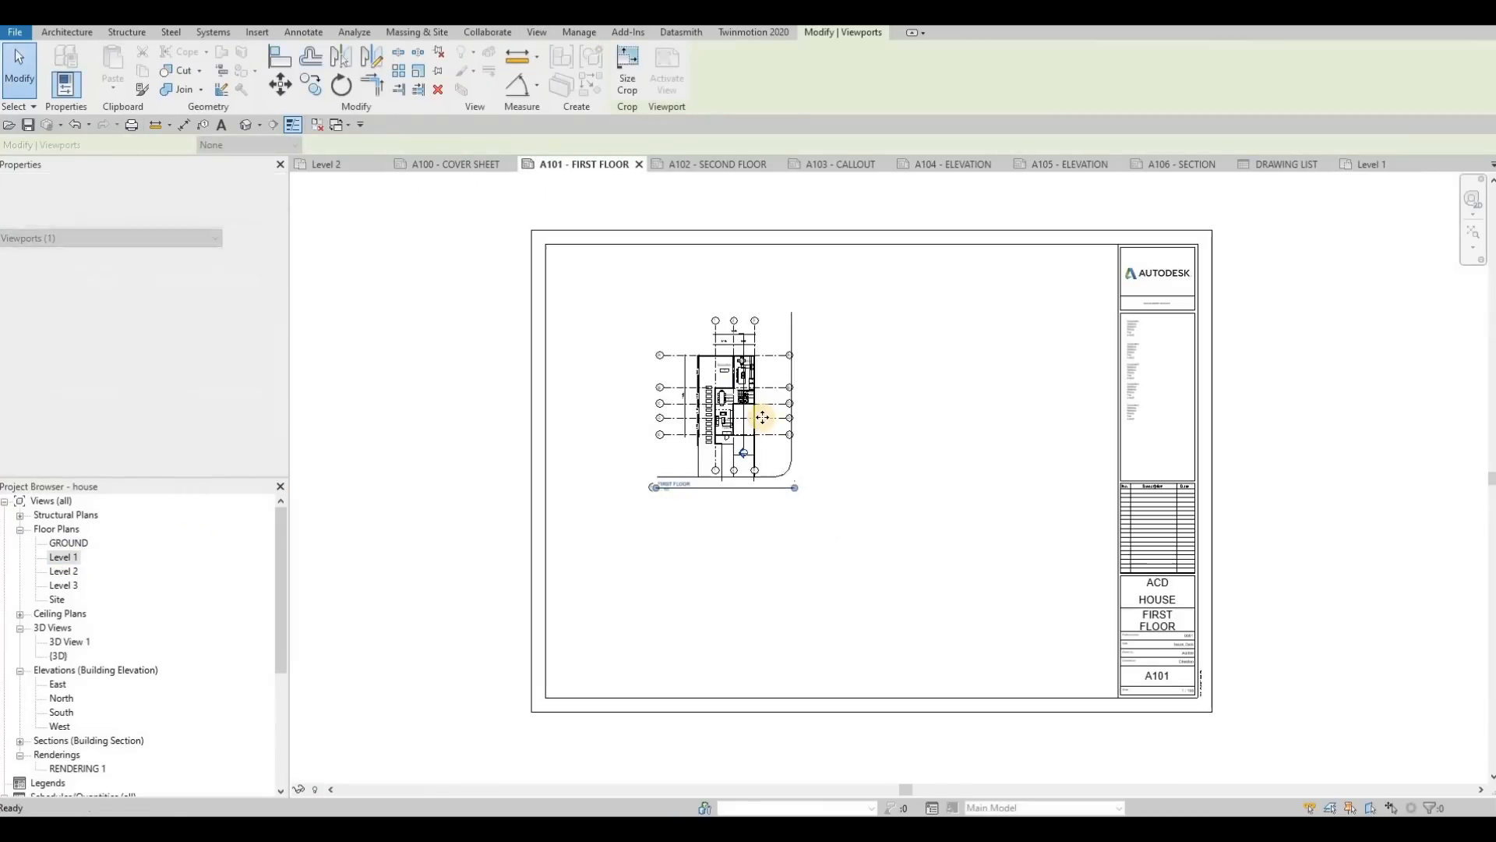
key("ctrl+z")
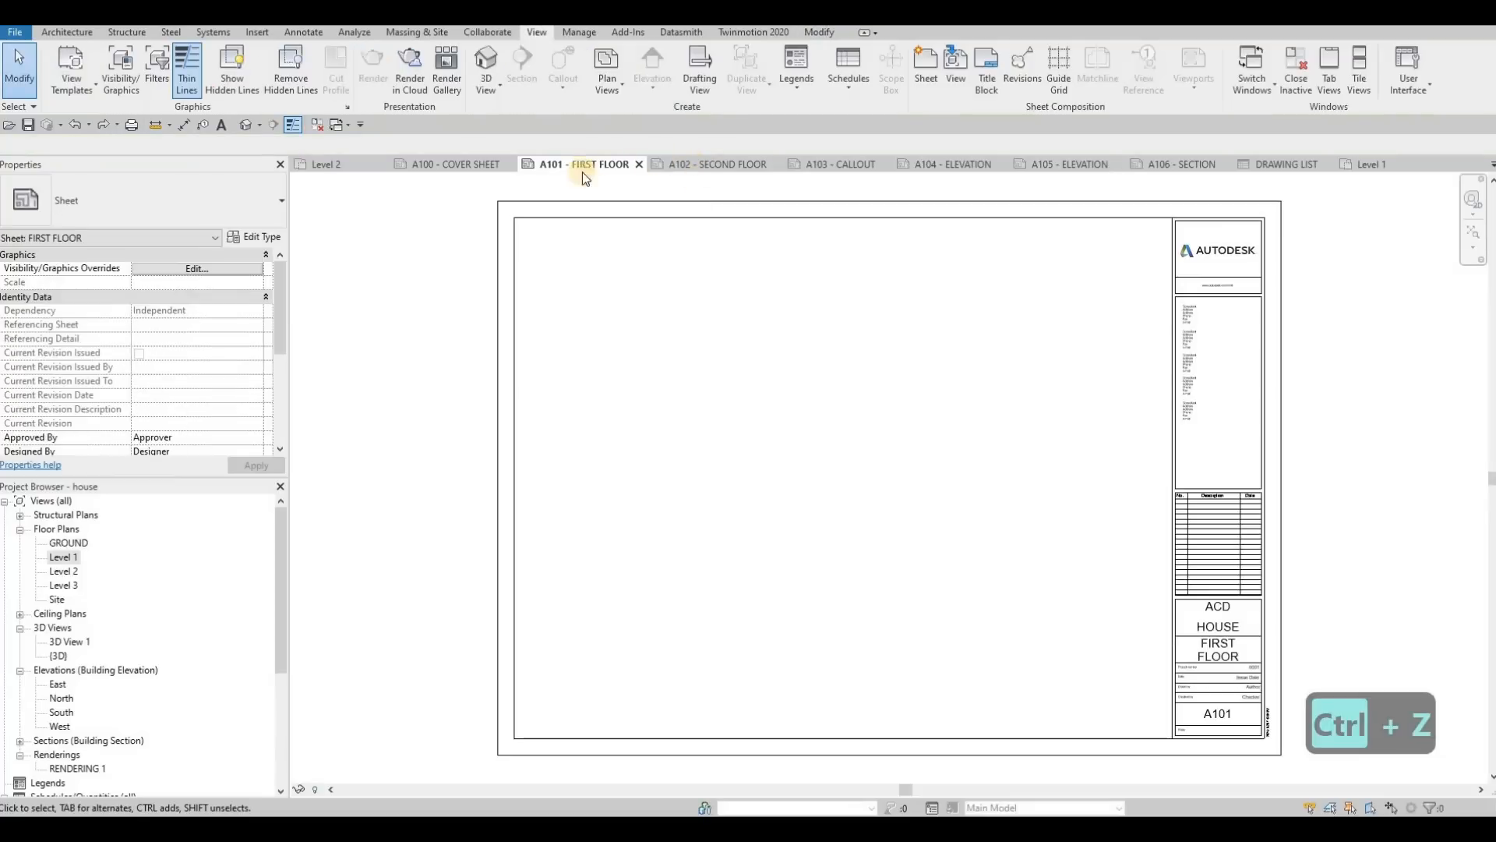
Step: Set the Level 1 floor plan's view scale back to 1:50
double_click(189, 565)
left_click(324, 790)
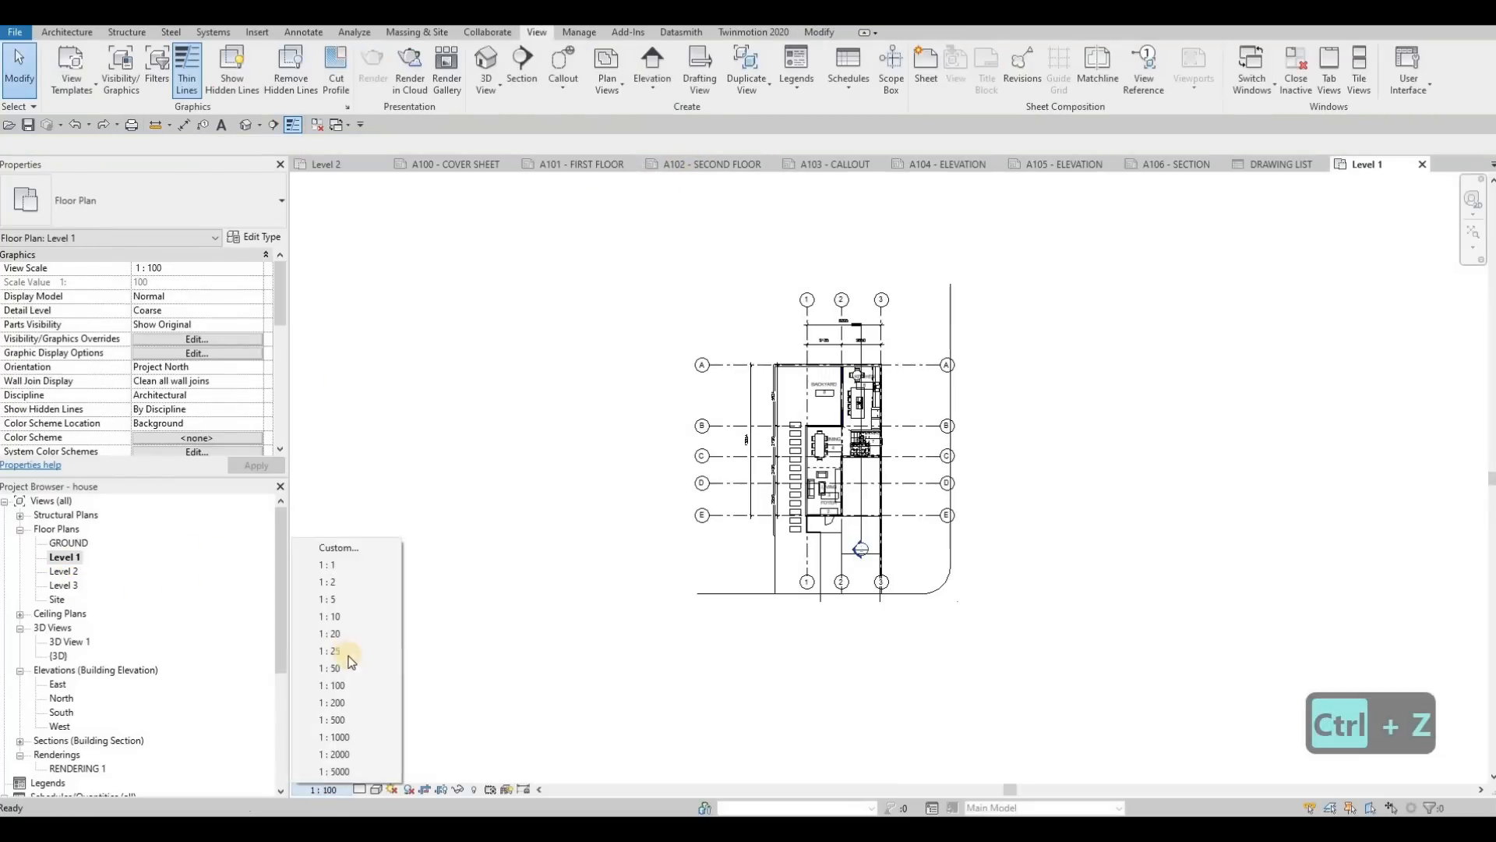
left_click(343, 668)
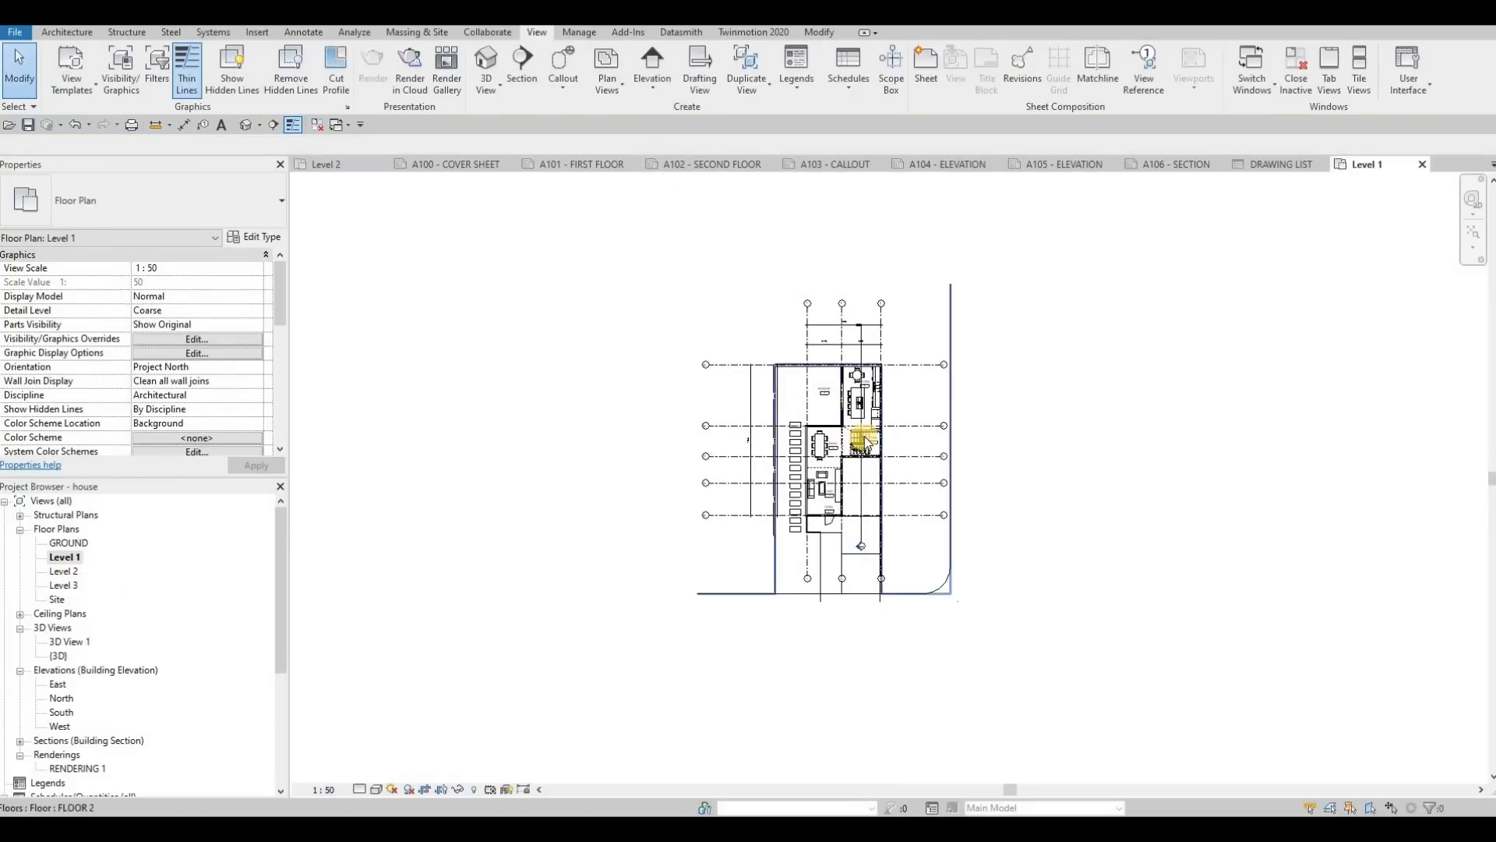
scroll(865, 443, "up", 3)
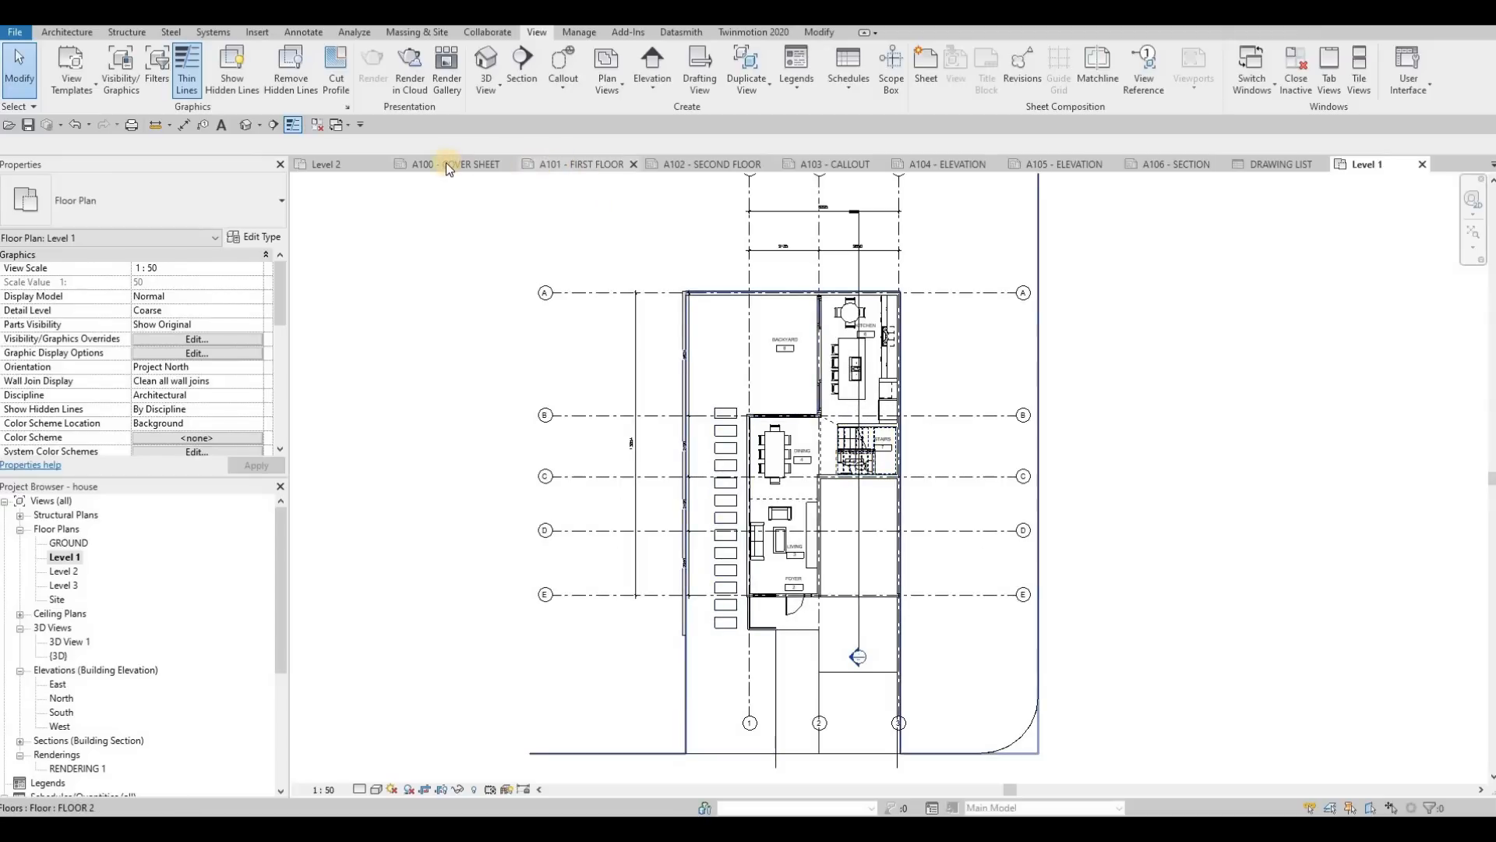
Step: Place the Level 1 floor plan in the left half of sheet A101 - FIRST FLOOR
left_click(582, 164)
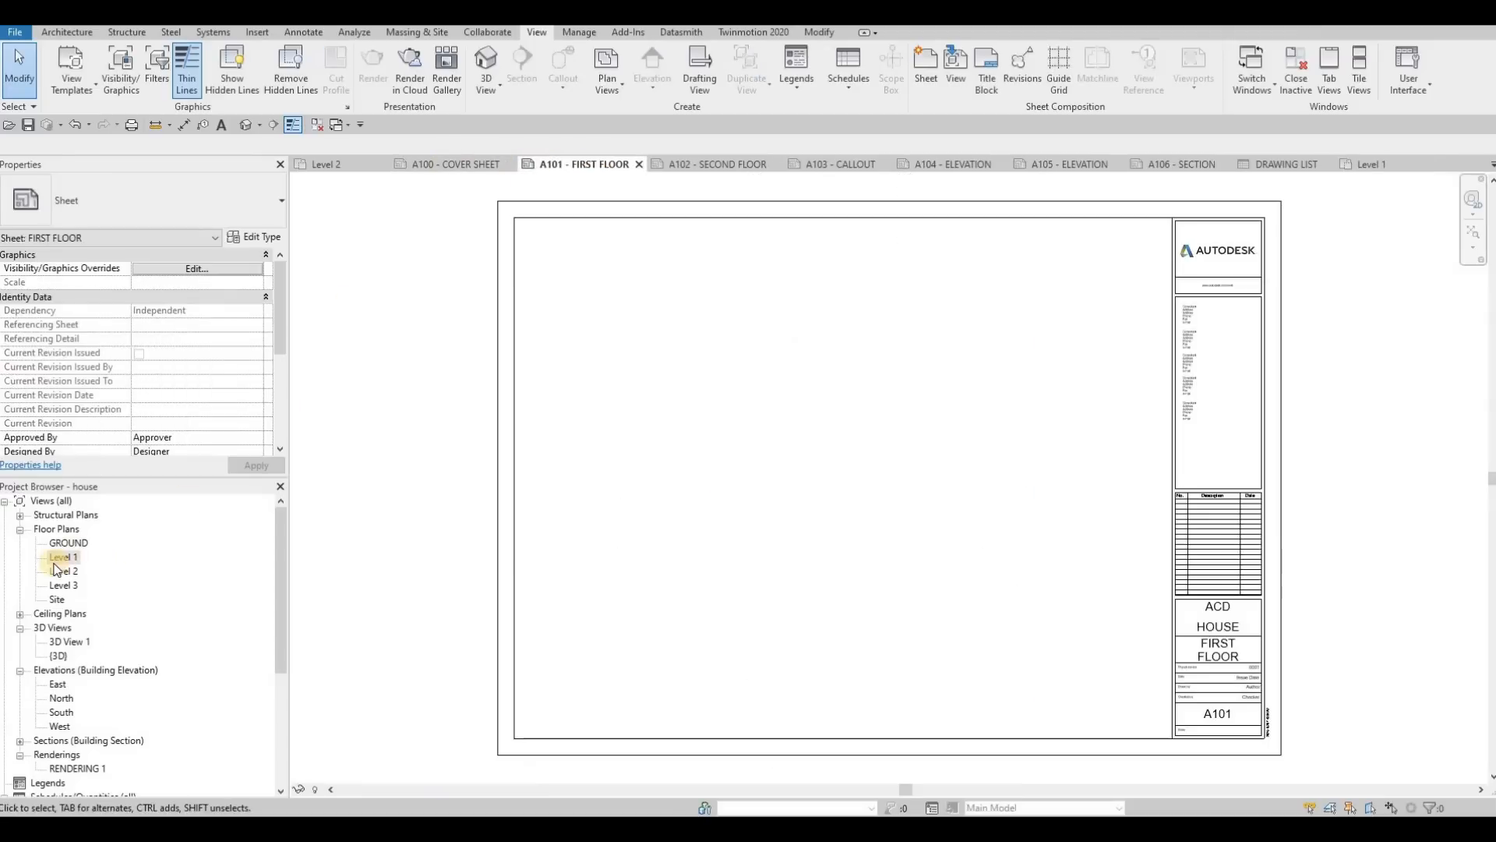
left_click(64, 556)
left_click_drag(574, 475, 583, 470)
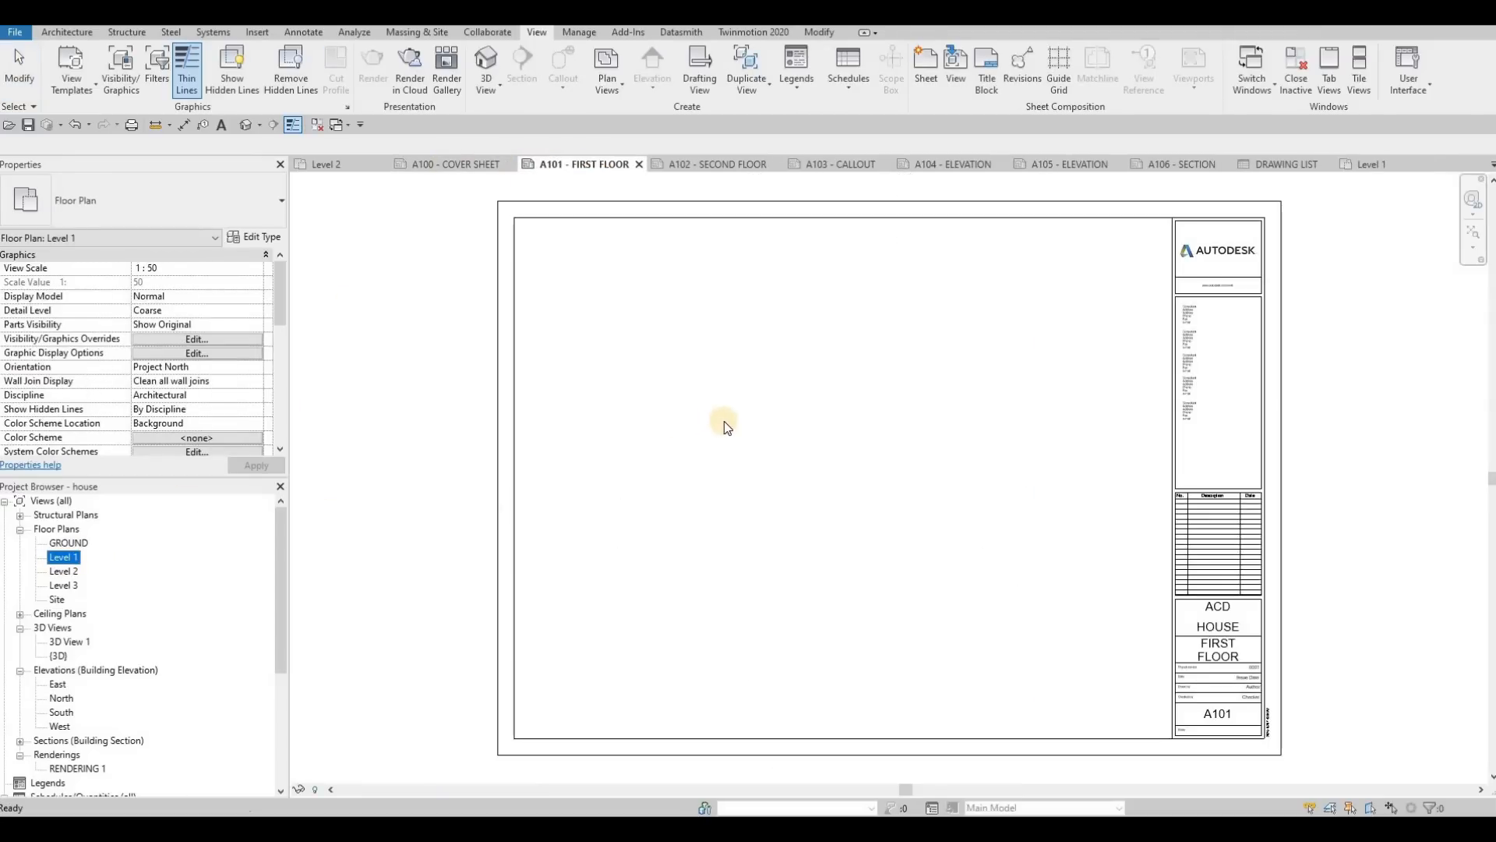
left_click(699, 435)
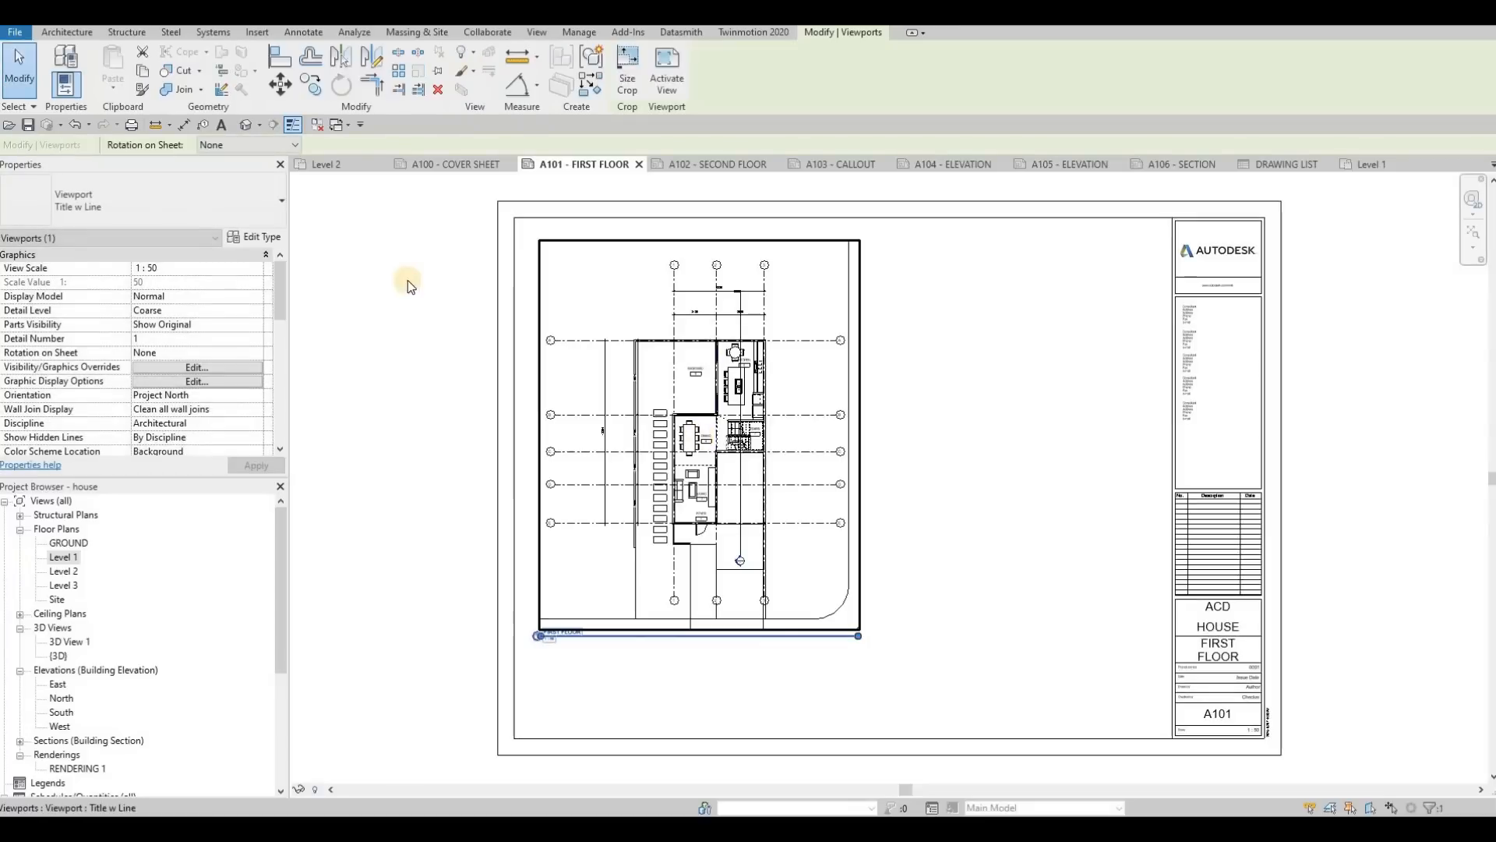
key("Escape")
key("Escape")
key("Escape")
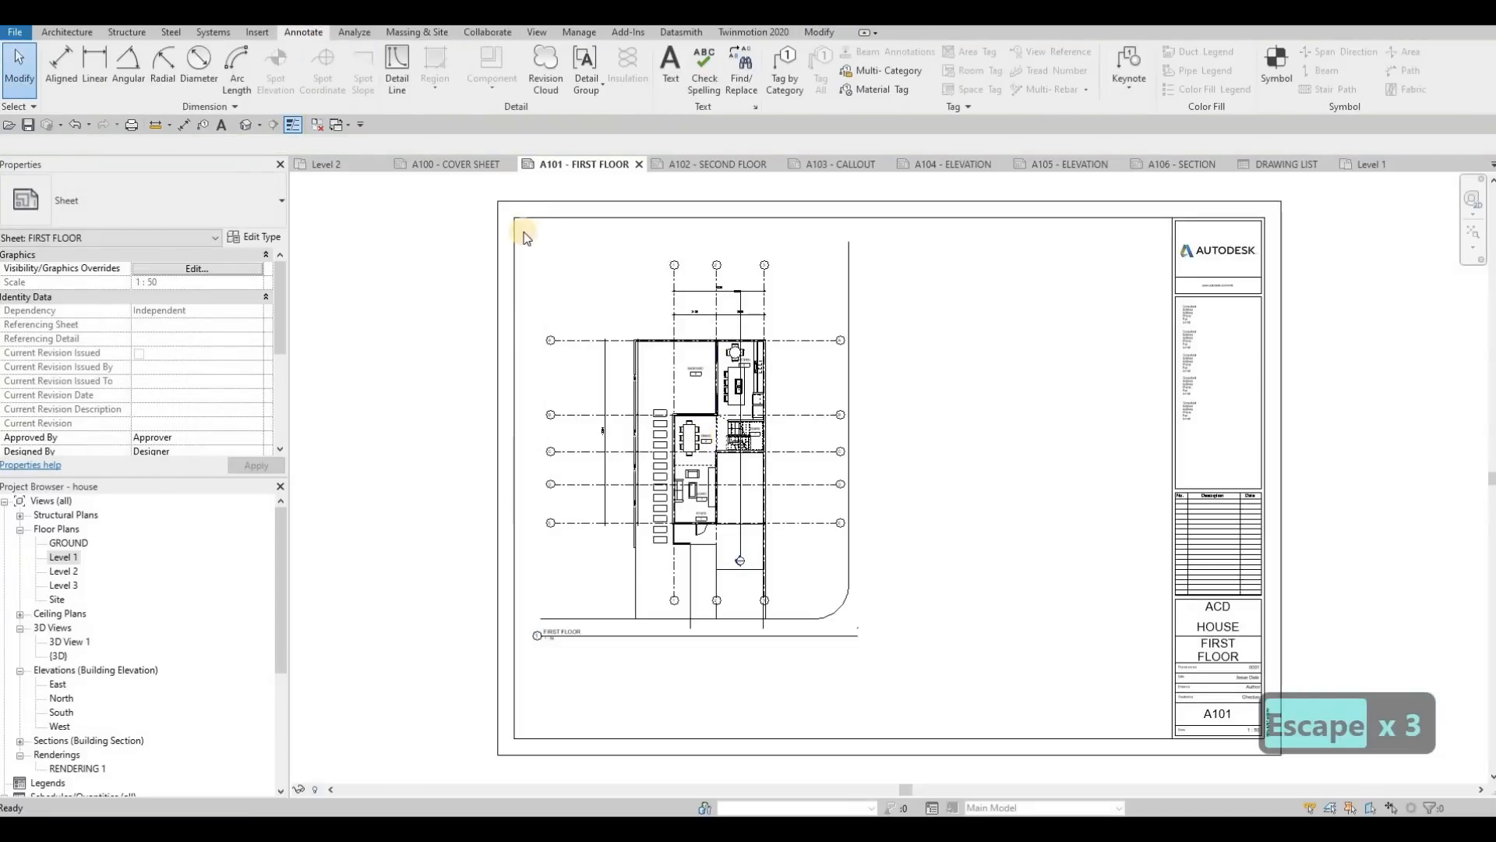
Step: Draw two connected Thin Lines detail lines from the sheet frame's upper-left corner, about 10 mm along its top edge and 10 mm down
left_click(395, 74)
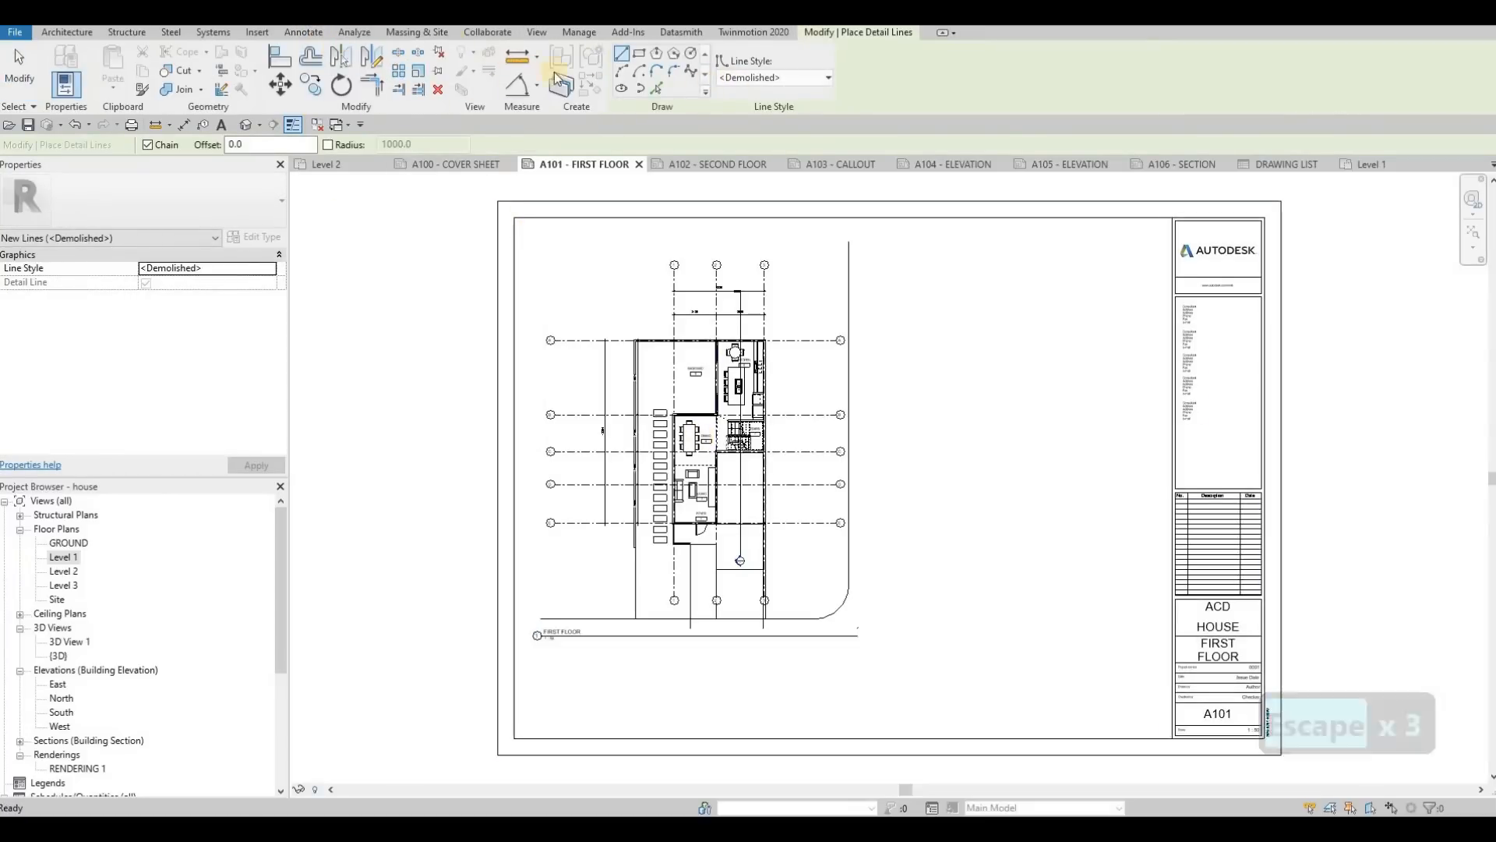
left_click(775, 77)
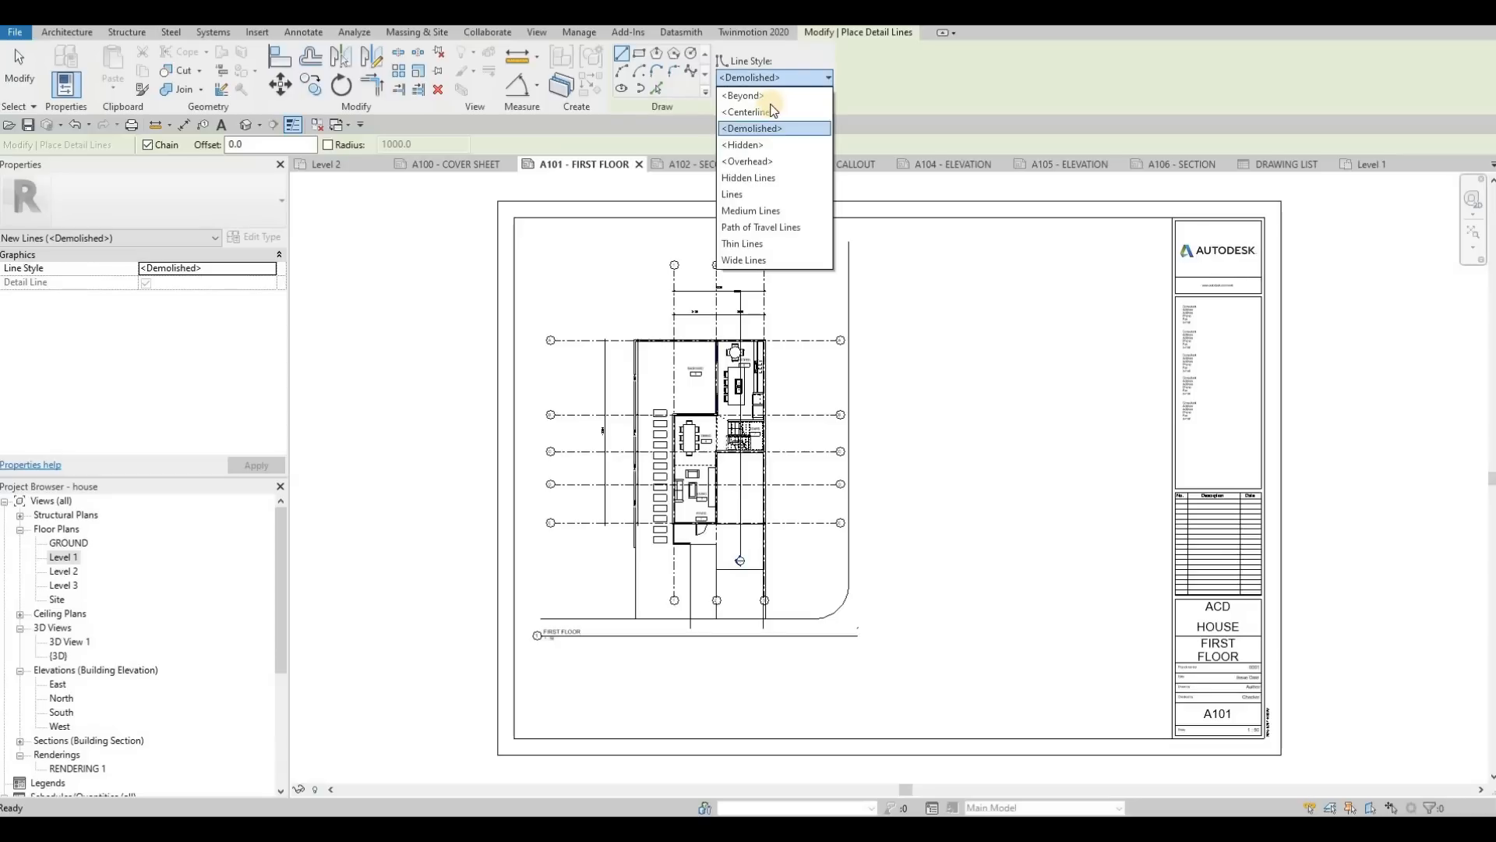
left_click(744, 243)
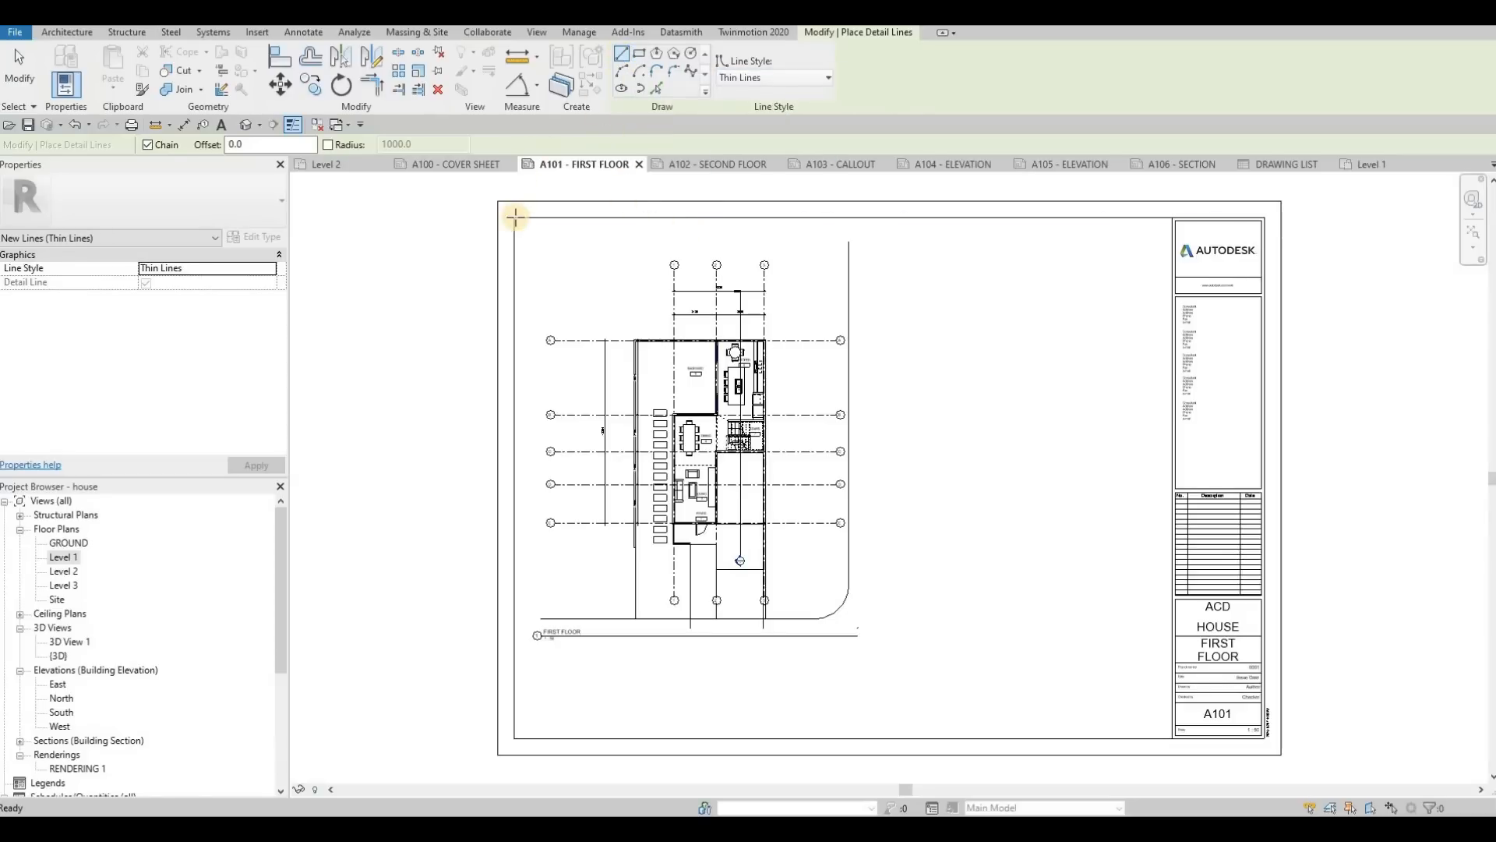
left_click(527, 219)
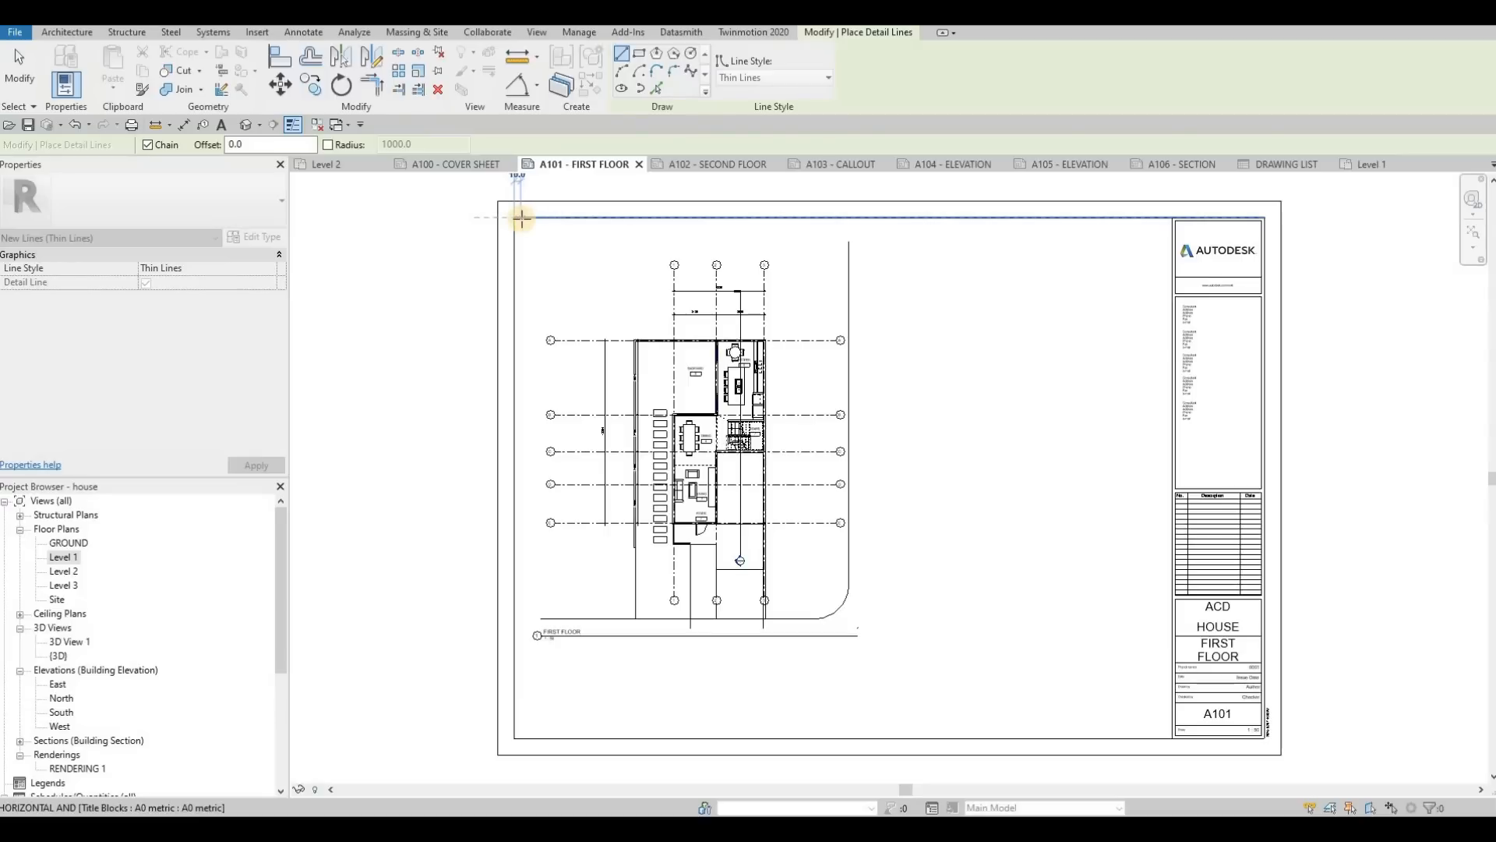
left_click(521, 218)
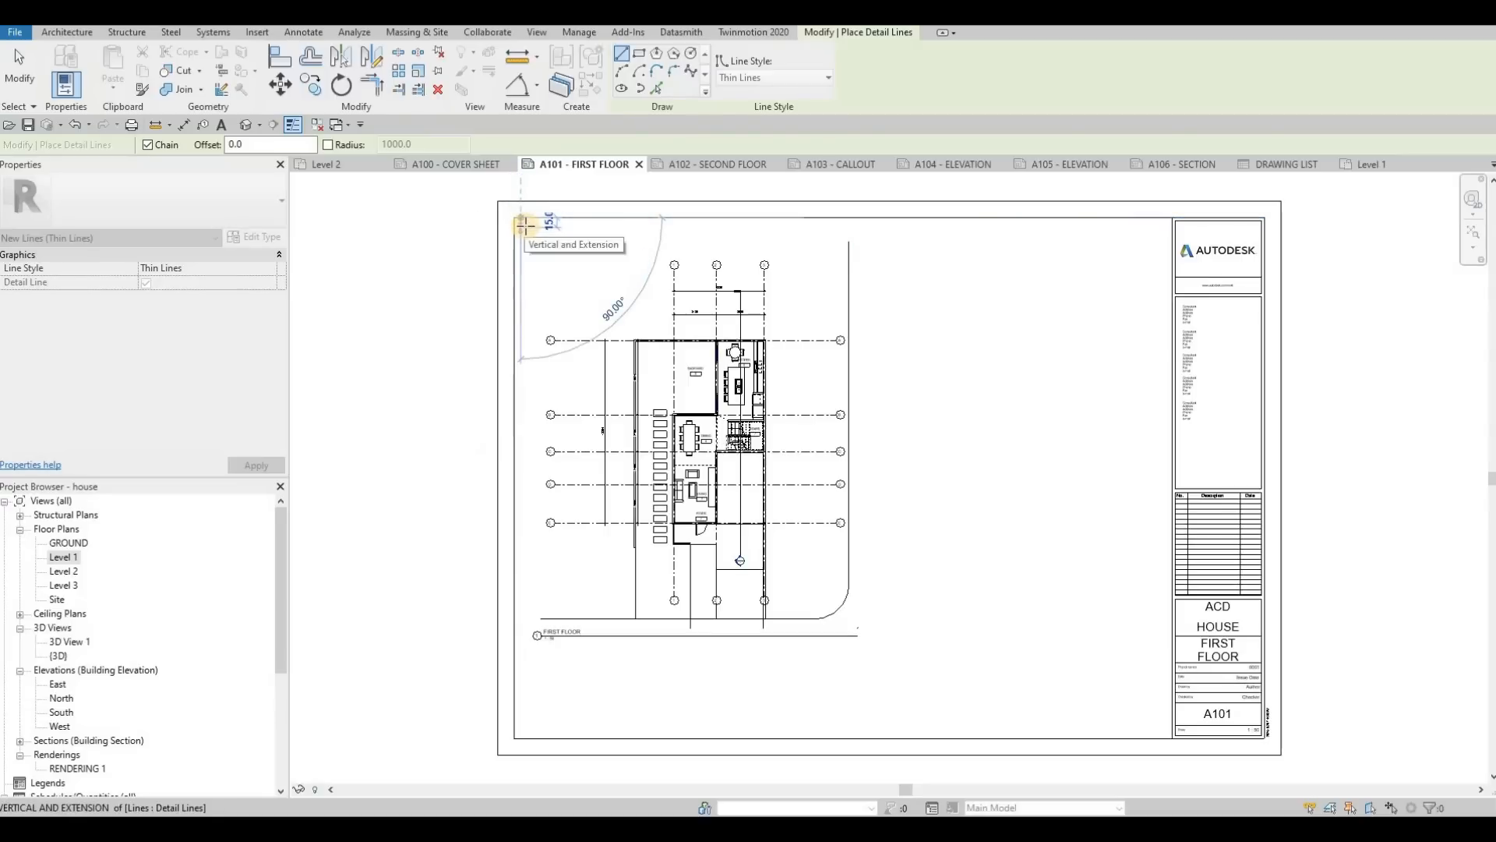
scroll(523, 226, "up", 2)
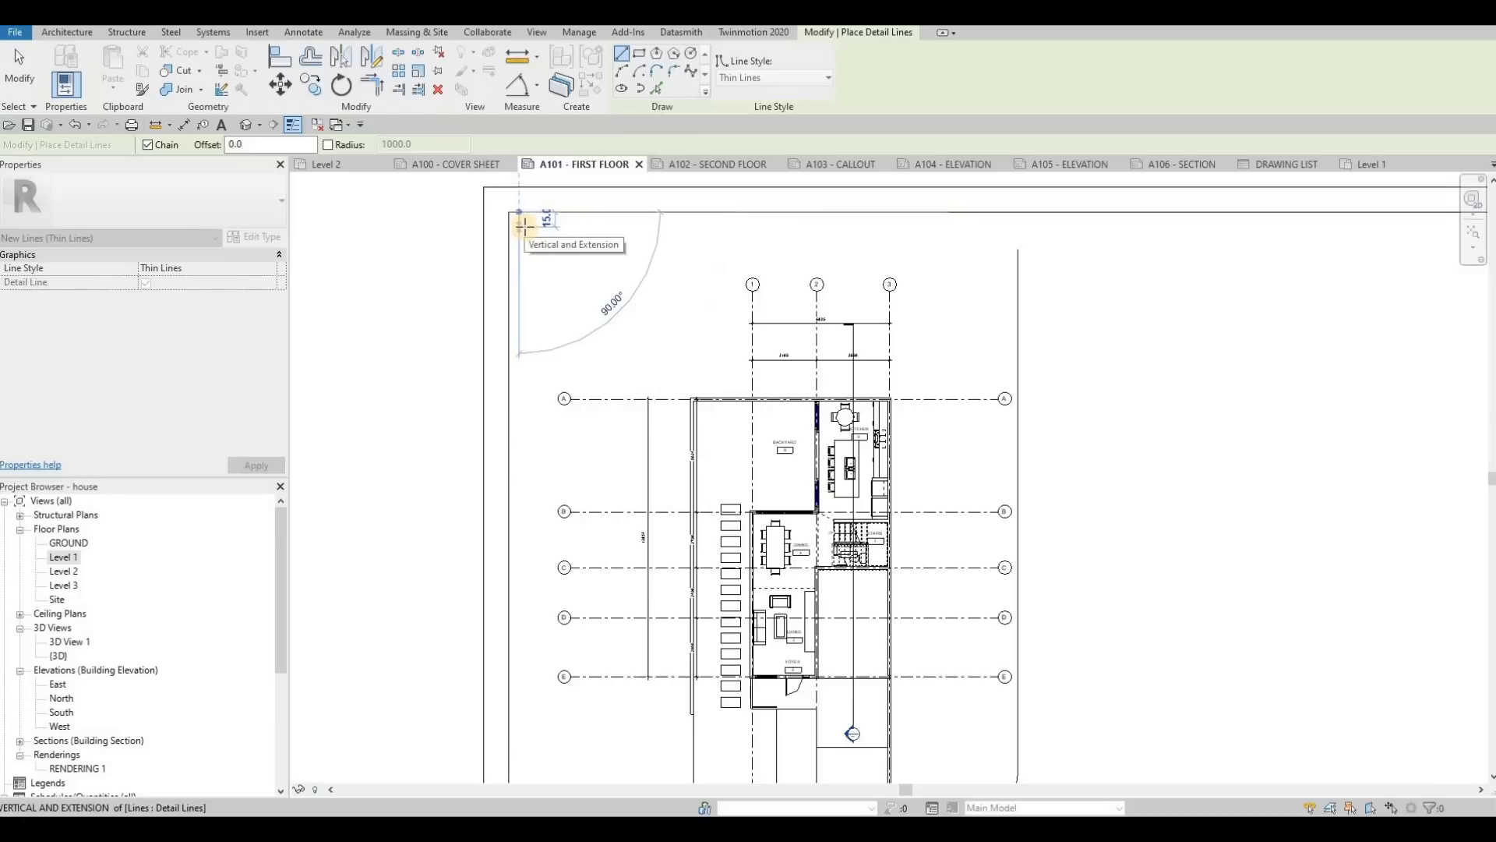
left_click(522, 223)
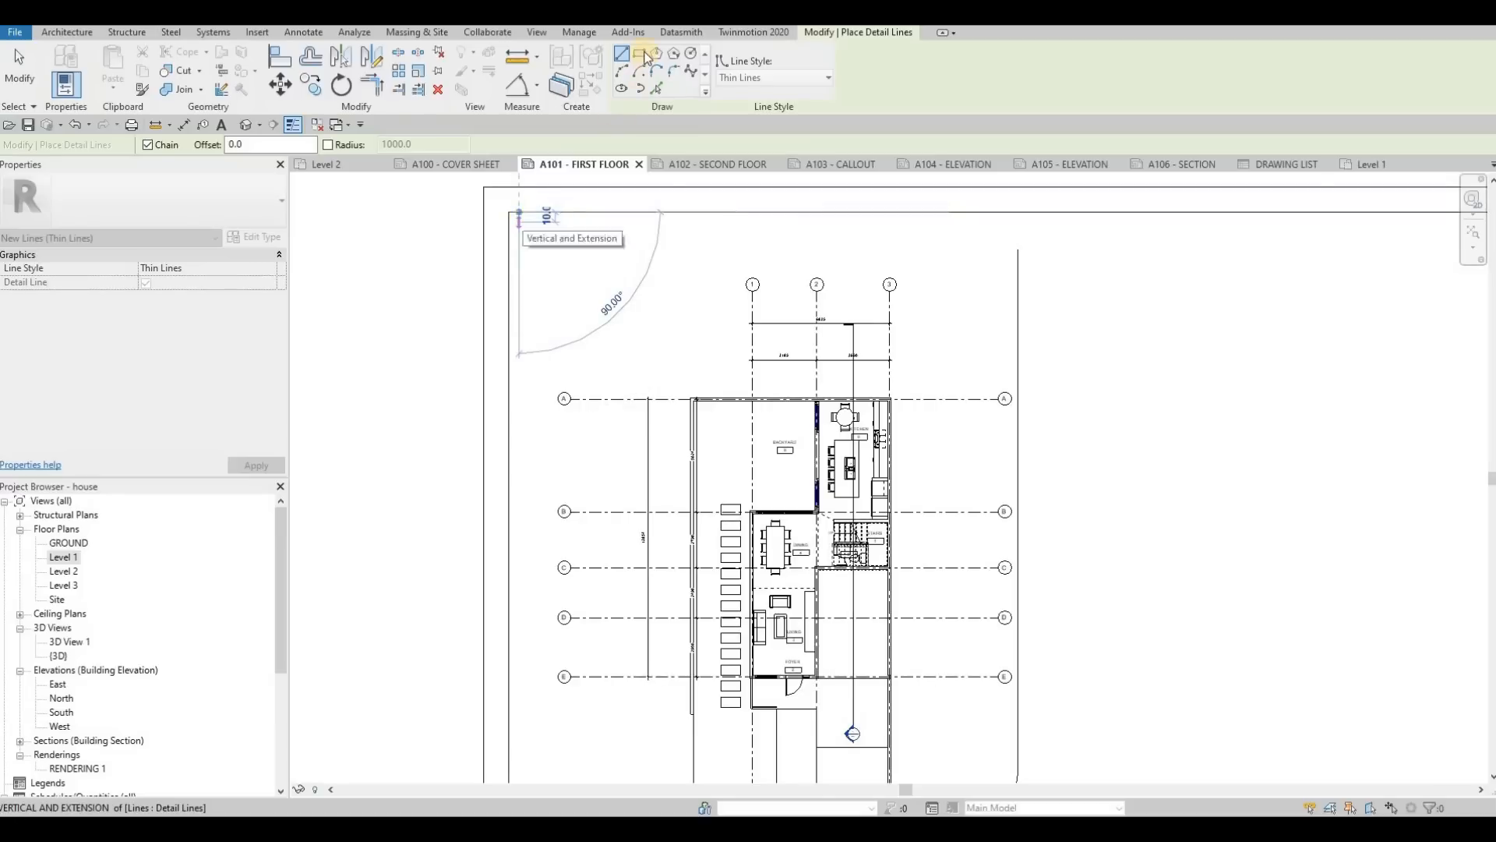
Step: Draw a Thin Lines detail rectangle about 540 mm wide around the floor plan, starting at the end of the short offset line
left_click(639, 54)
left_click(519, 222)
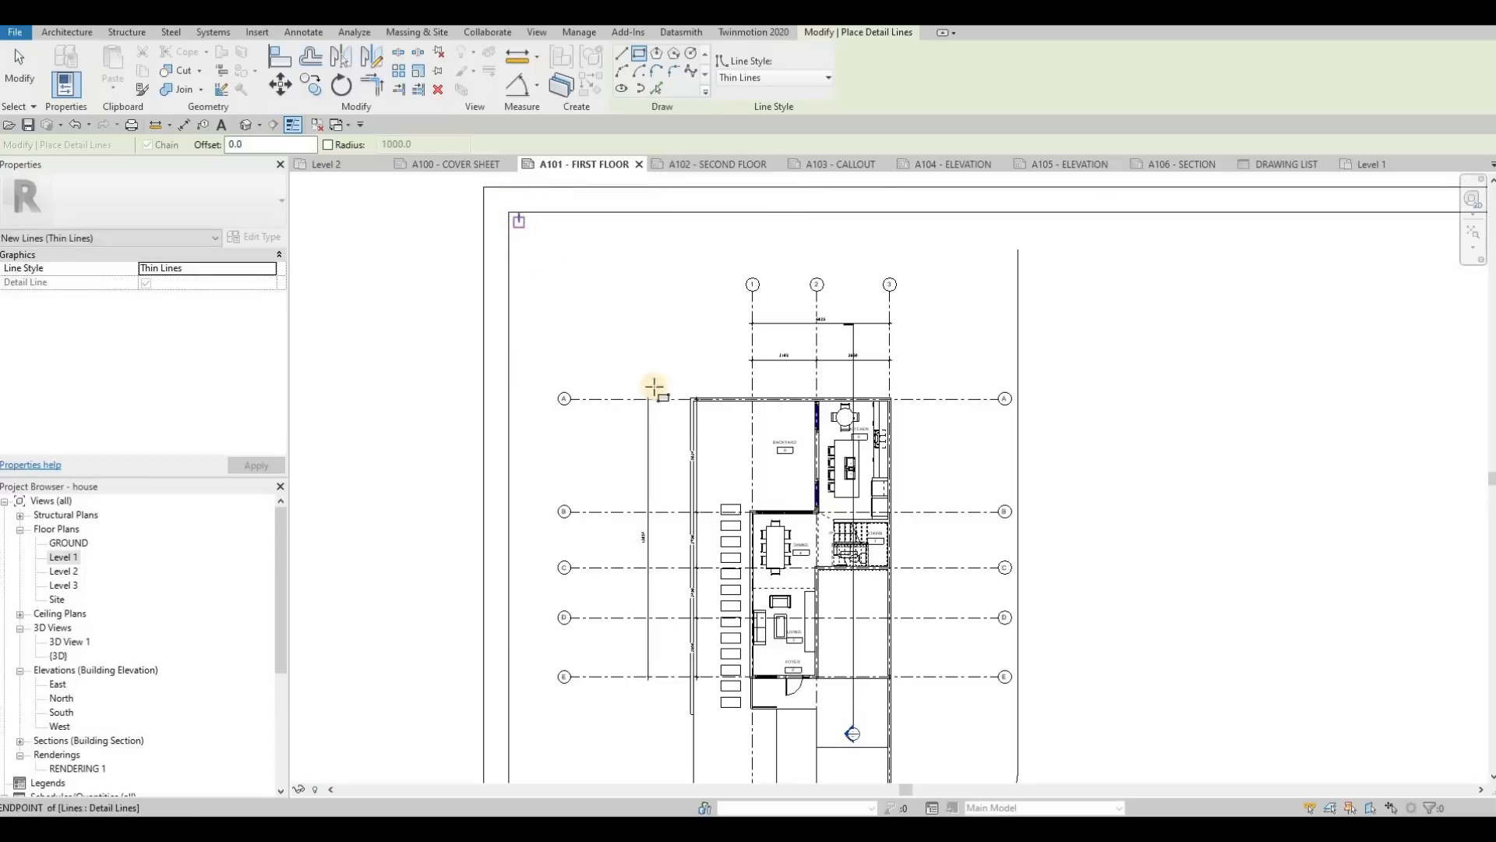
scroll(615, 343, "down", 2)
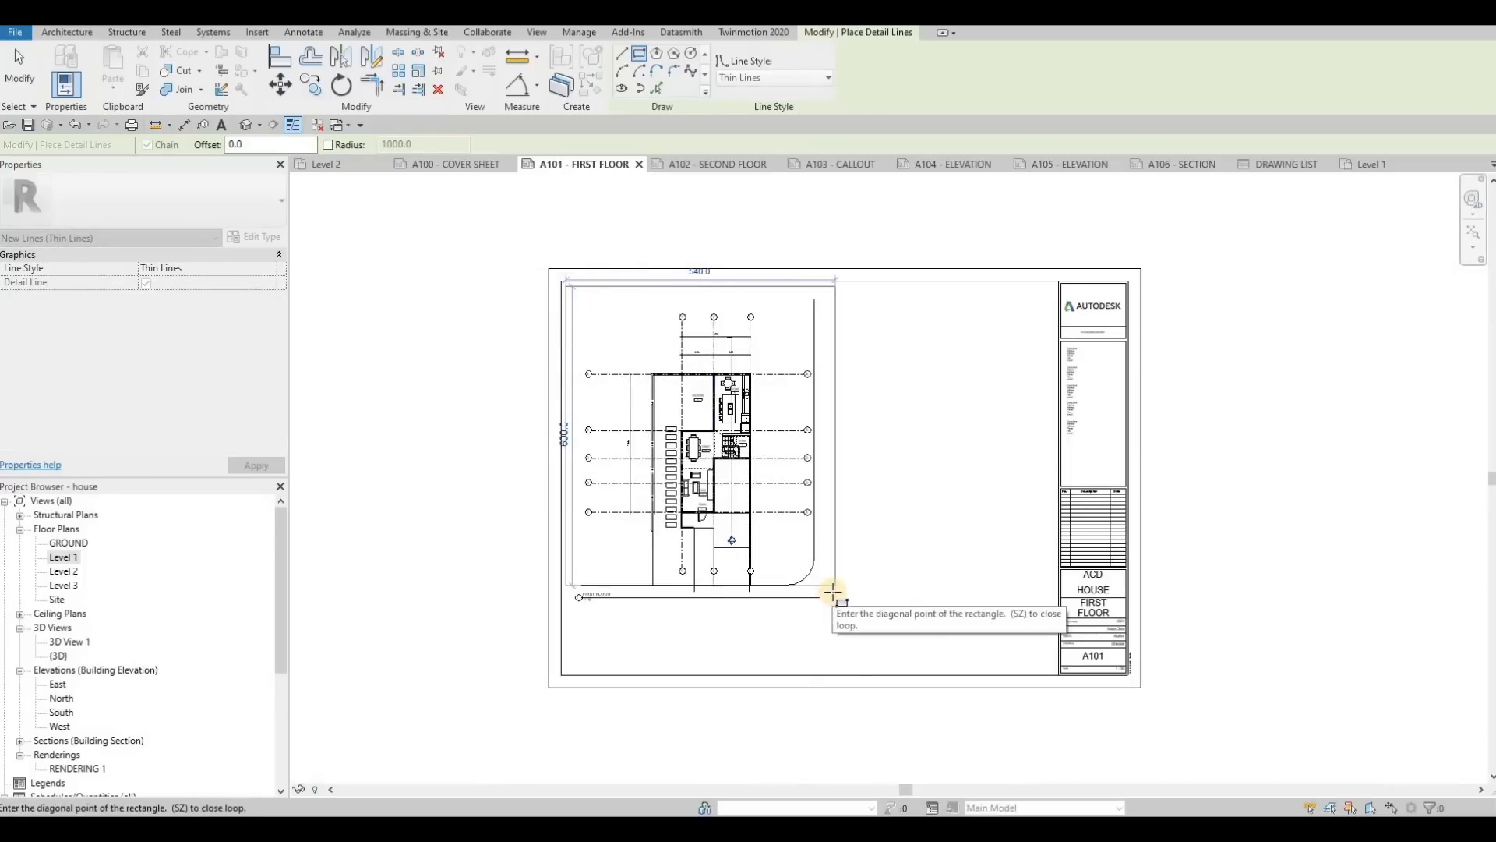
key("Escape")
key("Escape")
key("Escape")
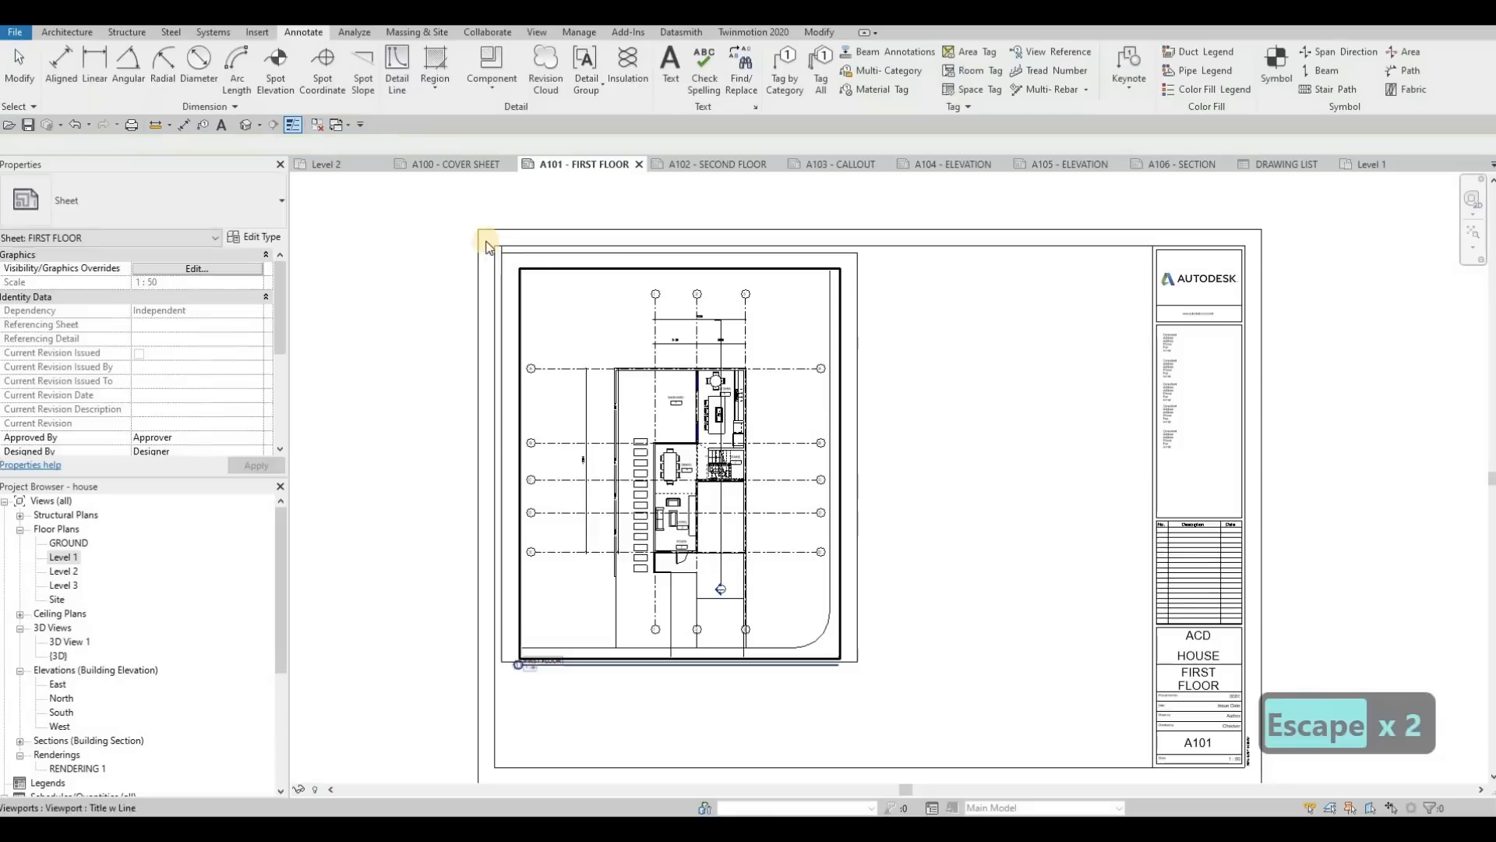
Step: Delete the two short offset detail lines at the sheet frame's upper-left corner
scroll(498, 257, "up", 2)
left_click(524, 283)
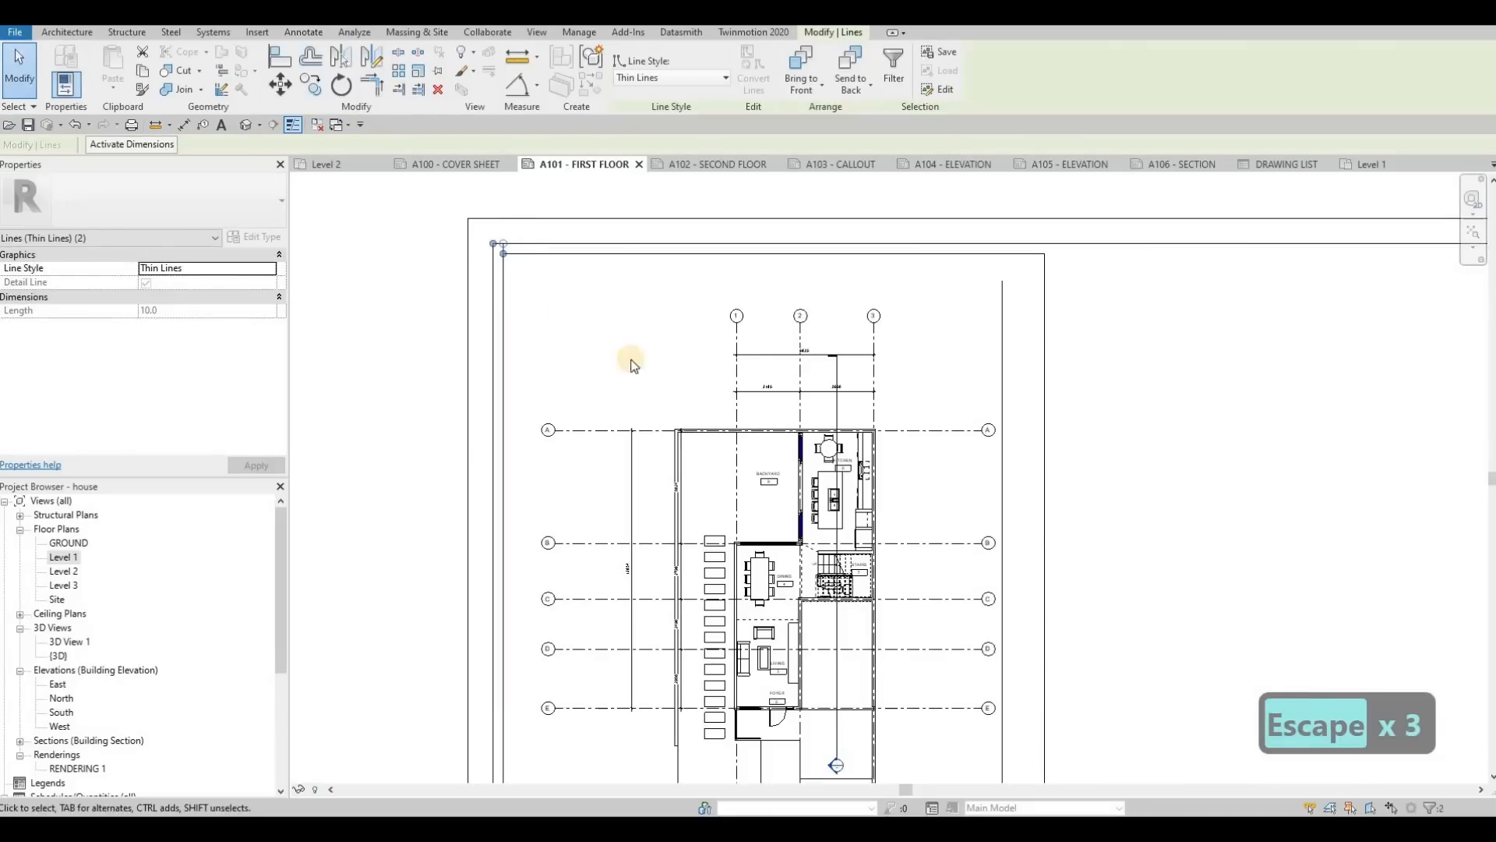
key("Delete")
scroll(713, 345, "down", 3)
key("Escape")
key("Escape")
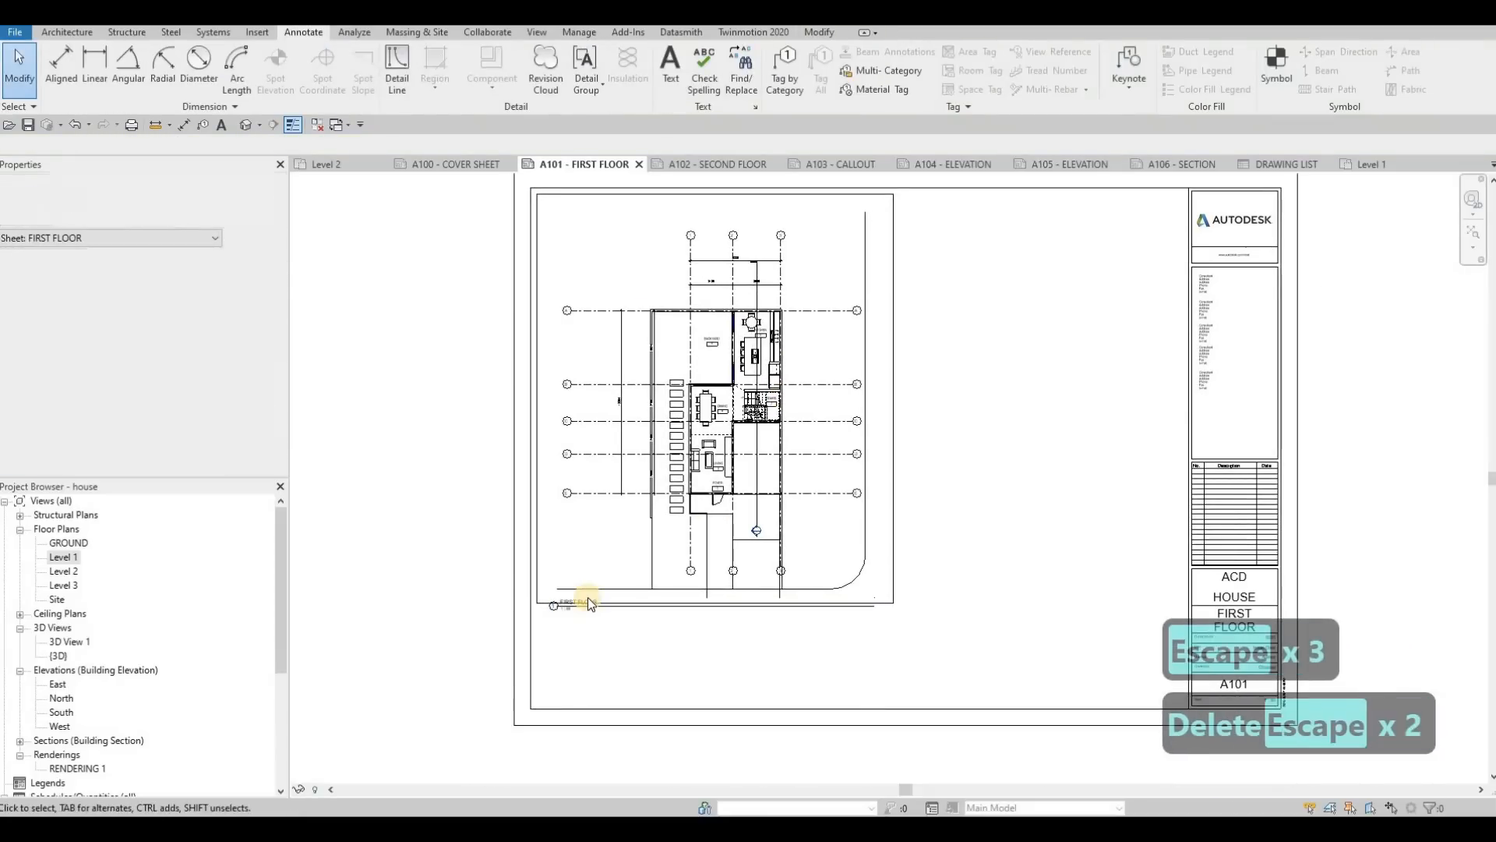
Step: Position the FIRST FLOOR view title just below the rectangle's lower-left corner and shorten its line to the width of the title text
scroll(587, 597, "up", 3)
mouse_move(598, 592)
left_mouse_down()
mouse_move(557, 611)
mouse_move(583, 606)
left_mouse_up()
key("Escape")
left_click(815, 451)
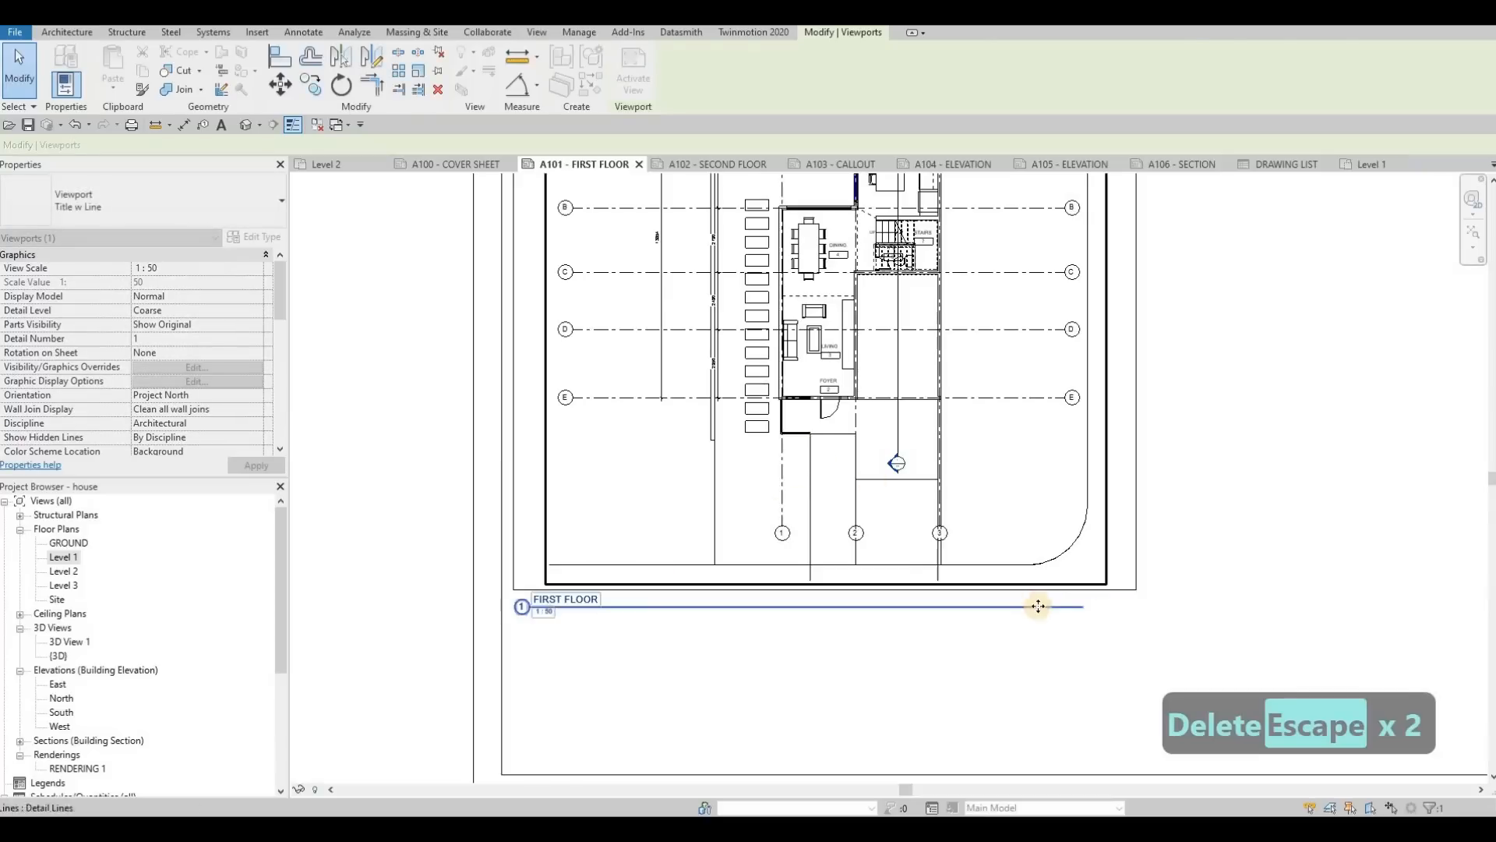
left_click(1078, 606)
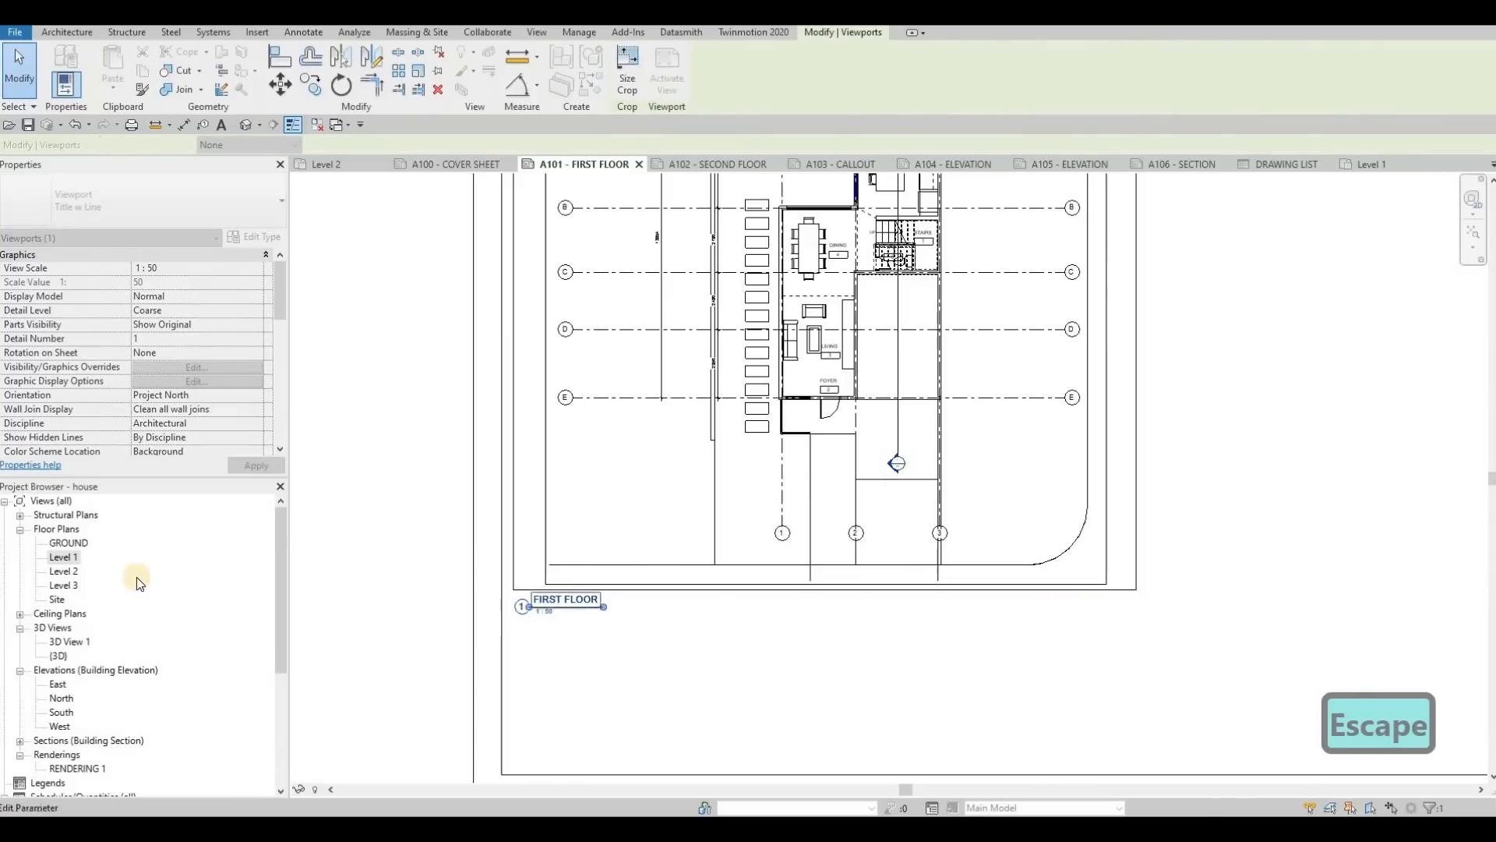
key("Escape")
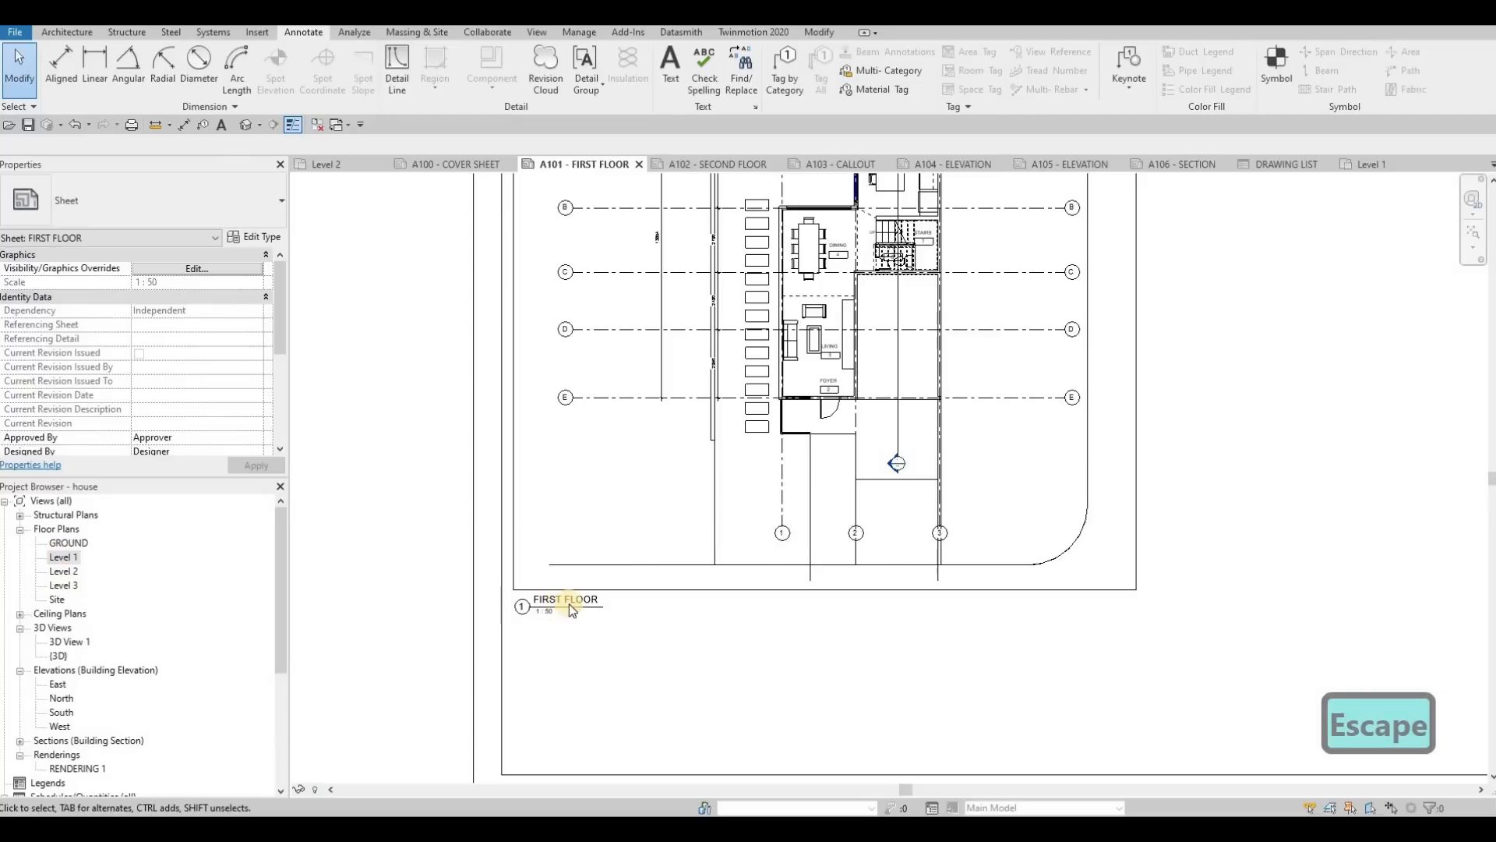
Step: Select the floor plan viewport on the sheet and examine its Title on Sheet property
scroll(170, 384, "down", 4)
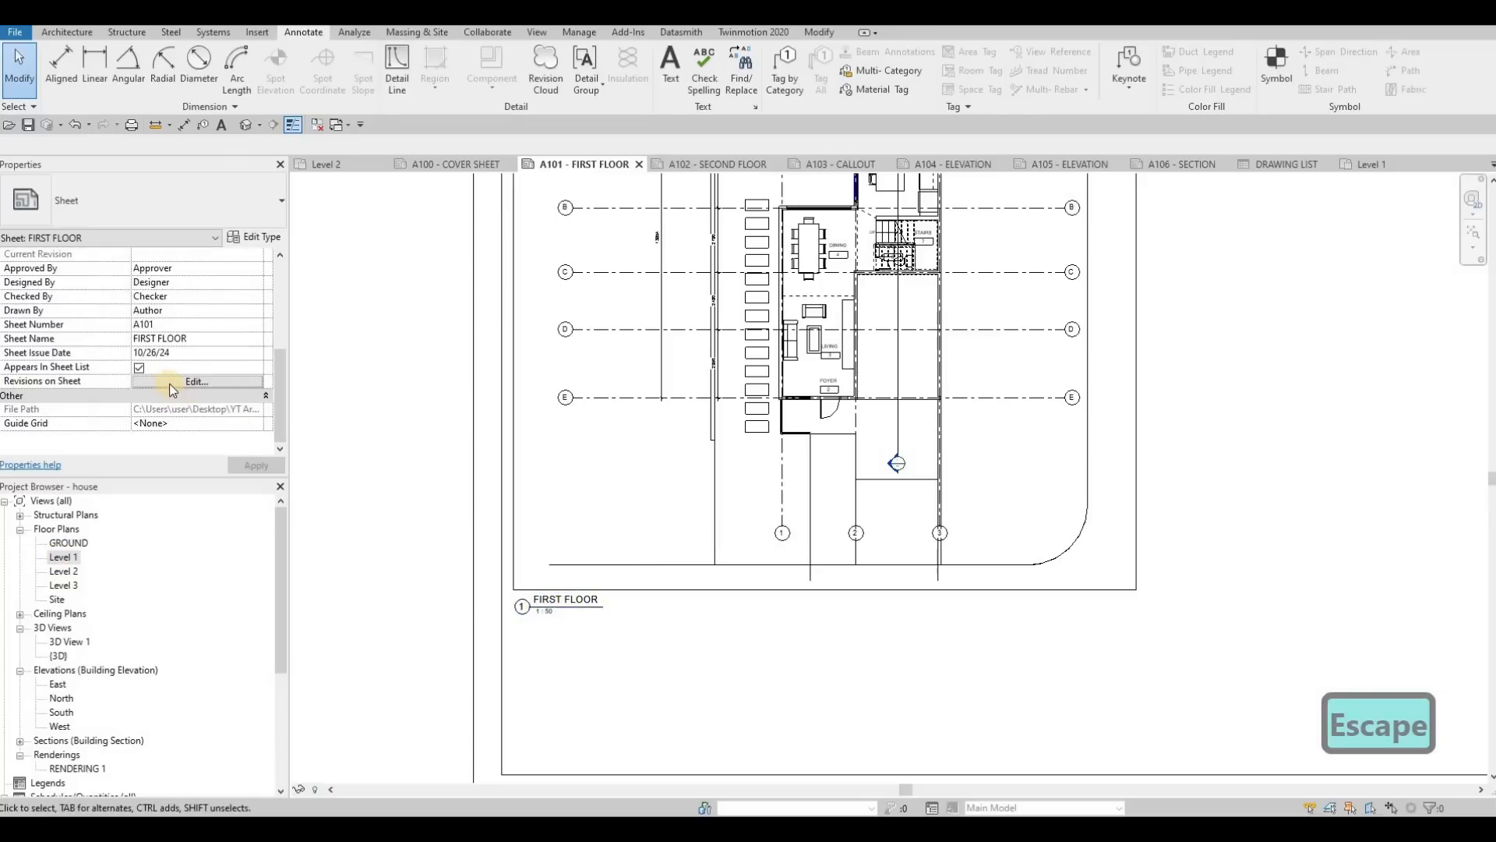
left_click(622, 402)
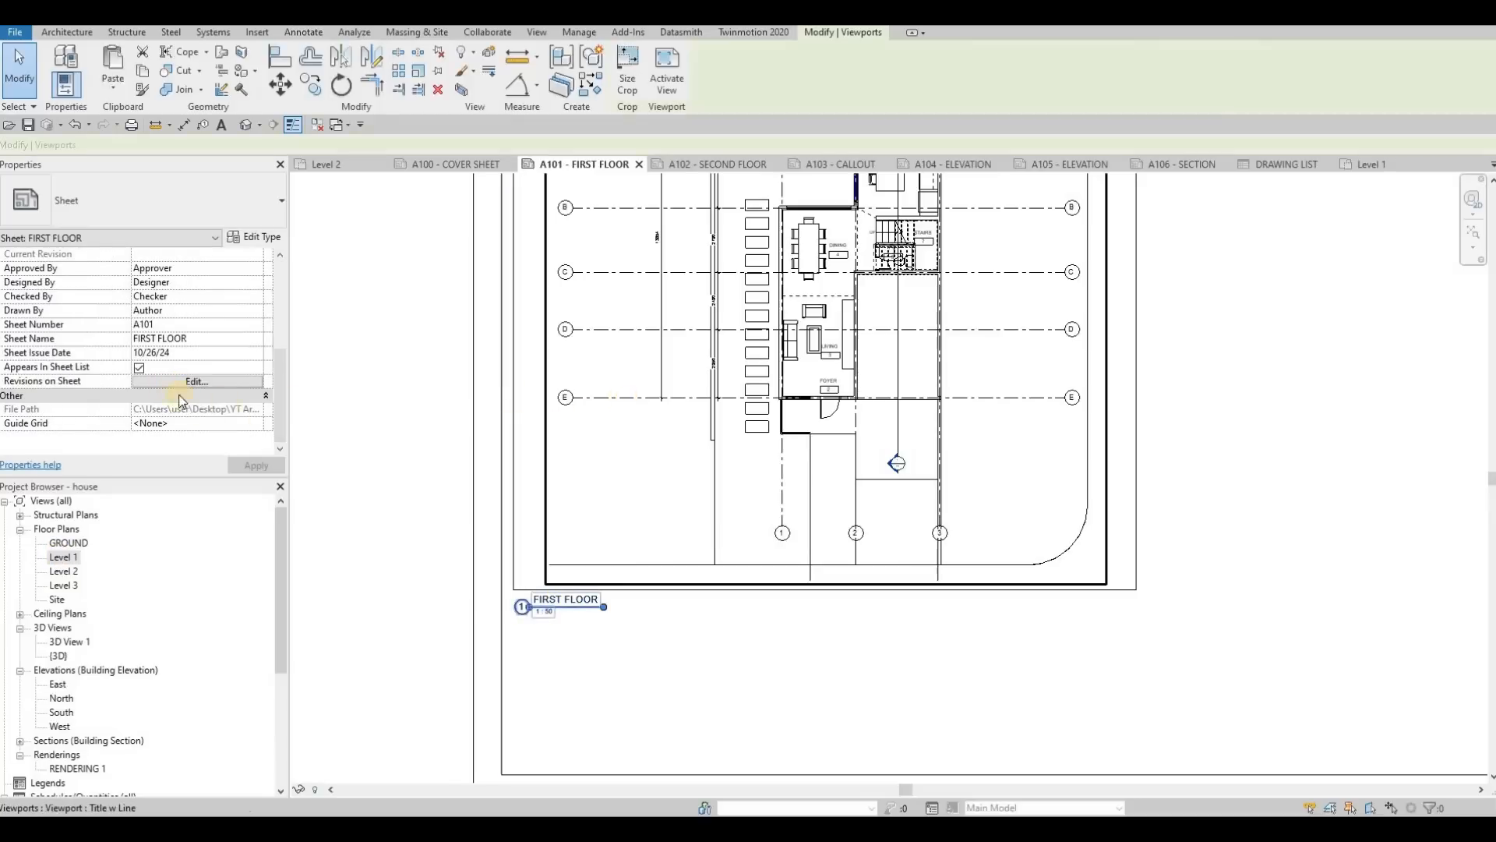
scroll(175, 390, "down", 4)
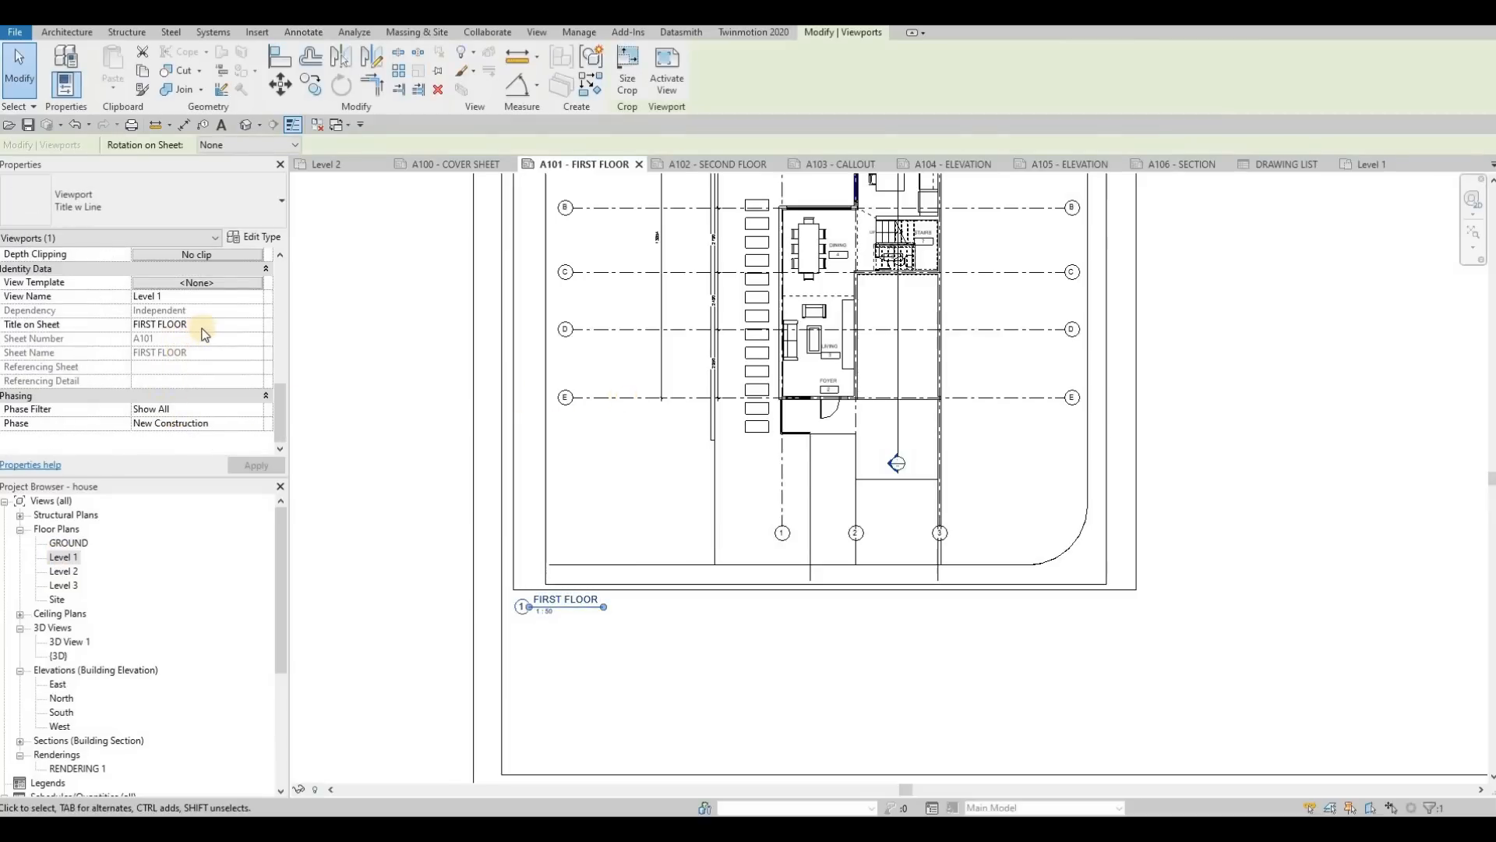
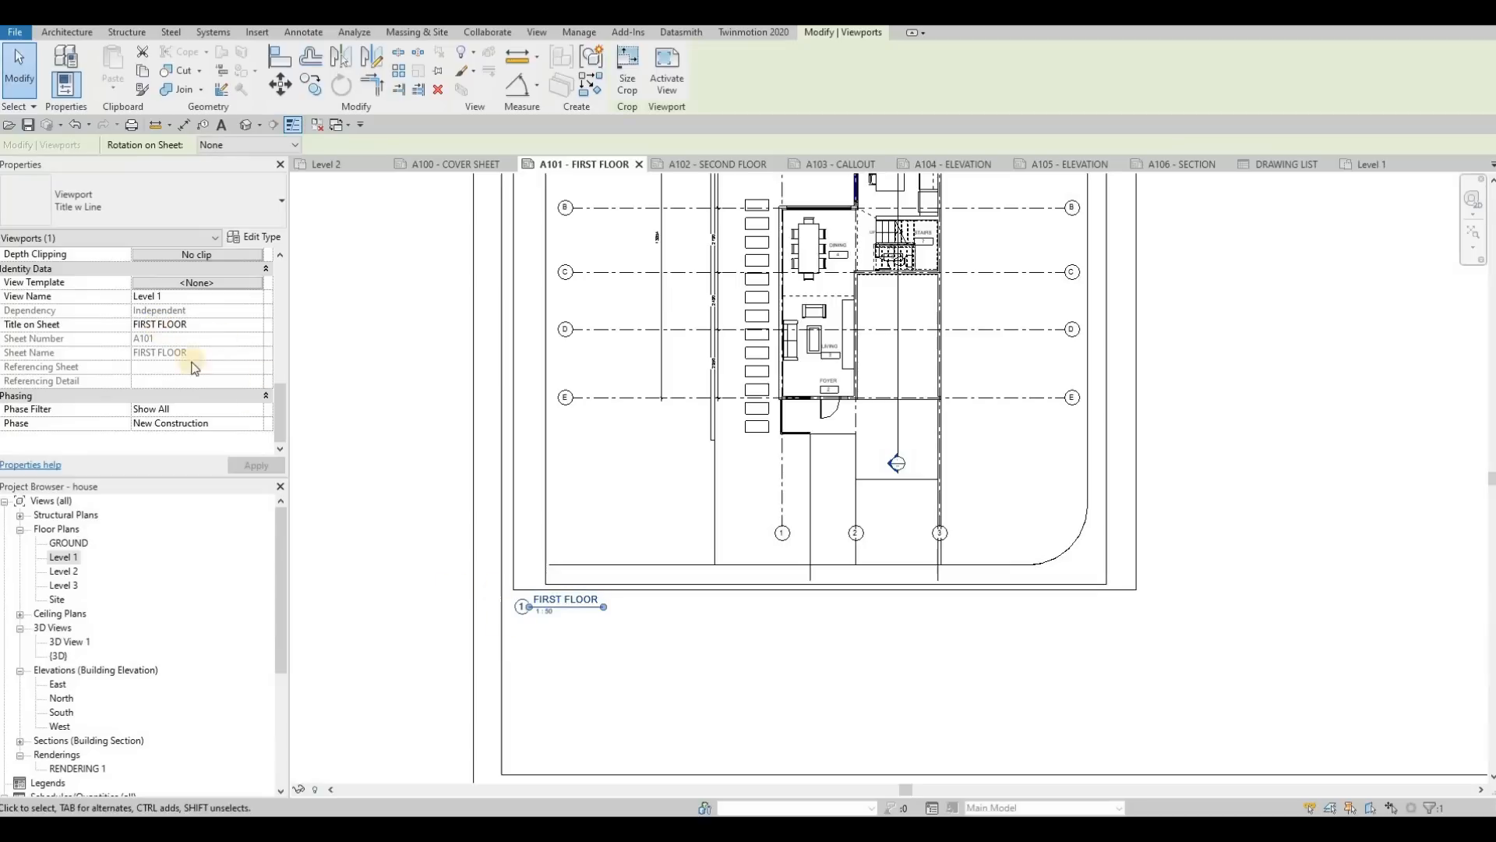
Step: Copy the four-sided detail rectangle from the FIRST FLOOR sheet and paste it at the same place on the A102 SECOND FLOOR sheet
scroll(828, 495, "down", 3)
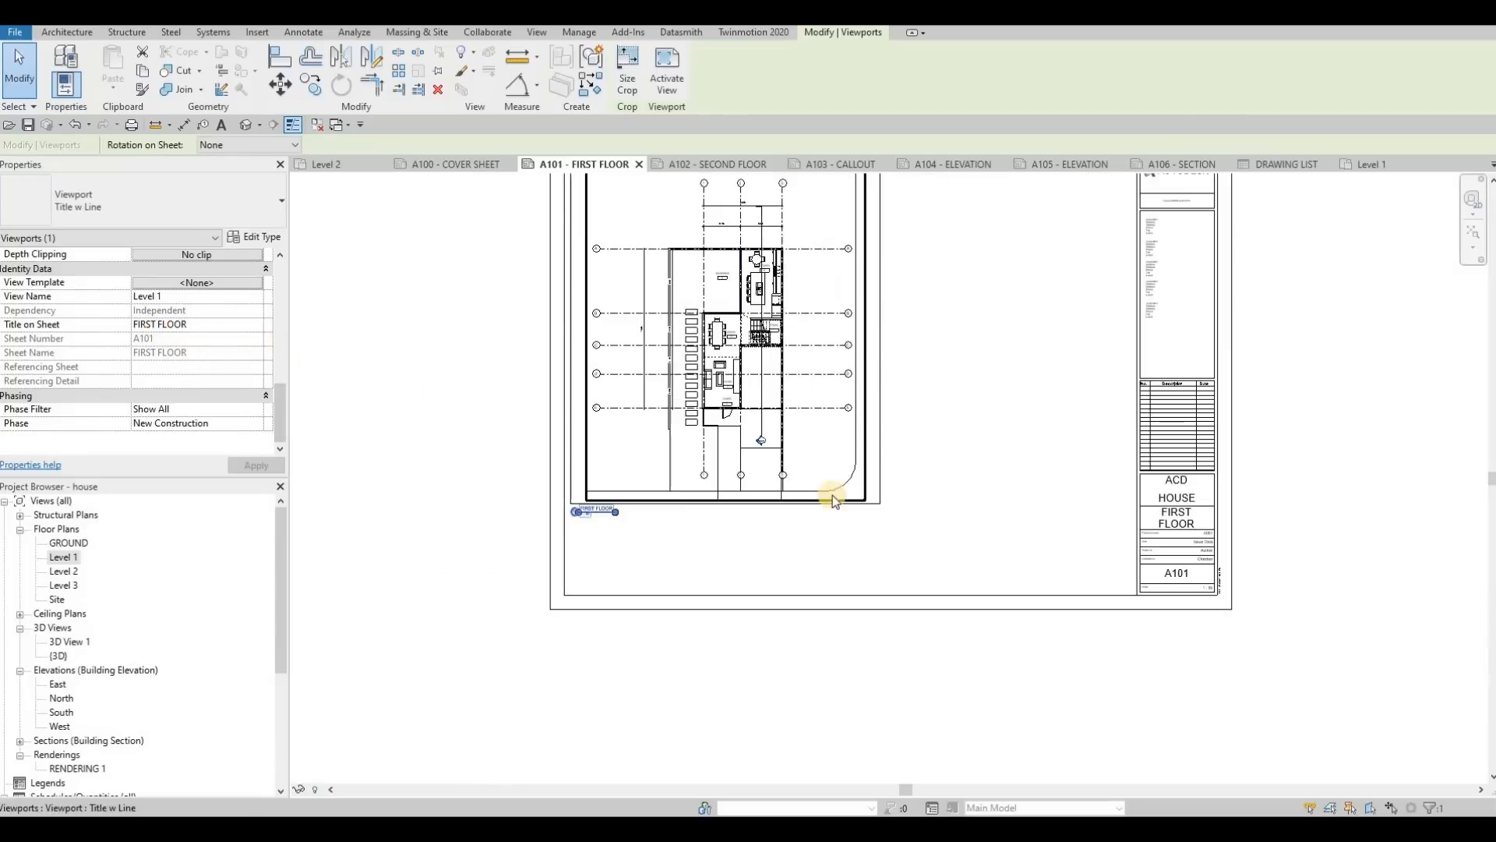
scroll(876, 465, "down", 3)
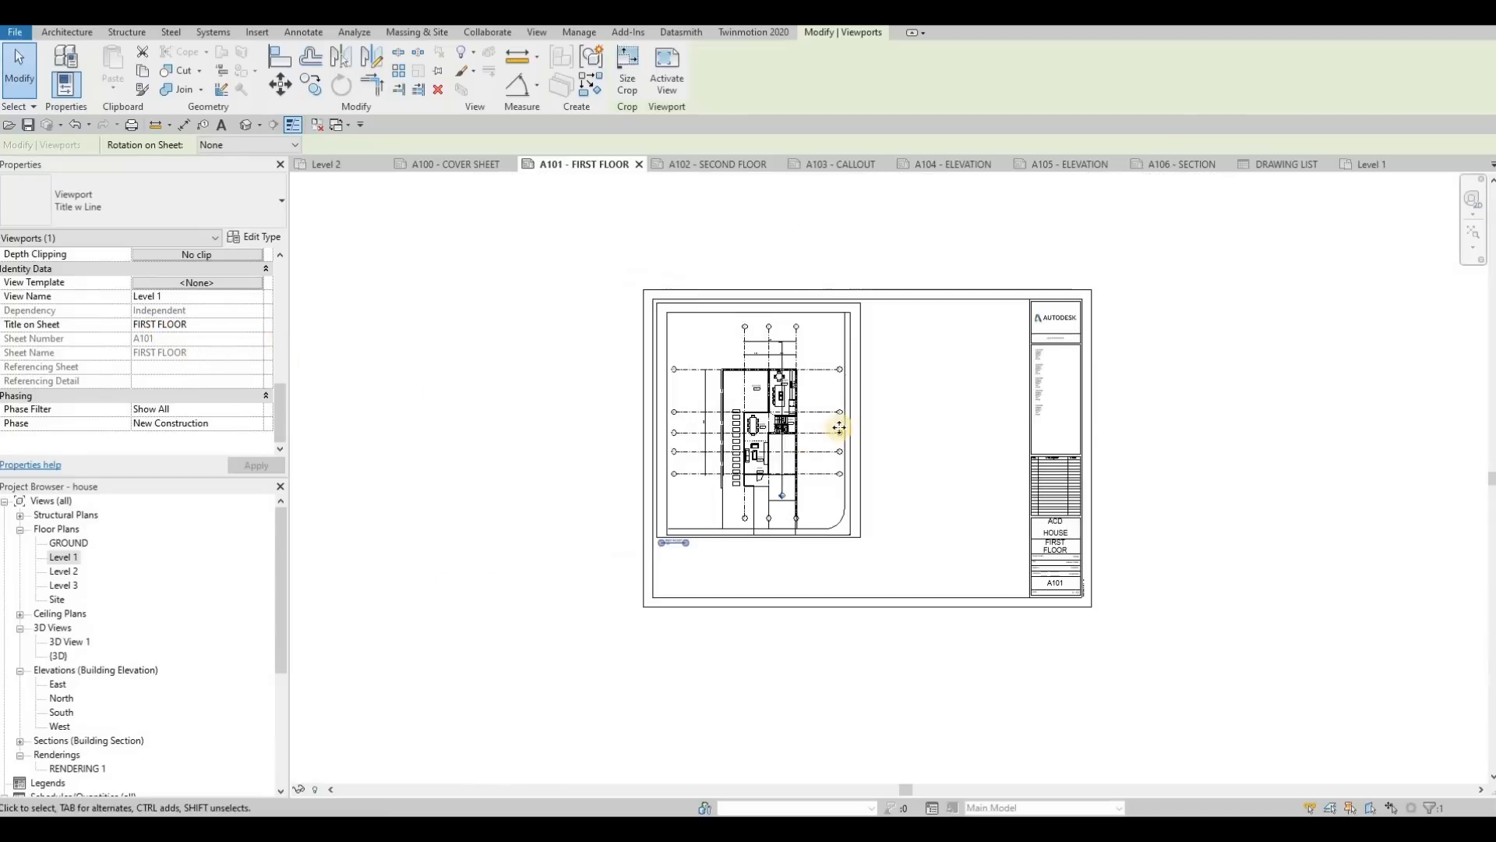
key("Tab")
left_click(854, 384)
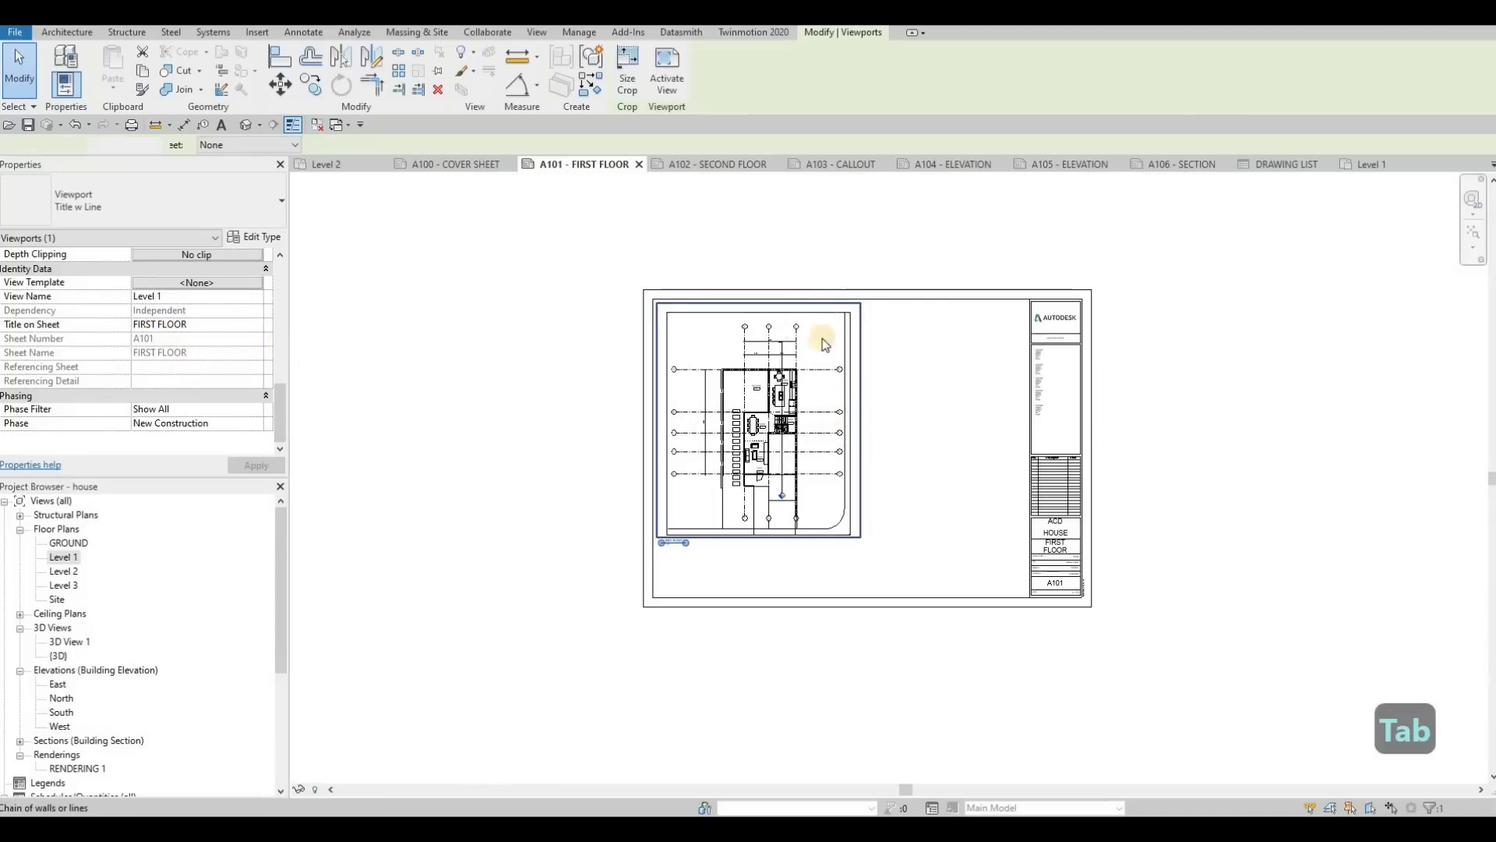
left_click(141, 72)
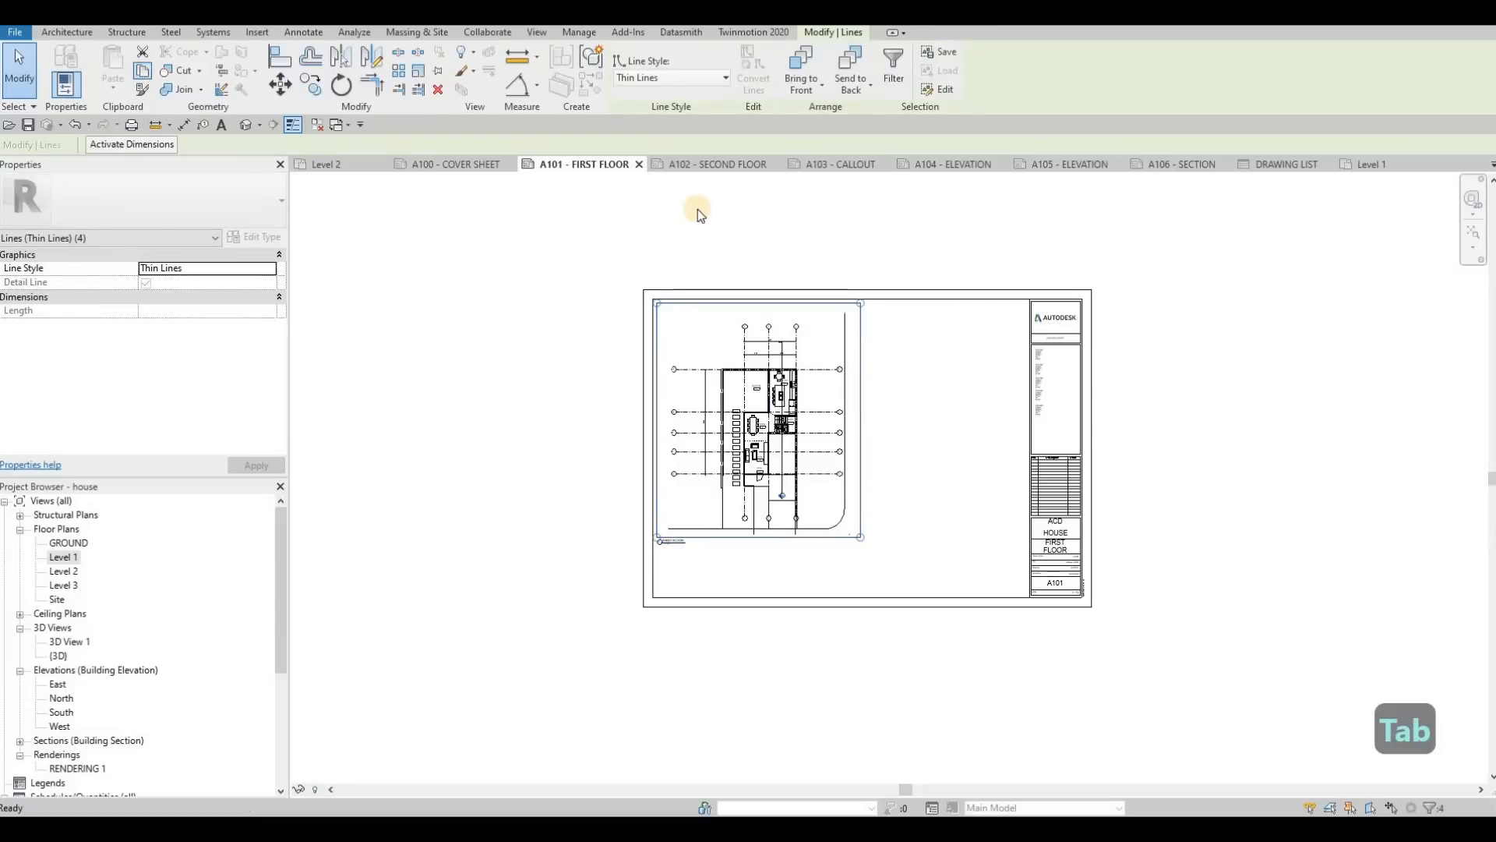
left_click(713, 164)
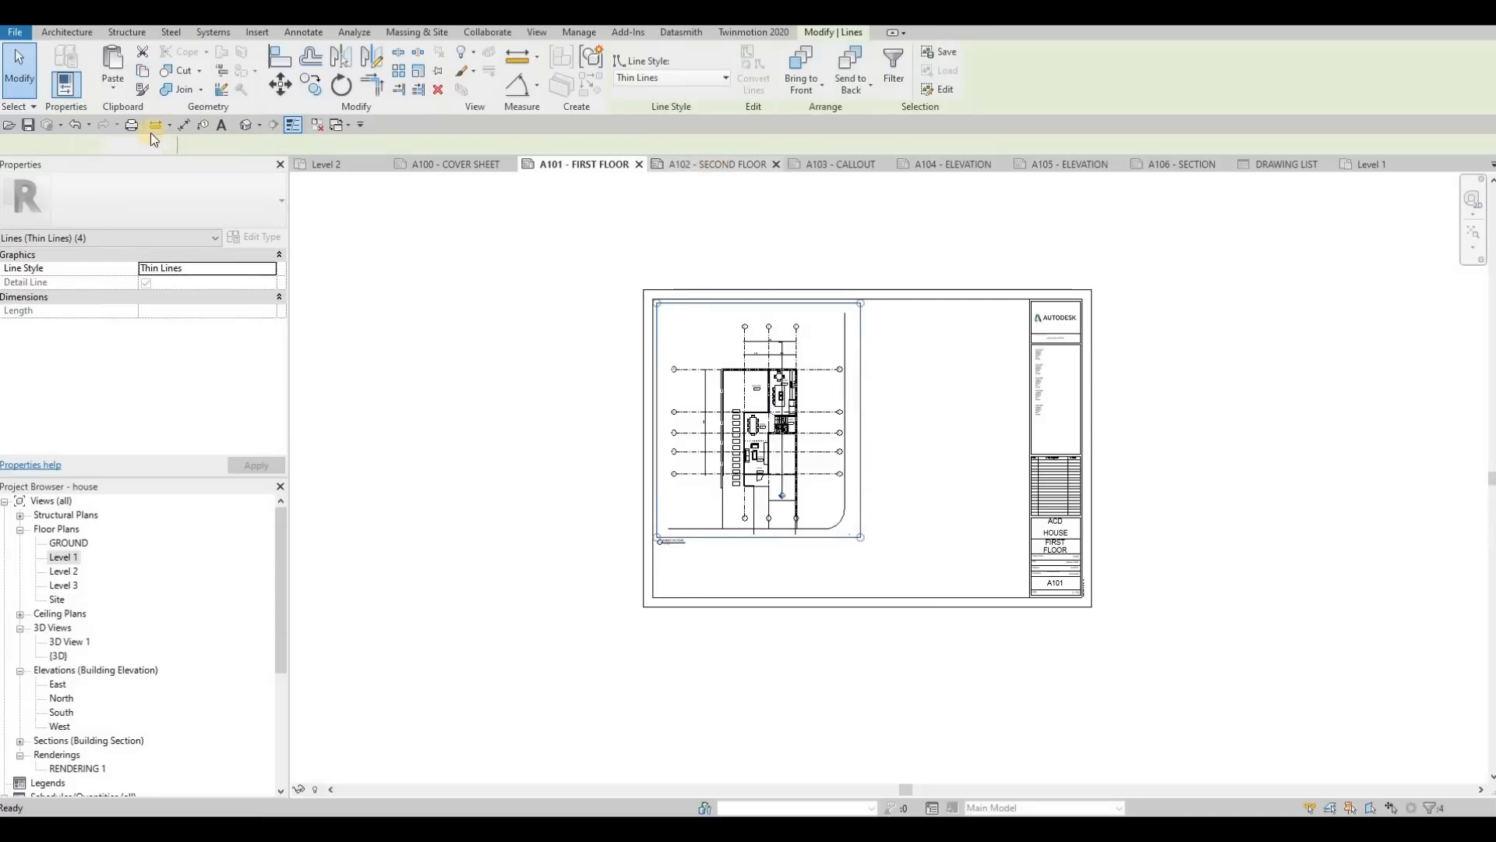
left_click(111, 89)
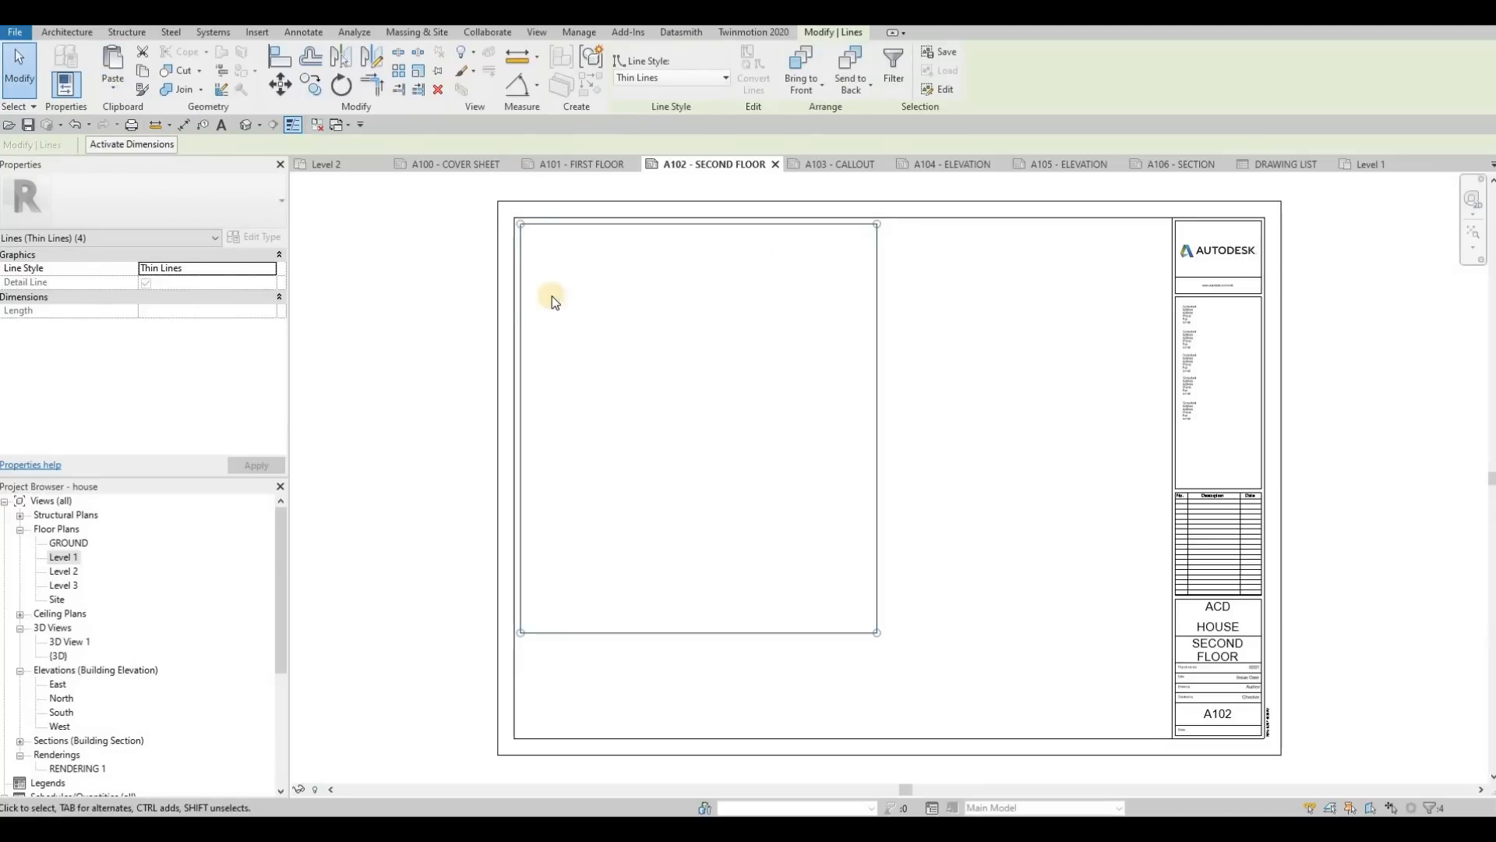
key("Escape")
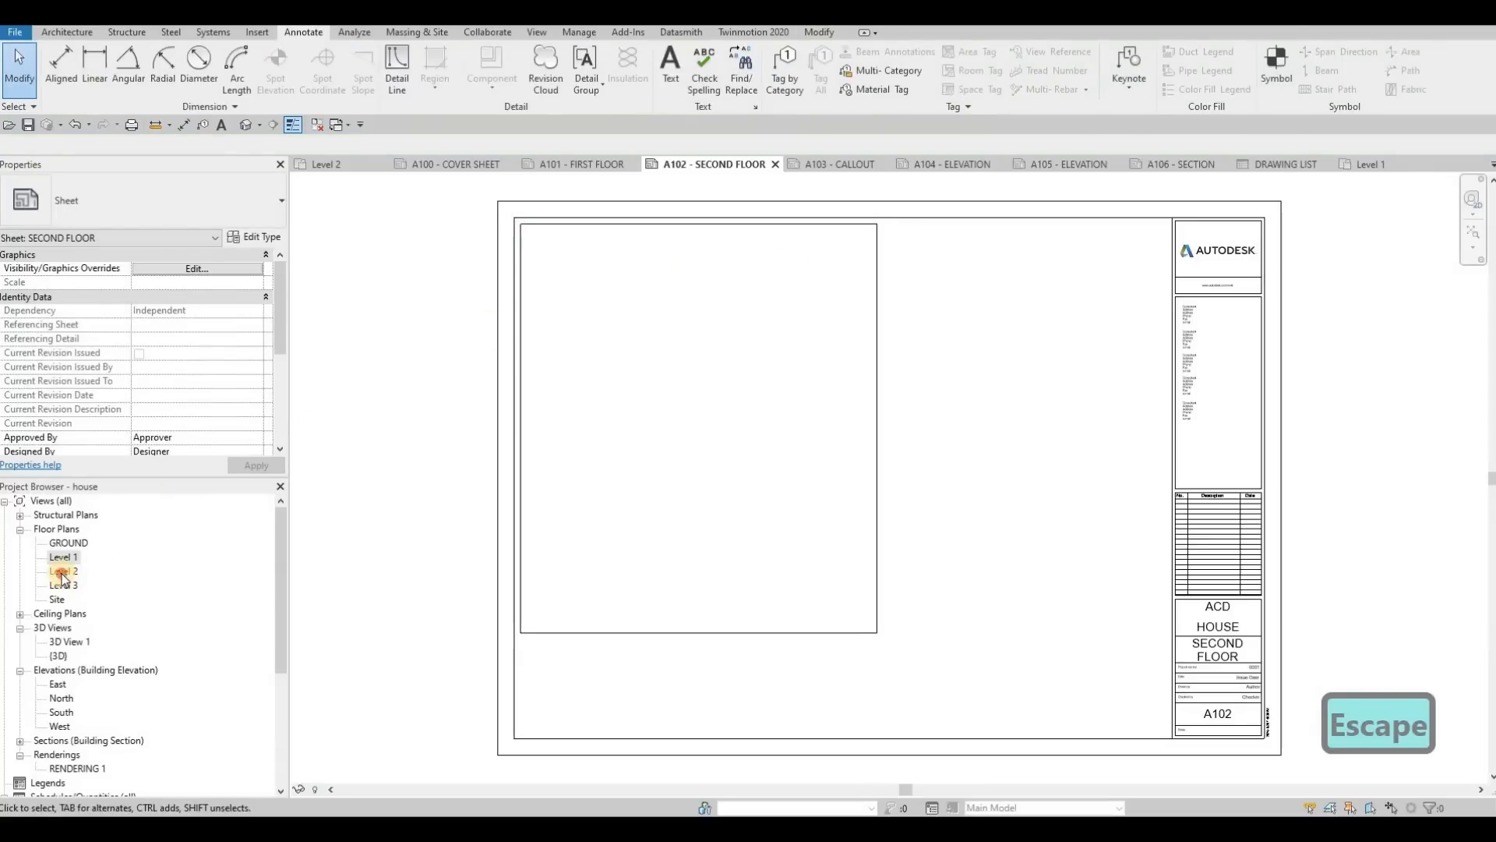
Step: Place the Level 2 floor plan on the SECOND FLOOR sheet inside the pasted rectangle
left_click(64, 572)
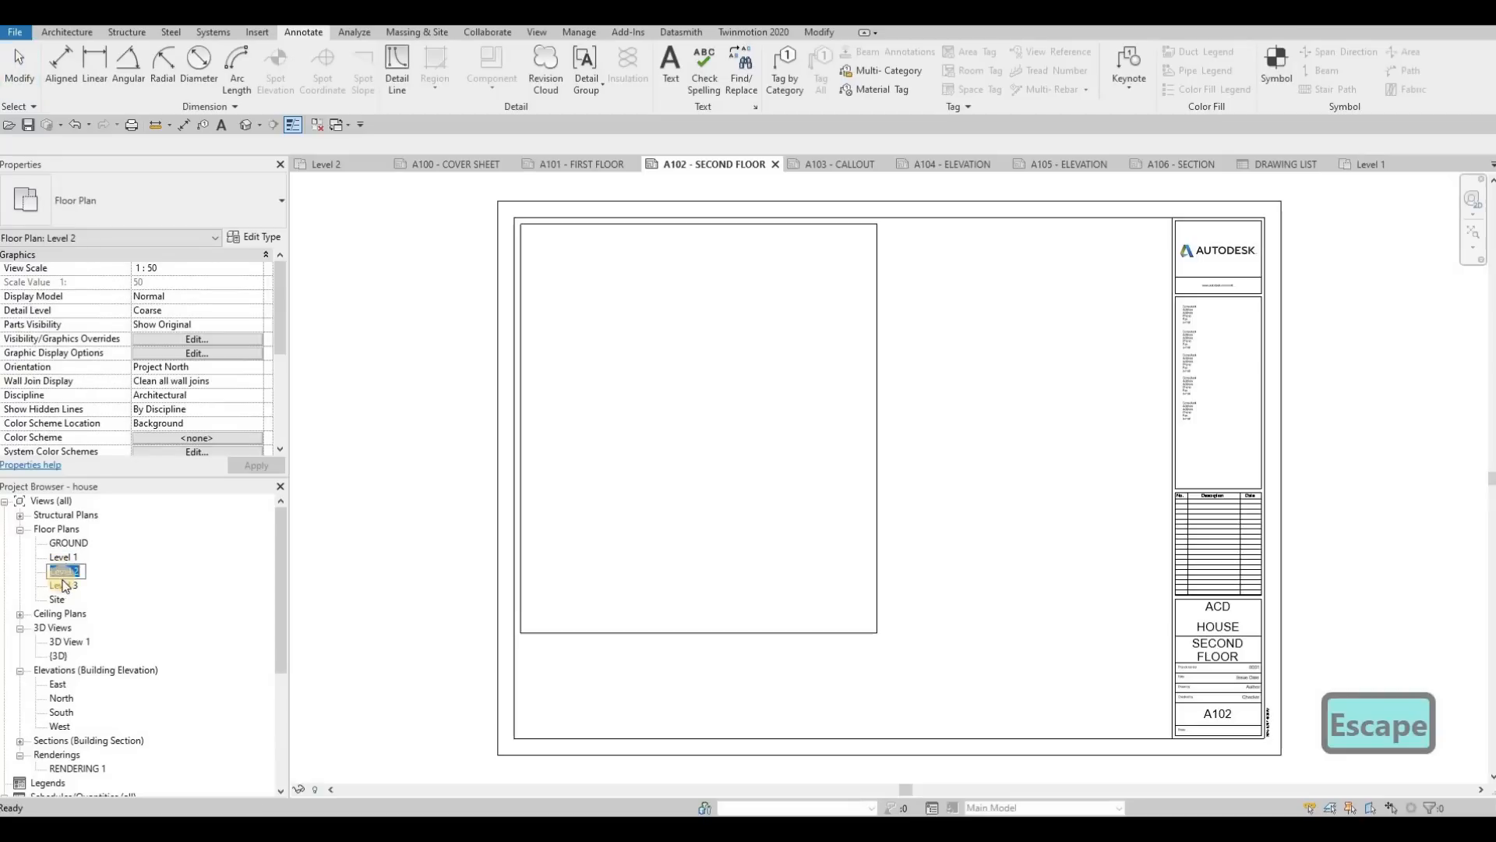
key("Escape")
left_click_drag(623, 482, 703, 413)
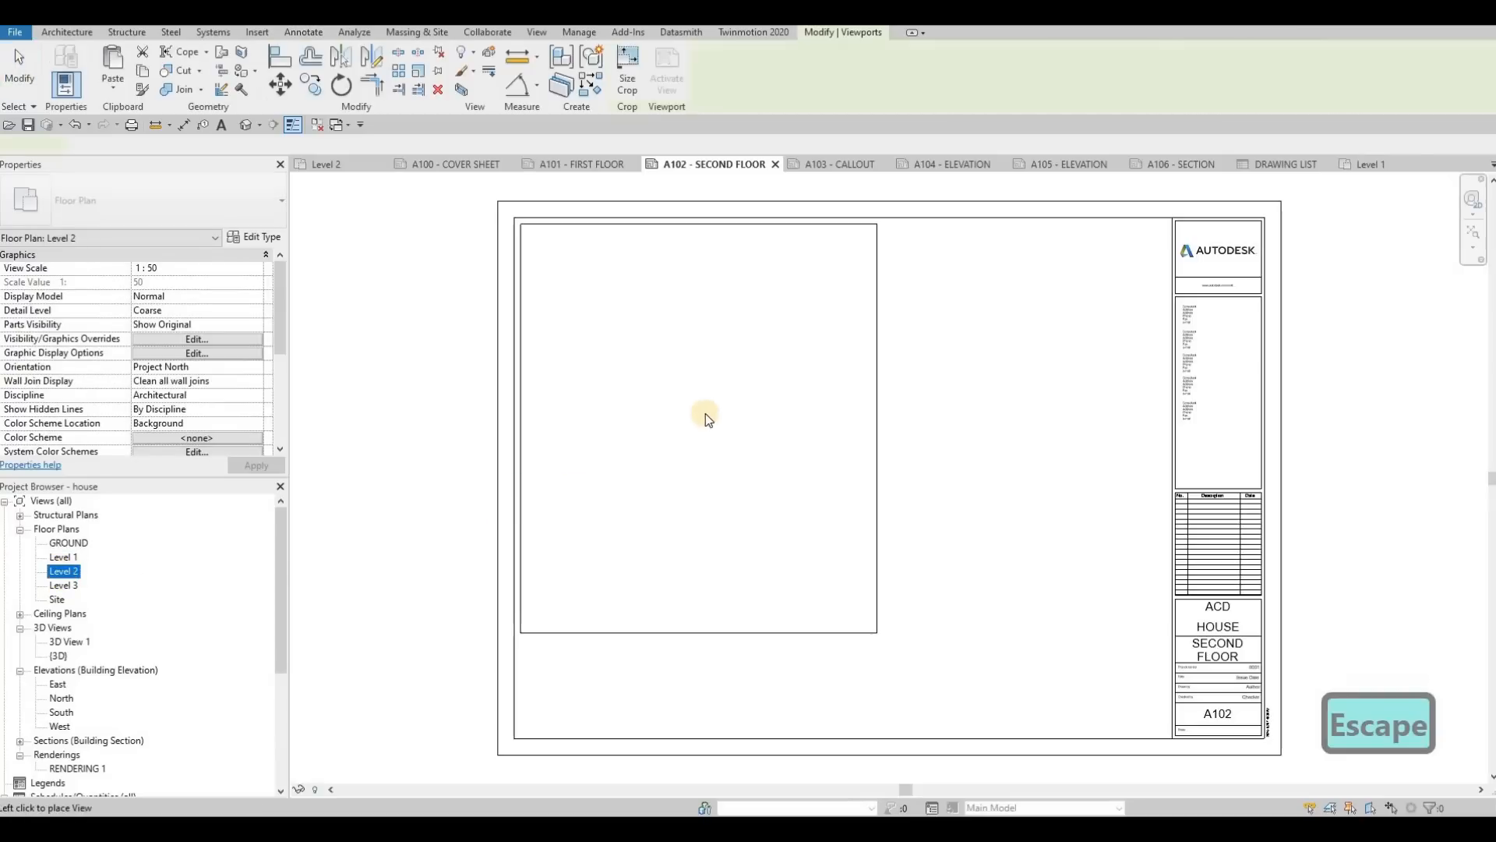
left_click(689, 410)
left_click(569, 590)
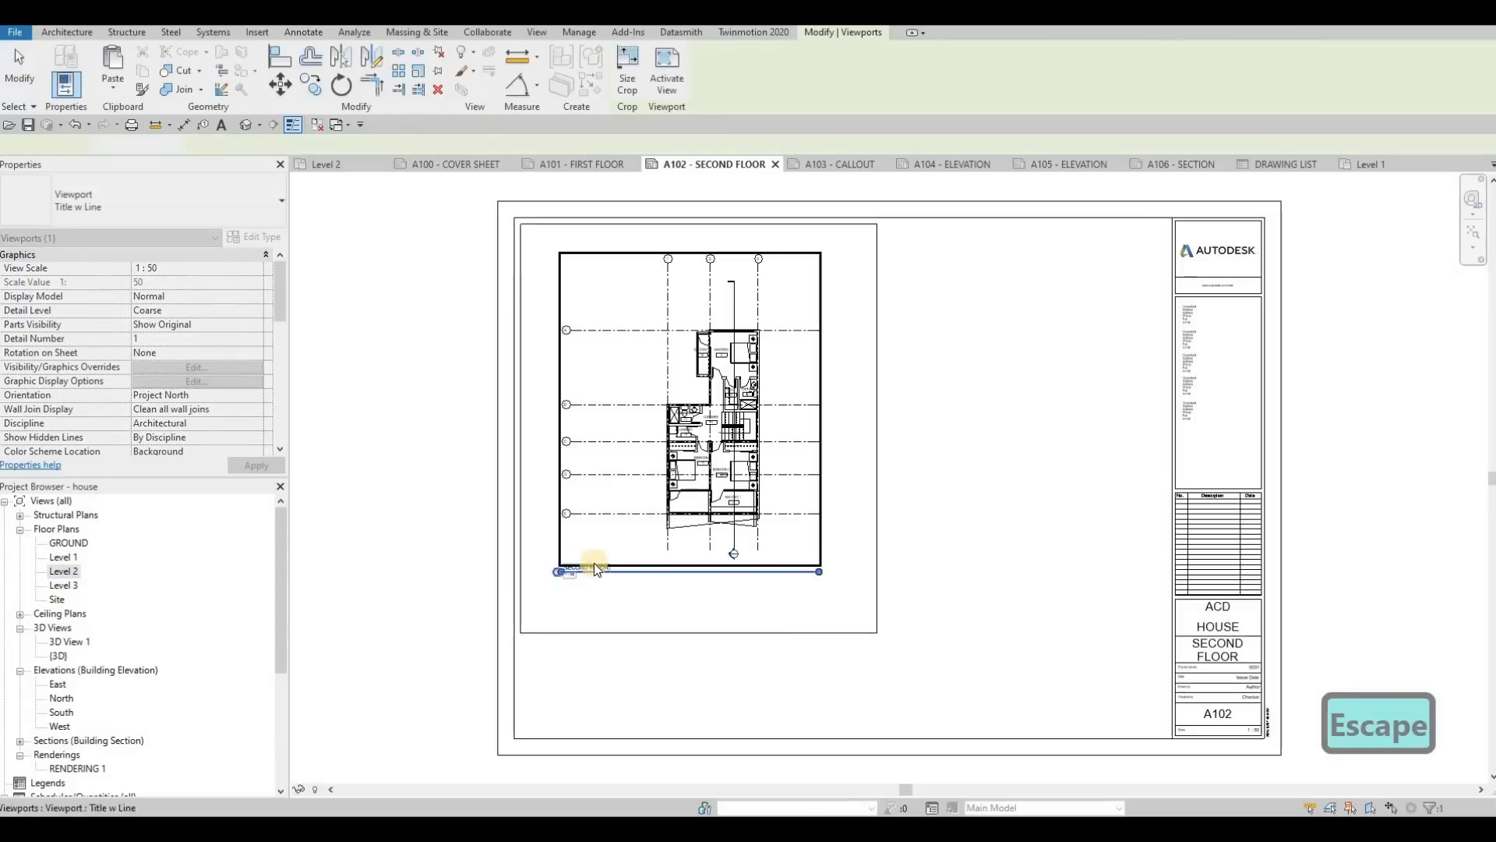
scroll(594, 561, "up", 4)
scroll(701, 546, "down", 2)
scroll(754, 524, "down", 3)
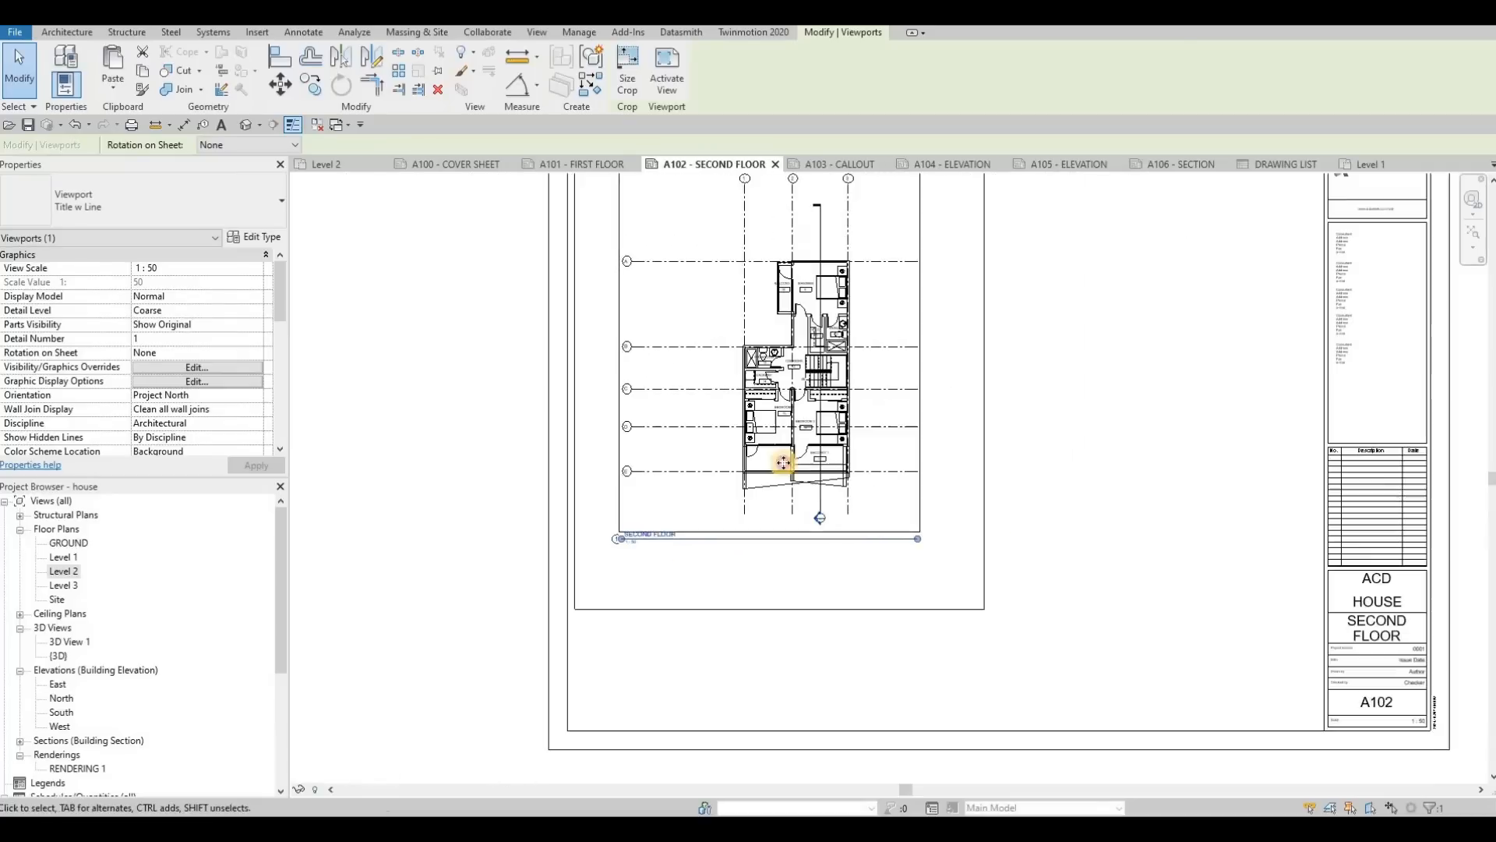
key("Escape")
left_click(786, 466)
scroll(789, 470, "down", 2)
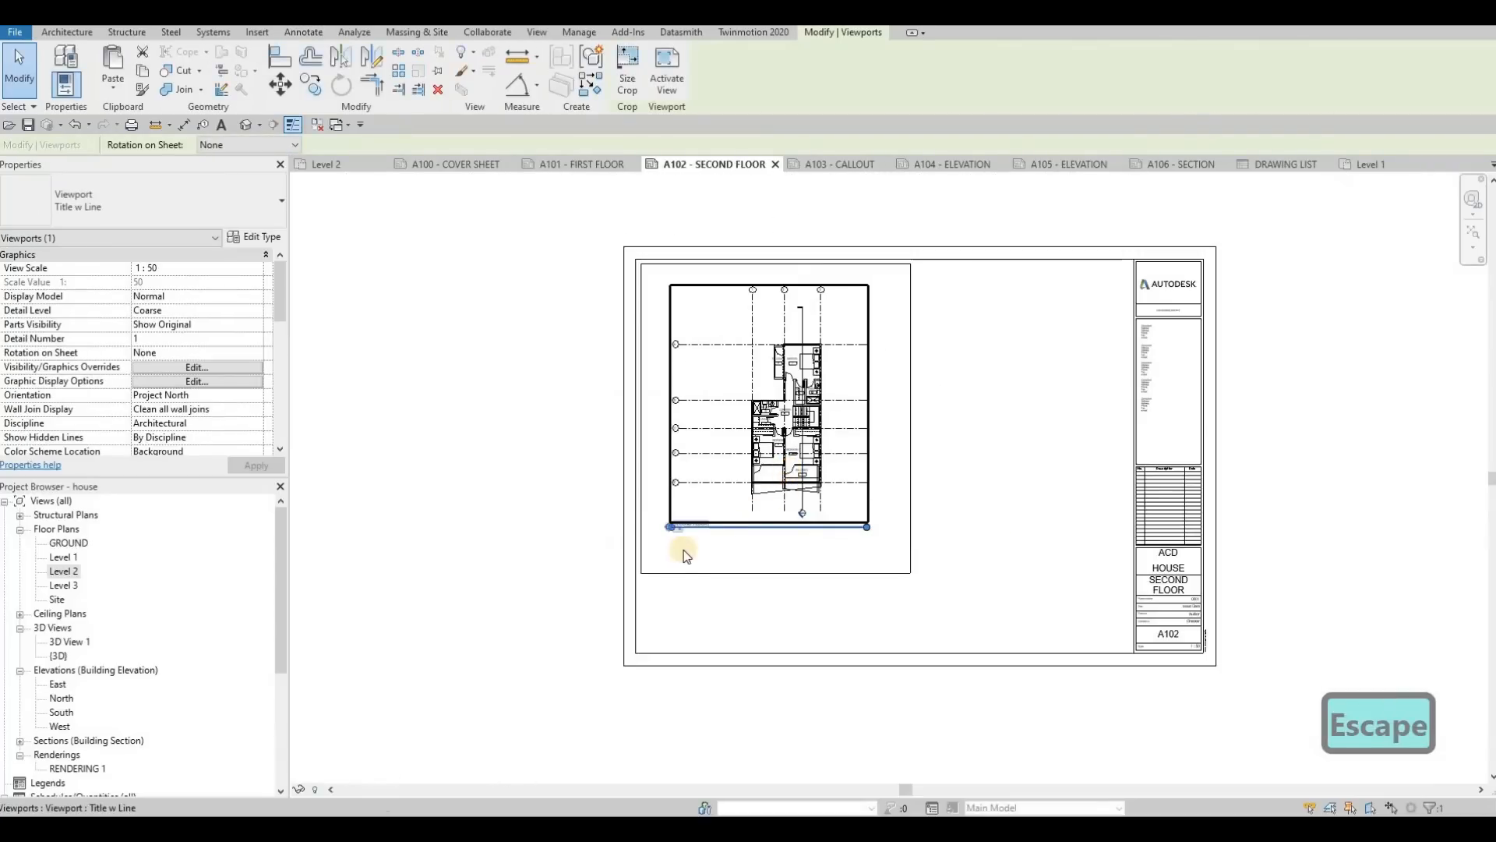
key("Escape")
Step: Move the rectangle's lower edge up to just above the SECOND FLOOR view title
scroll(717, 600, "up", 3)
left_click(720, 595)
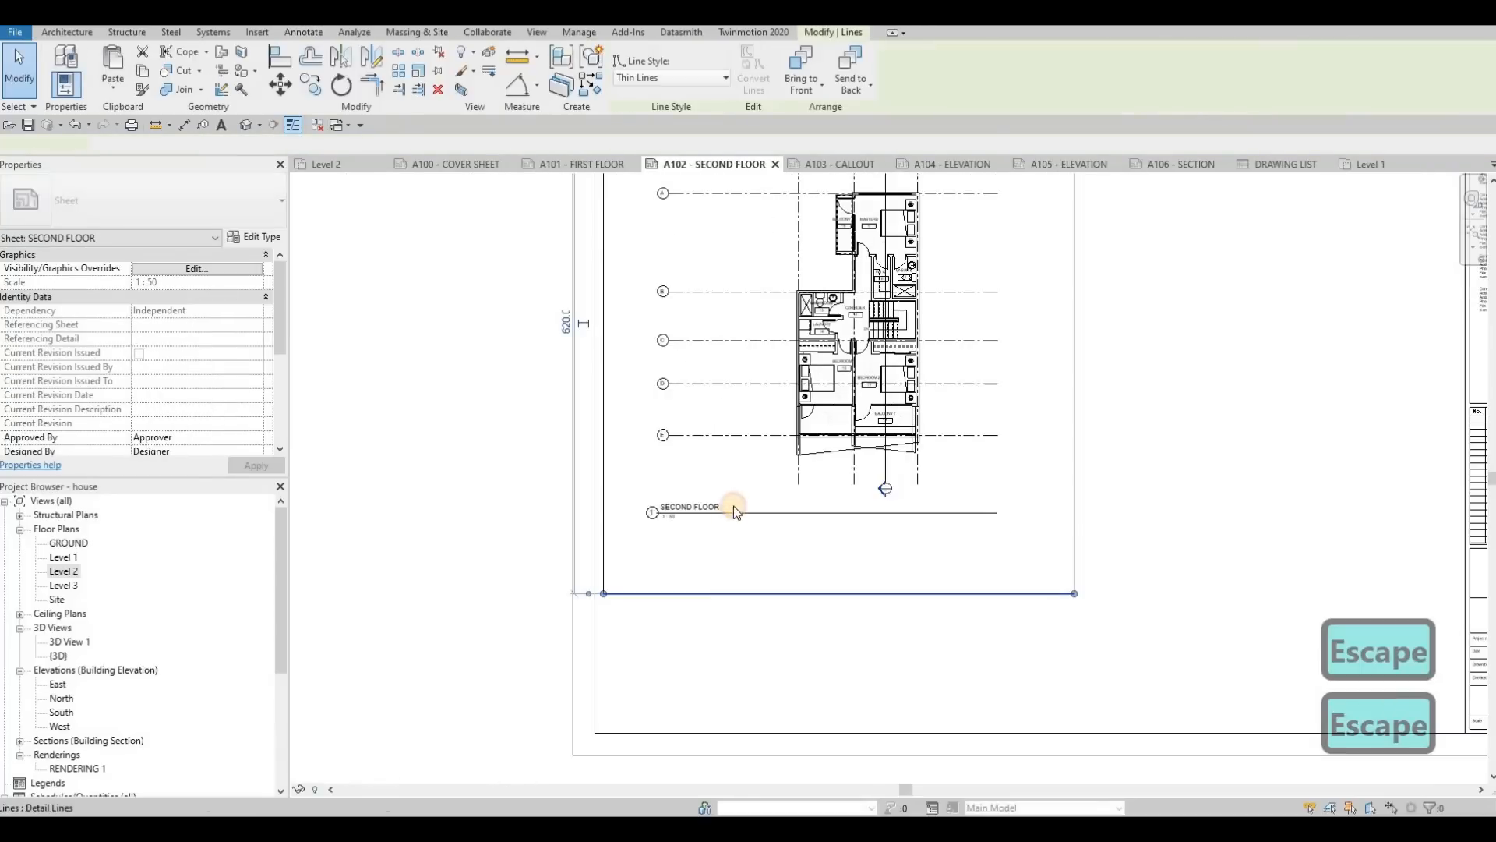
key("Escape")
left_click(738, 594)
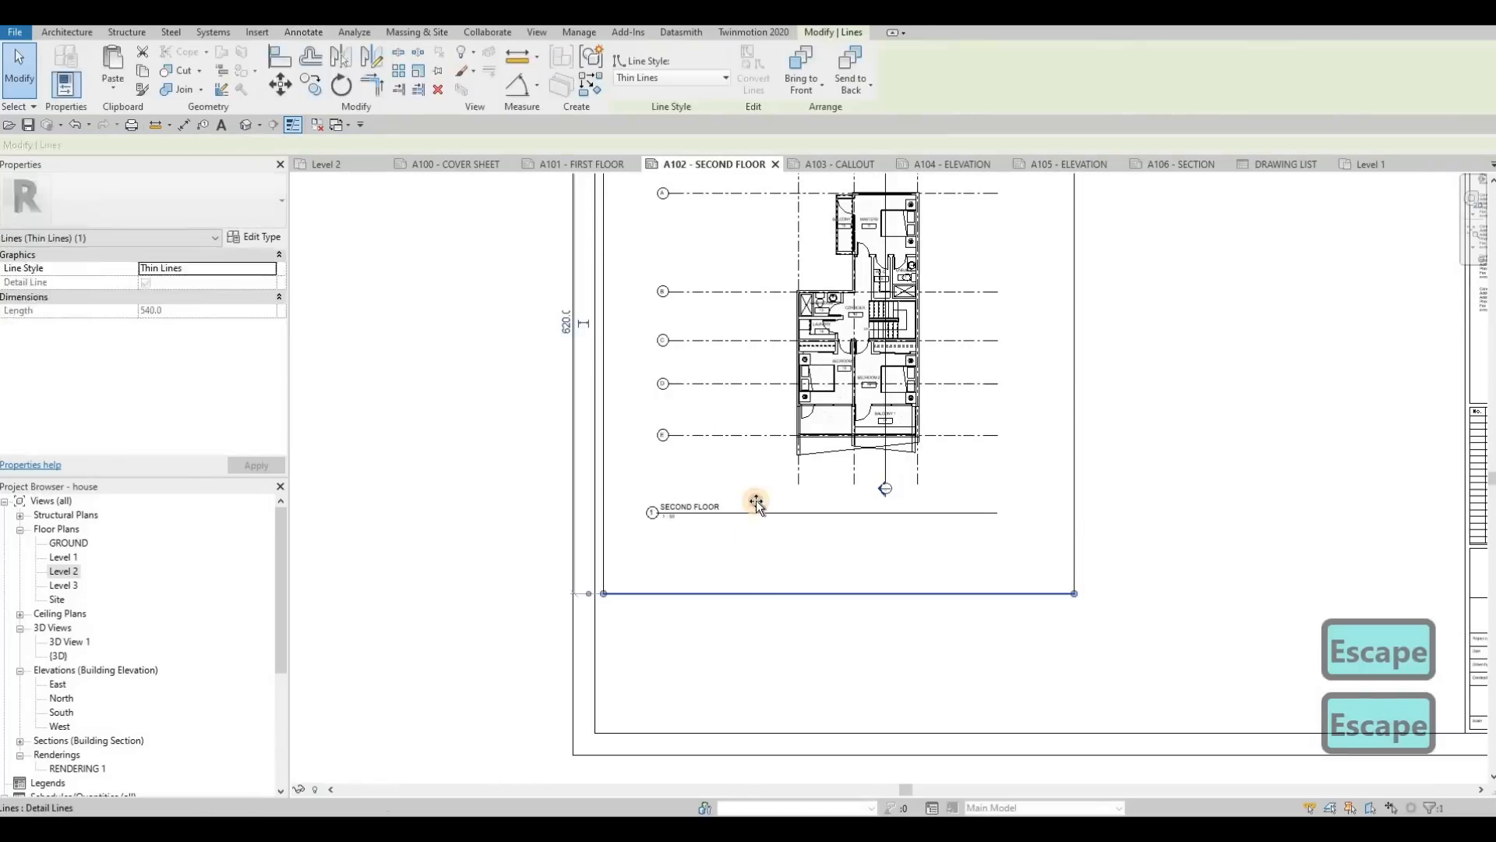
left_click_drag(757, 500, 755, 505)
key("Escape")
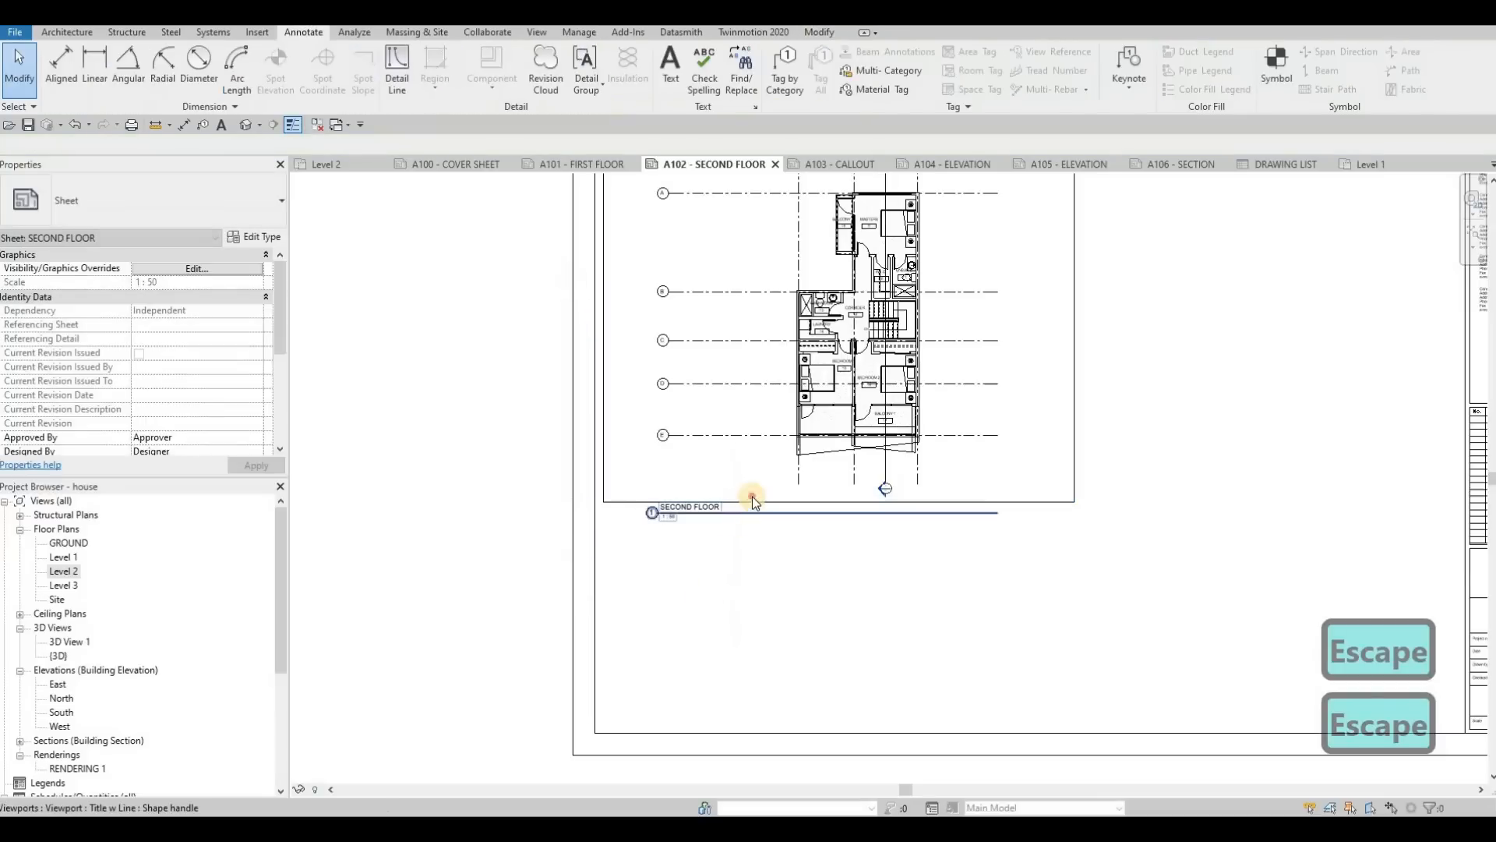
key("Escape")
Step: Nudge the second floor plan viewport up and slightly left within the rectangle
scroll(752, 497, "down", 3)
left_click(752, 497)
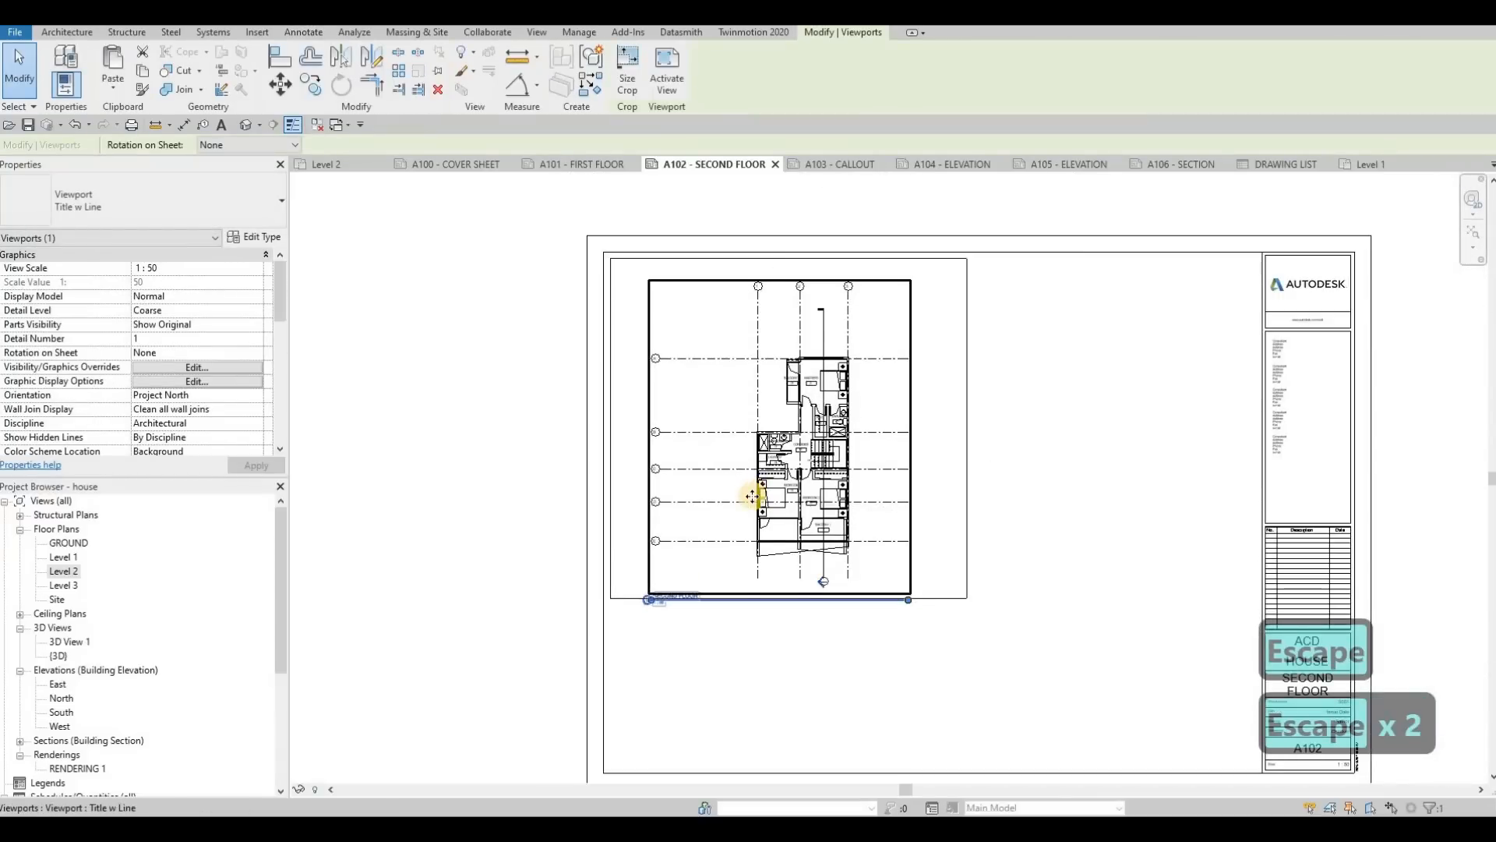
key("Up")
key("Up")
key("Up")
key("Up")
key("Up")
key("Left")
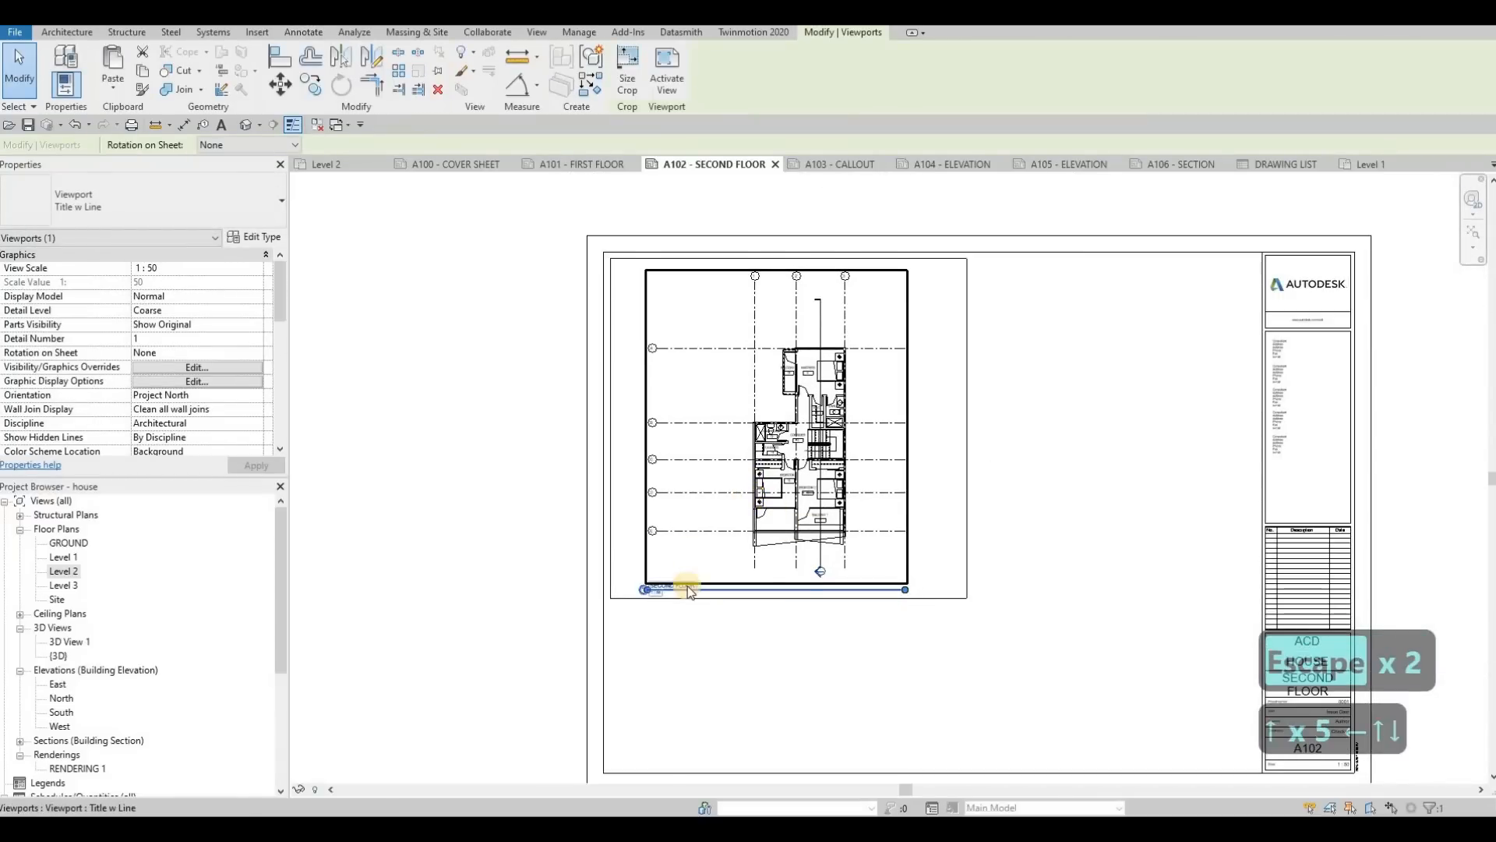
Step: Position the SECOND FLOOR view title just below the rectangle's lower-left corner and shorten its line to about the text width
key("Escape")
key("Escape")
scroll(677, 590, "up", 3)
left_click_drag(699, 572, 657, 602)
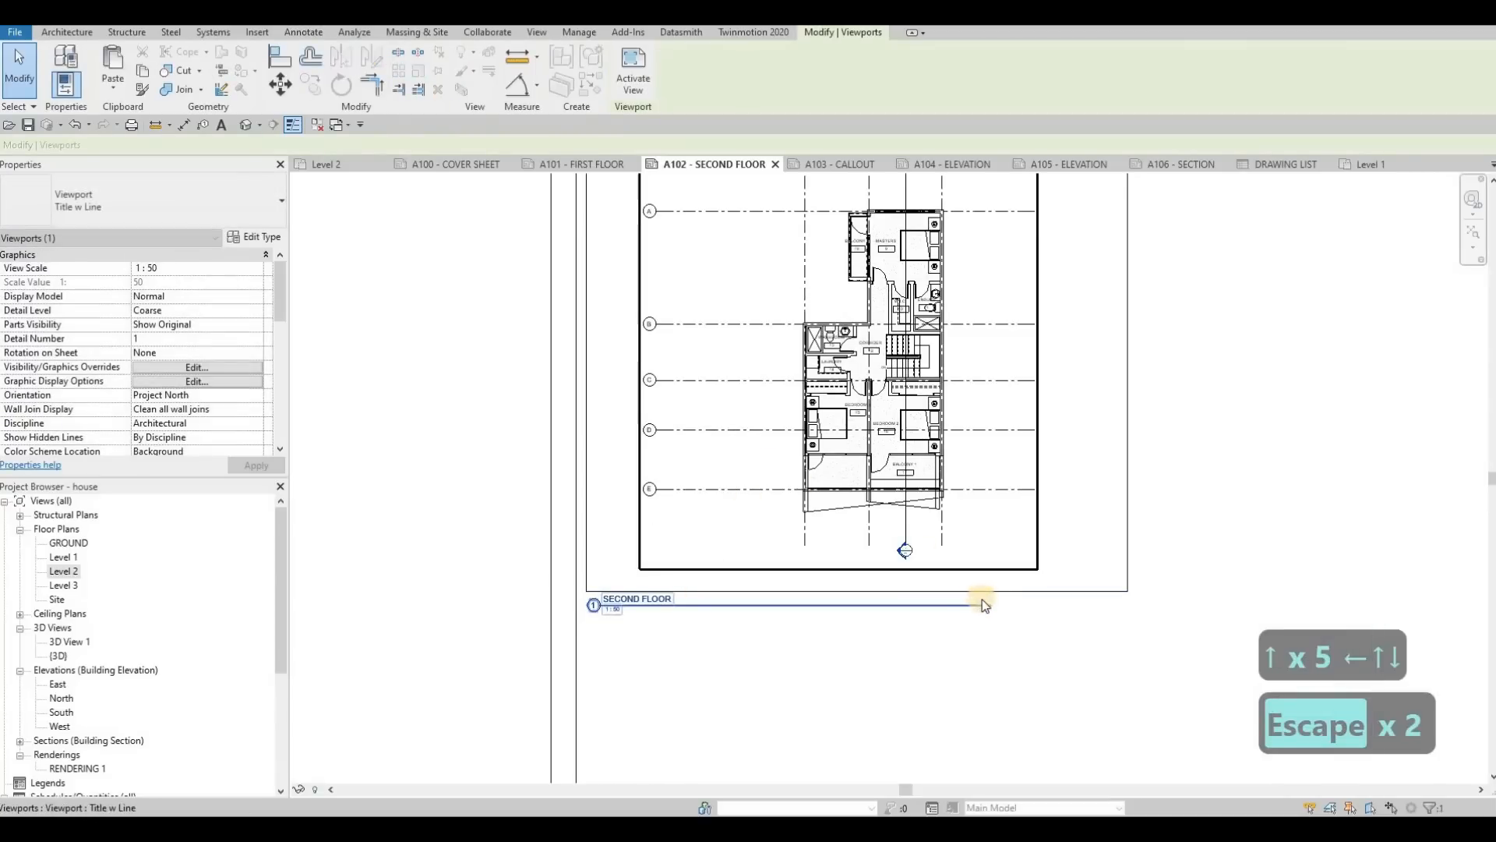
left_click_drag(857, 609, 674, 640)
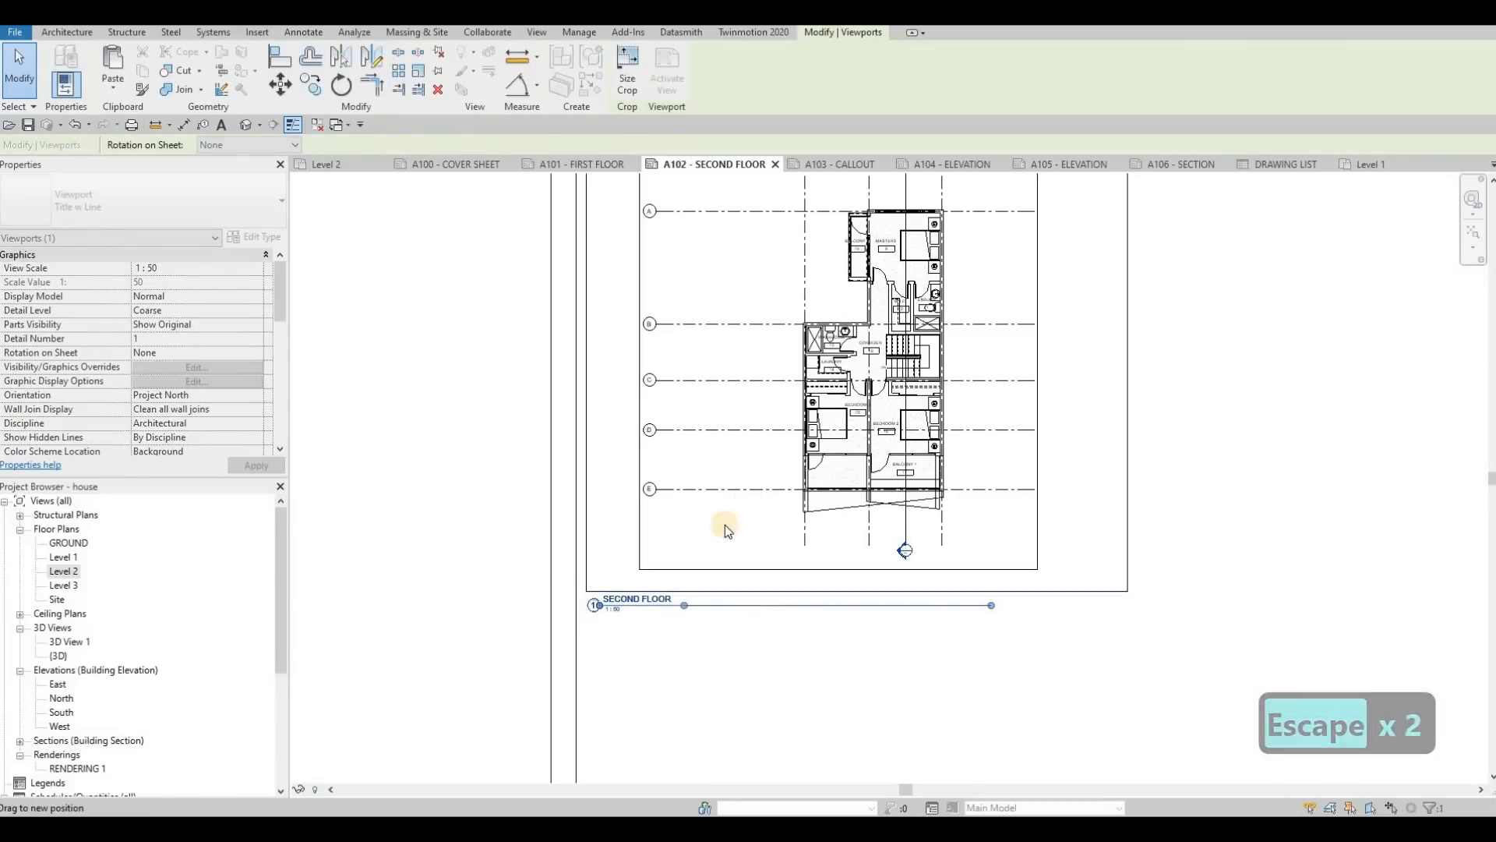
Step: Select the second floor plan viewport and examine its Title on Sheet property
key("Escape")
key("Escape")
left_click(803, 471)
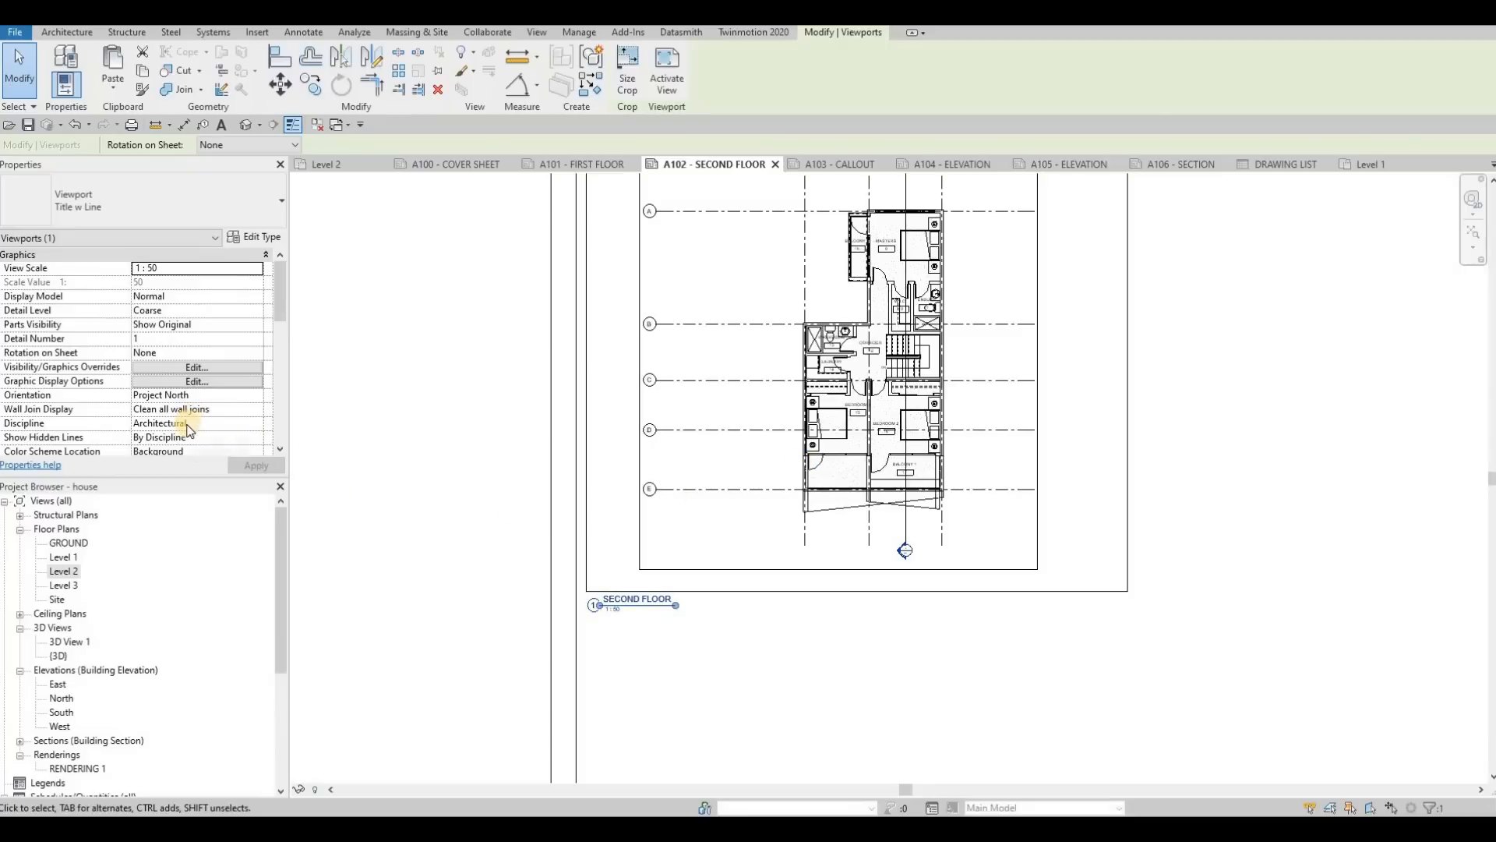
scroll(163, 435, "down", 5)
scroll(164, 435, "down", 3)
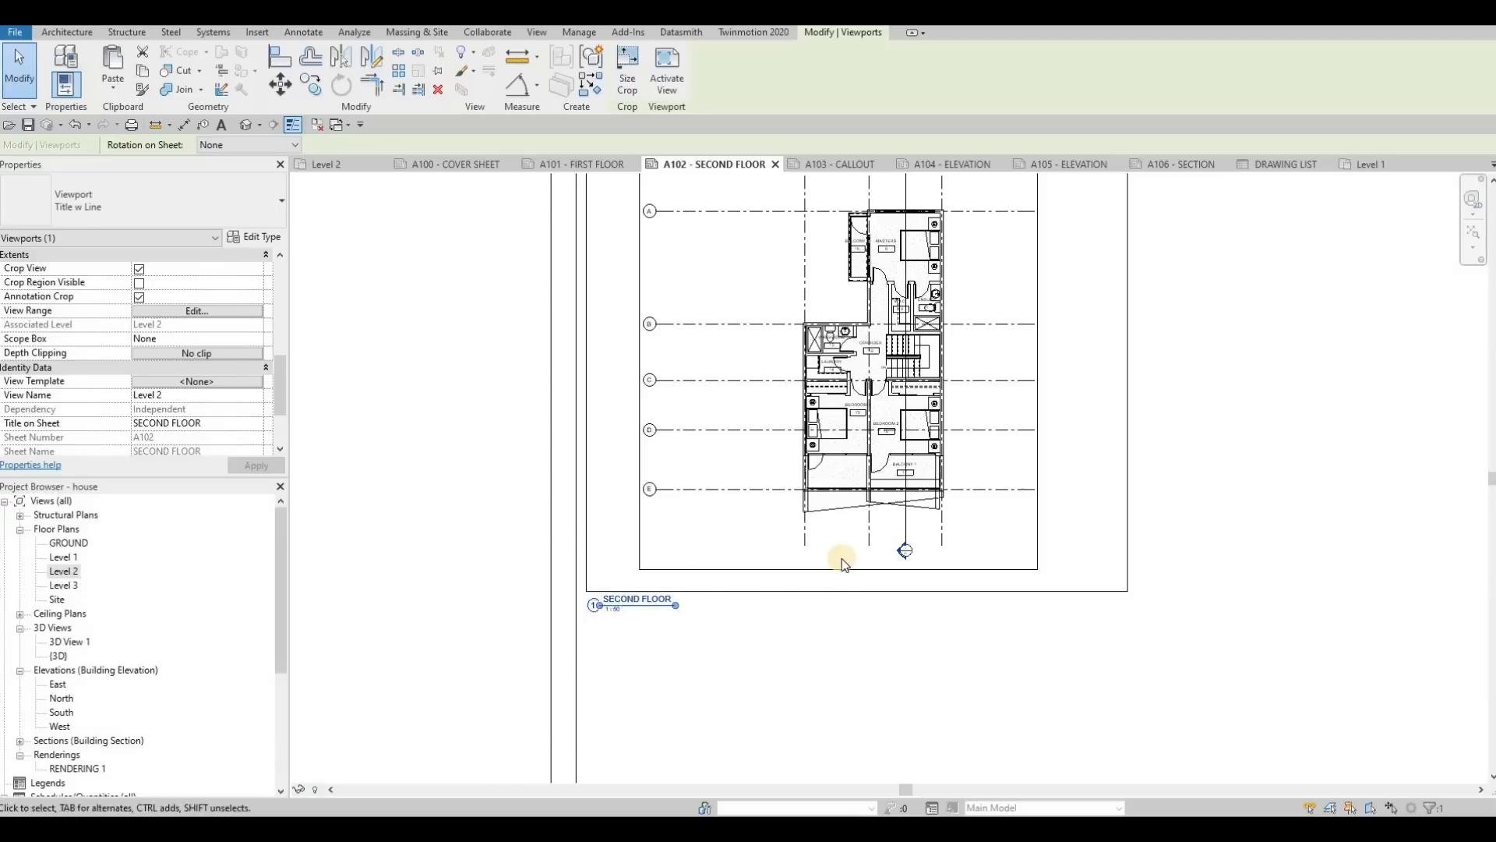
scroll(825, 551, "down", 5)
key("Escape")
key("Escape")
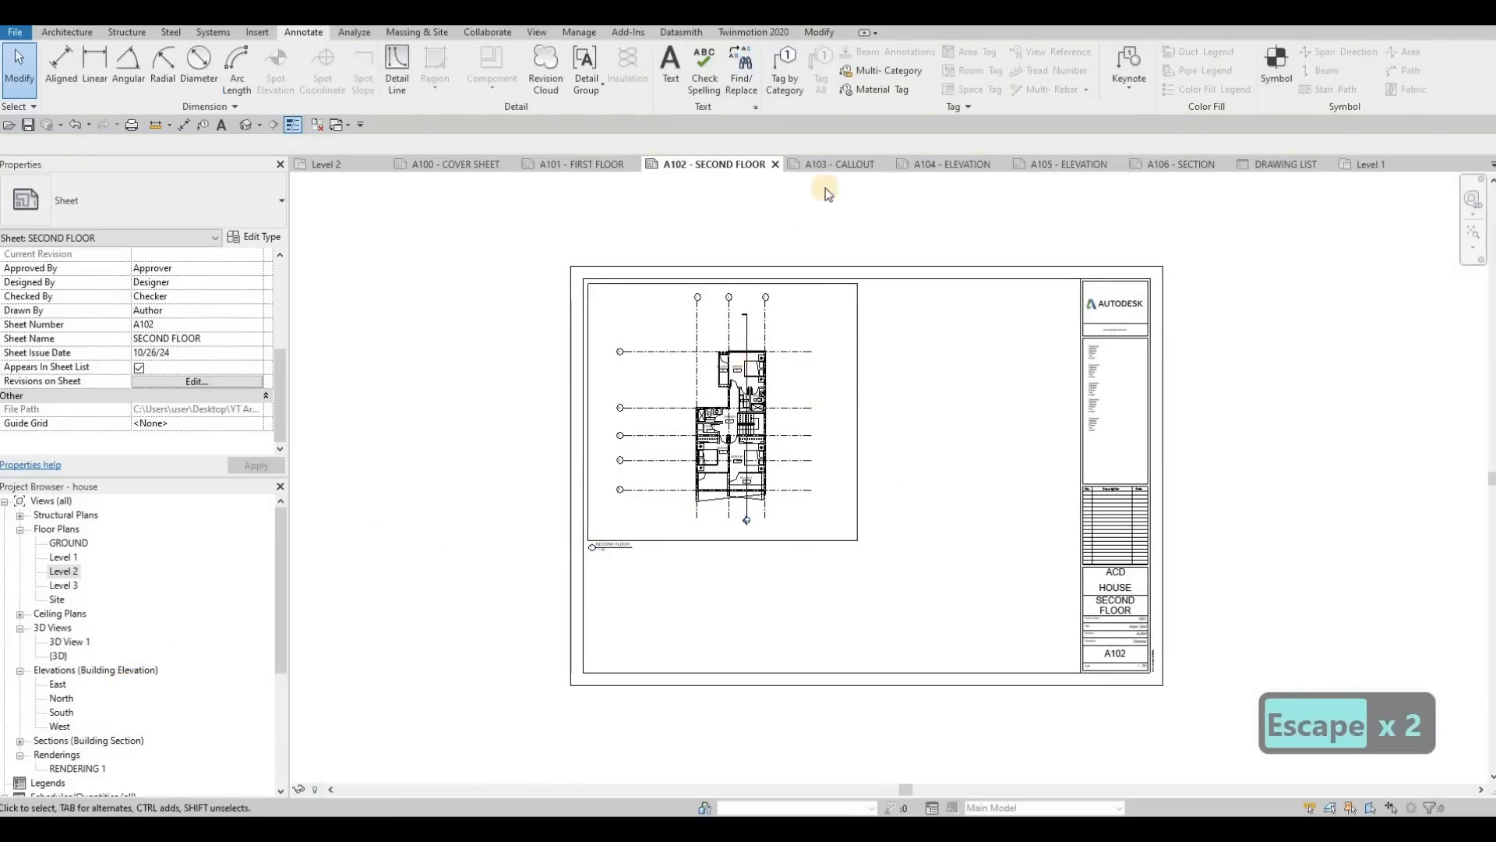
Step: Open the Level 1 floor plan and draw a rectangular callout around the kitchen
left_click(838, 165)
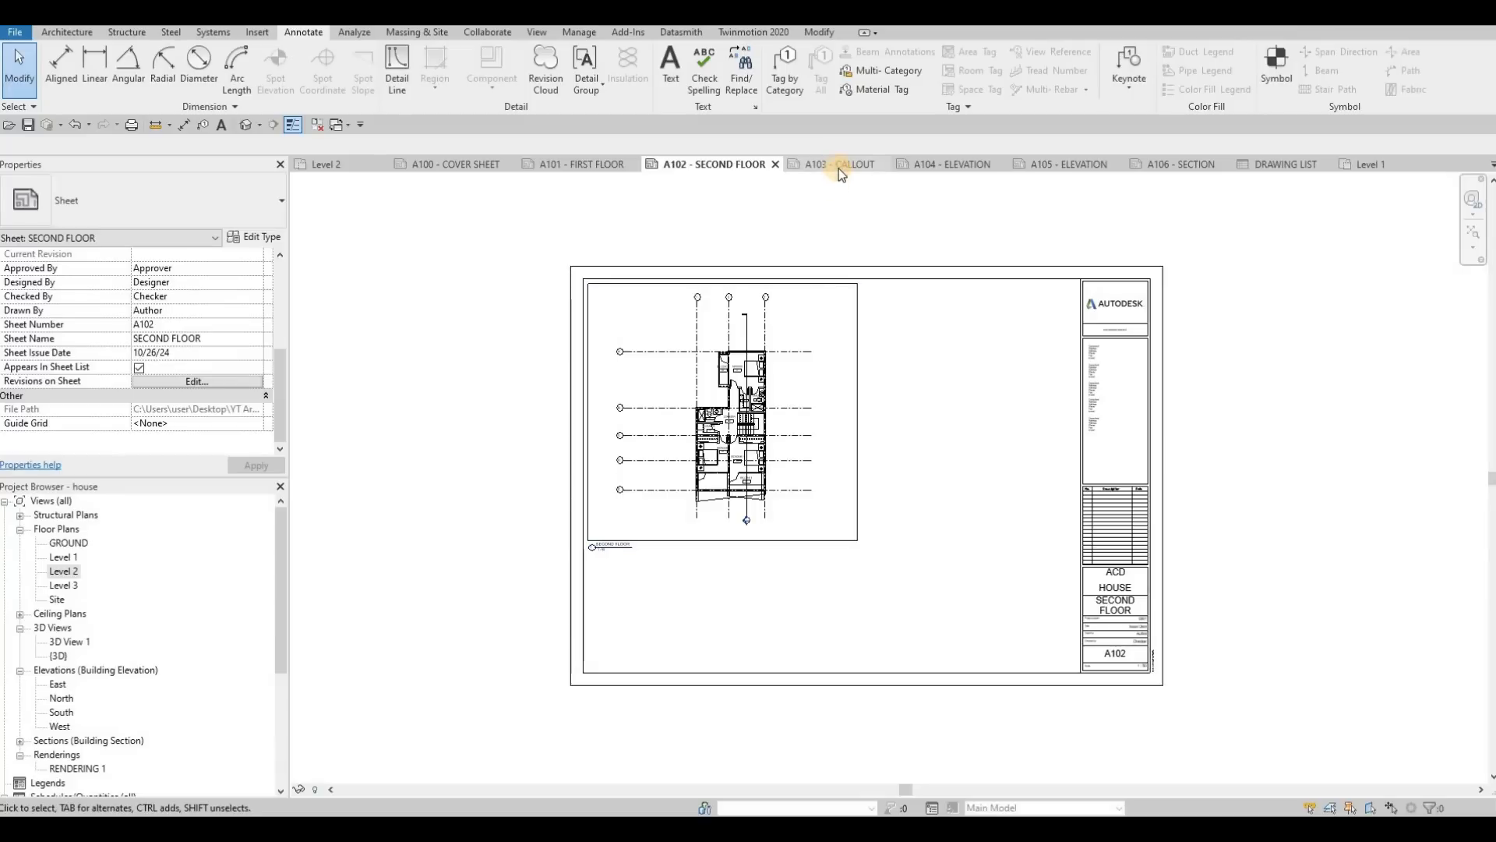
double_click(62, 557)
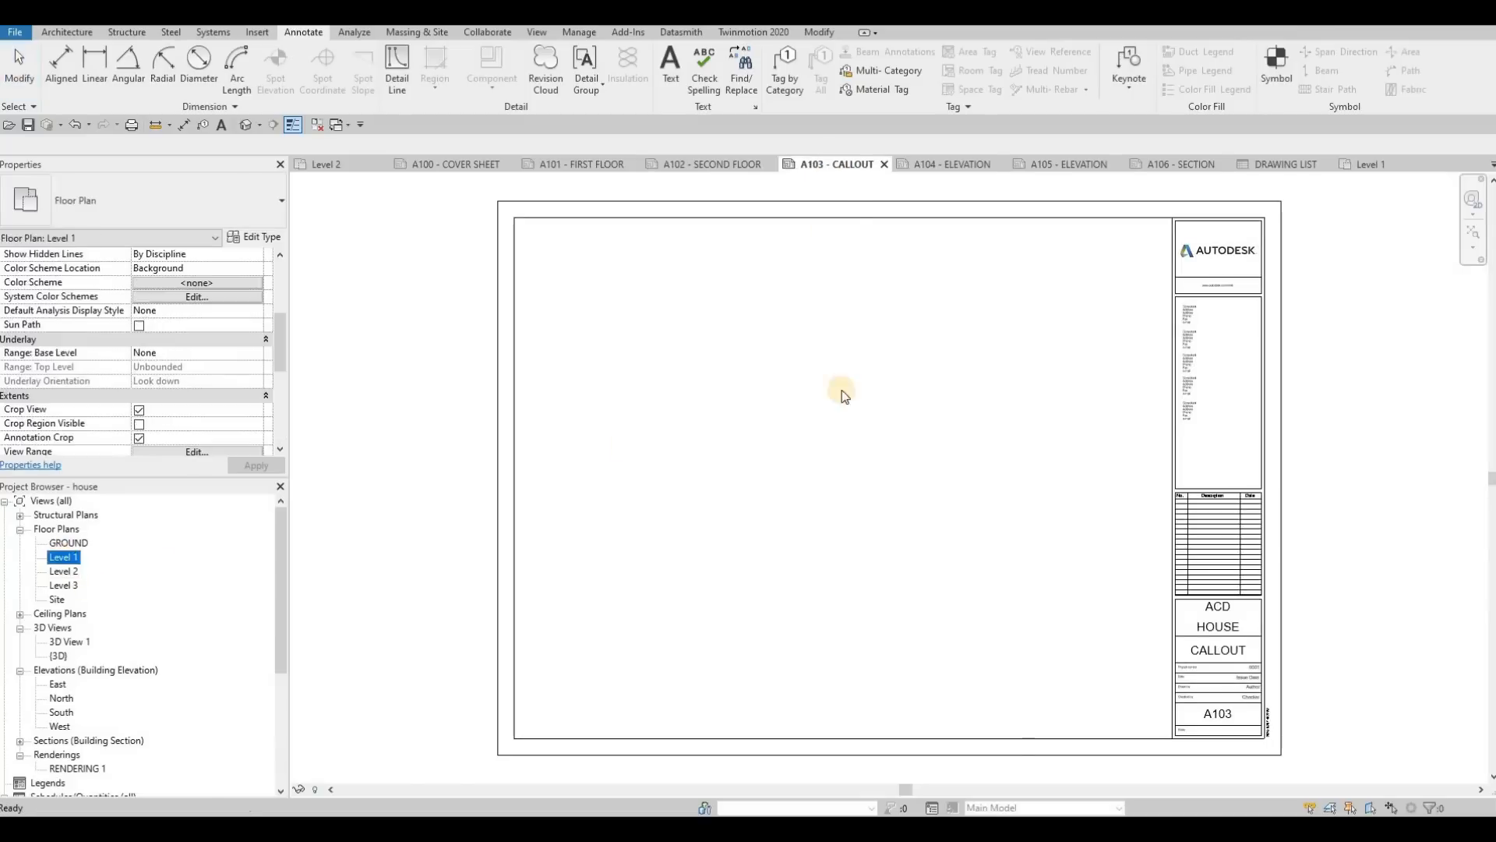
scroll(864, 451, "up", 4)
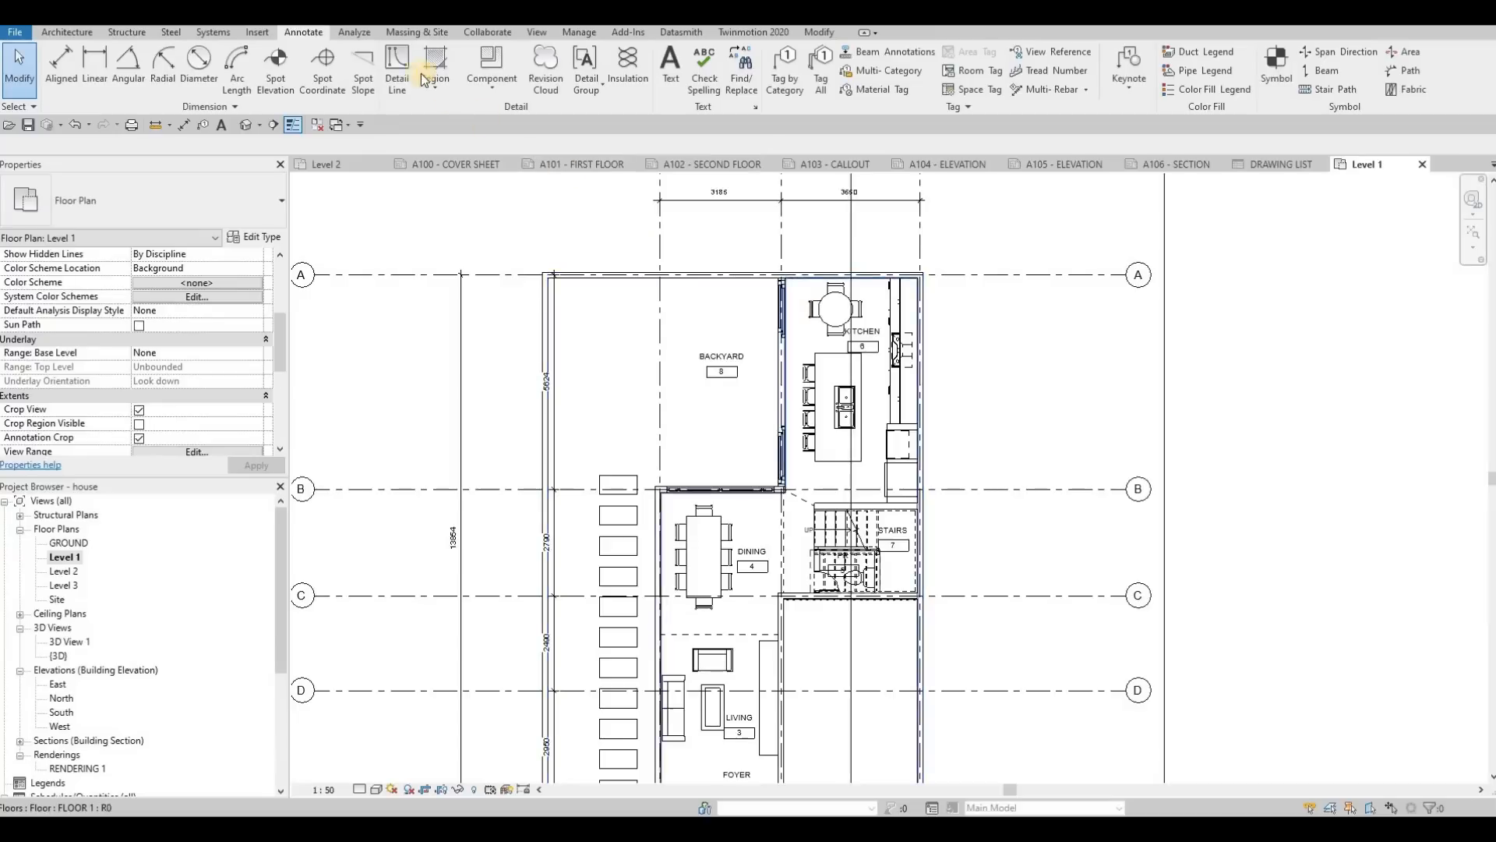
left_click(536, 32)
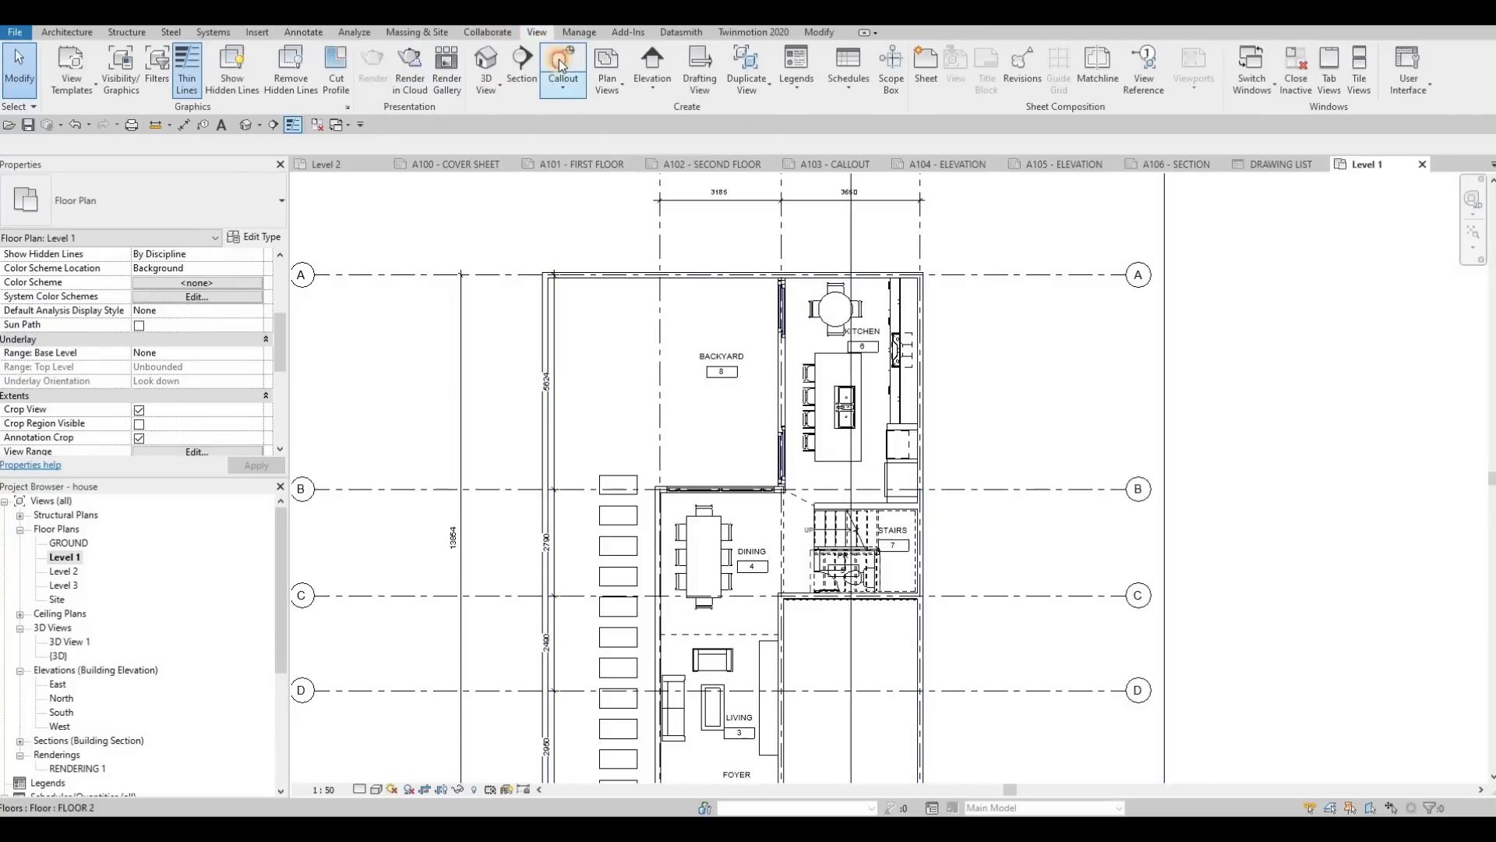
left_click(561, 86)
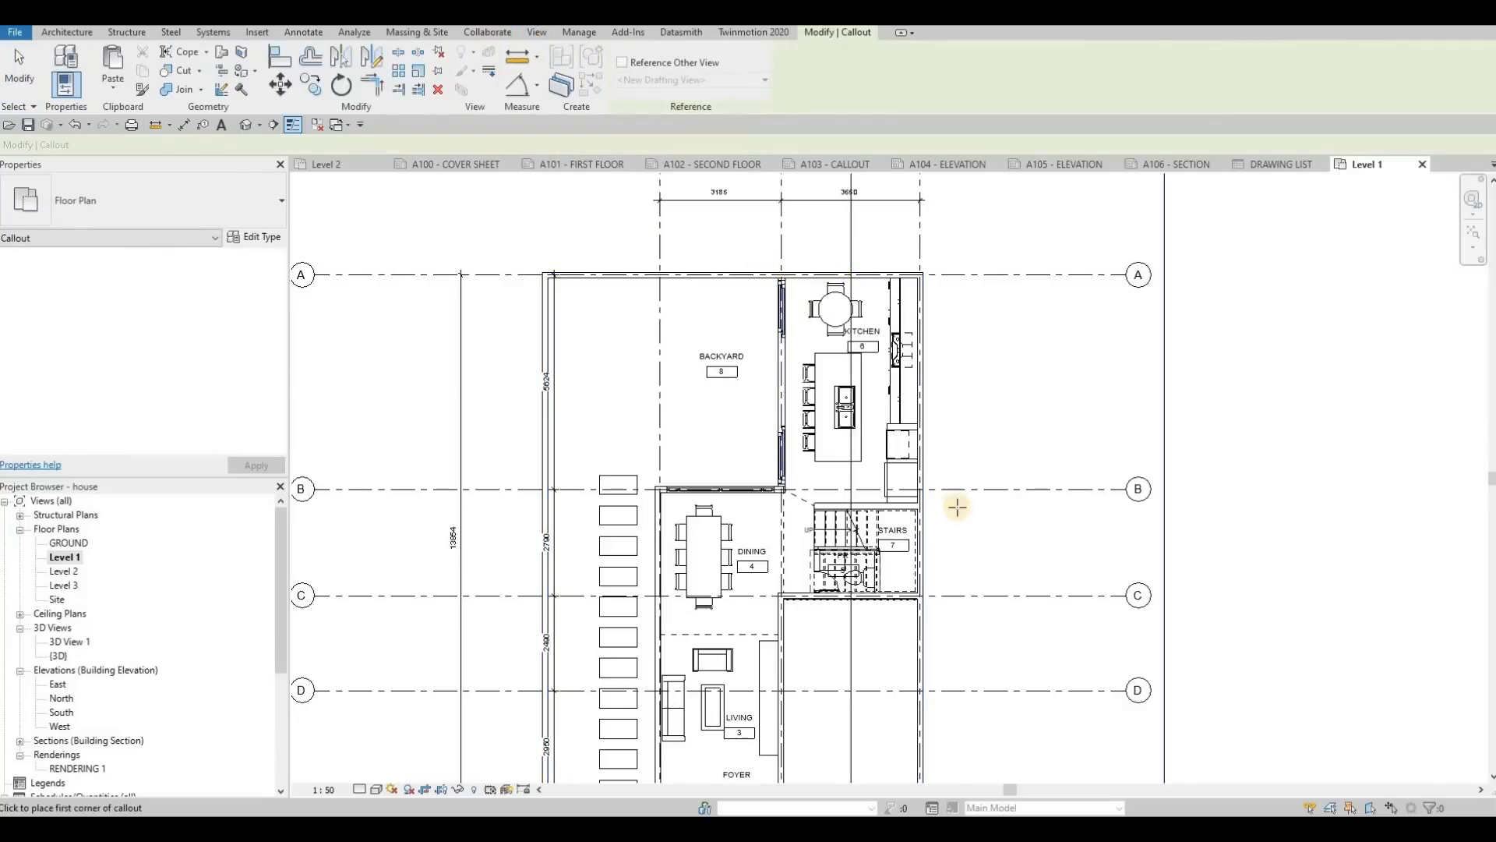
left_click(761, 259)
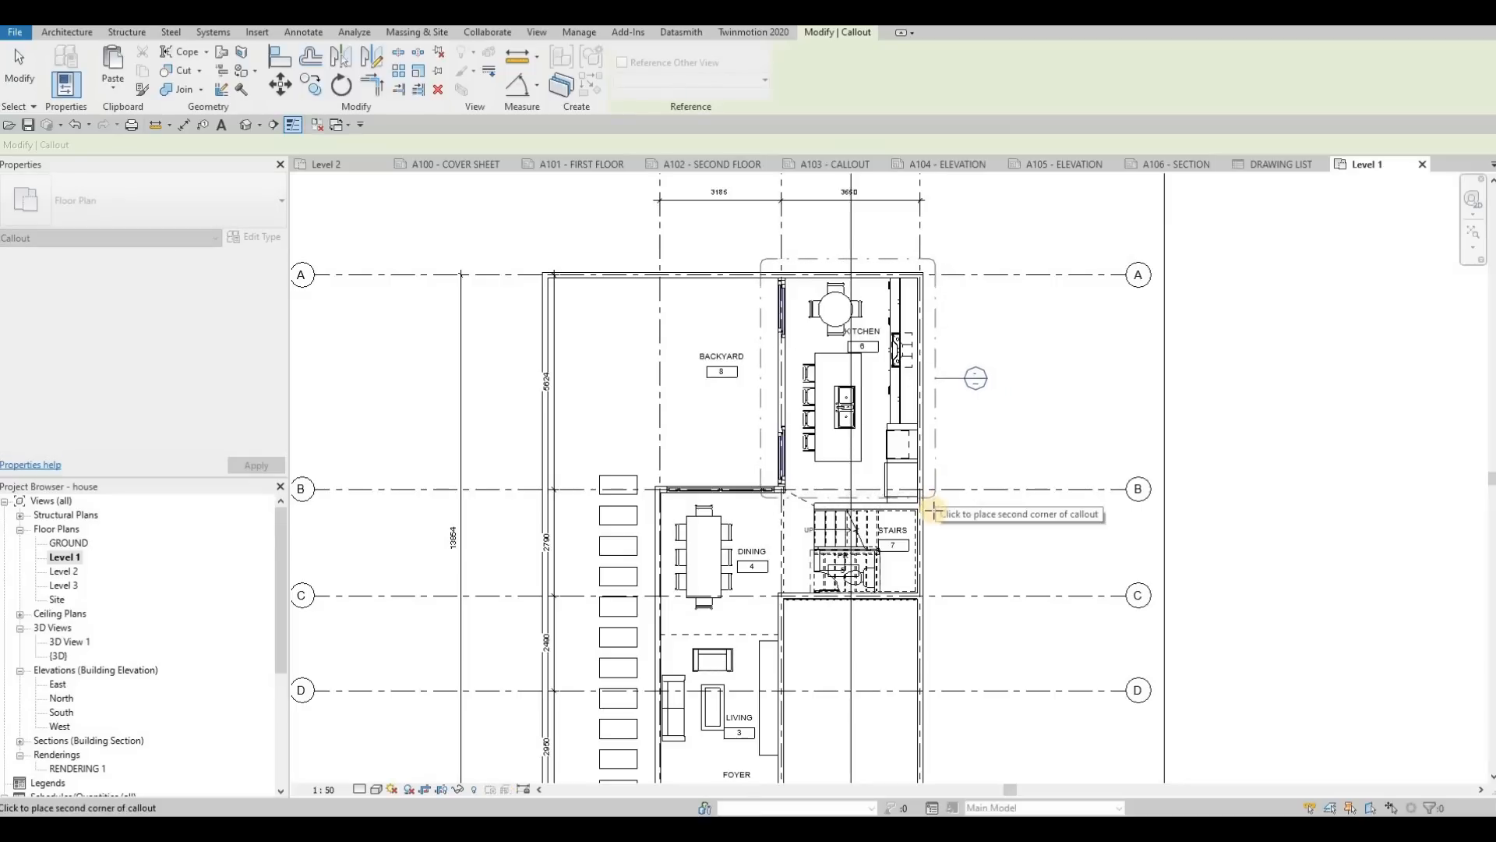
left_click(938, 506)
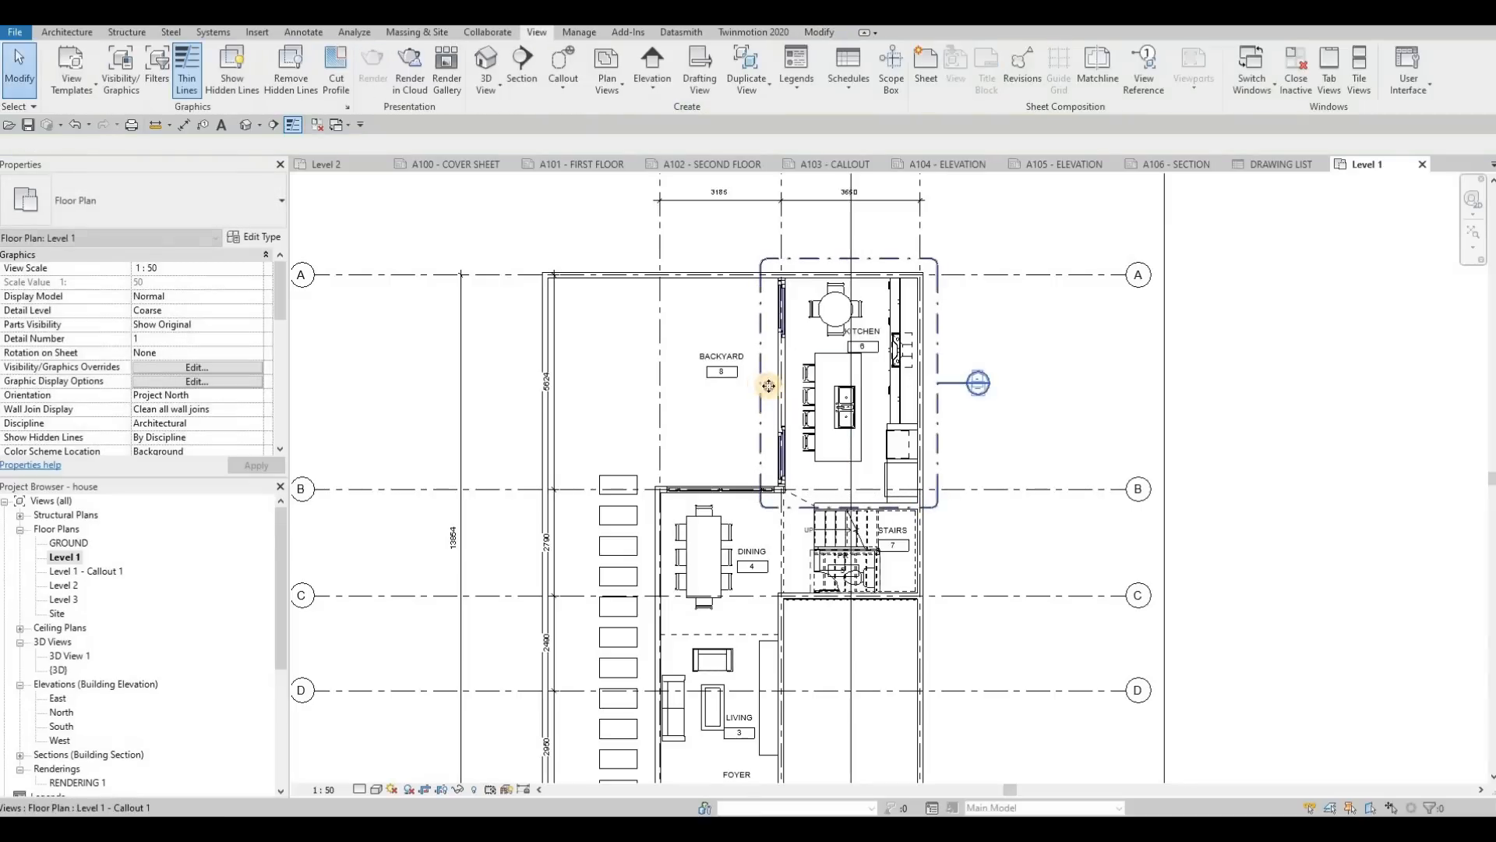
Step: Pull the kitchen callout's left and upper boundaries in closer to the surrounding walls
left_click(768, 386)
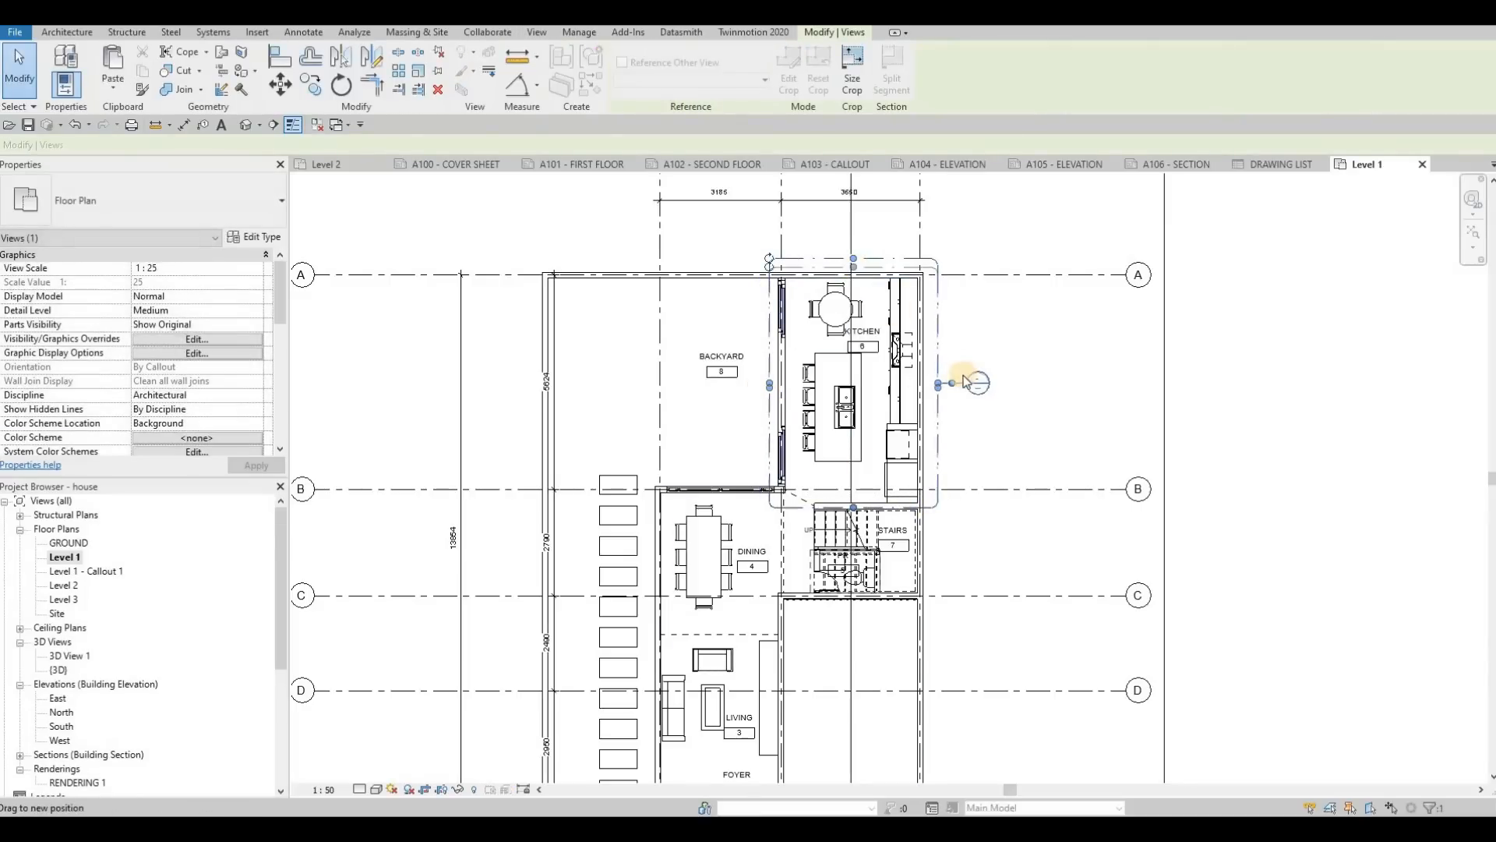
key("Escape")
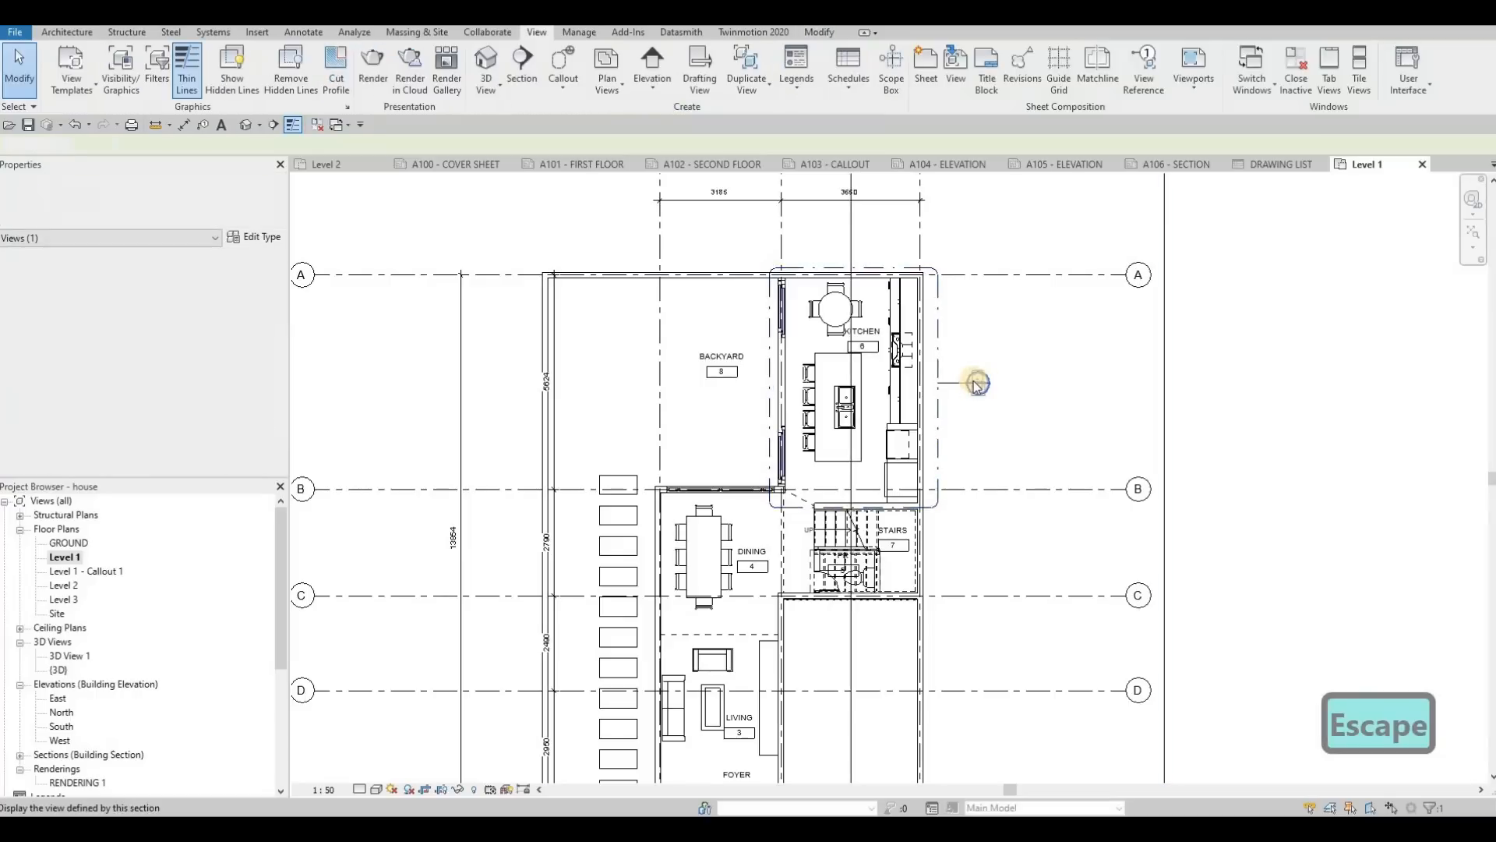
scroll(976, 383, "up", 3)
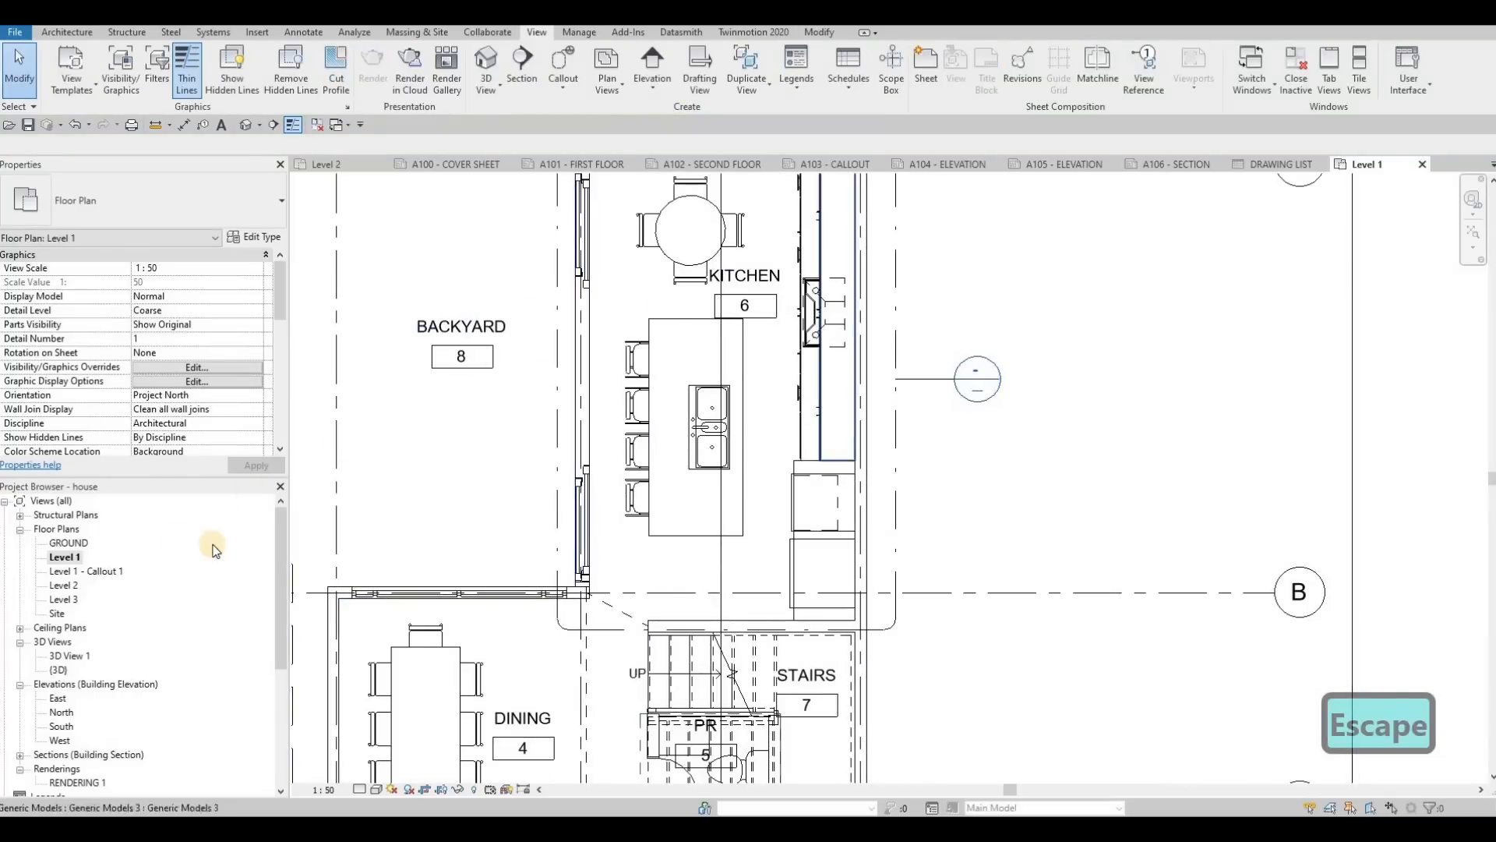
Step: Collapse the 3D Views, Elevations and Renderings groups in the Project Browser
left_click(19, 641)
left_click(20, 655)
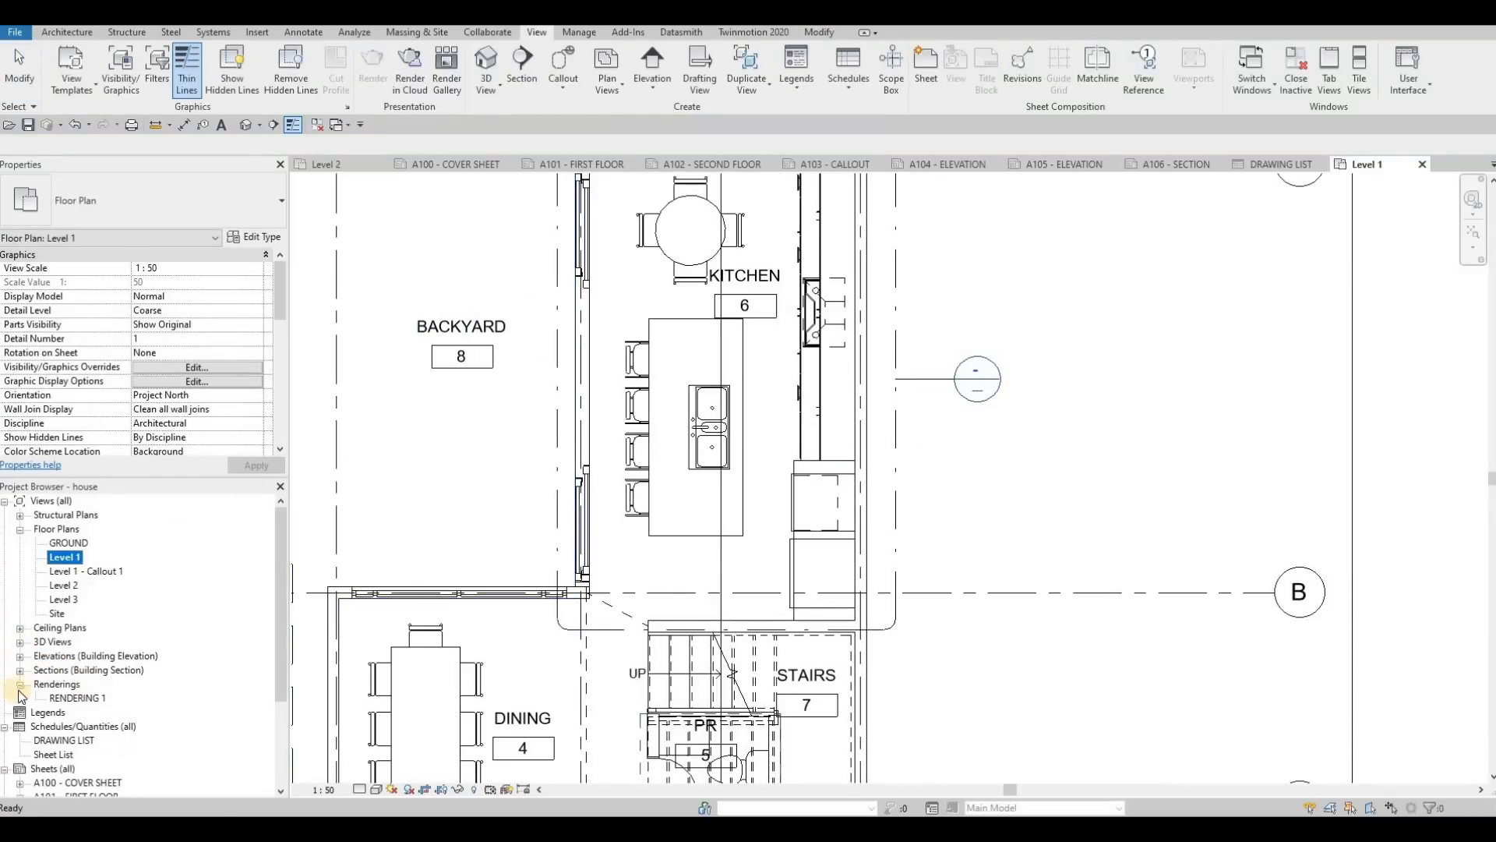
double_click(61, 684)
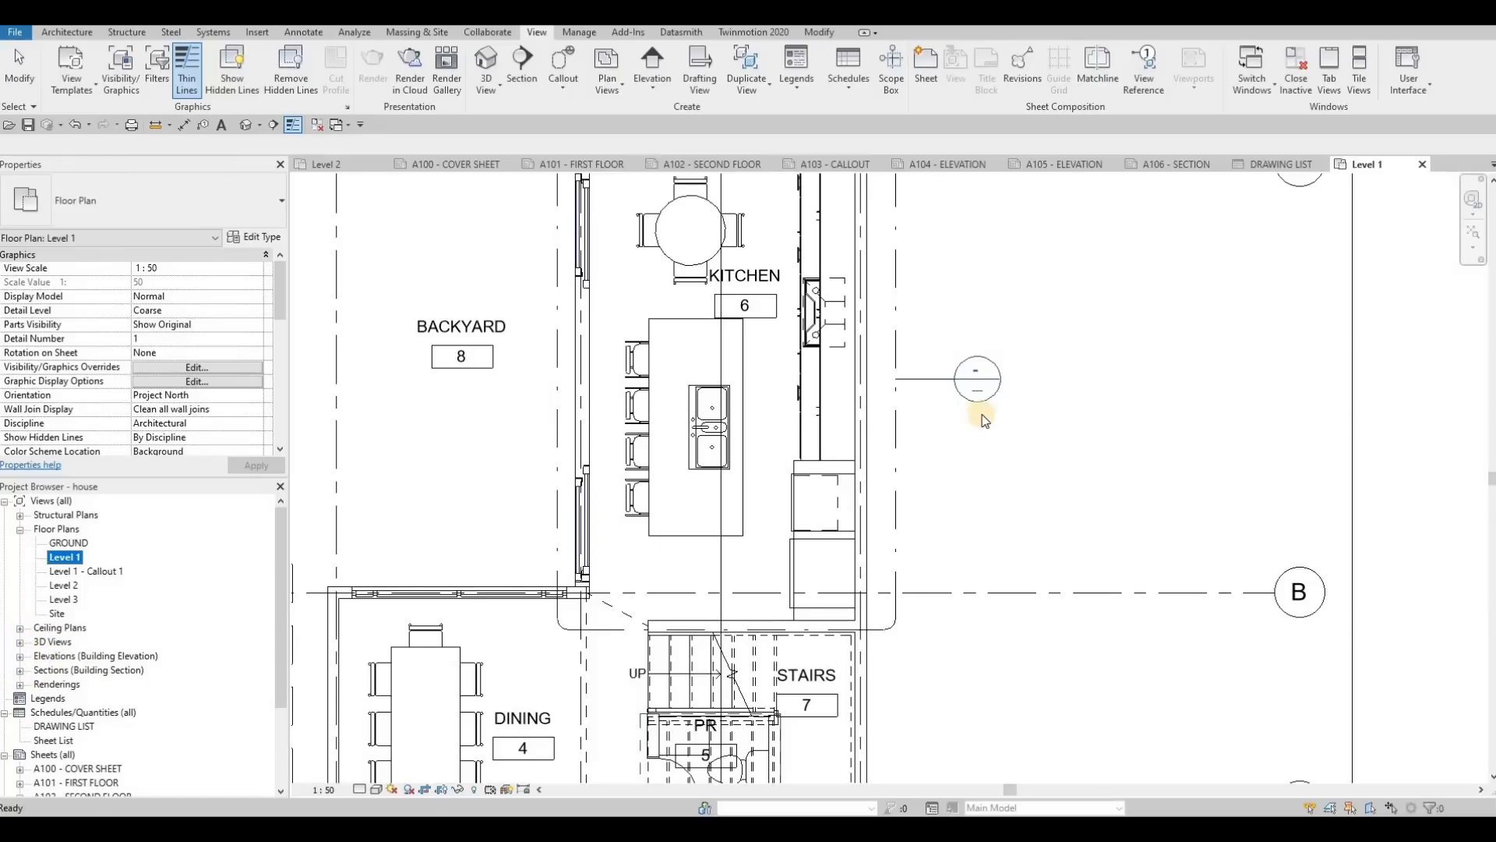
Step: Draw a rectangular callout around the stairs and powder room on the Level 1 floor plan
scroll(943, 429, "down", 2)
middle_click_drag(916, 456, 1000, 372)
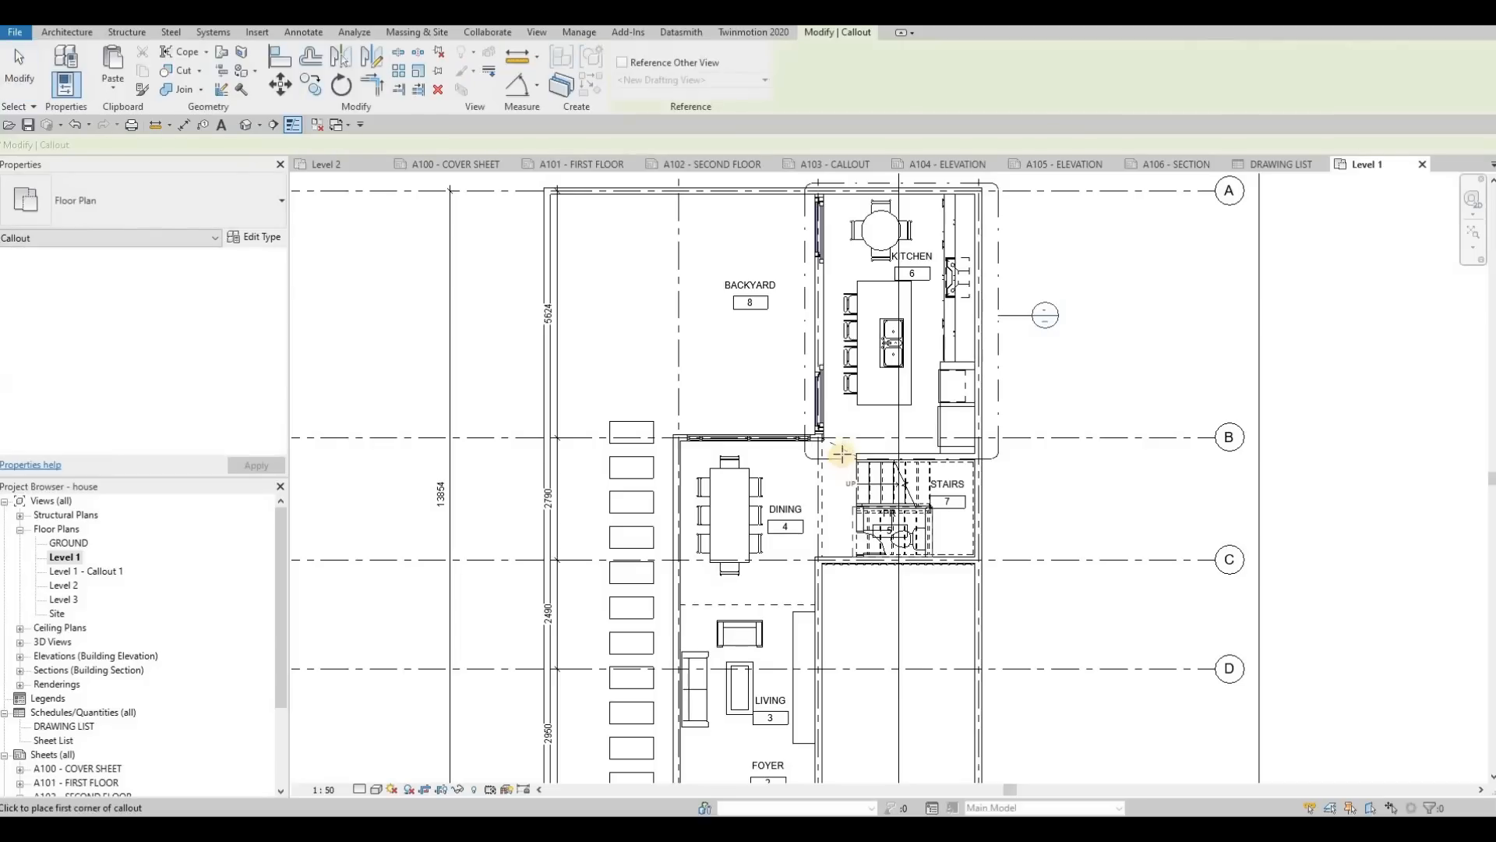
left_click(988, 575)
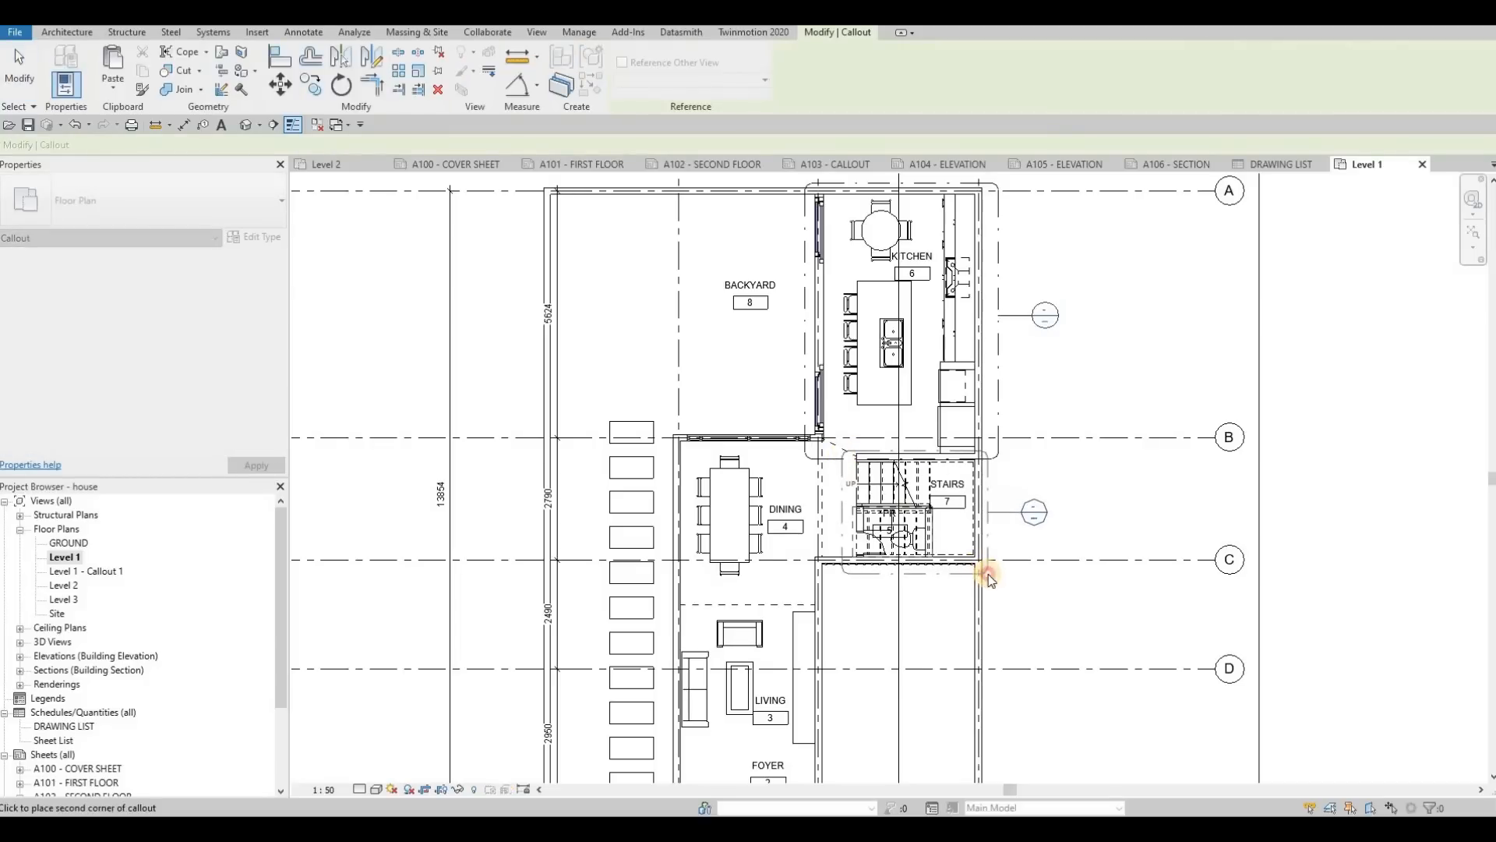
middle_click_drag(768, 547, 828, 459)
scroll(810, 519, "down", 1)
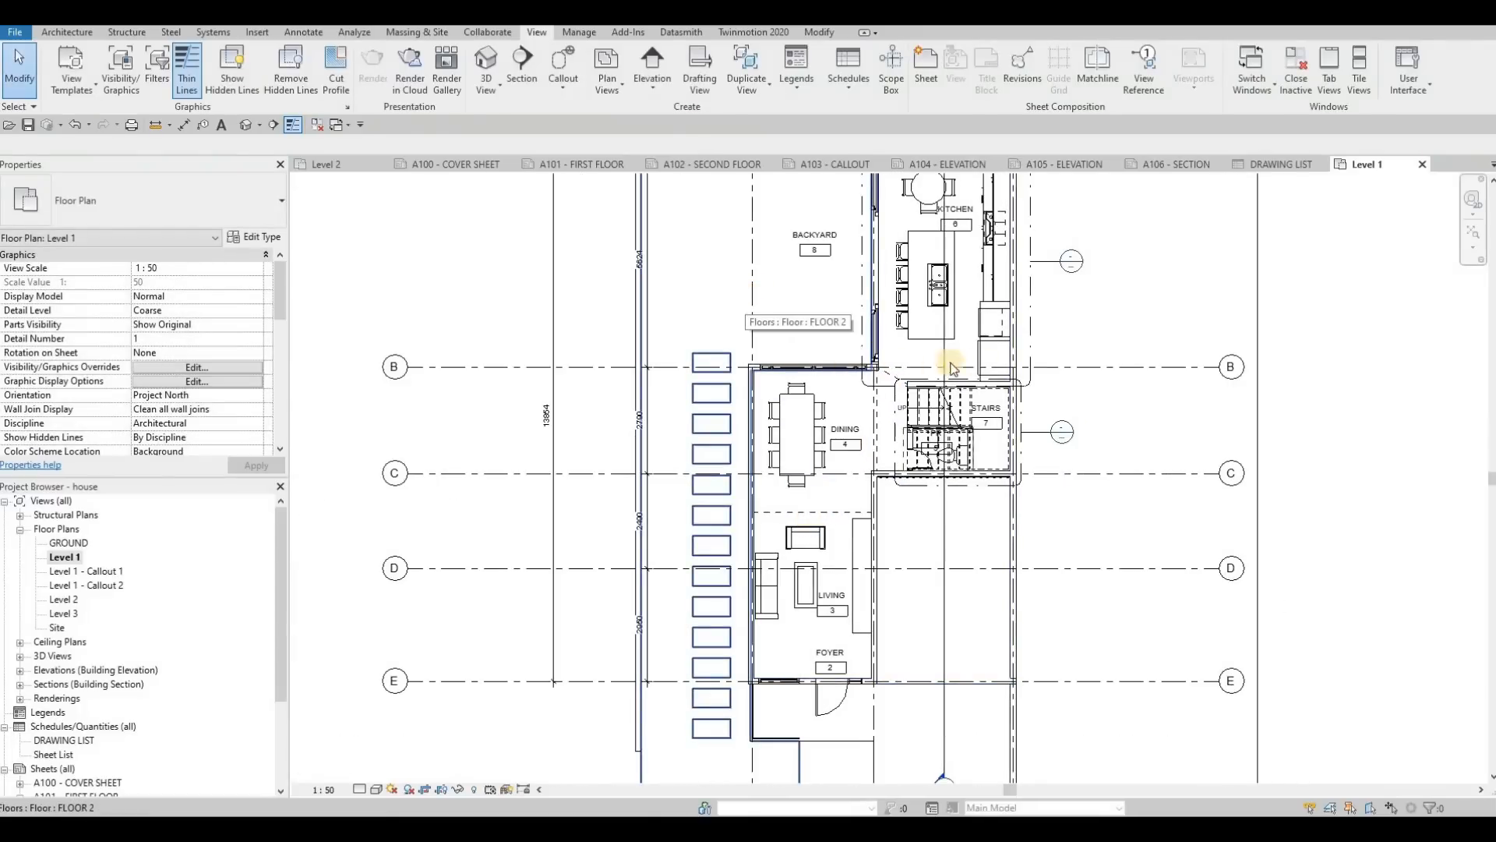
middle_click_drag(862, 421, 822, 444)
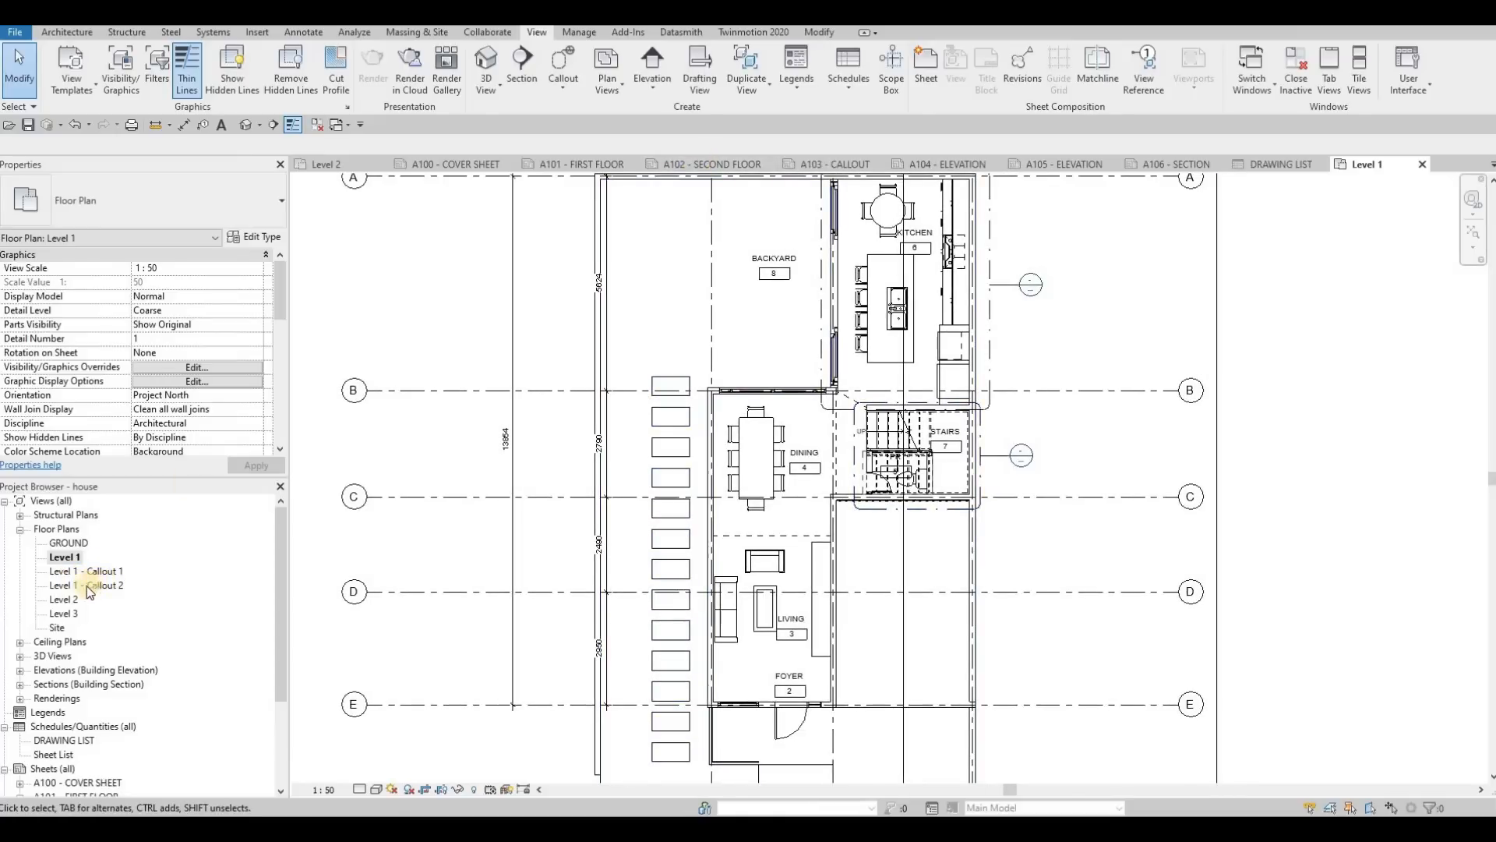
Step: Open the Level 2 floor plan and draw a rectangular callout around the W.I.C. and ensuite
double_click(65, 604)
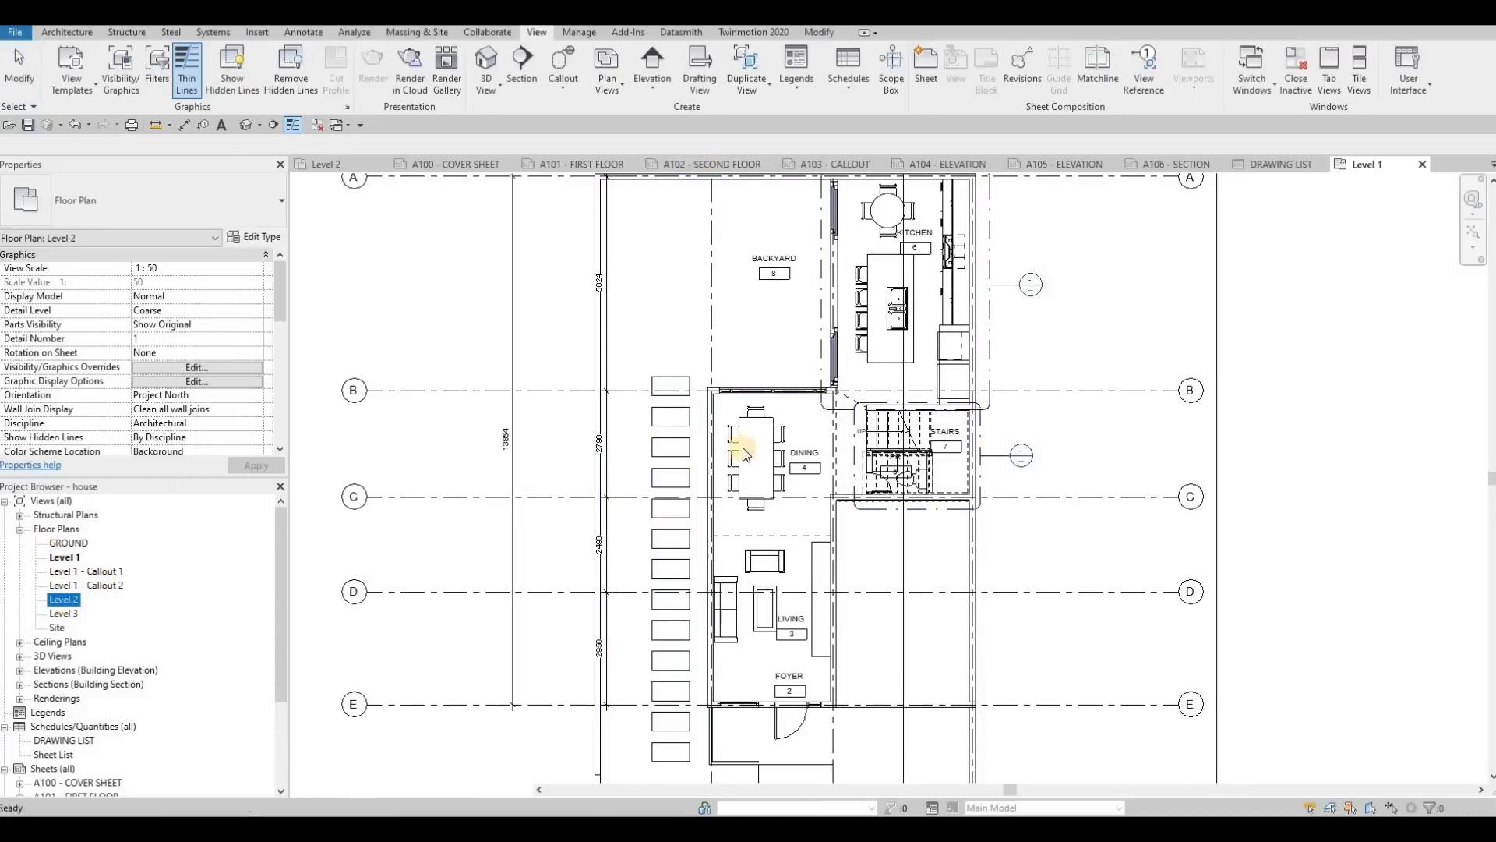
middle_click_drag(749, 508, 702, 548)
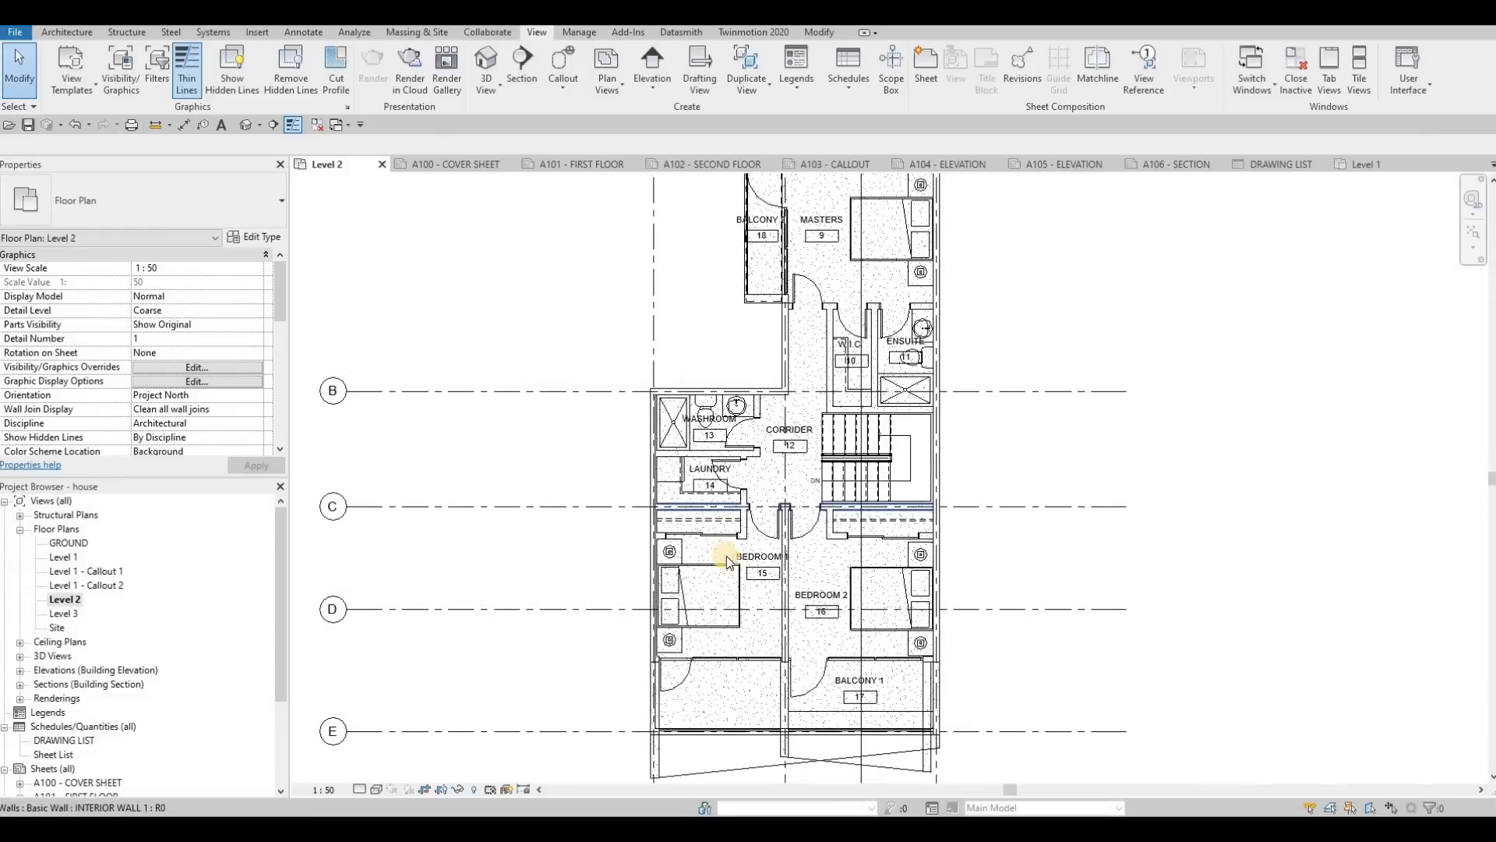
middle_click_drag(785, 523, 788, 527)
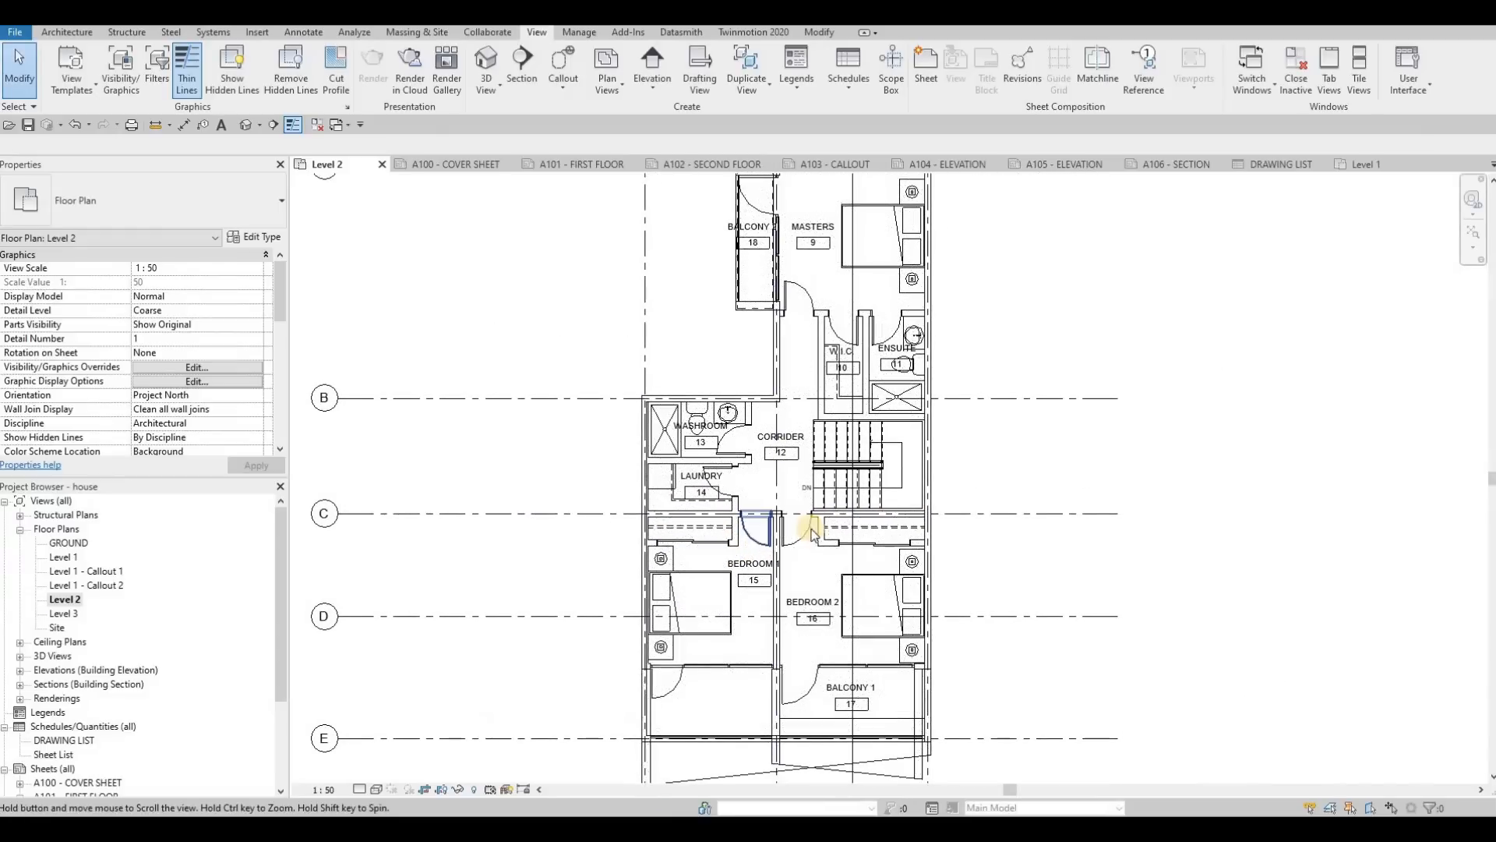
middle_click_drag(826, 456, 795, 518)
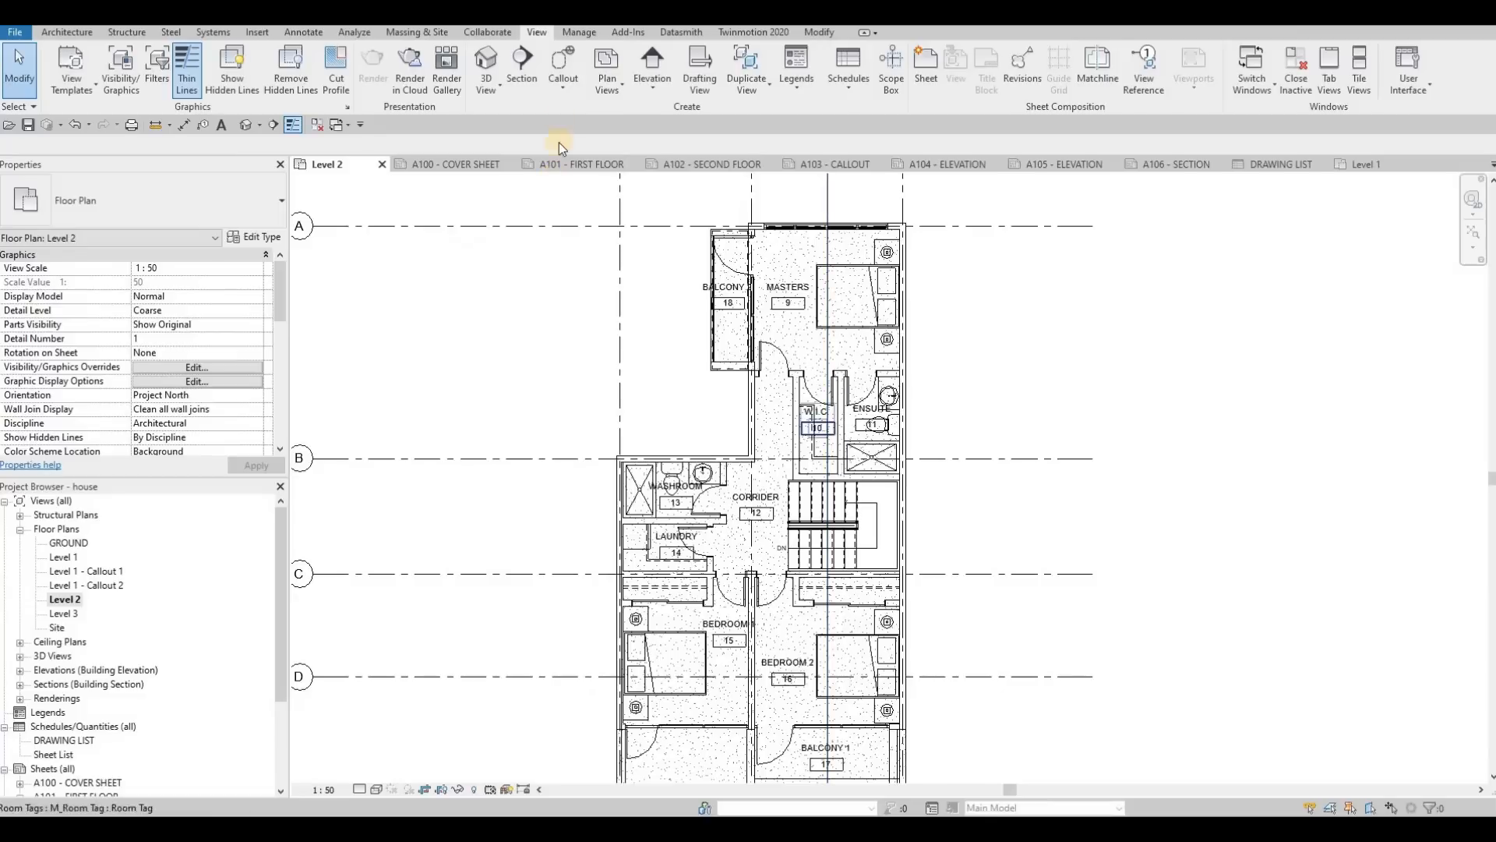
left_click(562, 66)
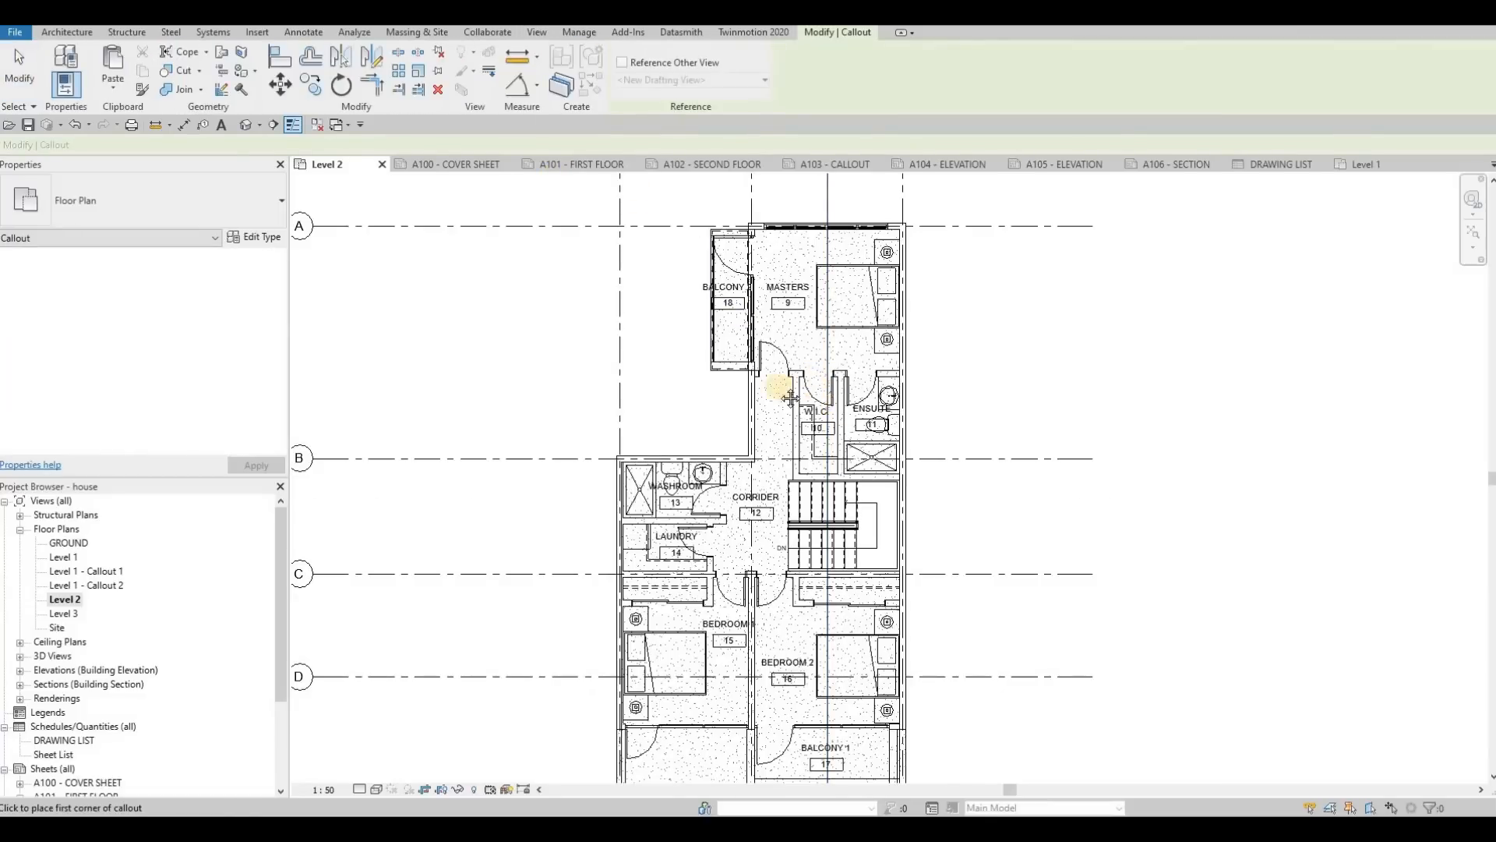
scroll(774, 390, "up", 3)
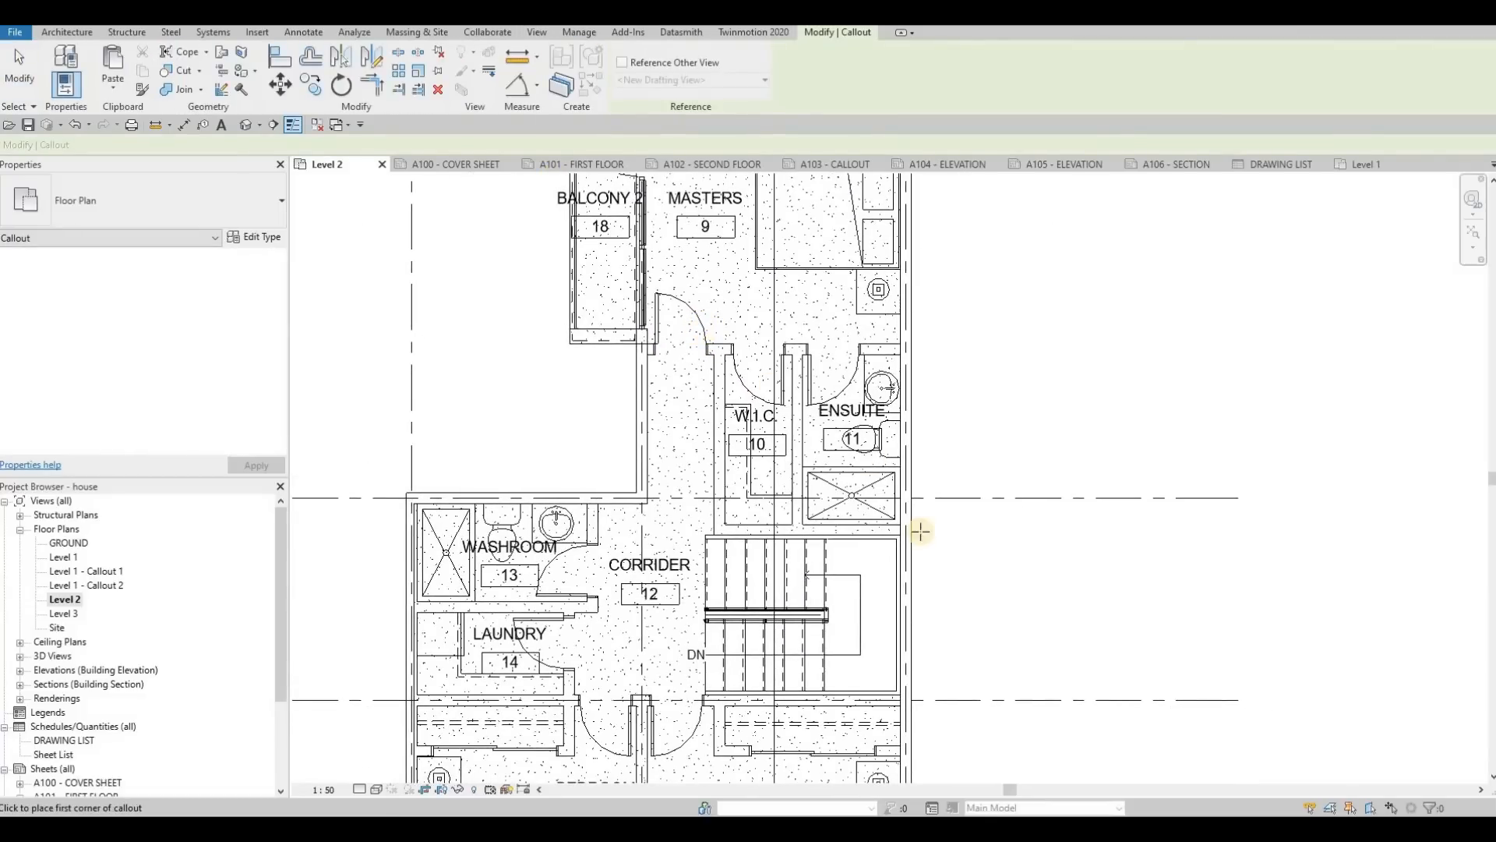
left_click(922, 536)
left_click(701, 326)
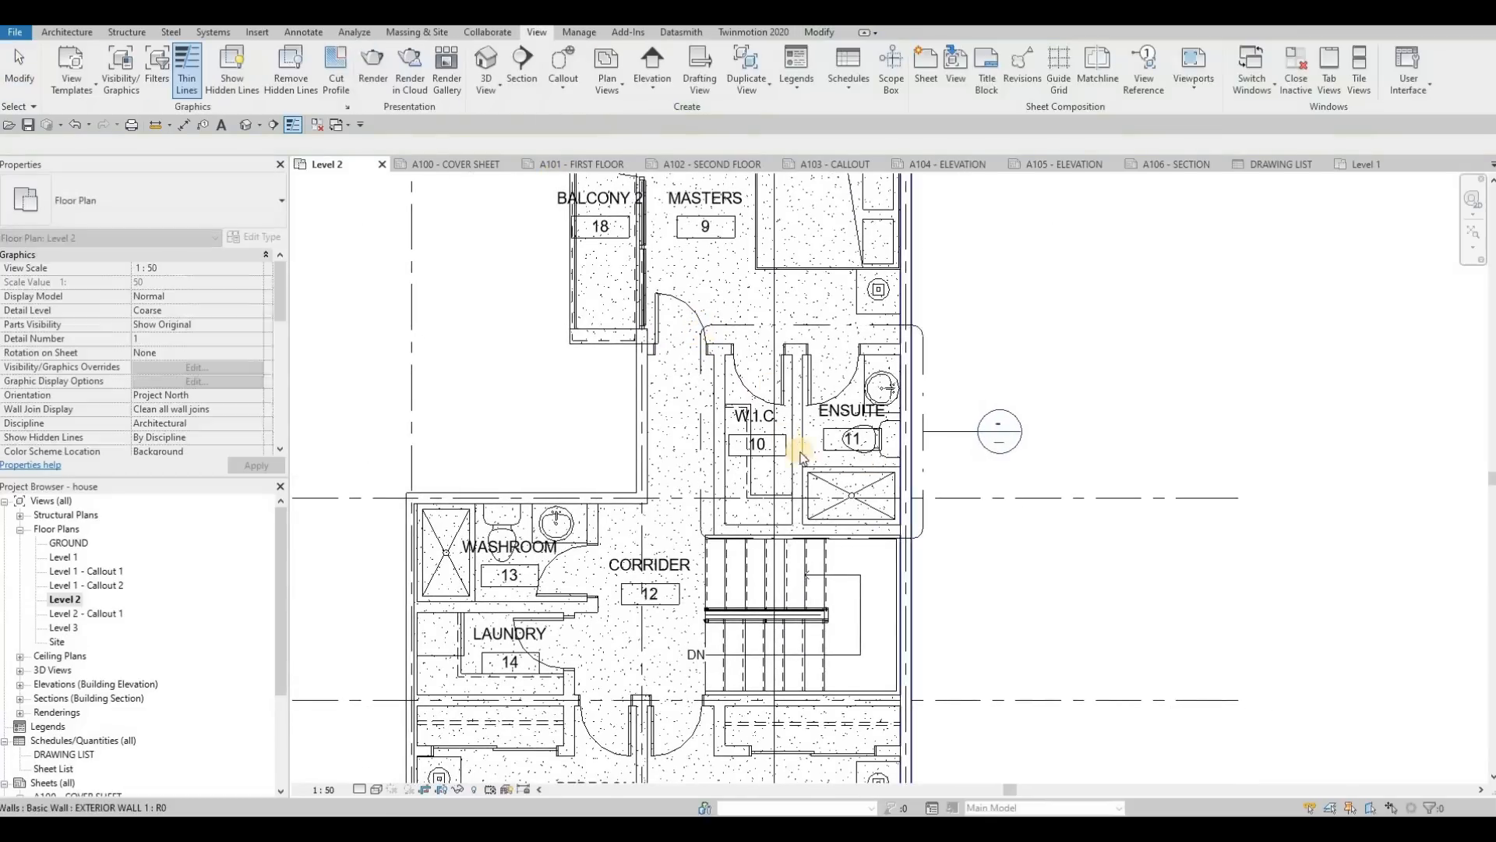
key("Escape")
scroll(858, 390, "down", 2)
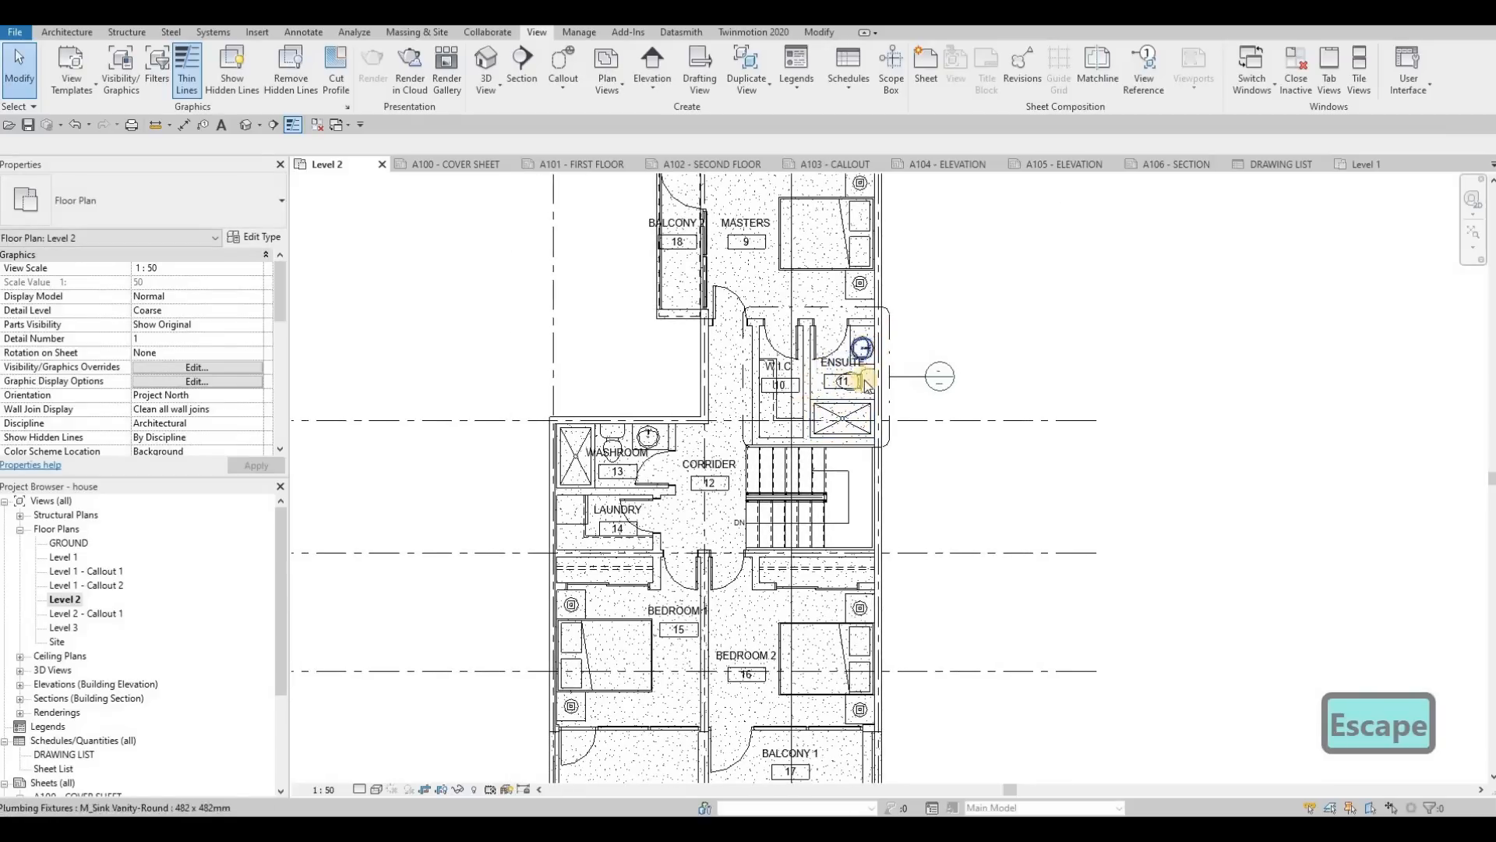
Step: Draw a rectangular callout around Bedroom 2 on the Level 2 floor plan, including its closet
middle_click_drag(855, 326, 854, 349)
scroll(799, 443, "down", 1)
middle_click_drag(798, 446, 803, 466)
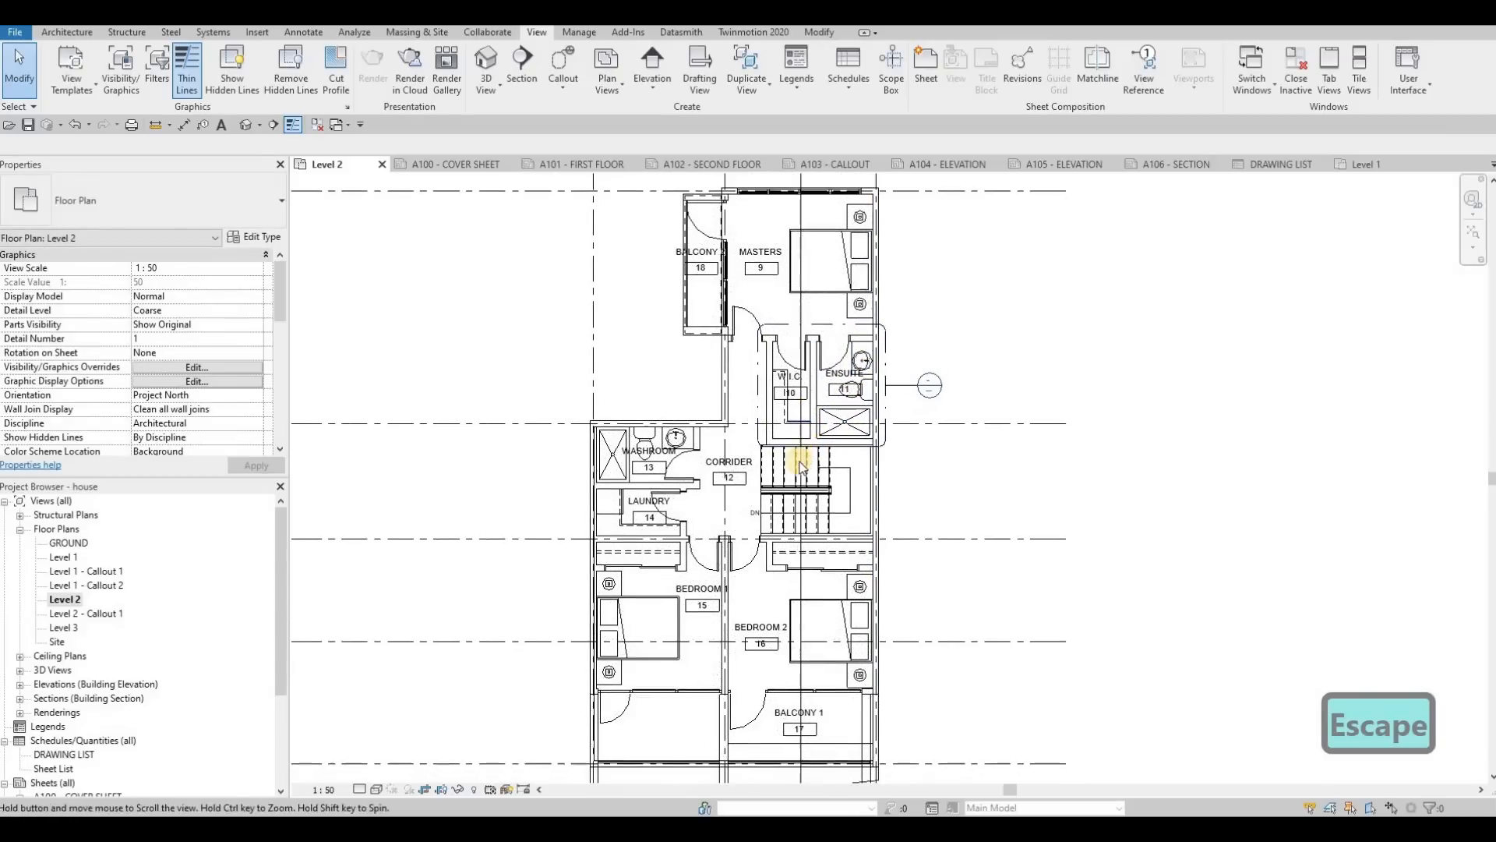
left_click(800, 466)
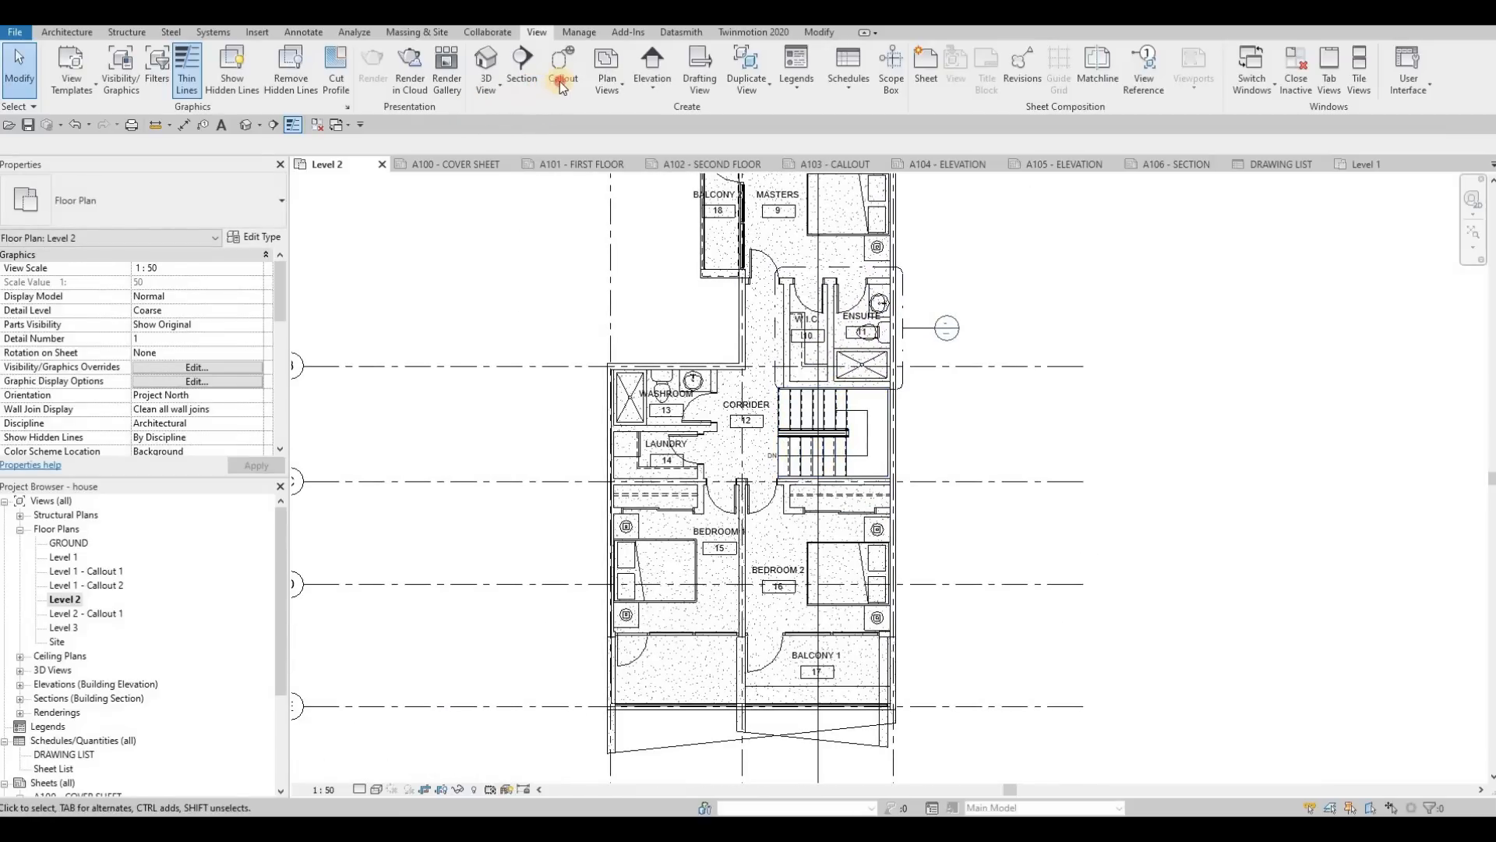
left_click(561, 86)
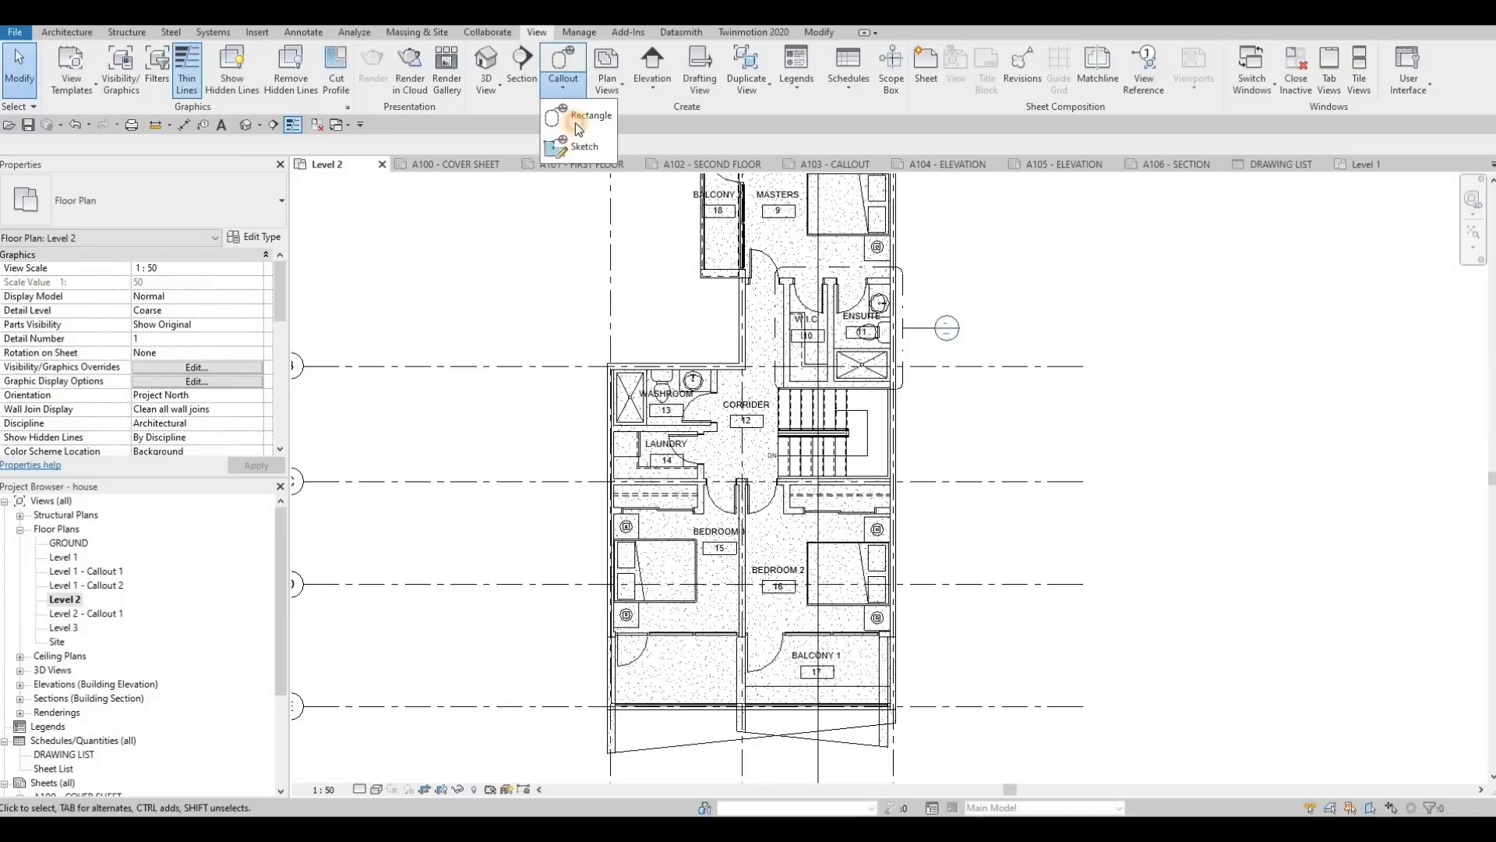
left_click(579, 129)
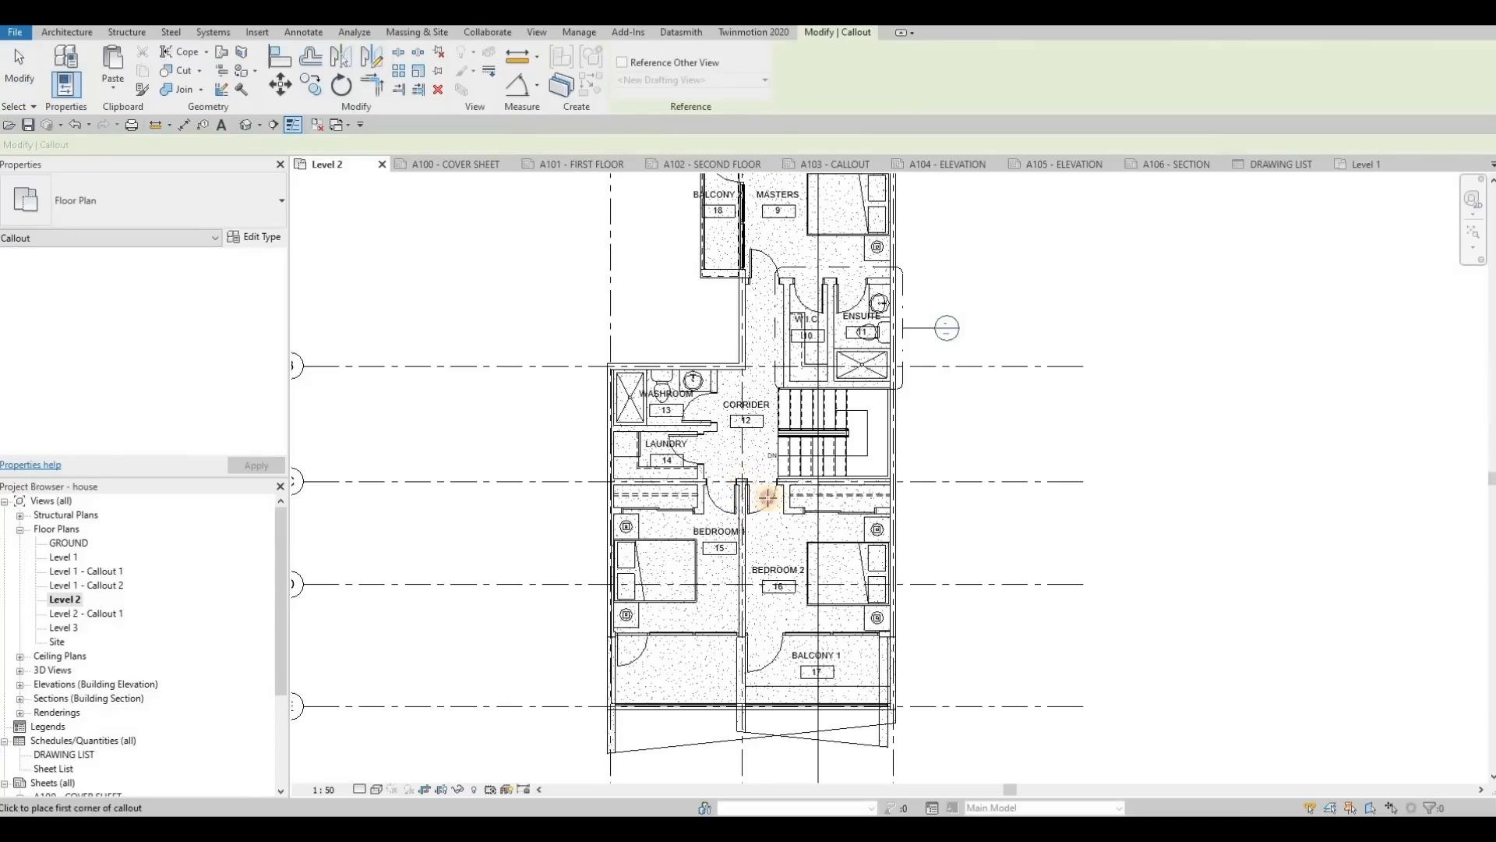
left_click(903, 646)
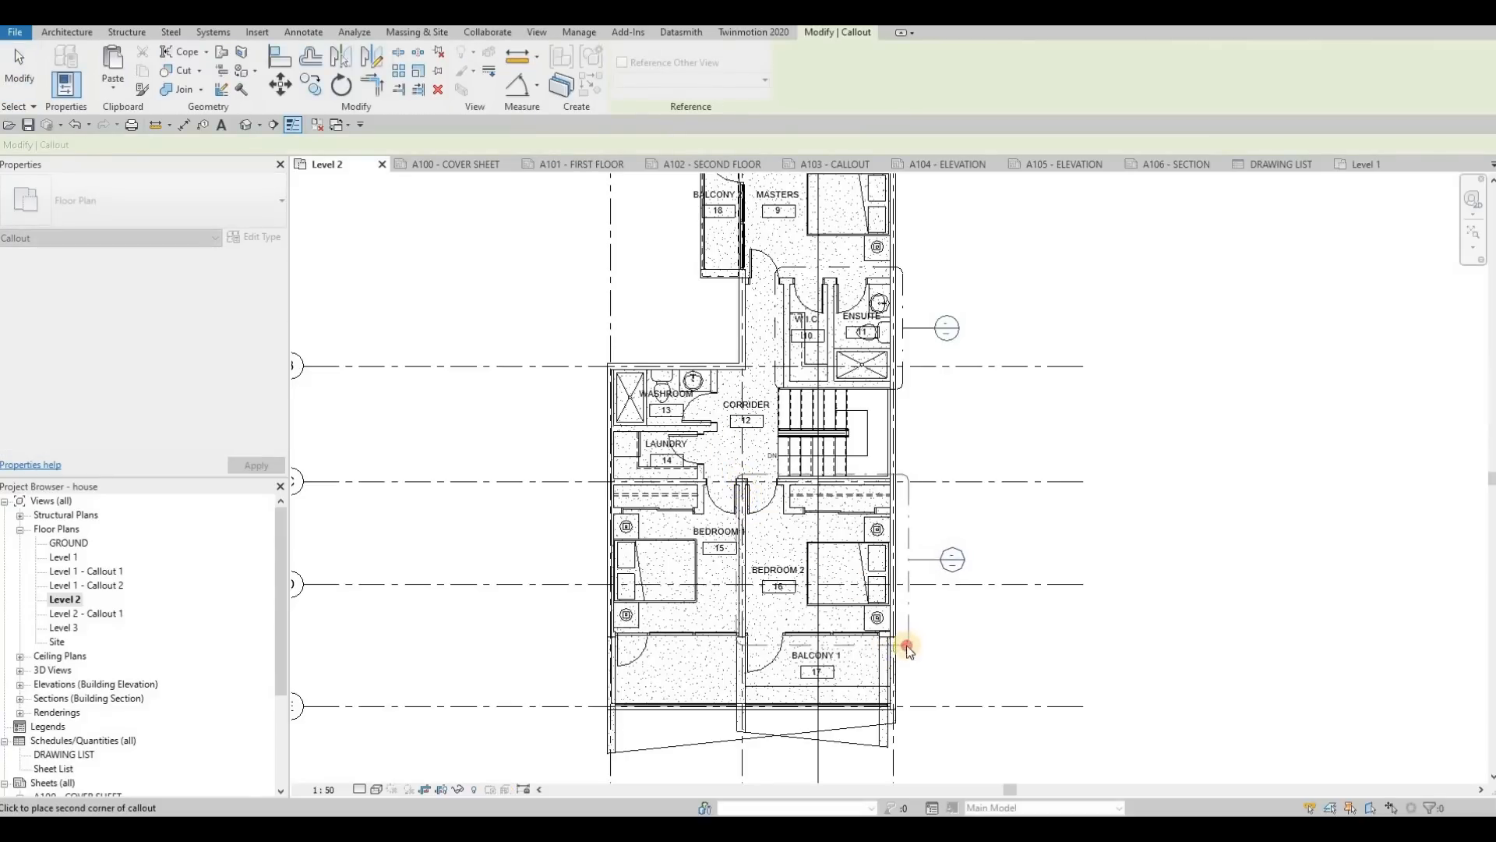
left_click(897, 524)
key("Escape")
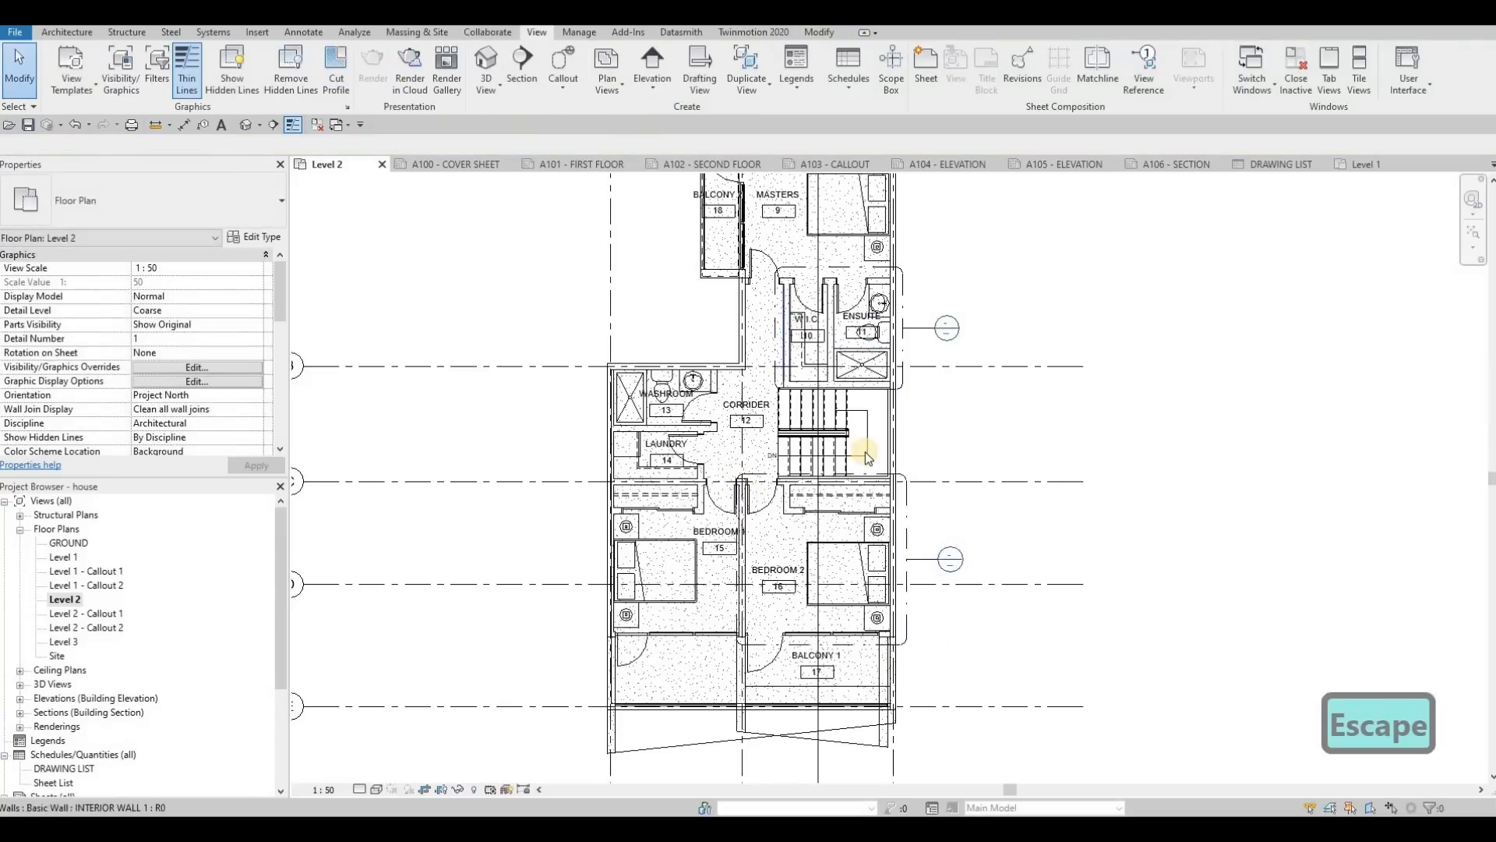
middle_click_drag(854, 354, 867, 459)
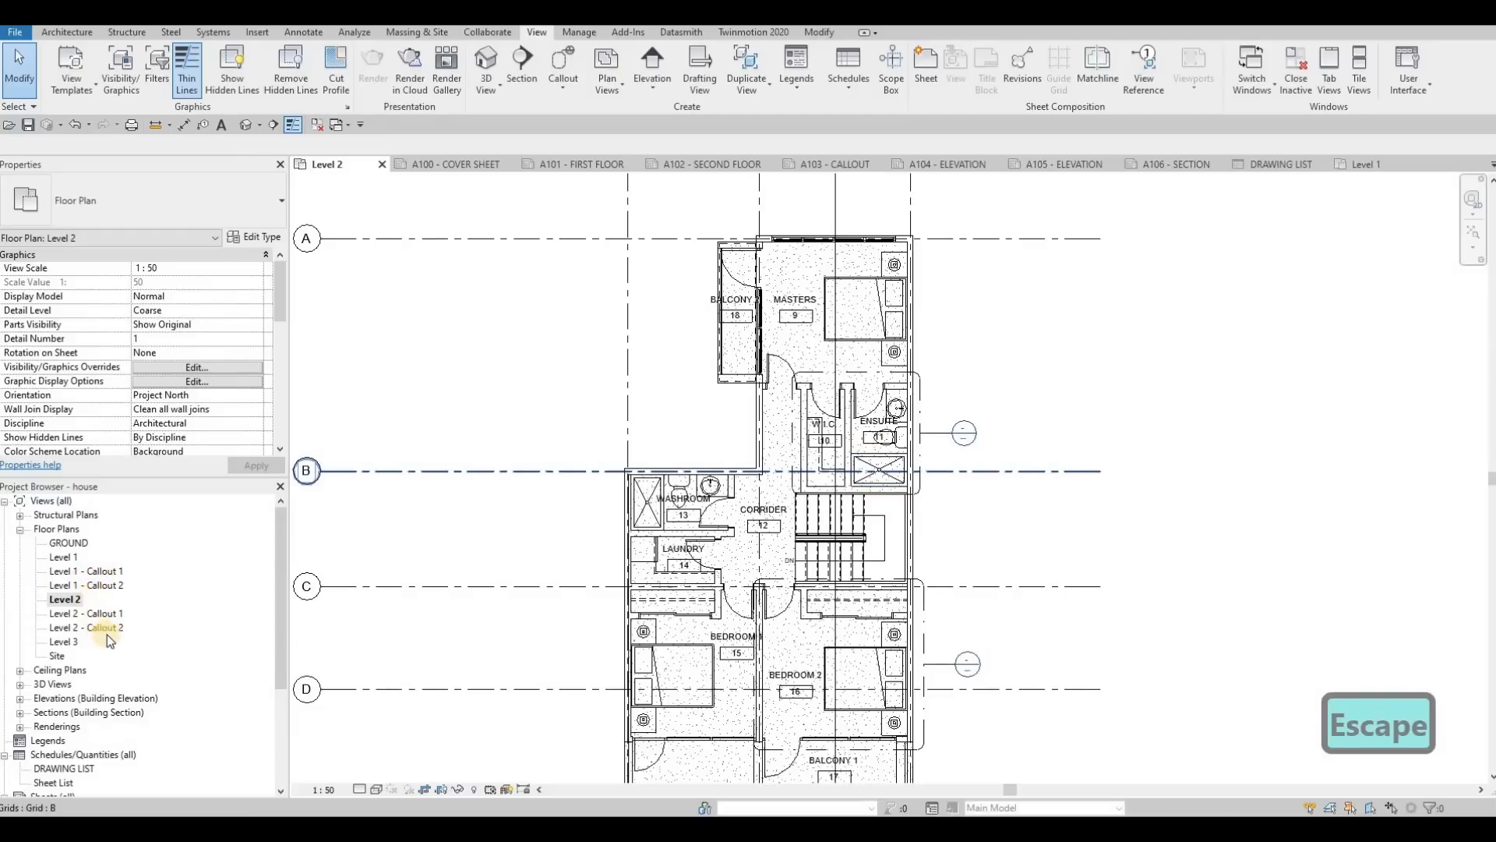
Step: Open the Level 1 - Callout 1 view and rename it KITCHEN - Callout
double_click(99, 573)
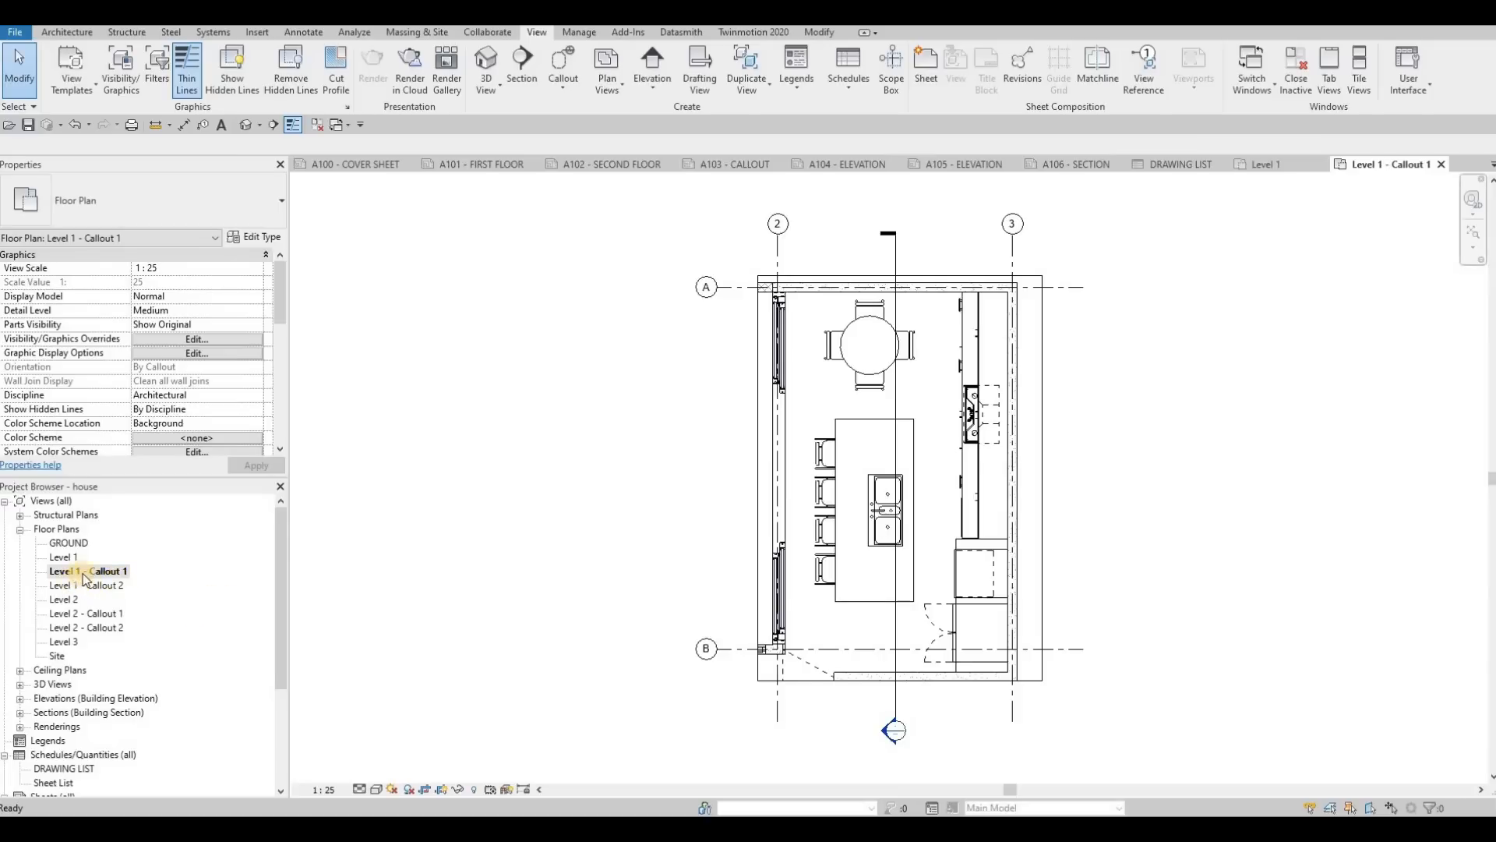
left_click(95, 572)
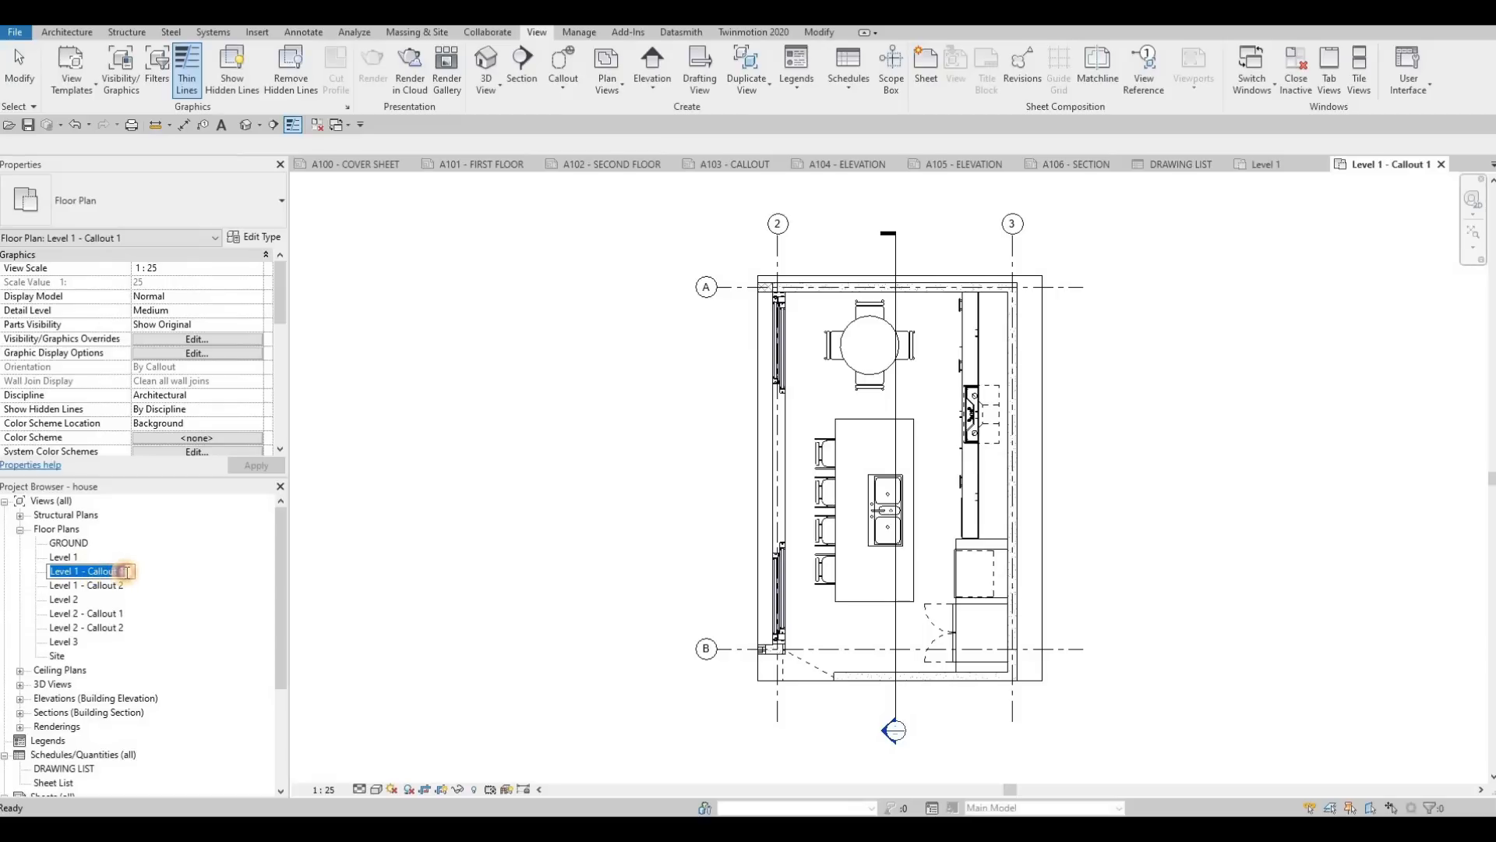
left_click(119, 573)
key("BackSpace")
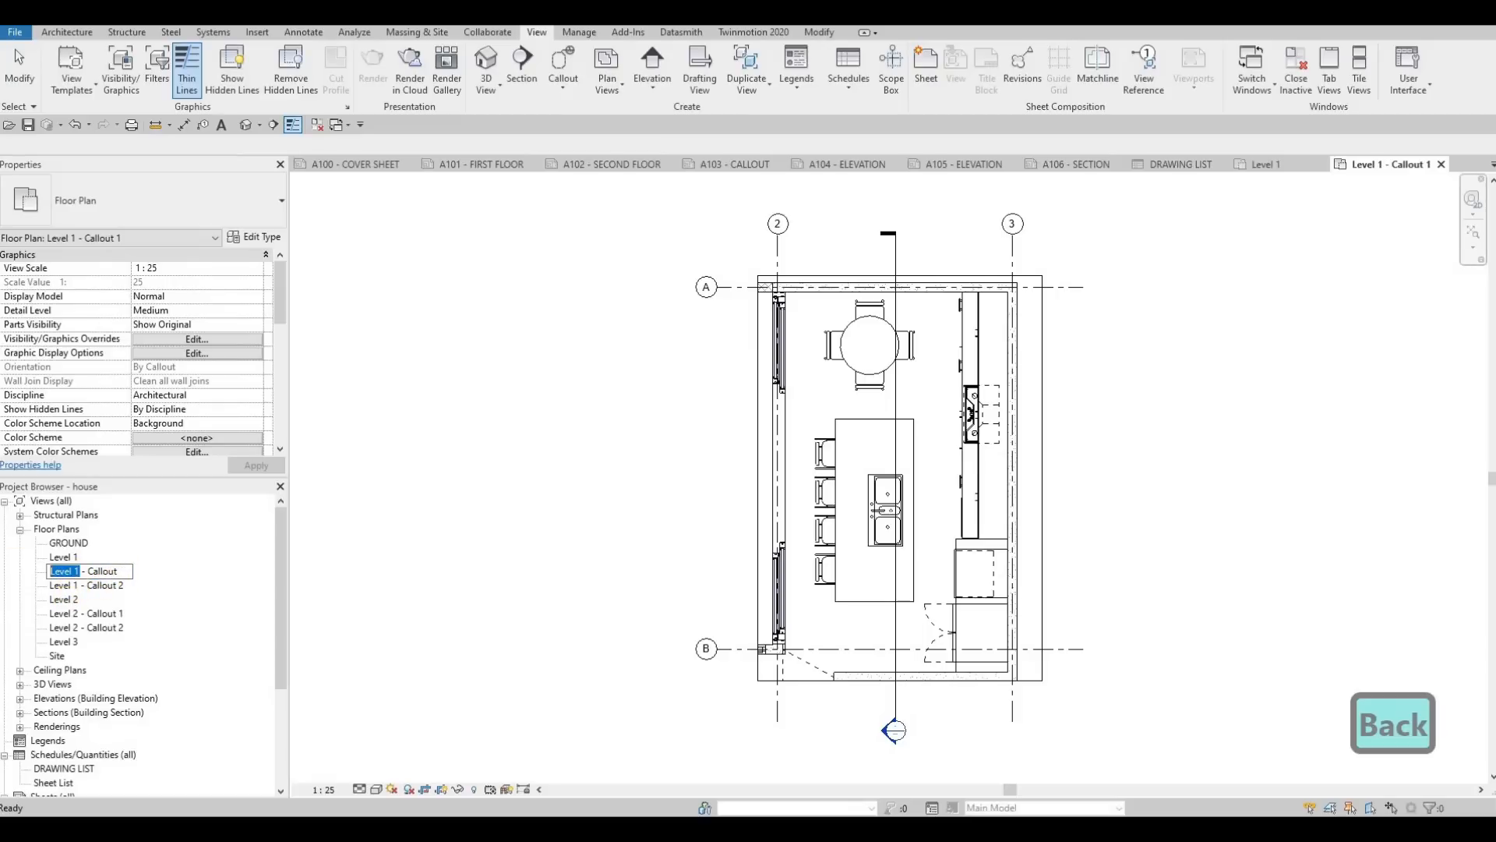
key("Caps_Lock")
type("KI")
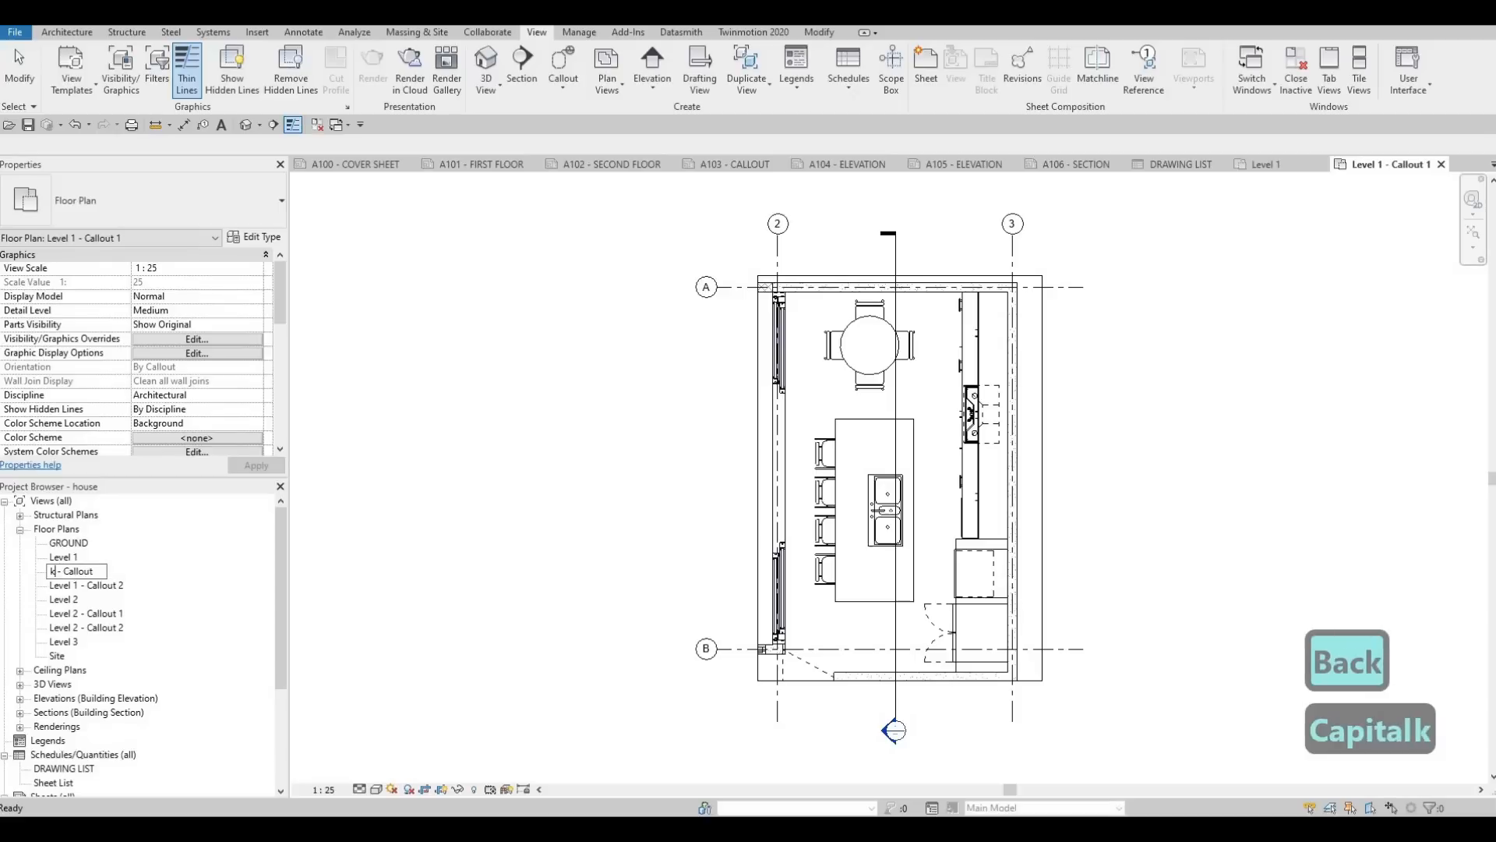
key("BackSpace")
key("BackSpace")
key("Caps_Lock")
type("KIT")
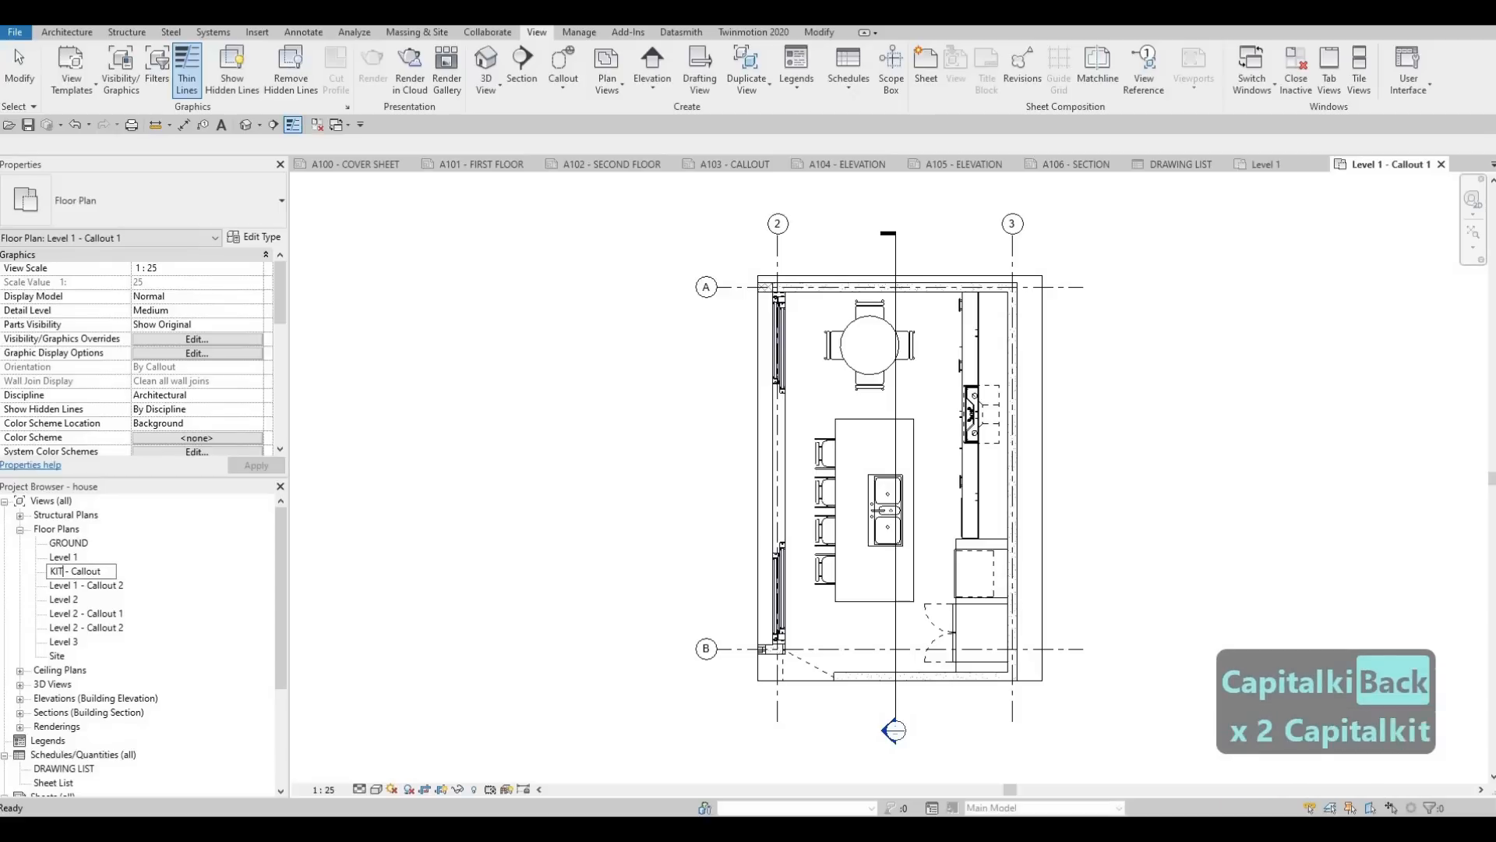
type("CHEN")
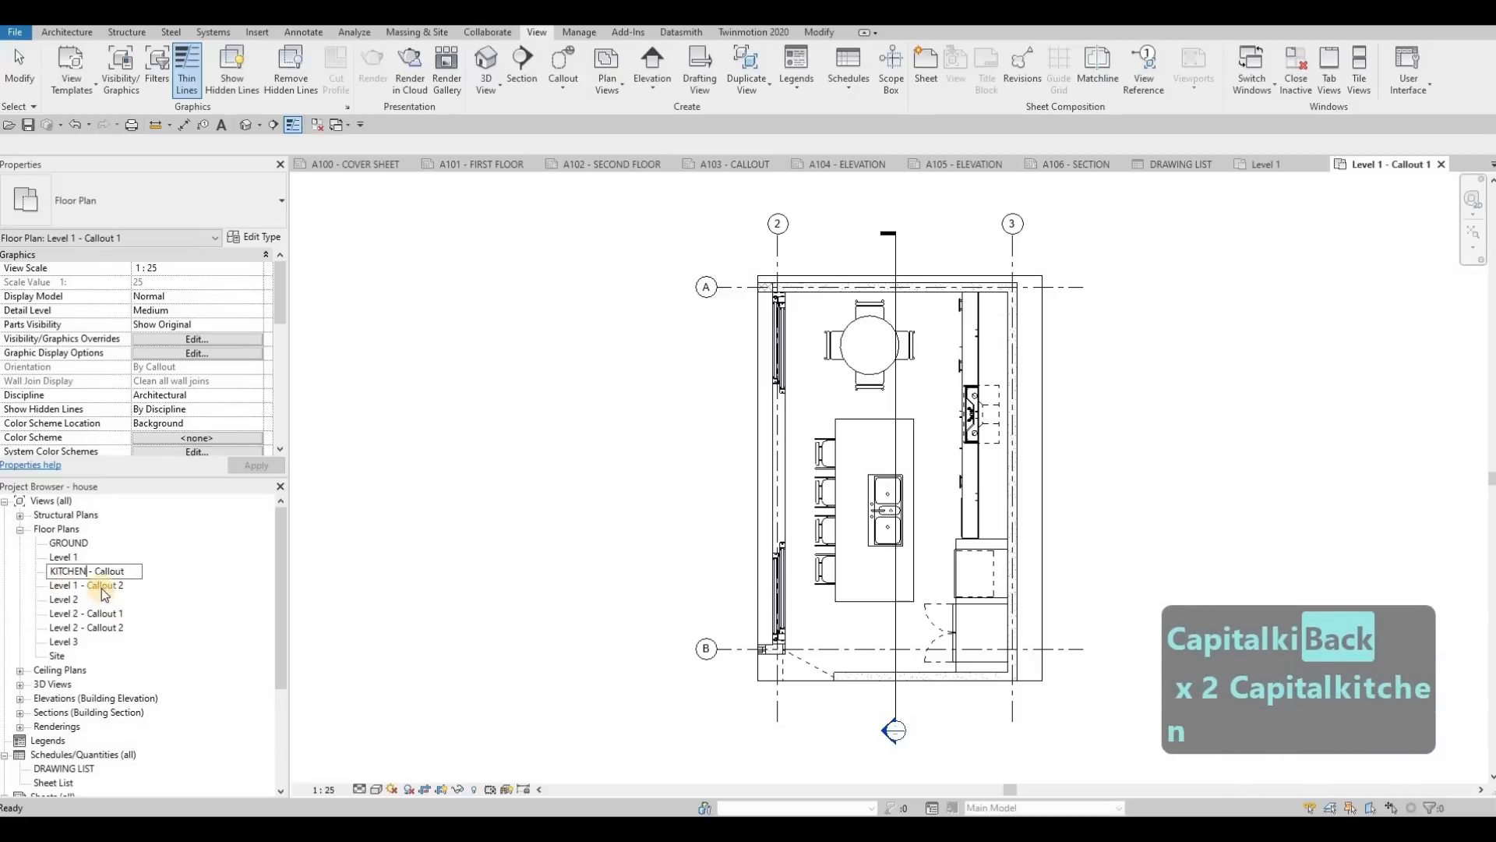
left_click(101, 586)
Step: Open the Level 1 - Callout 2 view and rename it STAIRS - Callout
double_click(101, 587)
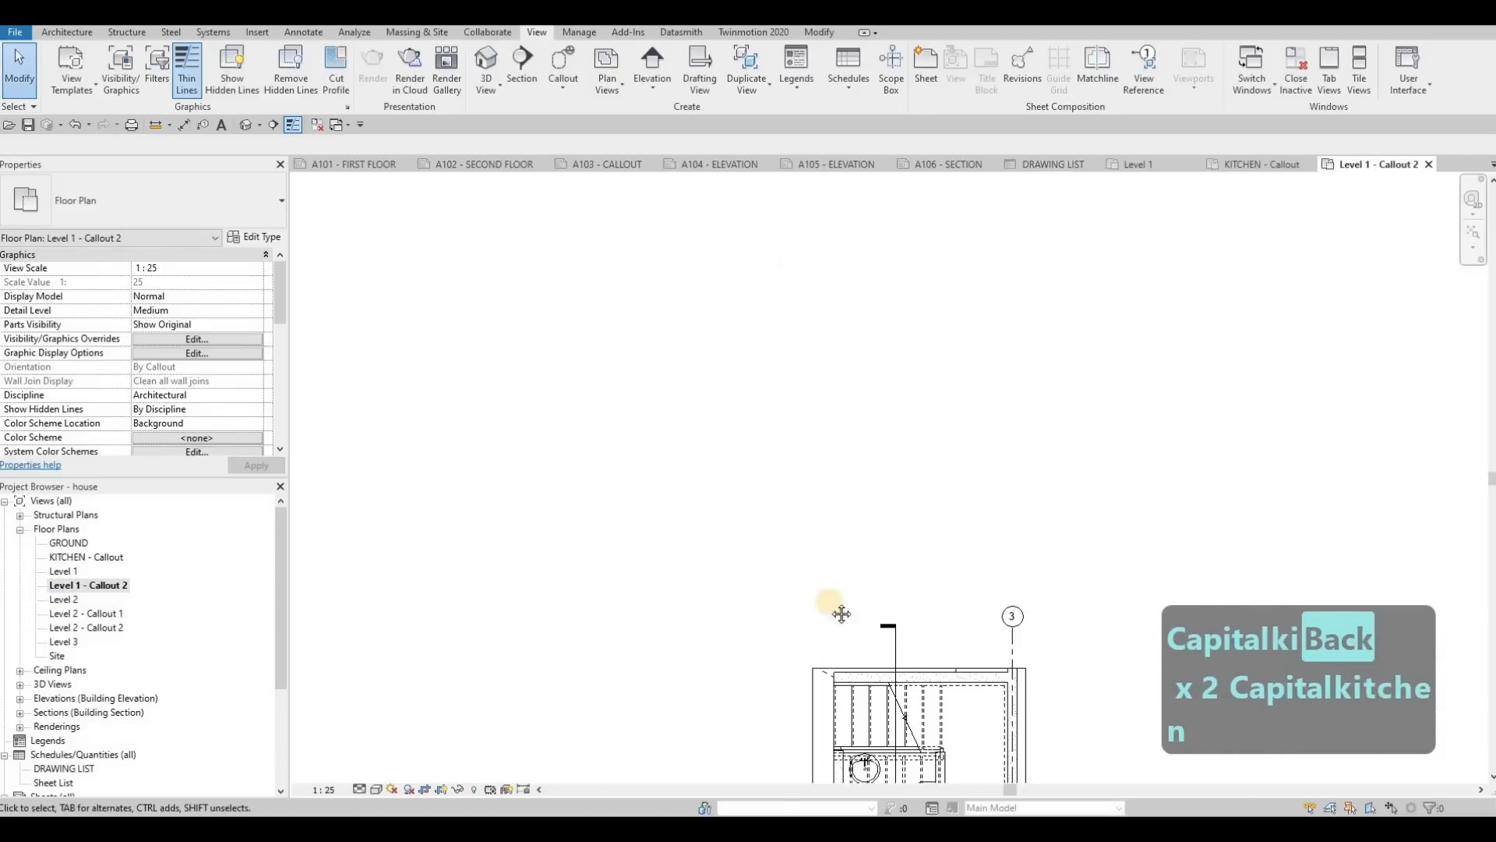
scroll(875, 586, "down", 1)
middle_click_drag(903, 749, 873, 586)
scroll(873, 586, "up", 2)
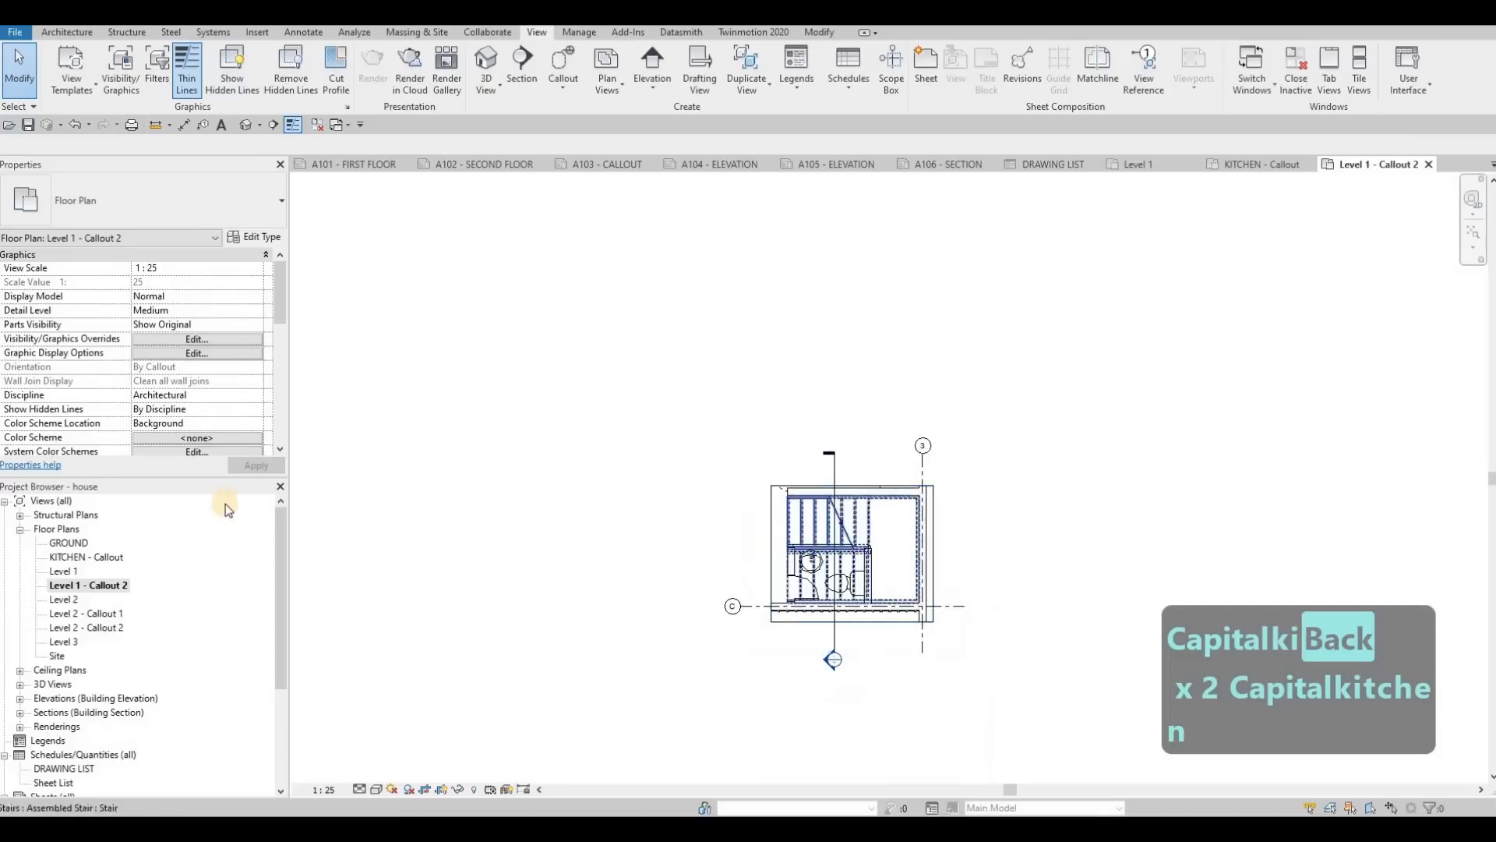
left_click(81, 588)
left_click(81, 589)
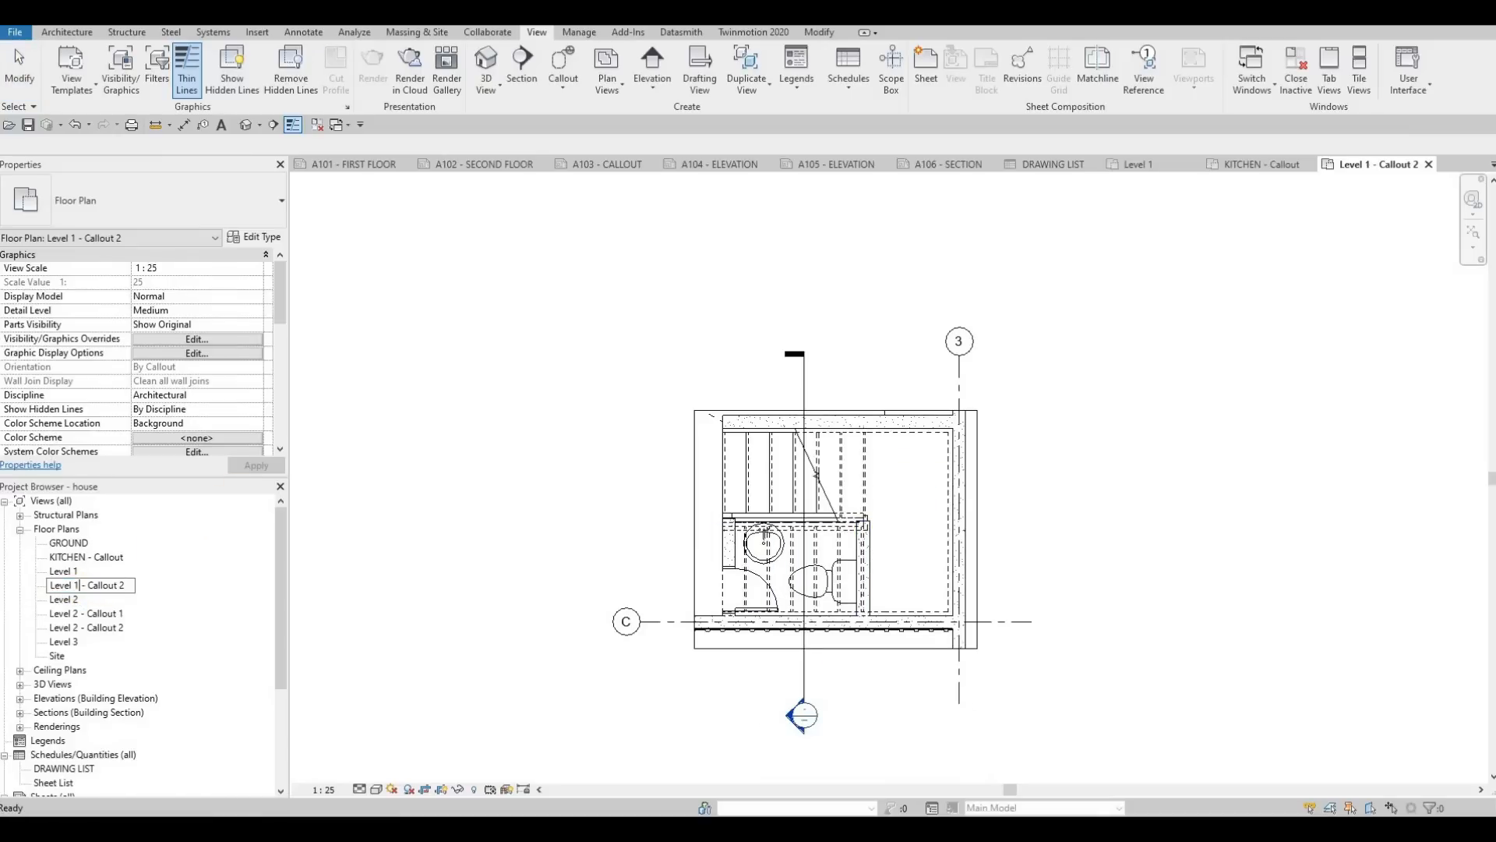
type("STAIR")
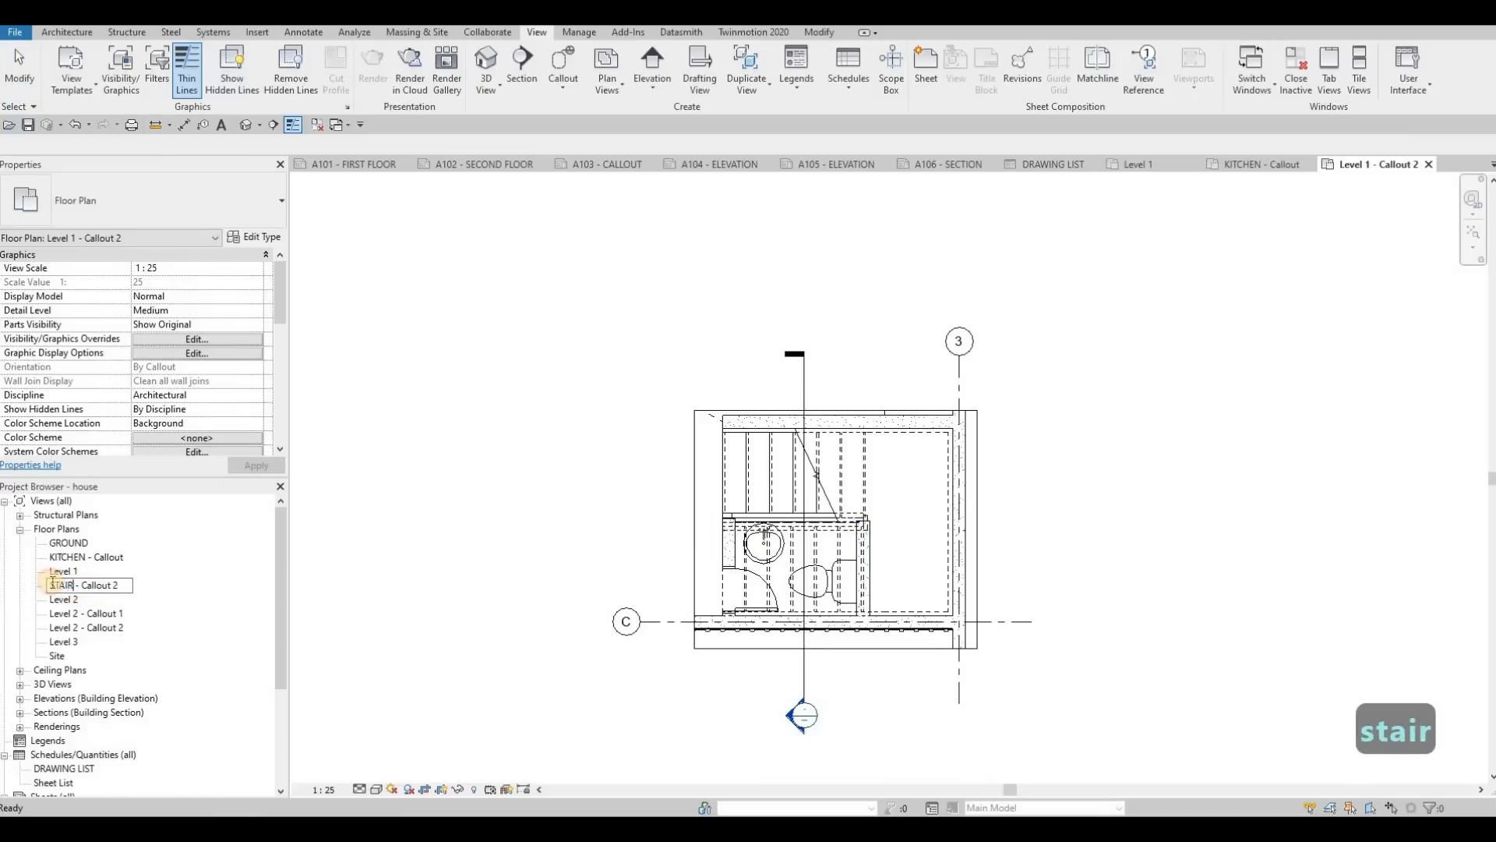
type("S")
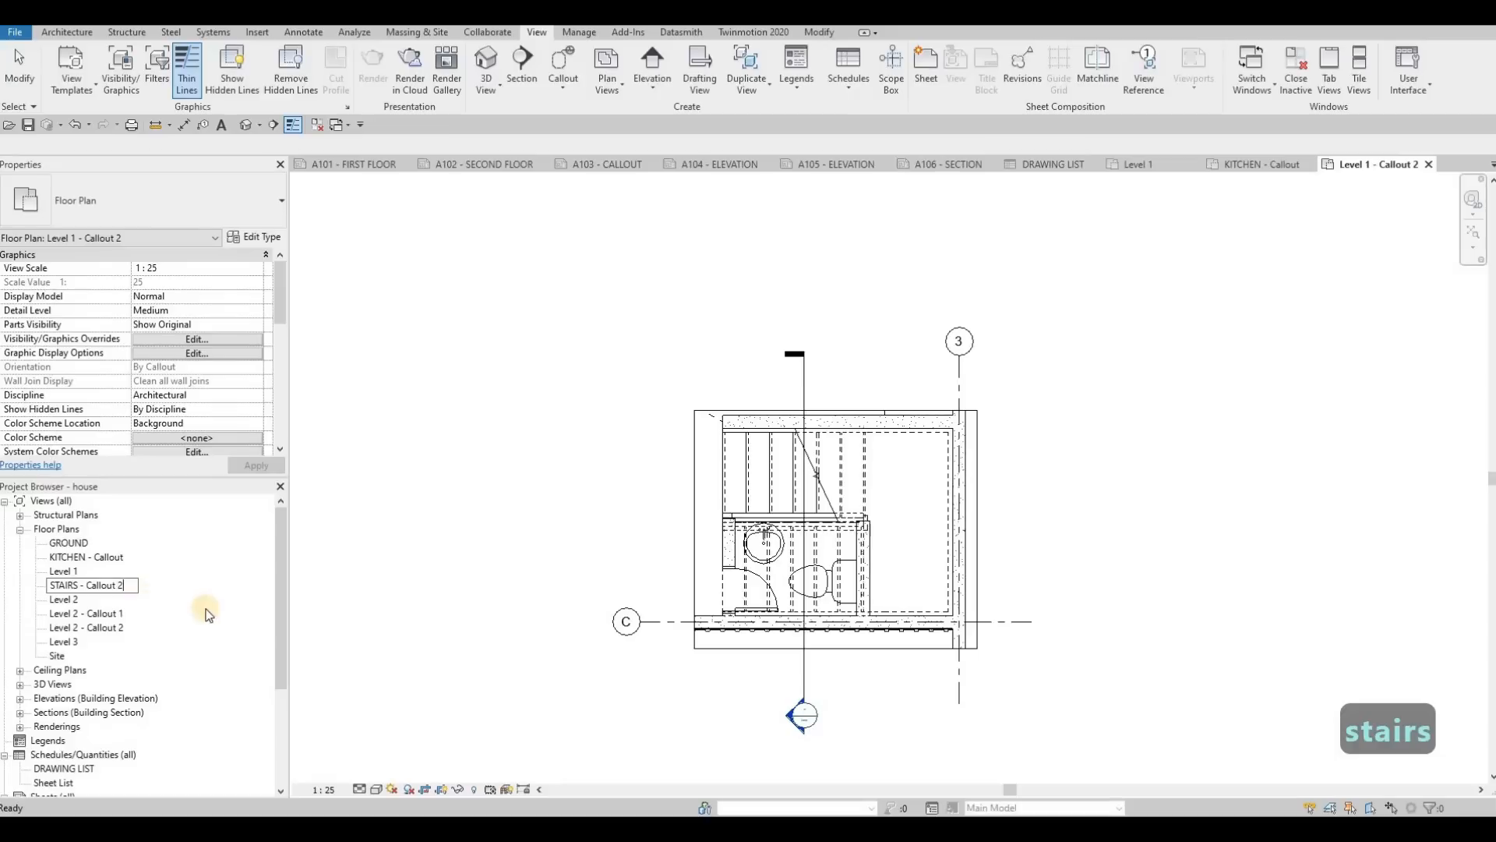
key("BackSpace")
key("BackSpace")
left_click(73, 601)
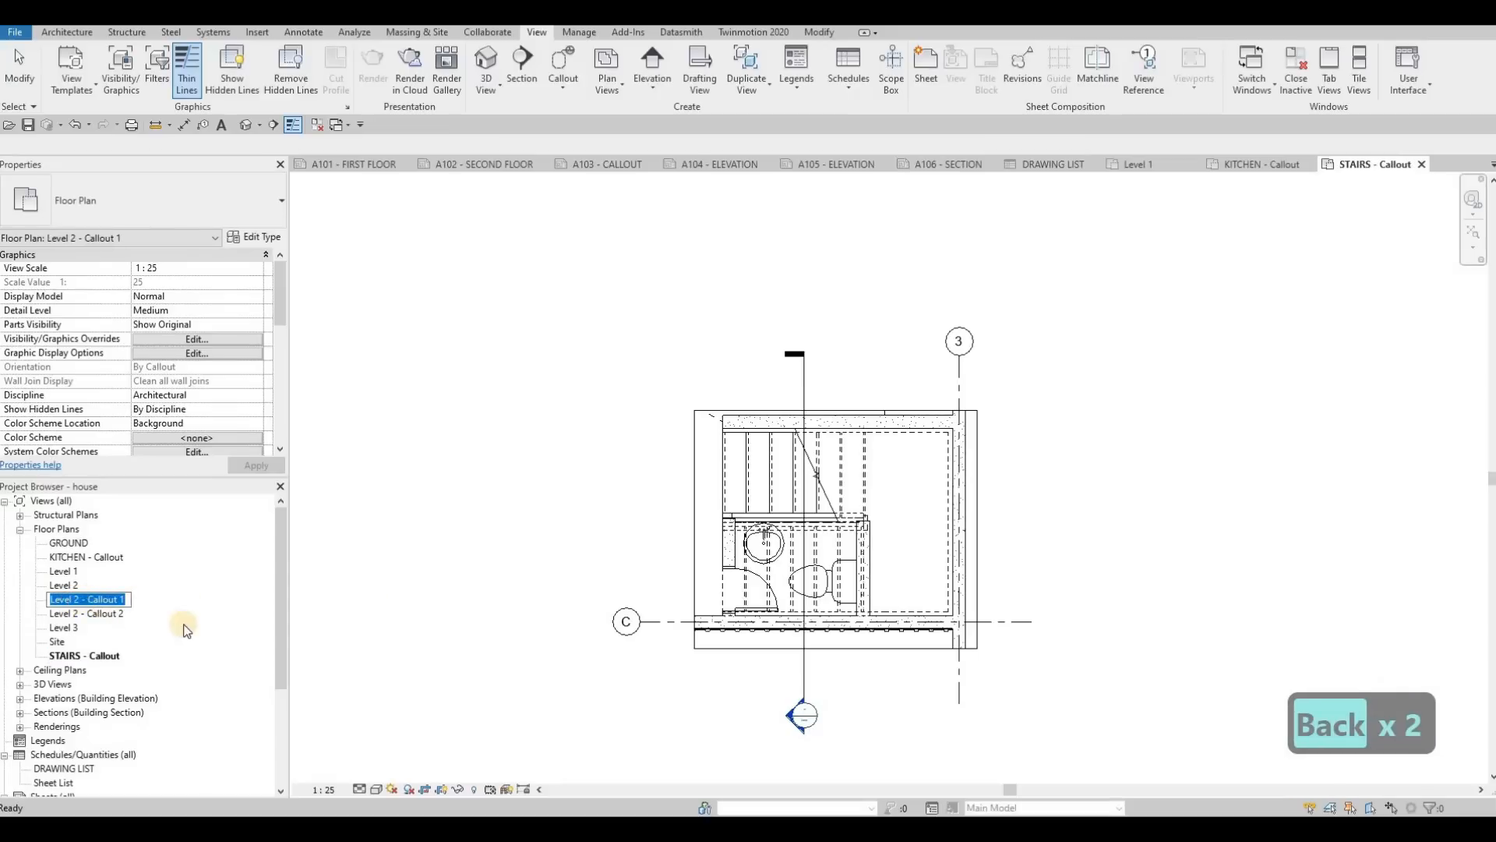
key("Escape")
Step: Open the Level 2 - Callout 1 view and rename it W.I.C. ENSUITE - Callout
double_click(92, 600)
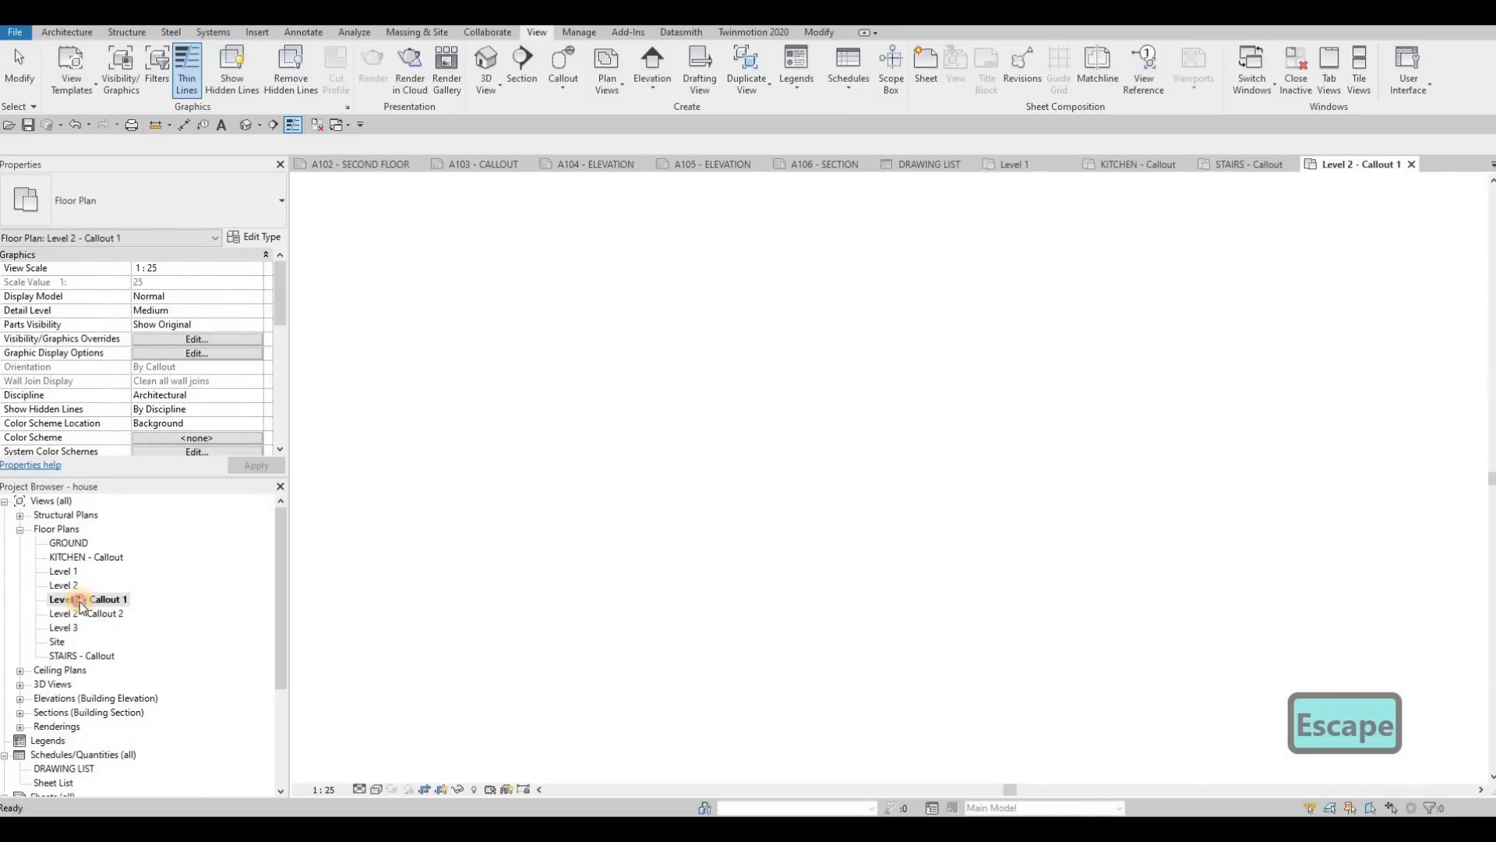
left_click(82, 599)
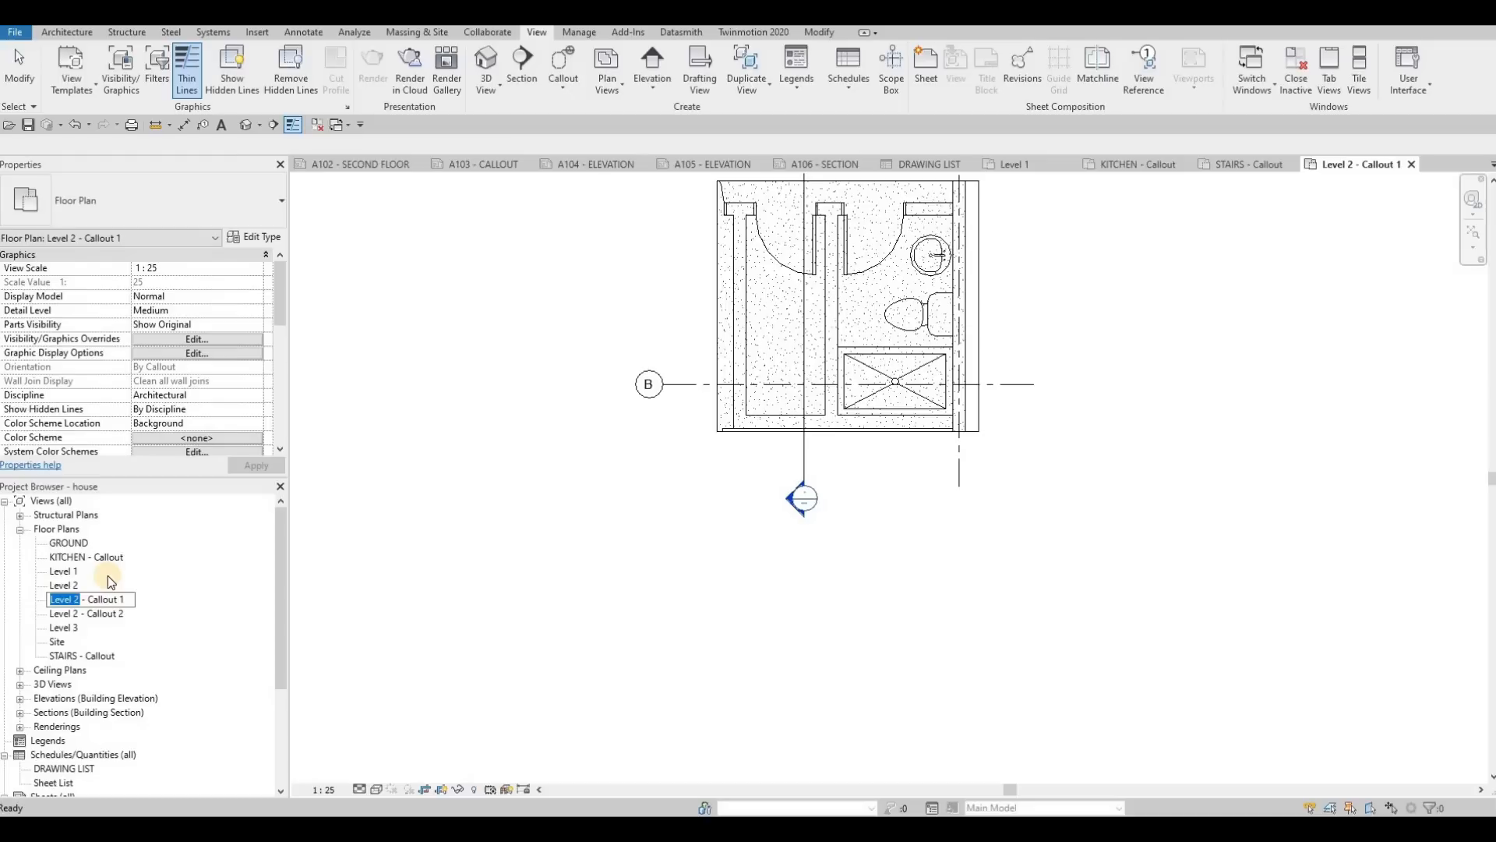
type("W")
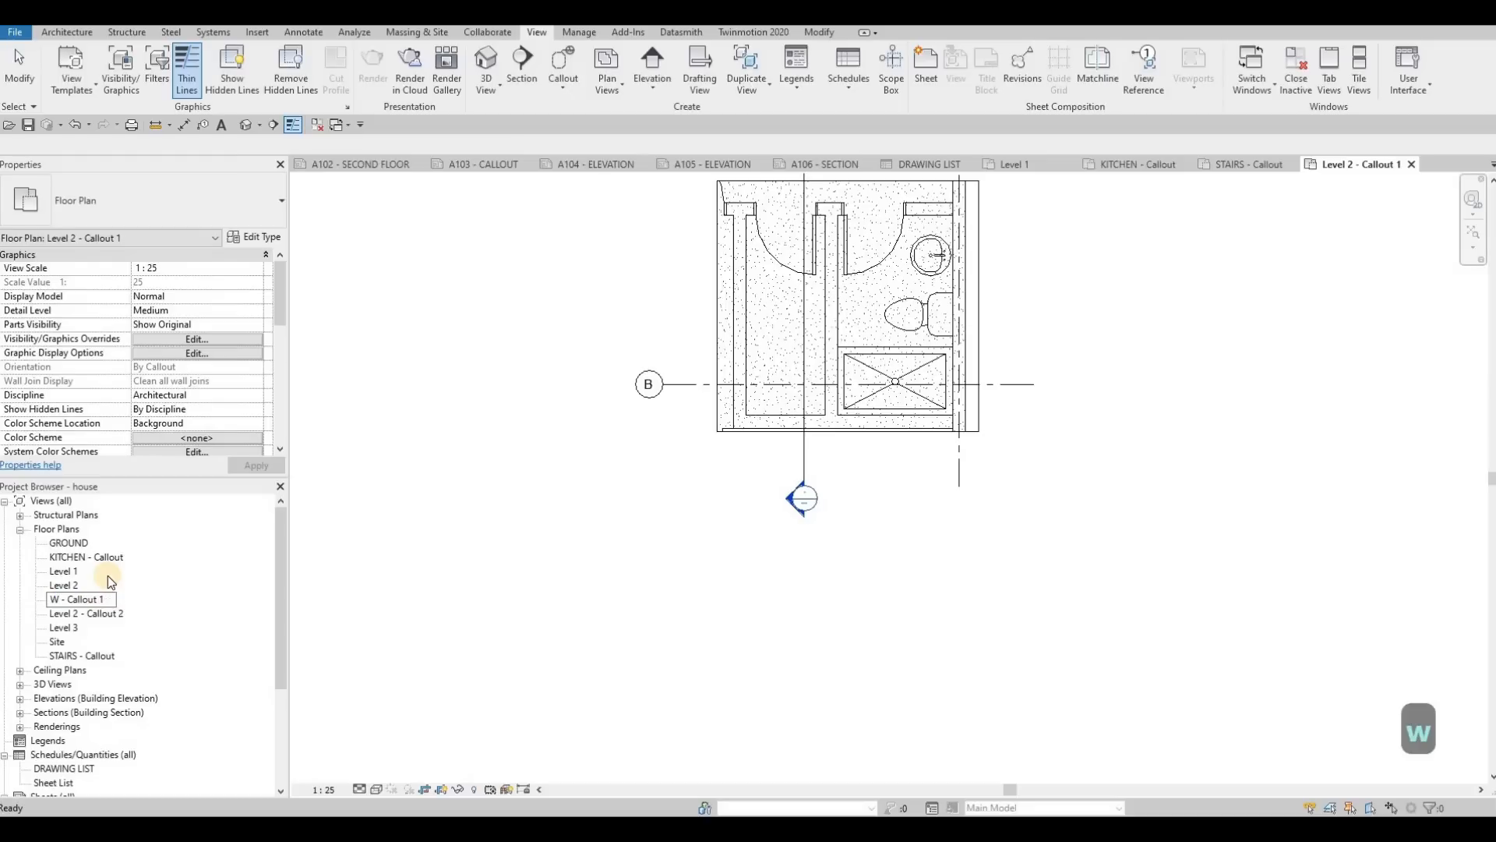
type(".I.C")
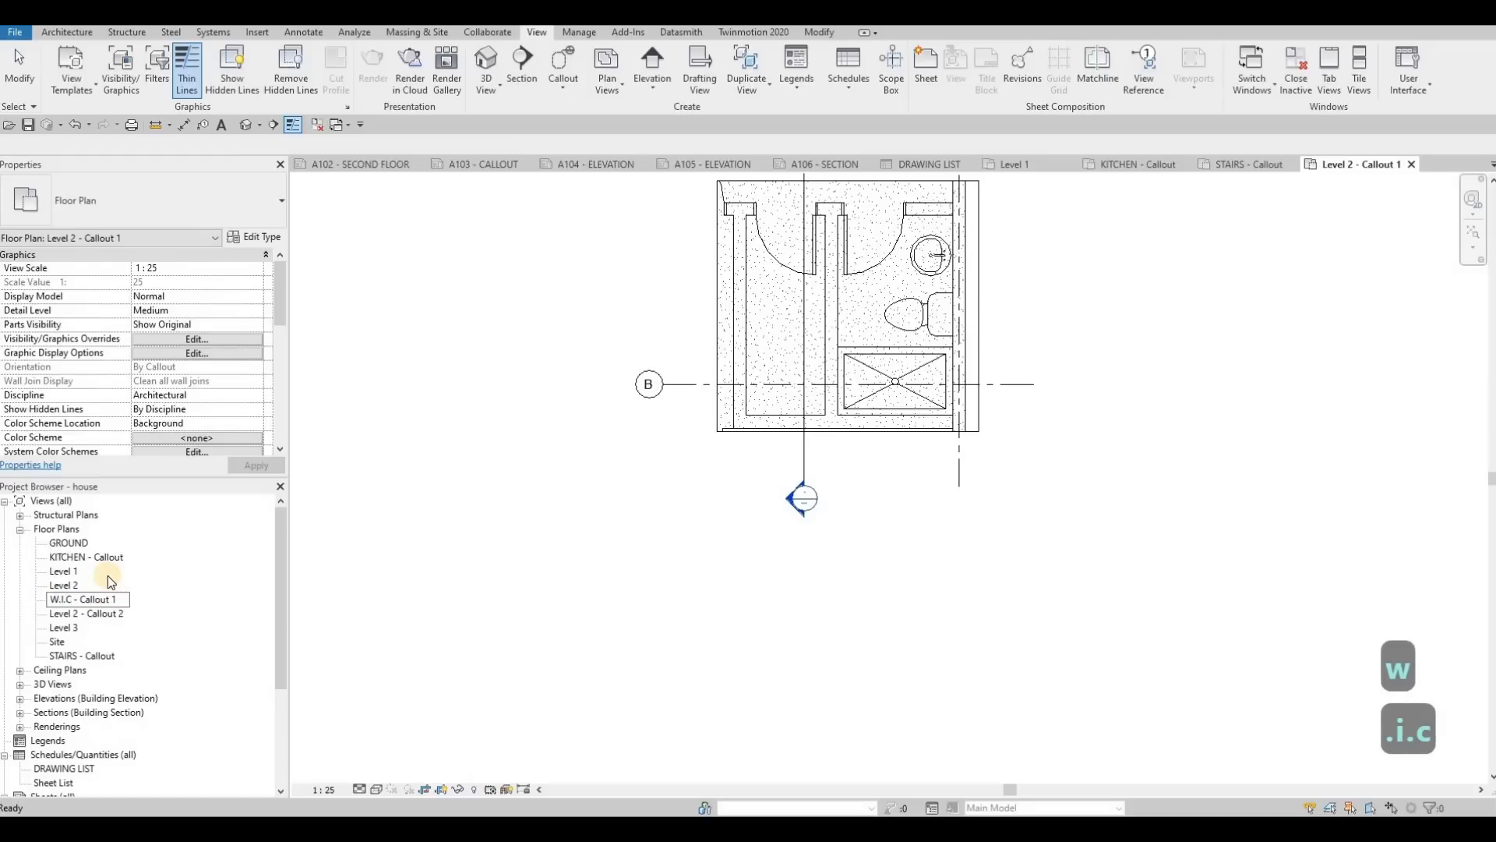
type(". ENSUITE")
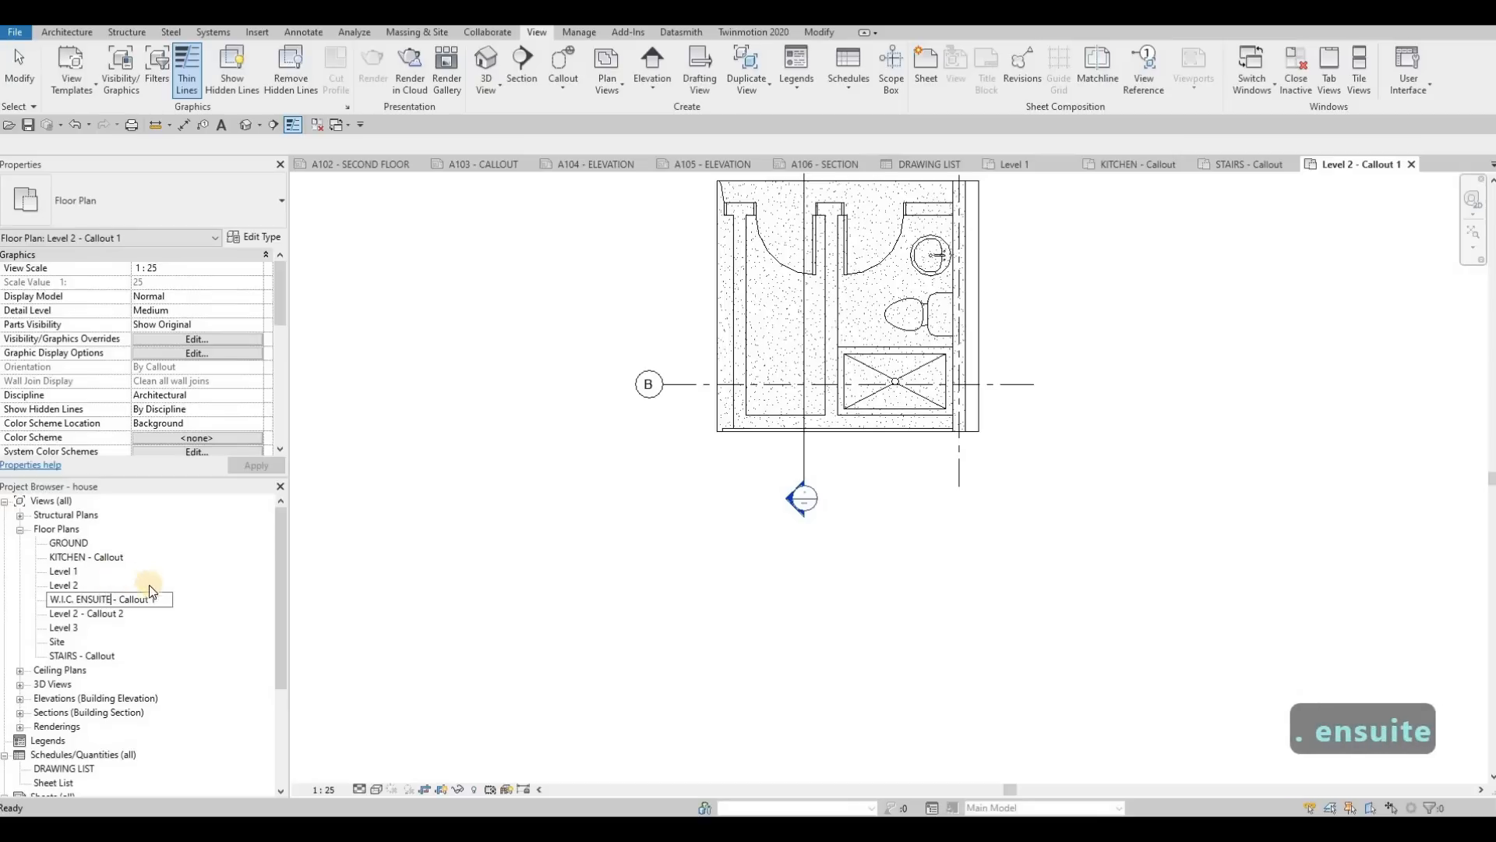
key("BackSpace")
key("BackSpace")
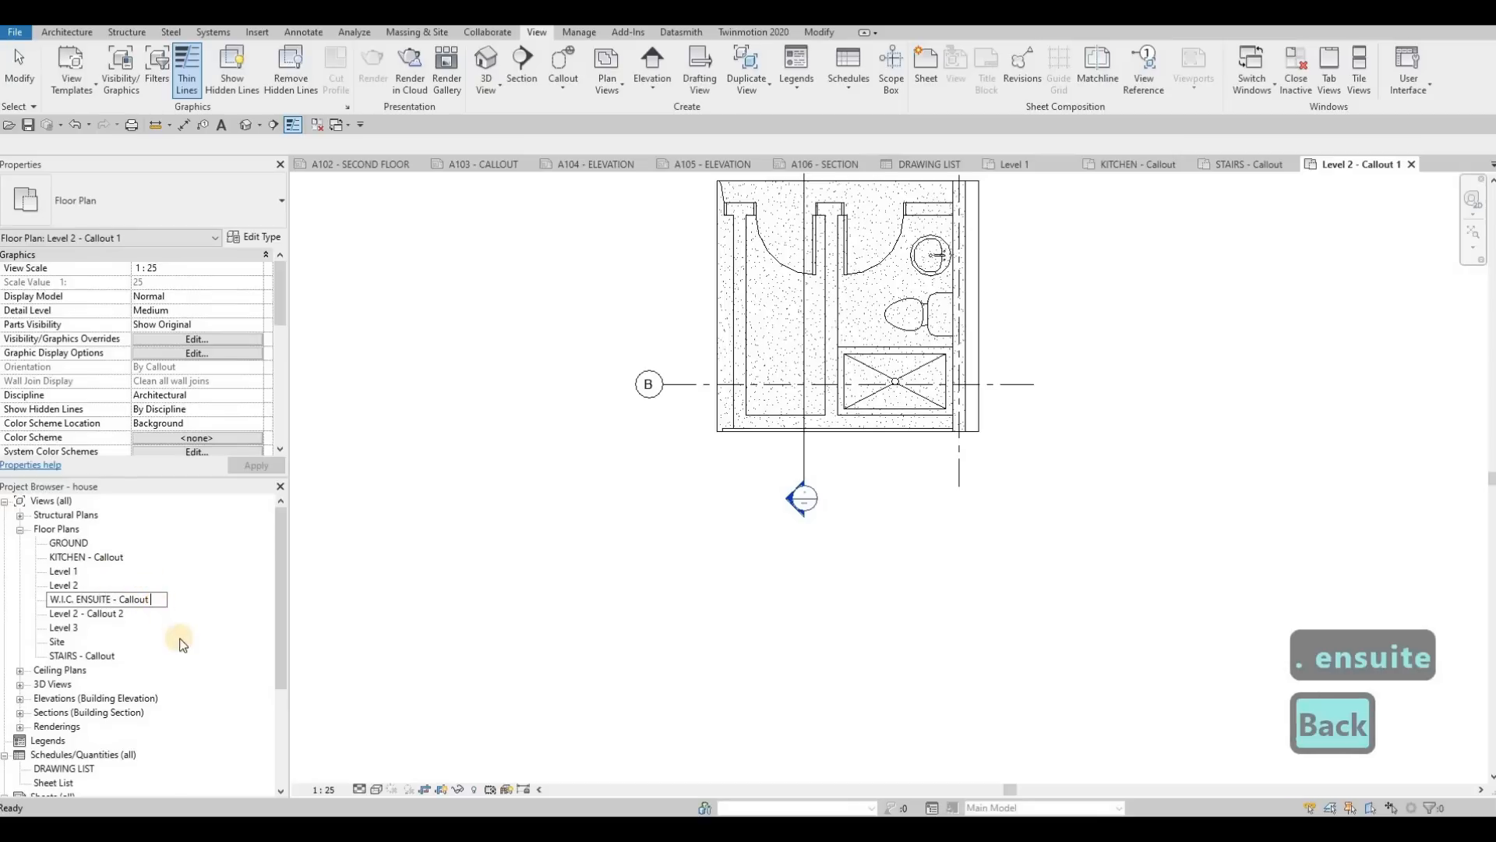
key("Return")
Step: Rename the Level 2 - Callout 2 view as BEDROOM - Callout and open it
left_click(97, 602)
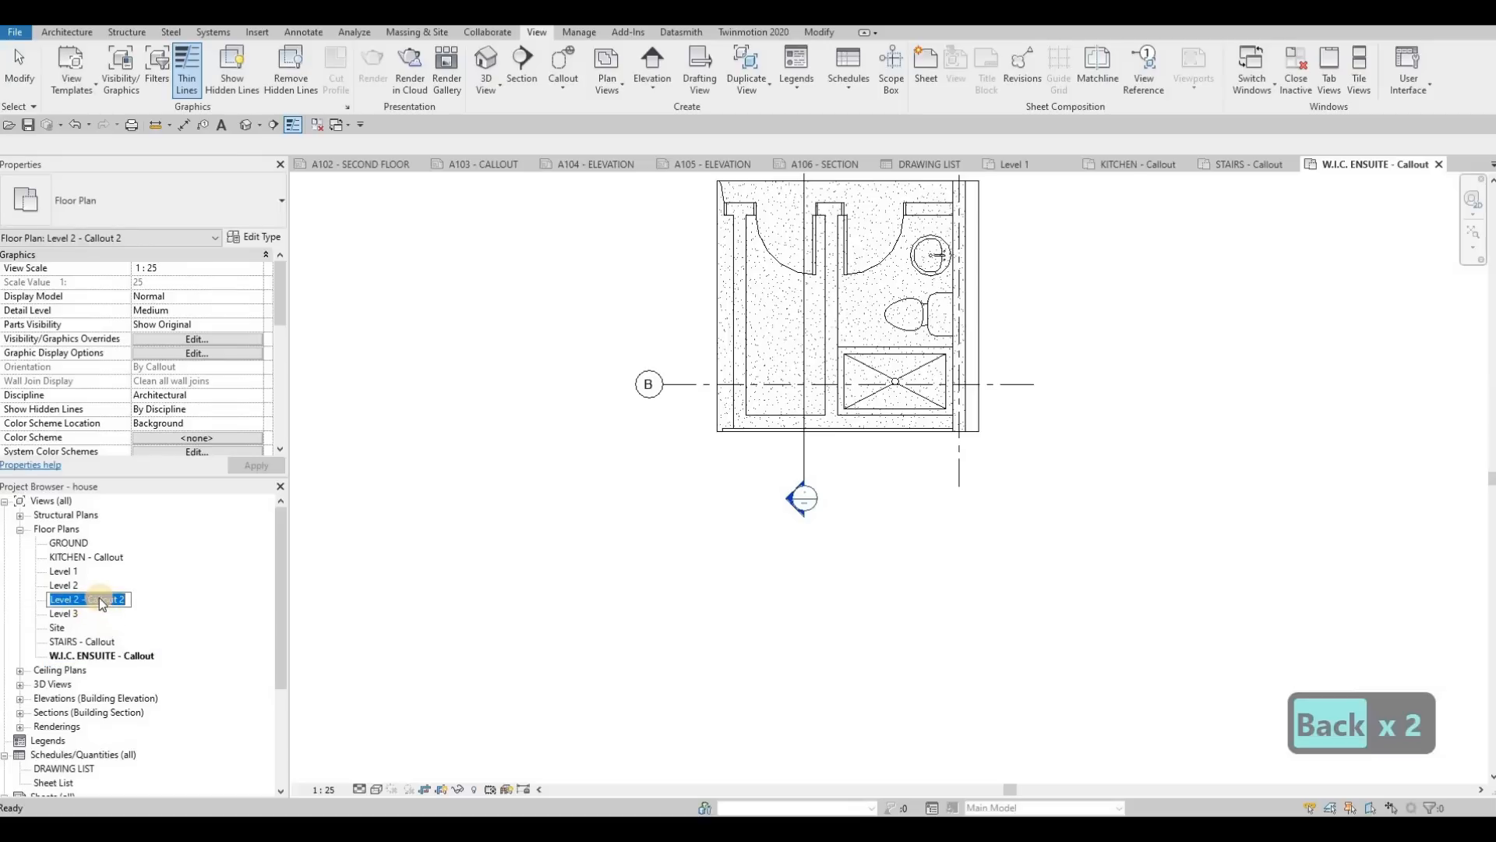
key("Escape")
left_click(77, 599)
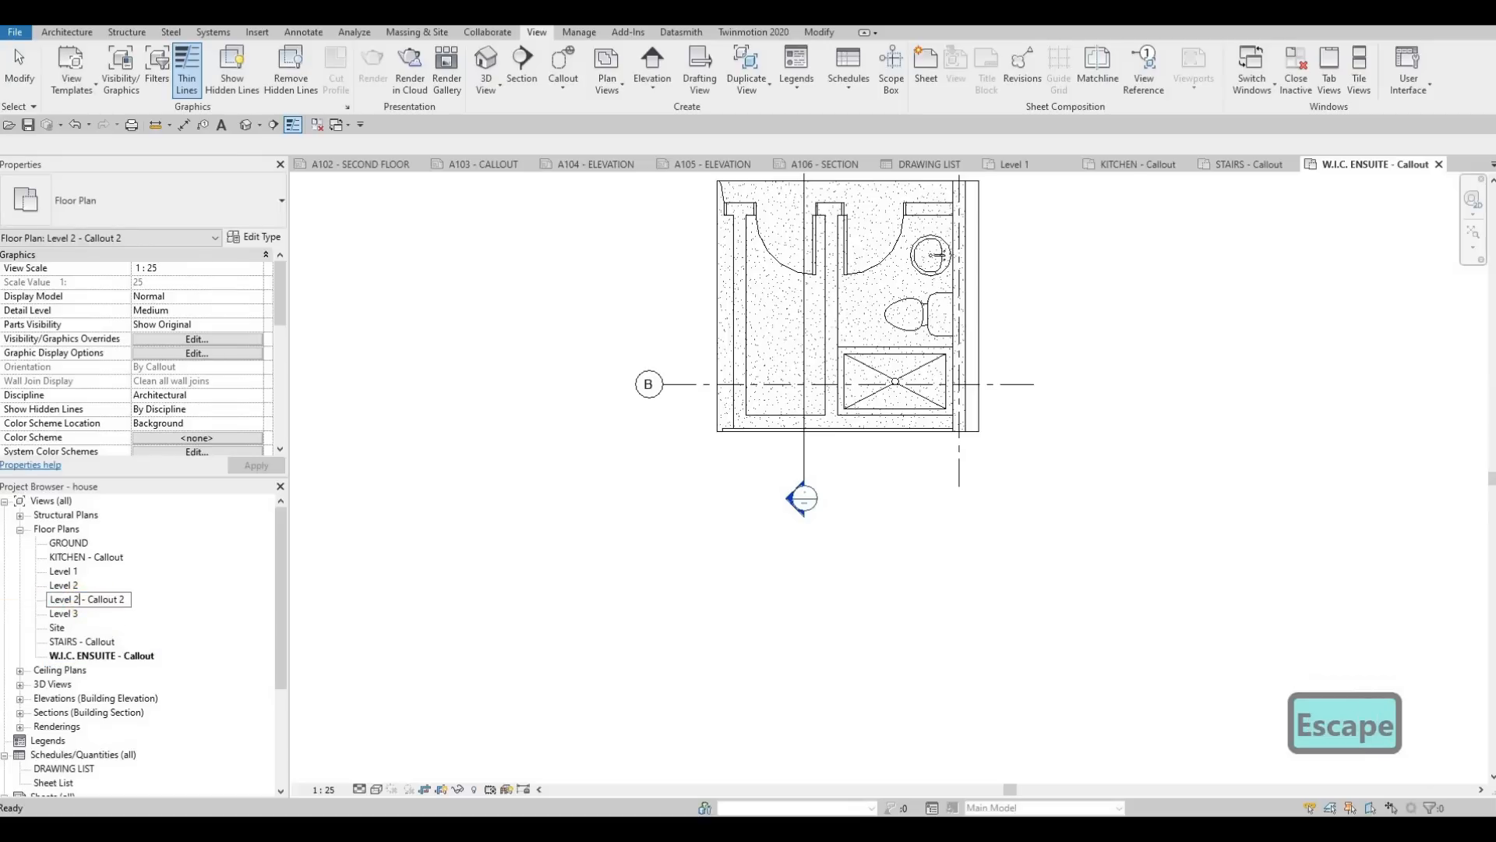
left_click_drag(79, 599, 48, 599)
type("BEN")
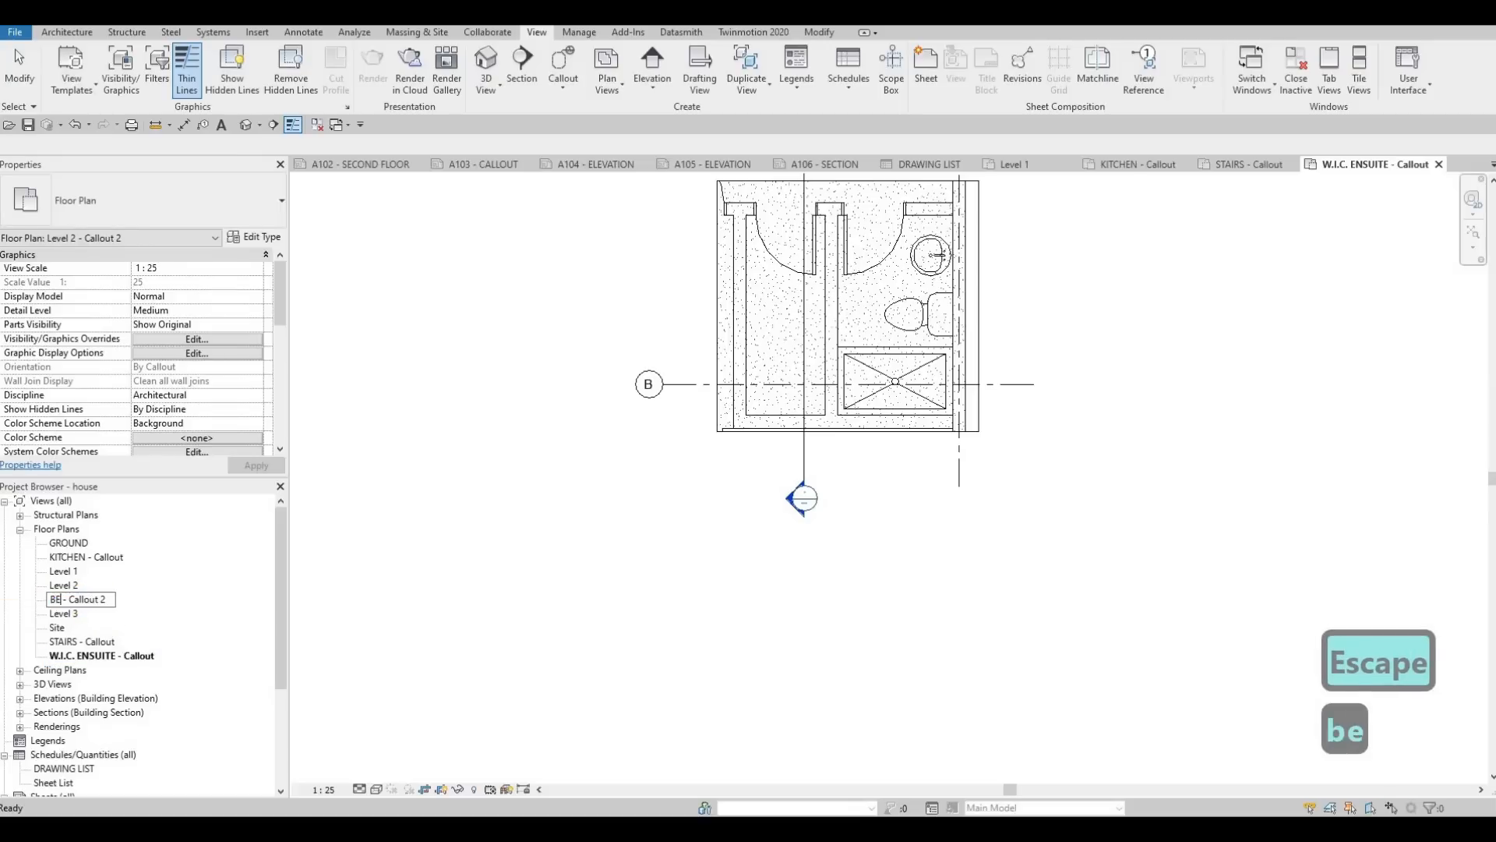
key("BackSpace")
type("D")
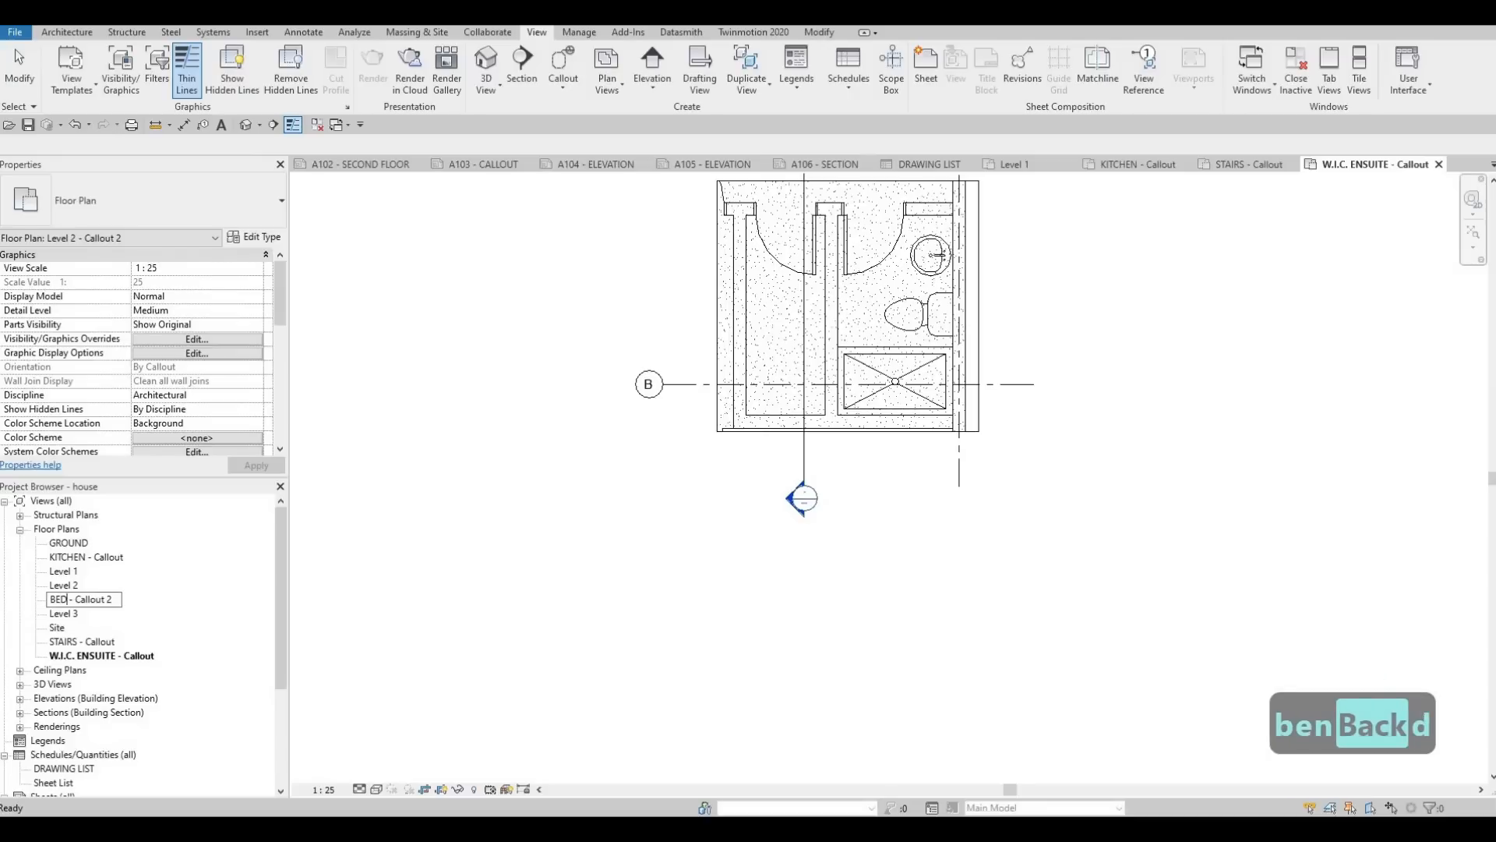
type("ROOM")
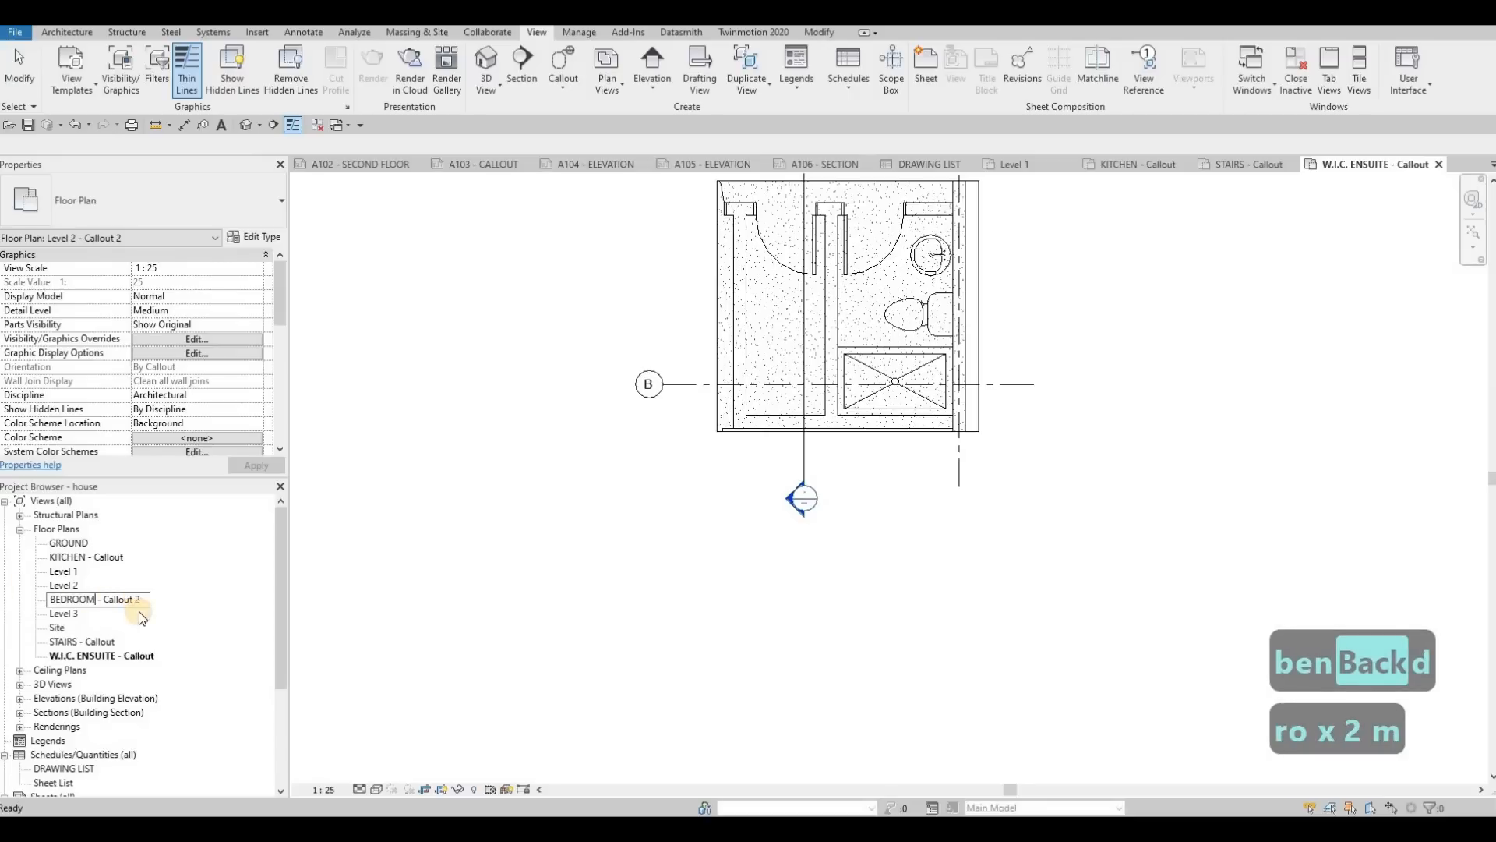
key("BackSpace")
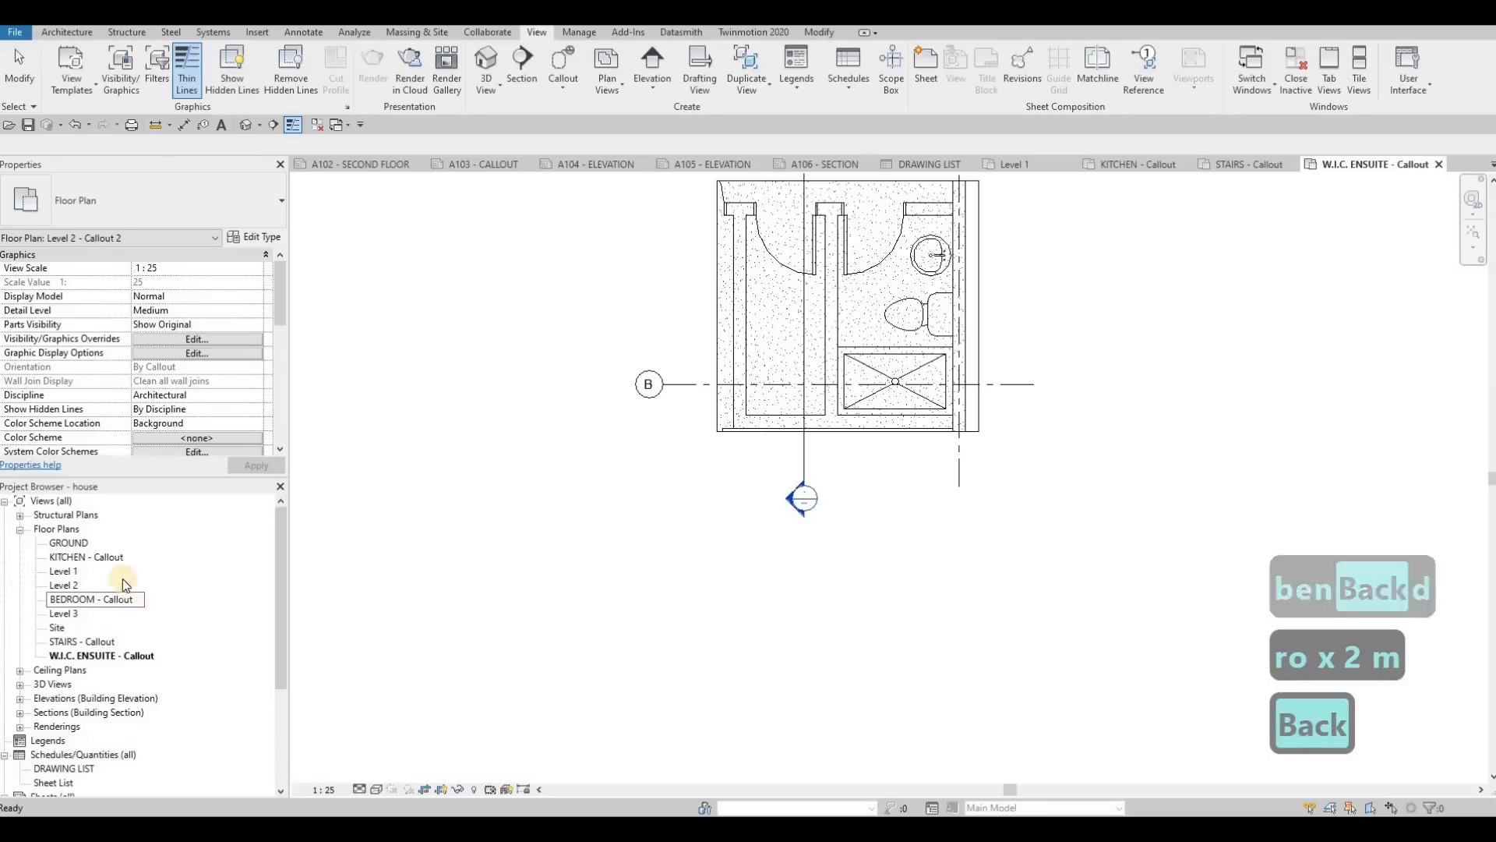
key("Return")
double_click(100, 542)
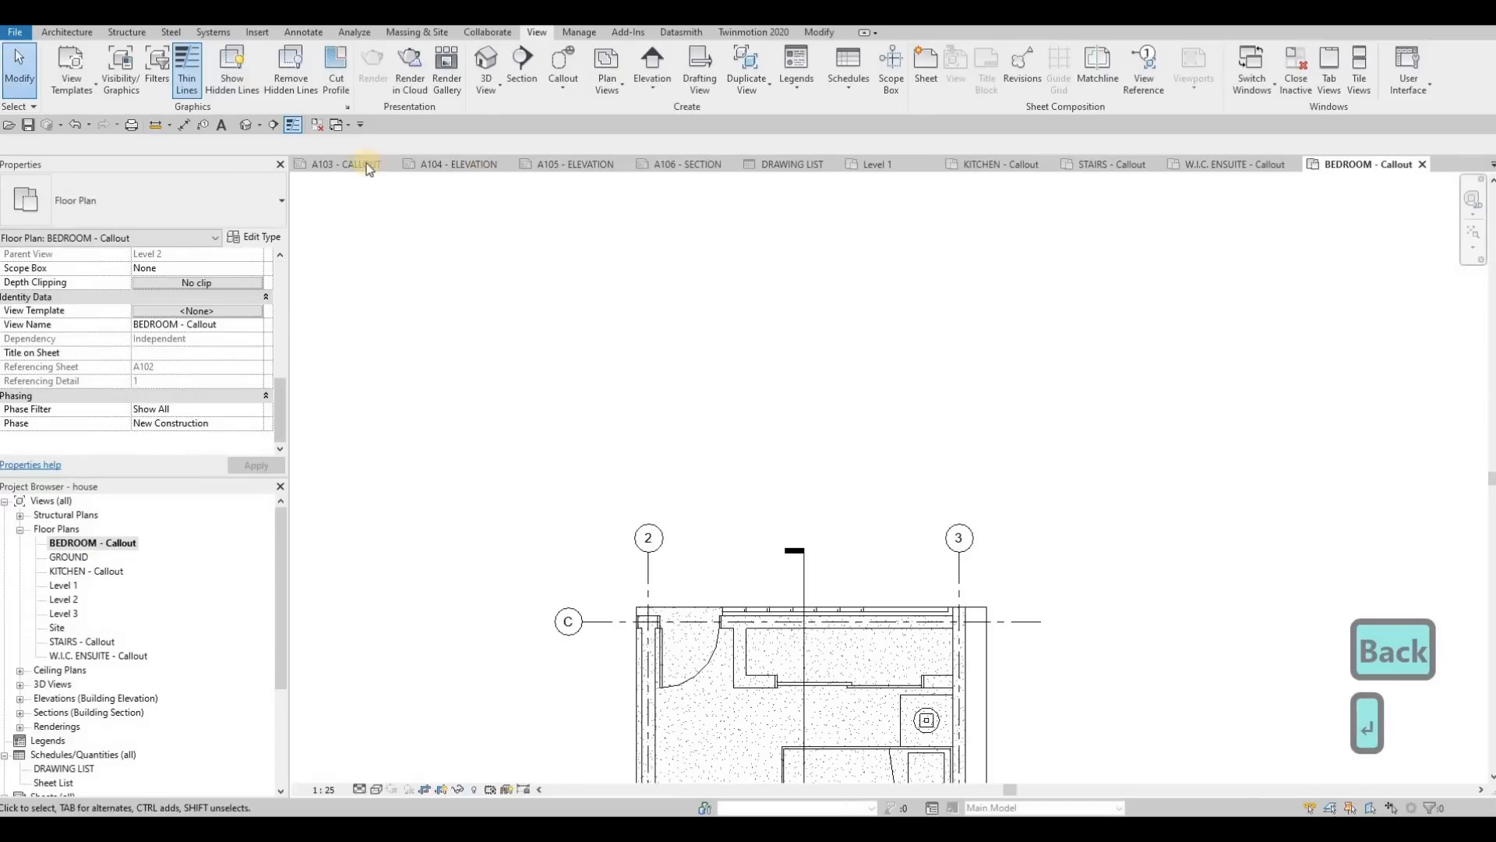
Step: Switch to the A103 - CALLOUT sheet and paste the copied rectangular frame onto it
left_click(349, 163)
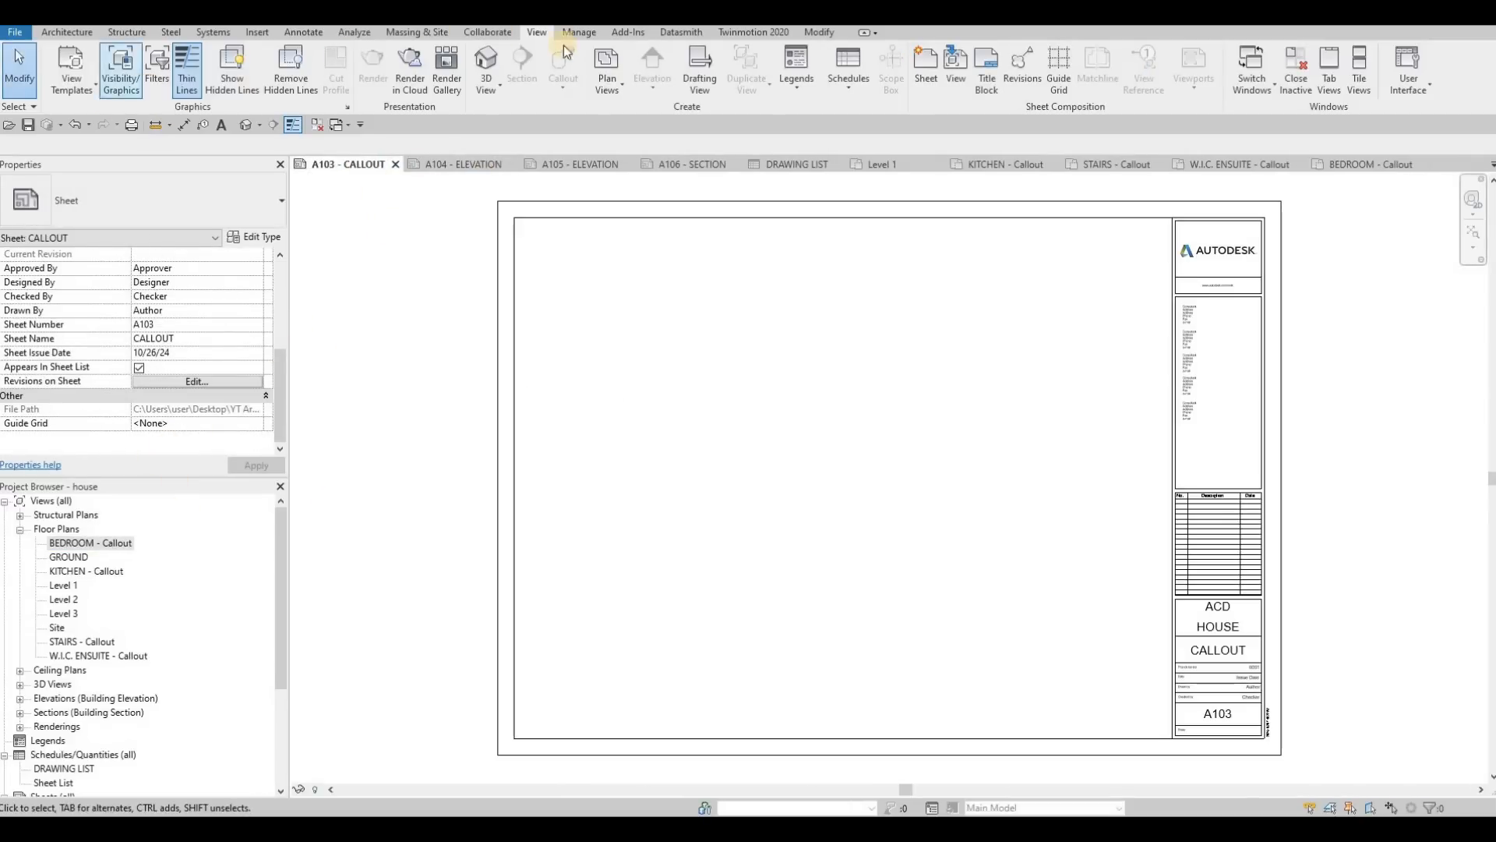
key("Escape")
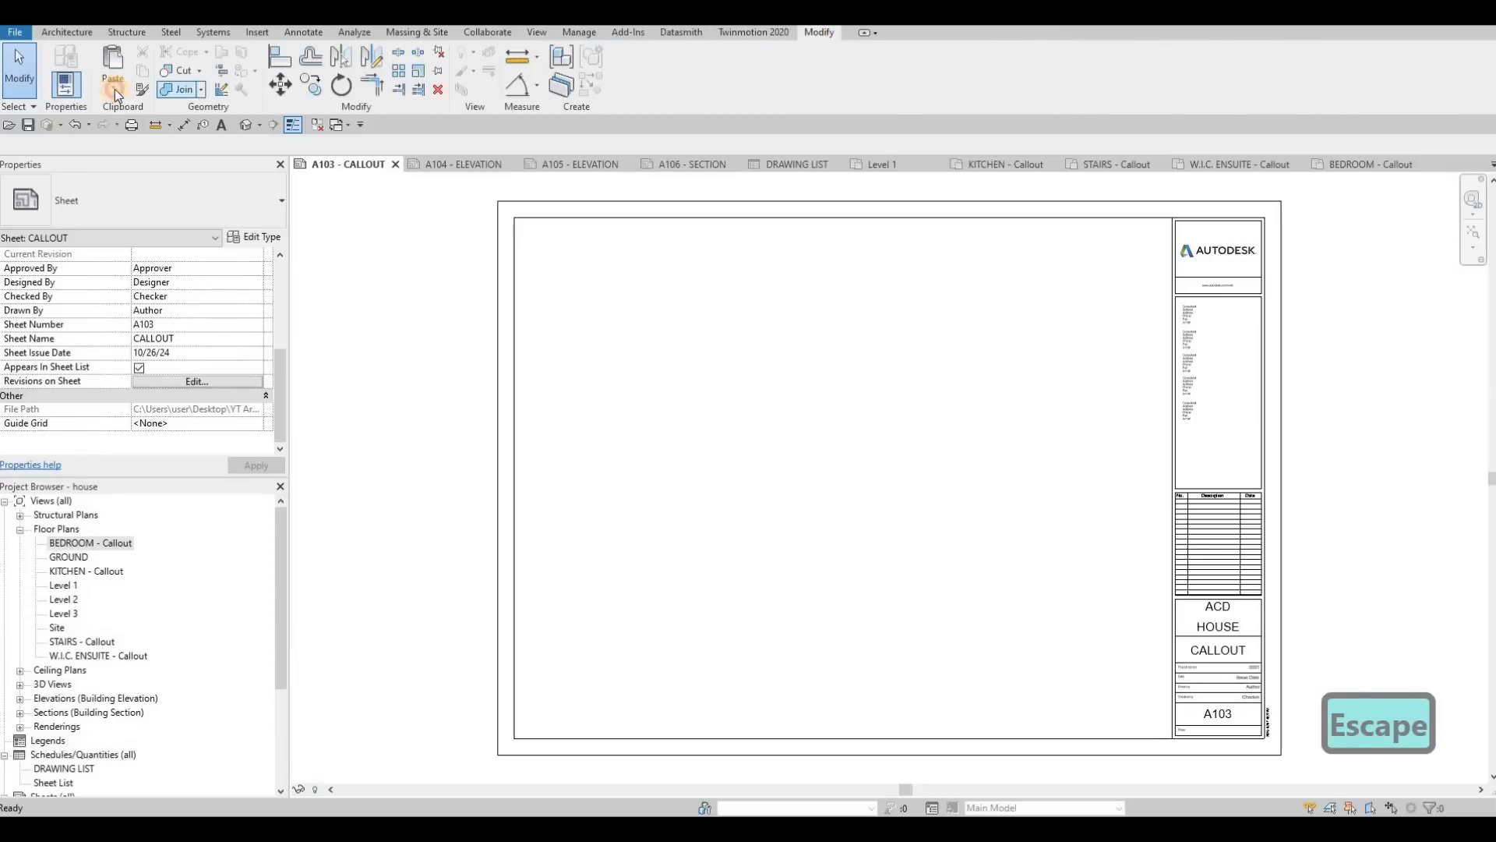
left_click(113, 89)
left_click(159, 218)
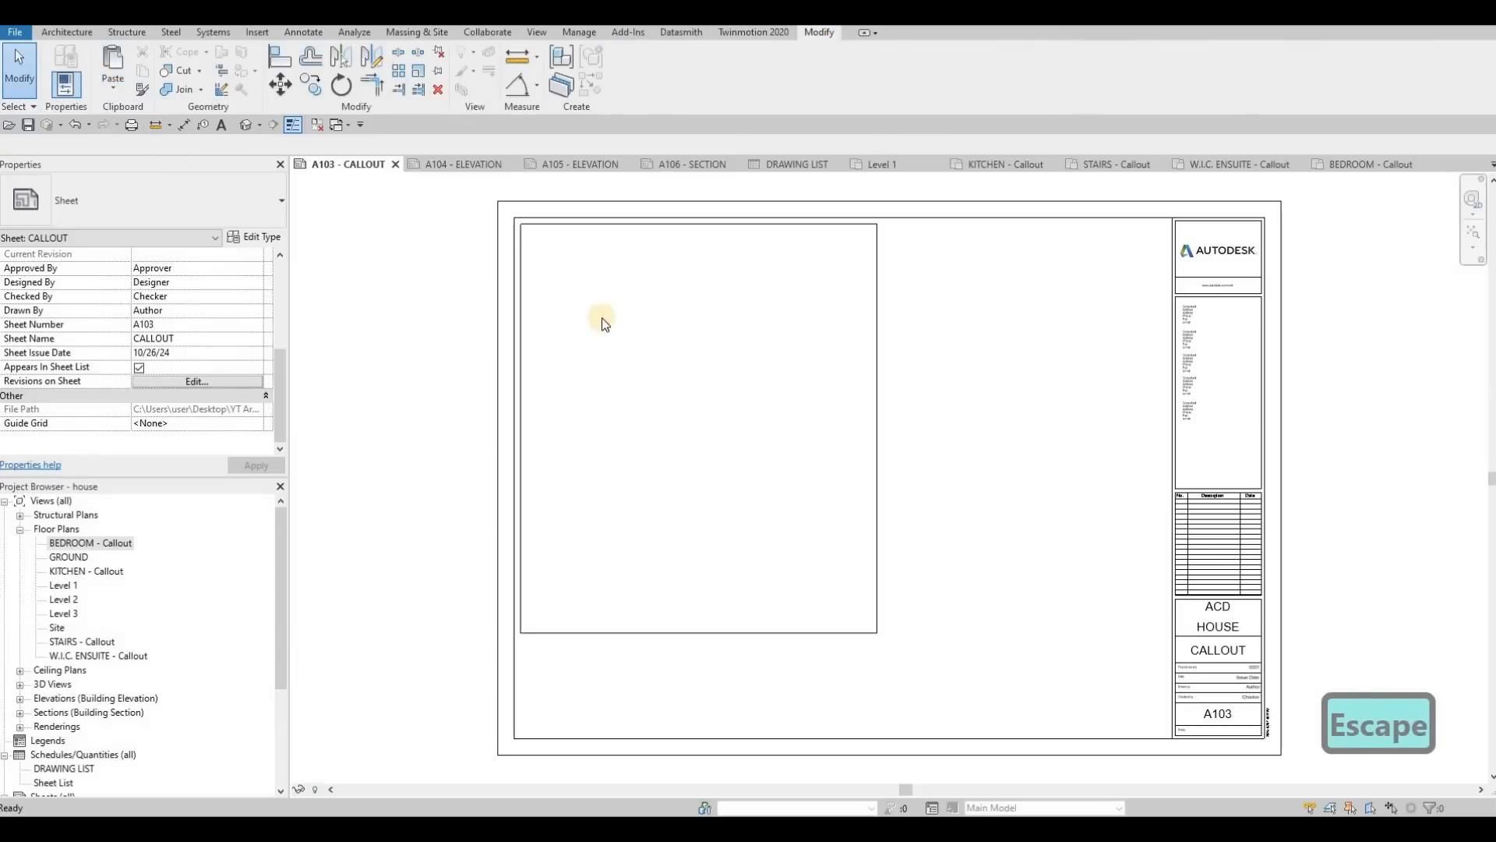
key("Escape")
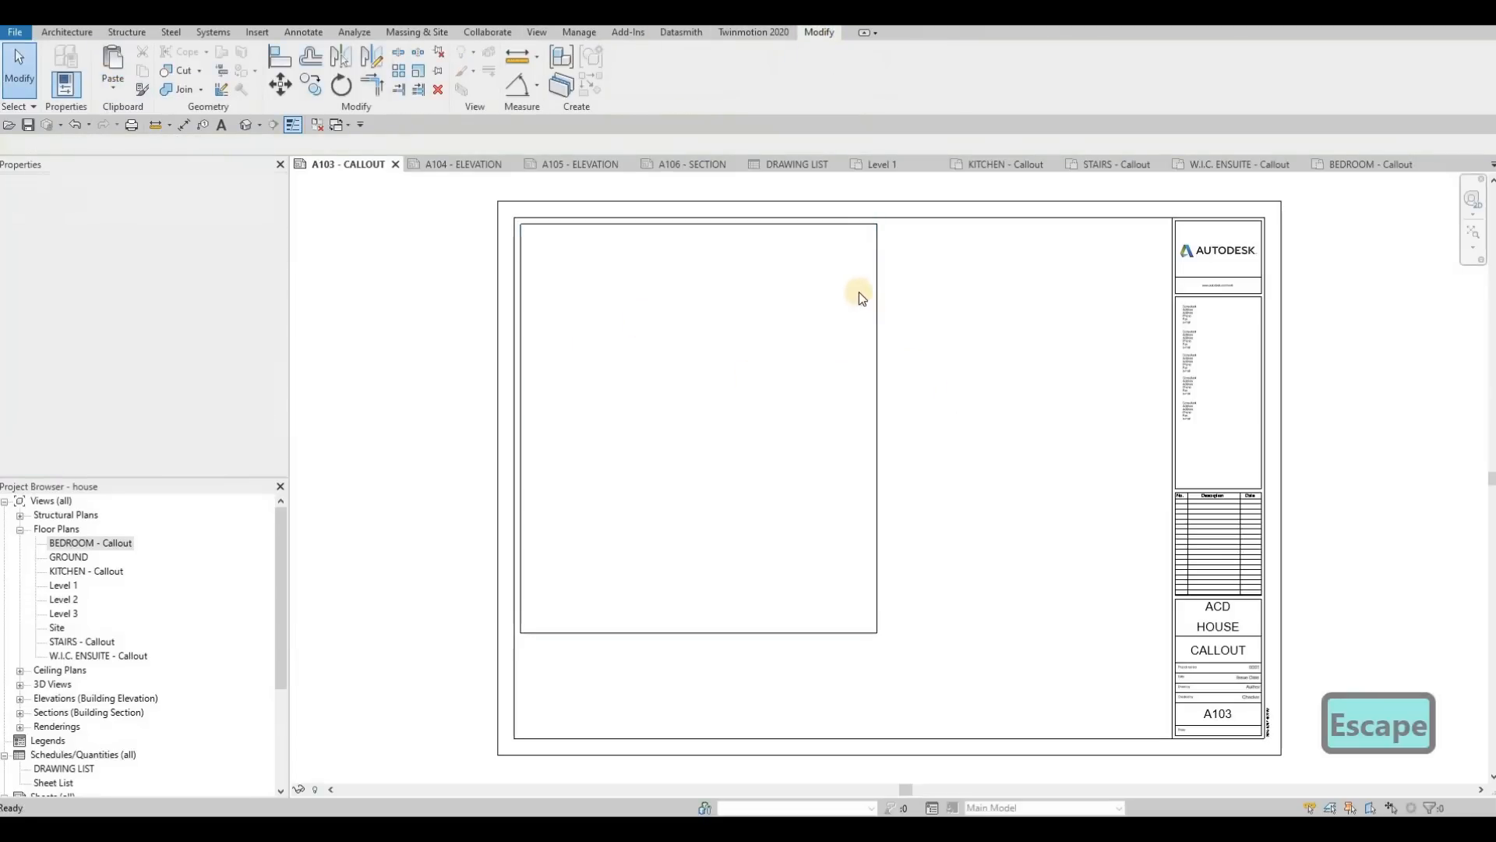
Step: Copy all four lines of the rectangular frame to a second position directly beside the original, toward the title block
key("Tab")
left_click(878, 552)
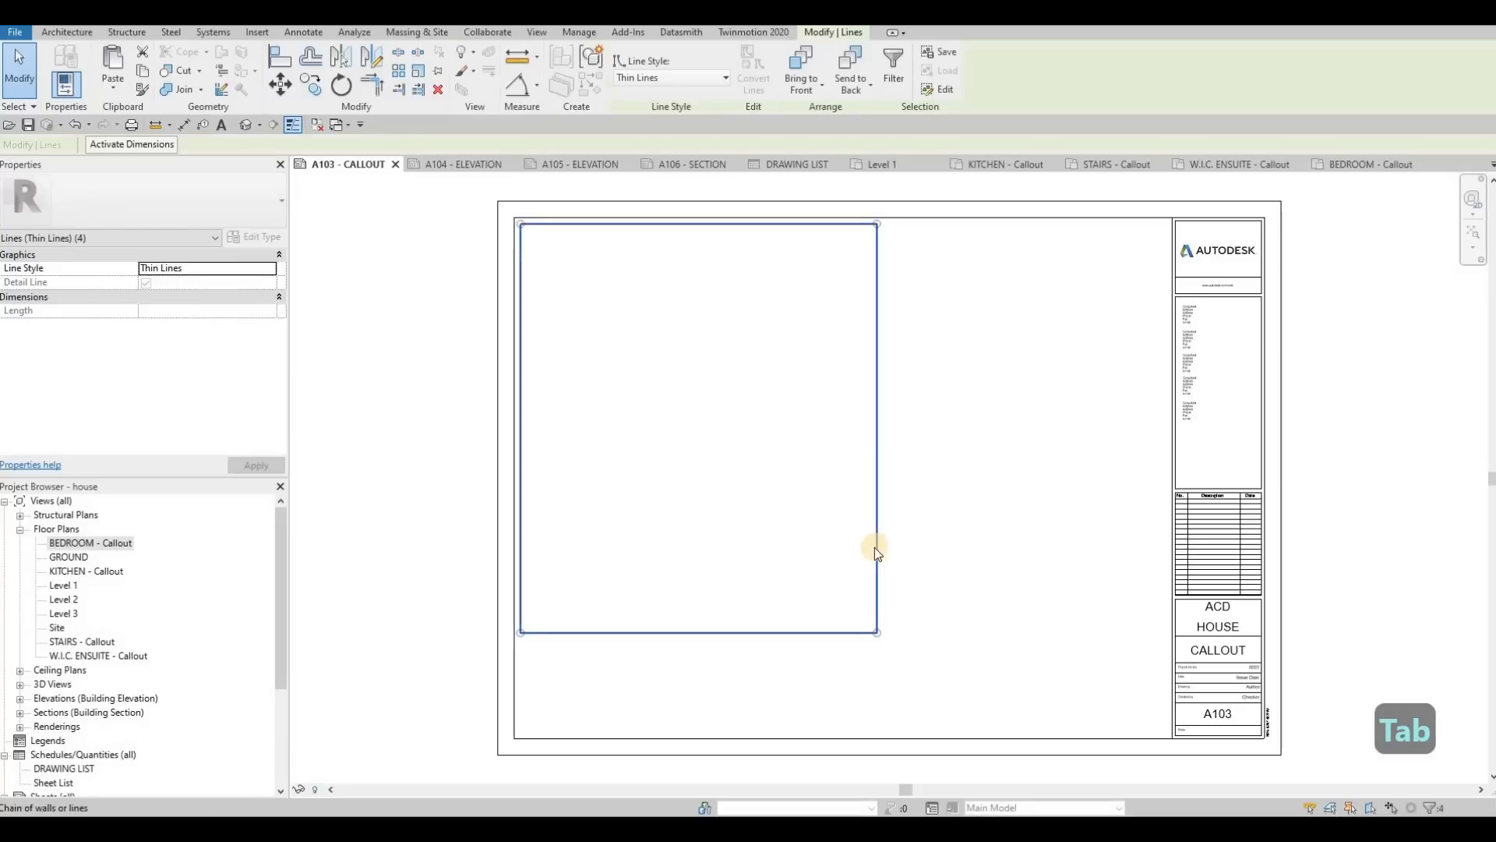
key("c")
key("o")
left_click(522, 223)
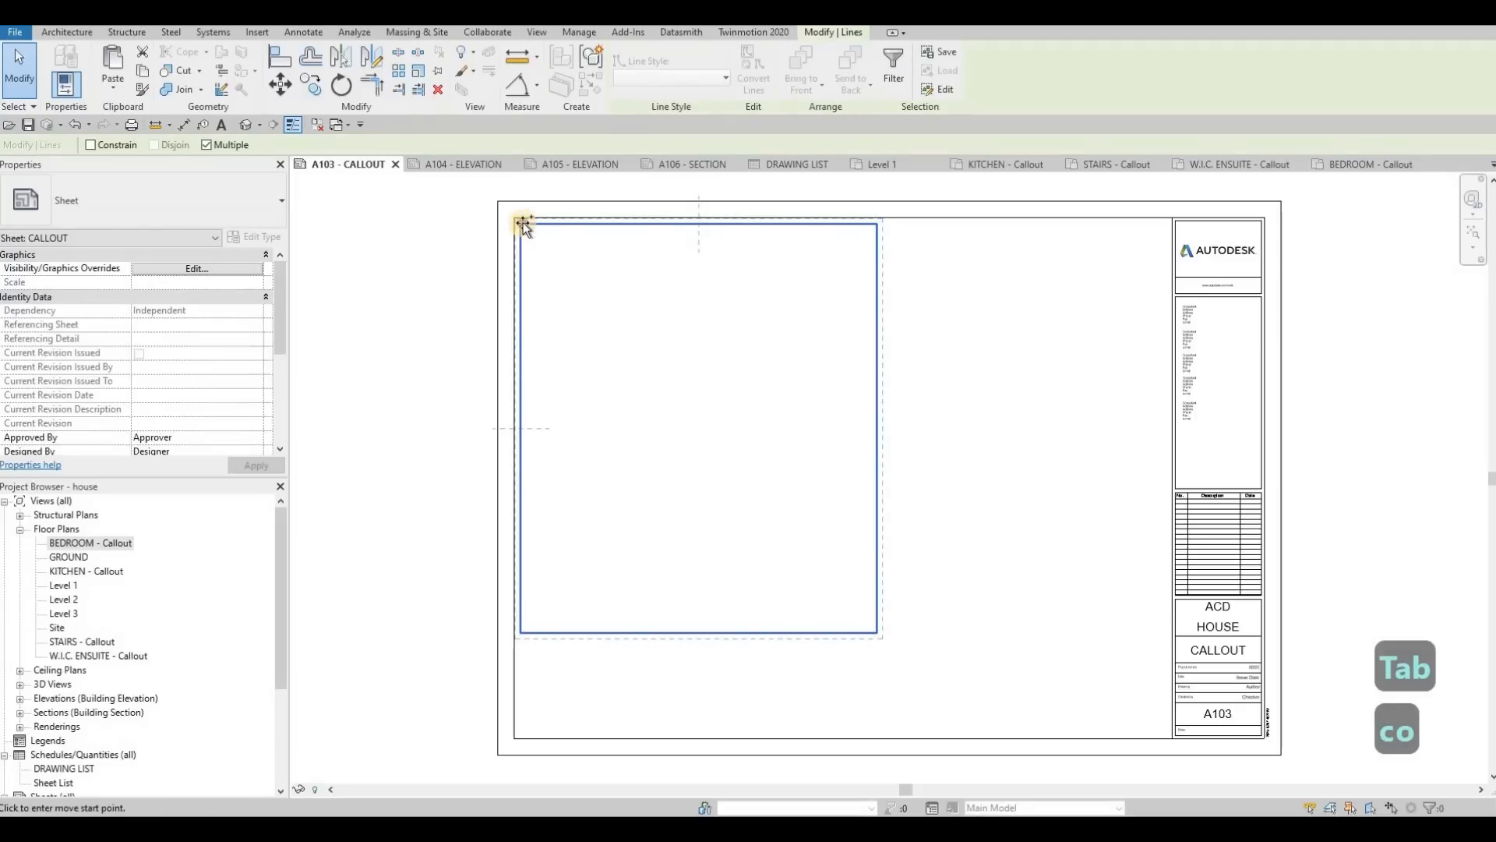
left_click(893, 225)
key("Escape")
key("Escape")
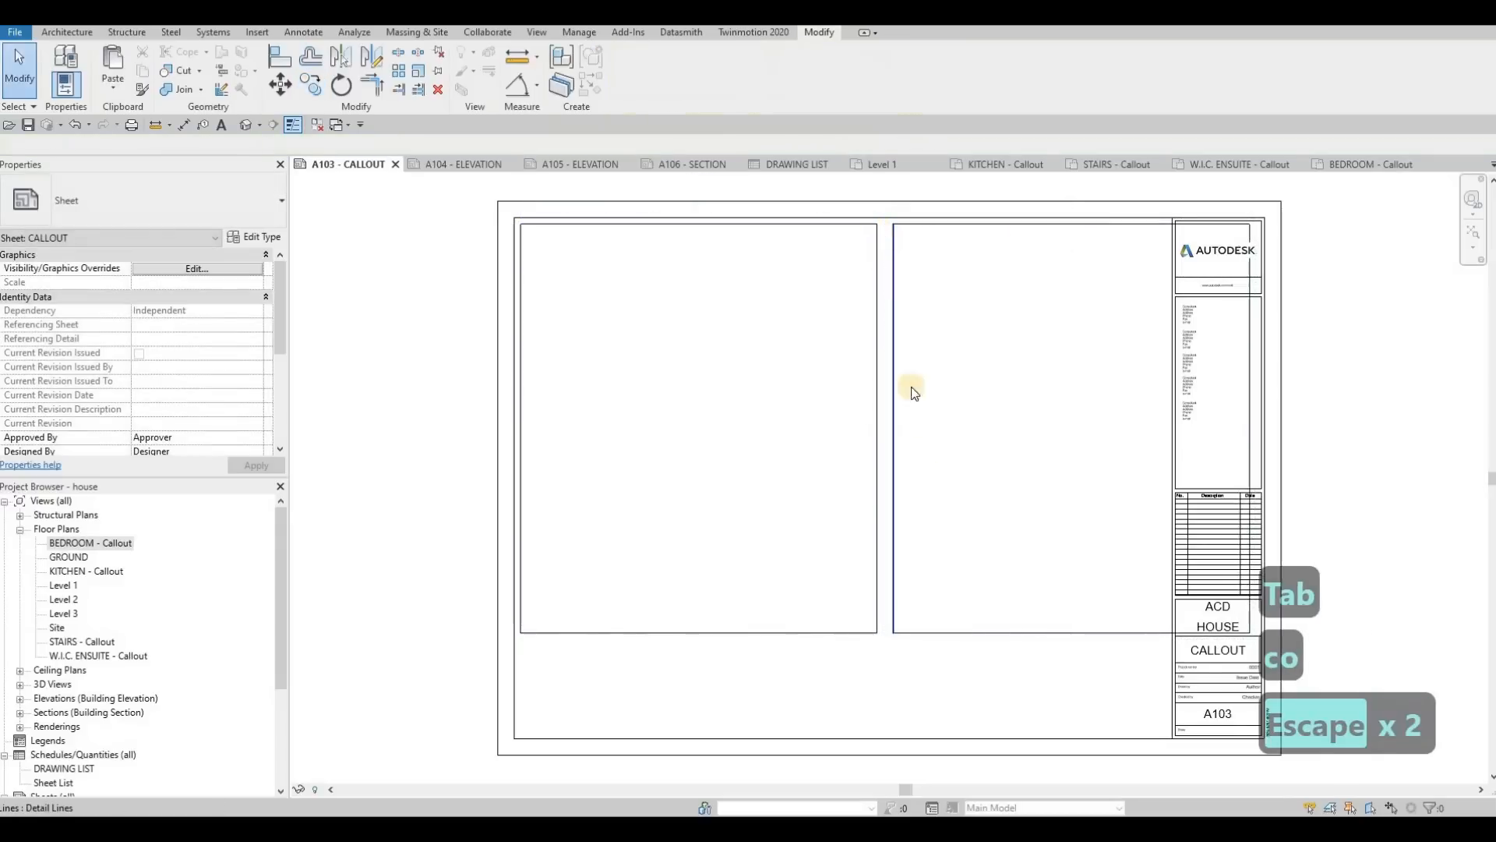
Step: Set the gap between the two frames to 10 mm by moving the second frame's near edge
left_click(893, 625)
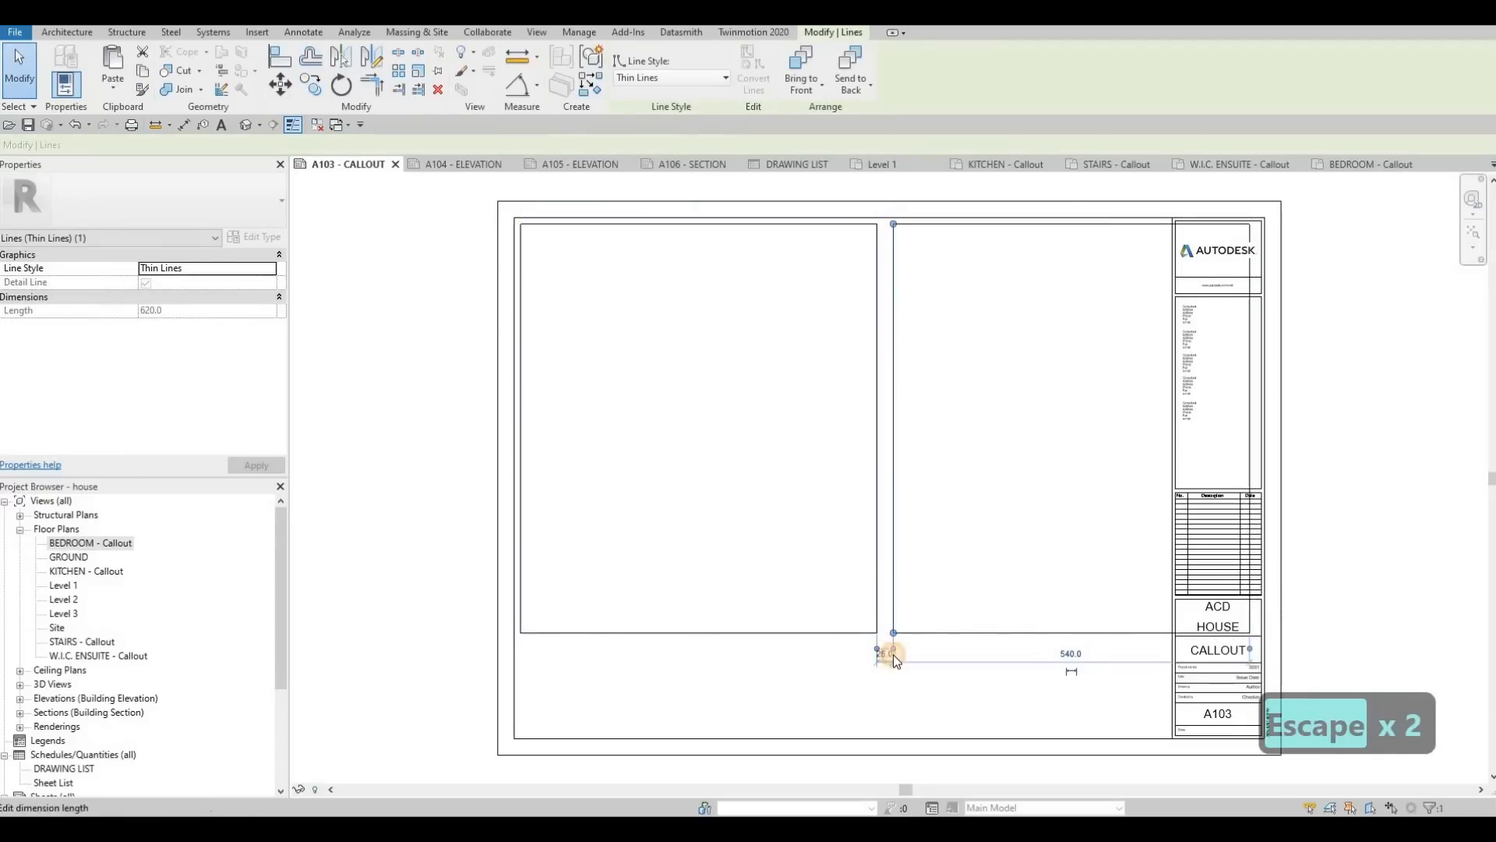
scroll(893, 654, "up", 3)
left_click(893, 654)
type("10")
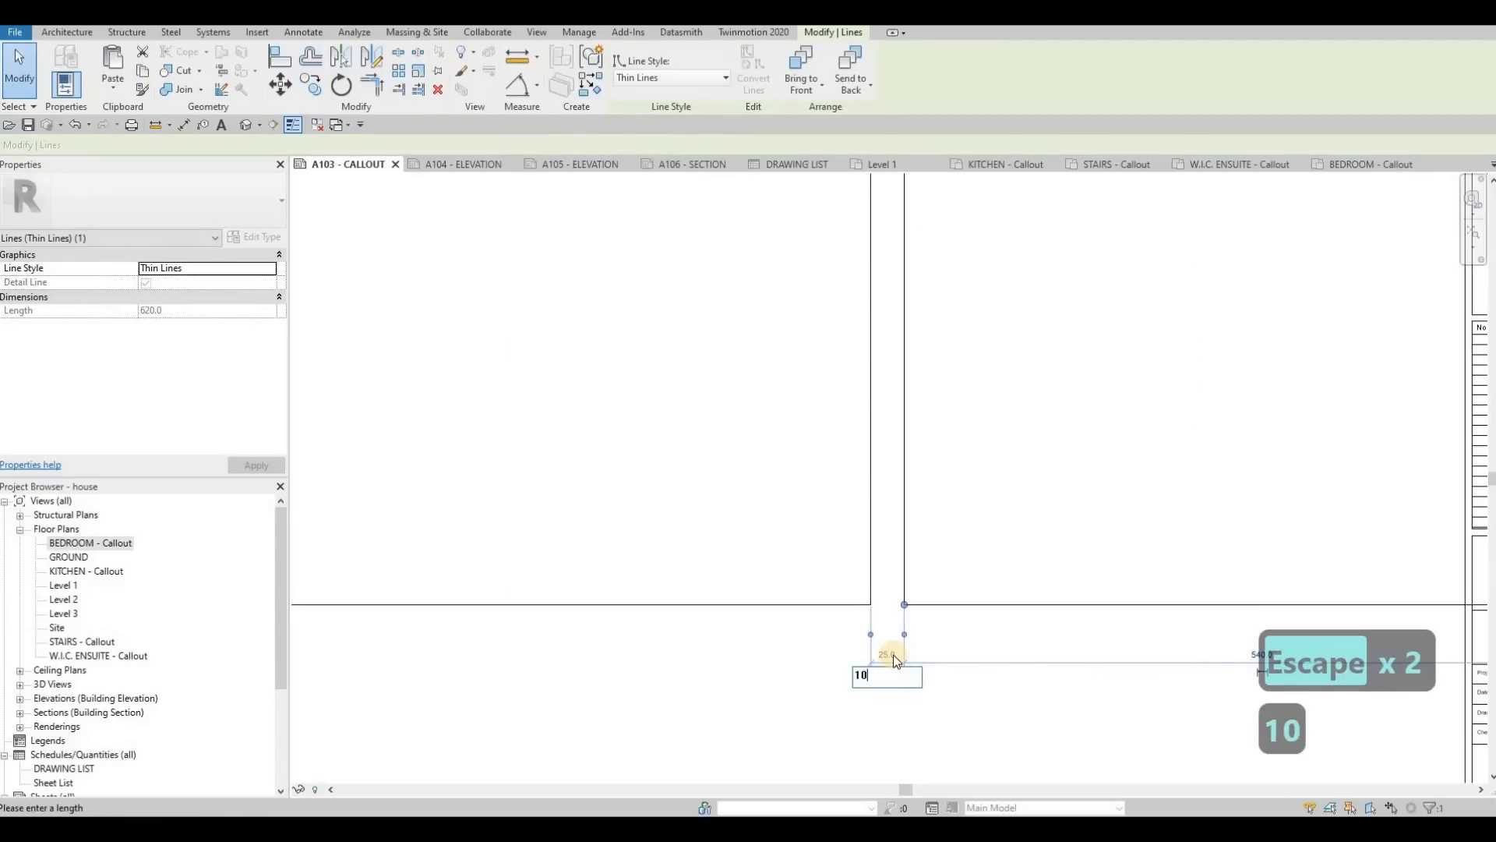
key("Return")
key("Escape")
key("Escape")
scroll(922, 470, "down", 5)
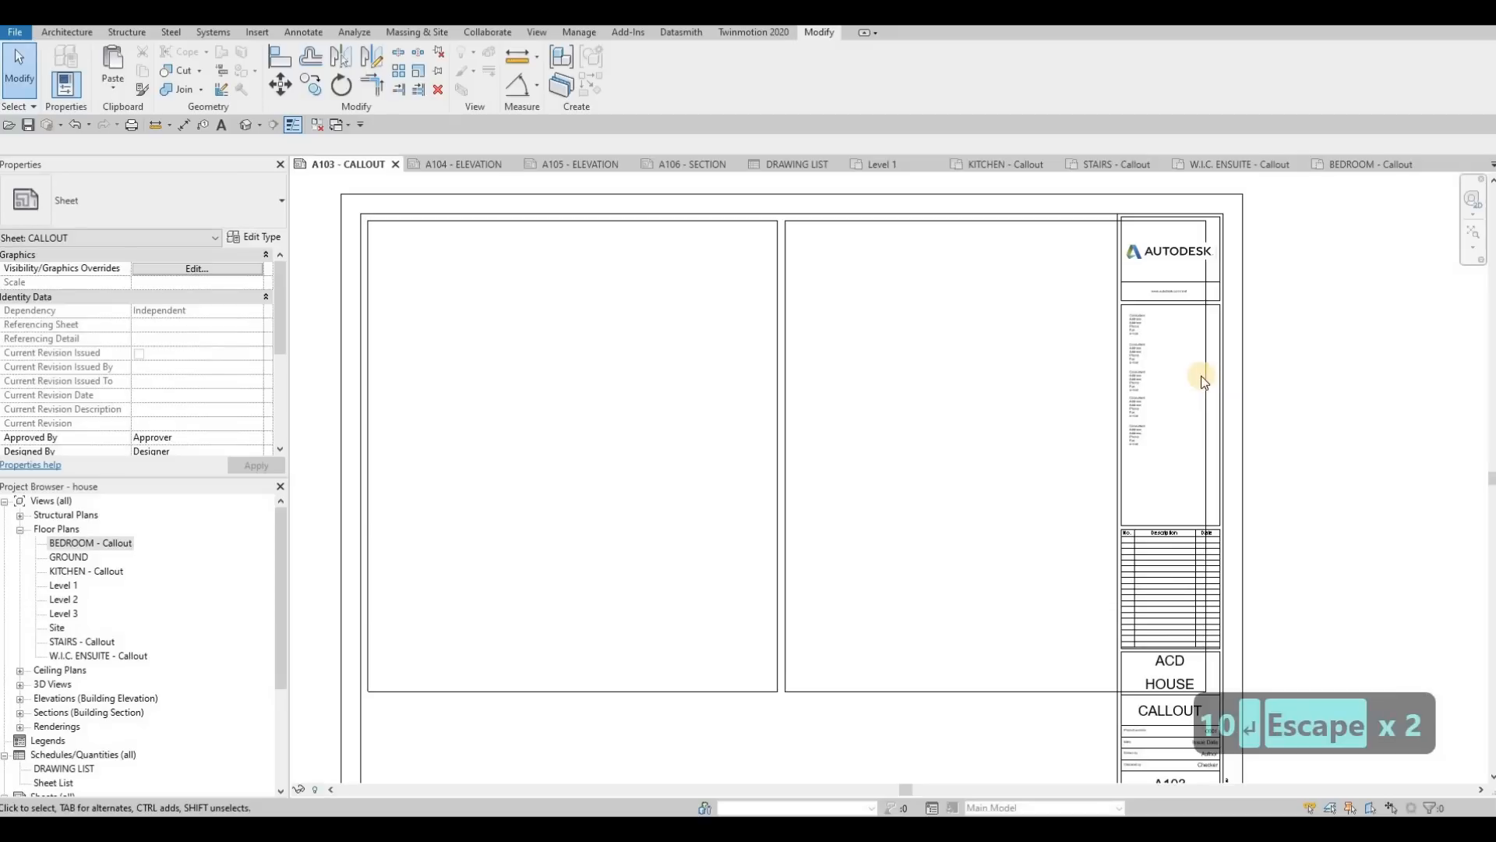
Step: Pull the second frame's outer edge clear of the title block and draw a 10 mm horizontal guide line from the title block's edge
left_click_drag(1205, 371, 1091, 291)
key("Escape")
left_click(1091, 291)
key("c")
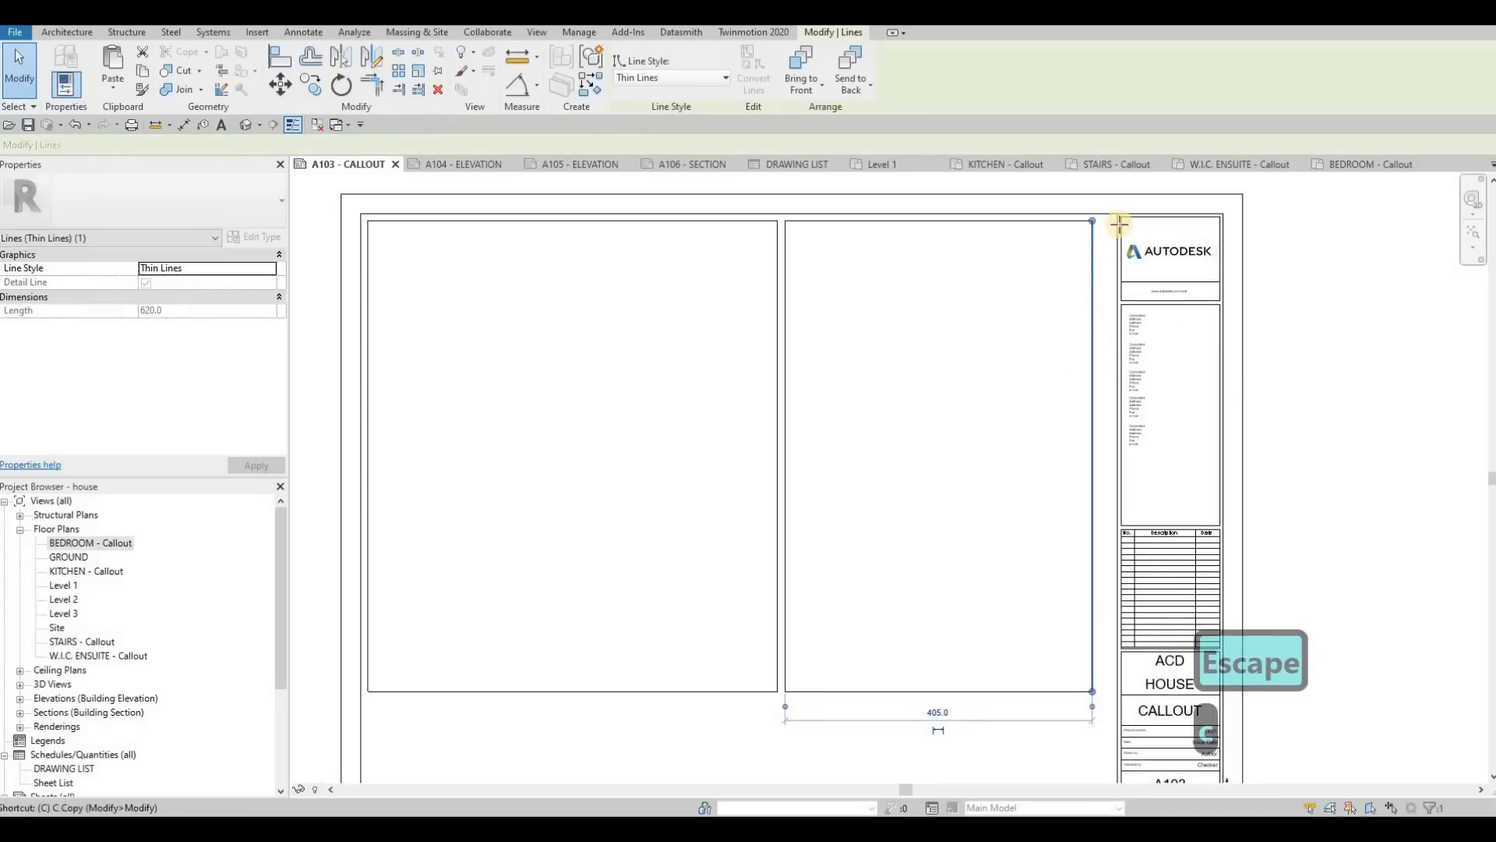
key("s")
scroll(1099, 294, "up", 4)
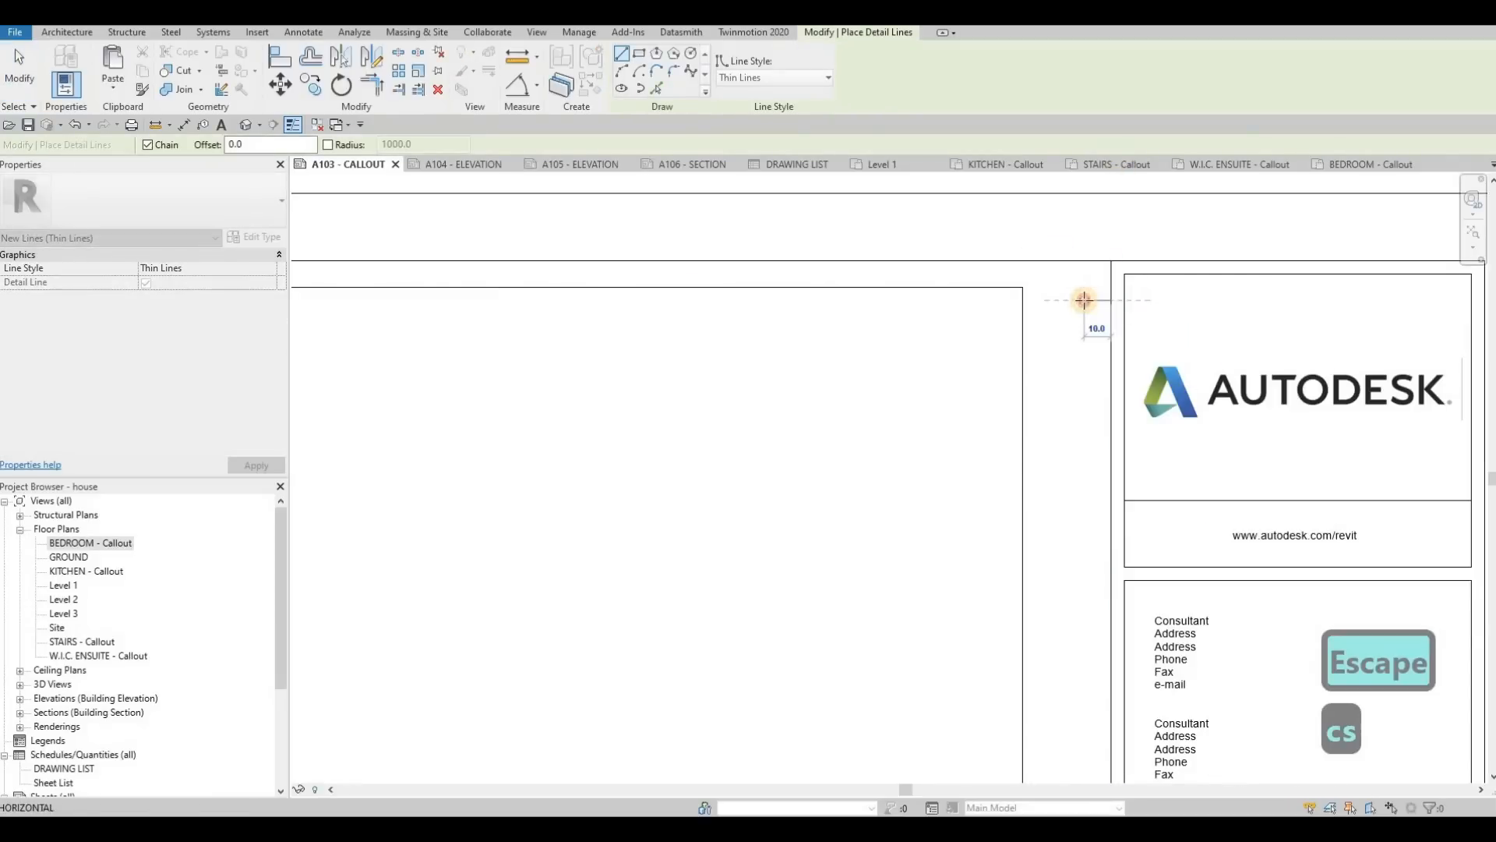
key("Escape")
key("Escape")
Step: Move the second frame's outer edge to the free end of the guide line, then delete the guide line
left_click(1086, 324)
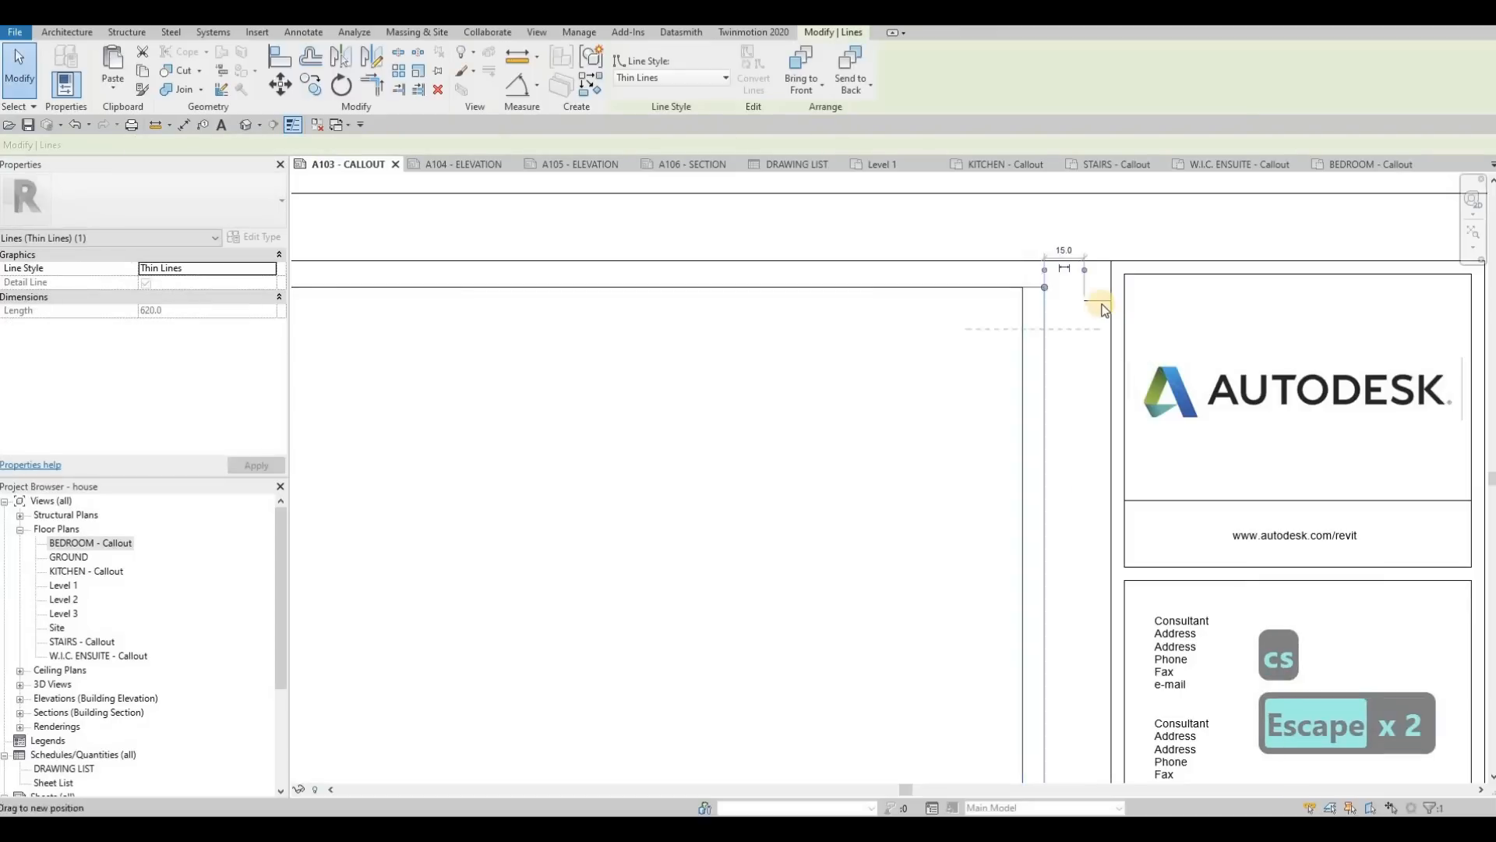
key("Escape")
left_click(1091, 296)
key("Delete")
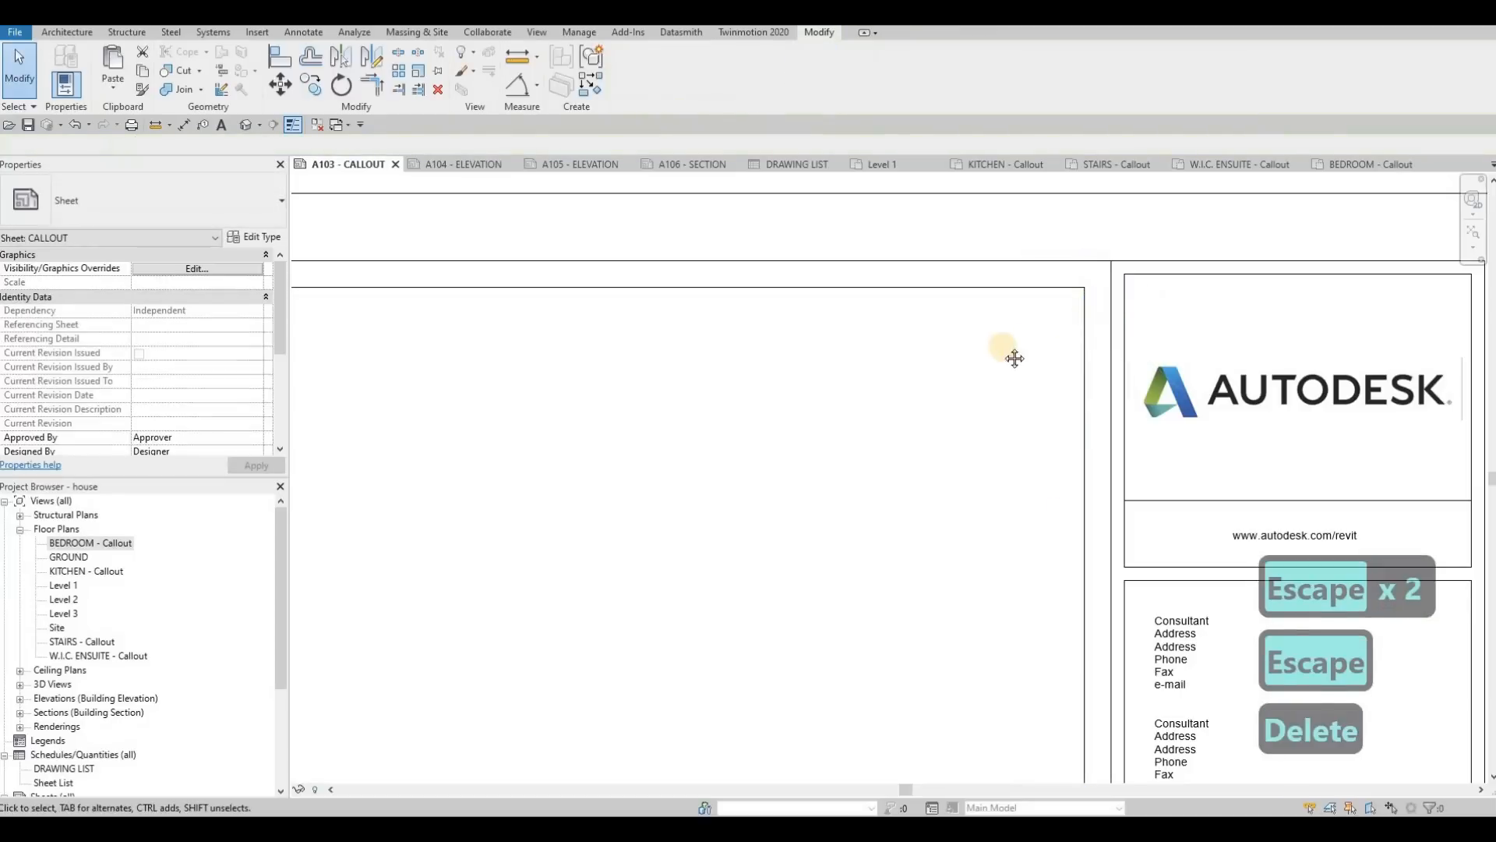
scroll(913, 385, "down", 3)
scroll(914, 385, "down", 4)
key("Escape")
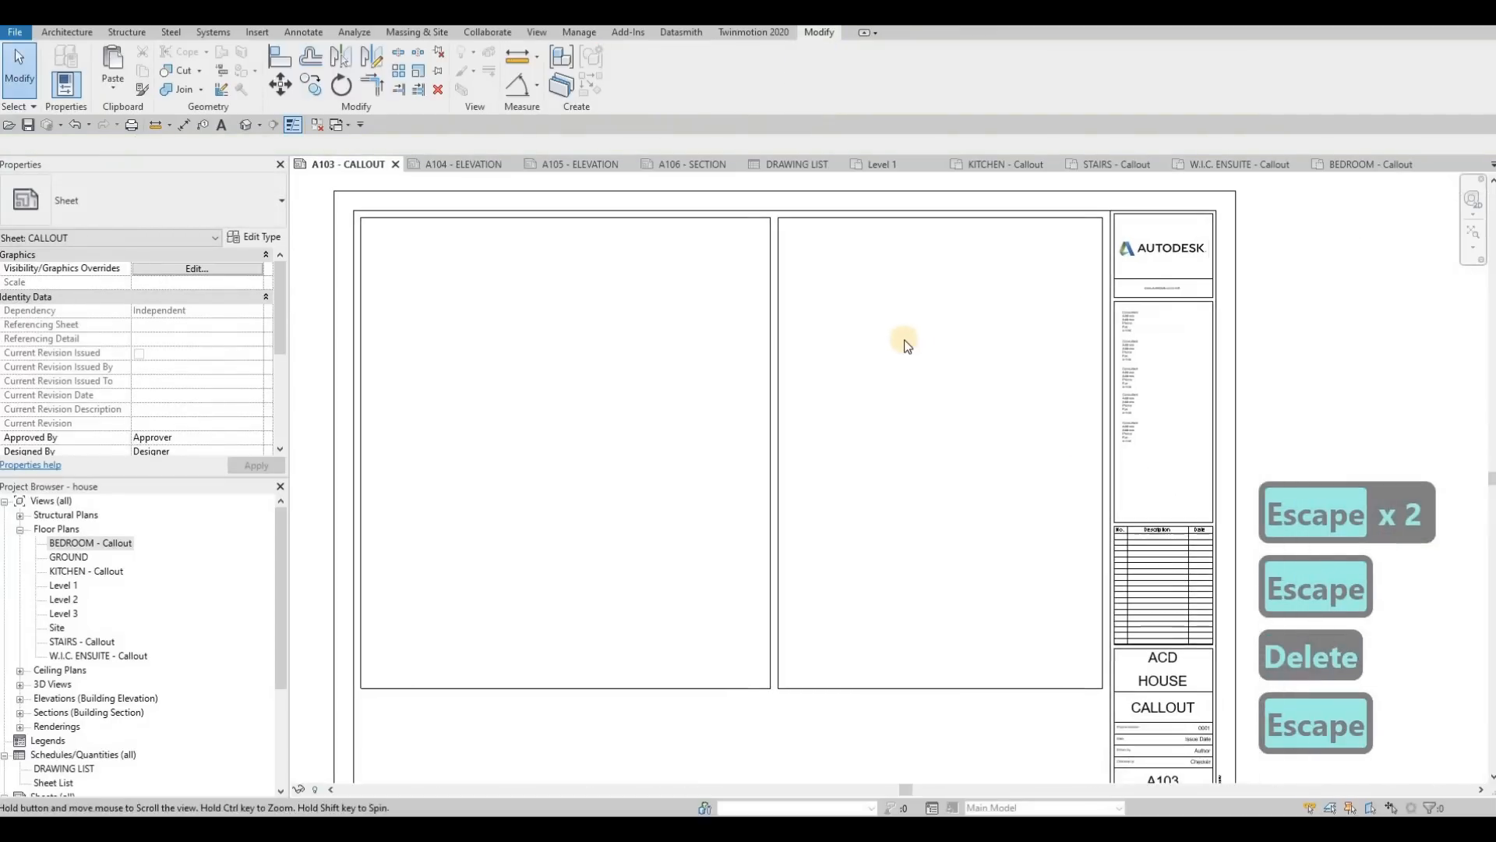
key("Escape")
Step: Shorten both frames by raising their lower edges to the same level, about halfway down the sheet
scroll(920, 584, "down", 1)
left_click(931, 620)
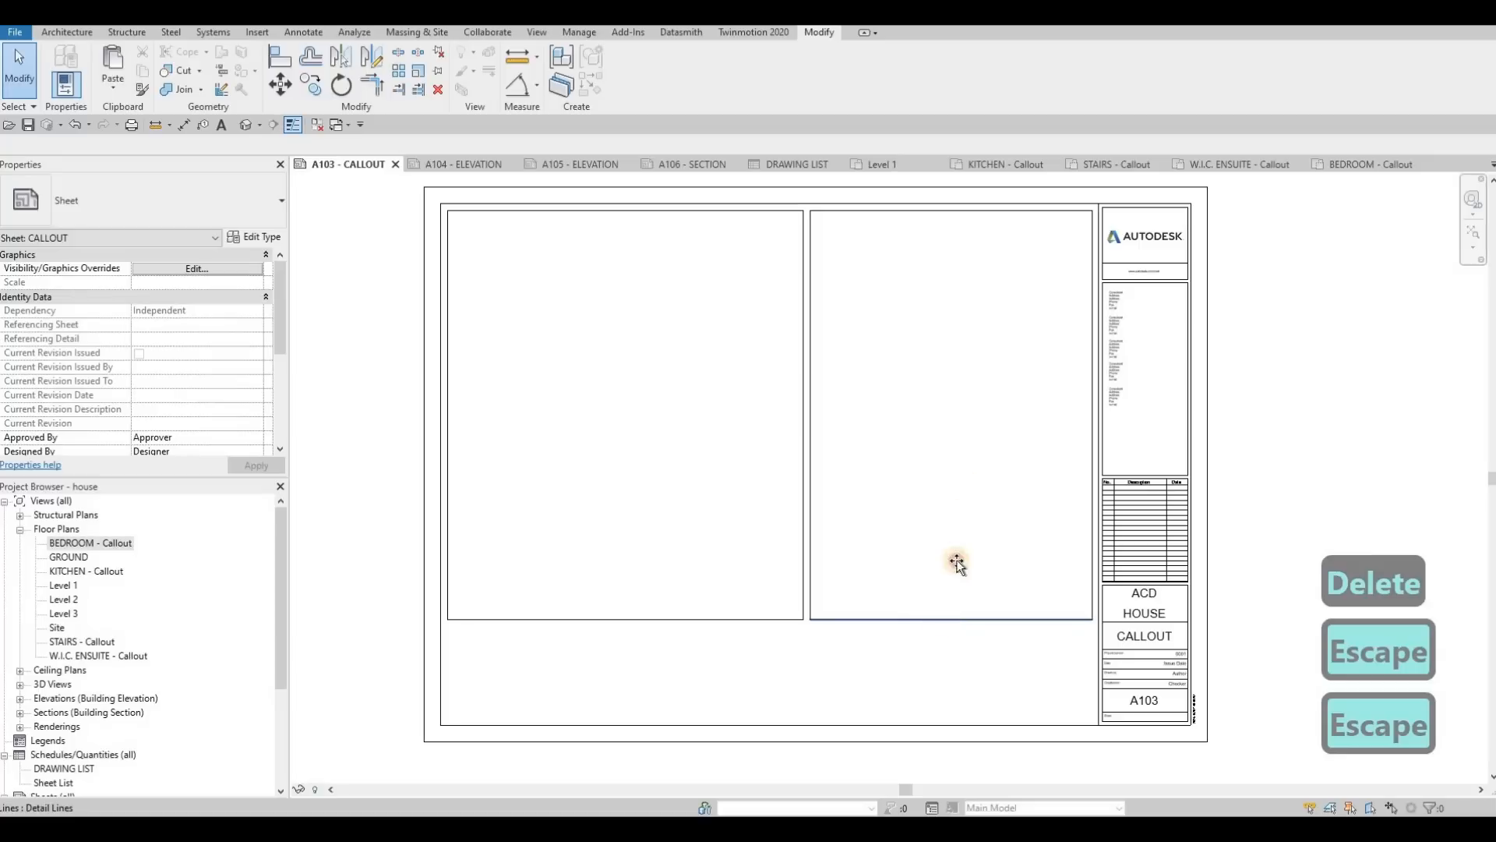
left_click_drag(969, 403, 951, 481)
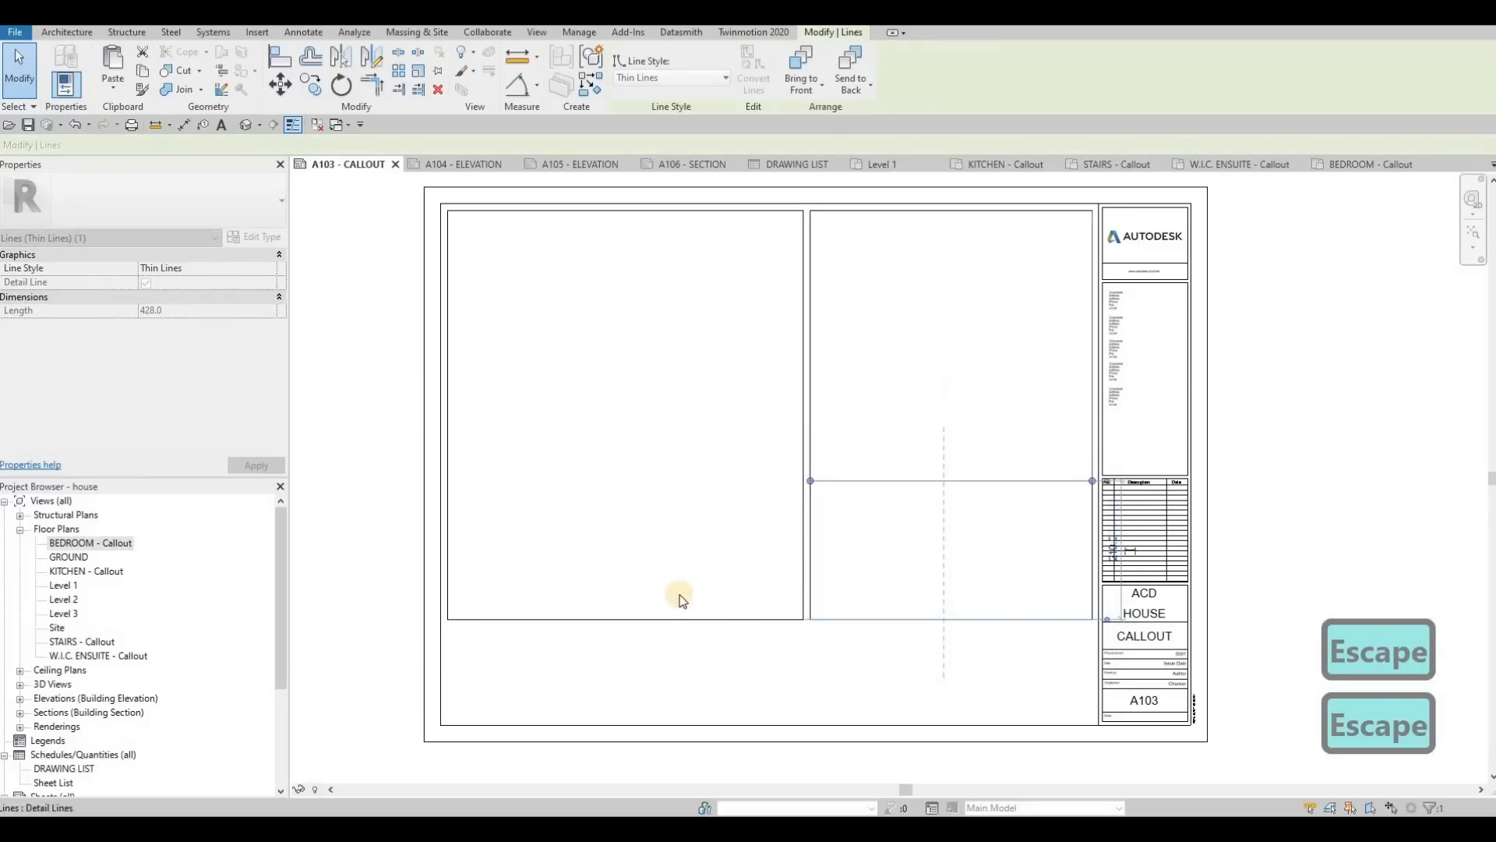
left_click_drag(654, 621, 441, 455)
key("Escape")
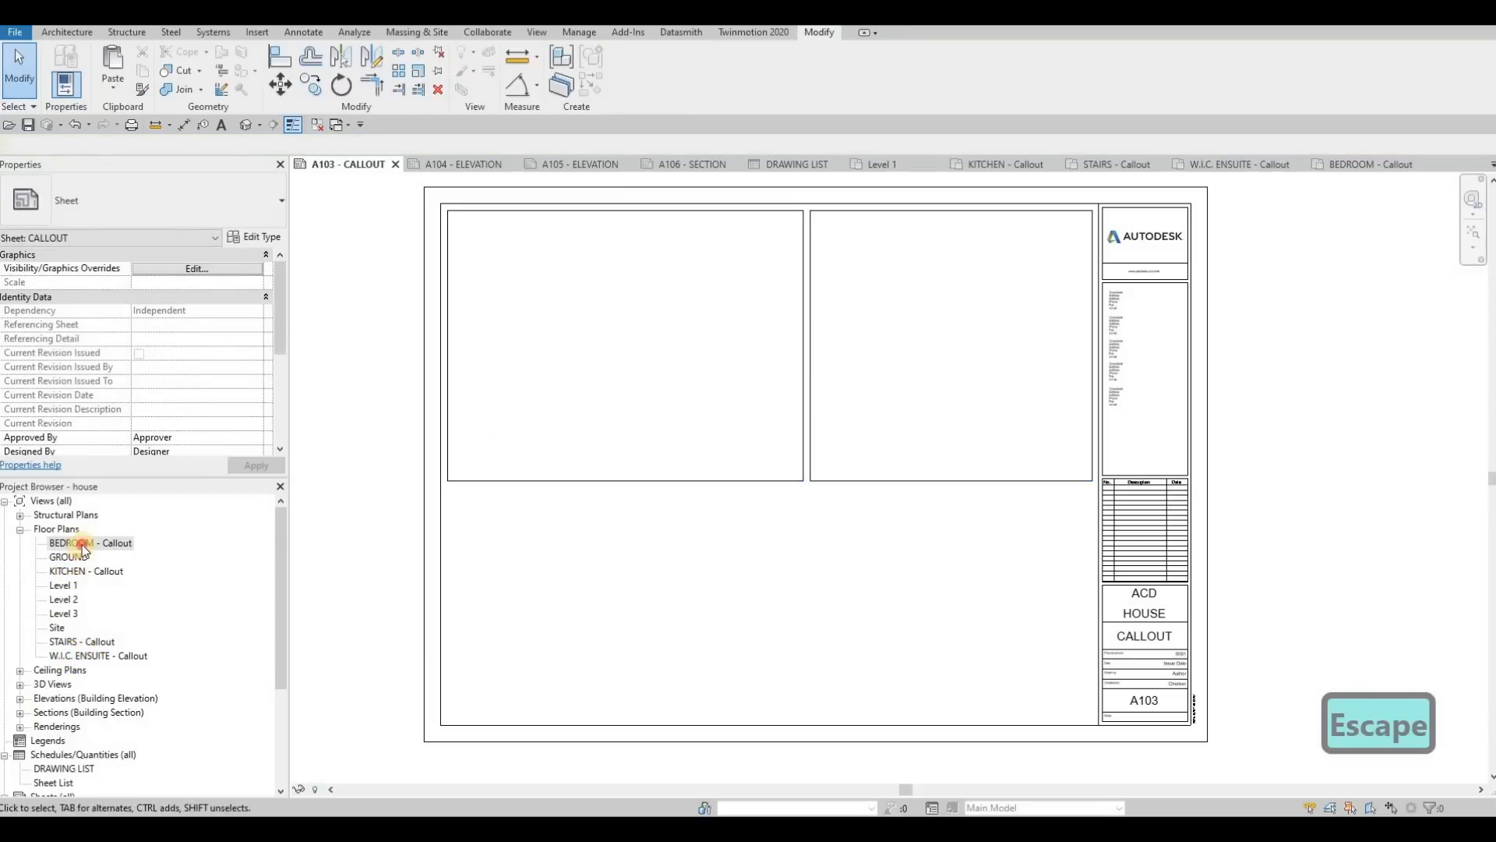
Step: Place the BEDROOM - Callout view in the frame beside the title block and widen that frame toward the other one, keeping the gap
left_click_drag(84, 548, 946, 348)
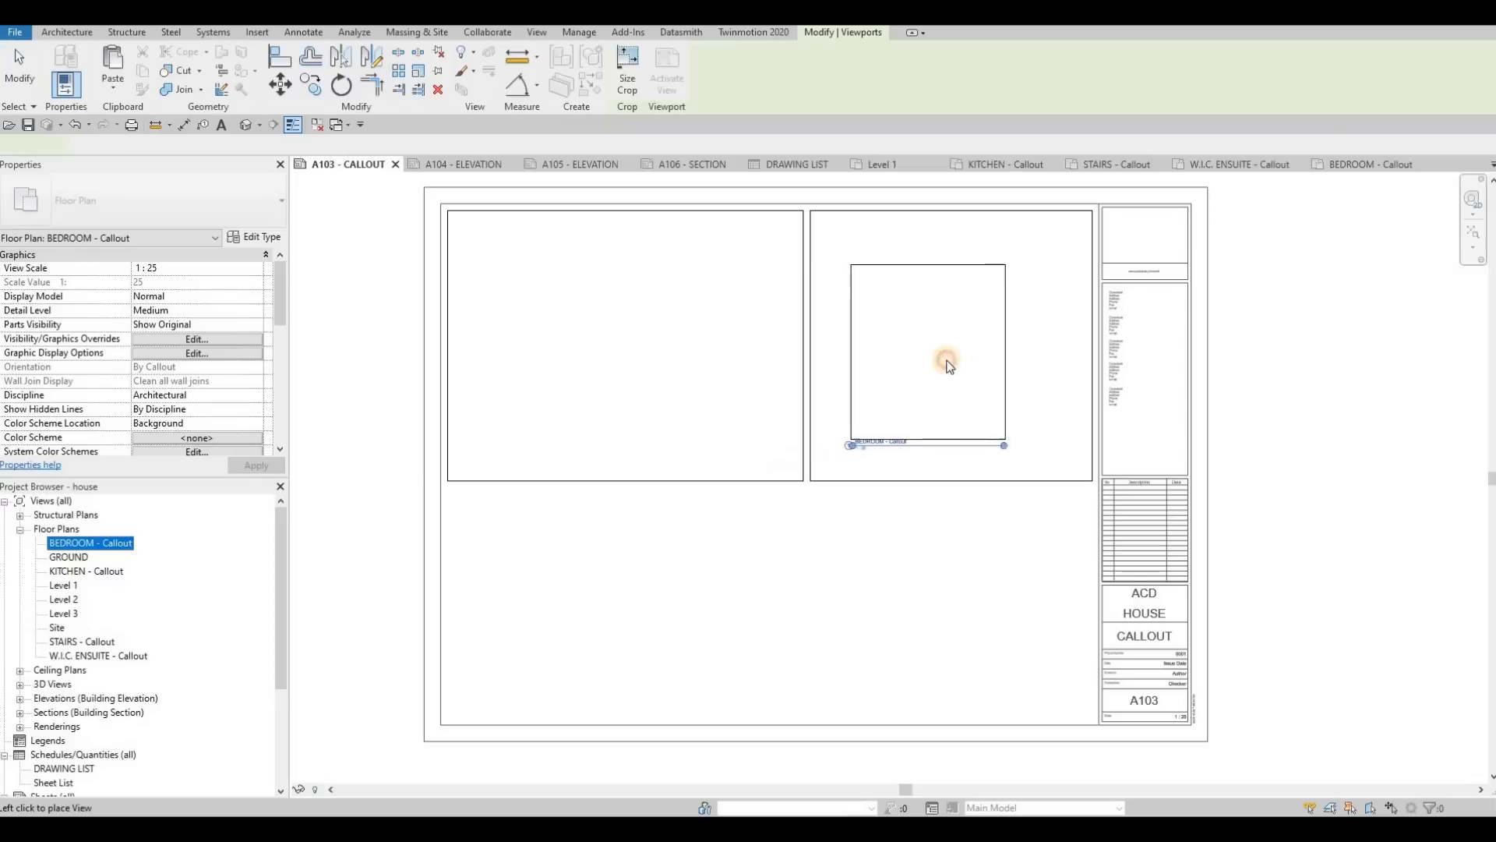
left_click(951, 364)
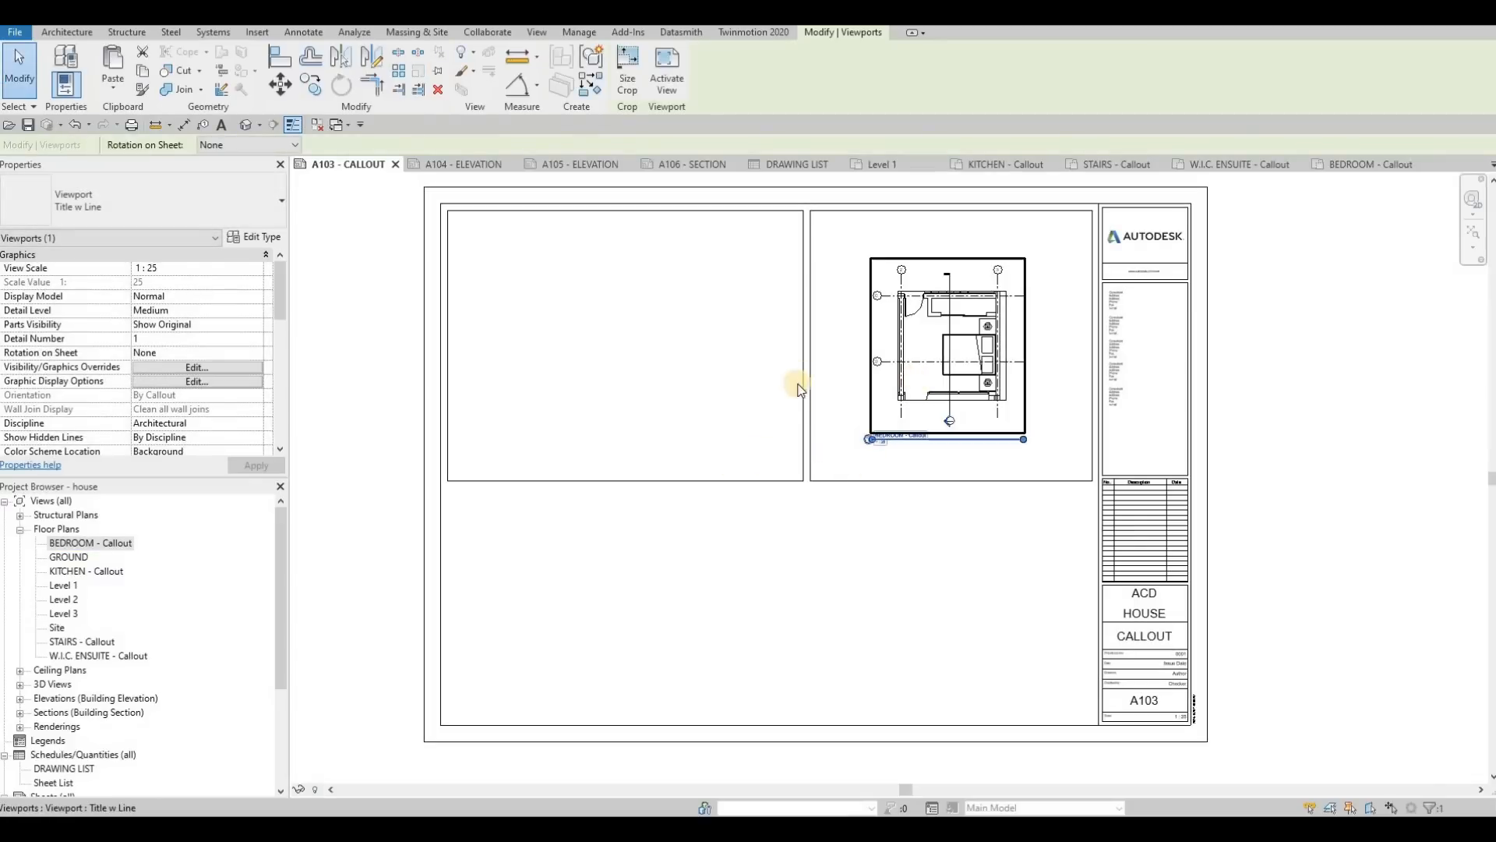
mouse_move(788, 343)
left_mouse_down()
mouse_move(761, 330)
mouse_move(780, 332)
left_mouse_up()
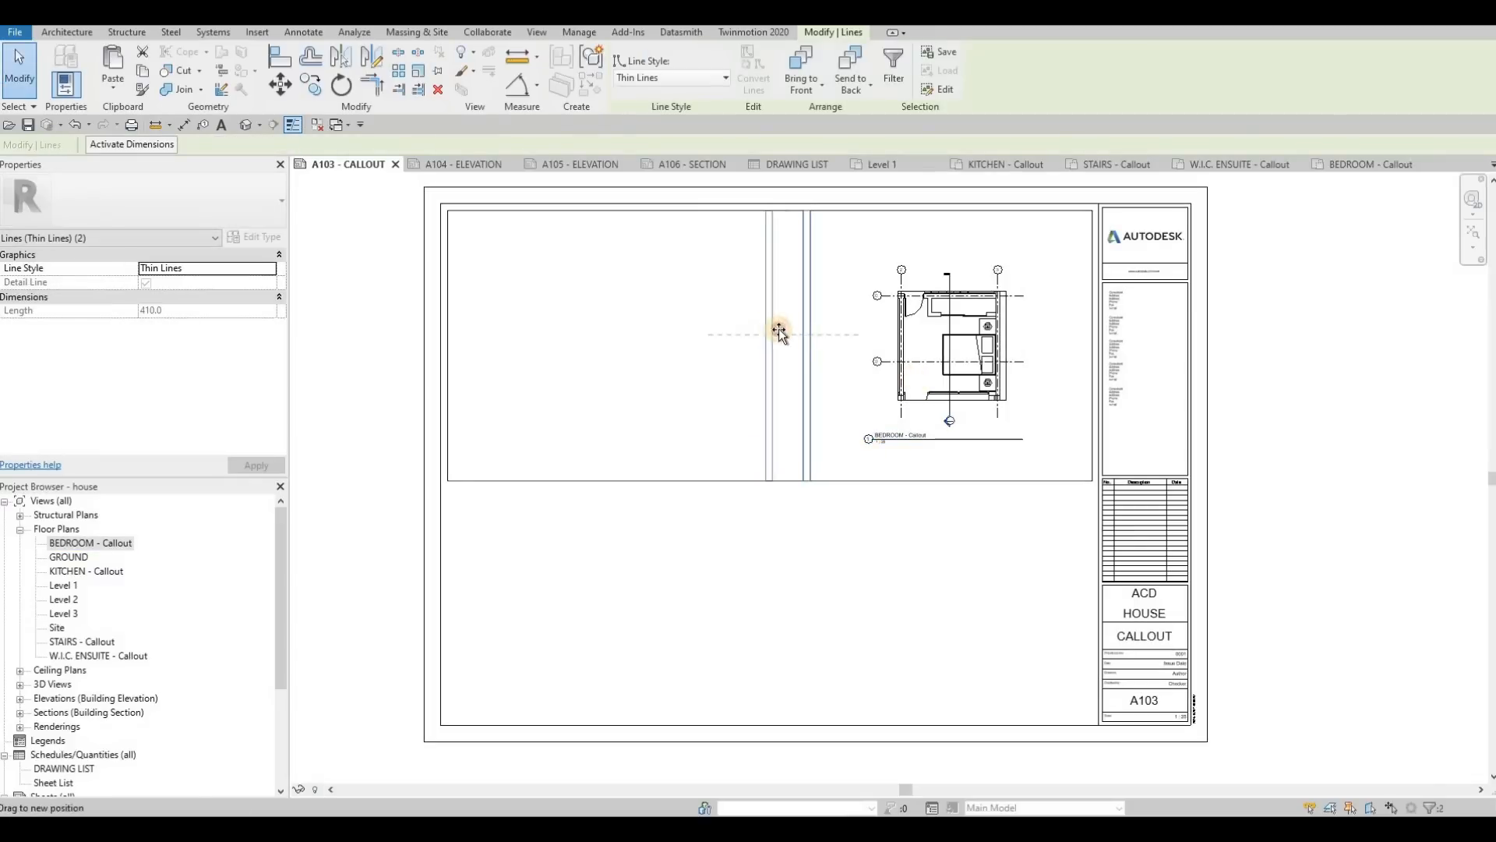
Step: Place the W.I.C. ENSUITE - Callout view in the empty frame beside the bedroom frame
left_click(98, 656)
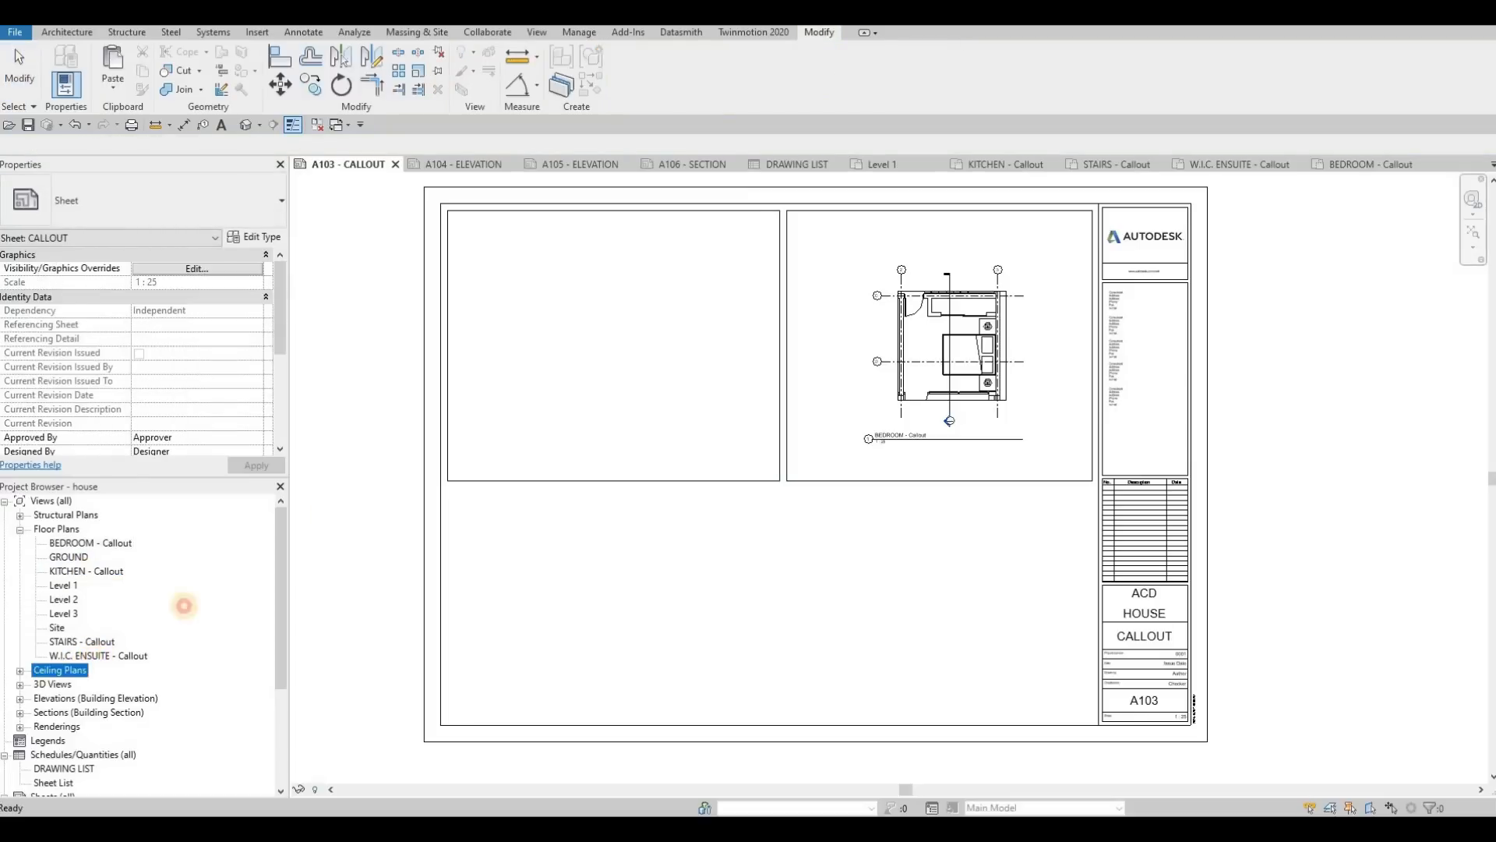
left_click(621, 339)
key("Escape")
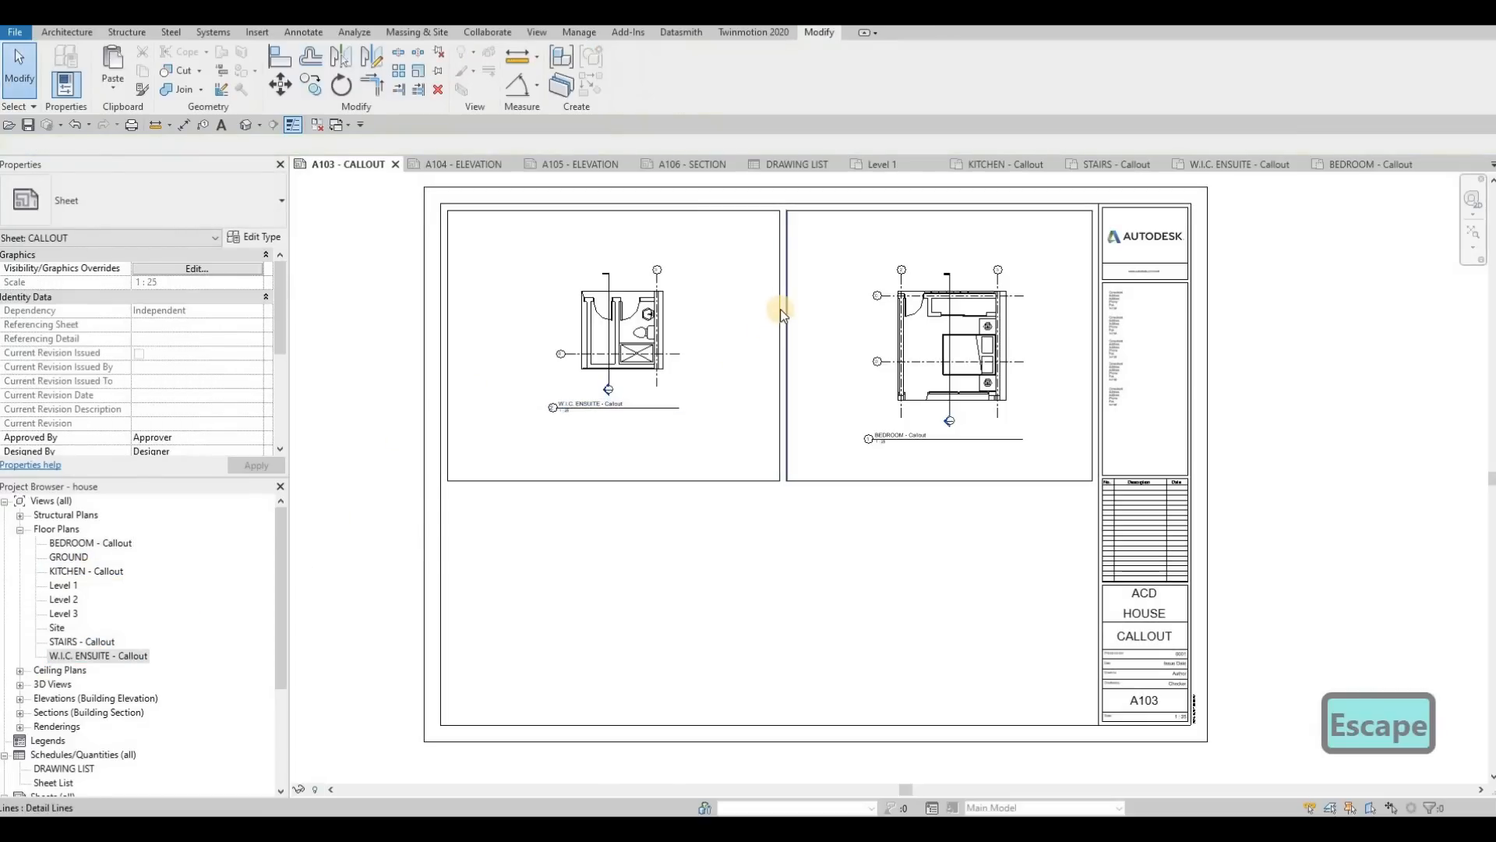
Step: Copy both frames straight down to form a second row, leaving a gap beneath the originals
key("Tab")
left_click(787, 309)
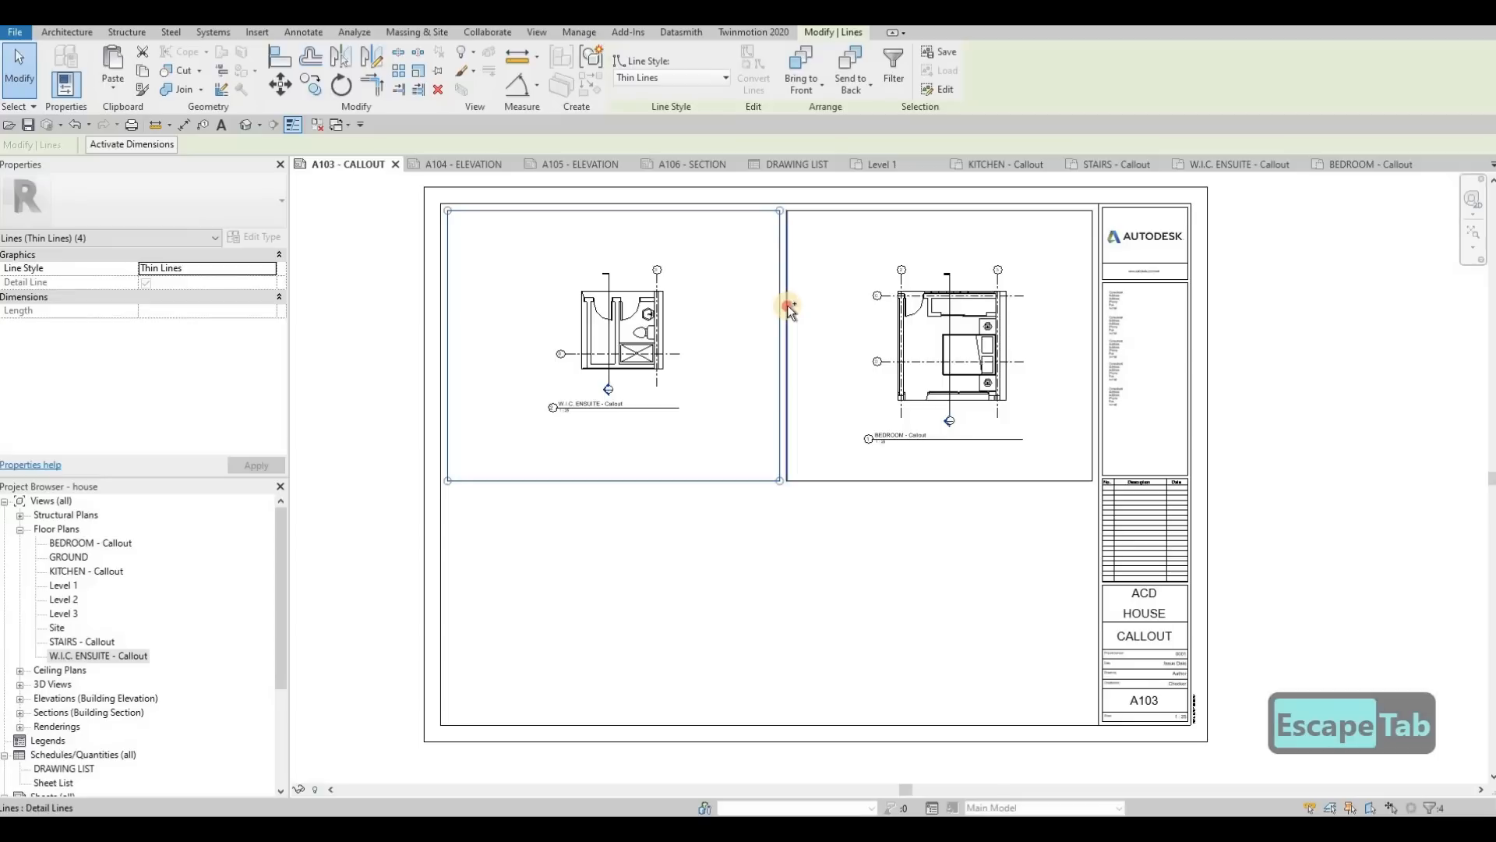
key("Tab")
key("c")
key("o")
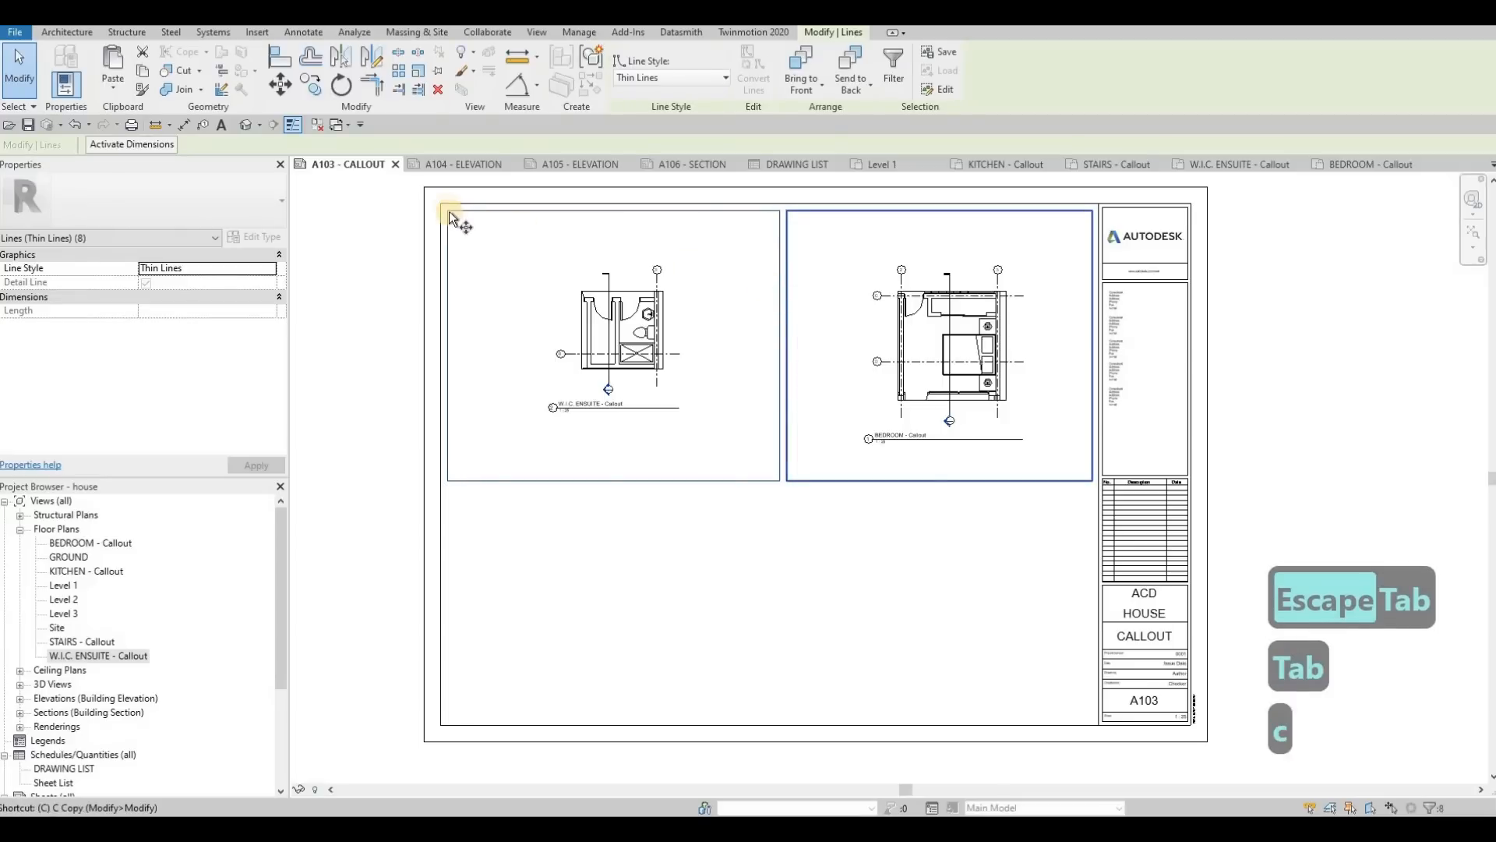
left_click(443, 492)
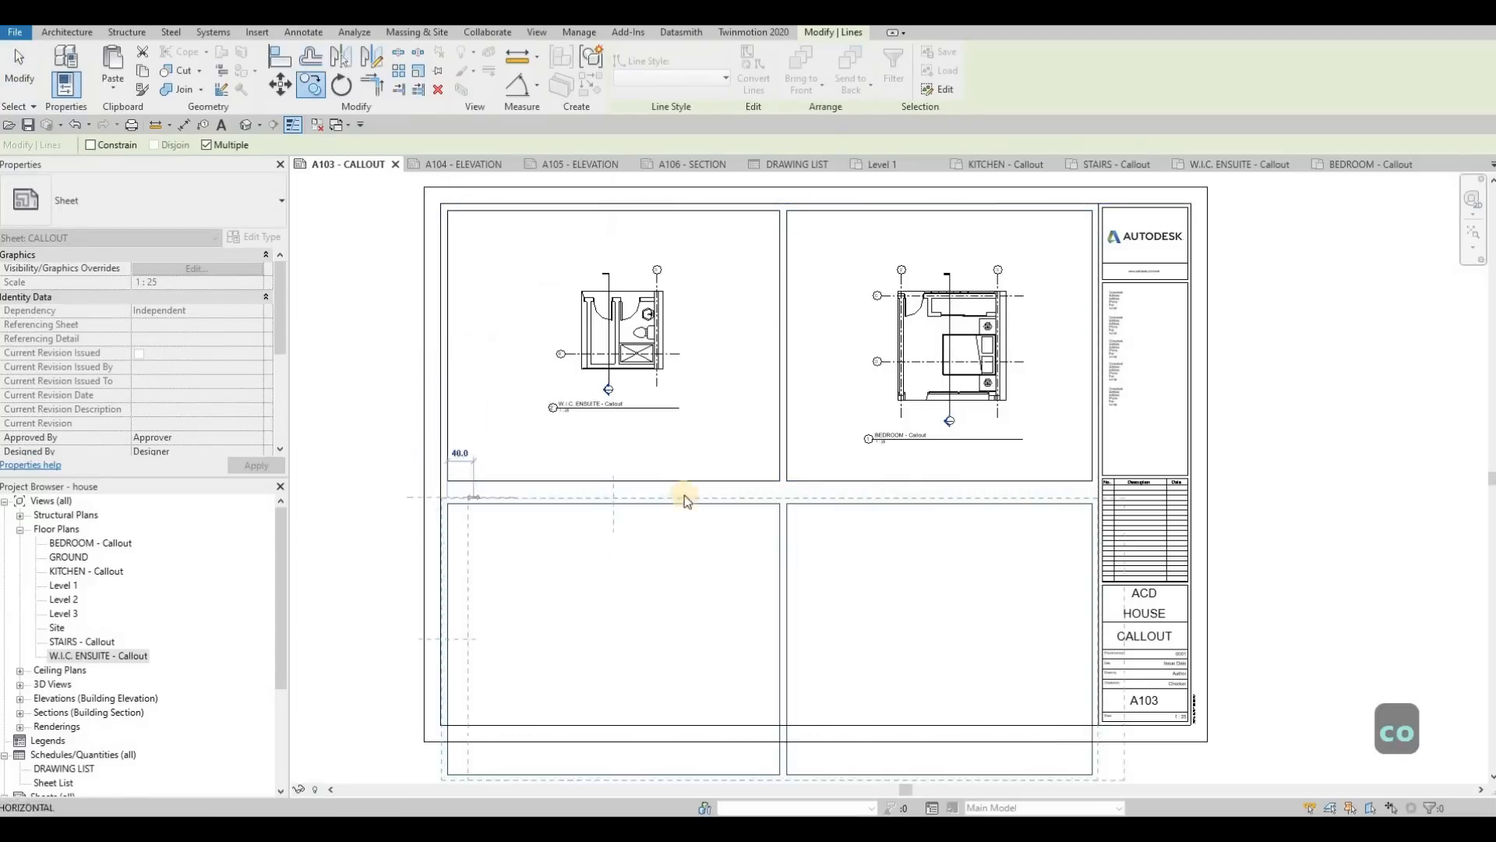
key("Escape")
middle_click_drag(668, 684, 676, 480)
scroll(676, 480, "down", 1)
key("Escape")
key("Escape")
Step: Raise the lower edges of both copied frames to the same level, inside the sheet border
left_click(839, 548, "ctrl")
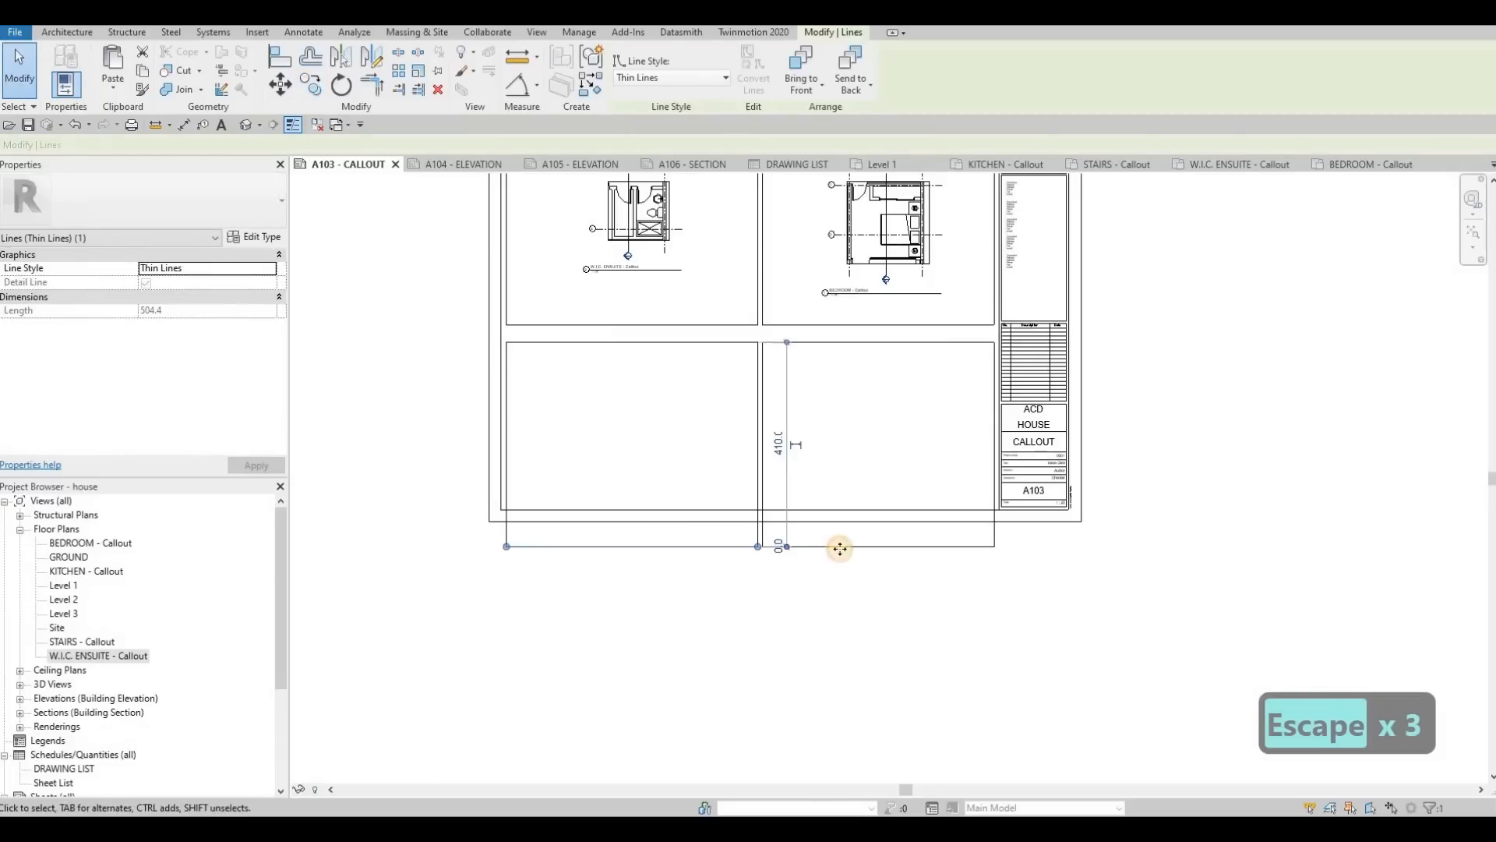
left_click_drag(839, 547, 856, 493)
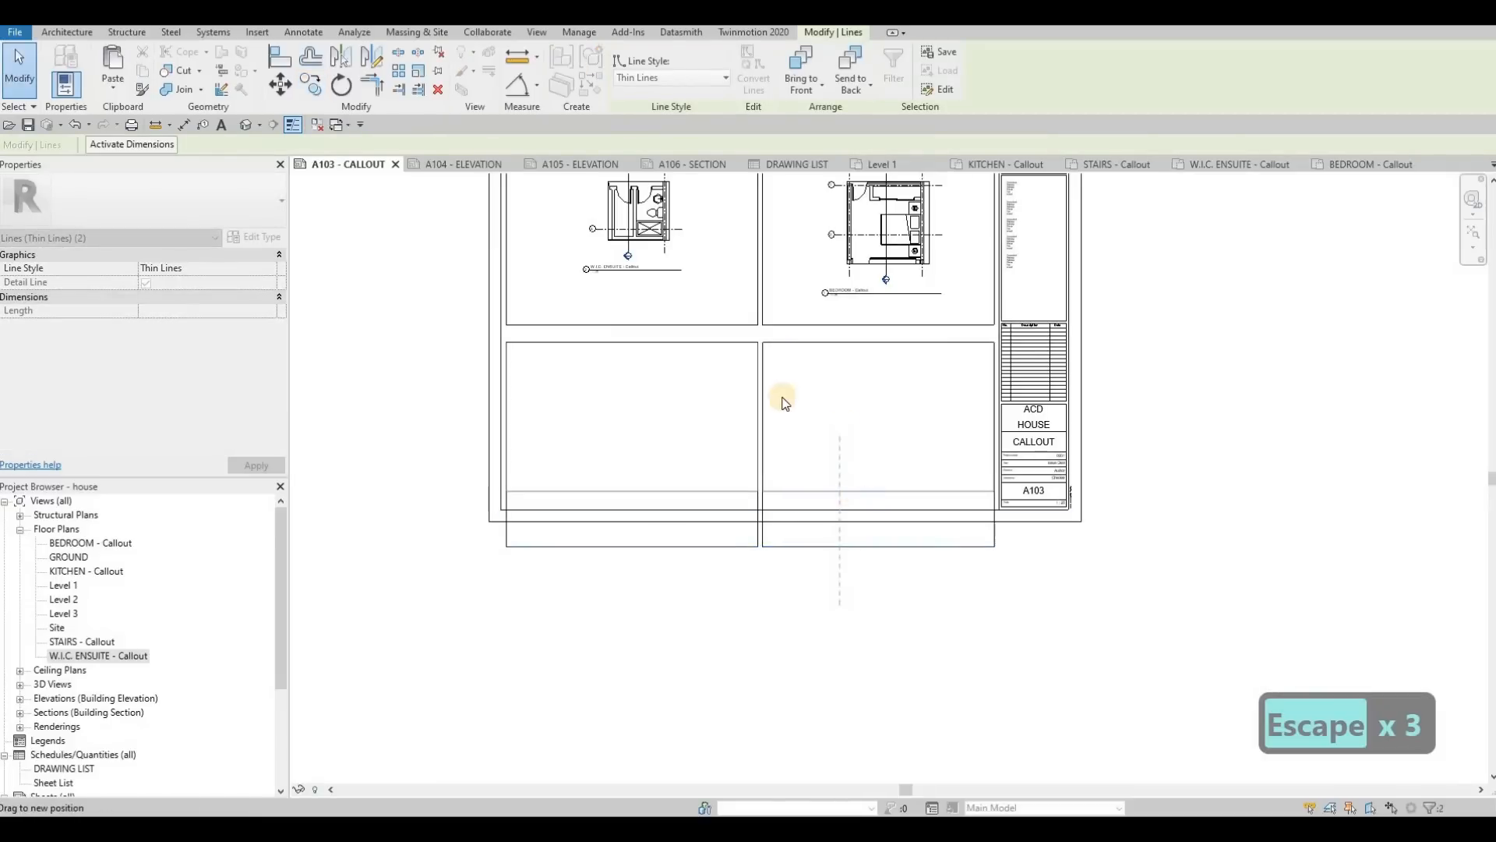
key("Escape")
key("Escape")
Step: Nudge the W.I.C. ensuite viewport two increments to the left within its frame
middle_click_drag(660, 259, 731, 358)
key("Escape")
left_click(730, 356)
key("Left")
key("Left")
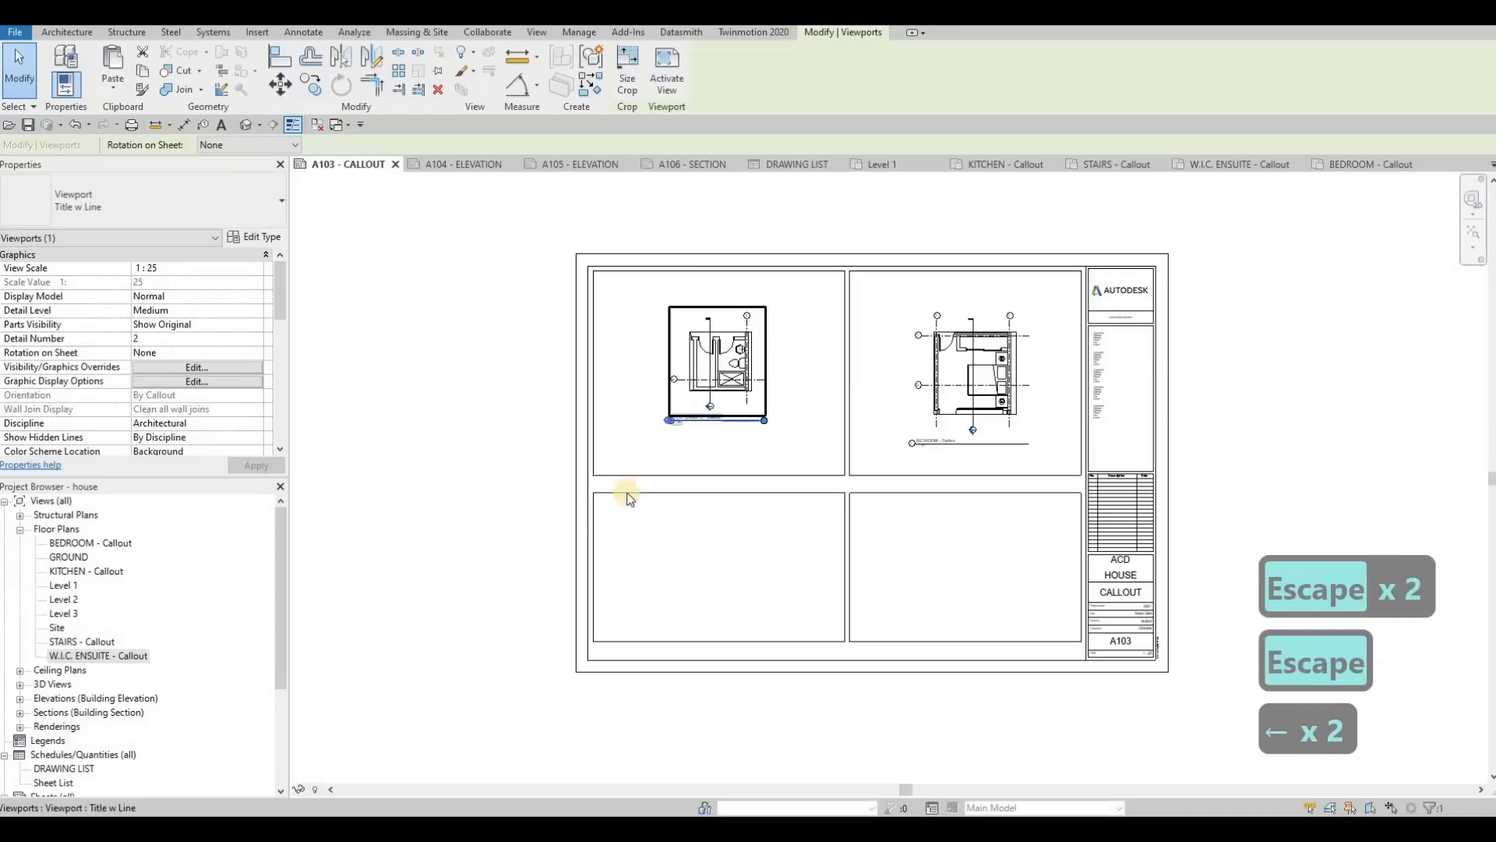
scroll(712, 369, "up", 3)
key("Escape")
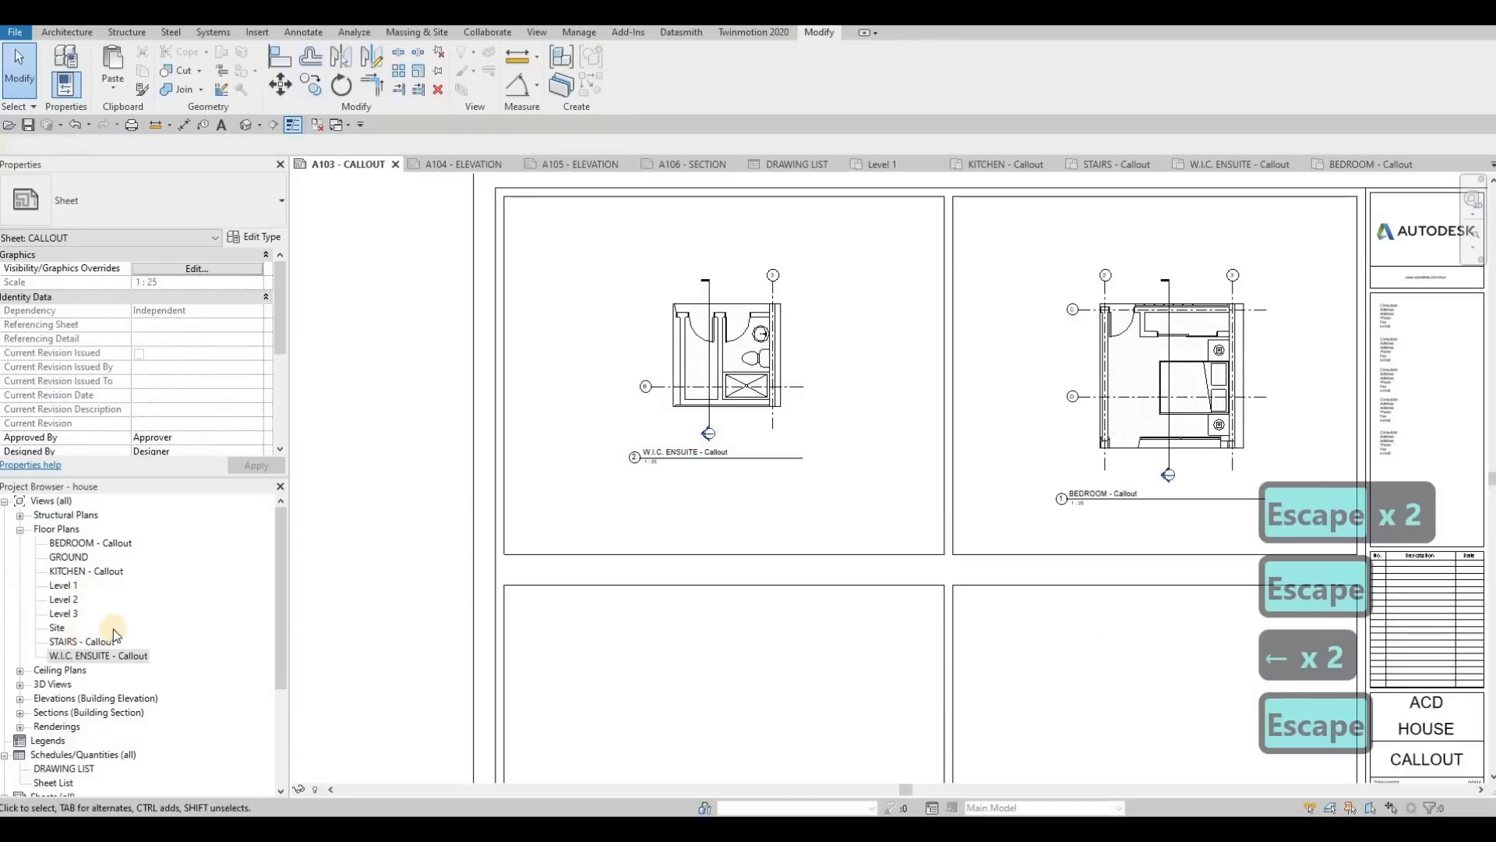
Step: Place the KITCHEN - Callout view in the frame below the bedroom callout
middle_click_drag(548, 537, 530, 487)
scroll(468, 483, "down", 1)
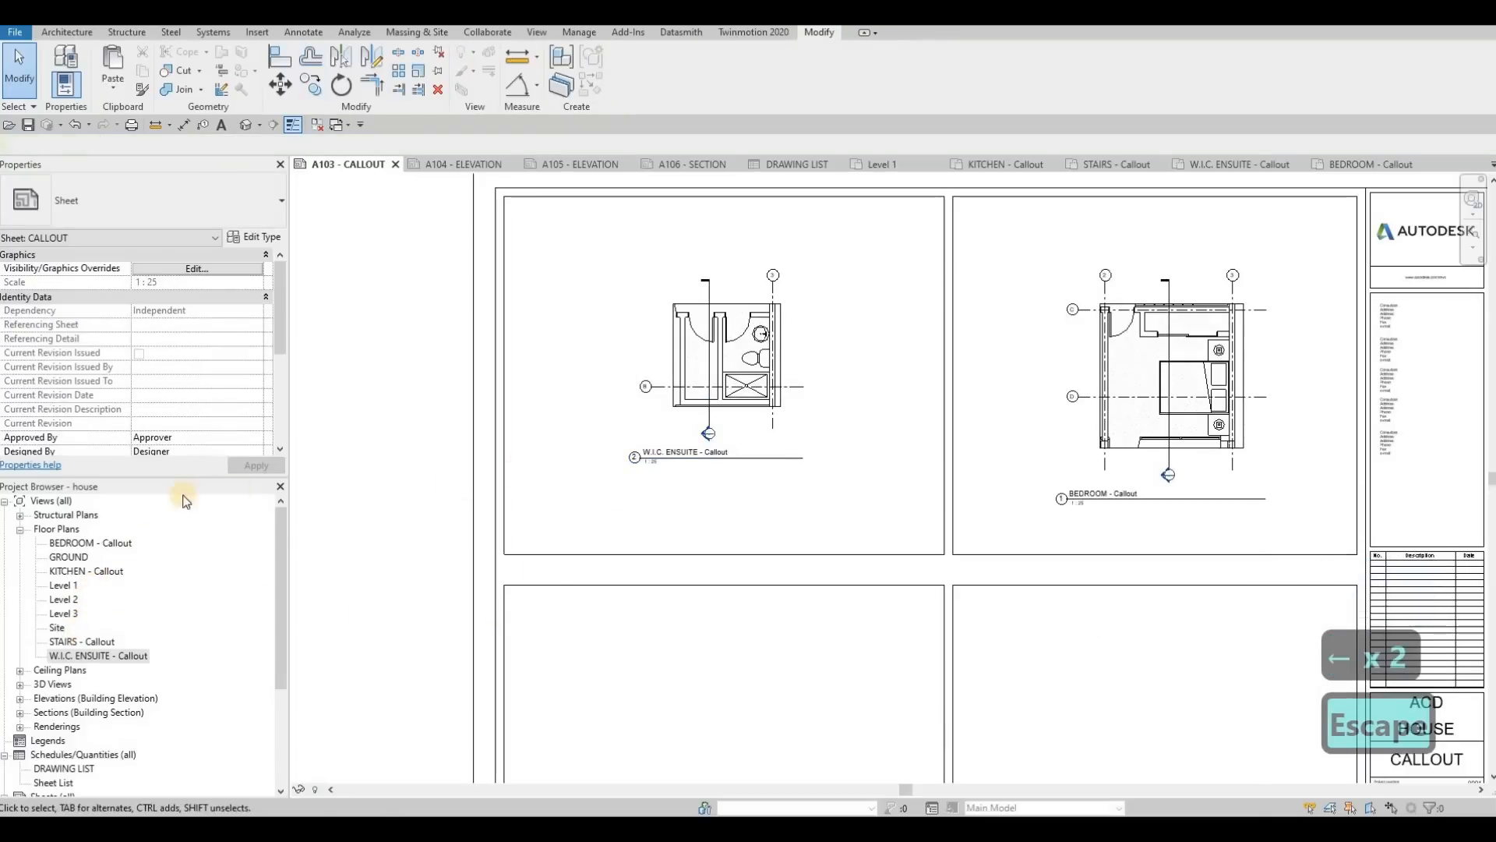
left_click(85, 573)
left_click_drag(959, 559, 983, 560)
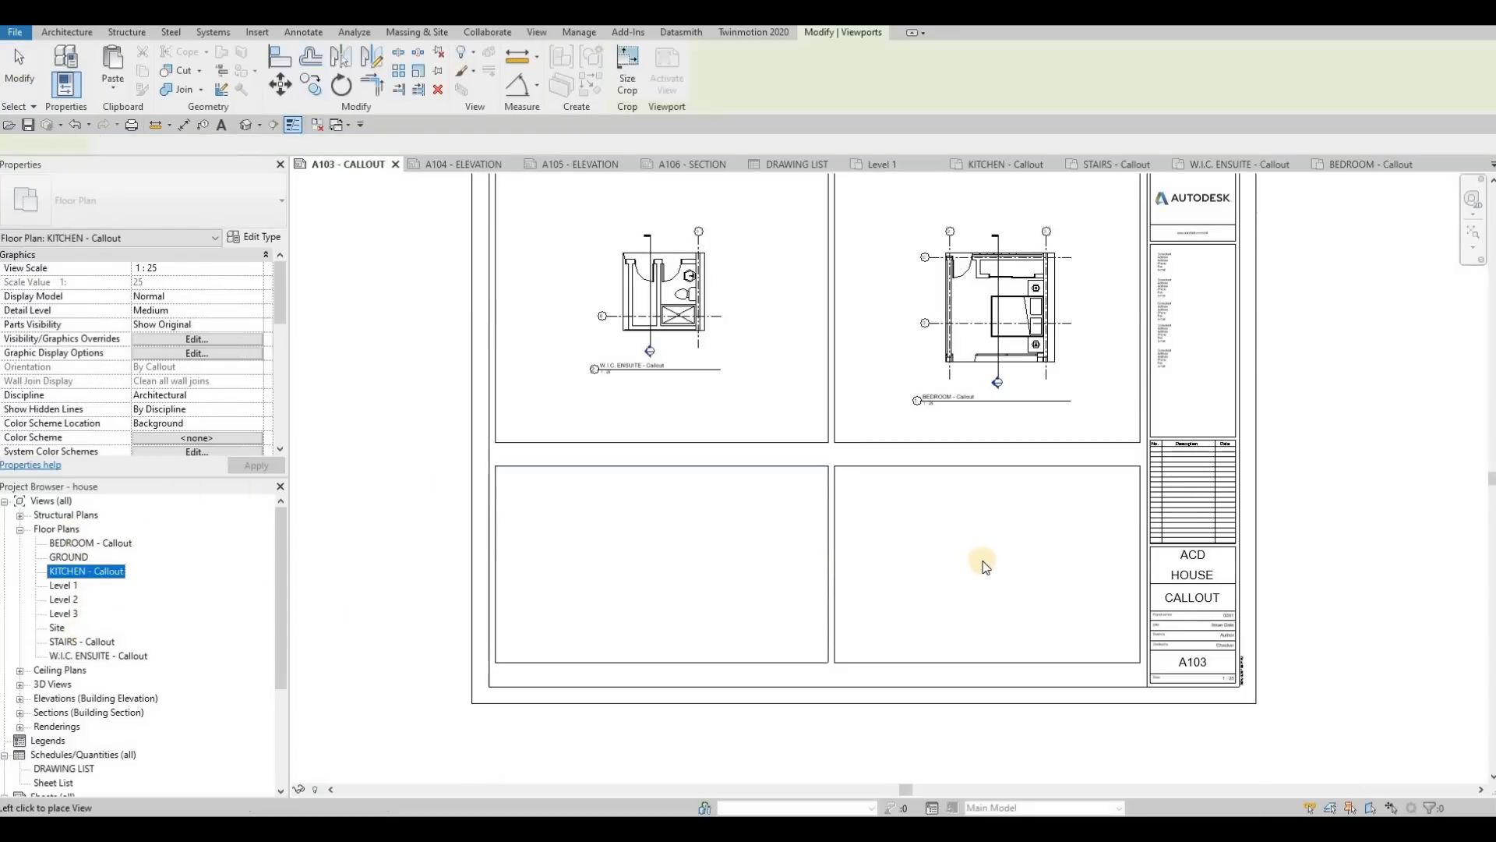
left_click(987, 559)
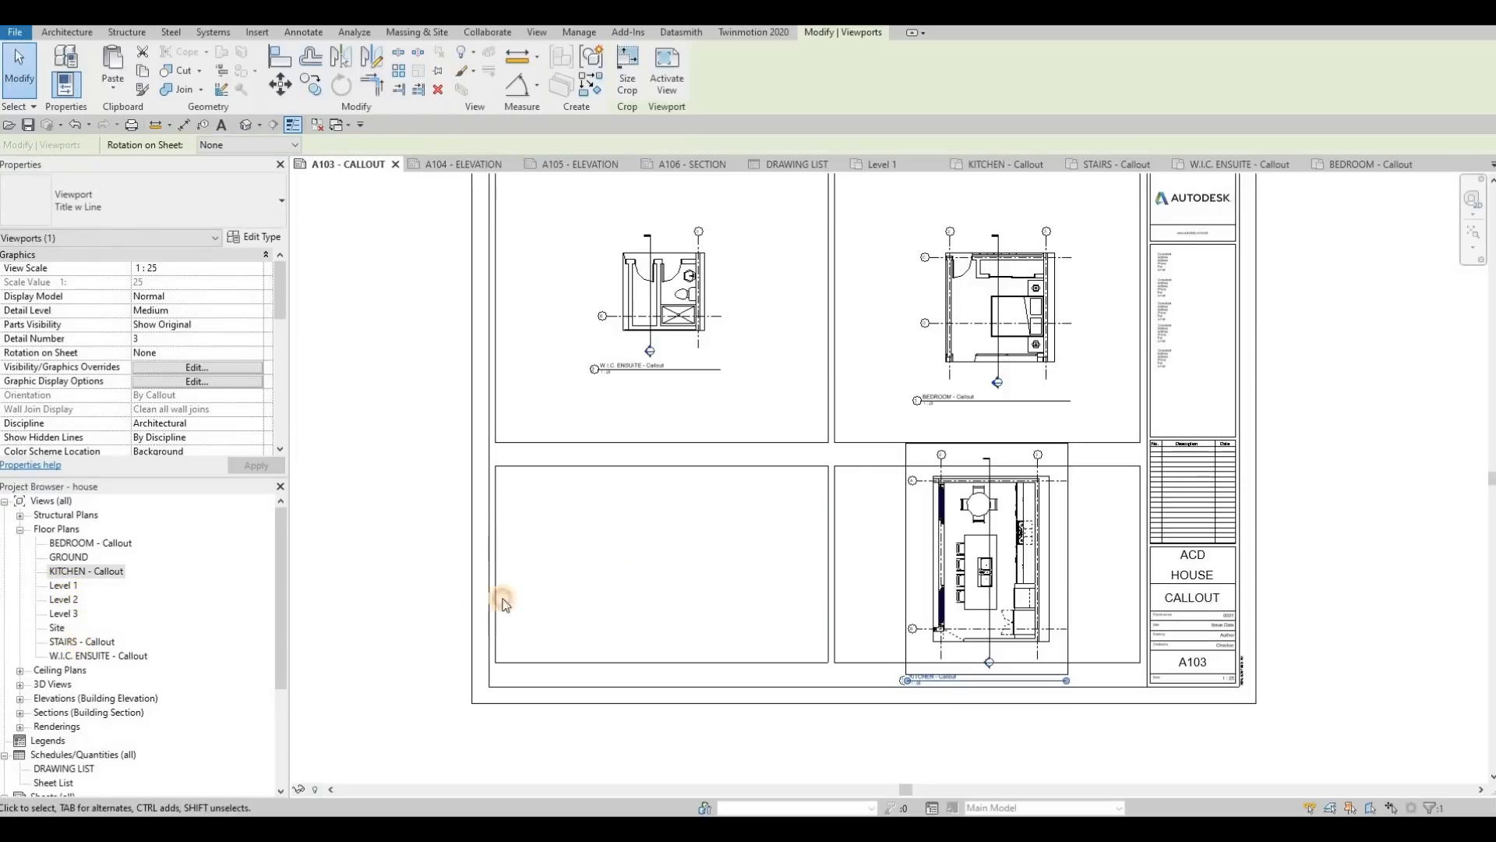
Step: Place the STAIRS - Callout view in the remaining empty frame below the W.I.C. ensuite callout
left_click_drag(503, 601, 650, 572)
left_click(648, 561)
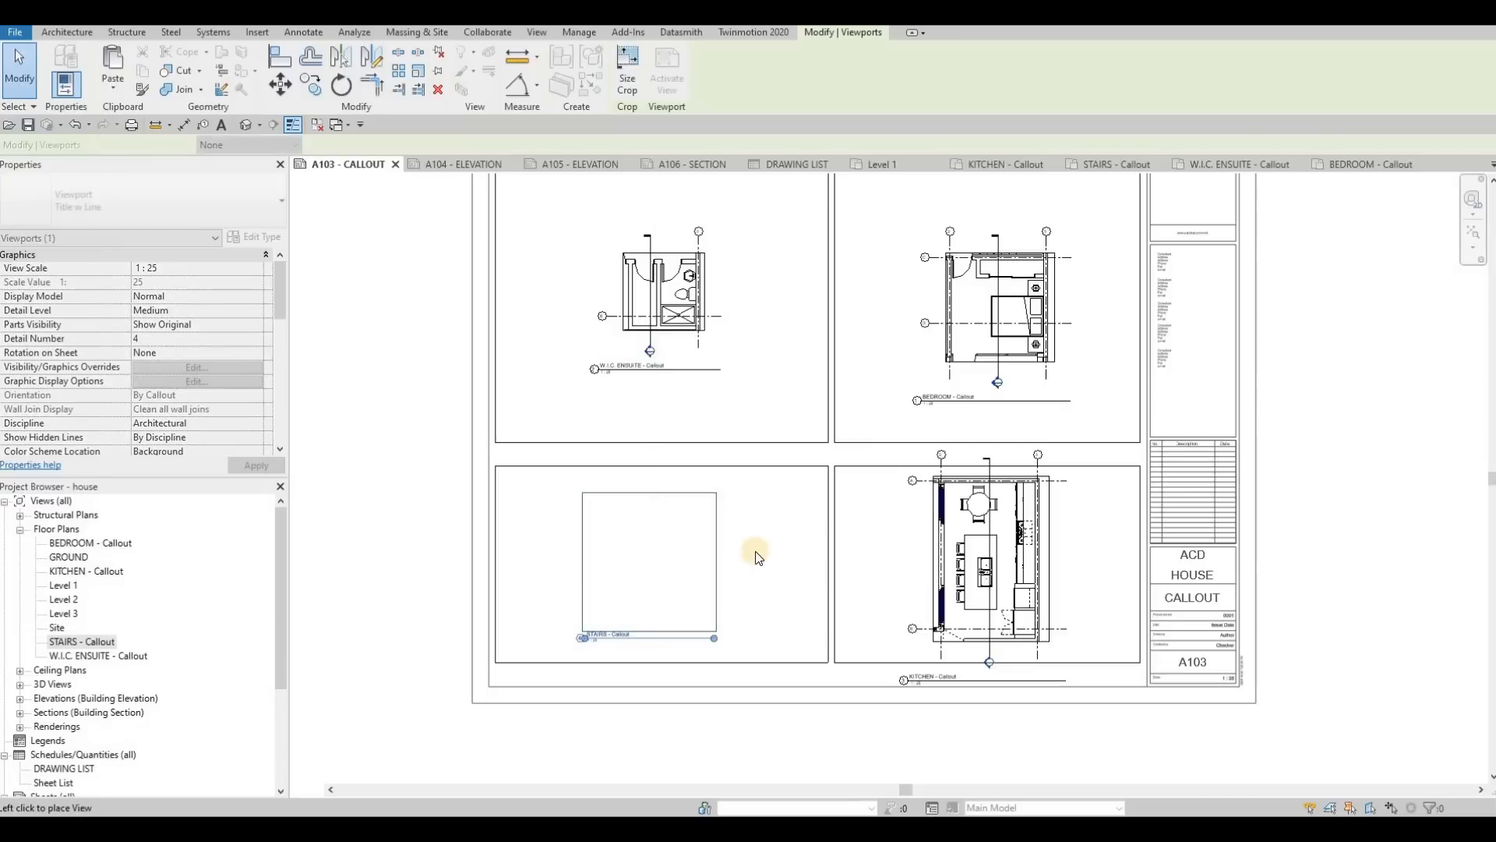
key("Escape")
Step: Move the facing horizontal edges of the two frame rows up together, making the lower frames taller and keeping the gap
middle_click_drag(775, 480, 740, 490)
scroll(739, 490, "down", 1)
key("Escape")
key("Escape")
left_click(838, 477)
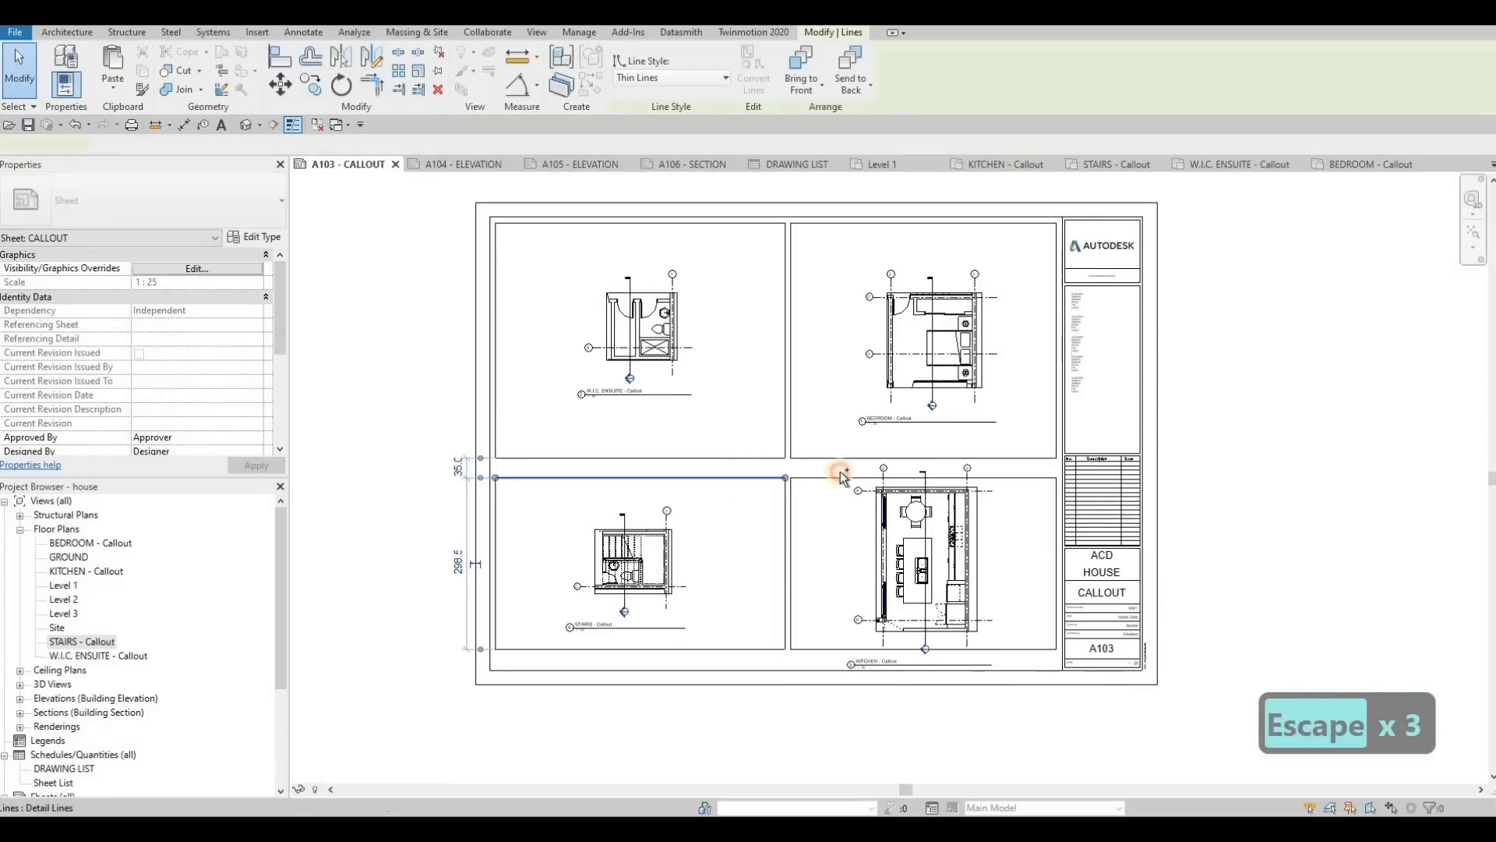
left_click(845, 458, "ctrl")
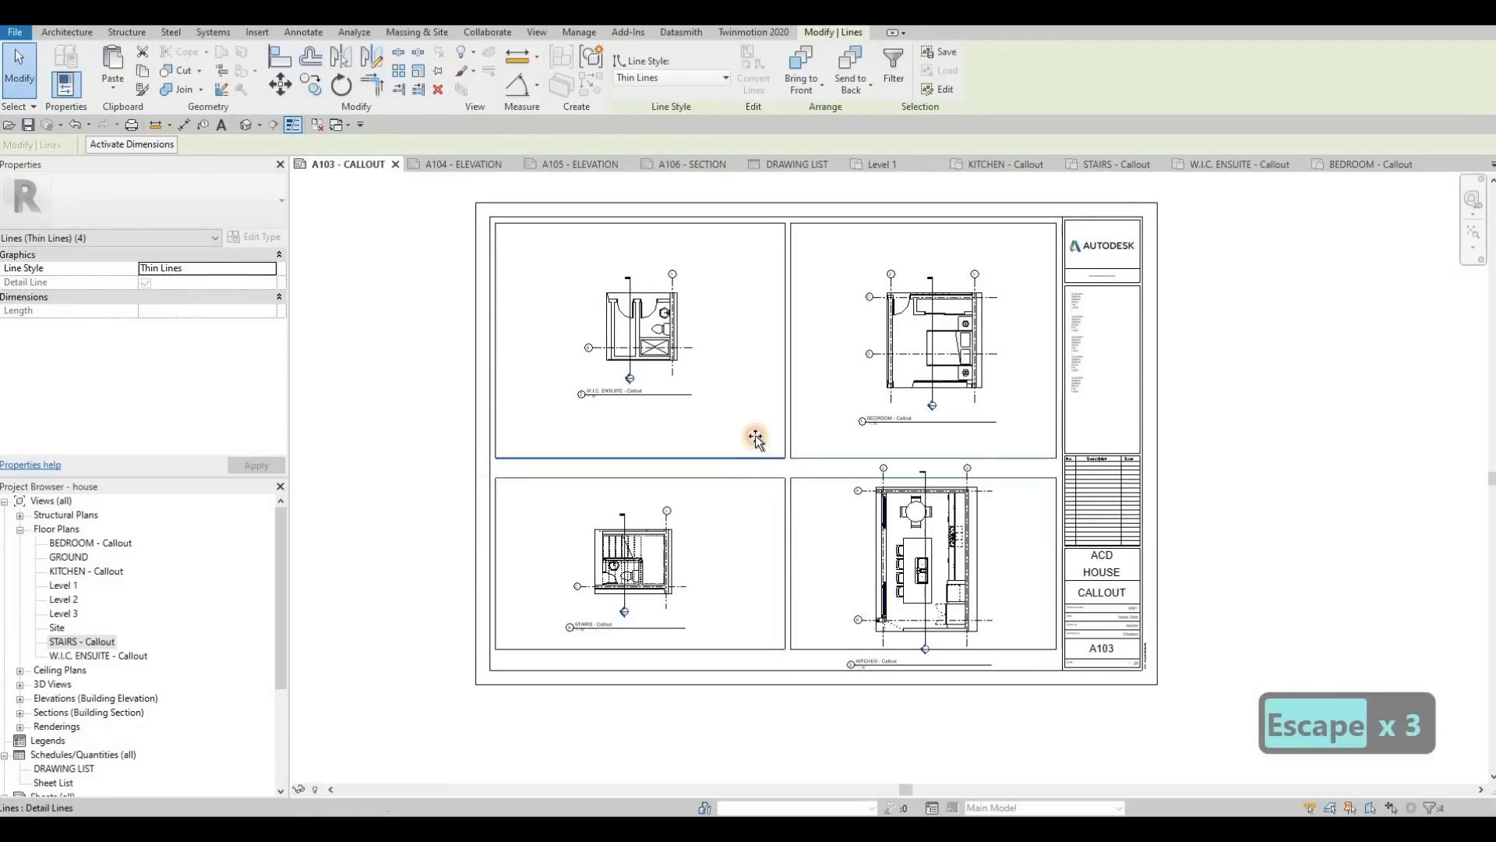
left_click_drag(756, 438, 887, 366)
key("Escape")
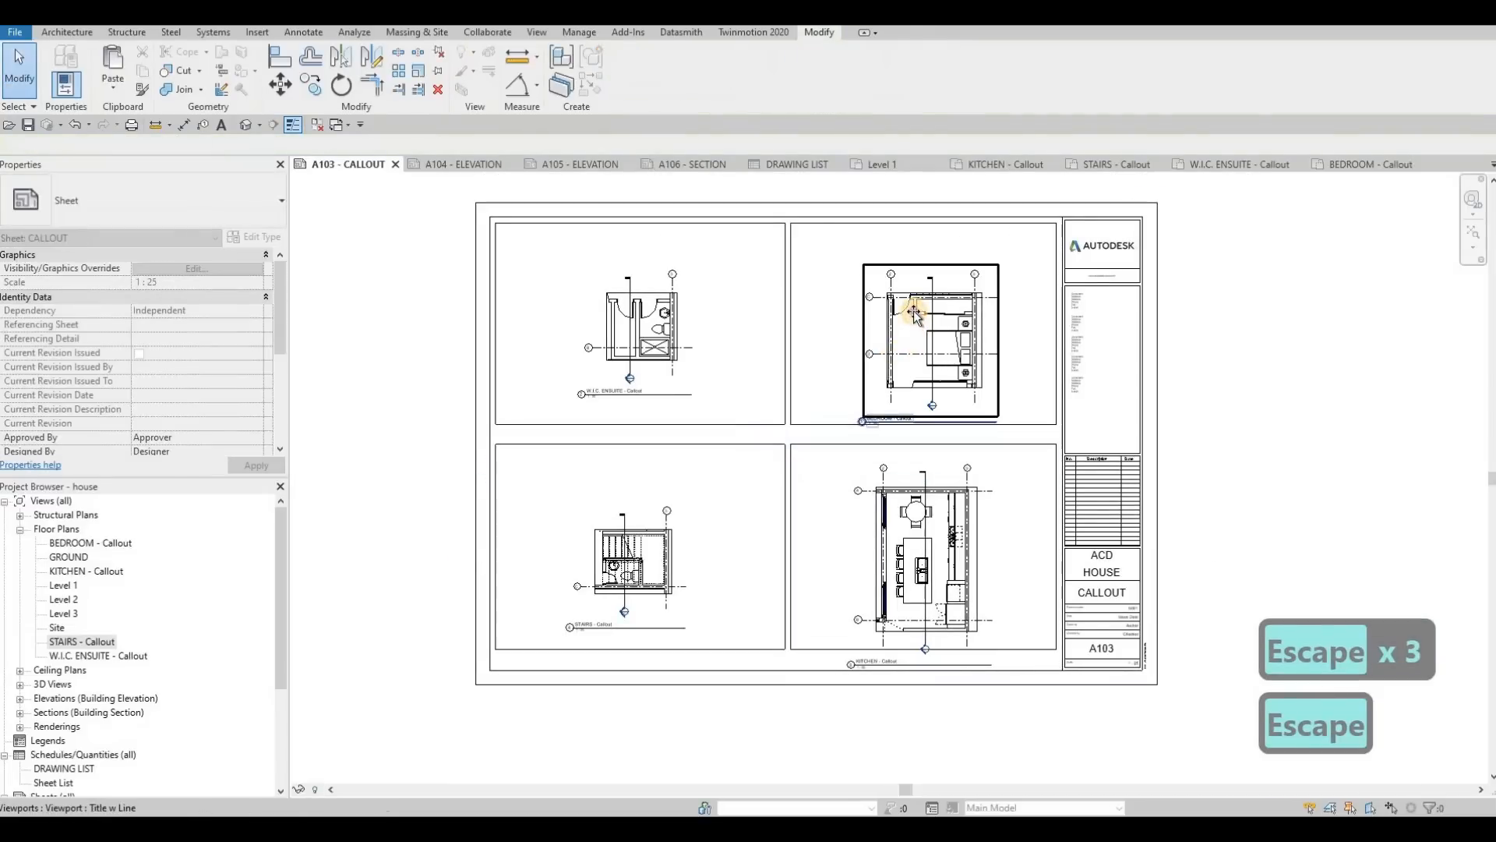
Step: Move the BEDROOM viewport up within its frame, clear of the lower edge, and shift the KITCHEN viewport up slightly
left_click_drag(912, 314, 887, 378)
key("Escape")
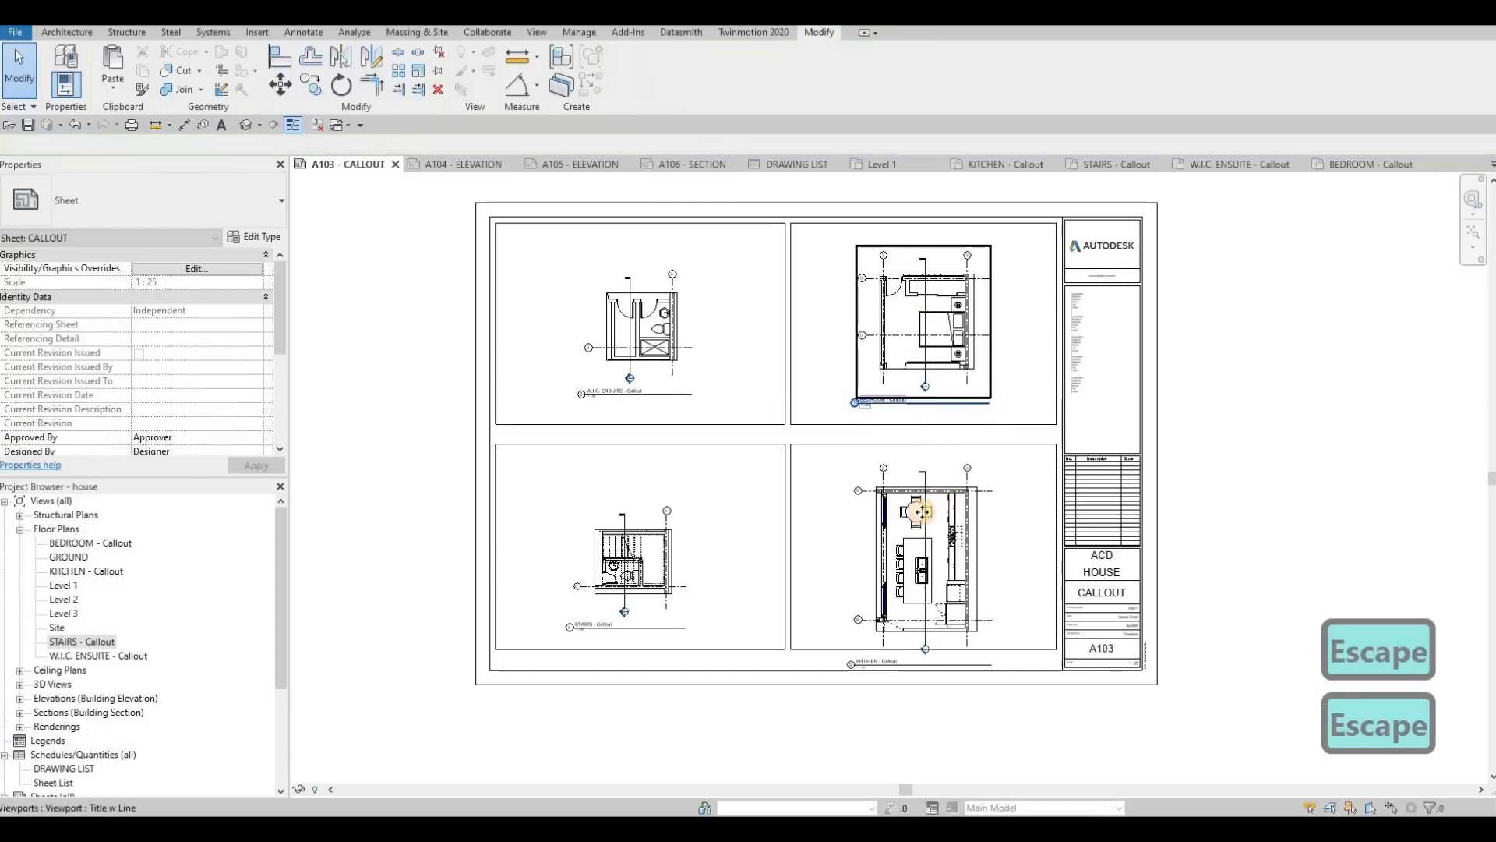
left_click_drag(921, 497, 920, 487)
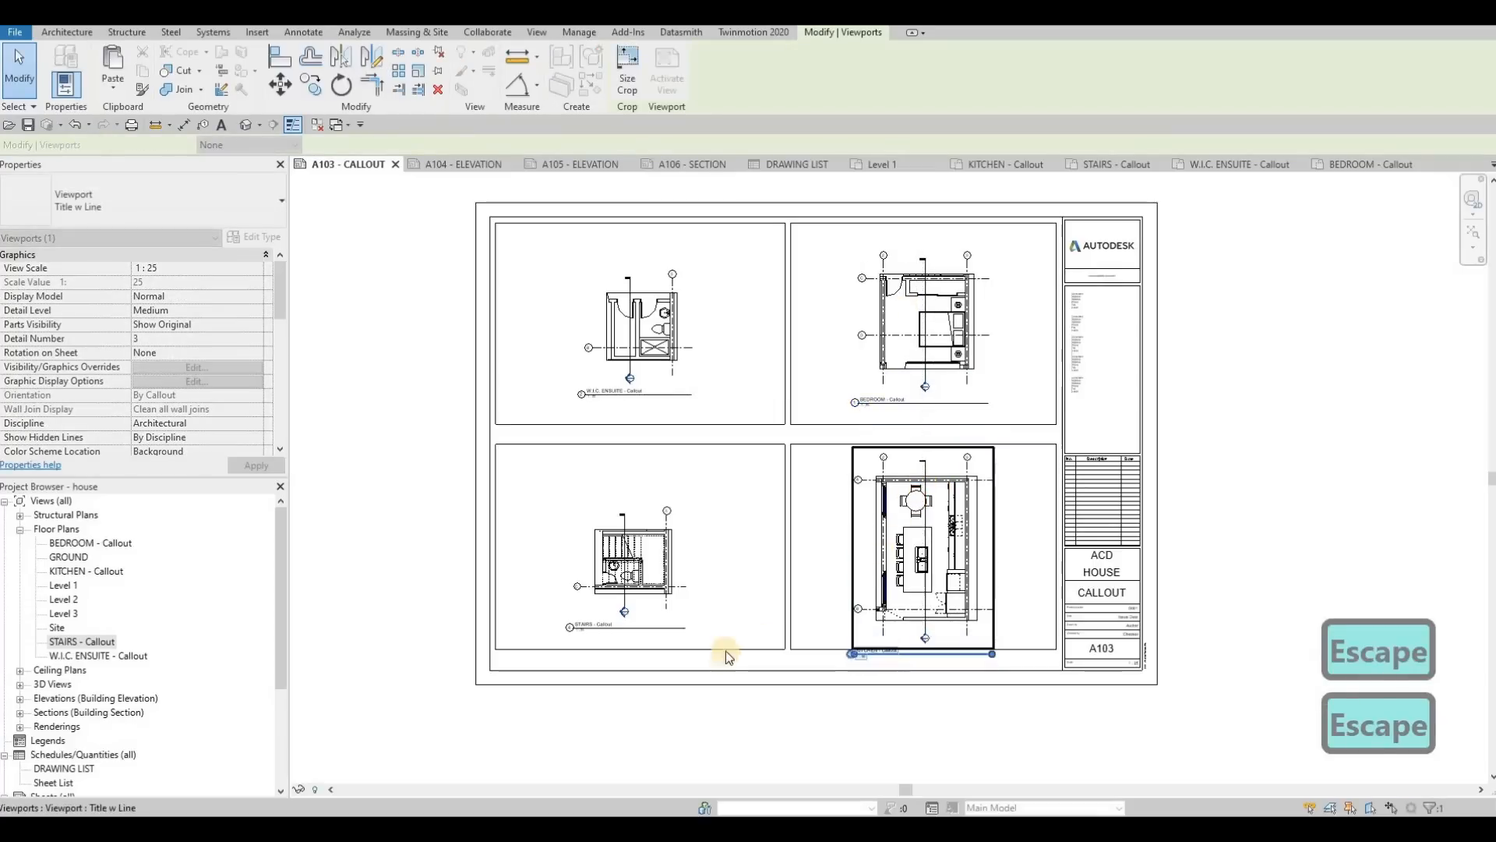
key("Escape")
key("Escape")
middle_click_drag(845, 389, 887, 341)
Step: Move the BEDROOM - Callout view title just below its frame's lower left corner and shorten the title line to the text
key("Escape")
scroll(927, 320, "up", 3)
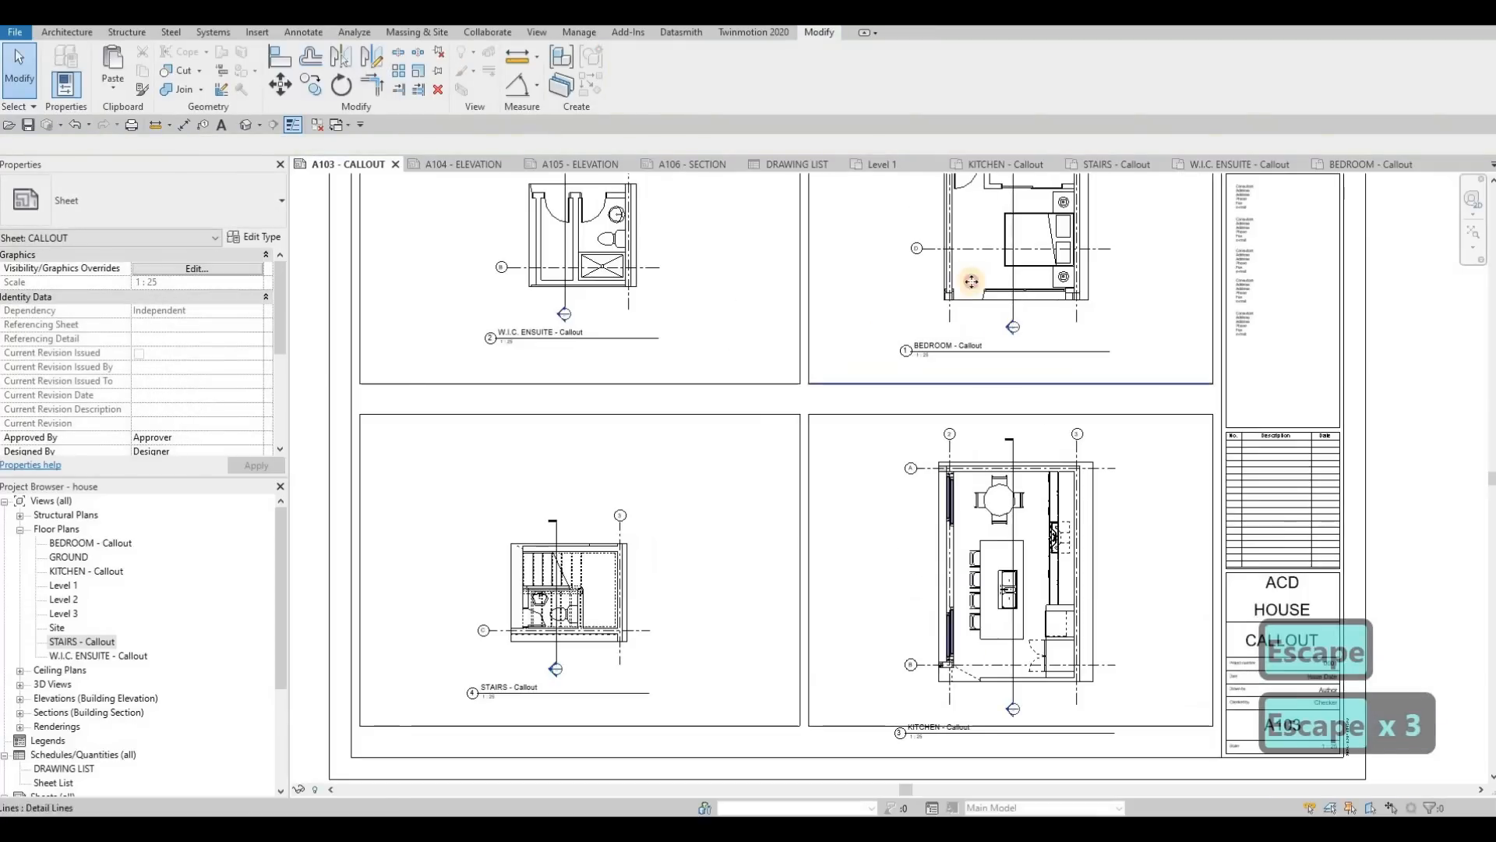
left_click(988, 351)
key("Escape")
key("Escape")
left_click(995, 353)
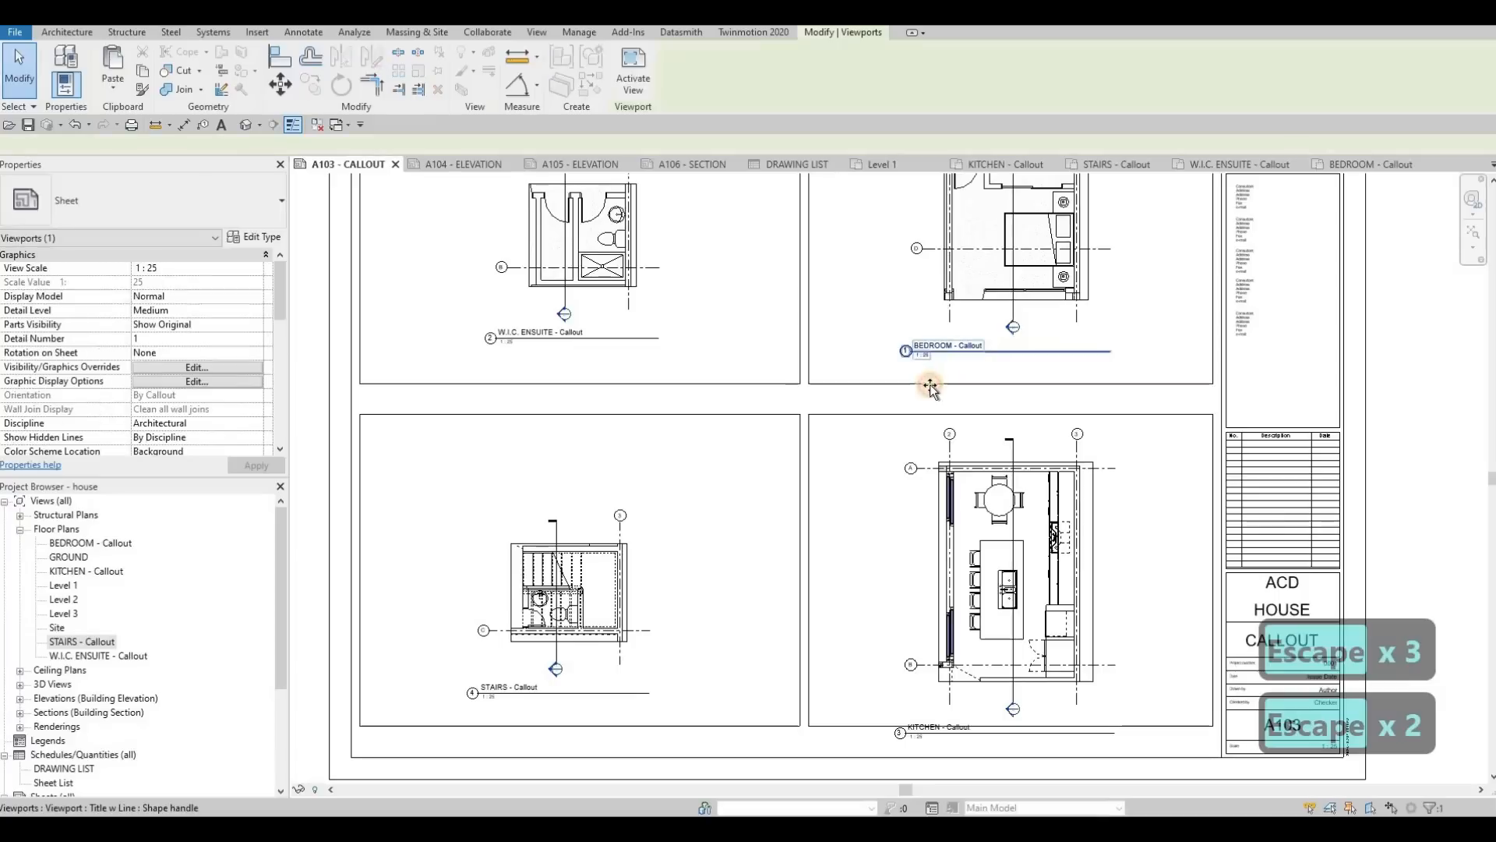
left_click_drag(913, 395, 904, 398)
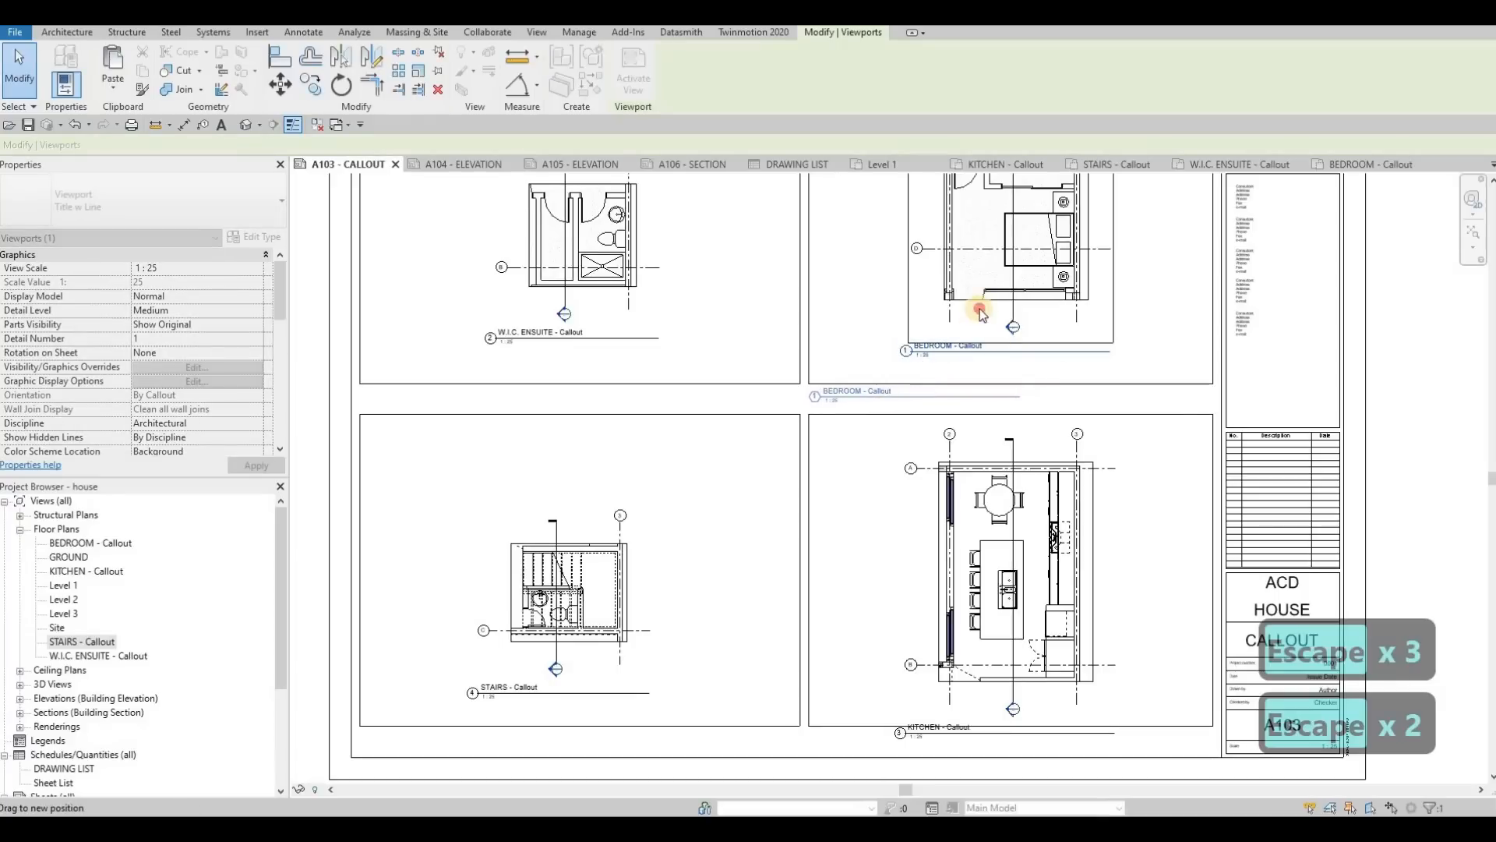
left_click(904, 408)
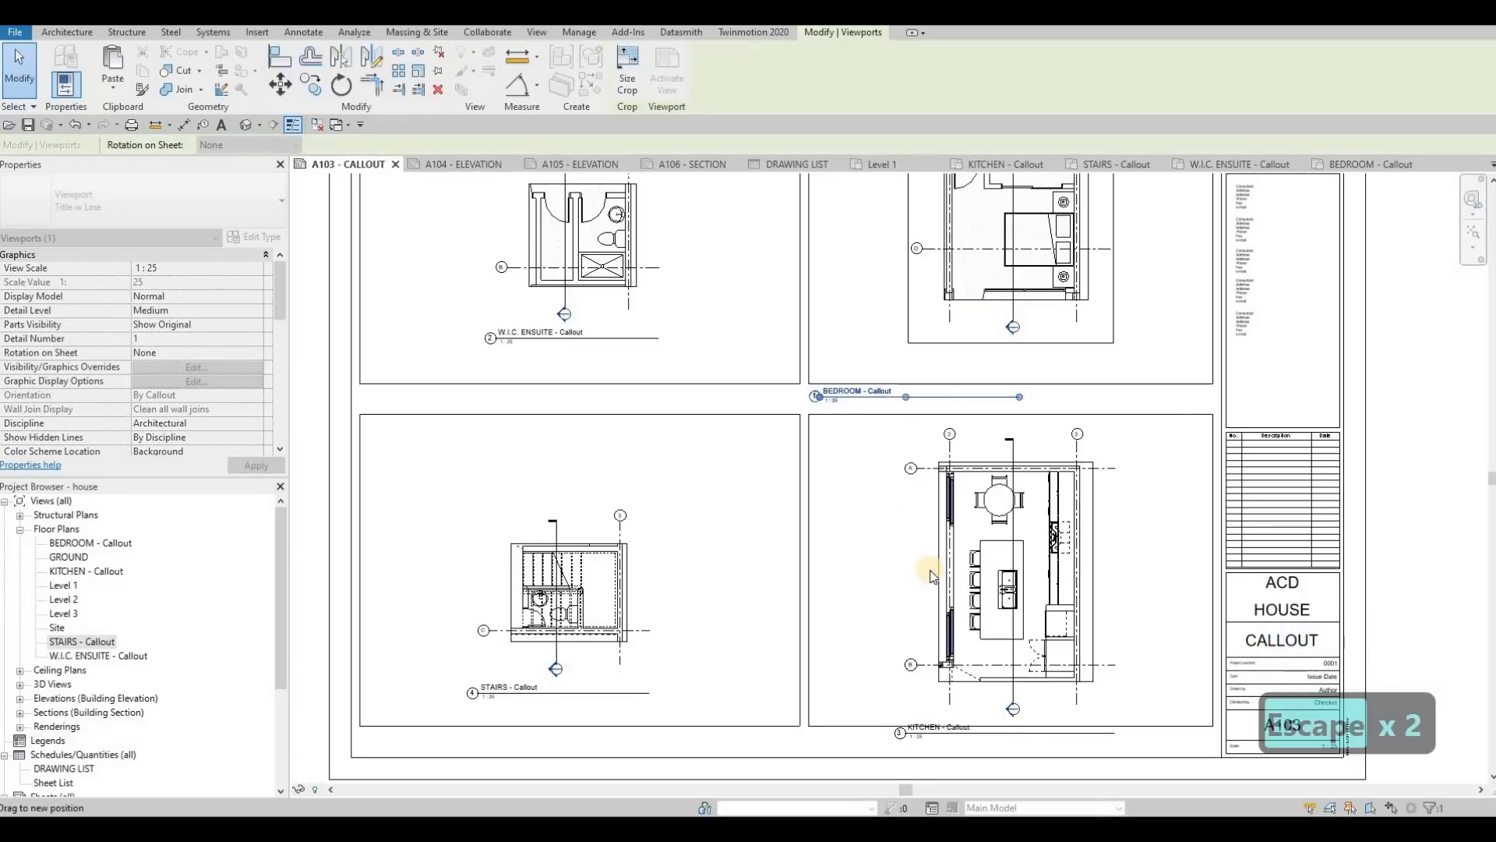
key("Escape")
Step: Move the KITCHEN - Callout view title just below its frame's lower left corner and shorten its title line
middle_click_drag(950, 736, 965, 629)
key("Escape")
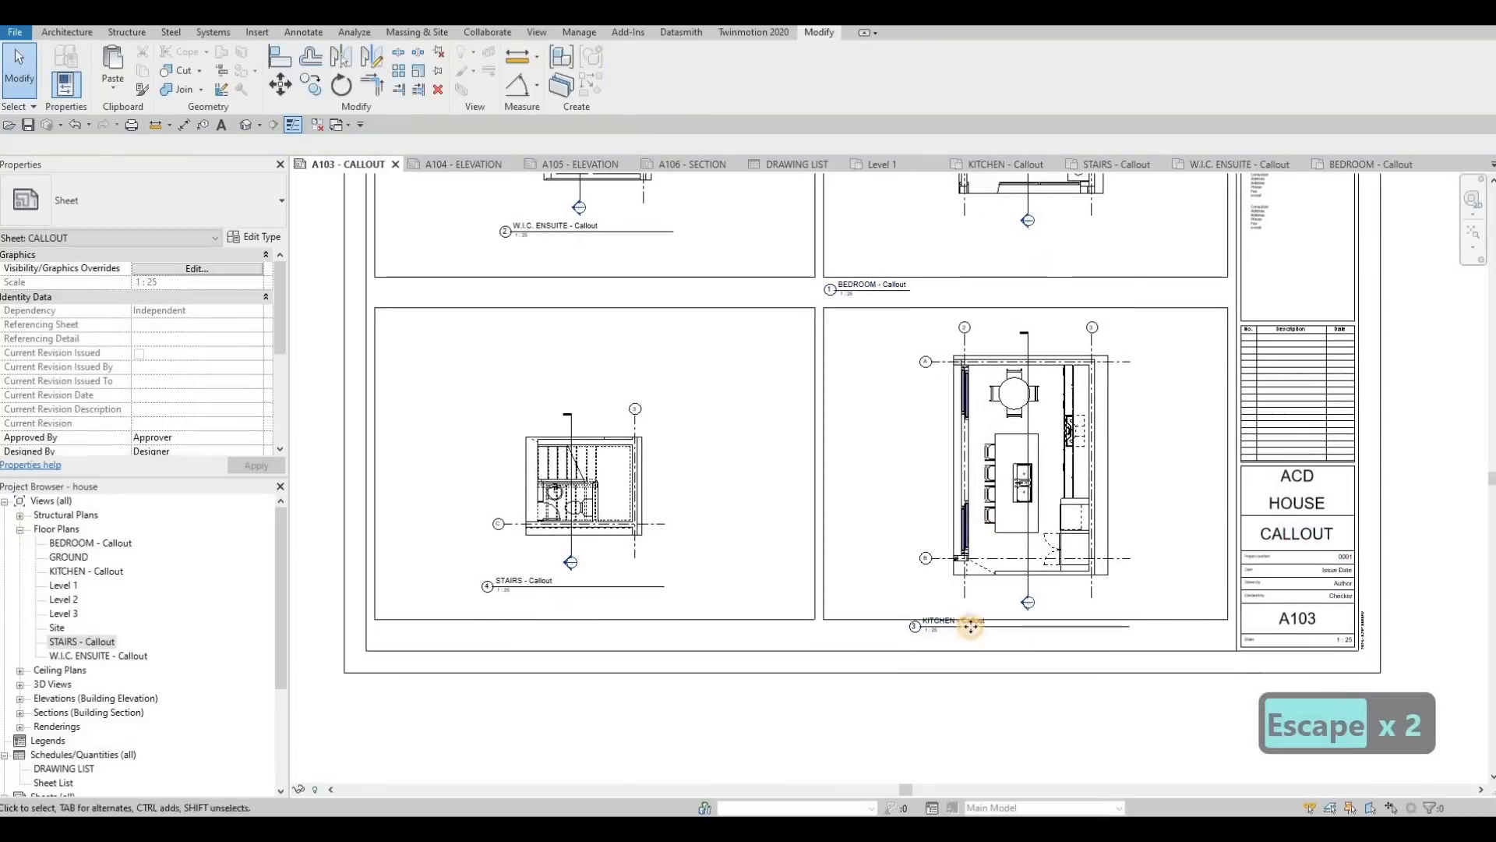
left_click_drag(972, 625, 887, 632)
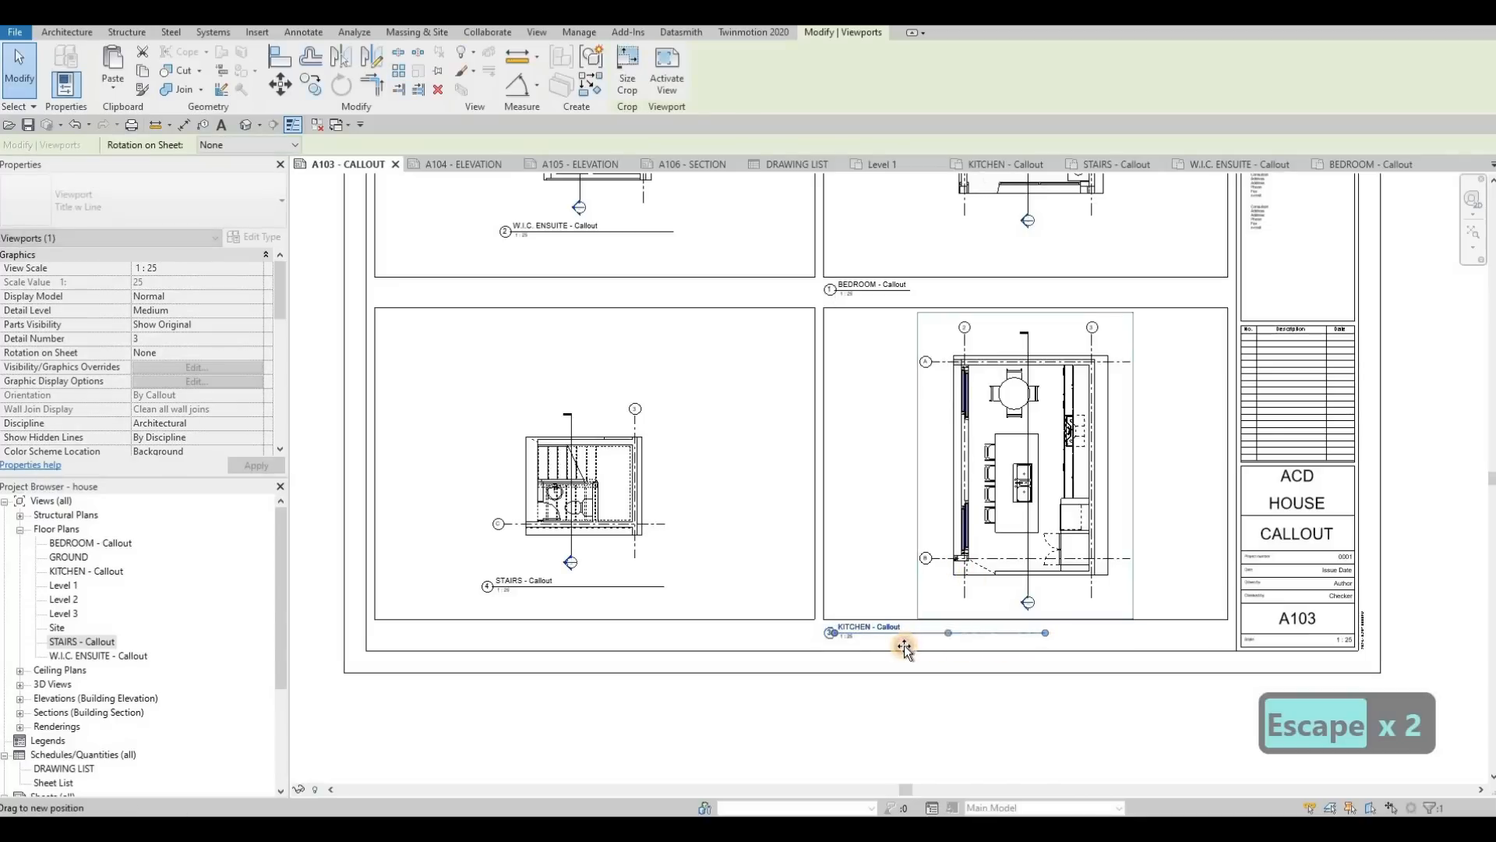
key("Escape")
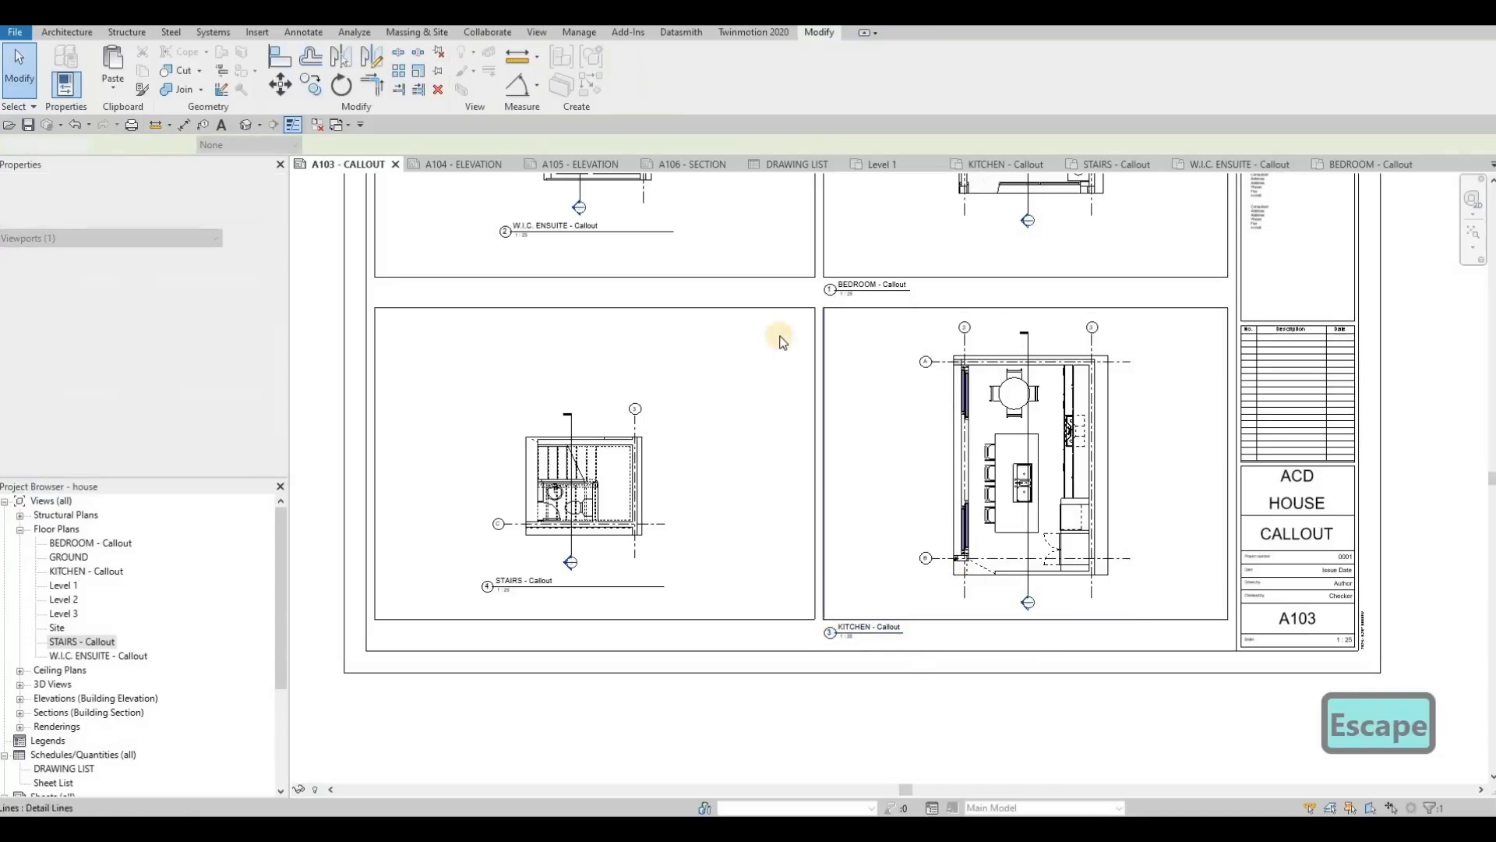
Step: Move the W.I.C. ENSUITE - Callout view title below its frame's lower left corner and shorten its title line
middle_click_drag(554, 234, 737, 255)
left_click(737, 255)
left_click_drag(708, 247, 652, 321)
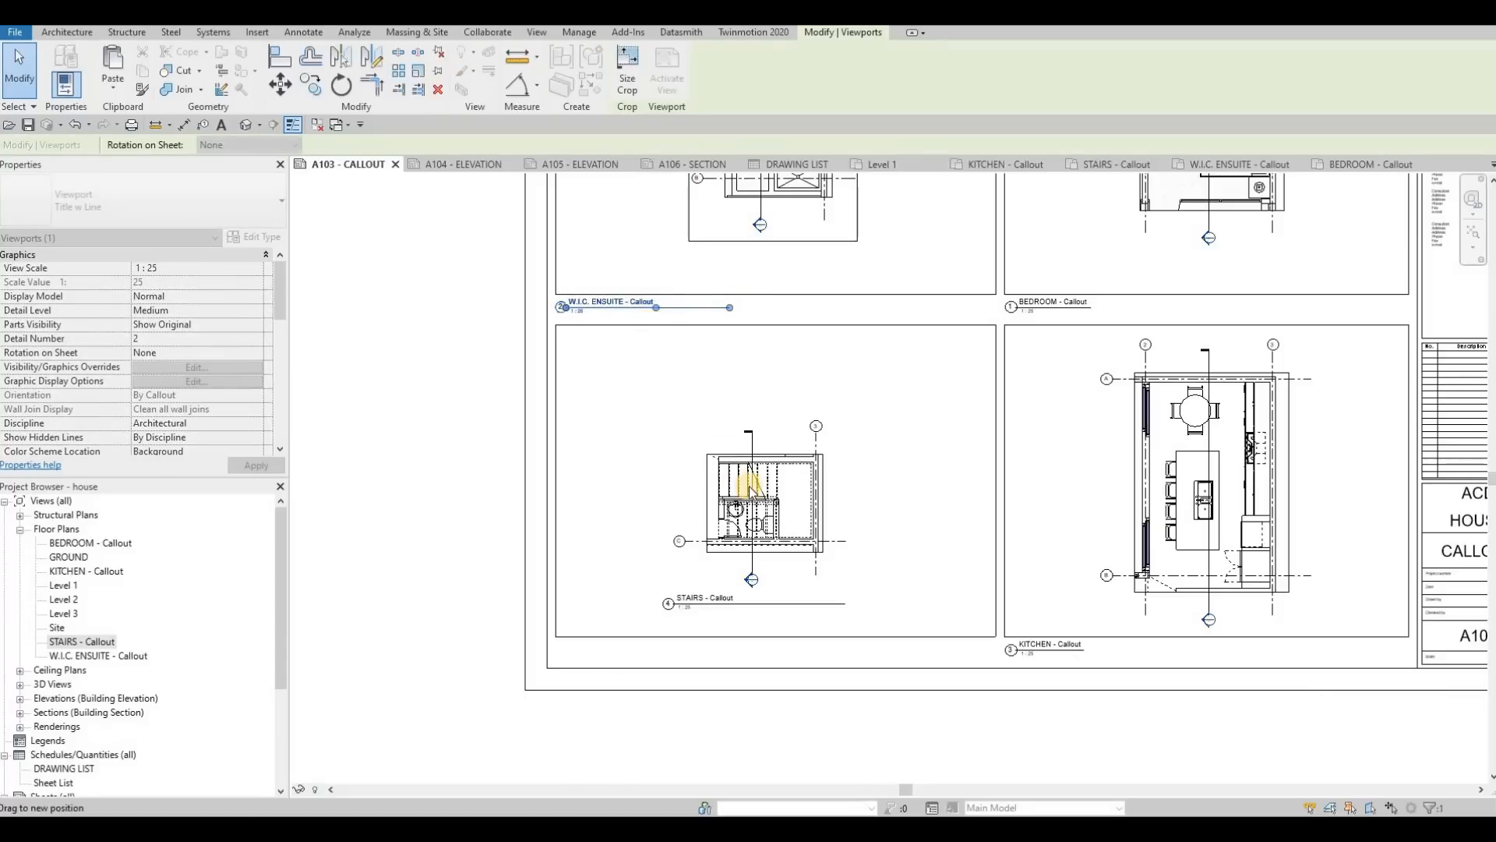
key("Escape")
Step: Move the STAIRS - Callout view title below its frame's lower left corner and shorten its line, leaving the title text unedited
left_click(708, 607)
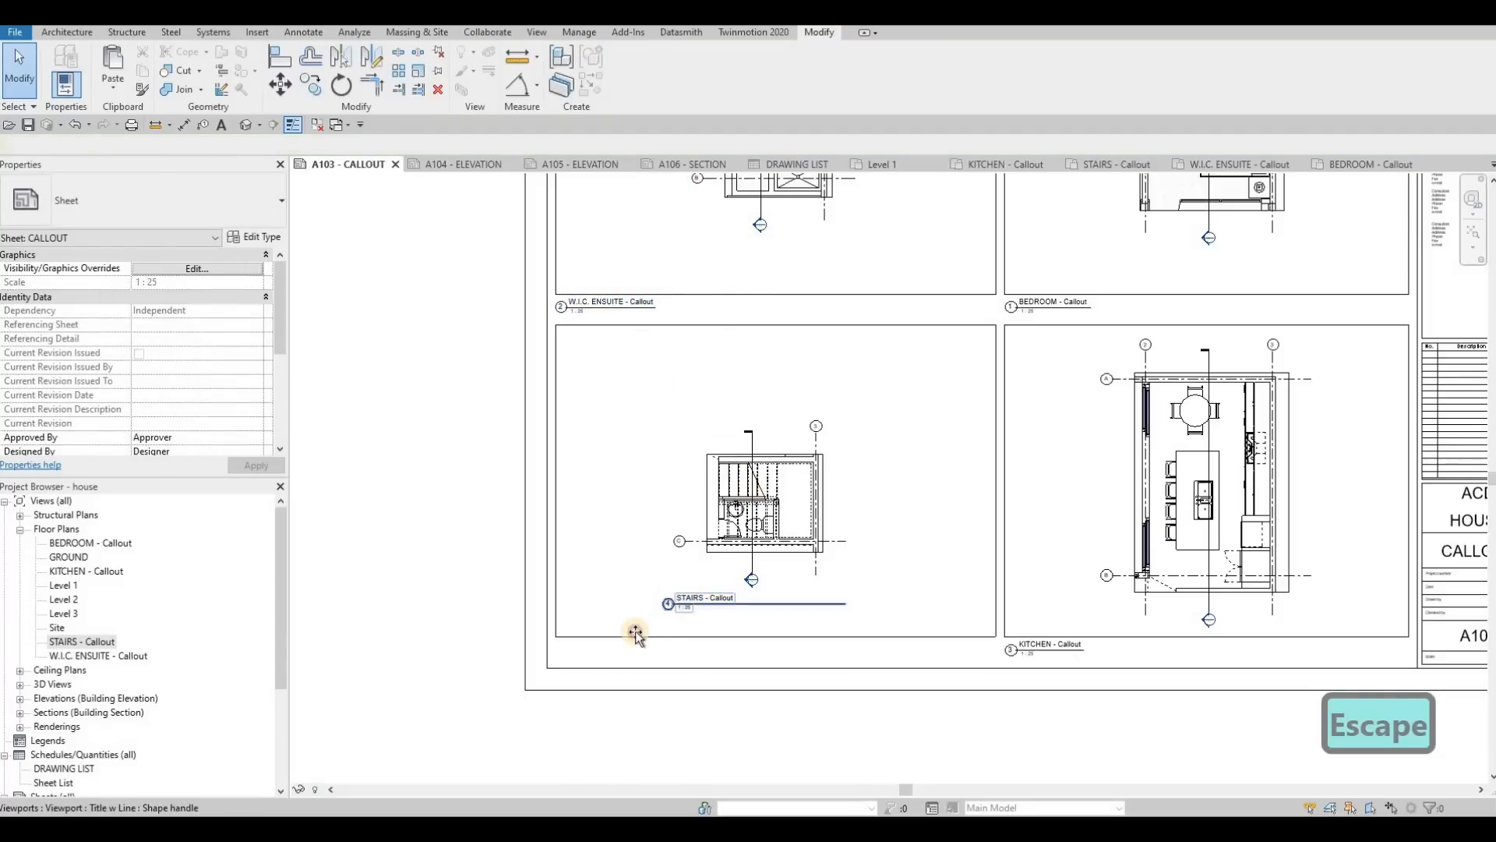
left_click_drag(615, 653, 604, 653)
left_click(712, 544)
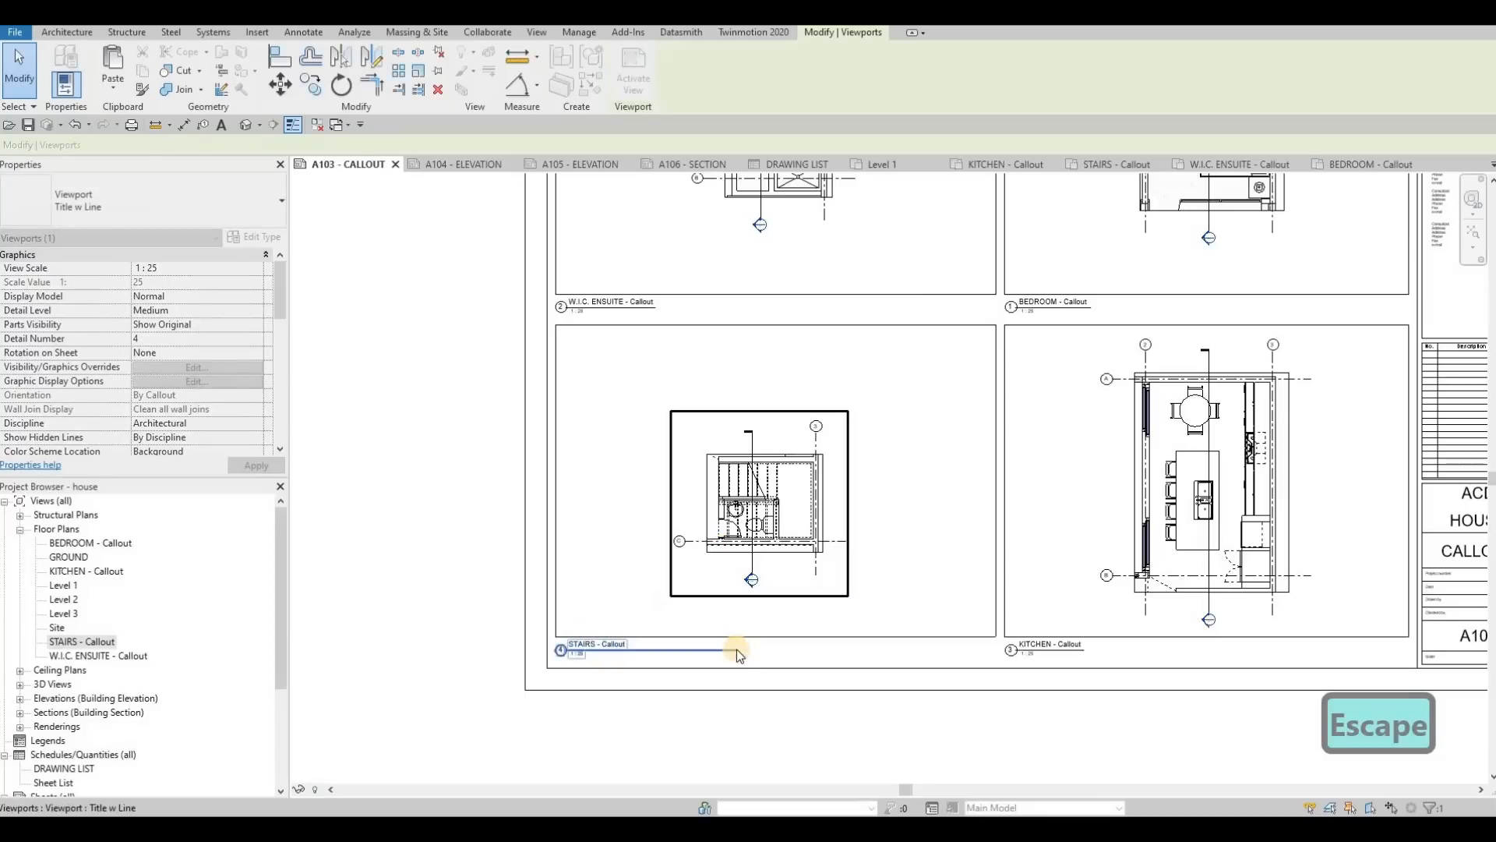
left_click_drag(738, 650, 628, 658)
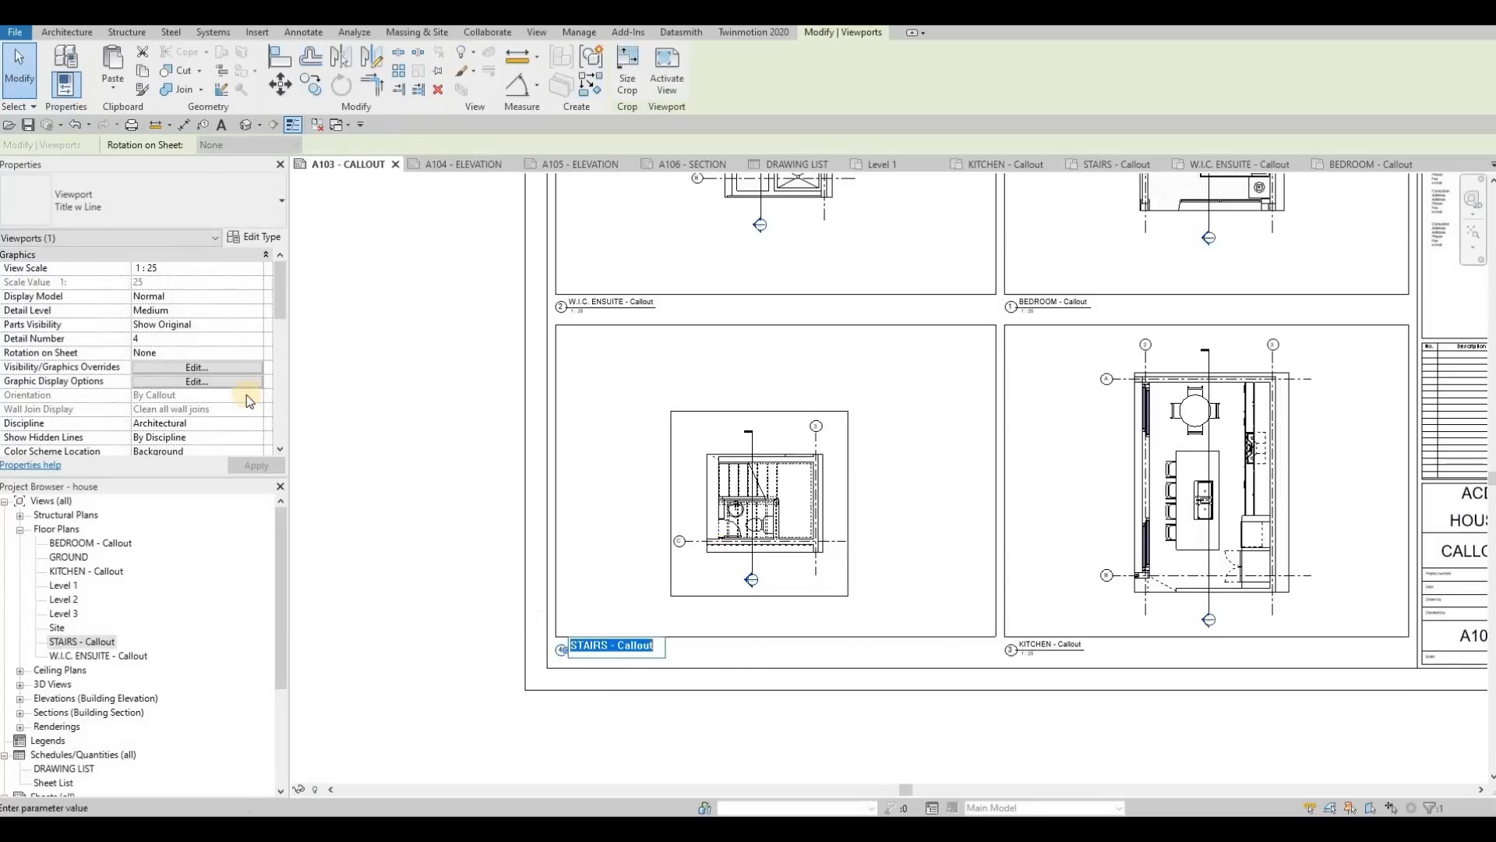
key("F1")
key("ctrl+z")
key("ctrl+z")
Step: Examine the layout of the four callout frames, views and titles on sheet A103
scroll(788, 428, "down", 1)
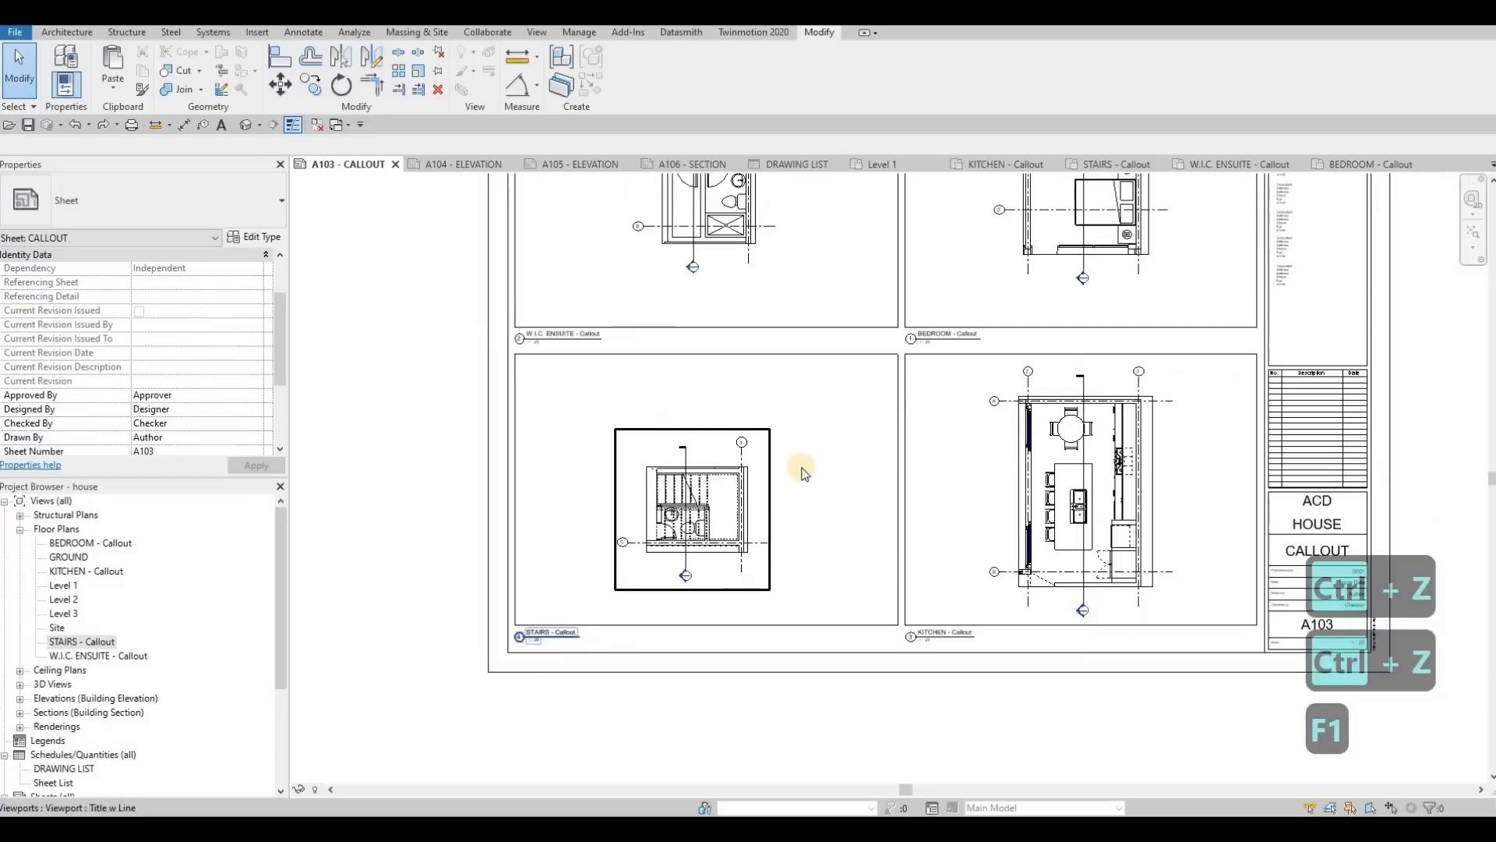
middle_click_drag(802, 468, 705, 526)
scroll(701, 528, "down", 1)
middle_click_drag(613, 580, 586, 612)
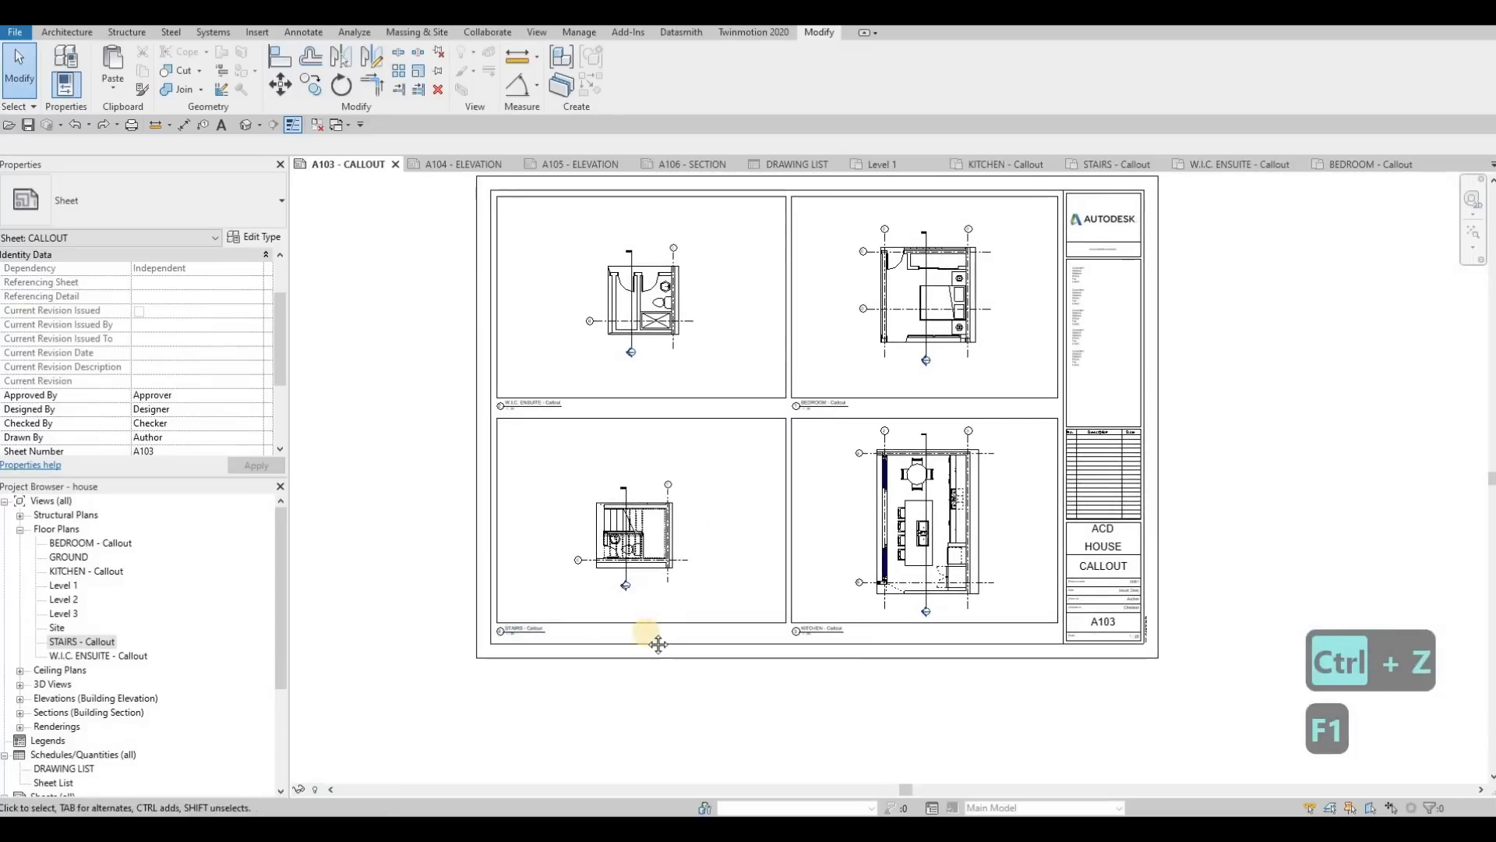
middle_click_drag(691, 615, 671, 634)
scroll(694, 623, "up", 2)
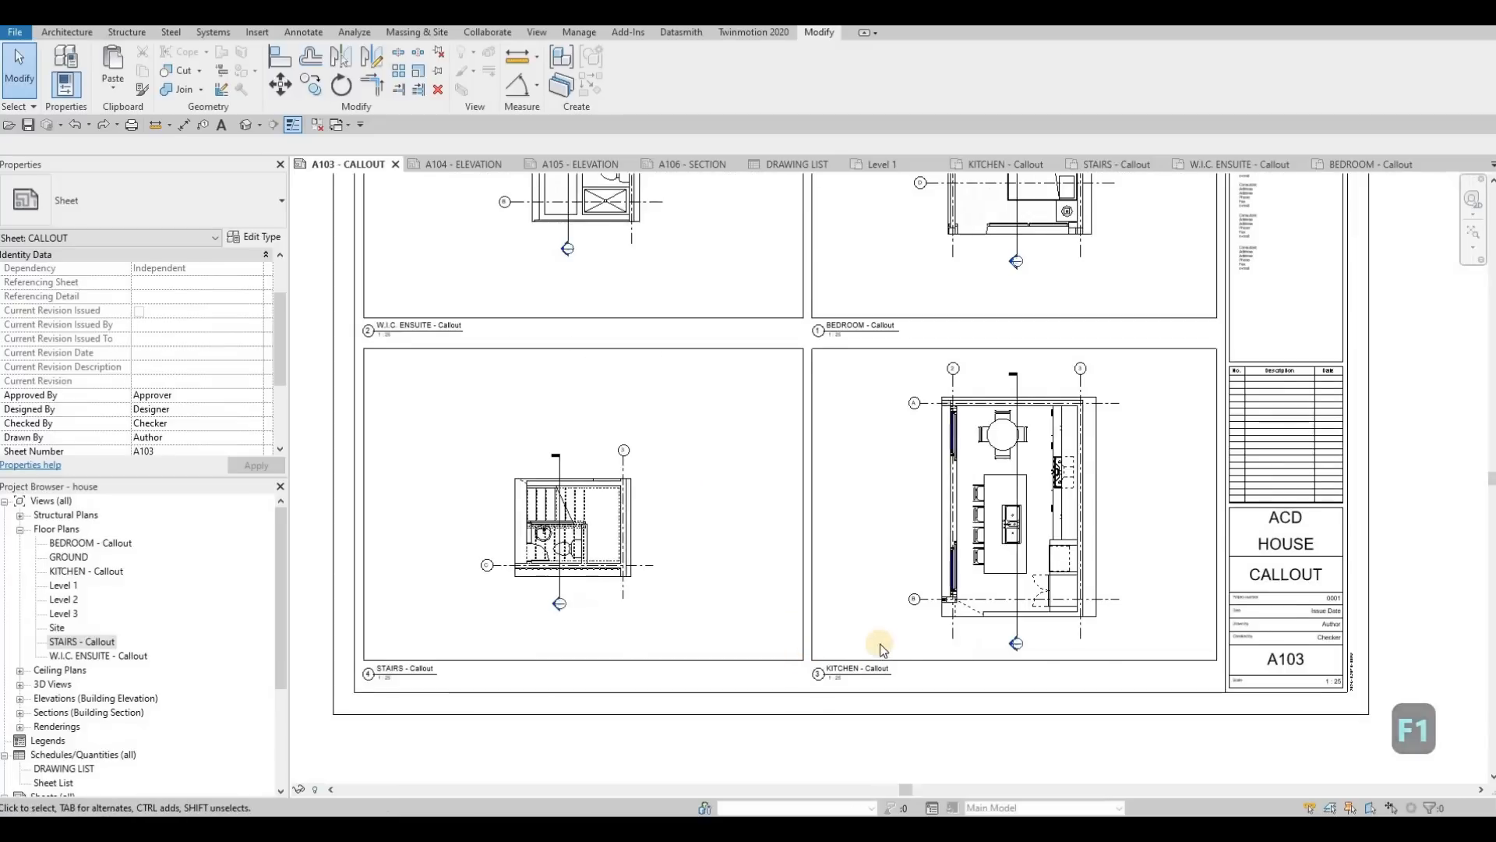
middle_click_drag(881, 644, 851, 672)
middle_click_drag(1027, 518, 1007, 539)
scroll(1007, 538, "down", 1)
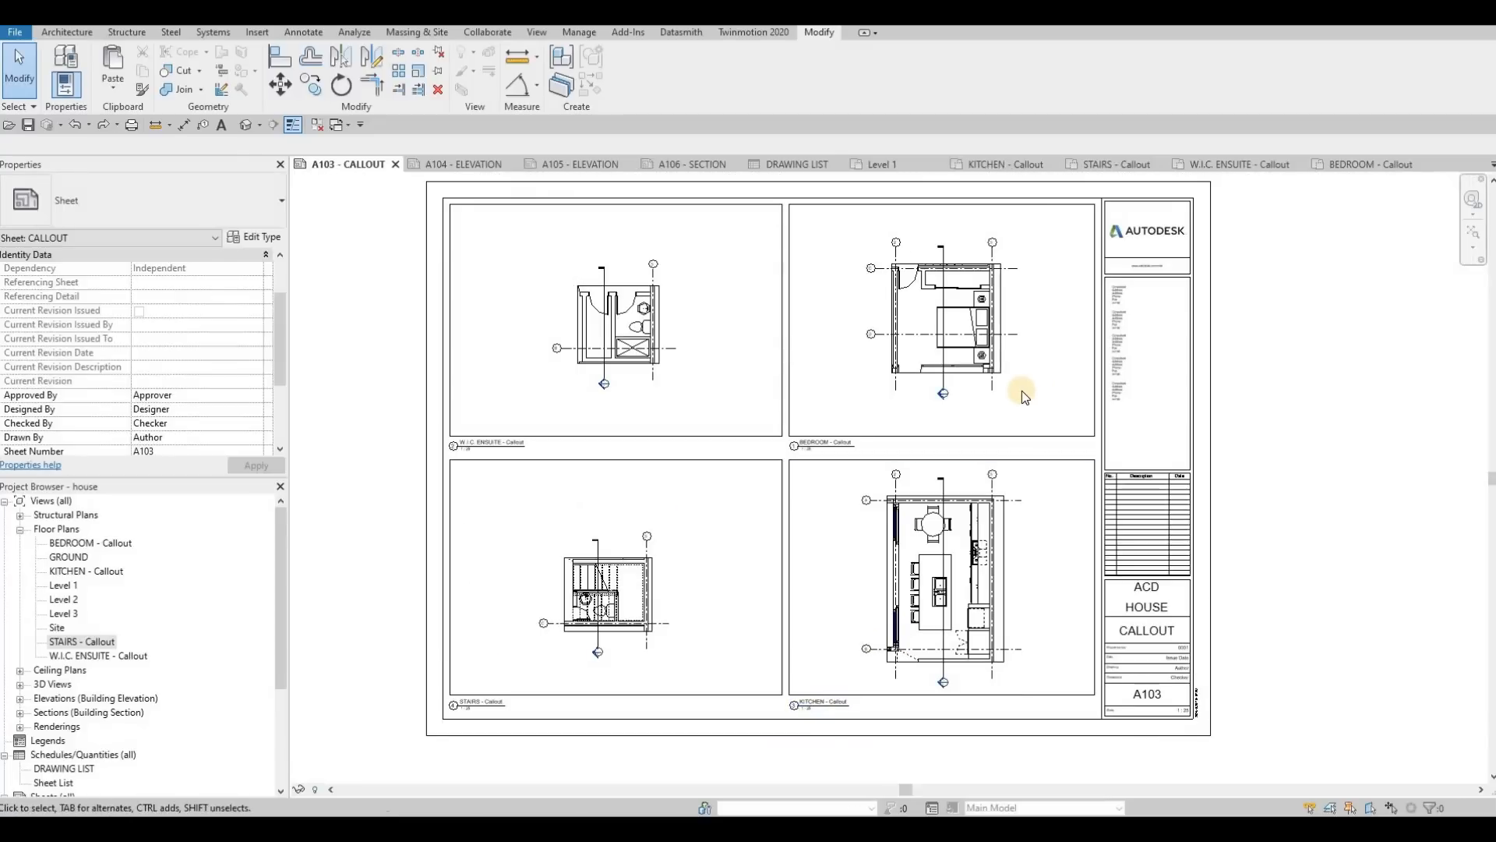
key("F1")
scroll(119, 619, "down", 3)
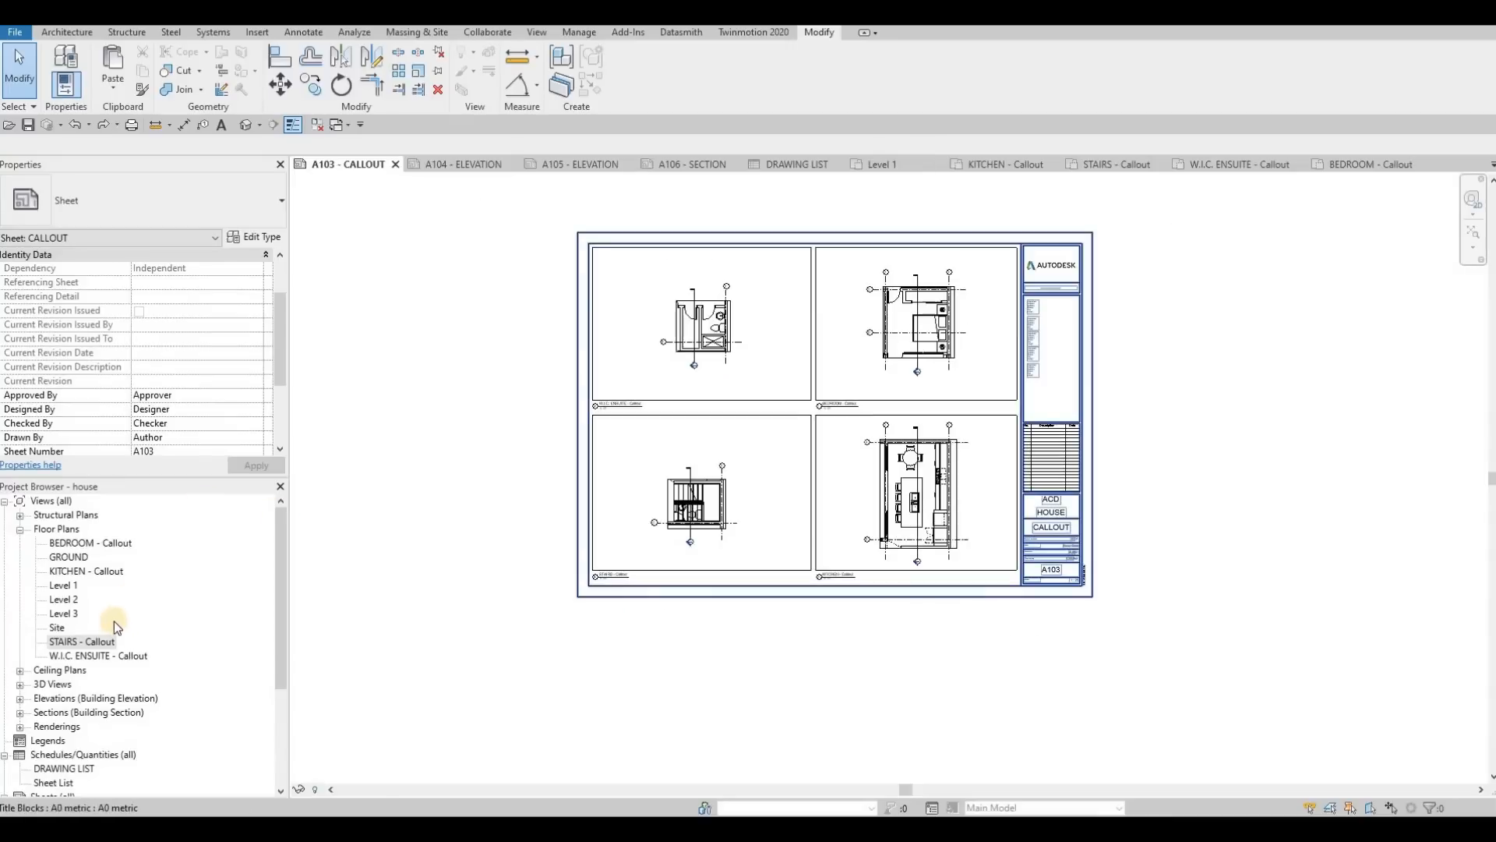
Step: Open sheet A104 - ELEVATION
scroll(115, 689, "down", 2)
scroll(114, 689, "down", 2)
double_click(87, 712)
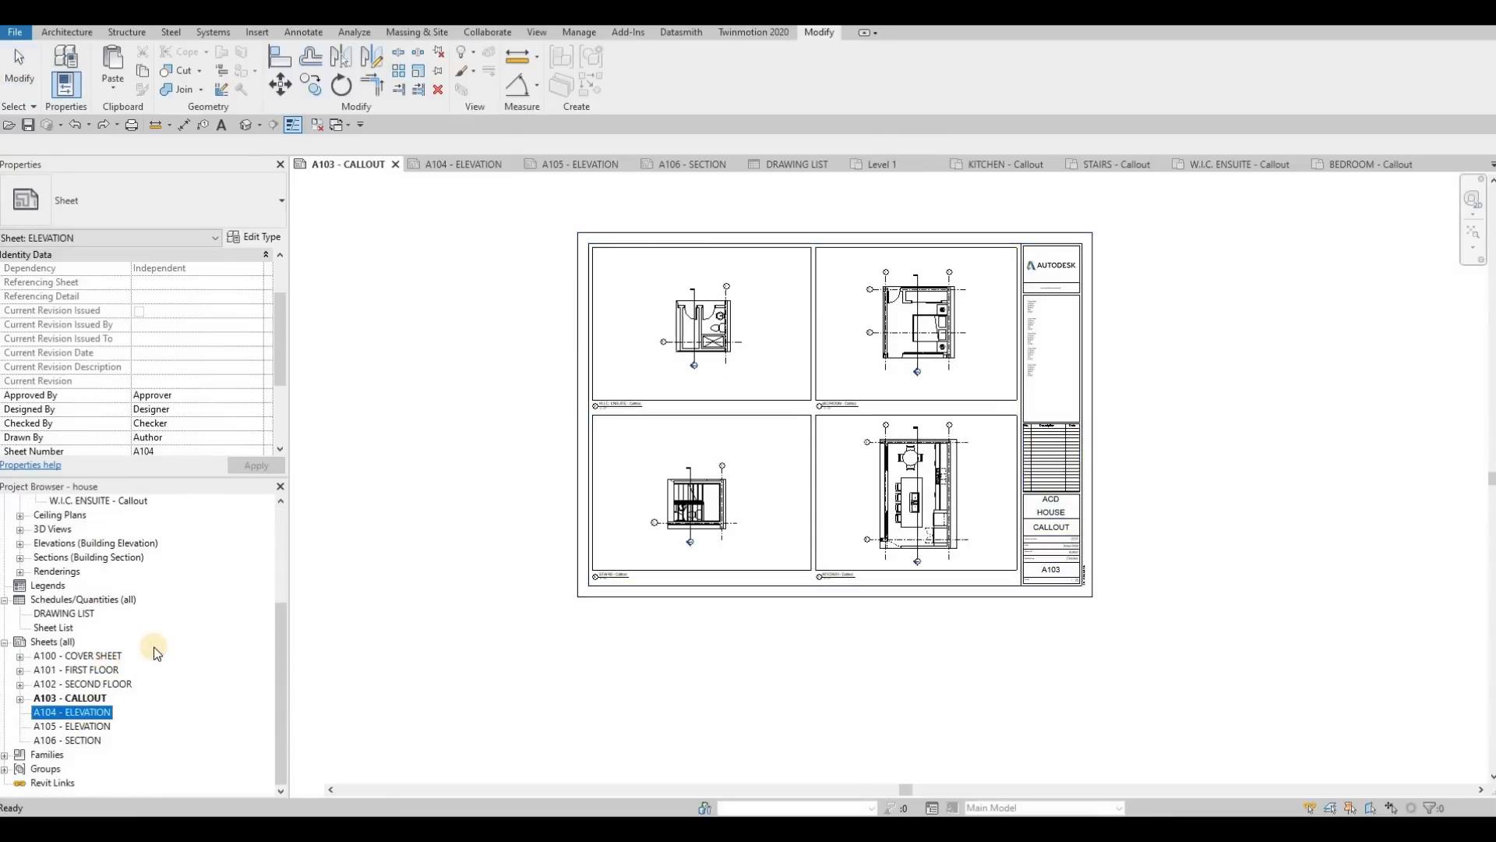
Step: Paste the copied frame rectangle onto sheet A104 and resize it to 730 wide by 295 high
scroll(156, 653, "up", 4)
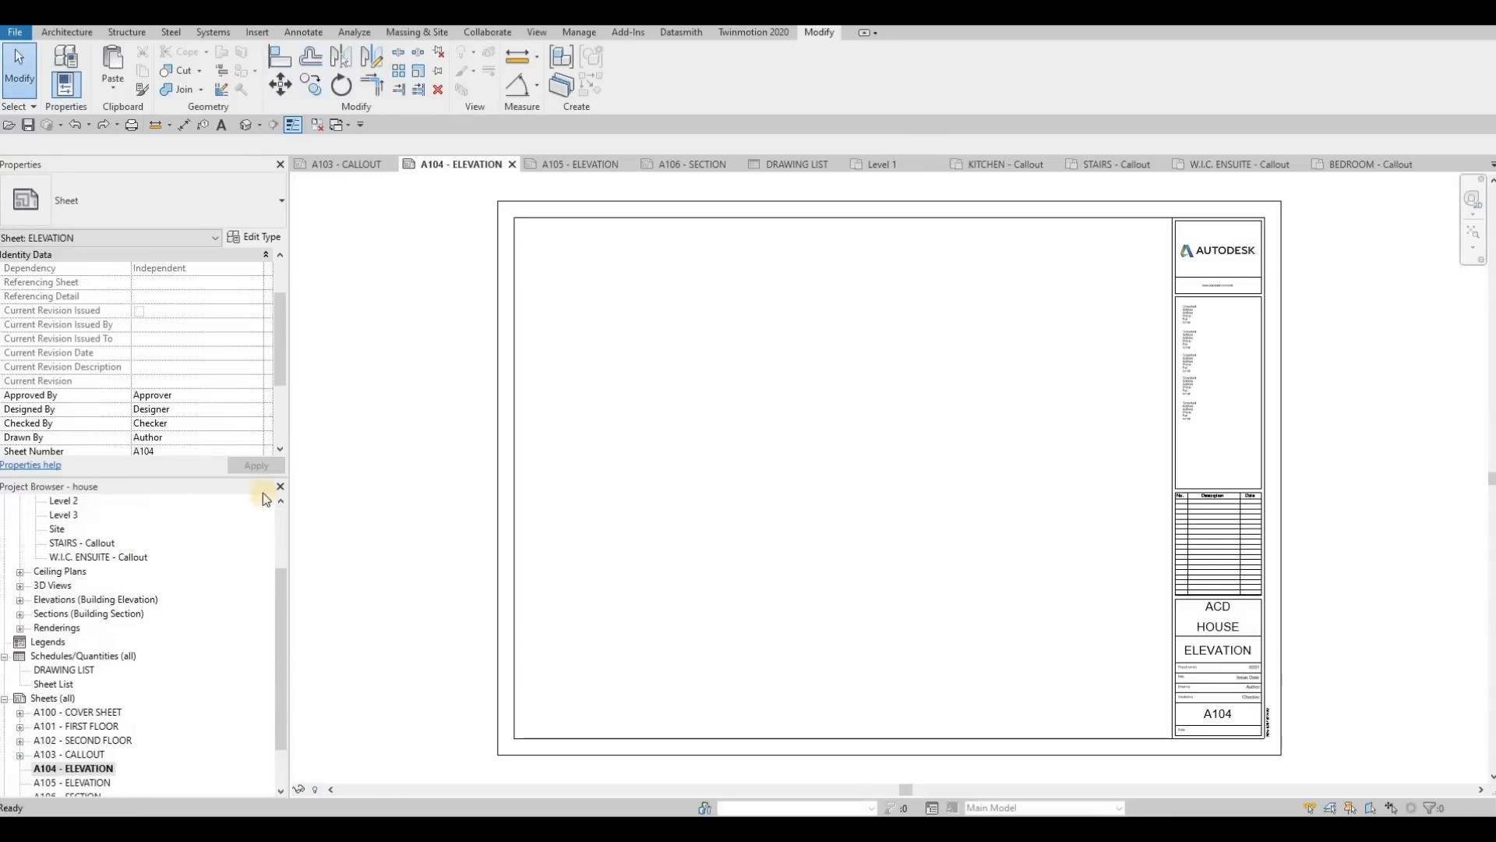
left_click(115, 84)
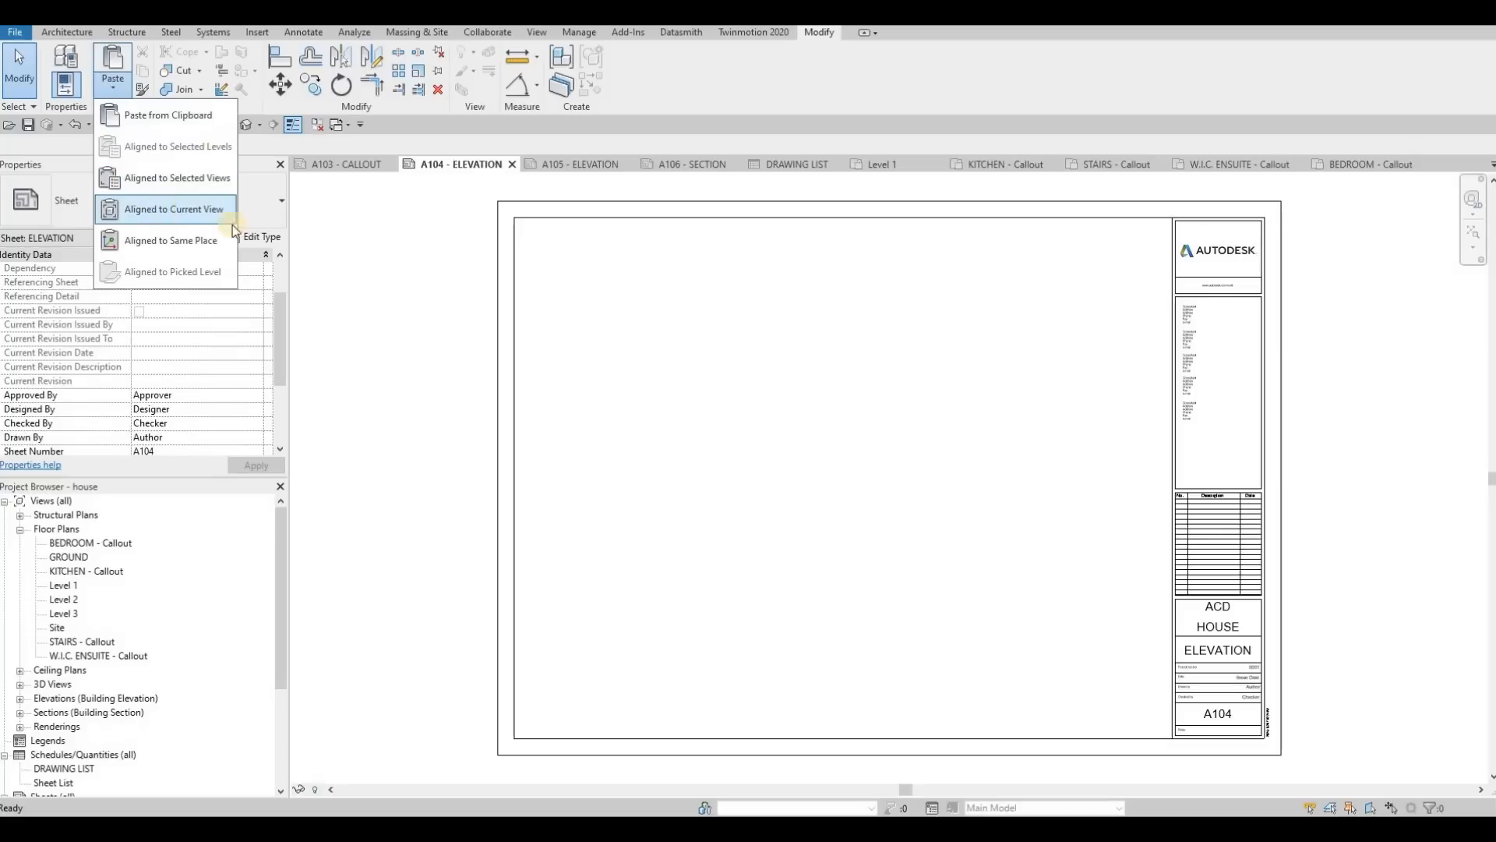
key("Escape")
key("Escape")
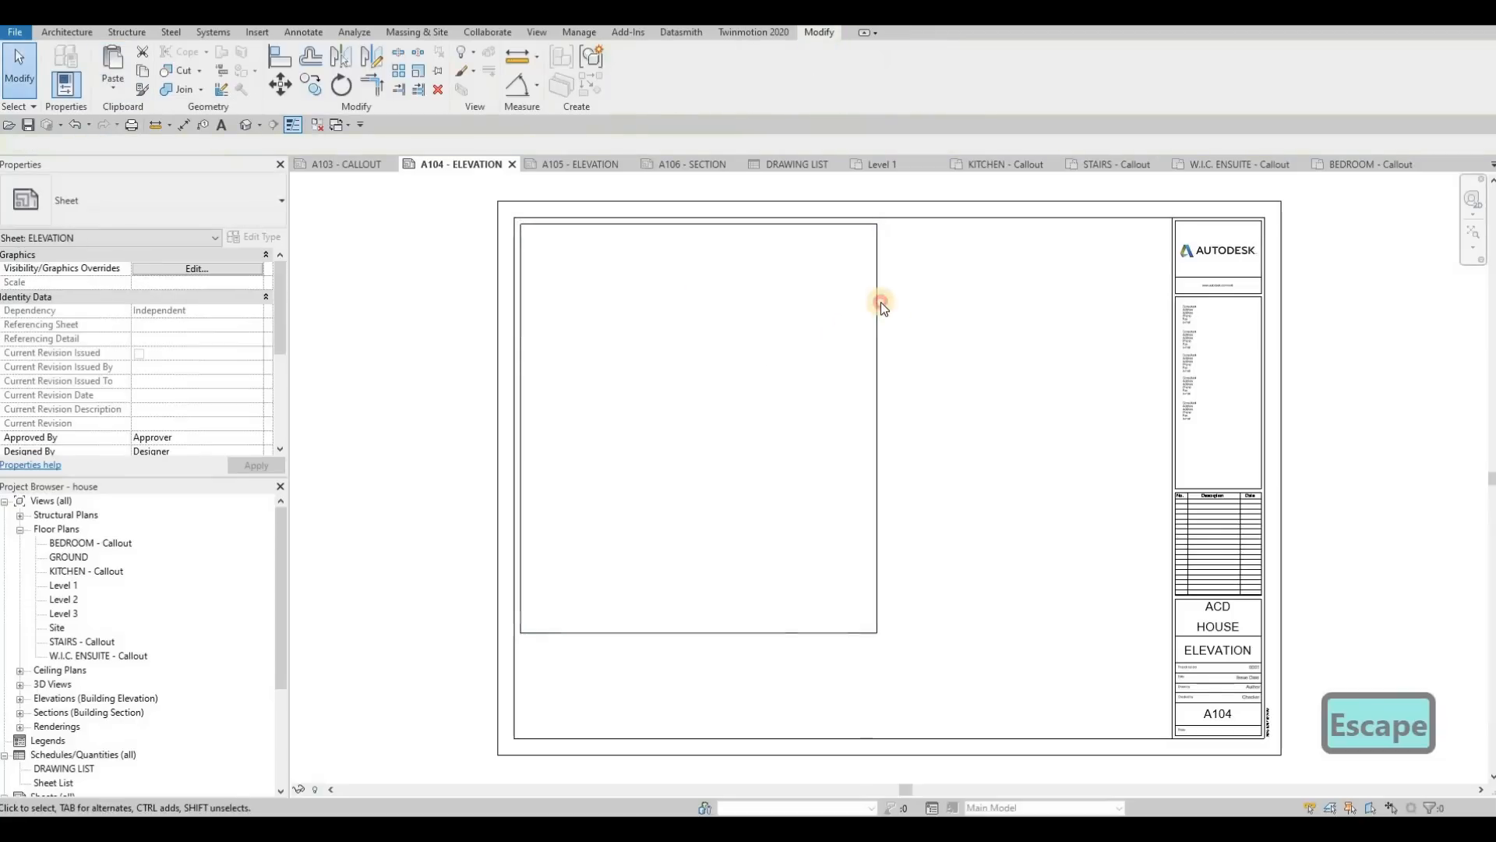
left_click_drag(986, 306, 1000, 315)
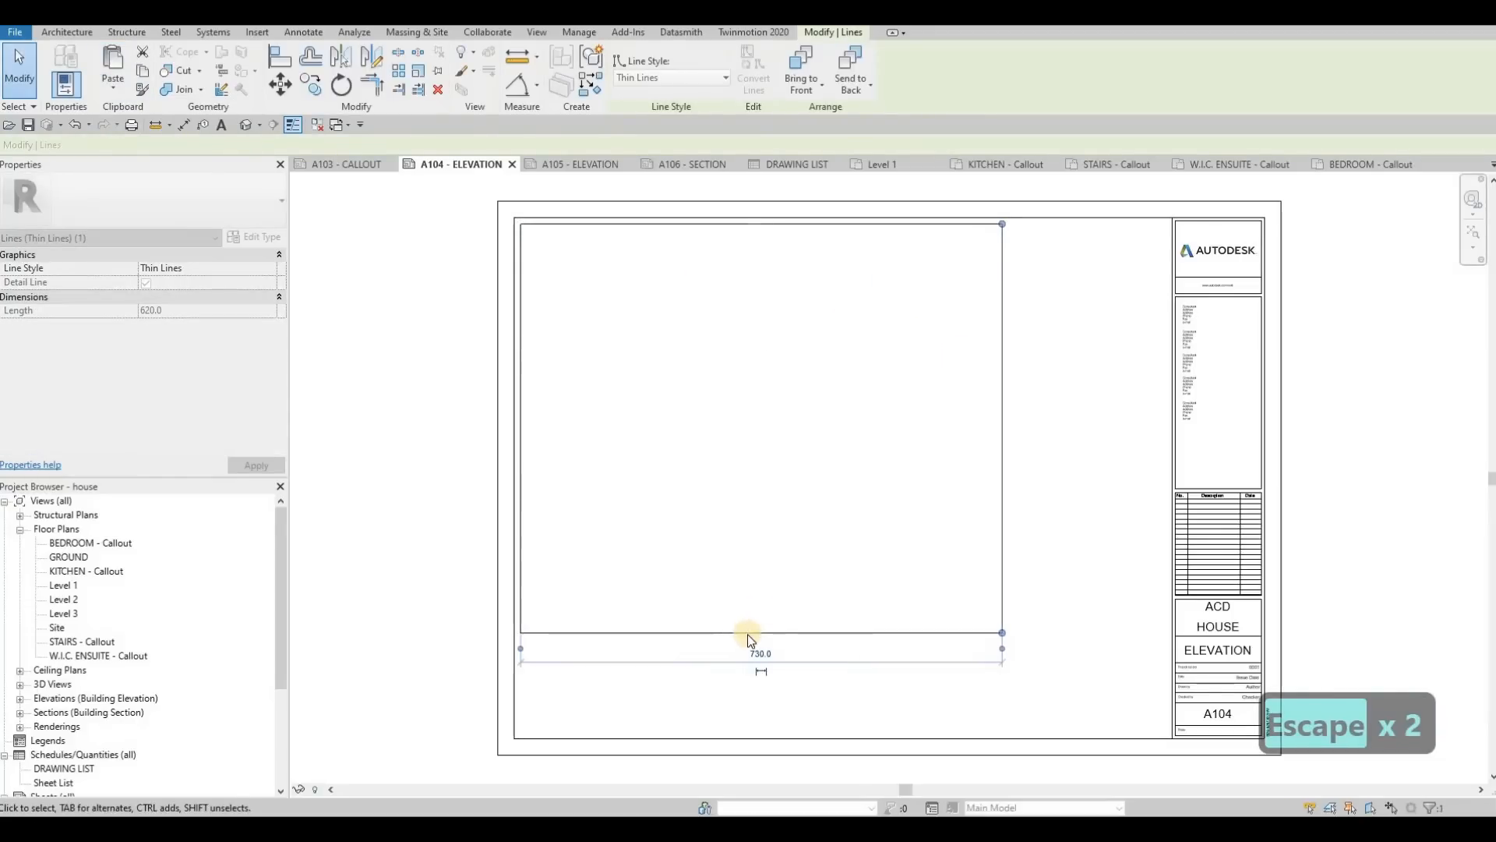
left_click_drag(746, 633, 444, 421)
Step: Open the East building elevation view
scroll(120, 629, "down", 3)
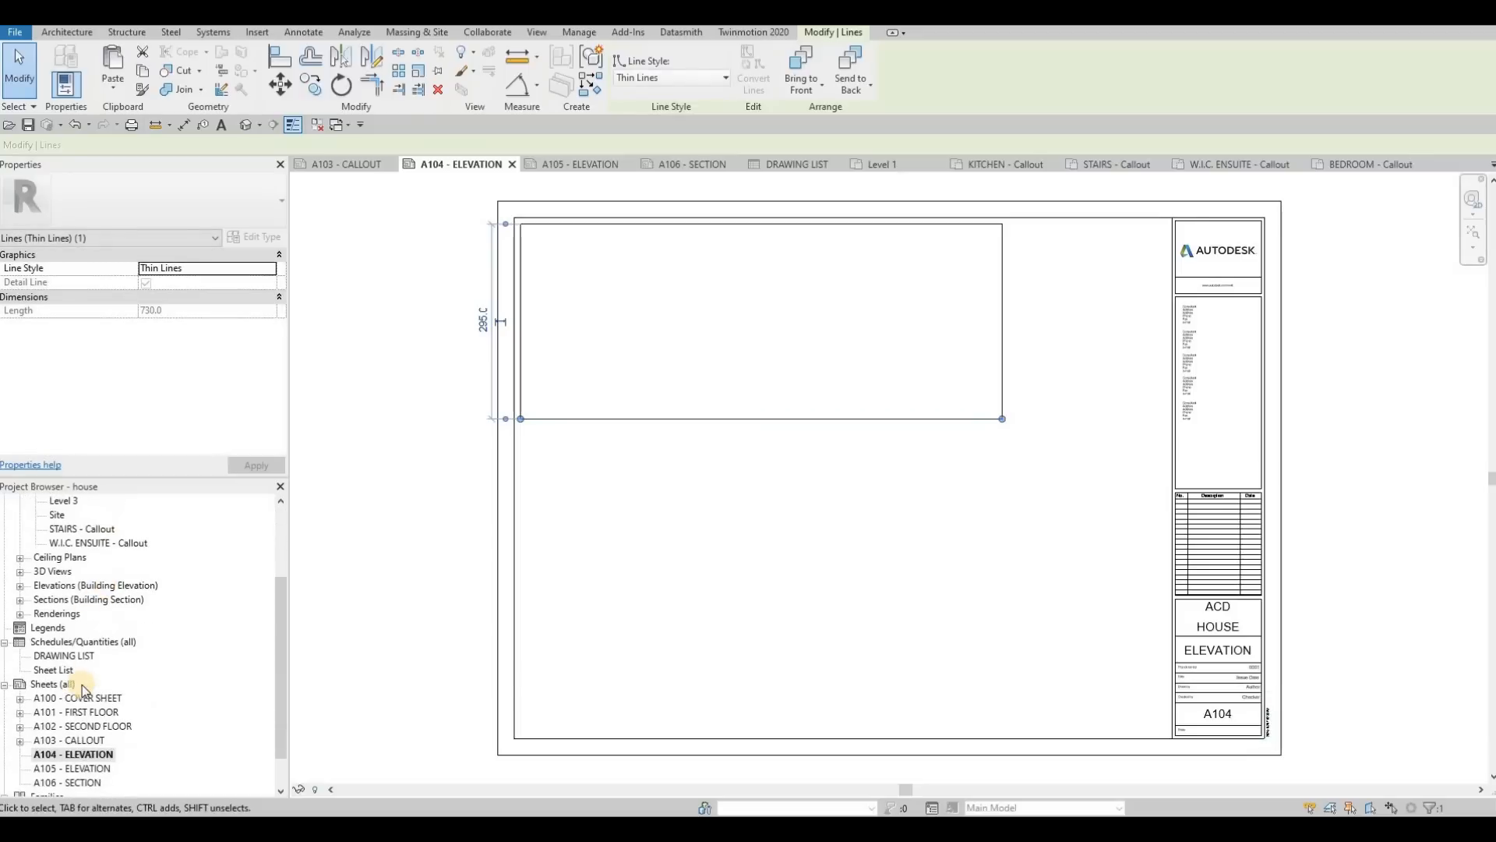
scroll(72, 699, "down", 1)
scroll(23, 624, "up", 1)
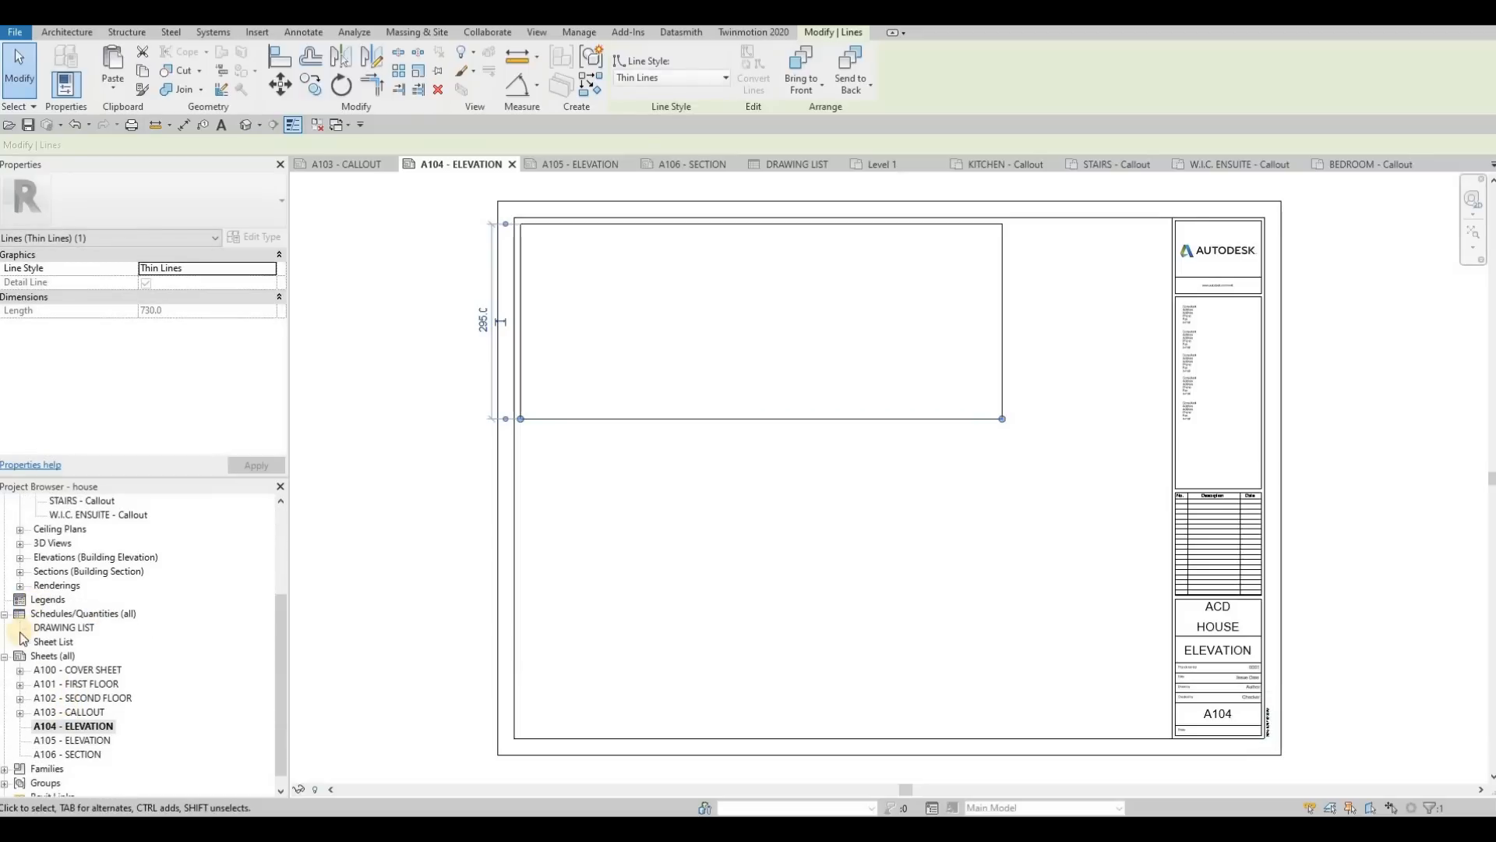
scroll(47, 627, "up", 4)
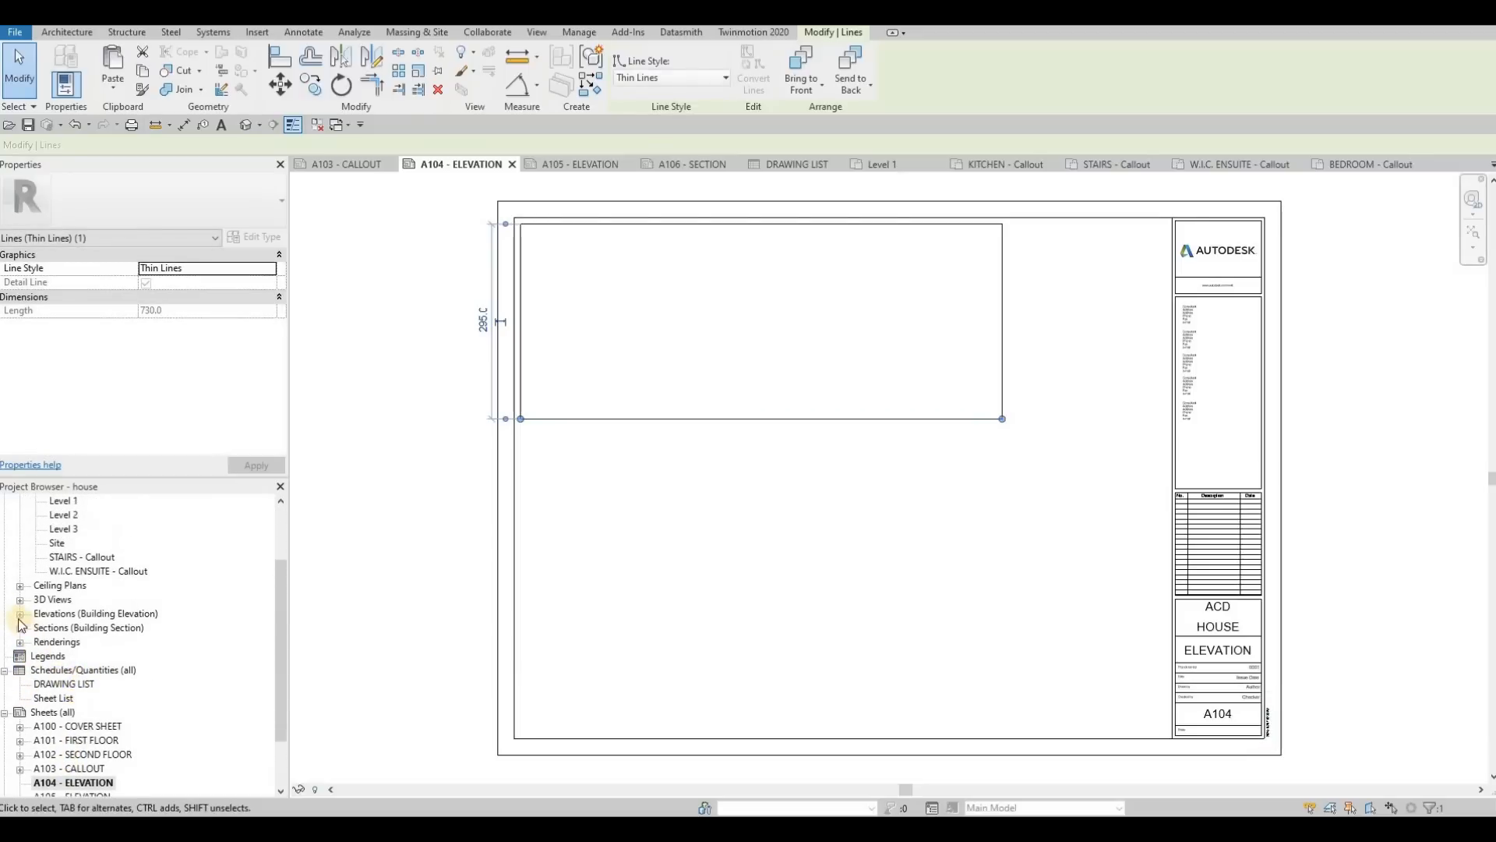
double_click(63, 614)
double_click(58, 627)
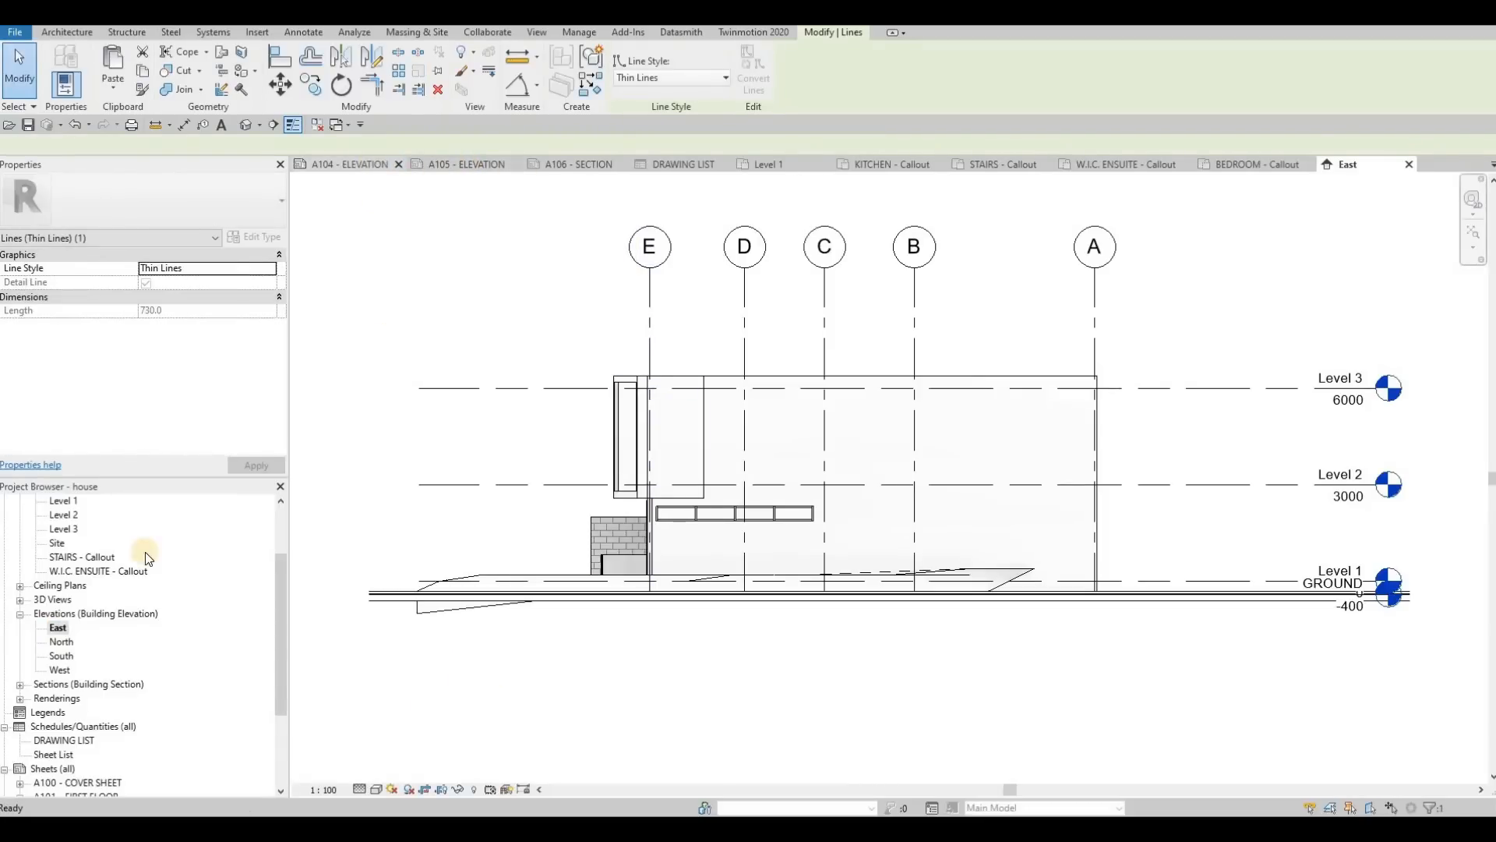
Step: Try to place the East elevation view inside the frame on sheet A104
left_click_drag(750, 334, 791, 330)
left_click(791, 332)
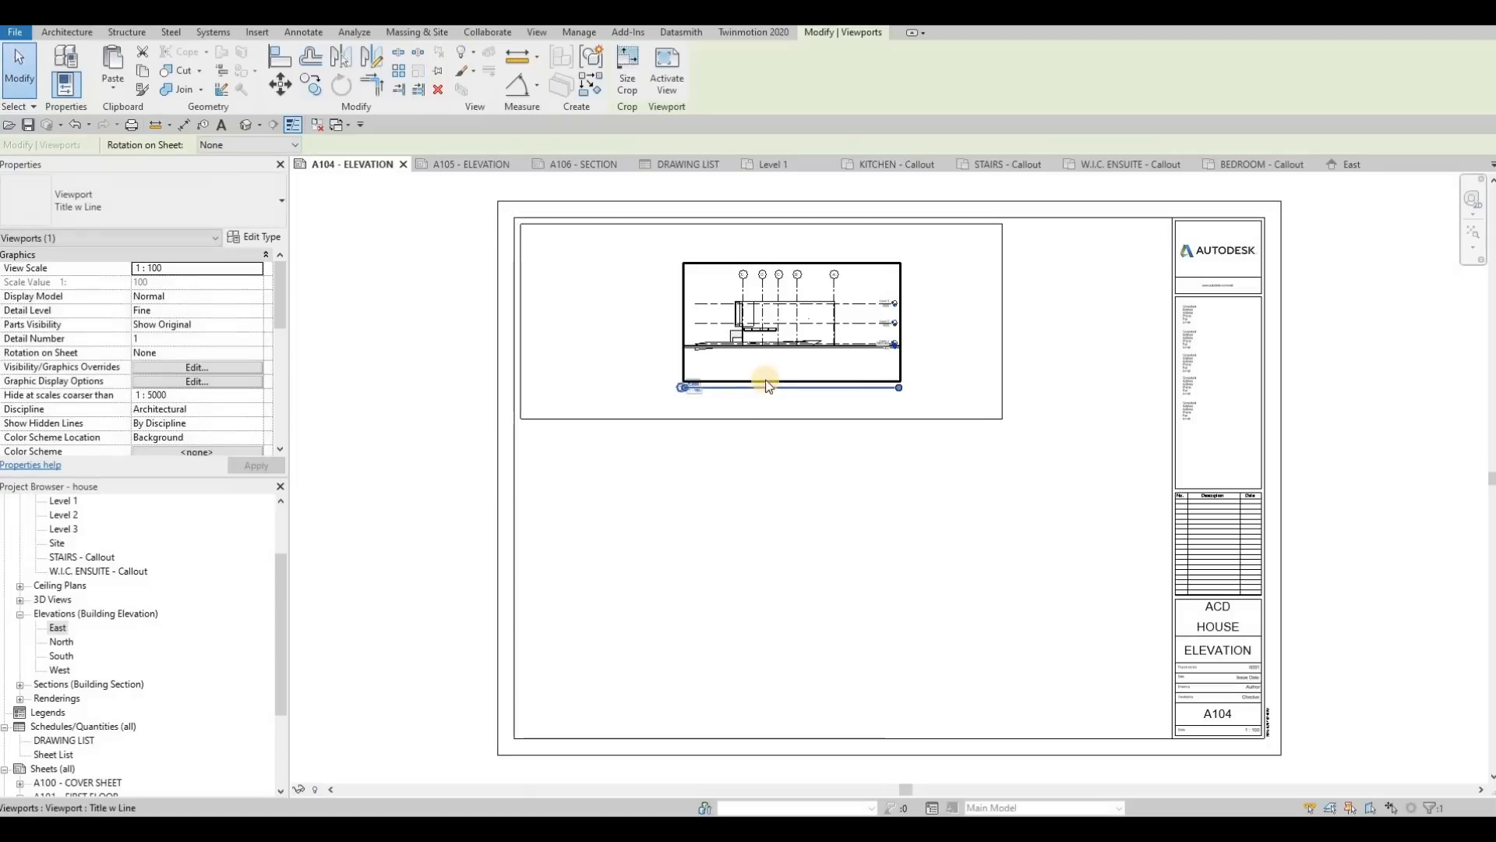
key("ctrl+z")
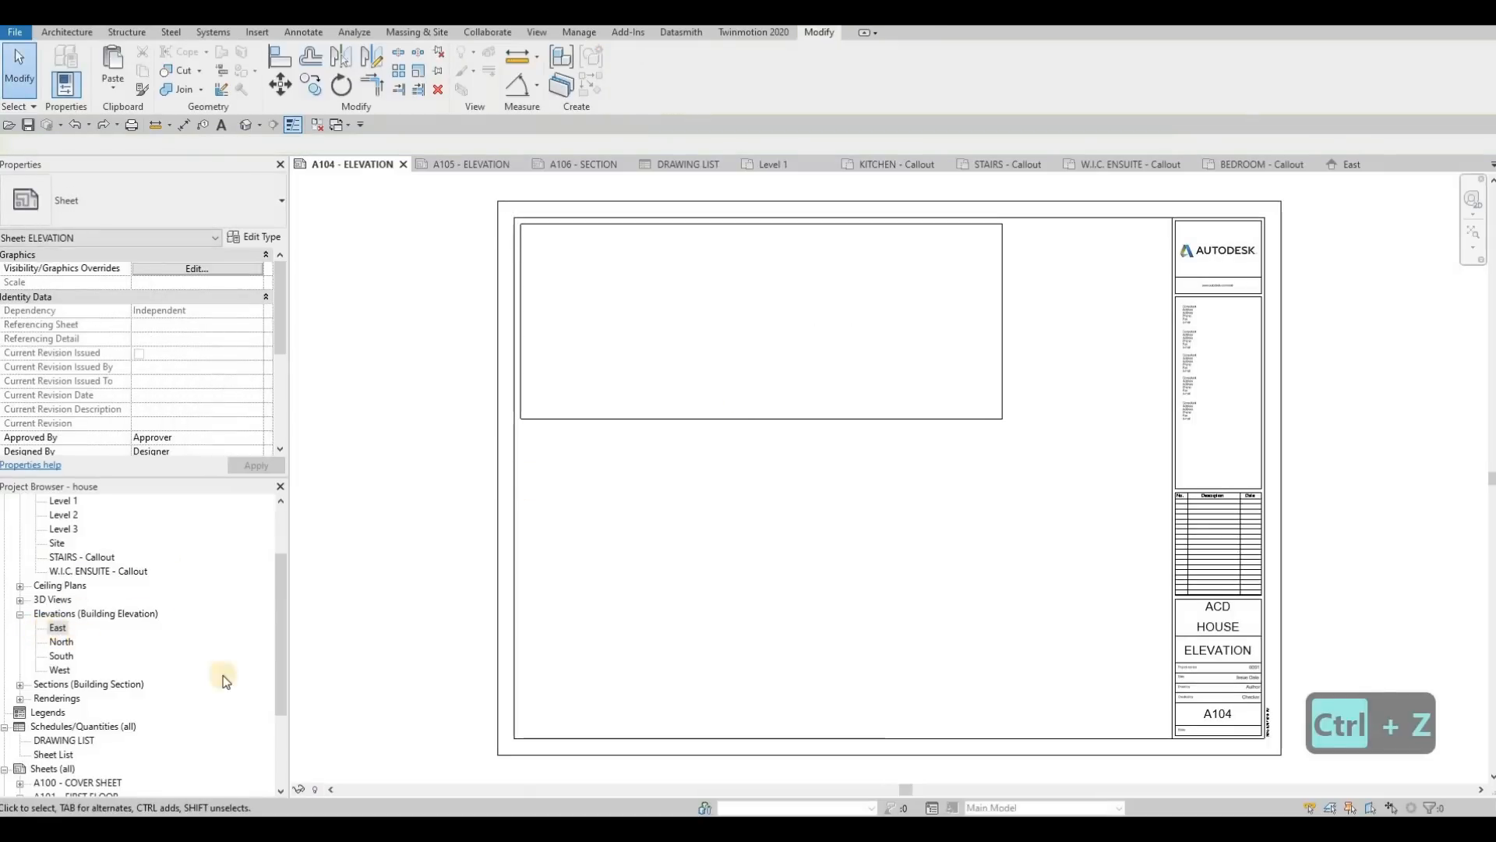
Step: Set the East elevation view to 1:50 scale with the Shaded visual style and shadows on
left_click(323, 788)
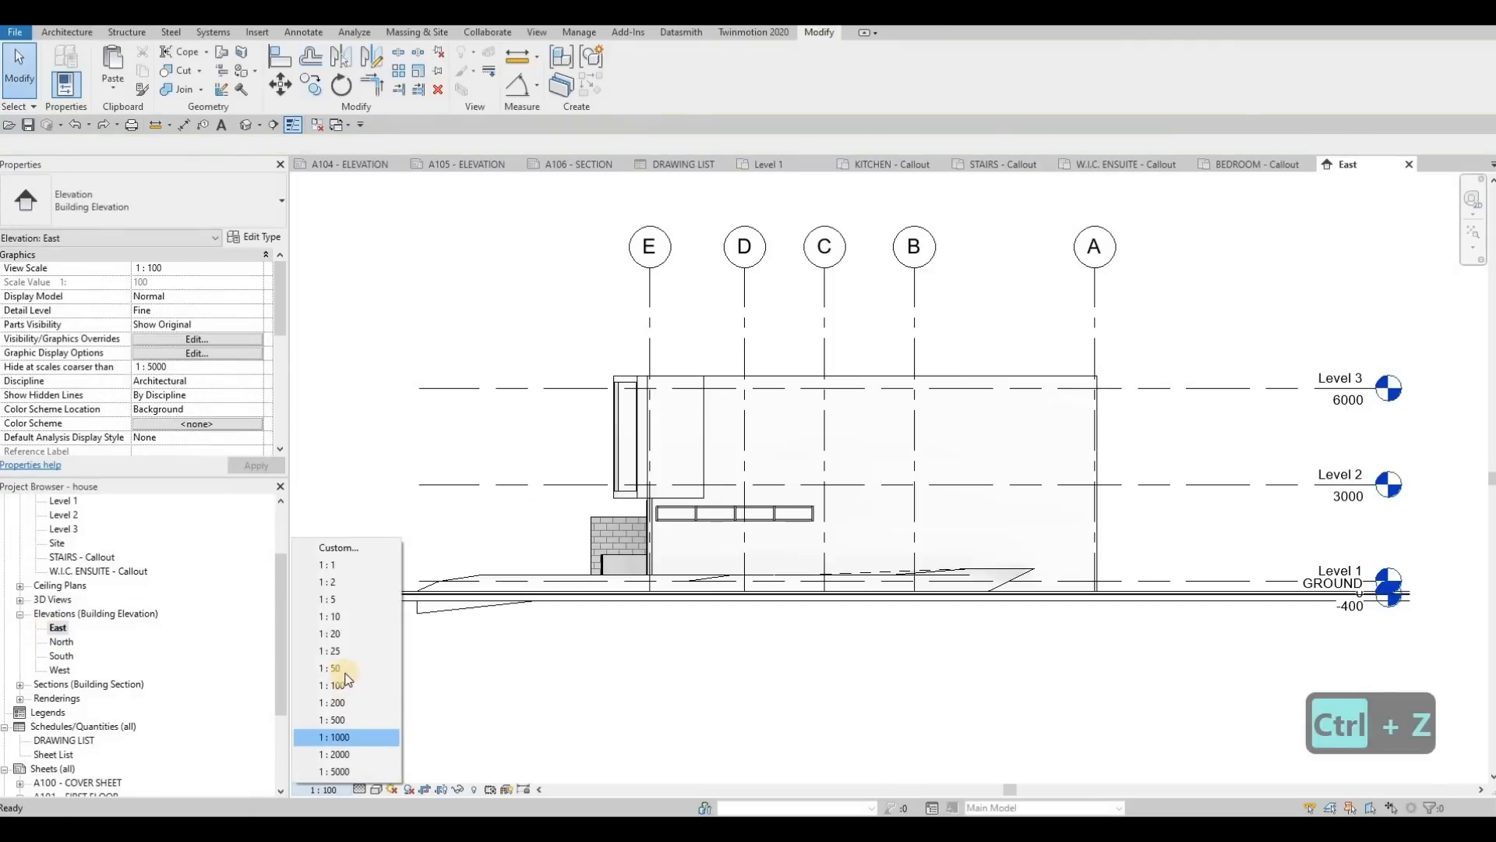
left_click(334, 668)
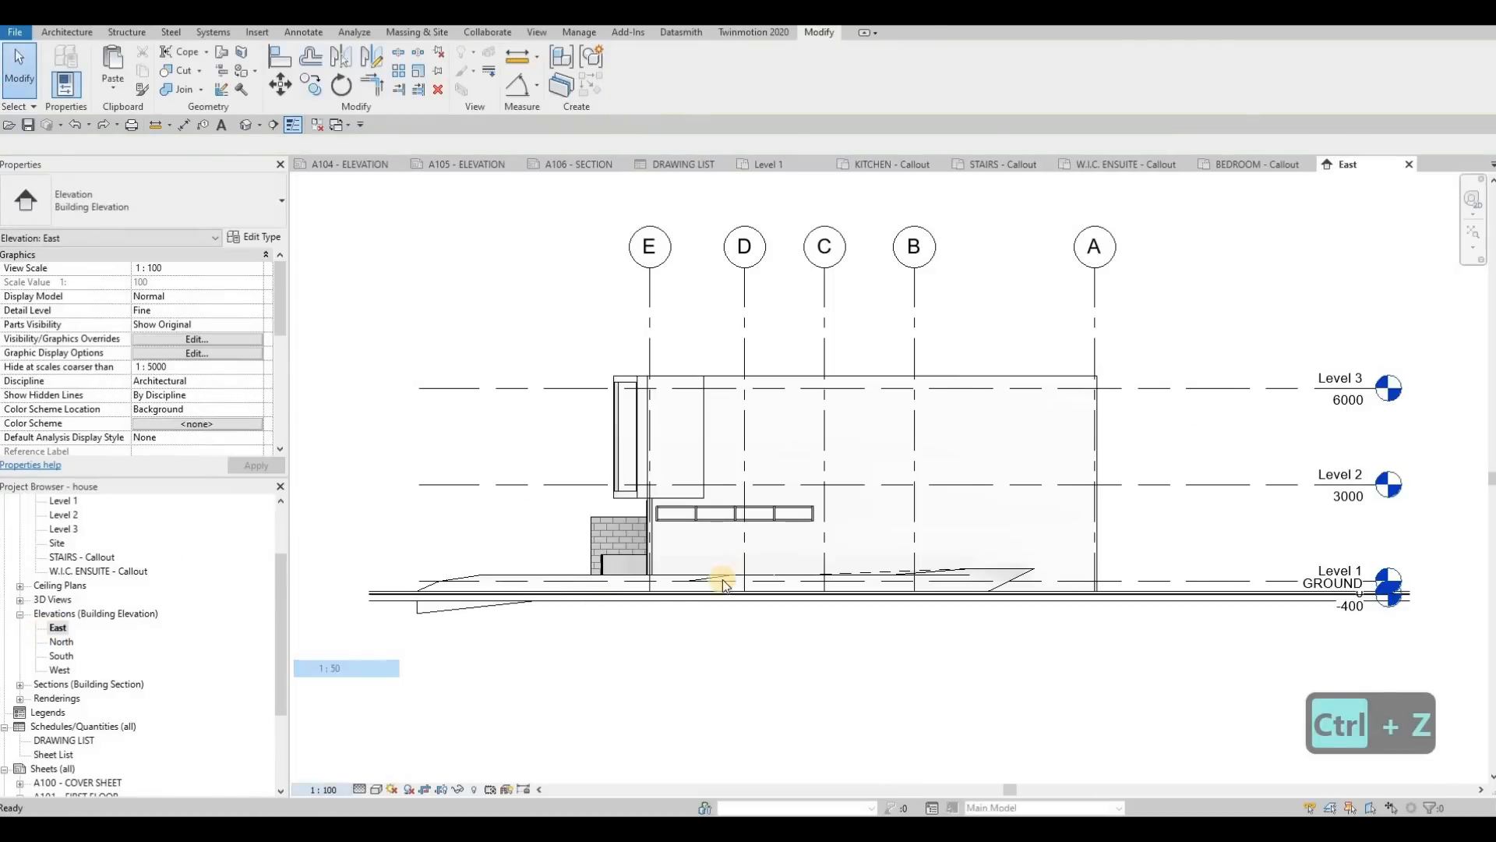
left_click(375, 789)
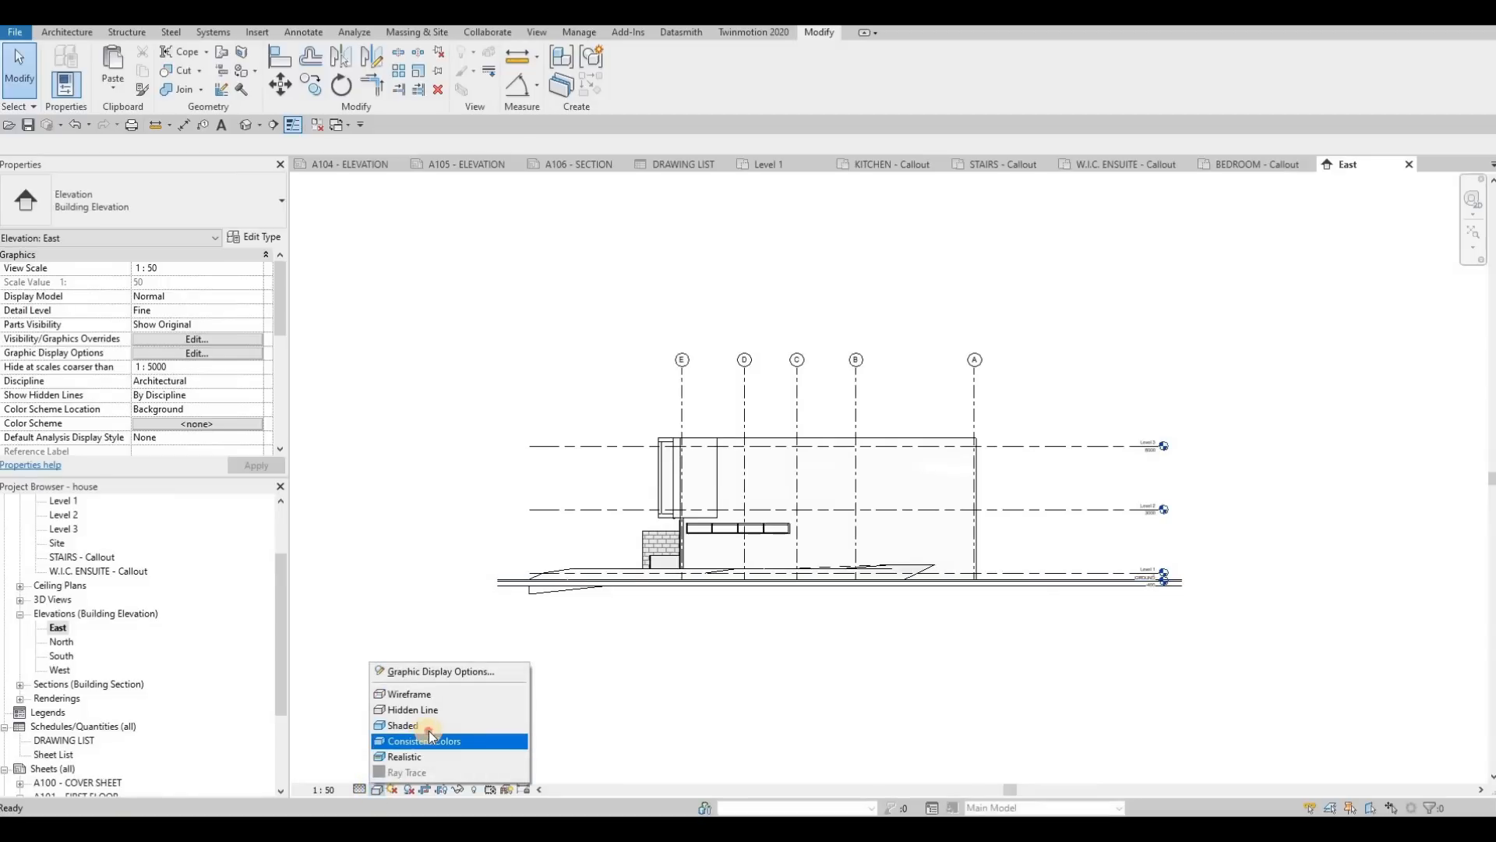
left_click(417, 725)
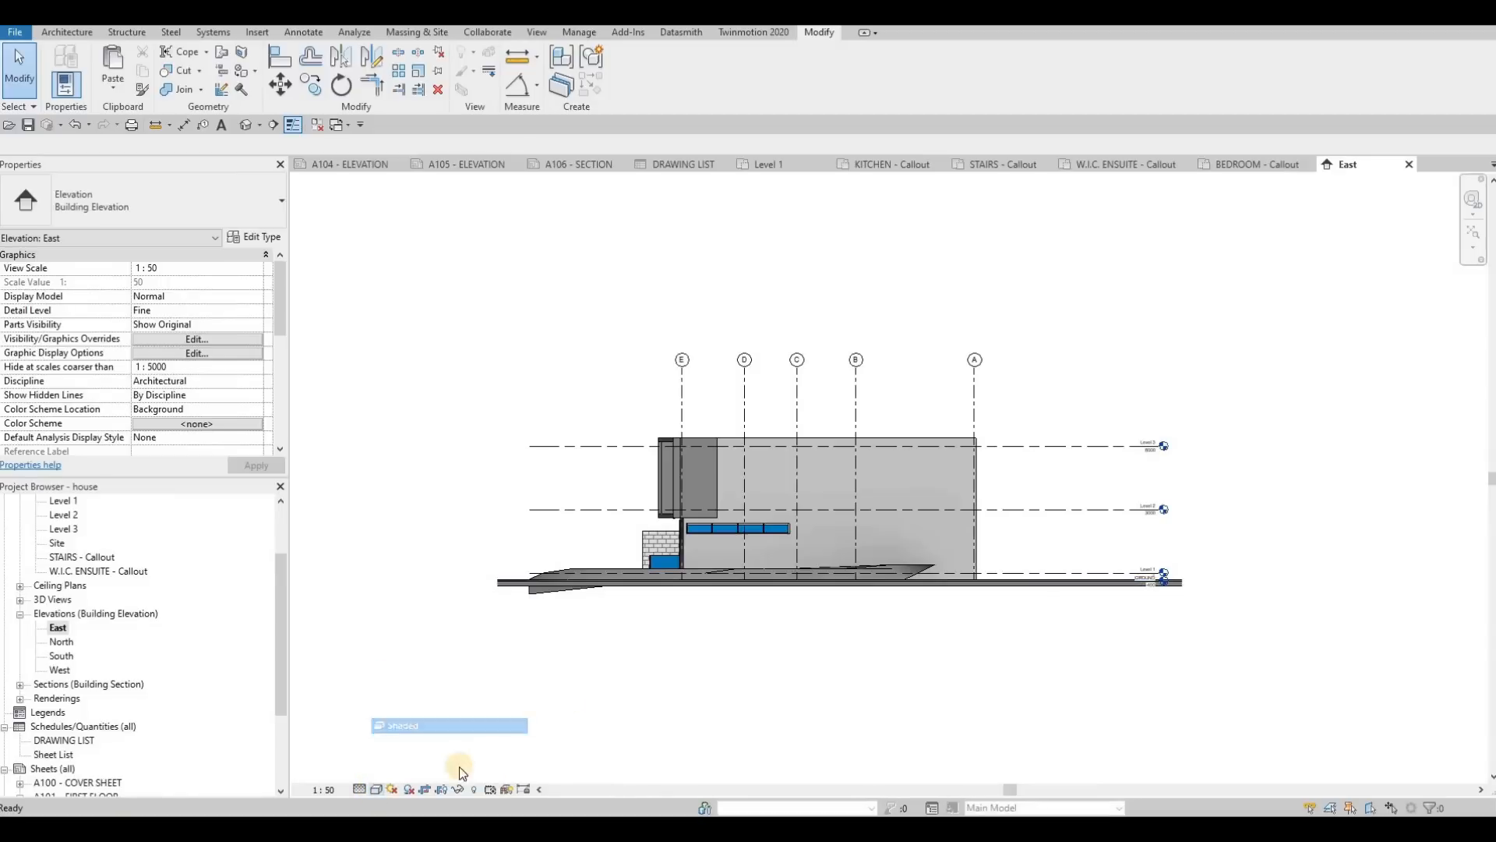
left_click(409, 788)
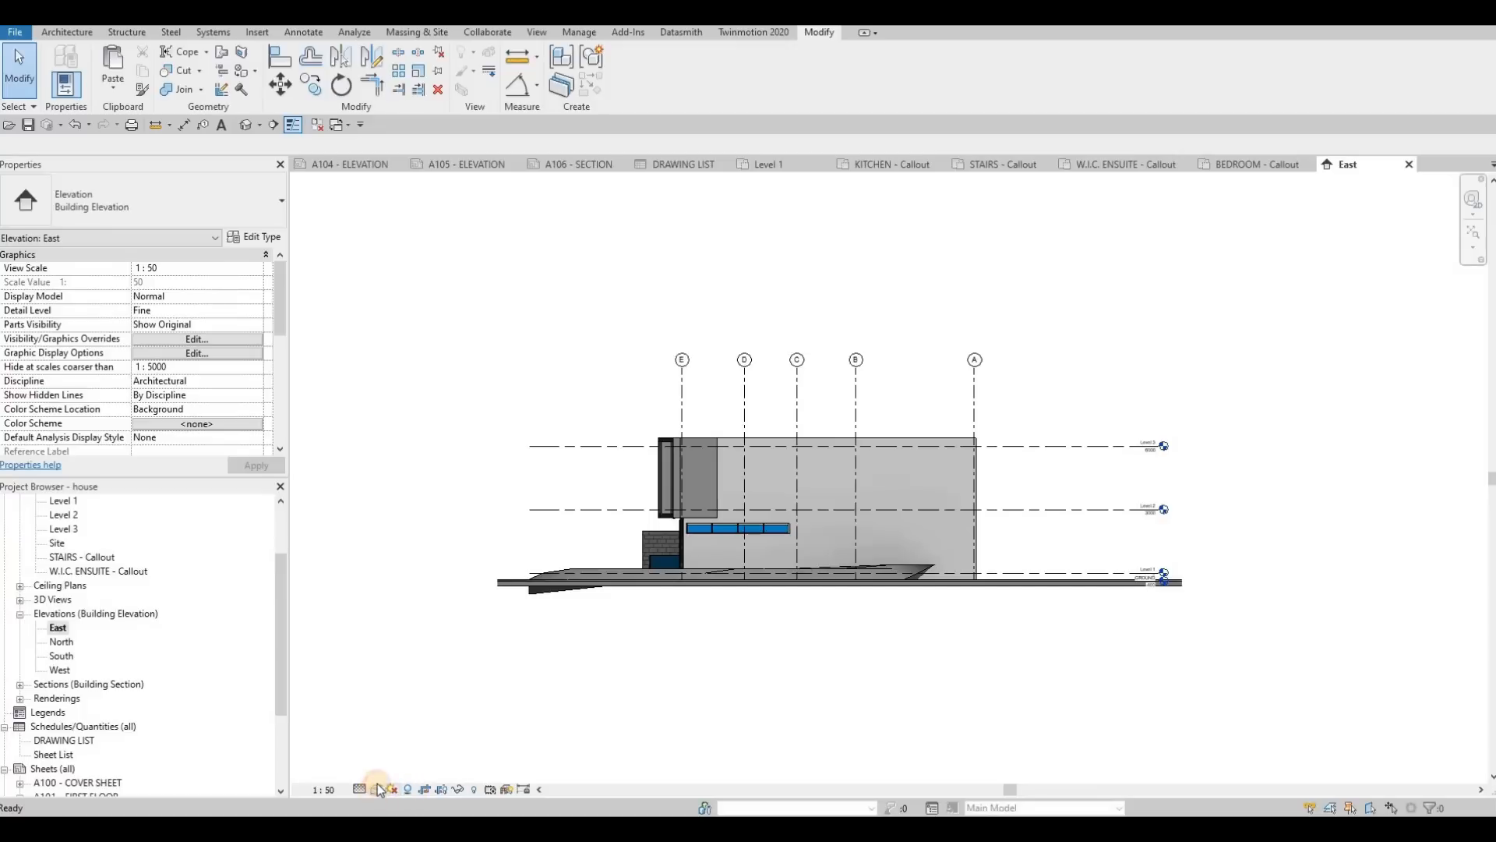
Step: Give the East elevation view a Gradient background in its Graphic Display Options
left_click(453, 670)
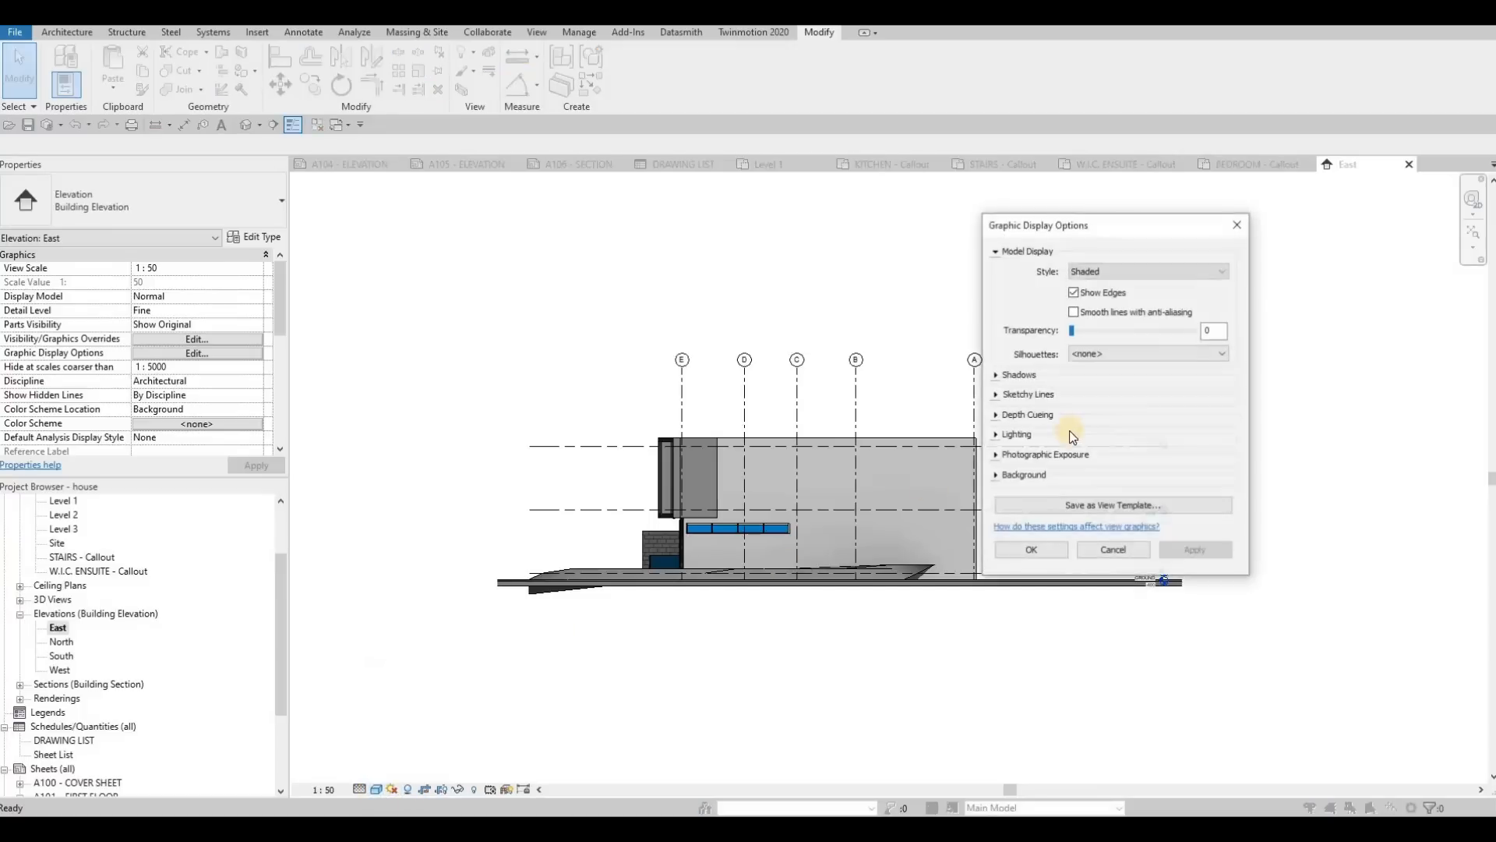
left_click(1014, 491)
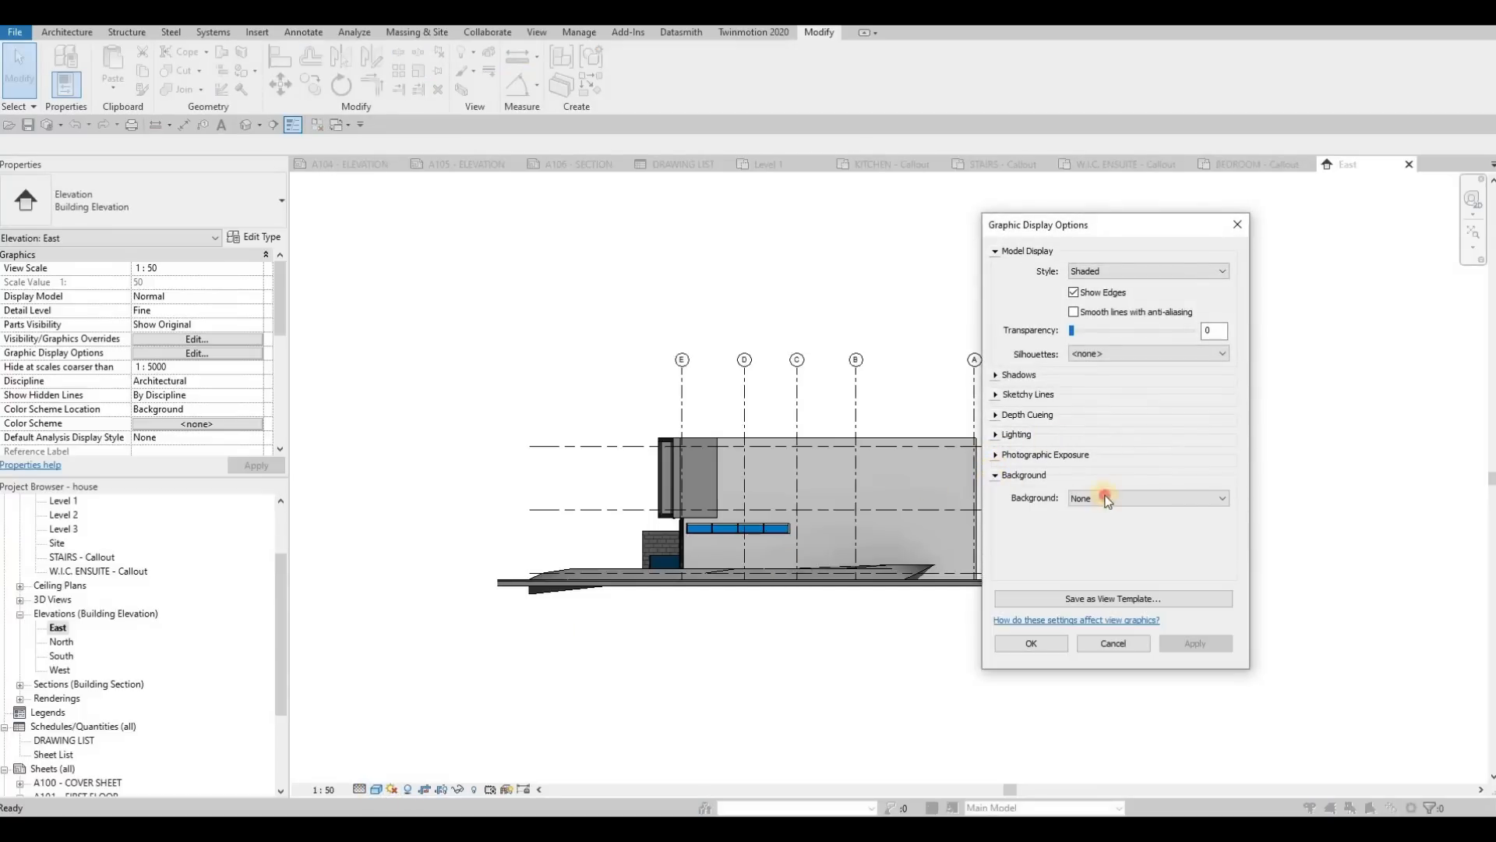
left_click(1107, 498)
left_click(1107, 533)
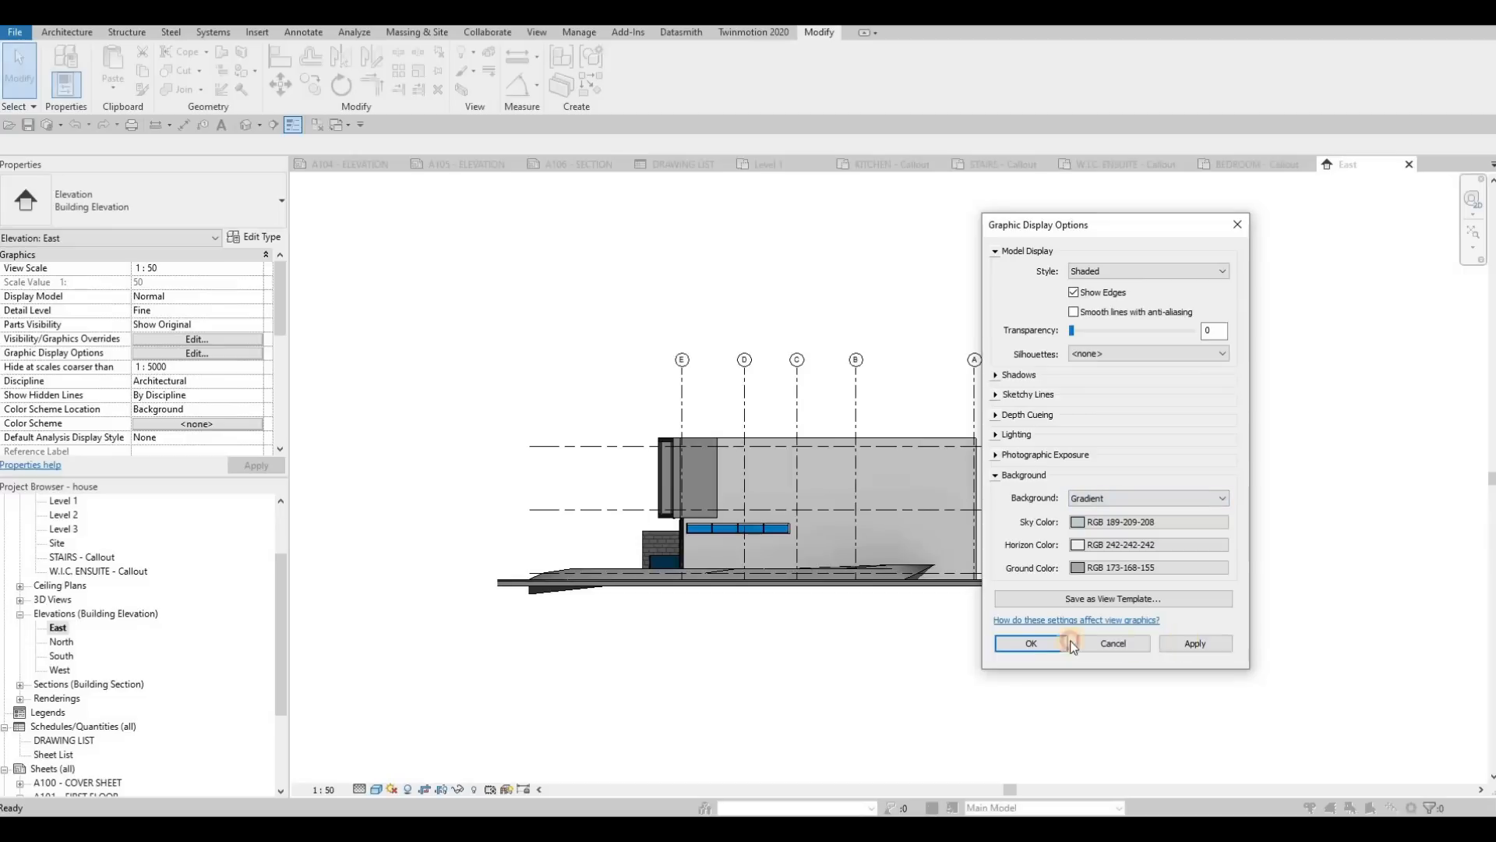
left_click(1032, 643)
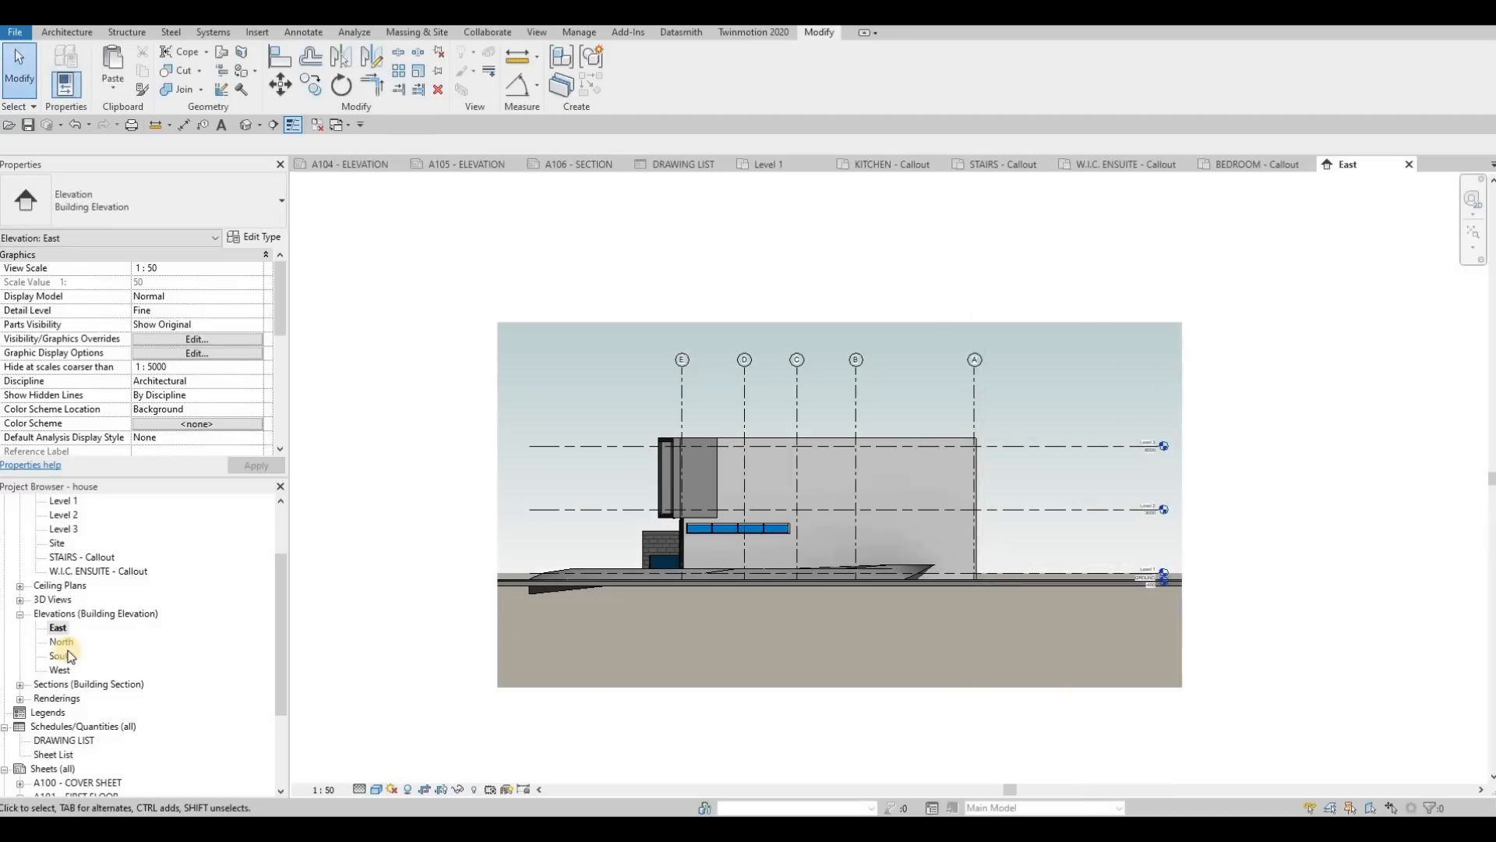
Step: Open the North elevation view and set it to 1:50 scale, Shaded visual style, with shadows on
double_click(61, 641)
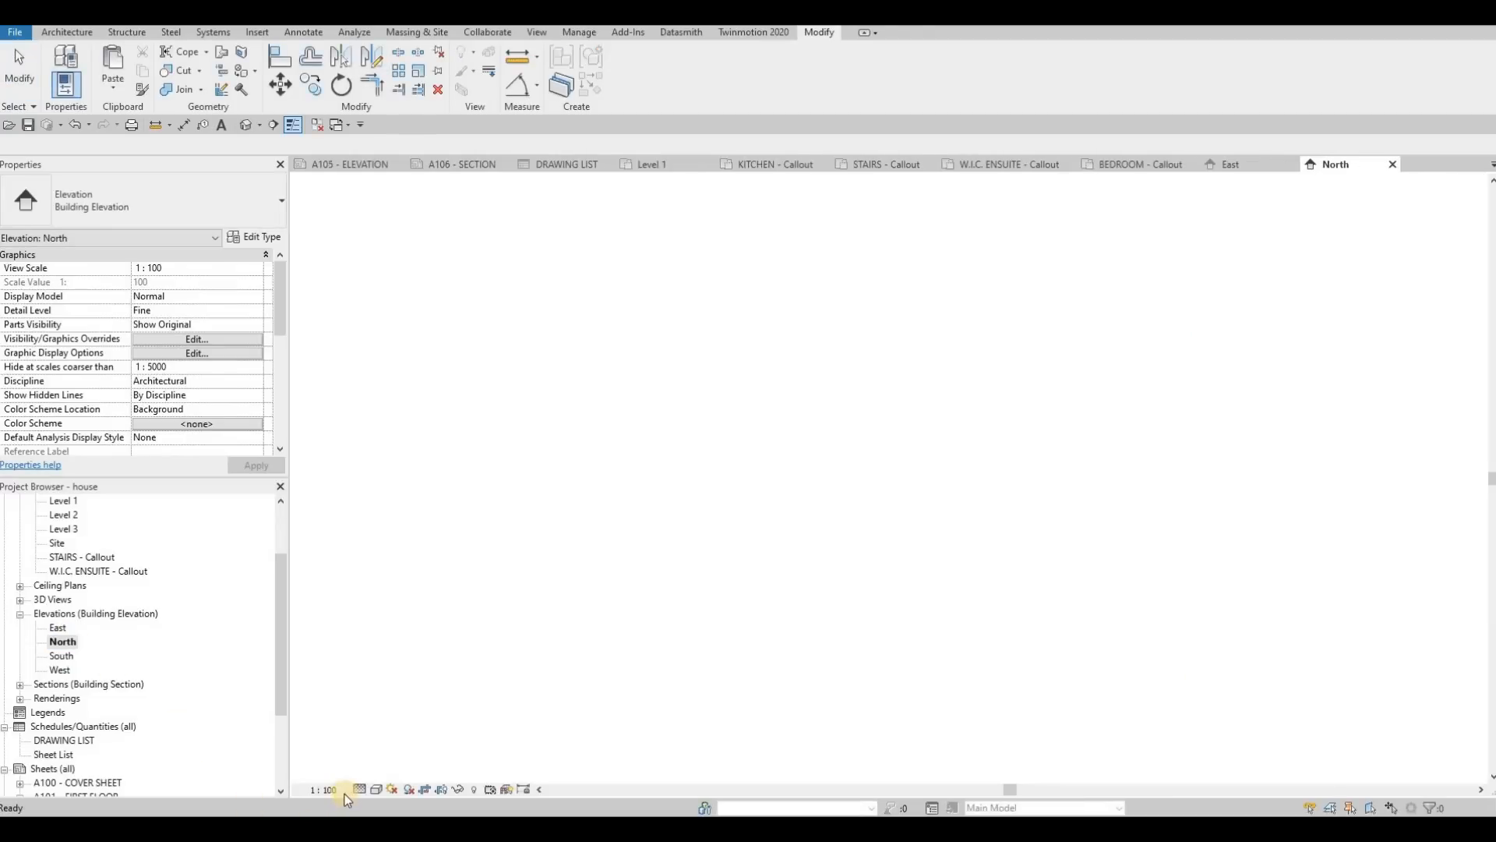
left_click(324, 789)
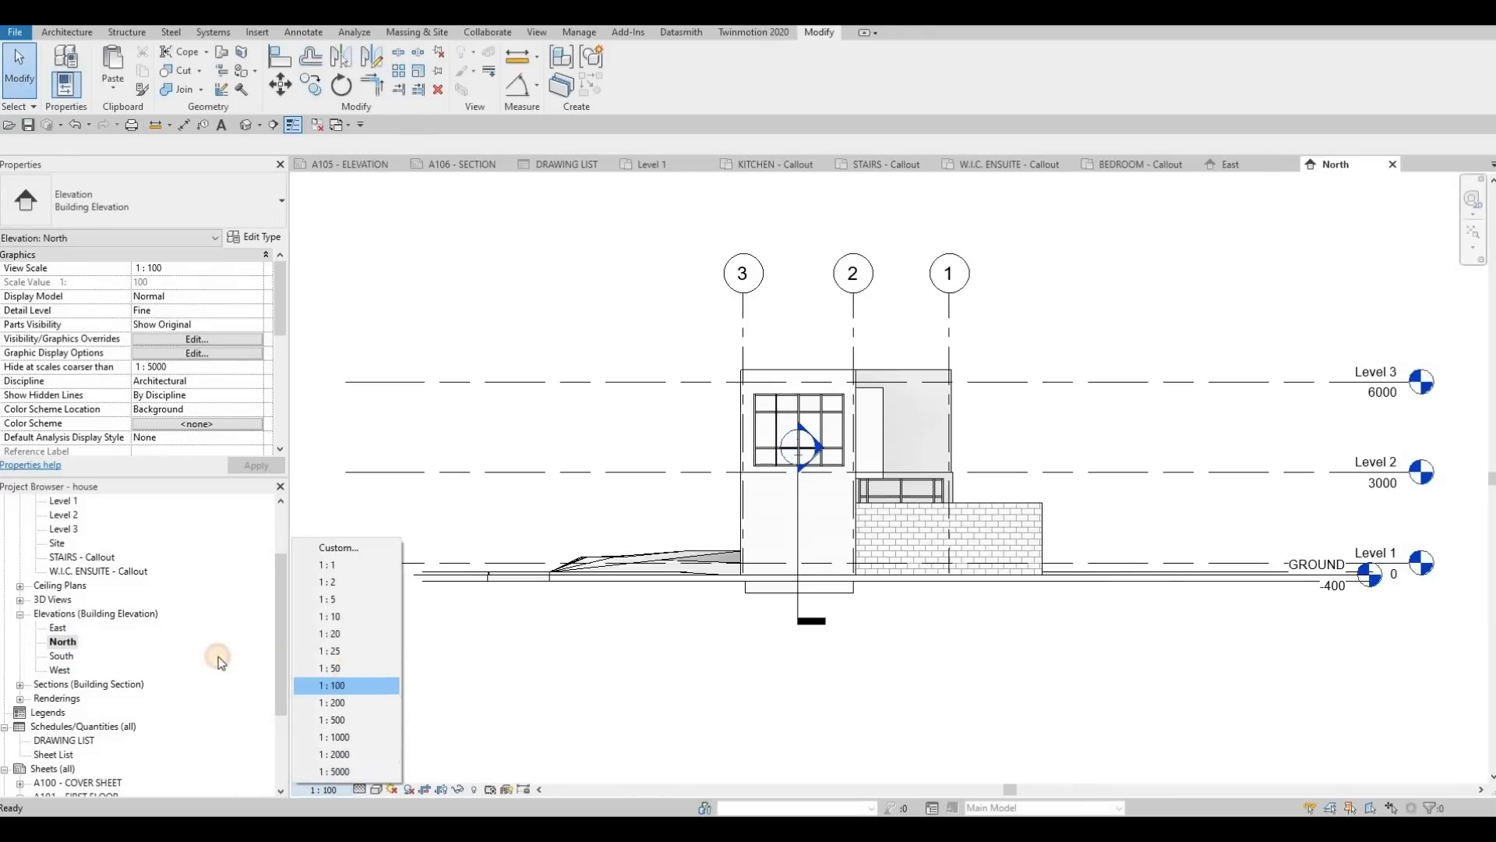
left_click(347, 667)
left_click(377, 790)
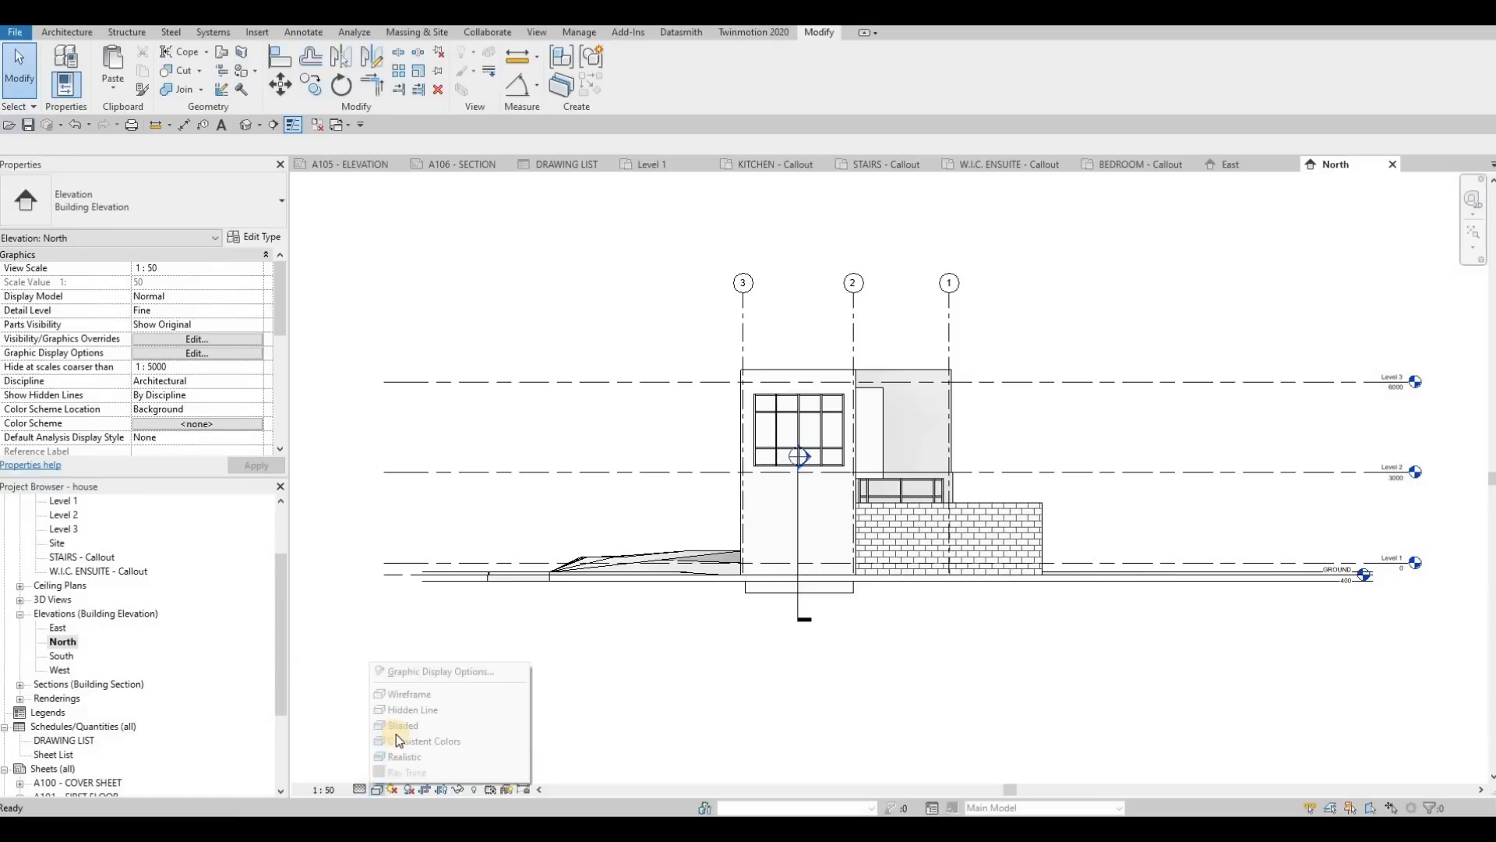
left_click(409, 789)
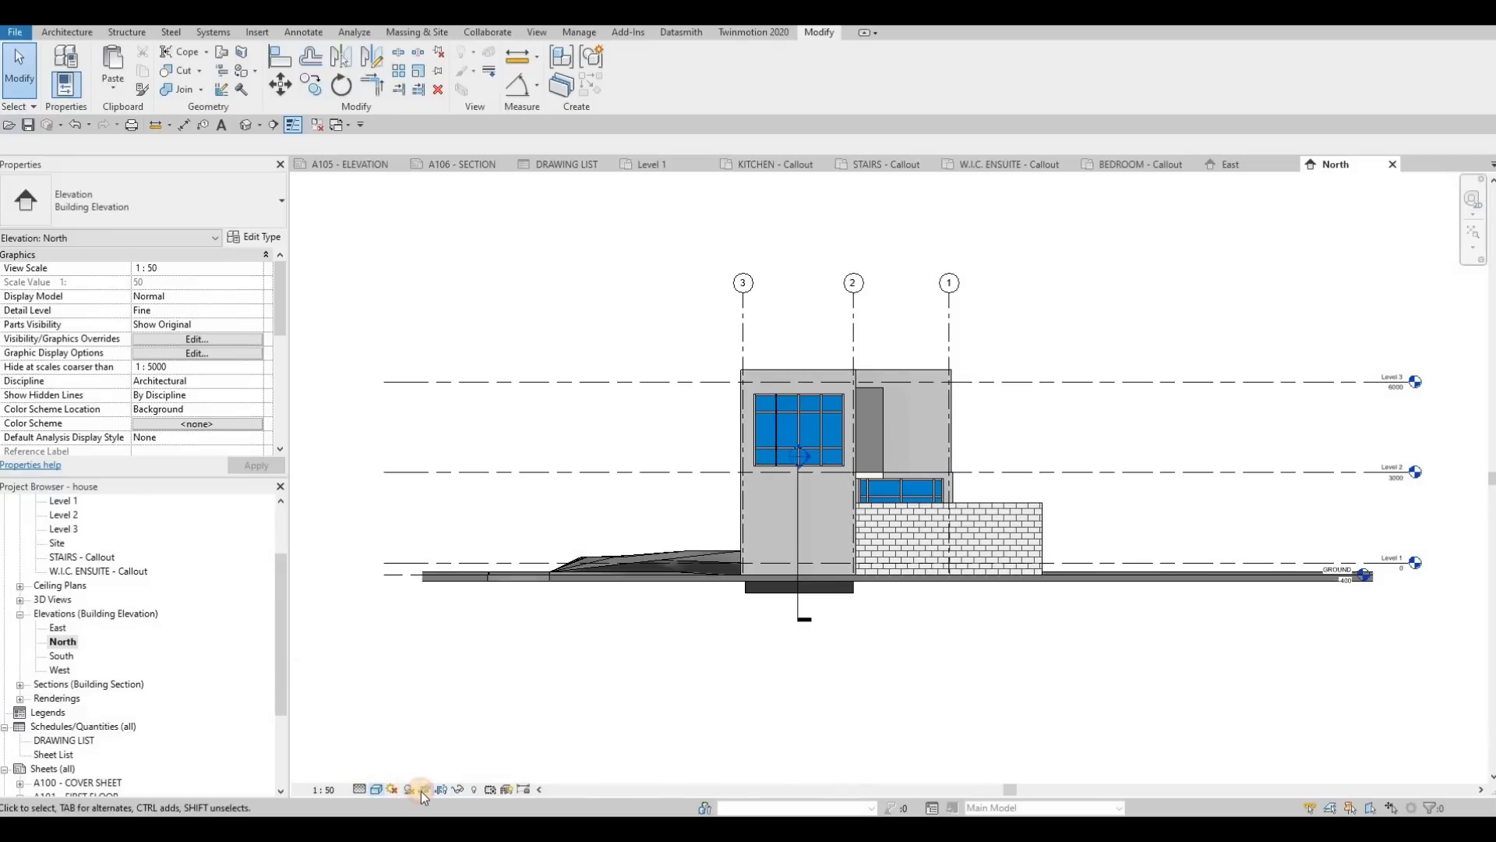
Step: Give the North elevation view a Gradient background in its Graphic Display Options
left_click(378, 790)
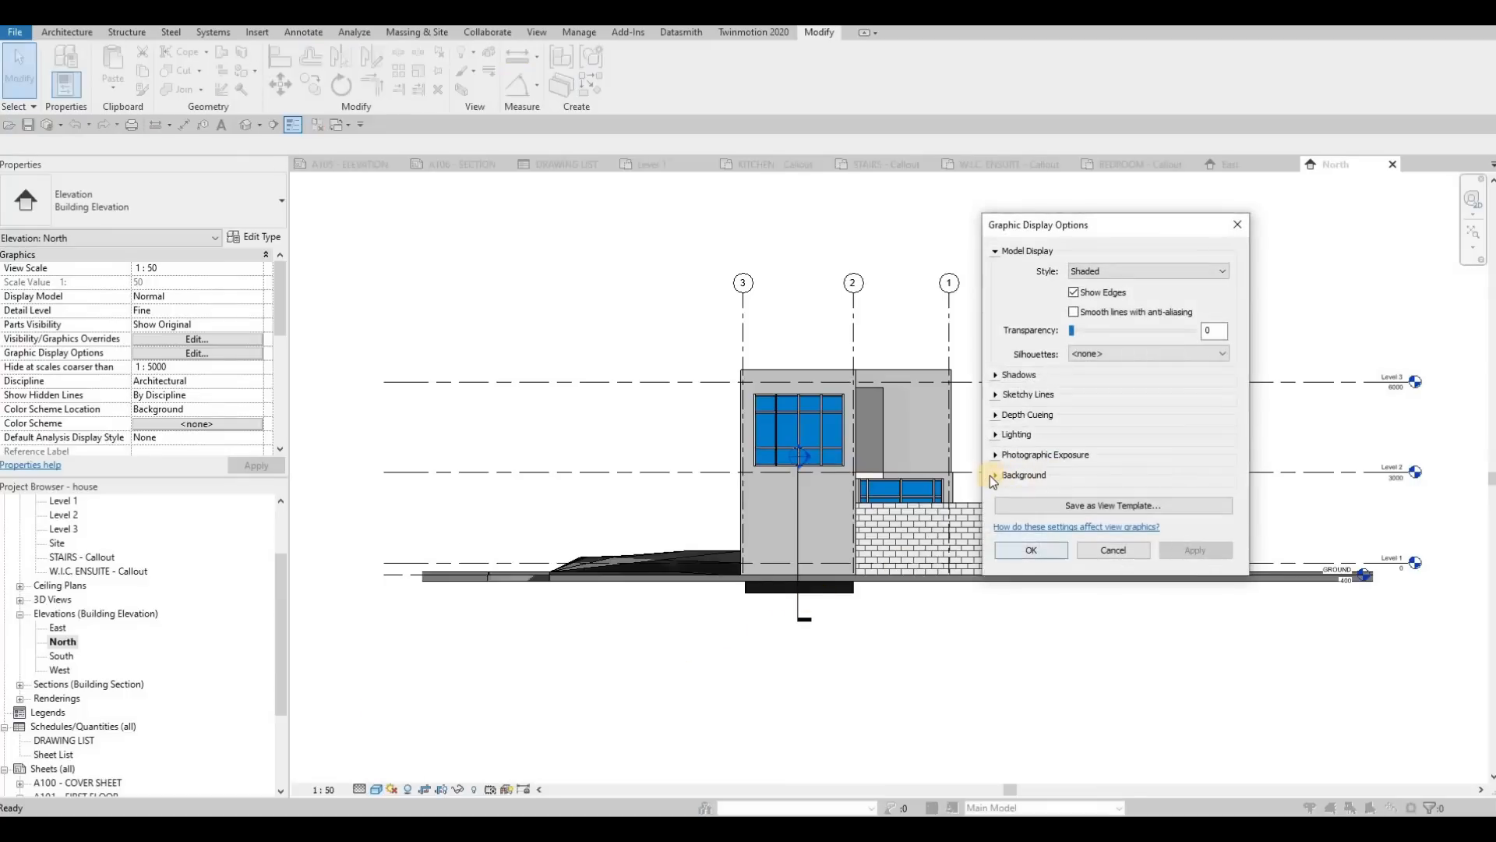
left_click(995, 476)
left_click(1101, 502)
left_click(1104, 532)
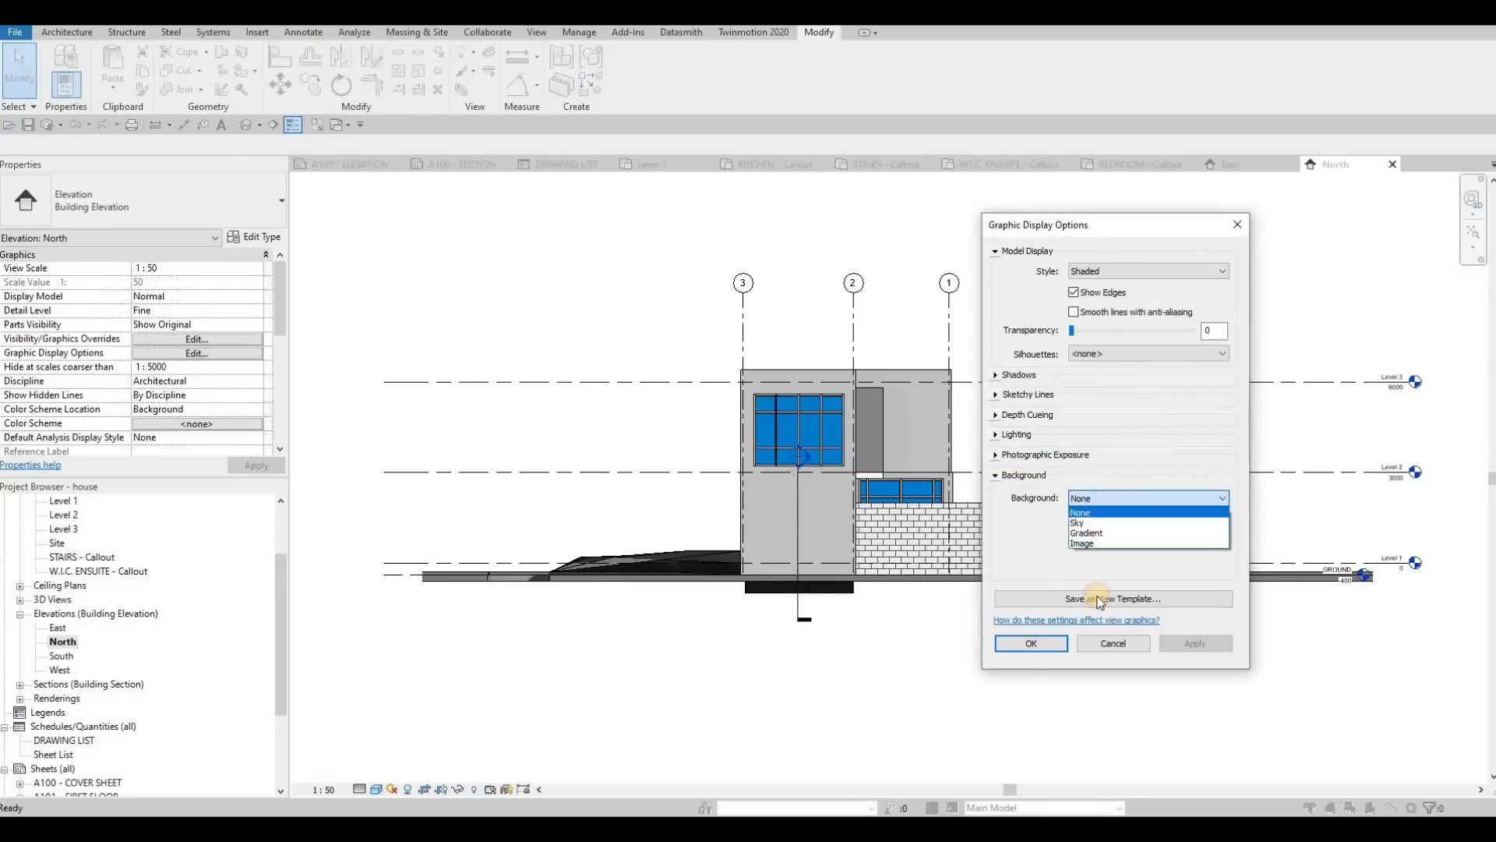
left_click(1062, 647)
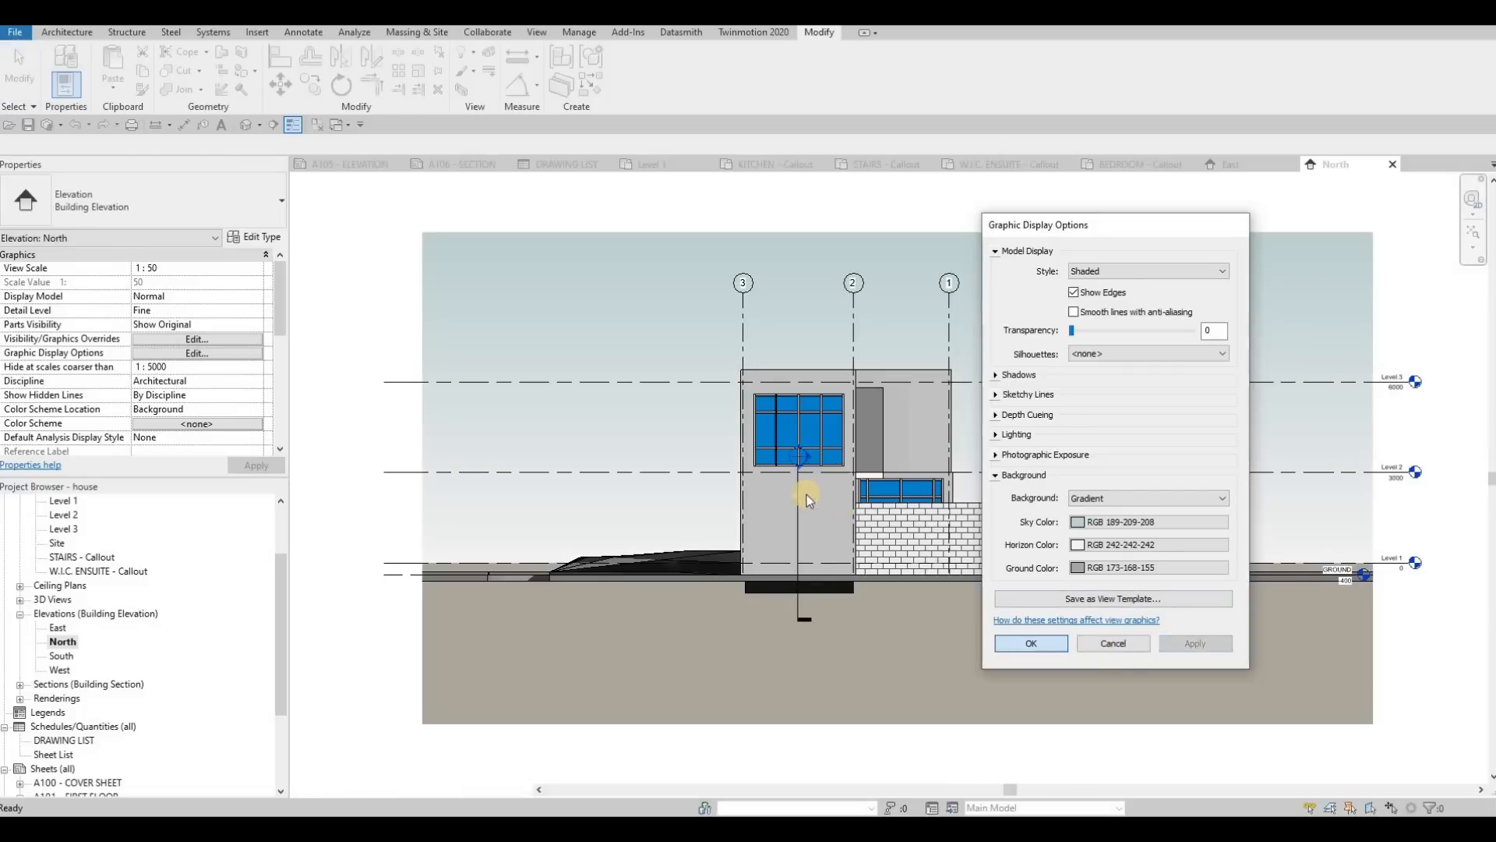
Step: Extend the section line in the North elevation upward so its head sits above the roof
left_click(796, 496)
left_click(797, 466)
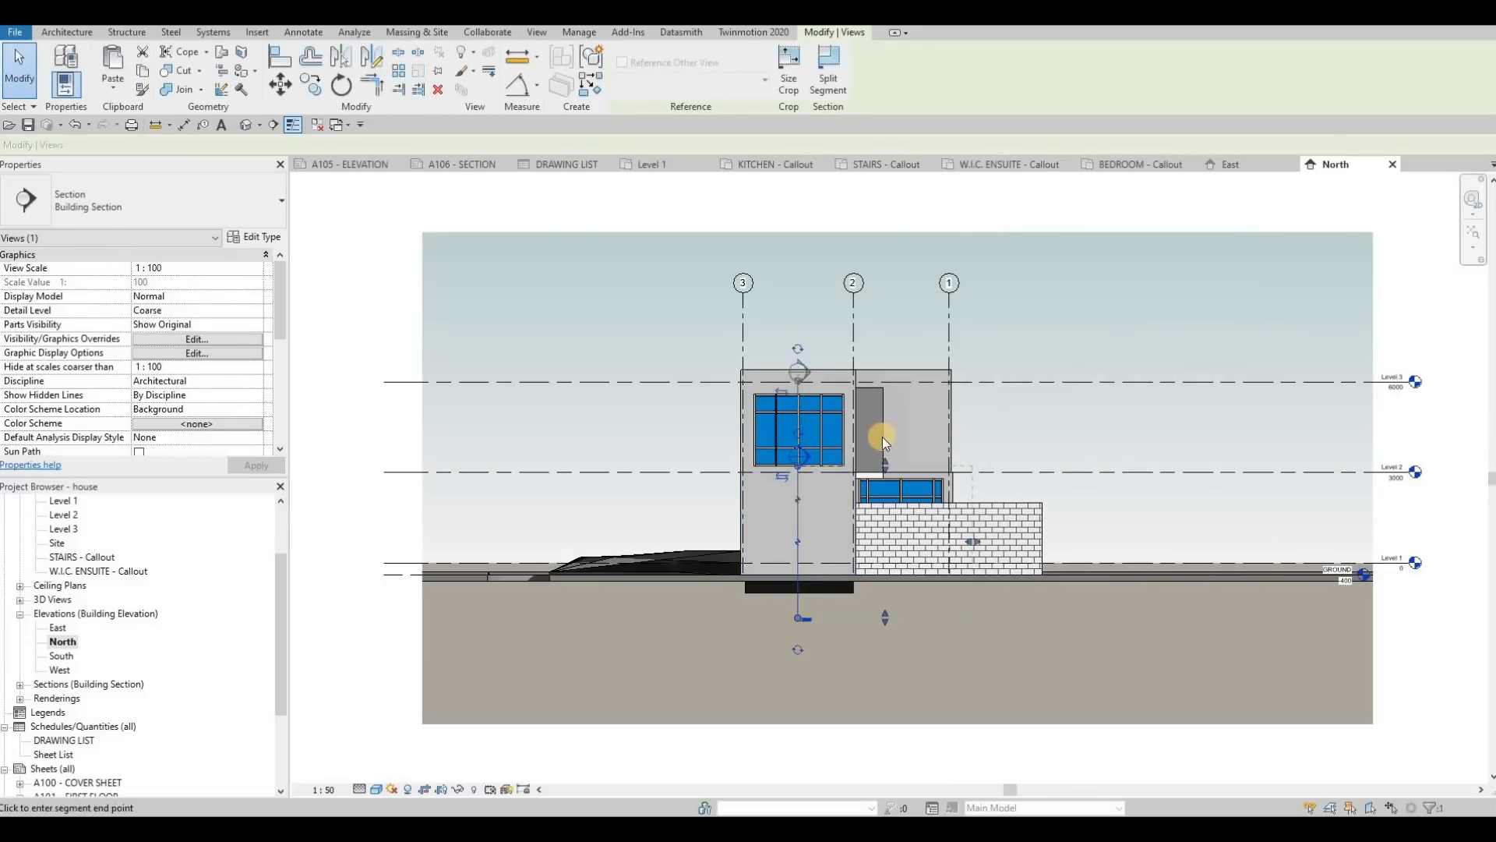
left_click_drag(888, 357, 887, 361)
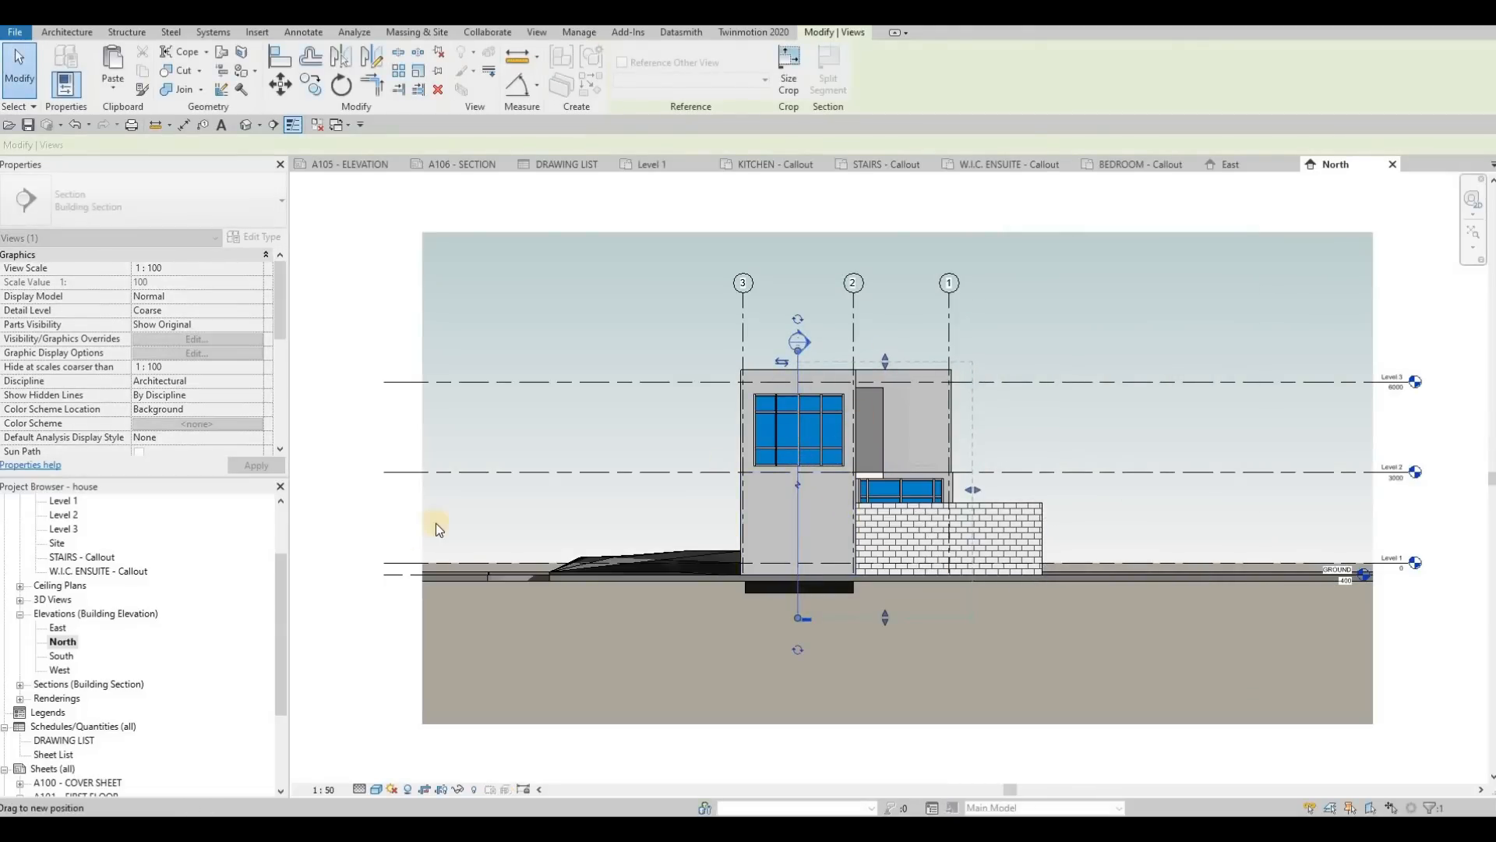
Step: Open the South elevation view and set it to 1:50 scale, Shaded visual style, with shadows on
double_click(60, 657)
left_click(326, 790)
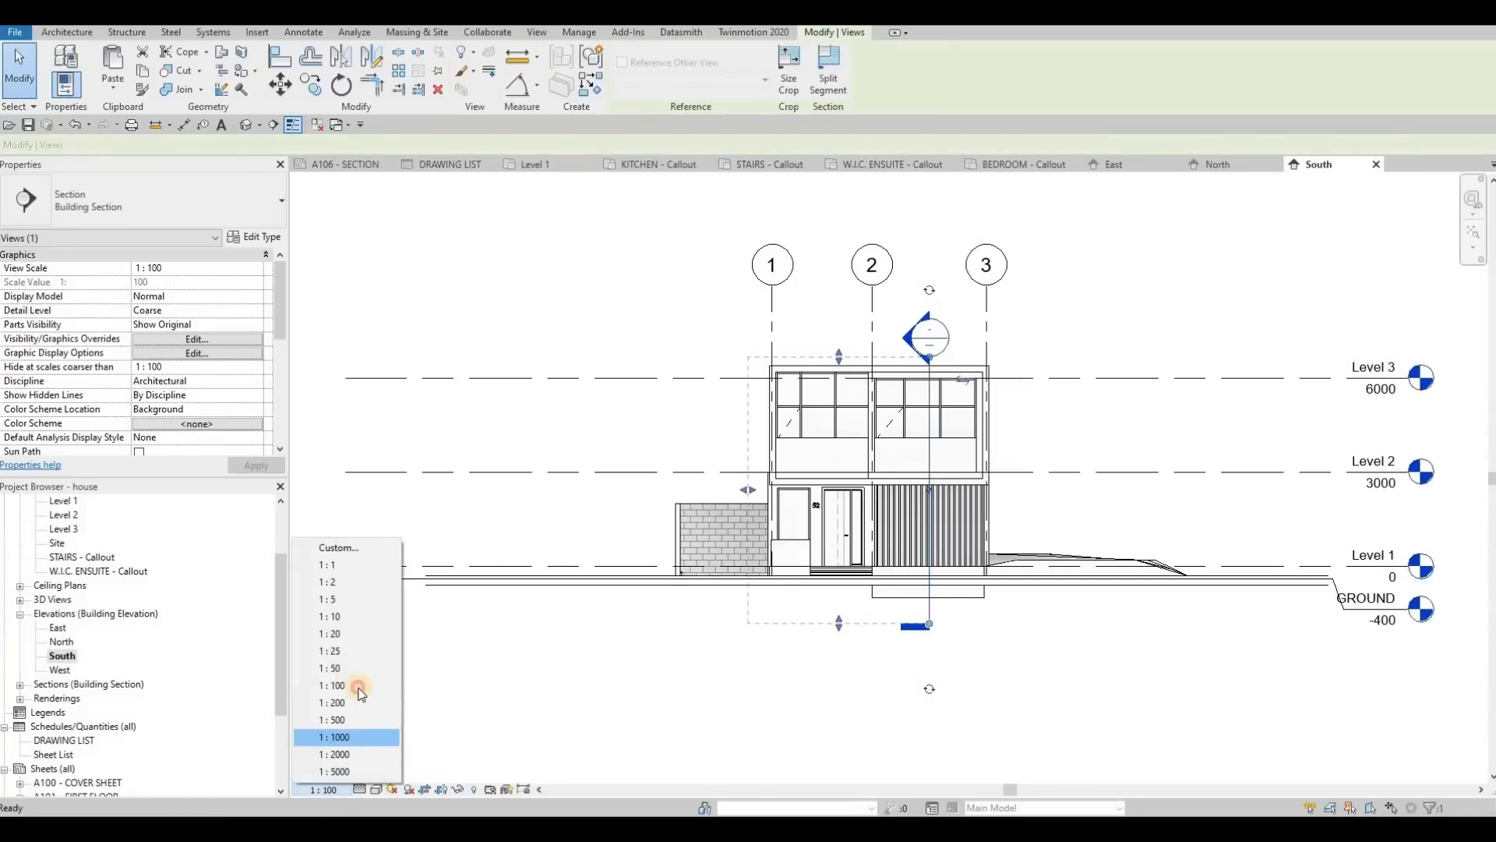
left_click(330, 668)
left_click(376, 790)
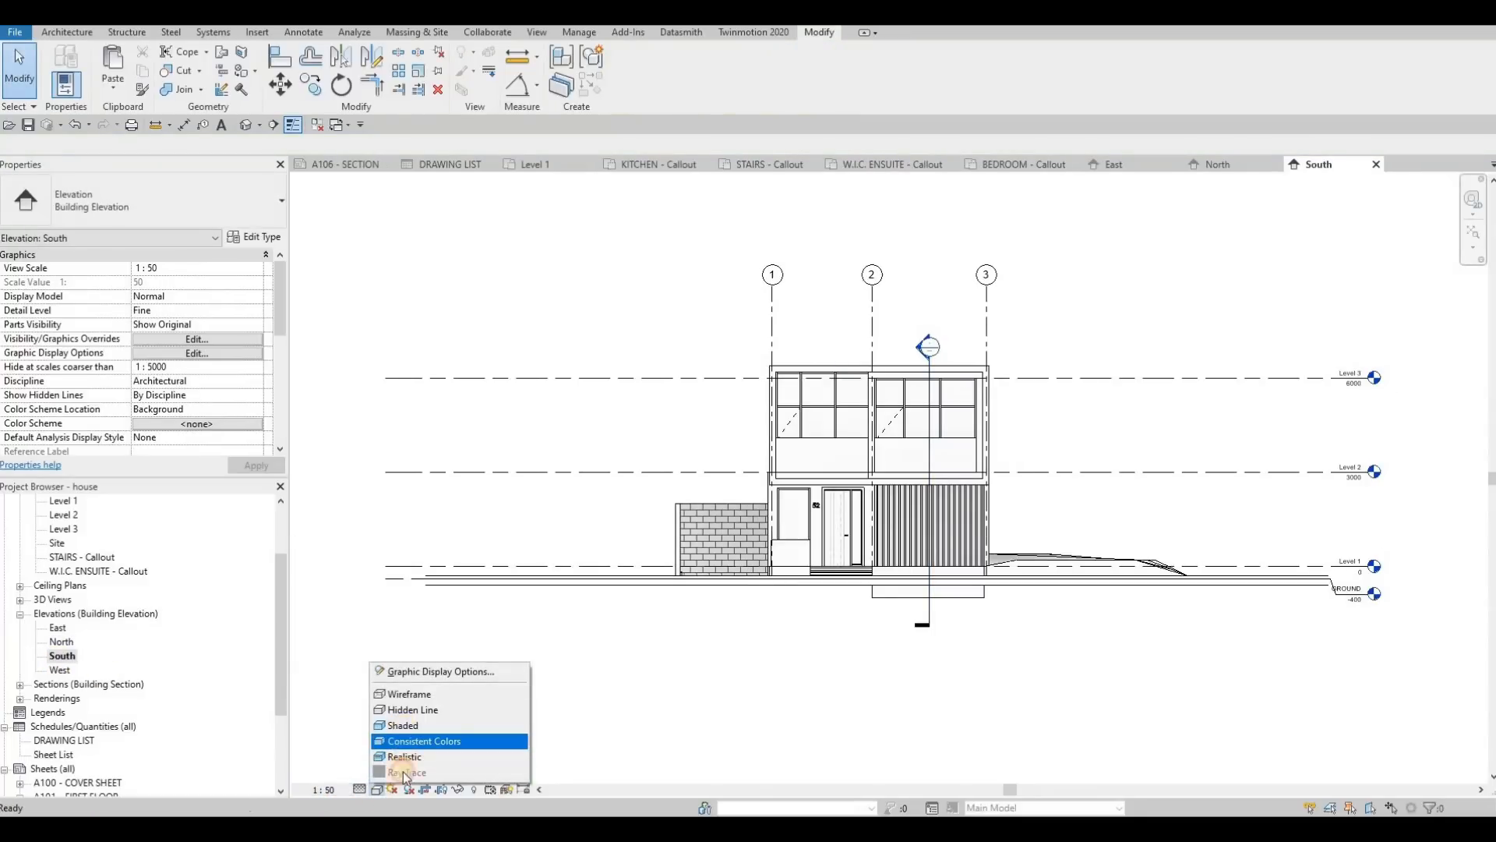
left_click(403, 725)
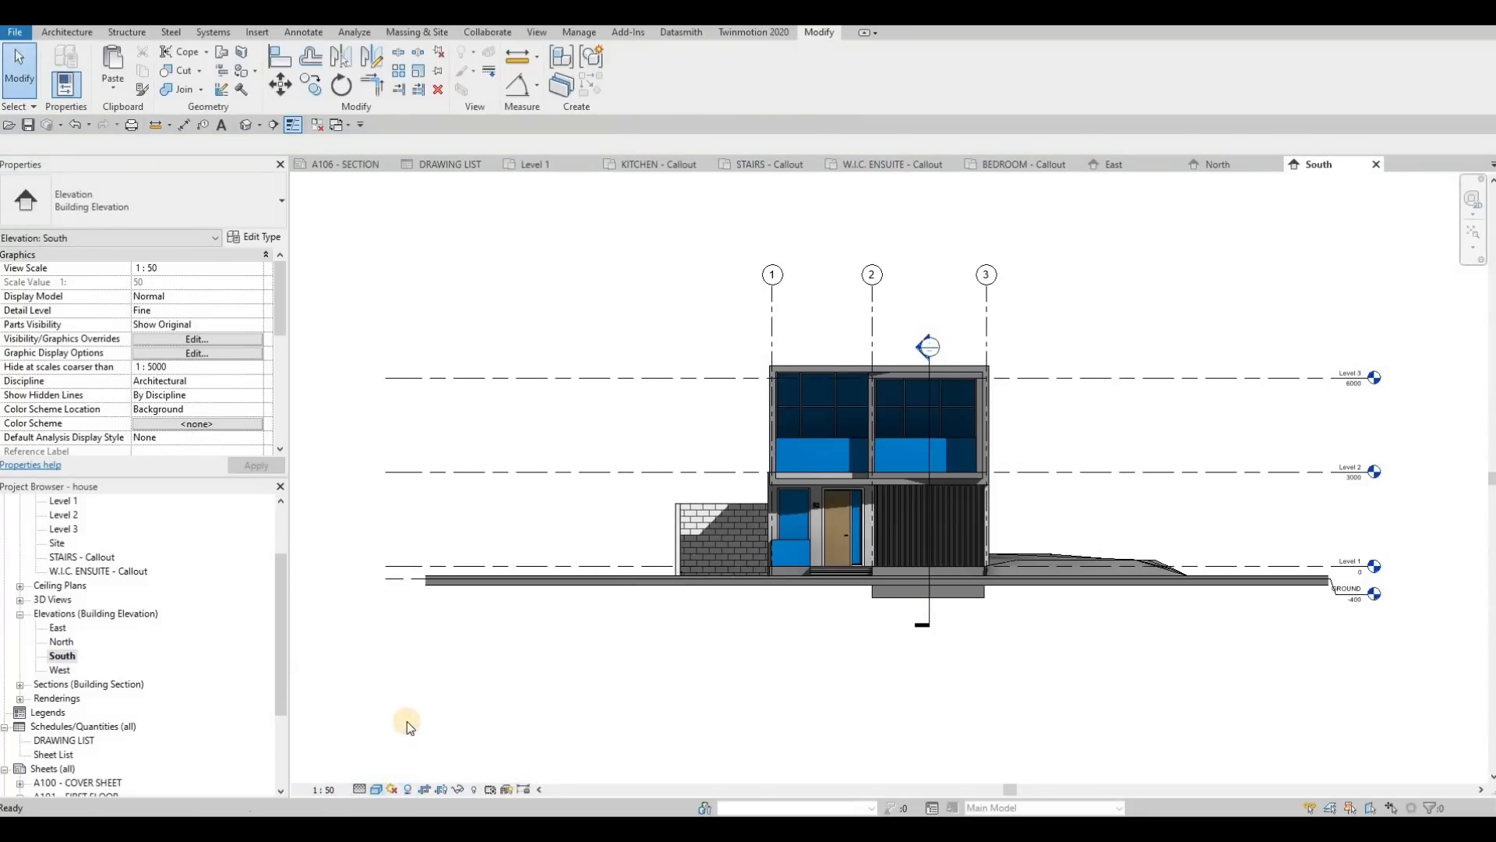
Step: Give the South elevation view a Gradient background in its Graphic Display Options
left_click(376, 789)
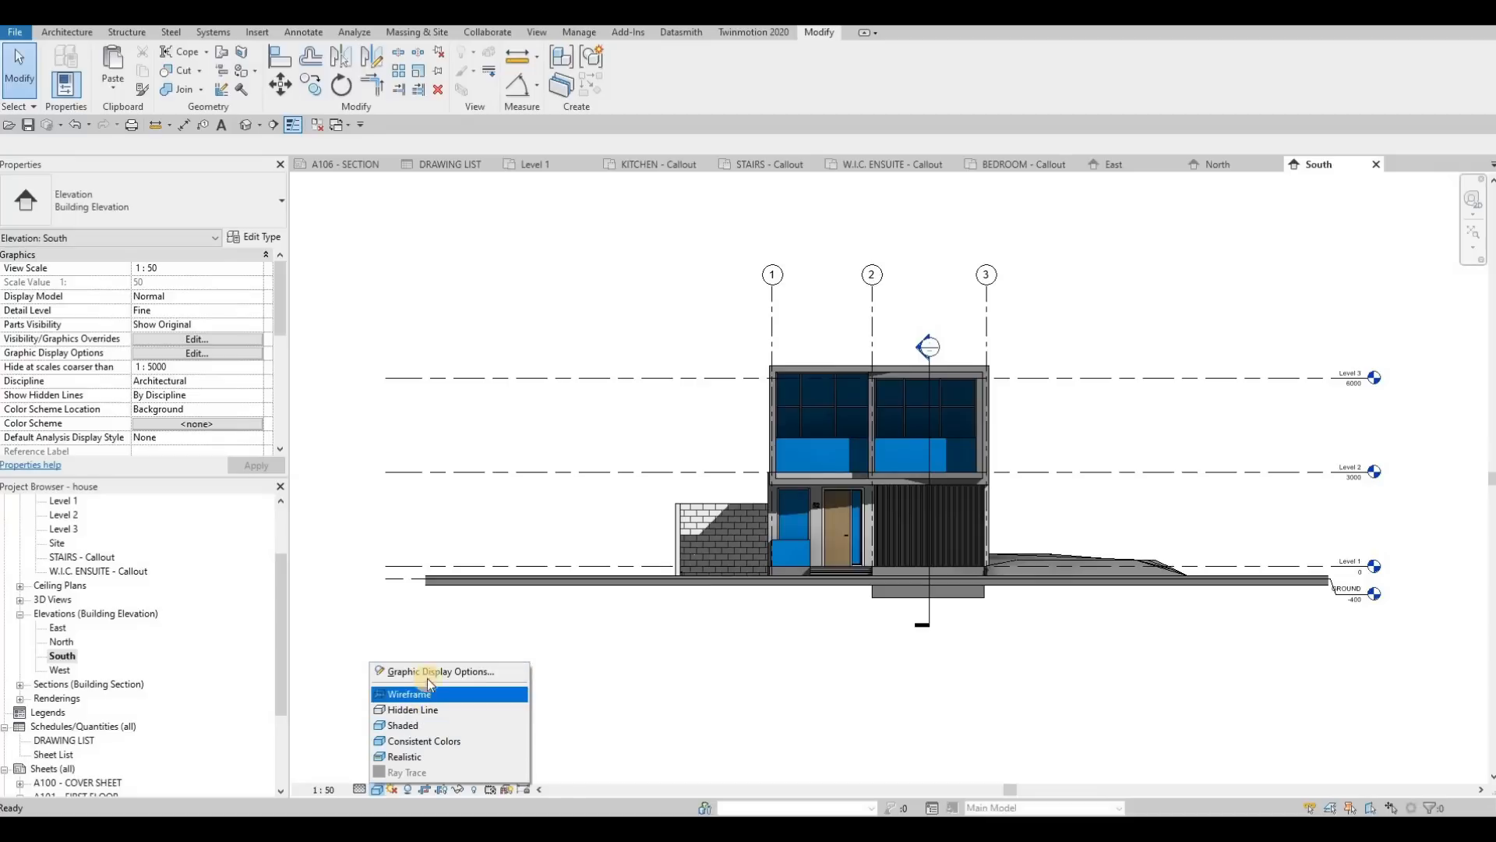
left_click(441, 672)
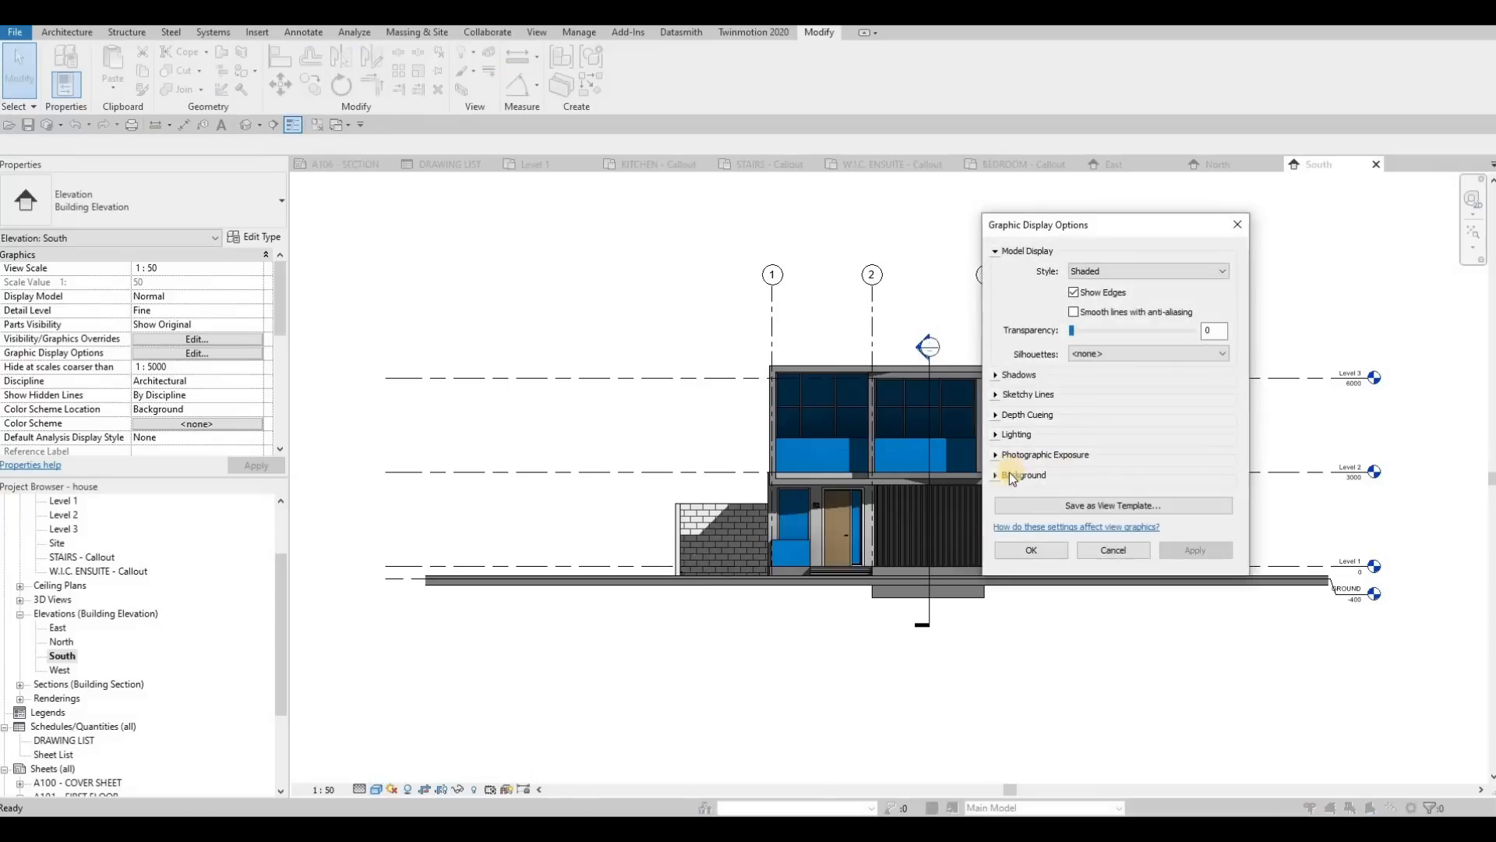
left_click(1037, 454)
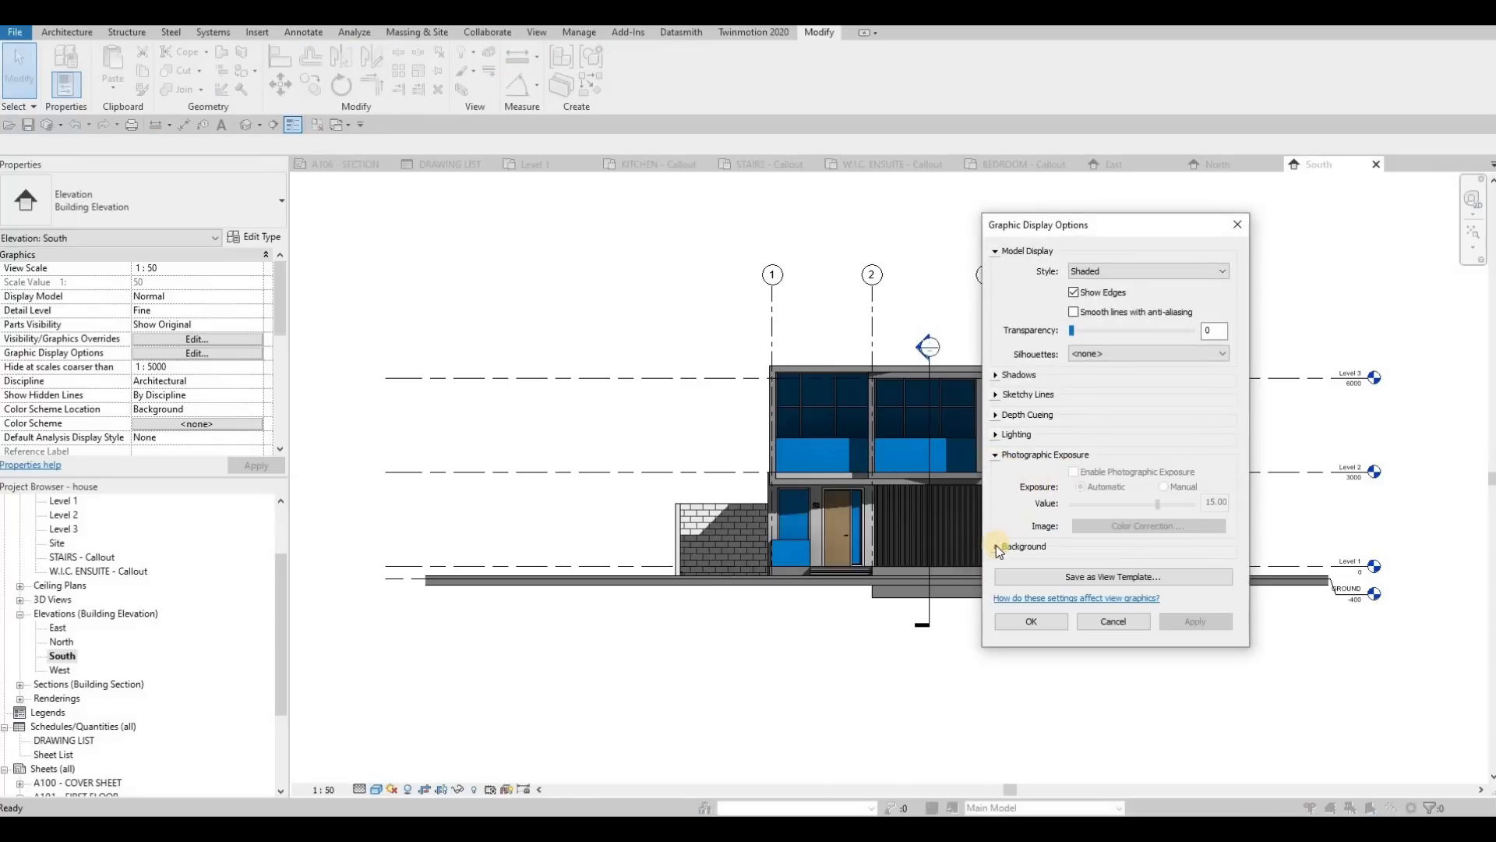
left_click(1091, 554)
left_click(1148, 569)
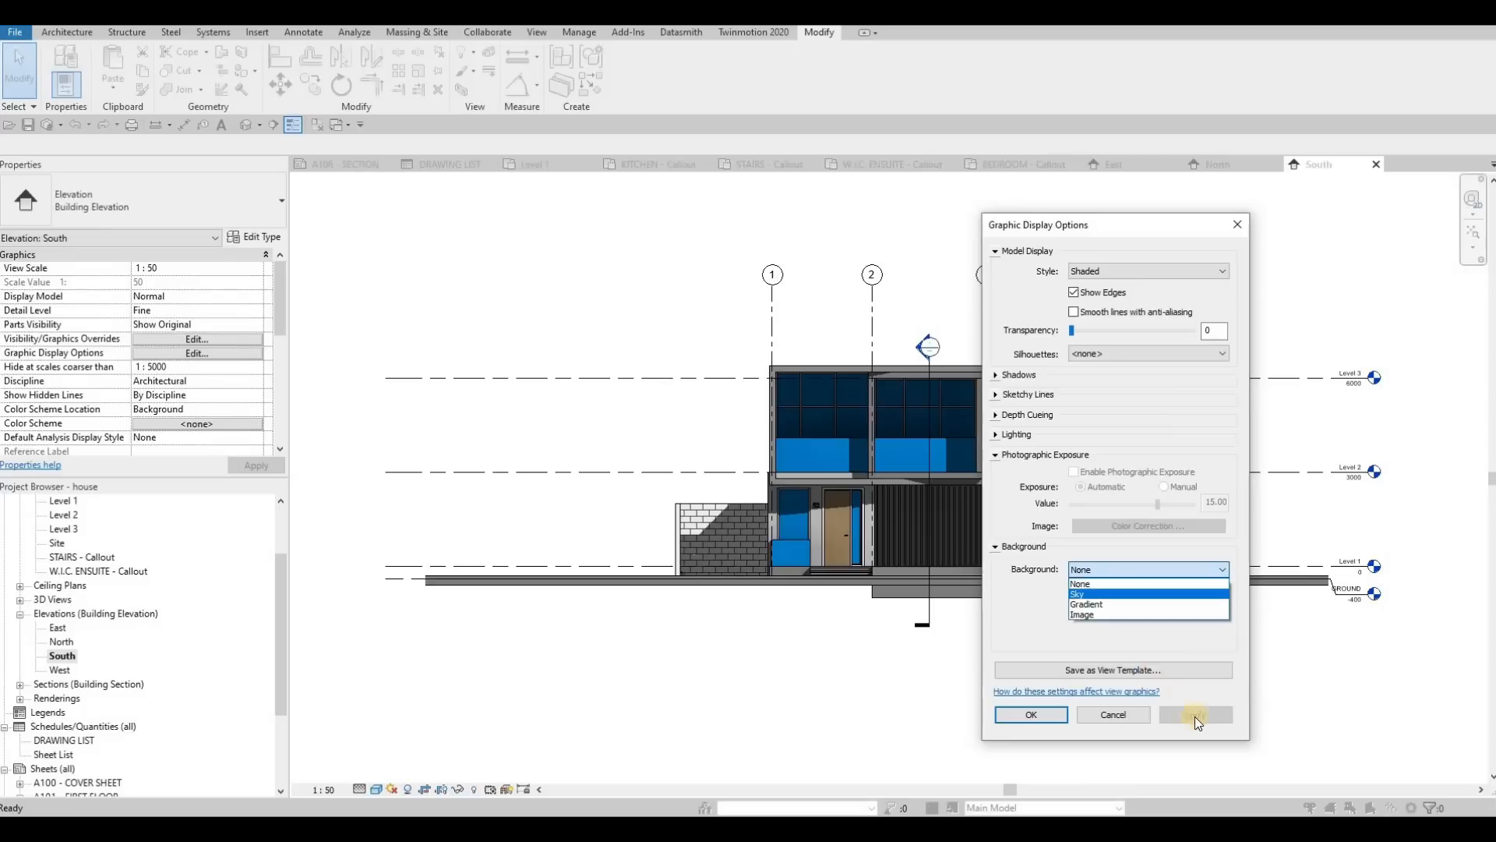
left_click(1107, 590)
left_click(1195, 714)
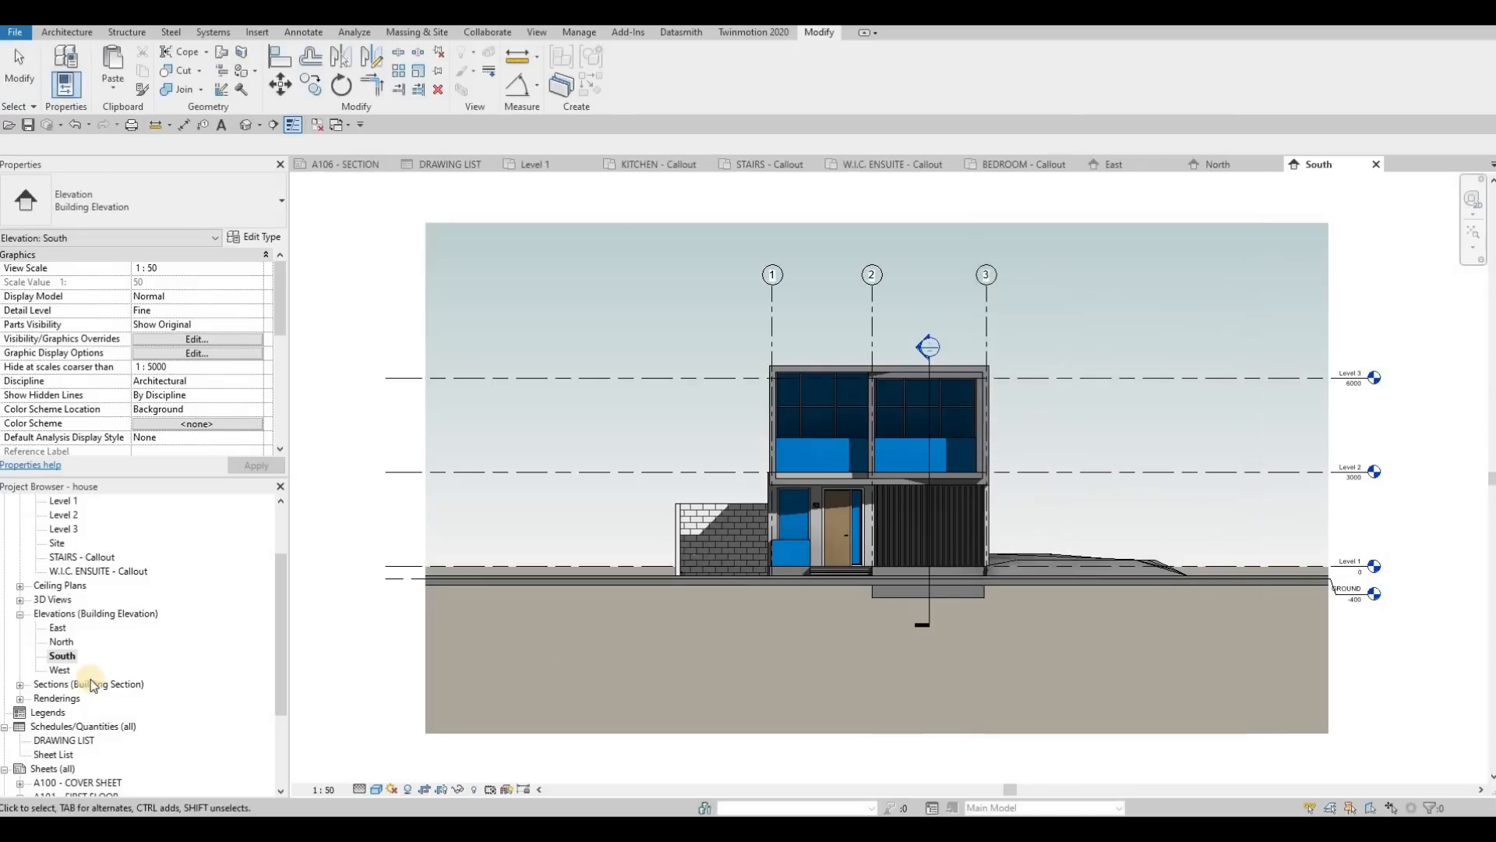
Step: Open the West elevation view and set it to 1:50 scale, Shaded visual style, with shadows on
double_click(60, 669)
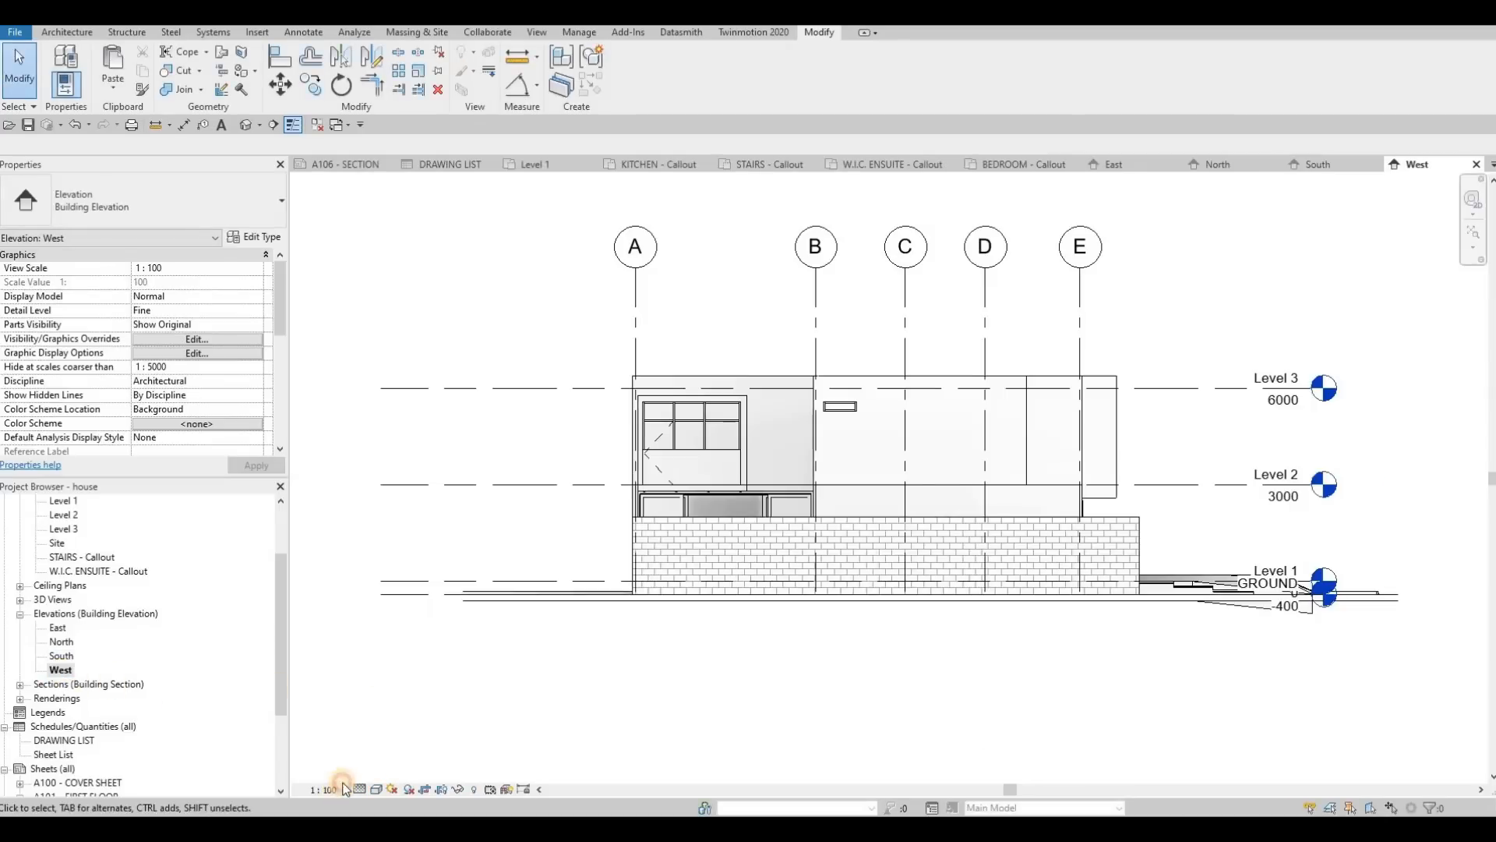
left_click(324, 790)
left_click(349, 677)
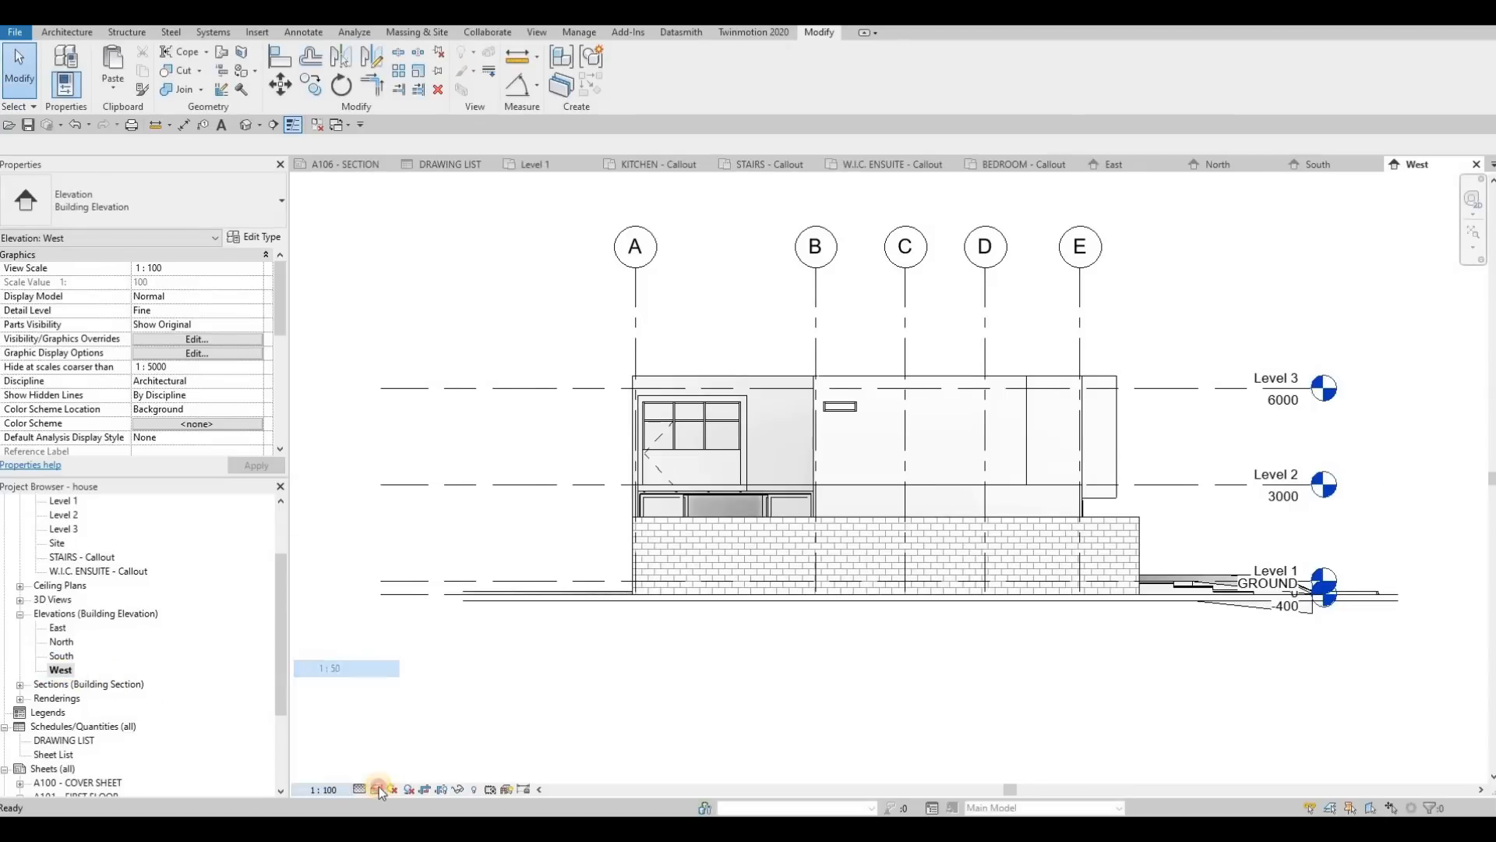
left_click(376, 789)
left_click(406, 724)
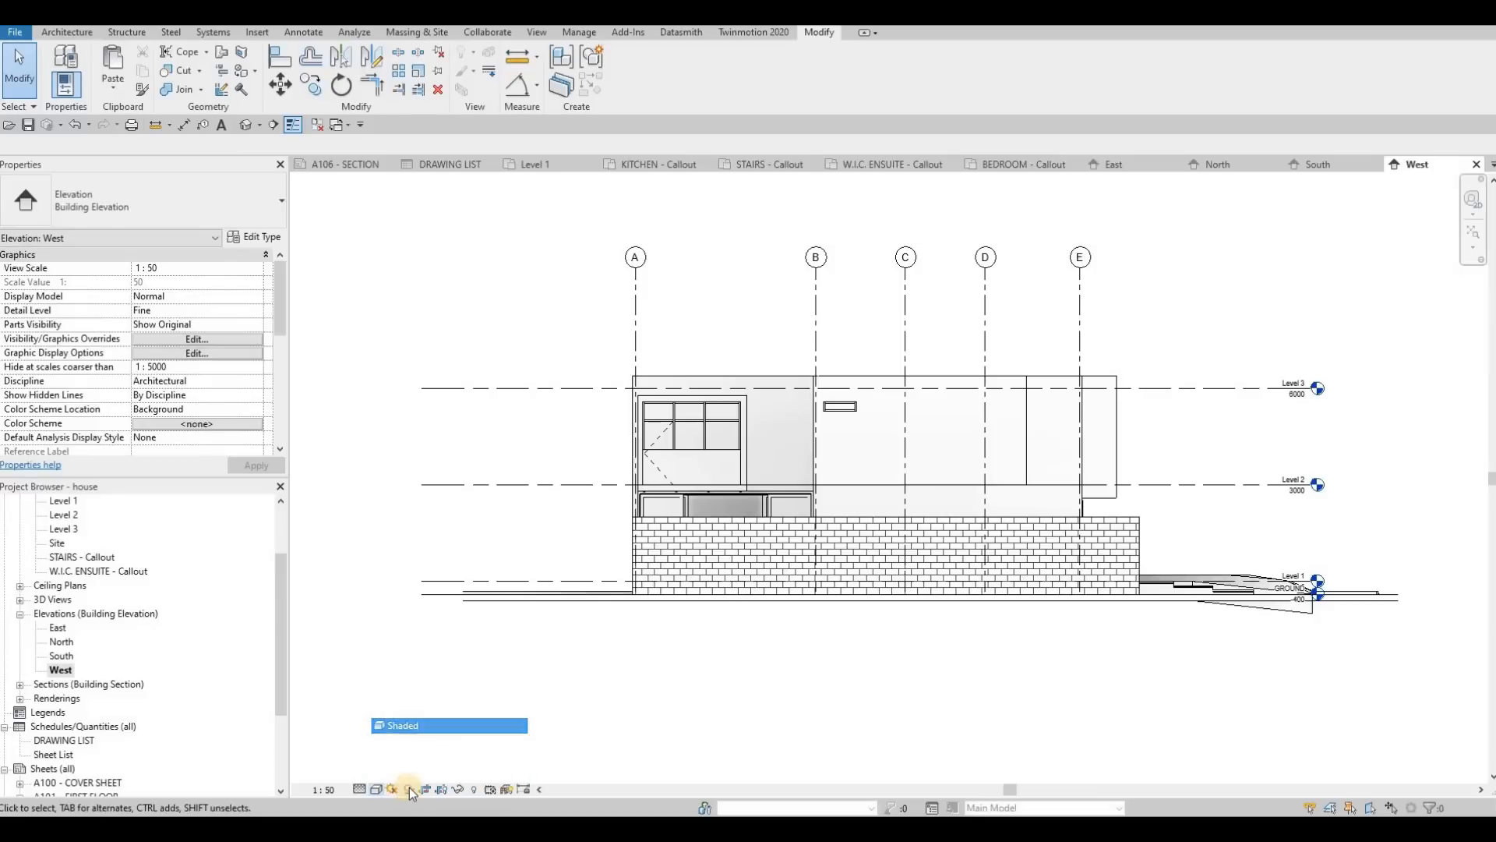
left_click(409, 790)
Step: Give the West elevation view a Gradient background in its Graphic Display Options
left_click(375, 793)
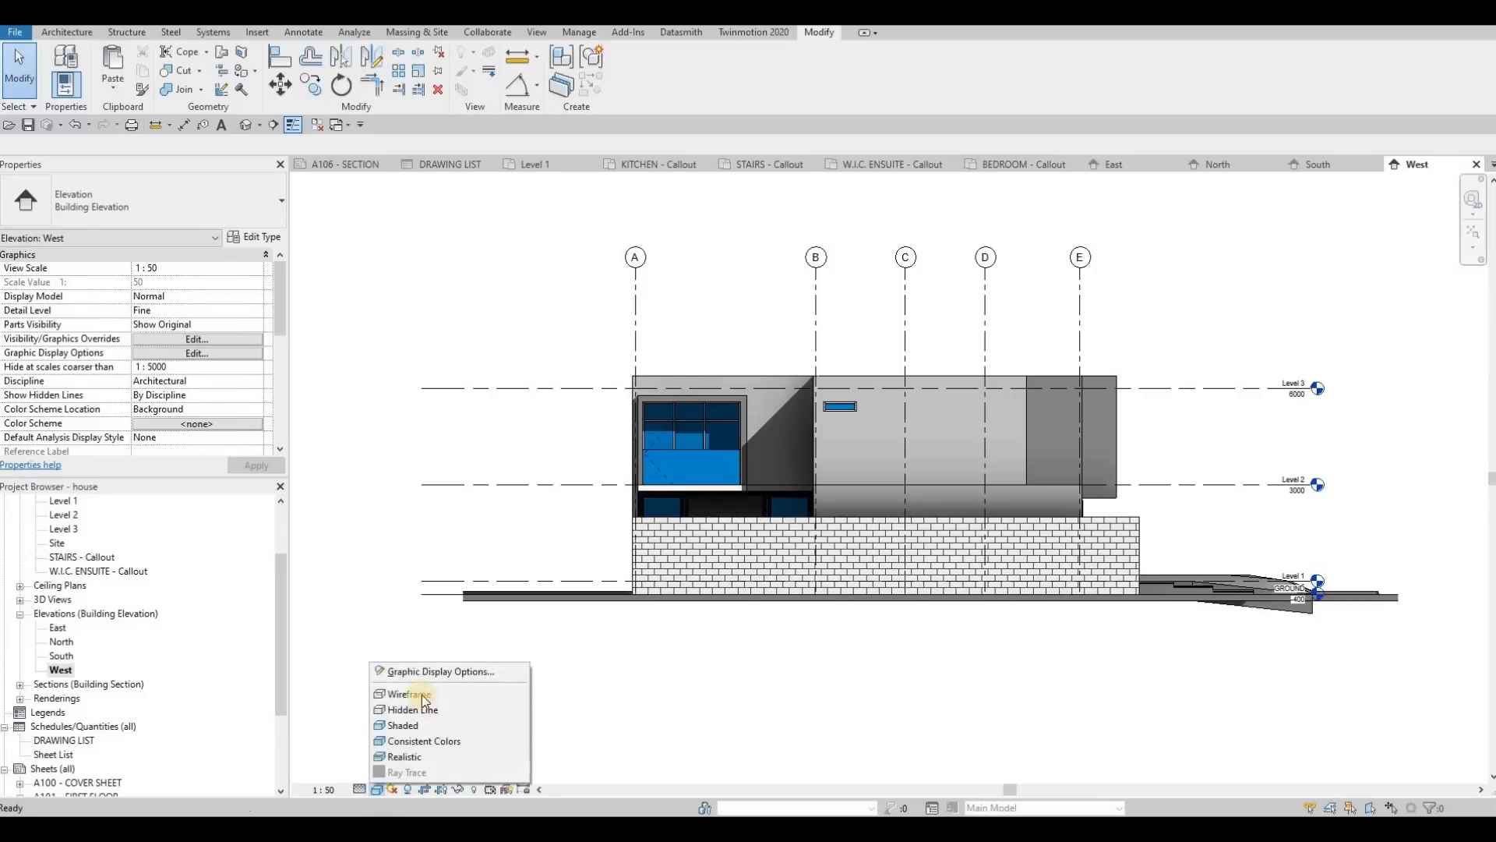
left_click(421, 675)
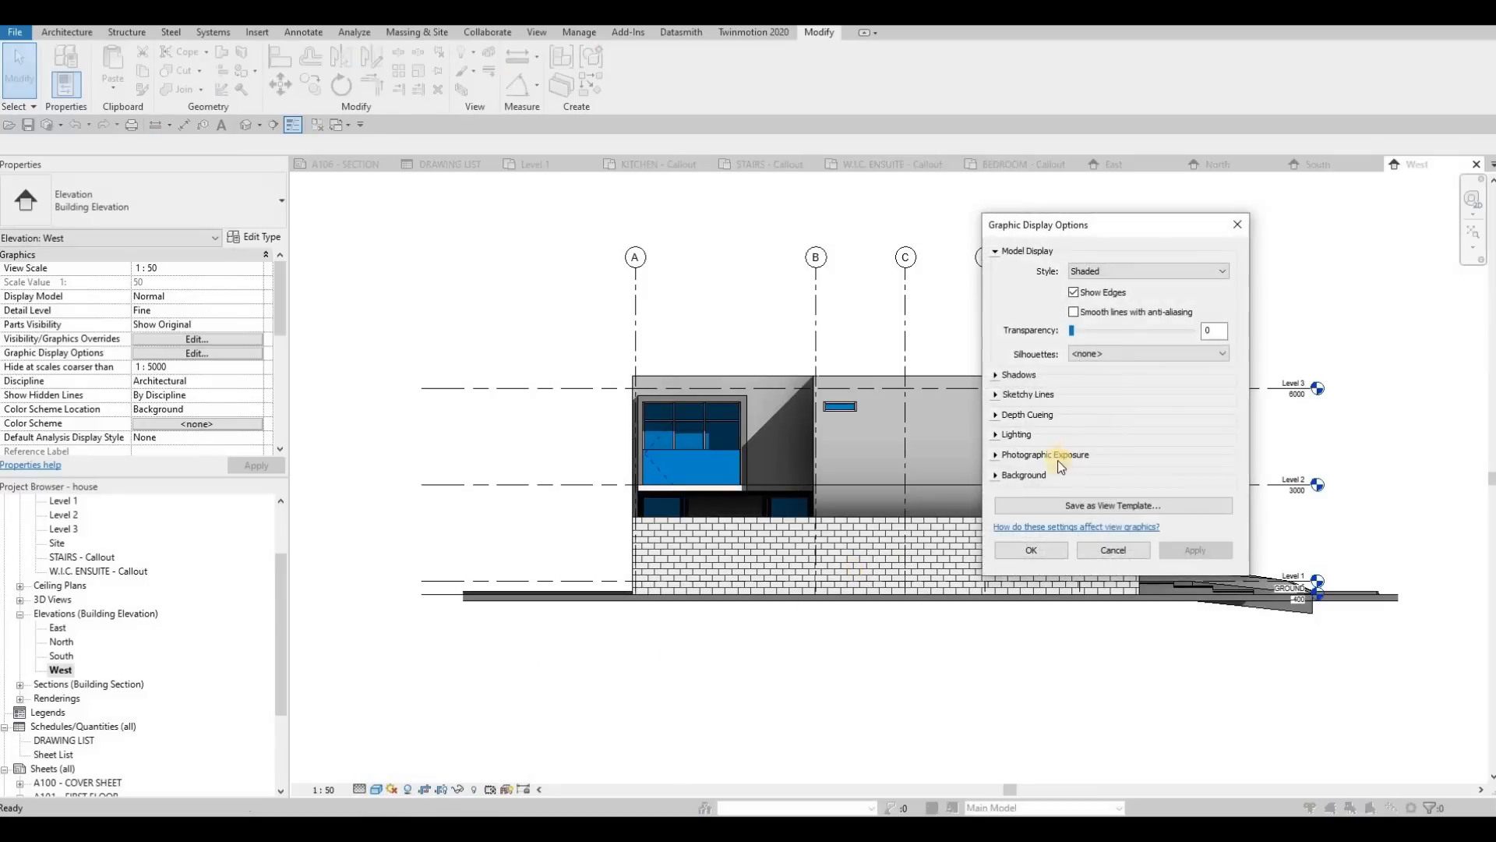
left_click(997, 475)
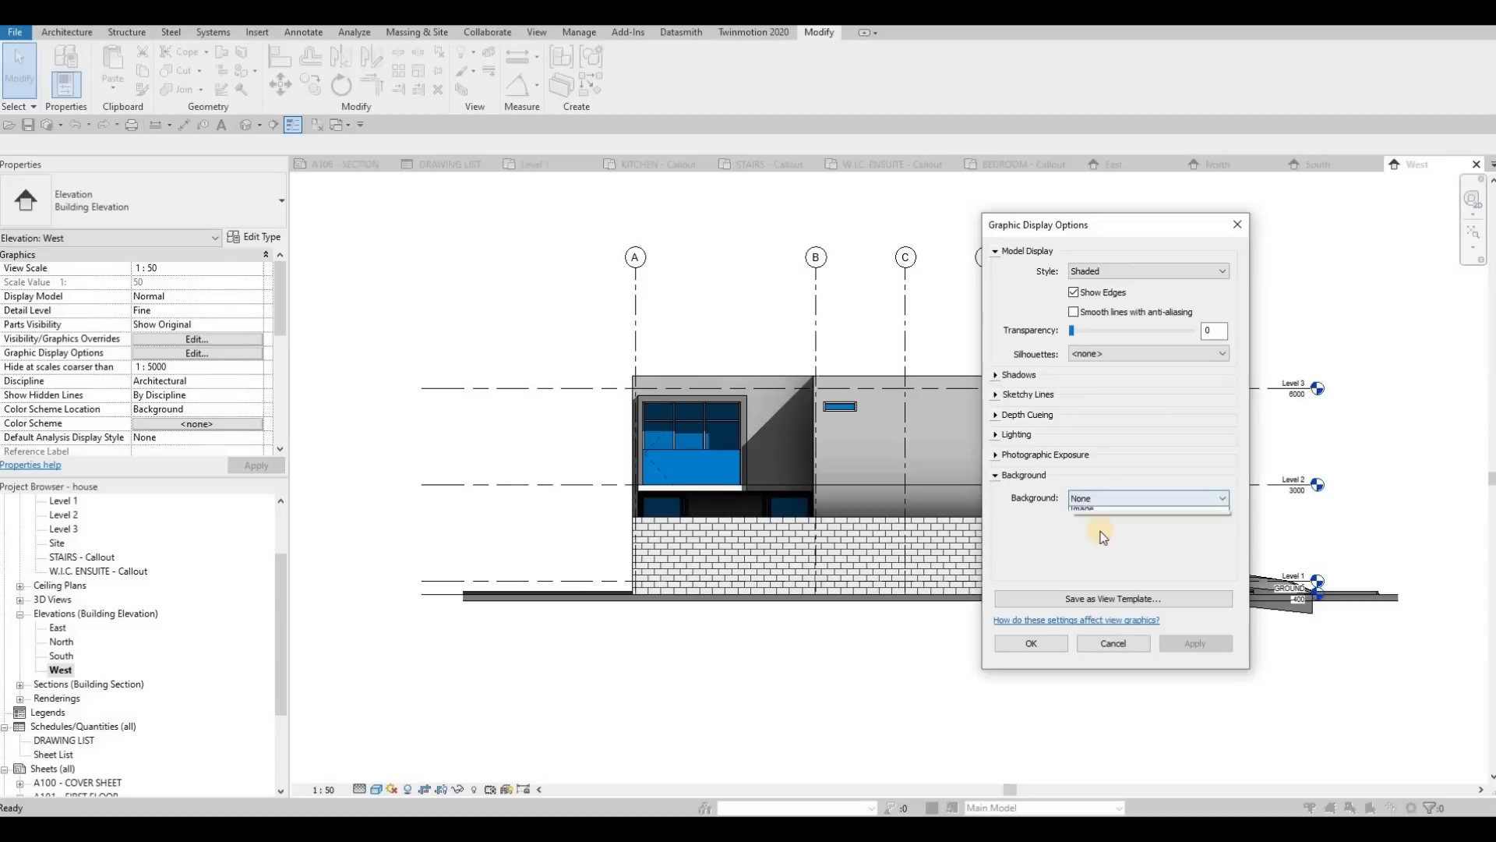
left_click(1101, 533)
left_click(1186, 644)
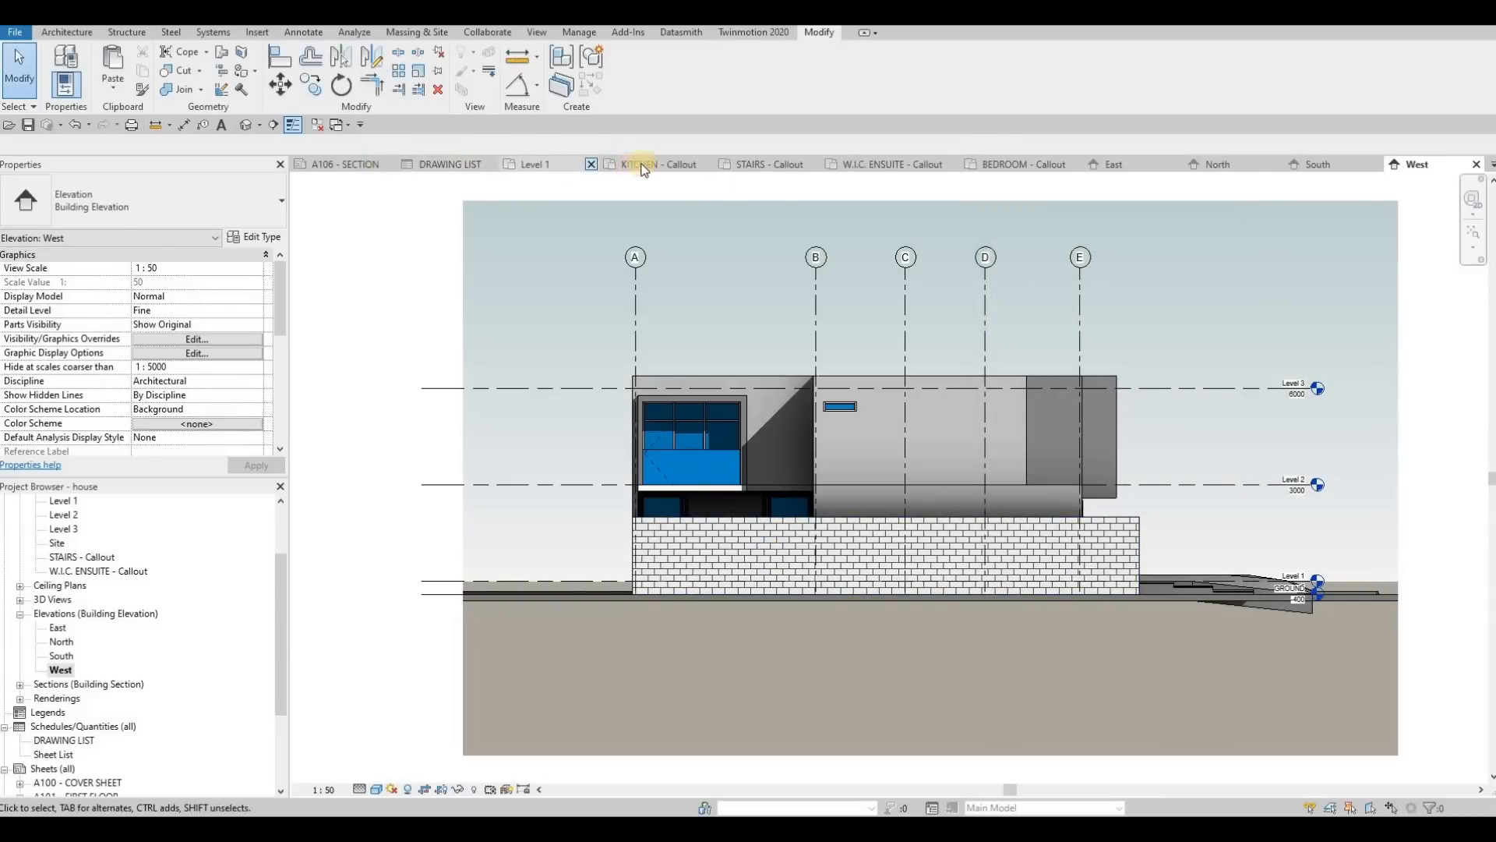
Step: Close unneeded open views, including Level 1, the kitchen callout and sheet A102, and bring up sheet A104 - ELEVATION
left_click(594, 163)
left_click(608, 164)
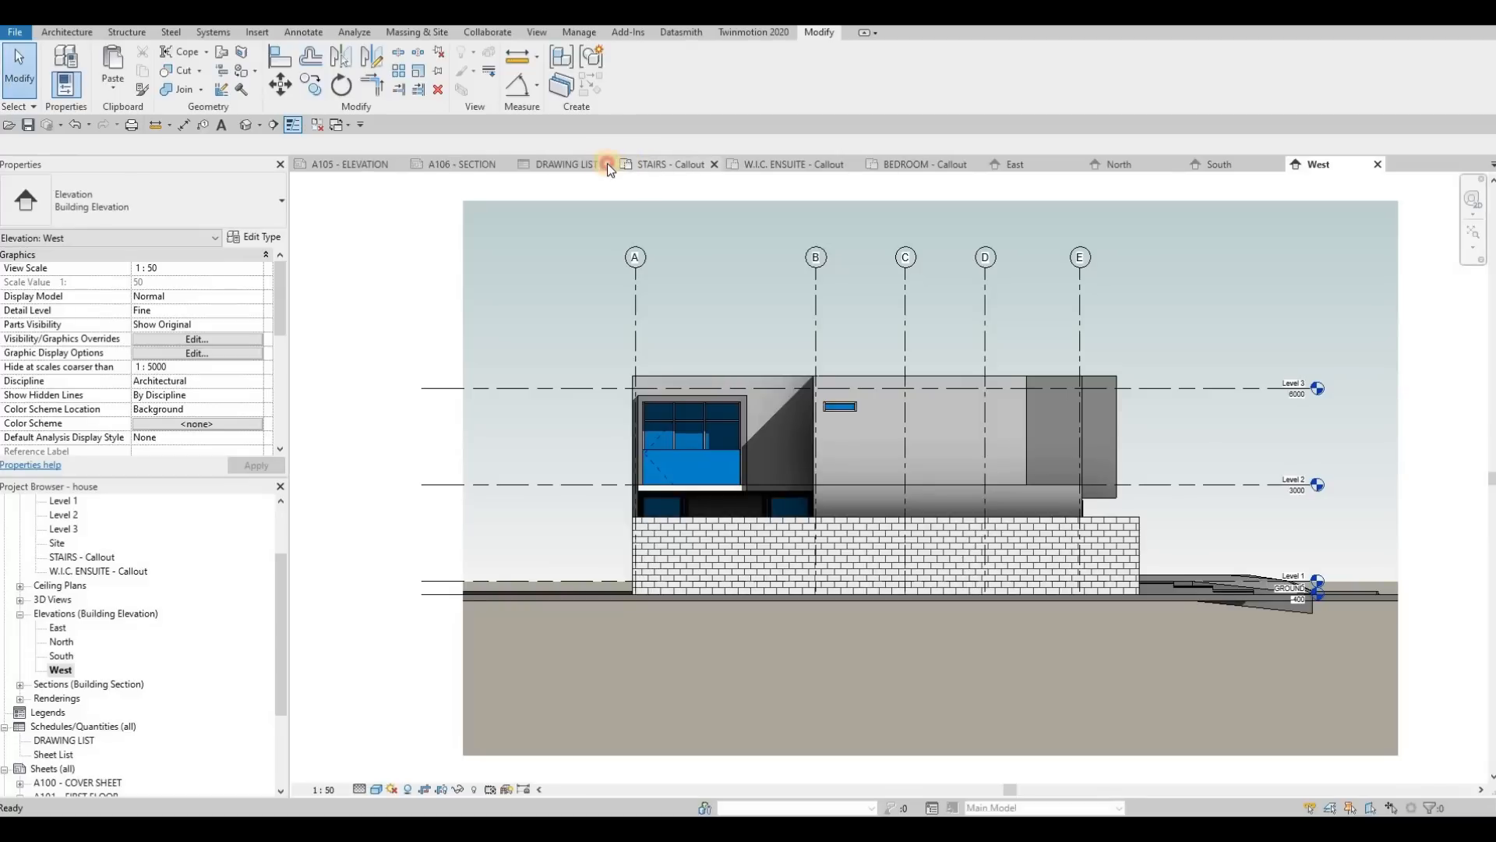
left_click(607, 163)
left_click(735, 164)
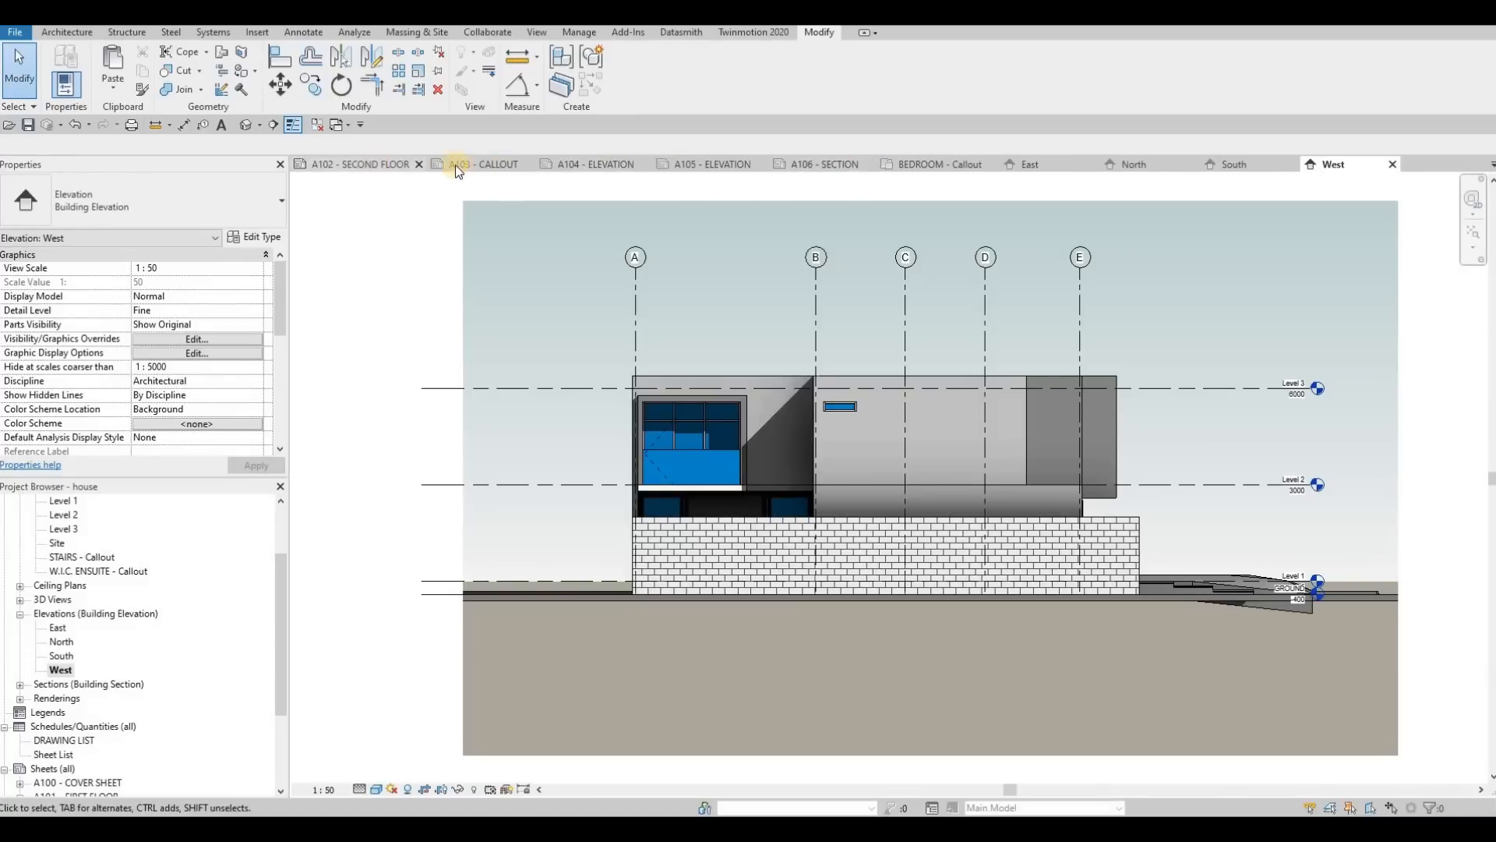
left_click(419, 164)
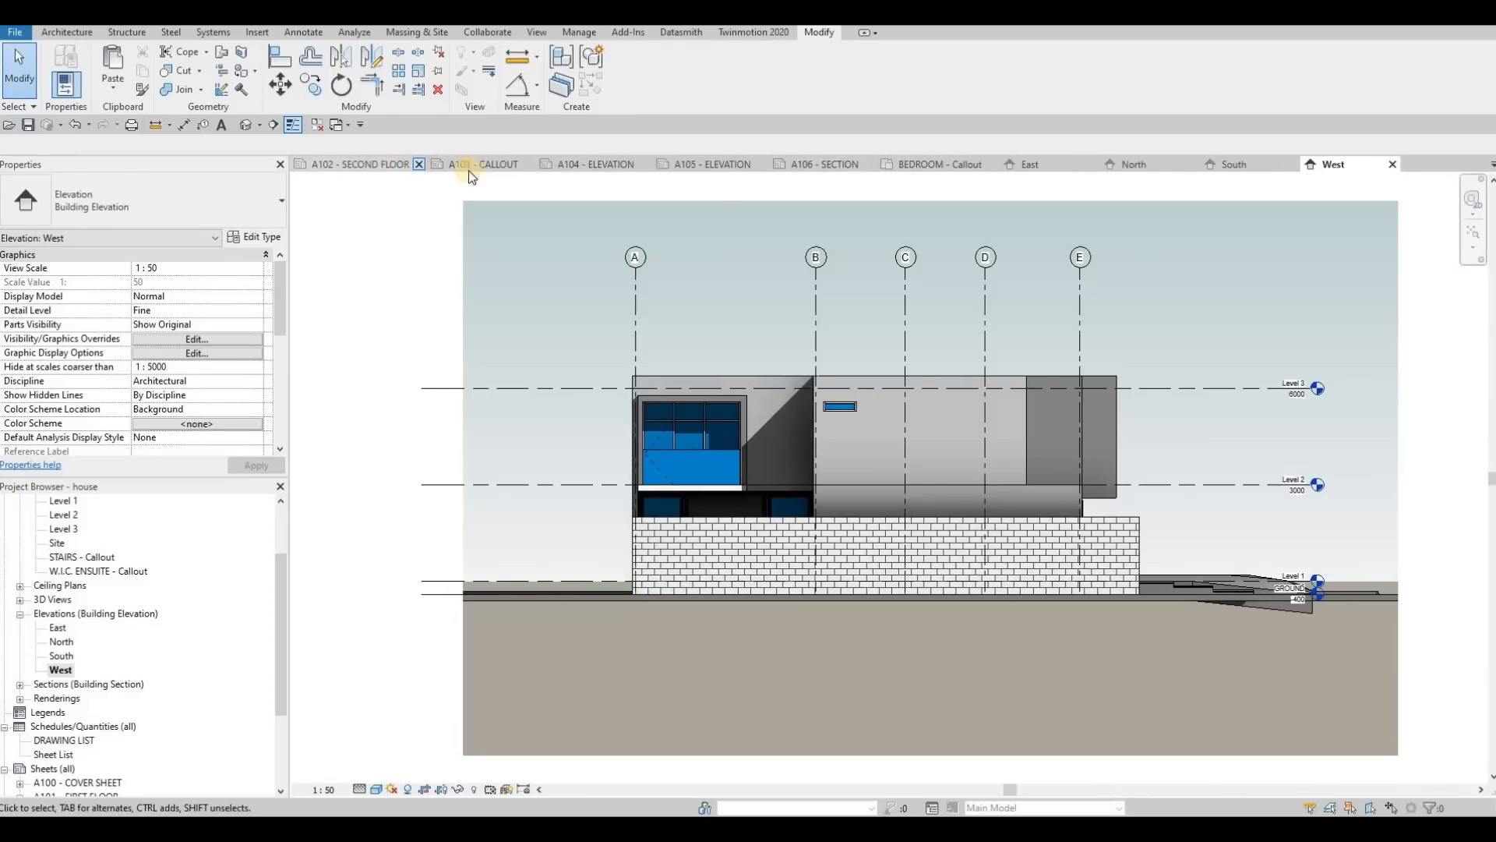
left_click(543, 170)
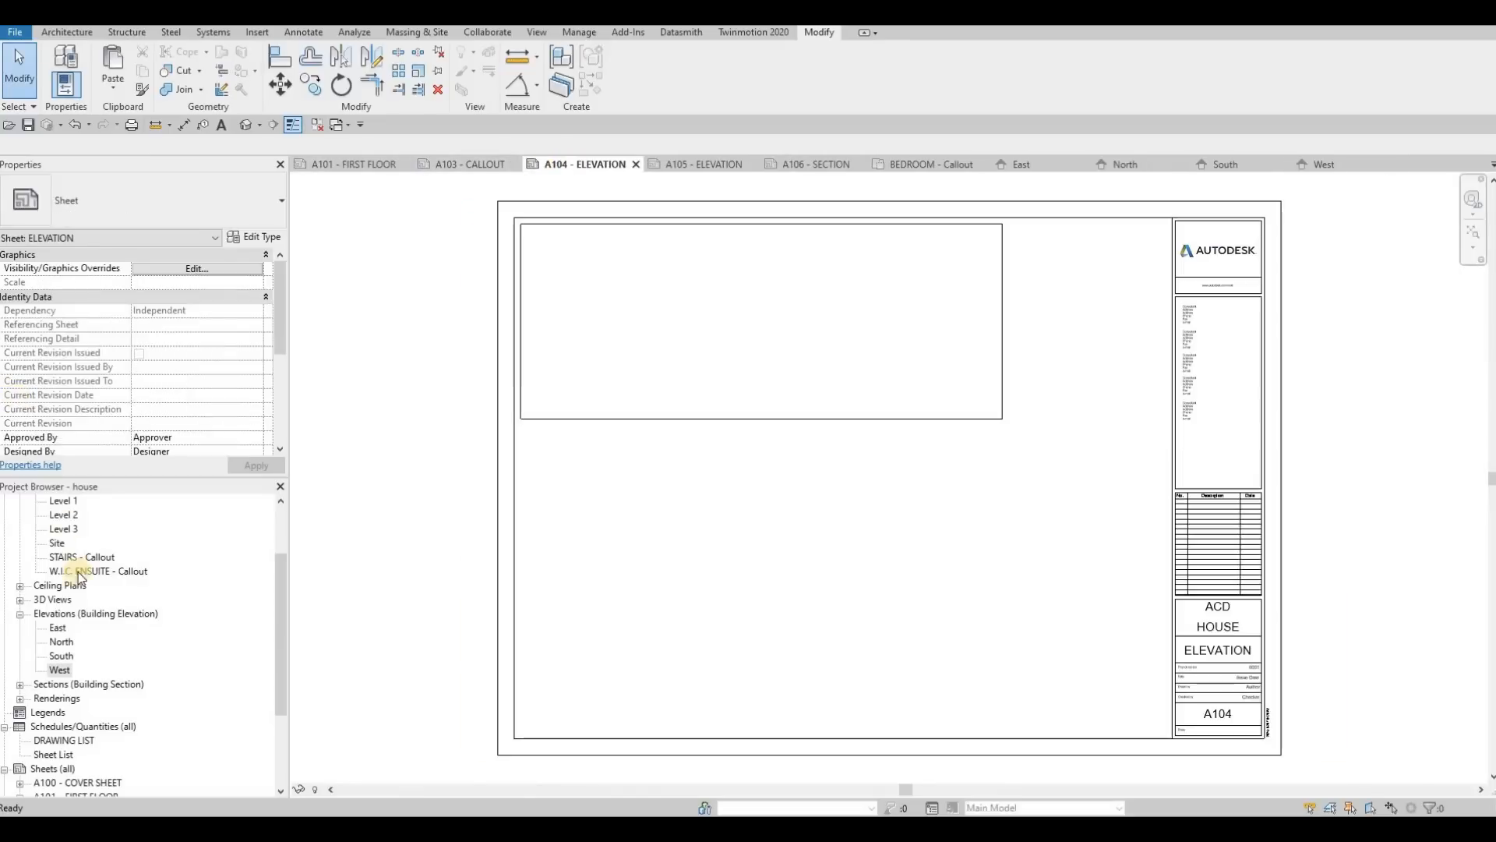
Step: Place the East elevation in the frame on sheet A104 and lower the frame's bottom edge to a height of about 365 mm
left_click(59, 636)
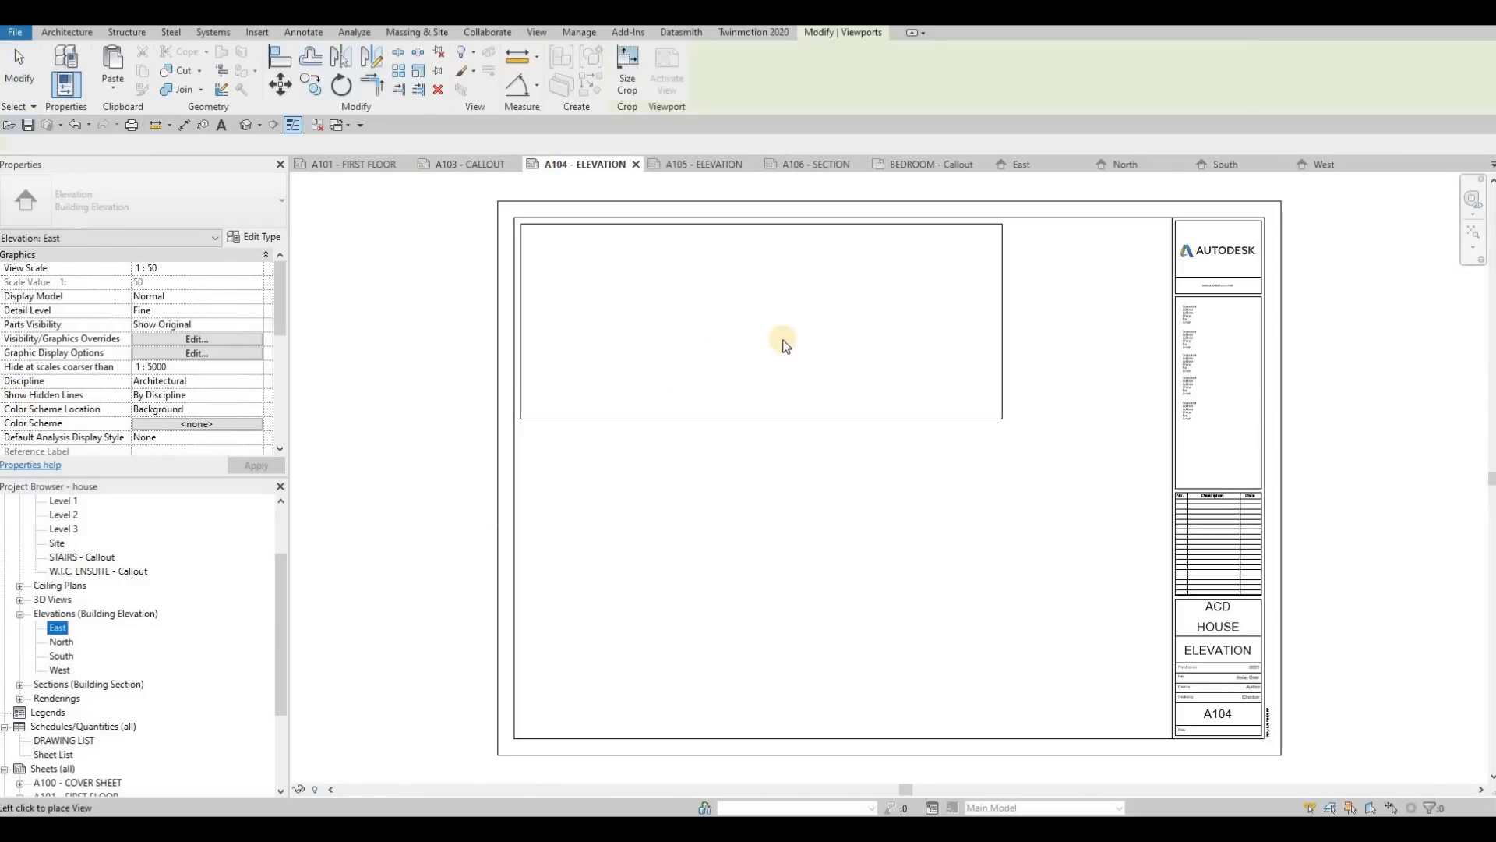
left_click(881, 374)
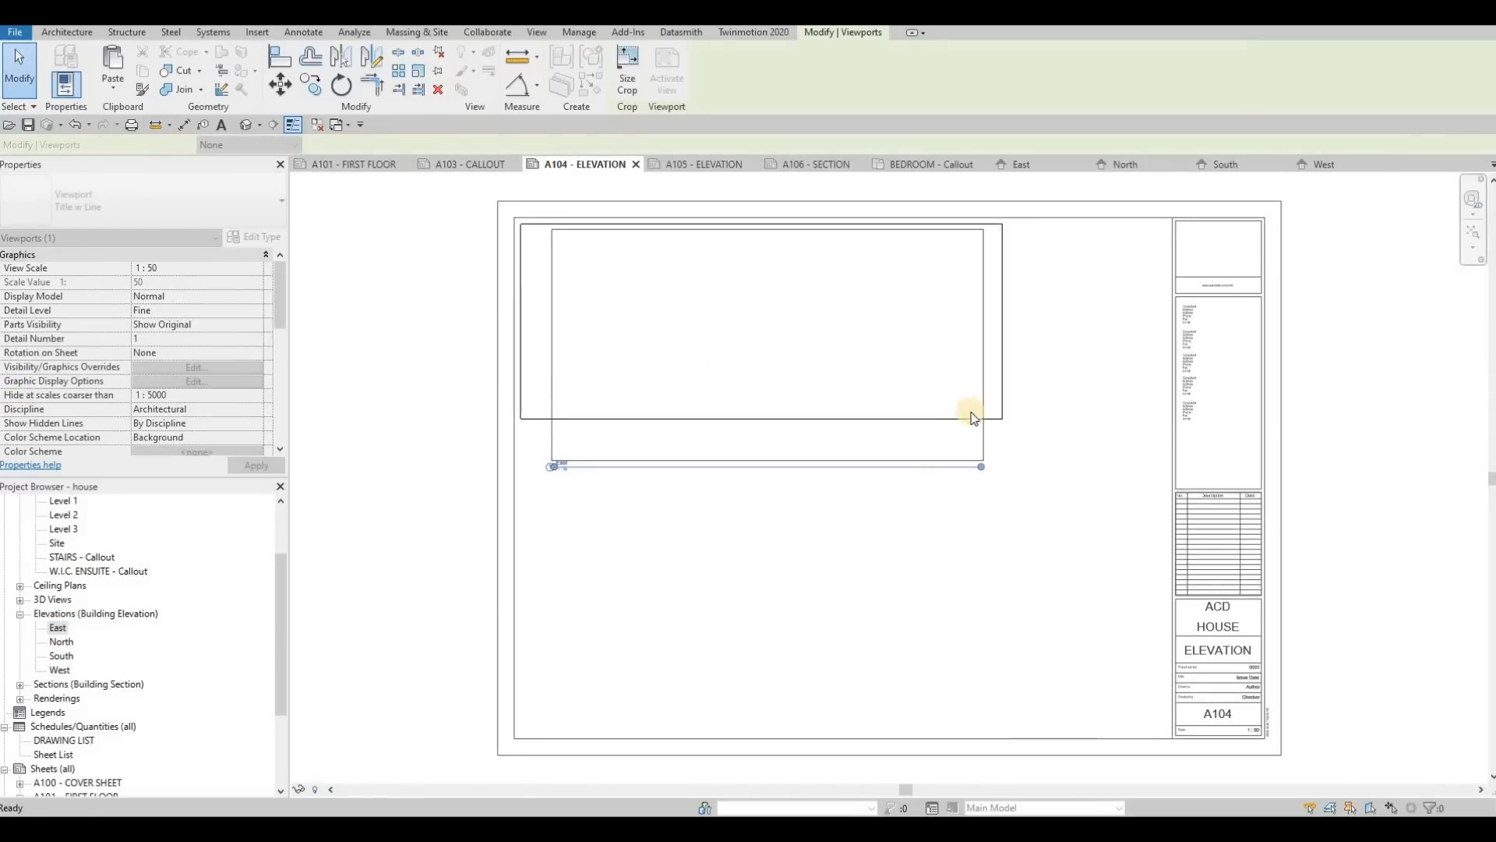
key("Escape")
key("Escape")
left_click(955, 420)
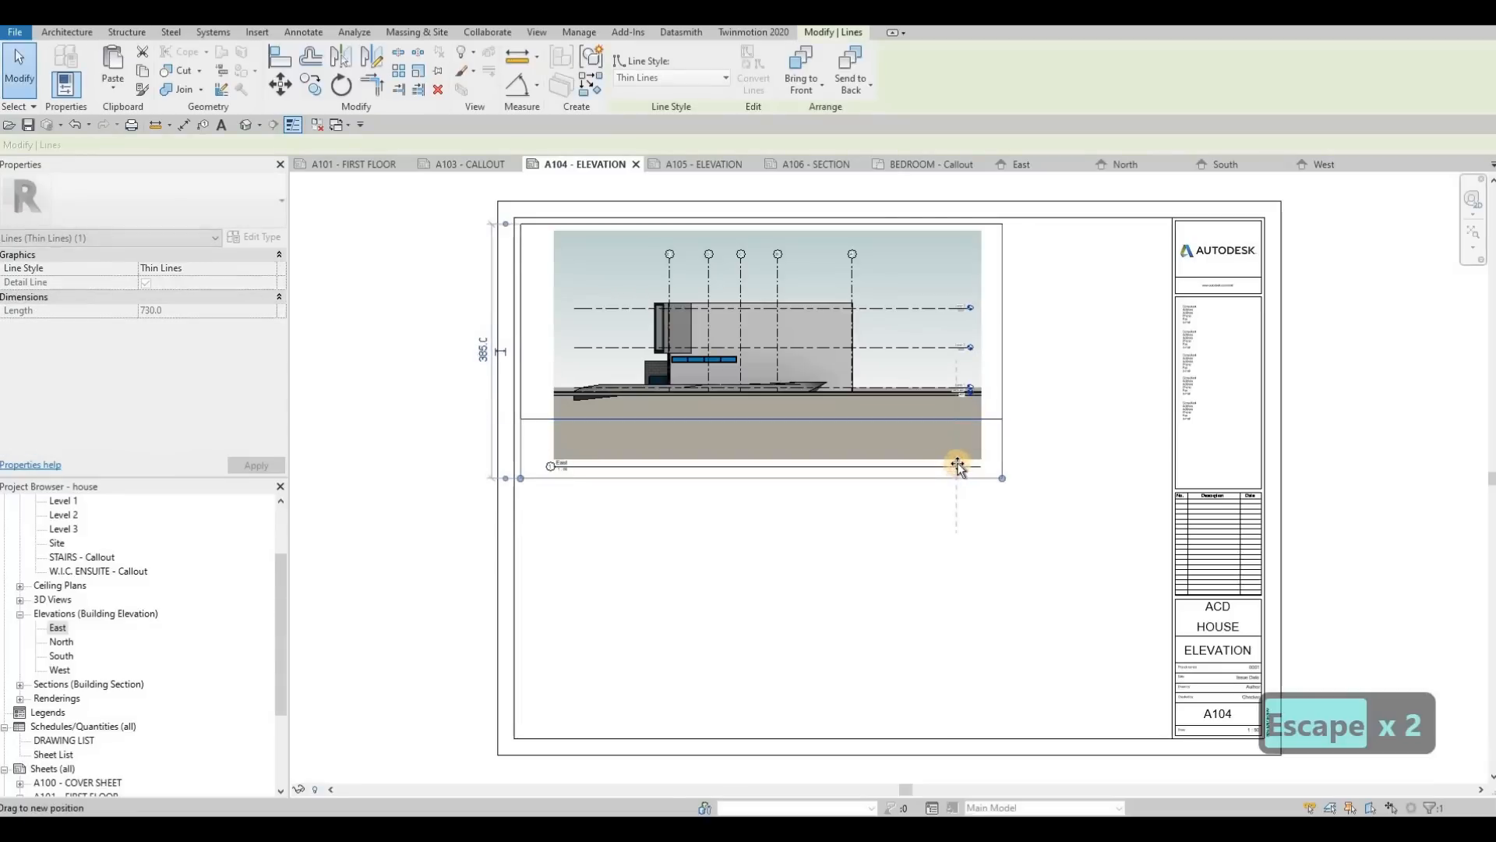
key("Escape")
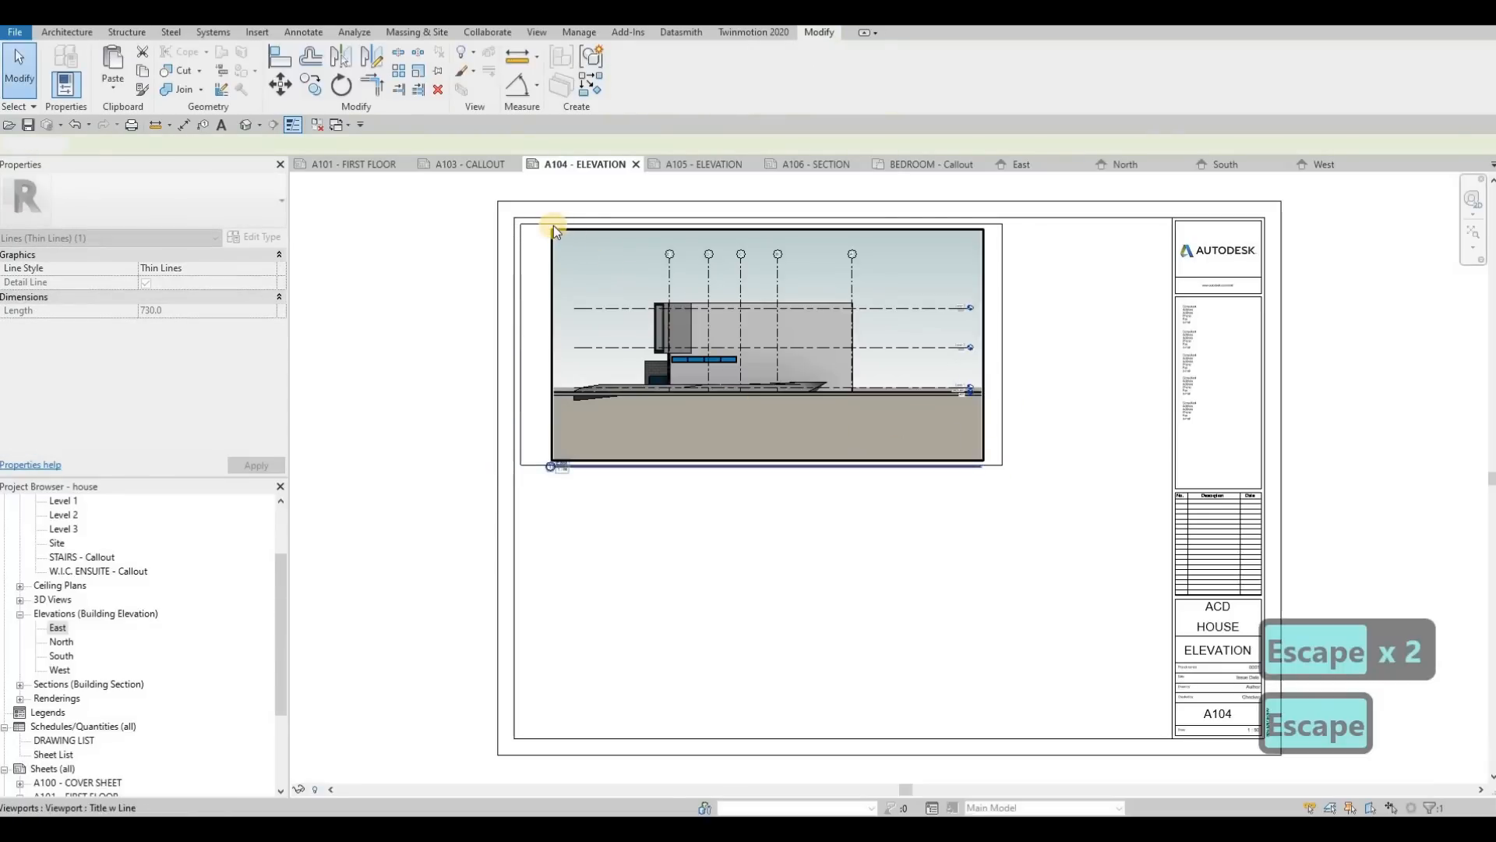
Step: Copy the four-line frame around the East elevation straight down to make a second frame below it
key("Tab")
left_click(553, 226)
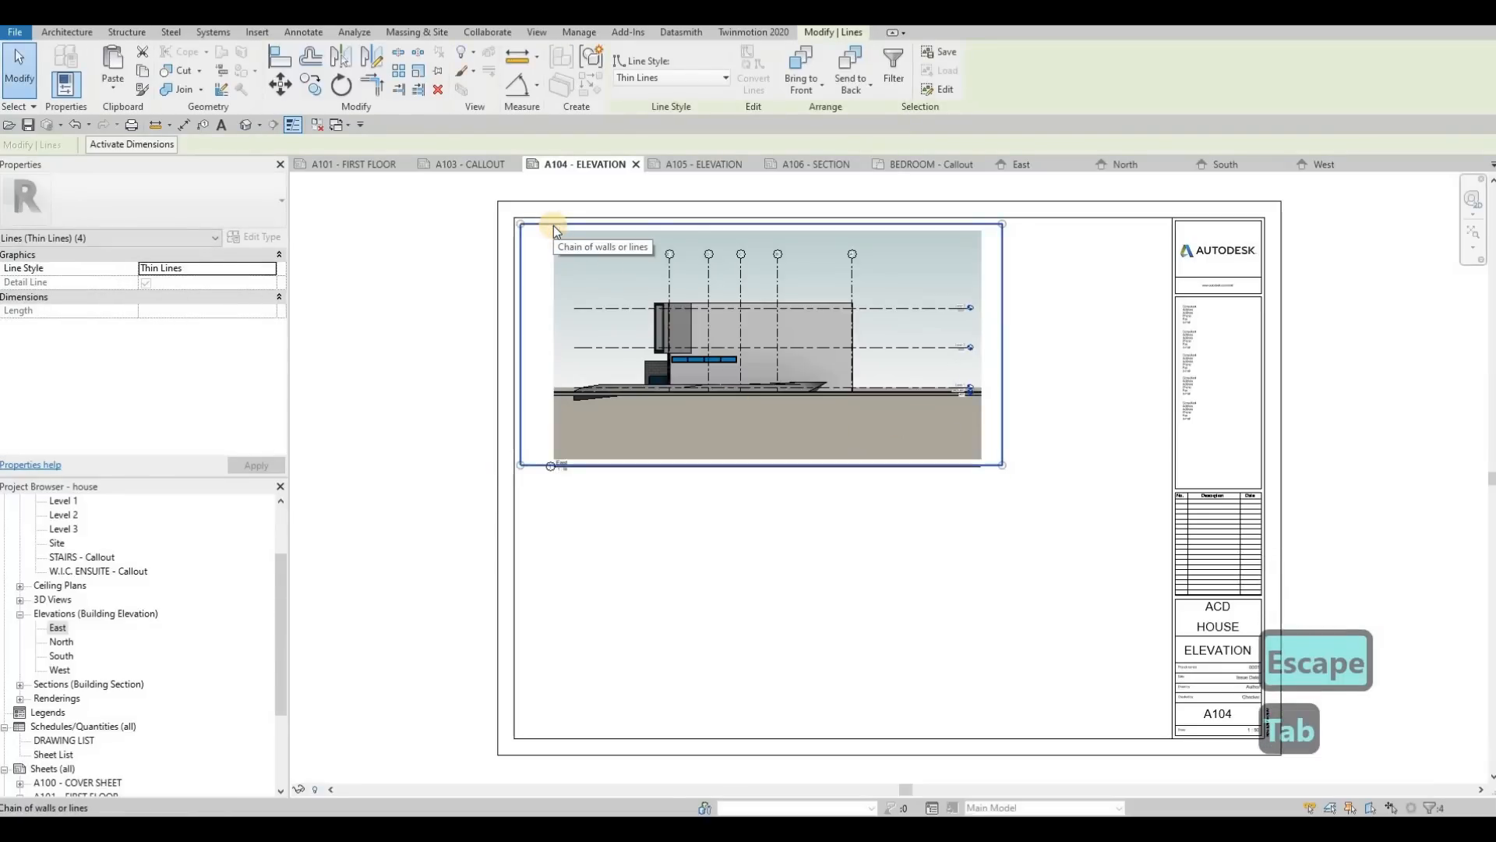
key("c")
key("o")
left_click(533, 217)
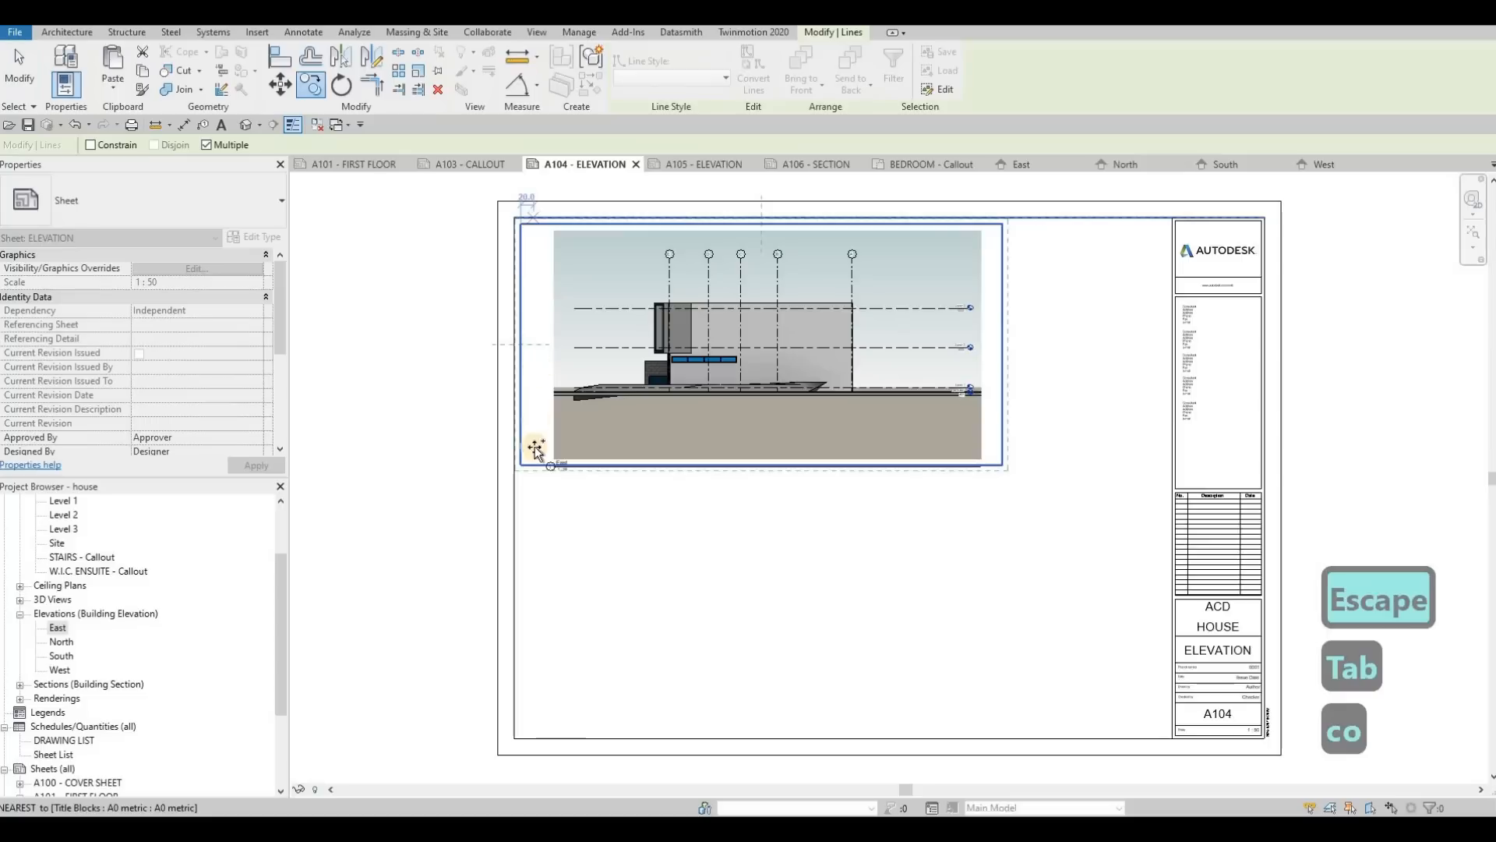
left_click(535, 468)
key("Escape")
key("Escape")
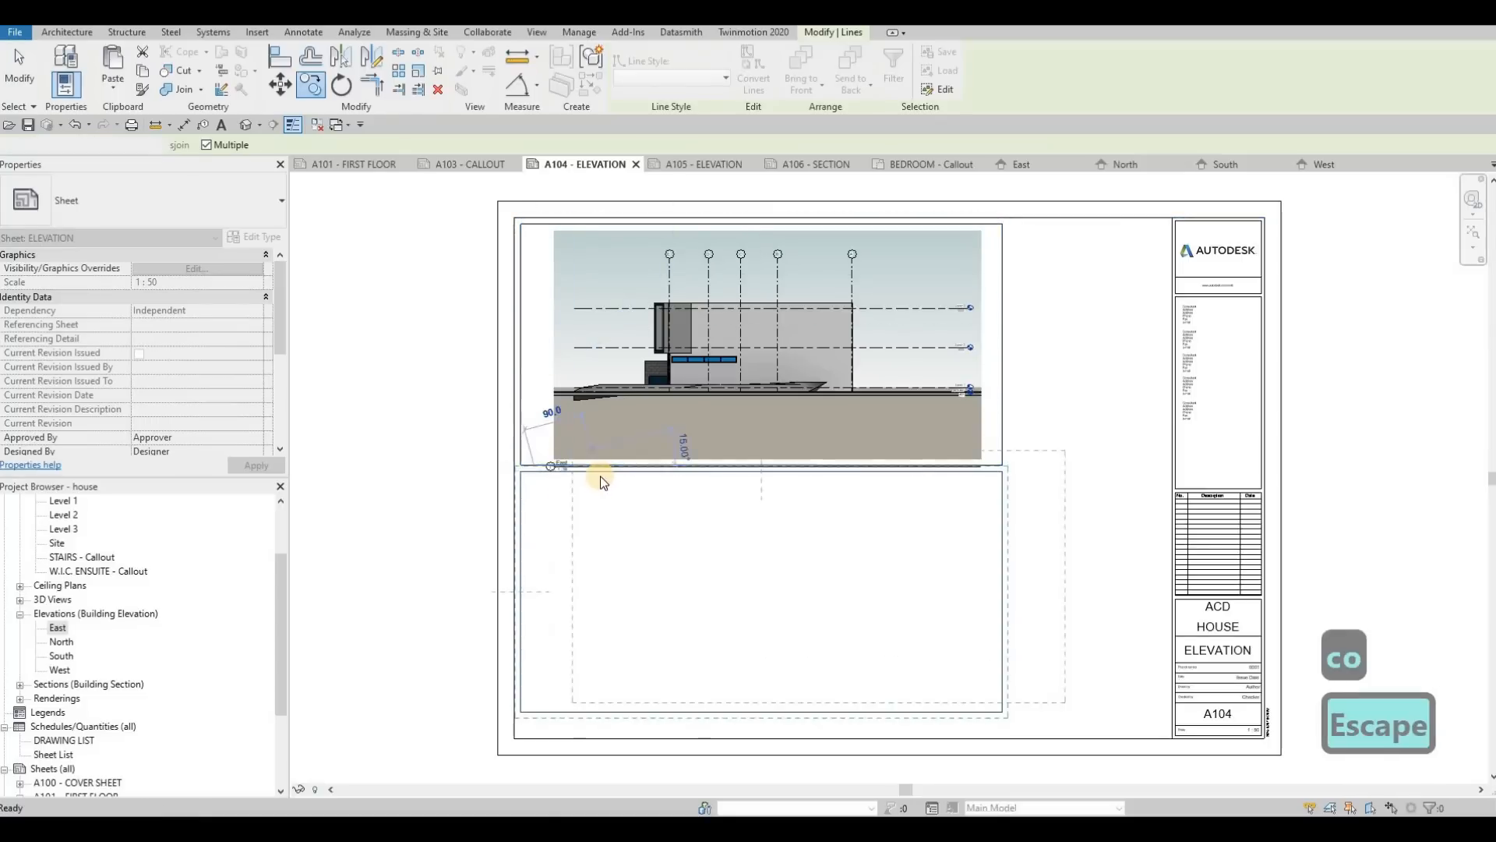
Step: Nudge the whole lower frame down to widen the gap for the East view's title
key("Tab")
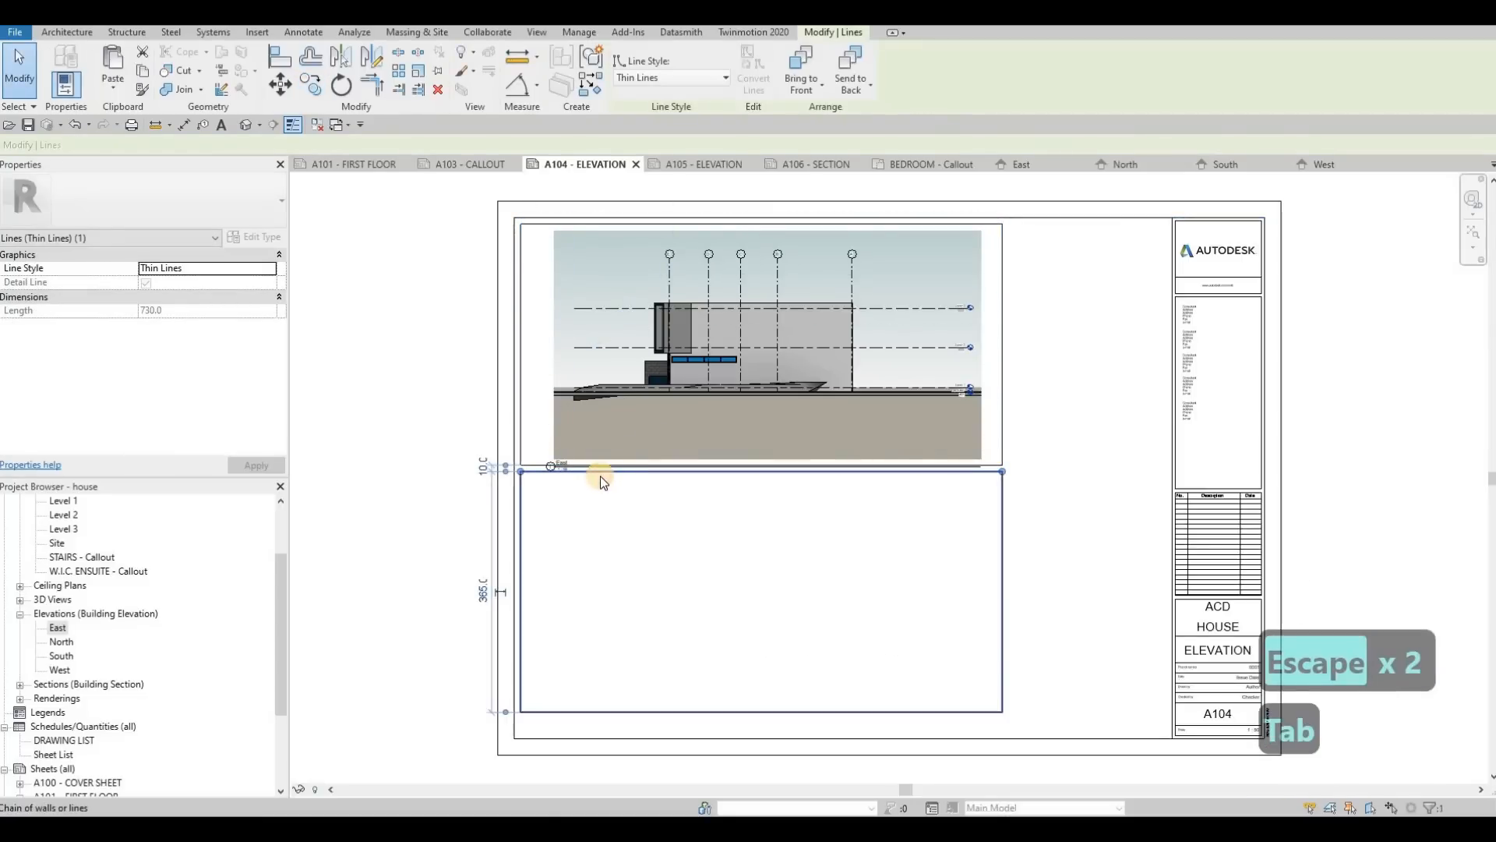
left_click(601, 477)
key("Down")
key("Down")
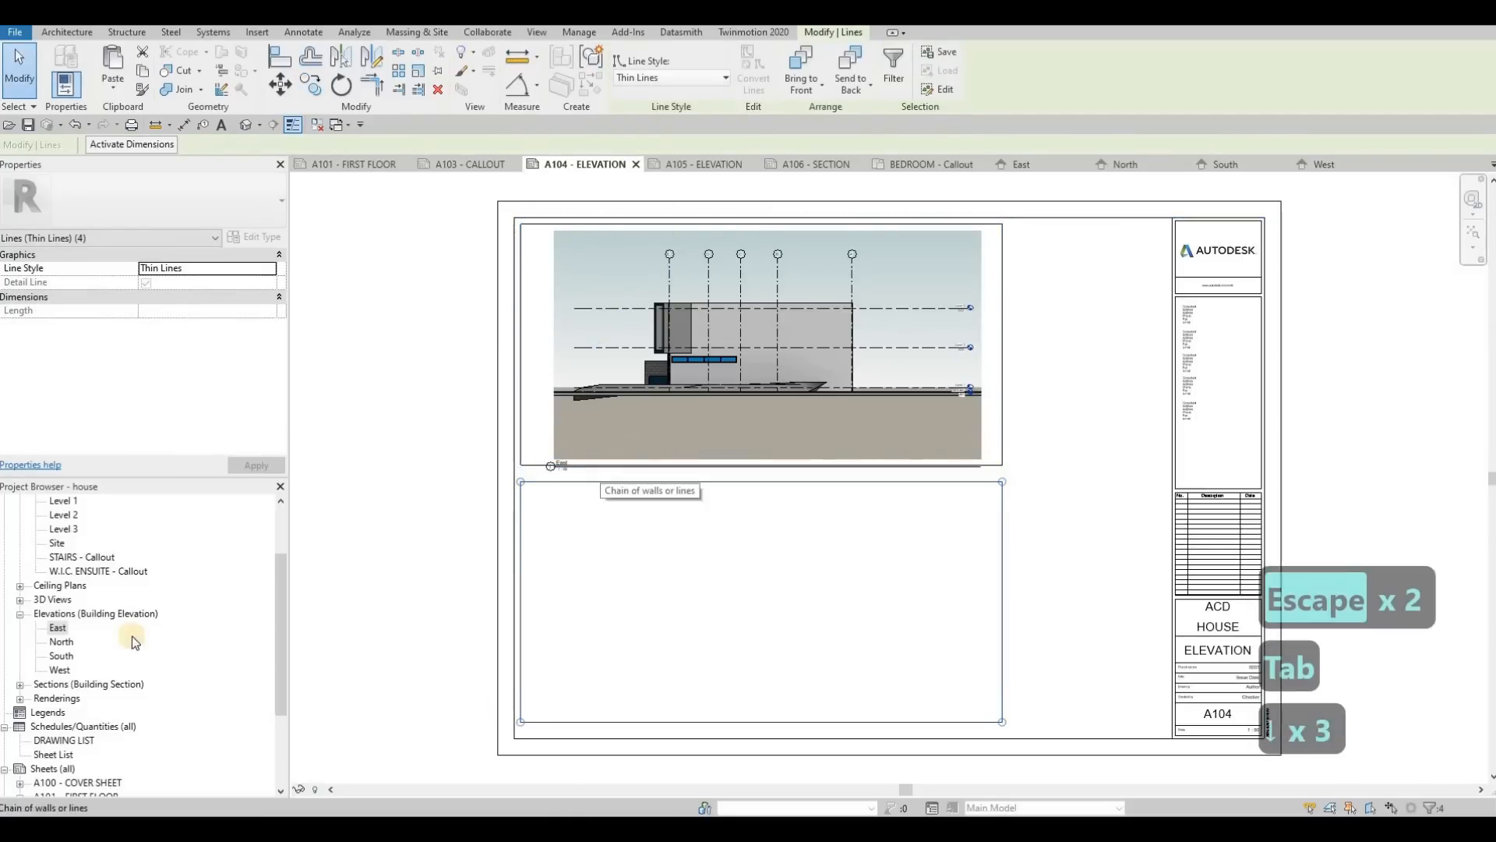
key("Escape")
Step: Place the North elevation view inside the lower frame on sheet A104
left_click_drag(60, 642, 723, 581)
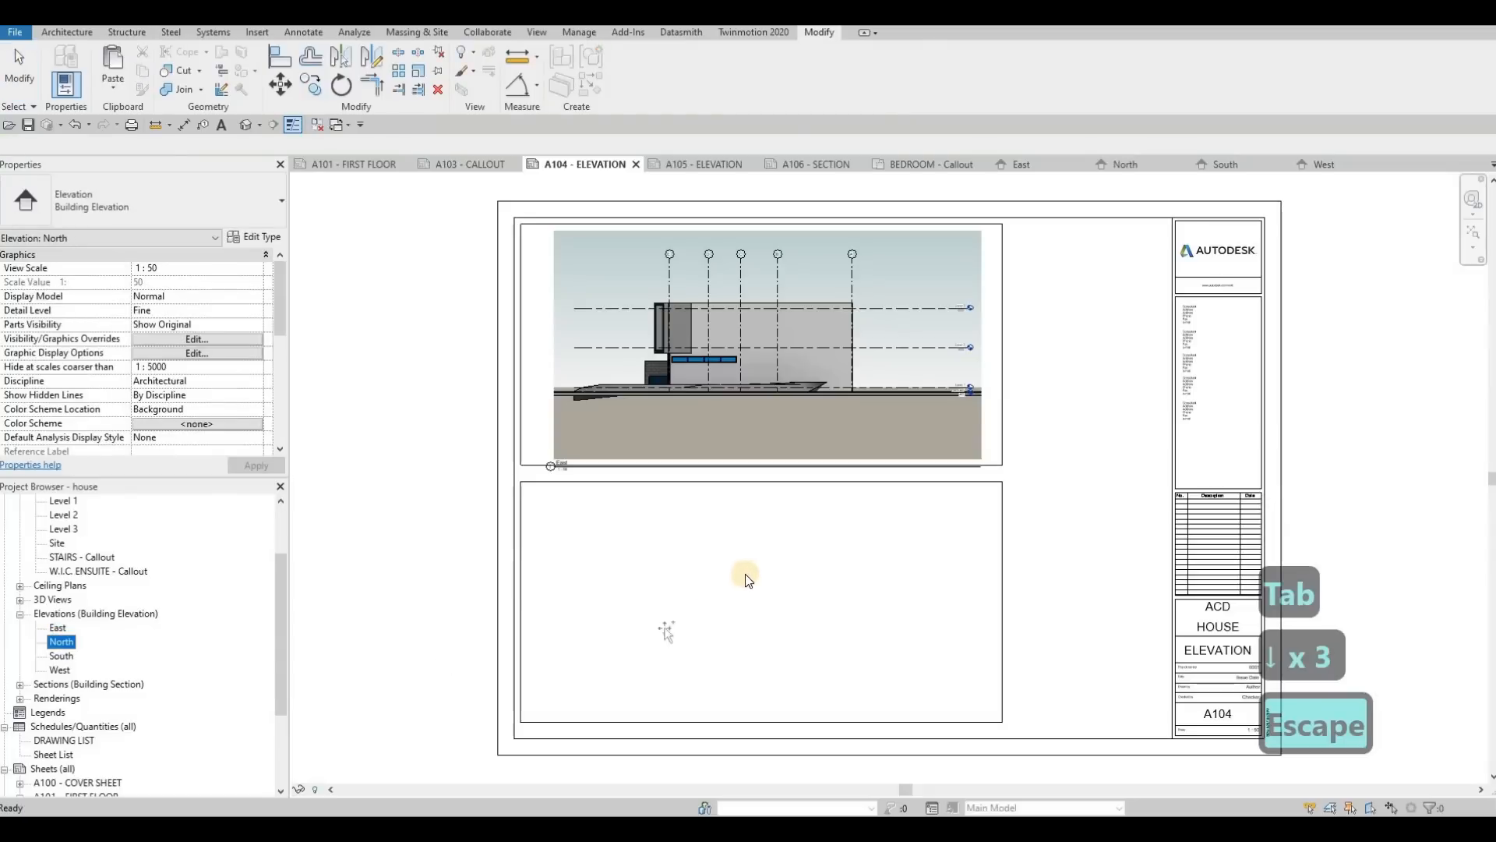
left_click(758, 599)
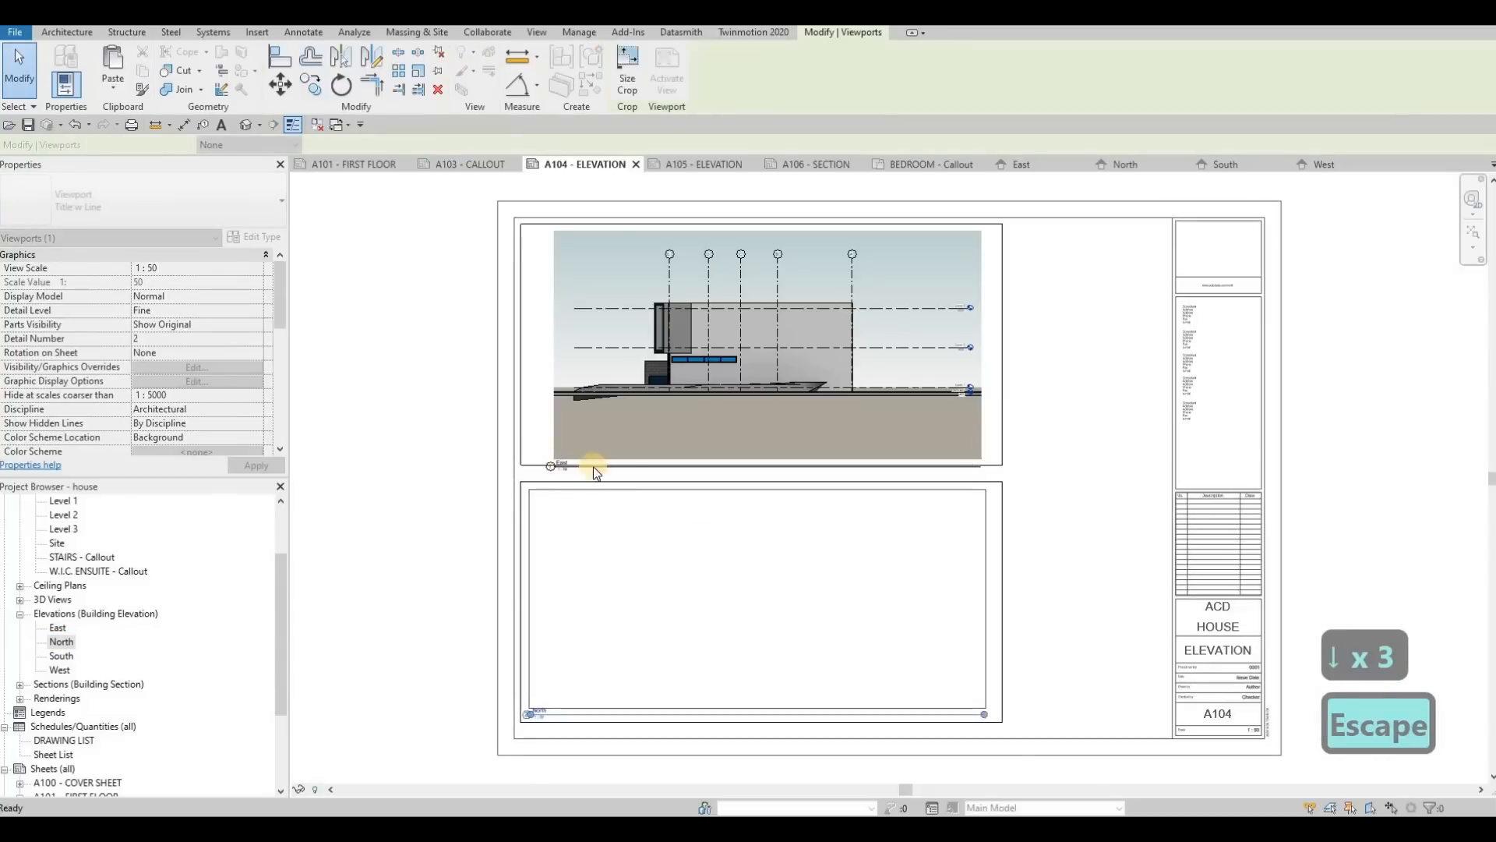
key("Escape")
key("Escape")
left_click(624, 414)
scroll(542, 458, "up", 3)
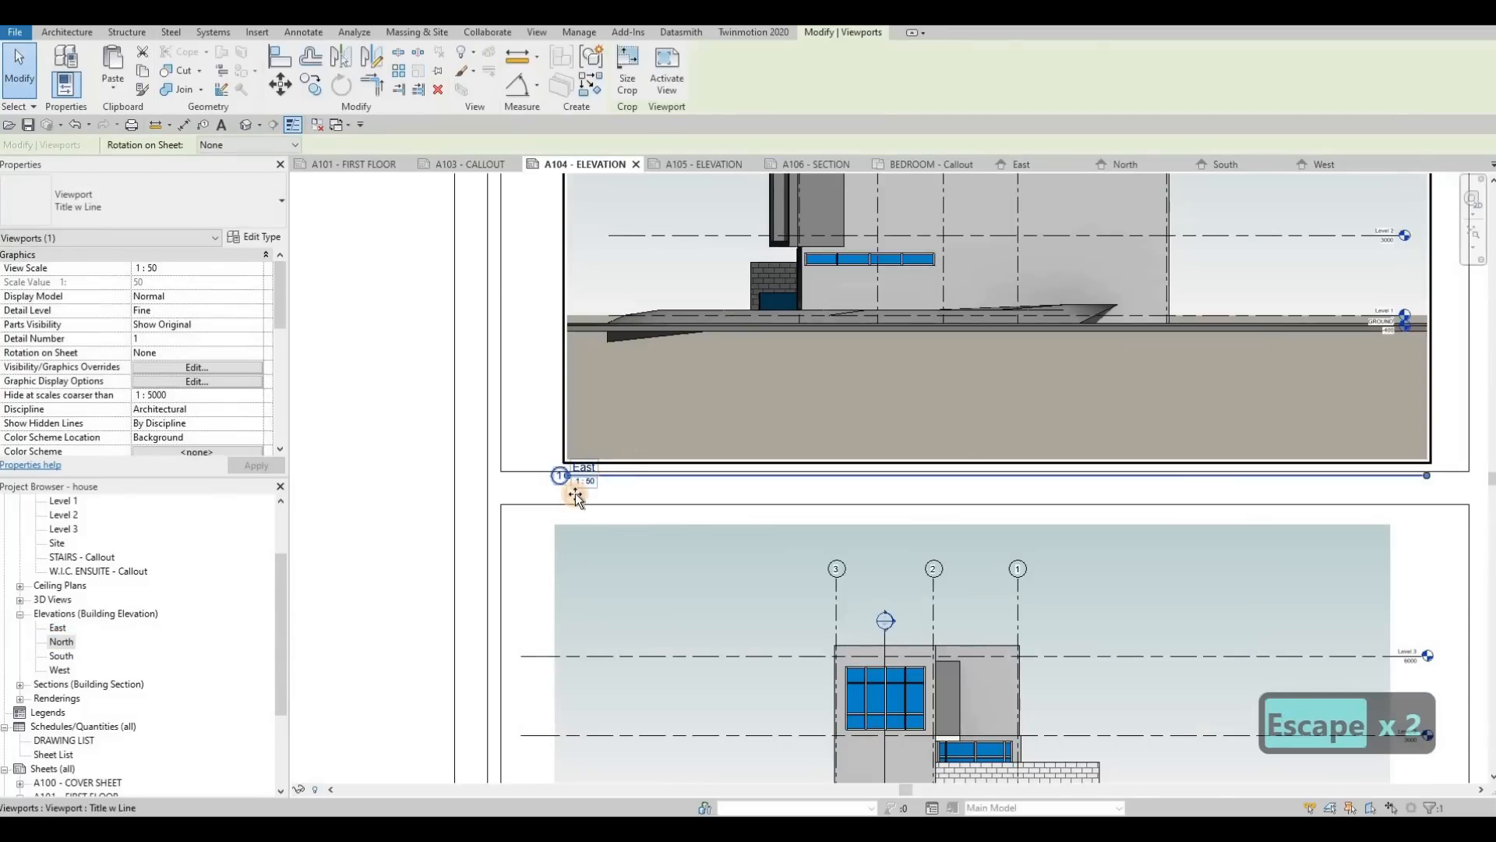
left_click_drag(682, 468, 711, 376)
key("ctrl+z")
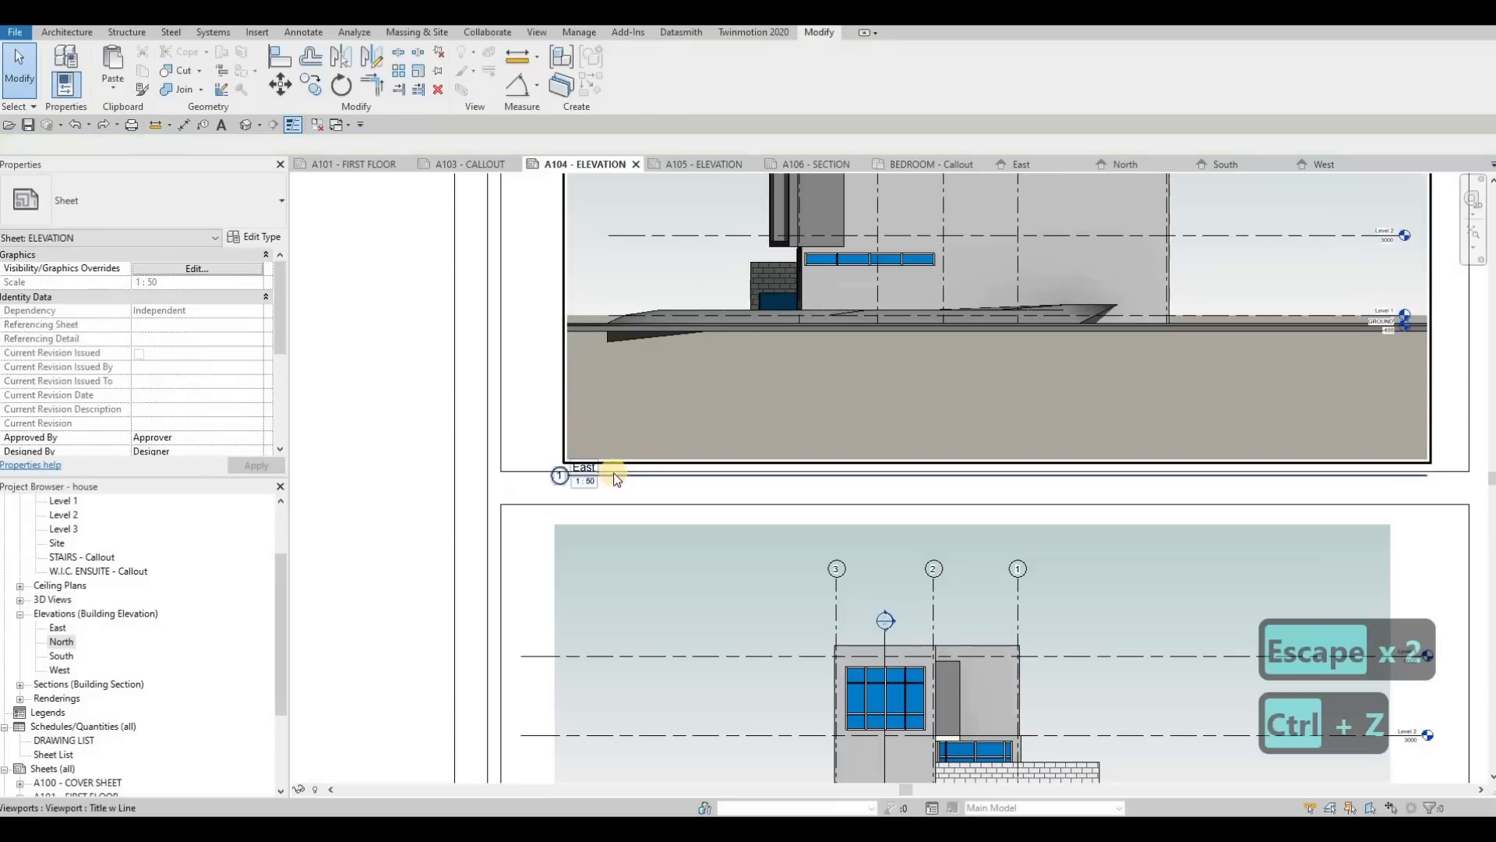
key("Escape")
key("Escape")
Step: Move the East view's title into the gap below its frame, near the frame's left edge, and shorten its title line
left_click_drag(610, 475, 568, 482)
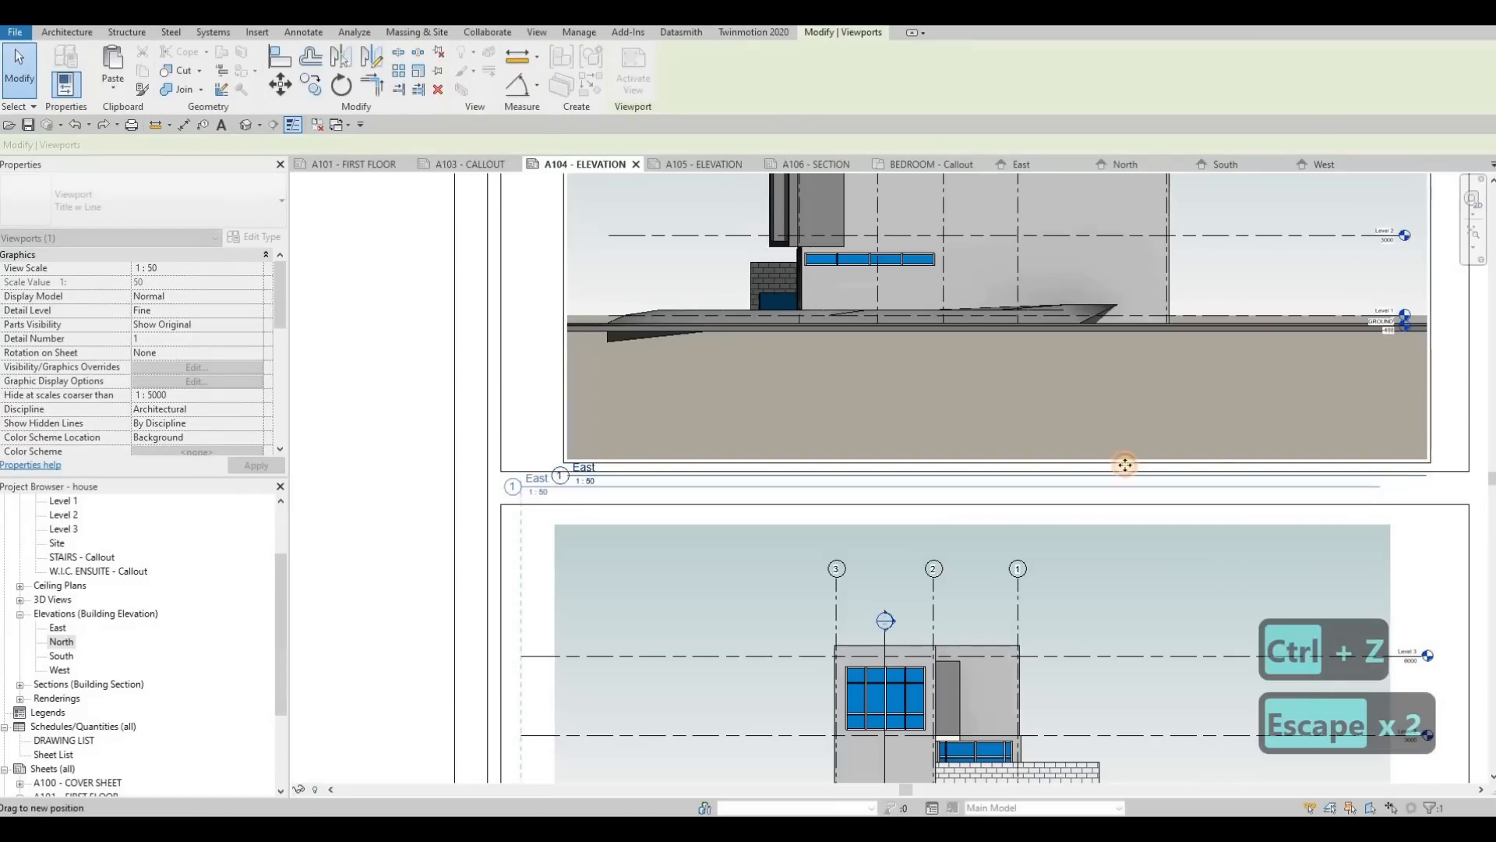
key("Escape")
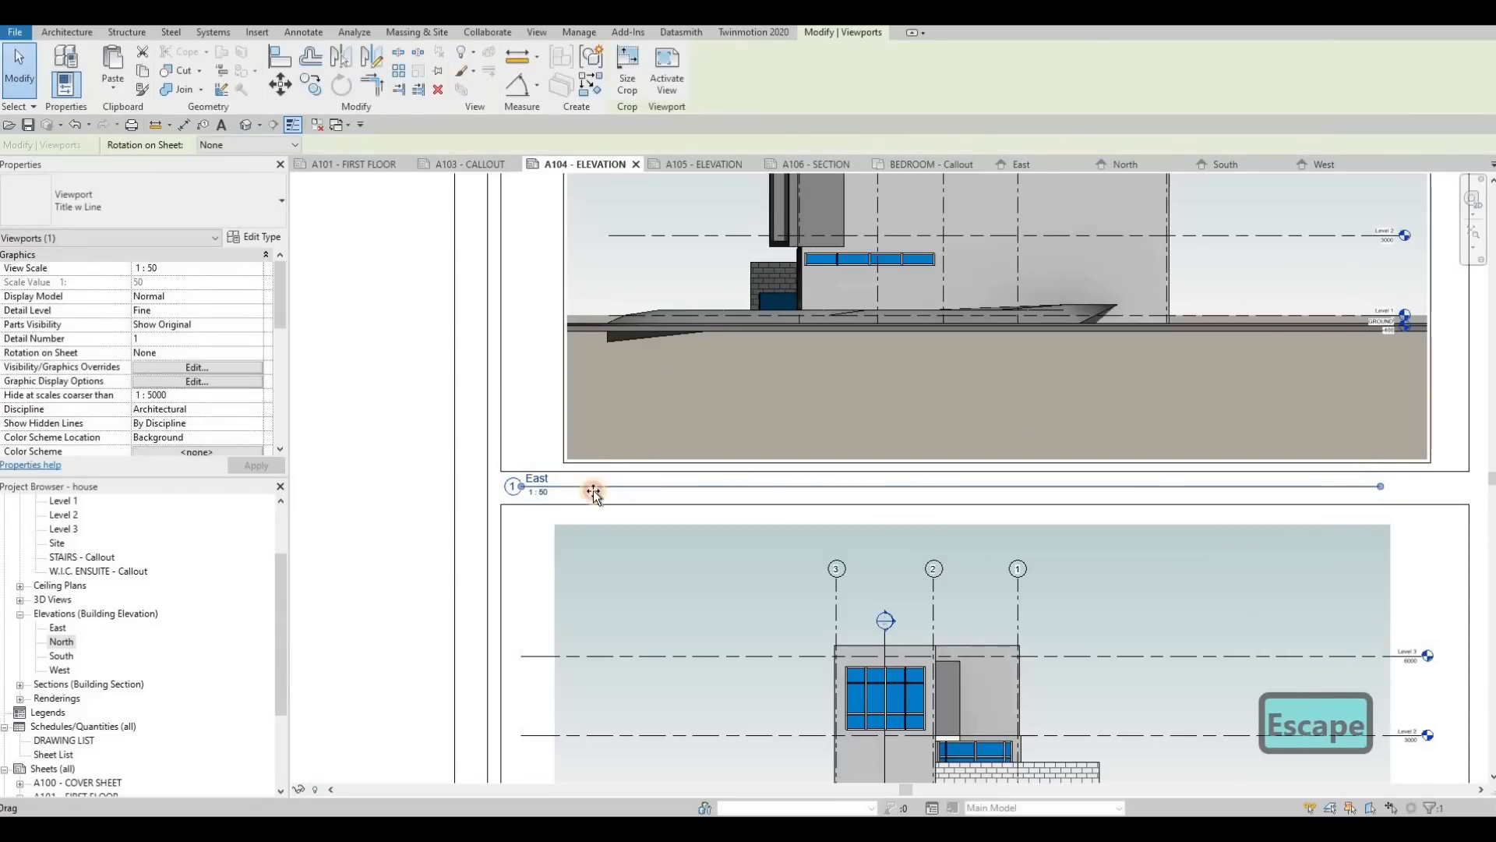
key("Escape")
scroll(580, 511, "down", 3)
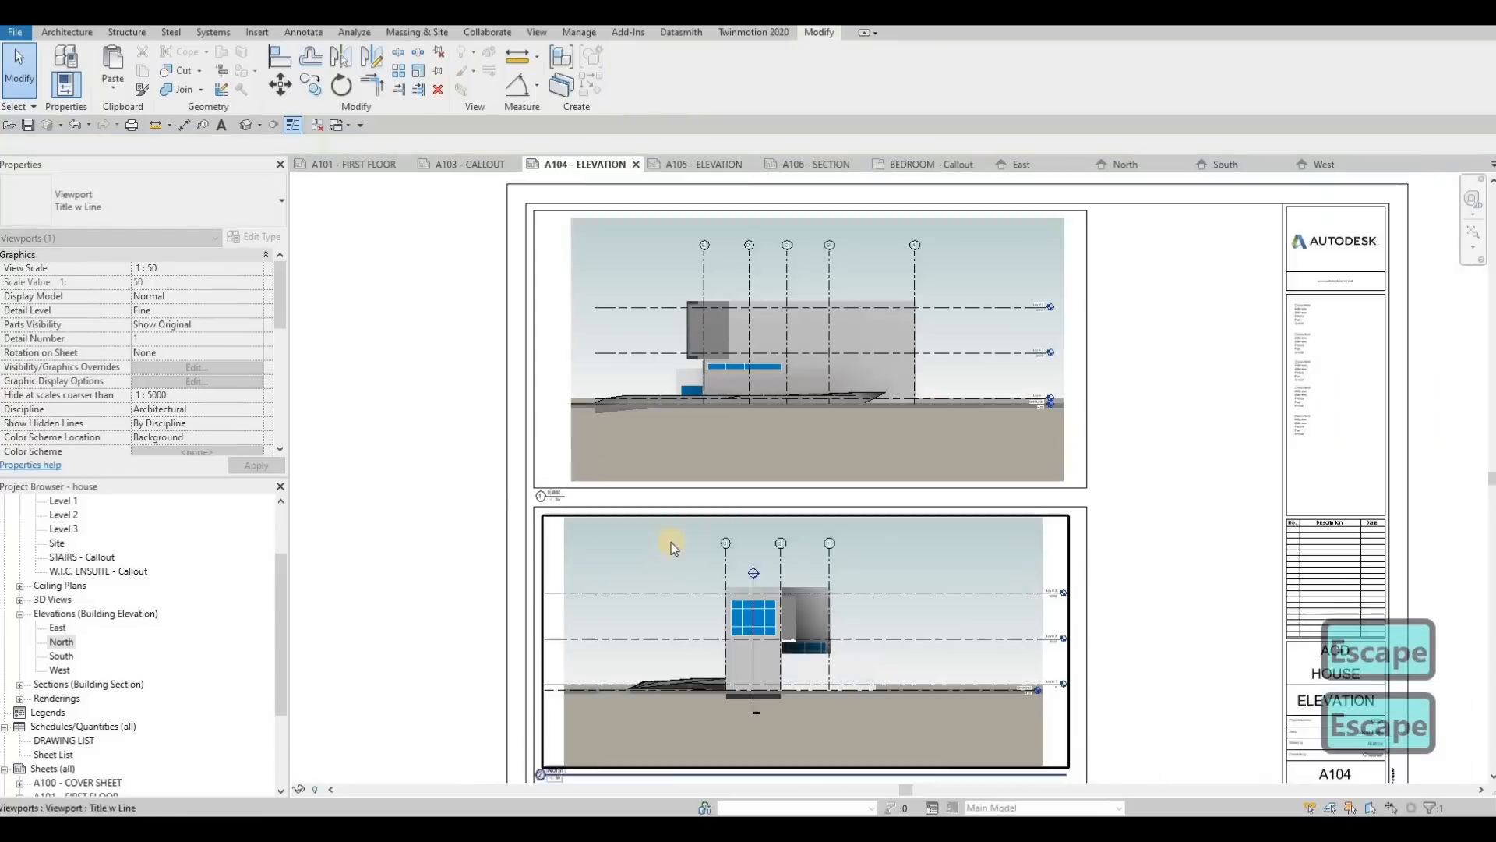
Step: Move the North view's title just below the lower frame, near its left edge, and shorten its title line
middle_click_drag(585, 763, 644, 568)
mouse_move(645, 578)
left_mouse_down()
mouse_move(637, 603)
mouse_move(665, 583)
left_mouse_up()
left_click_drag(975, 572, 977, 591)
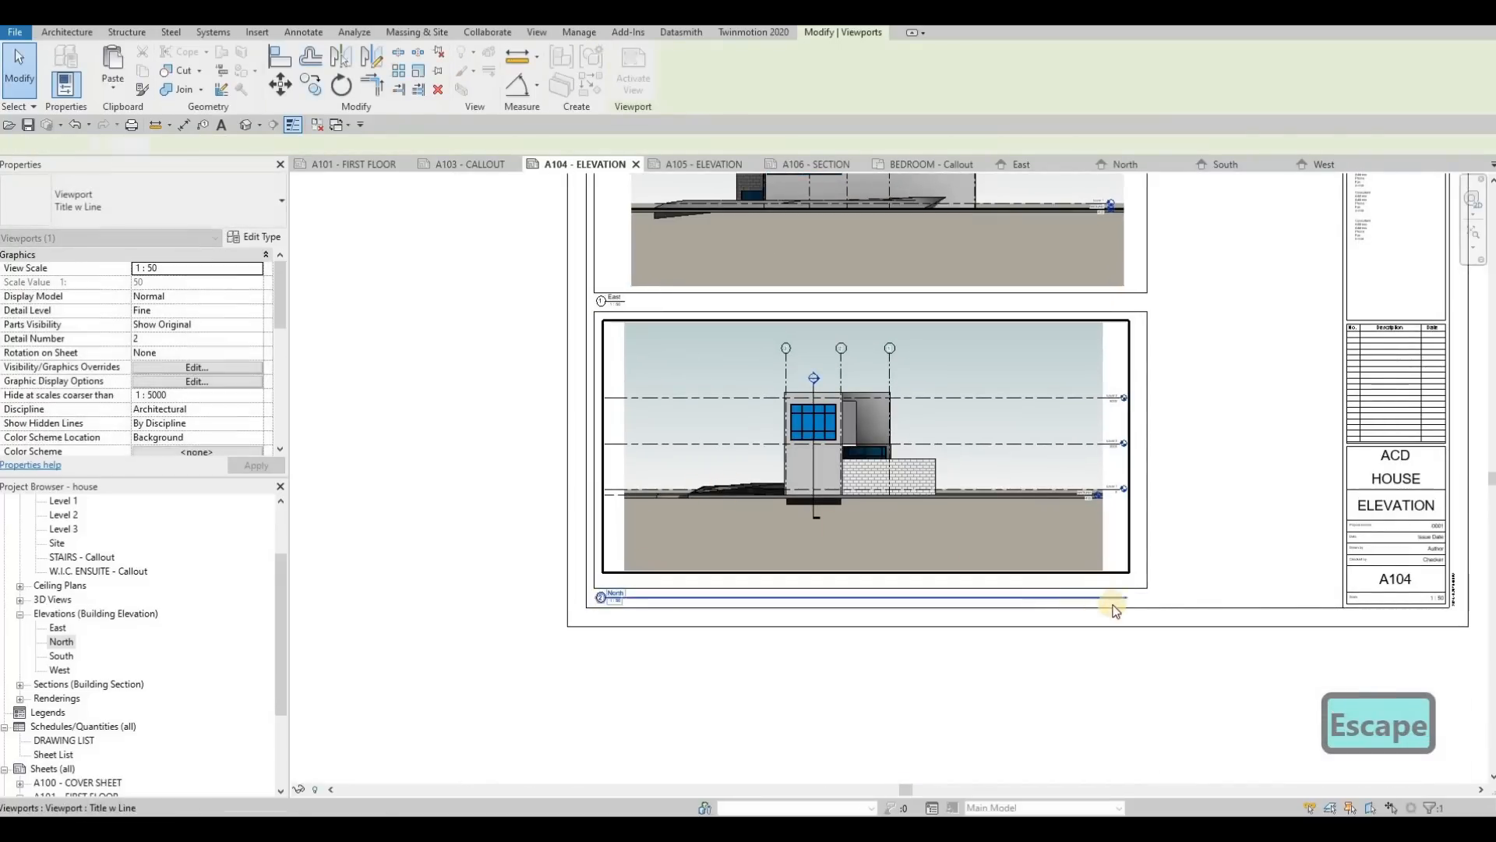
left_click_drag(1125, 596, 629, 615)
key("Escape")
key("Escape")
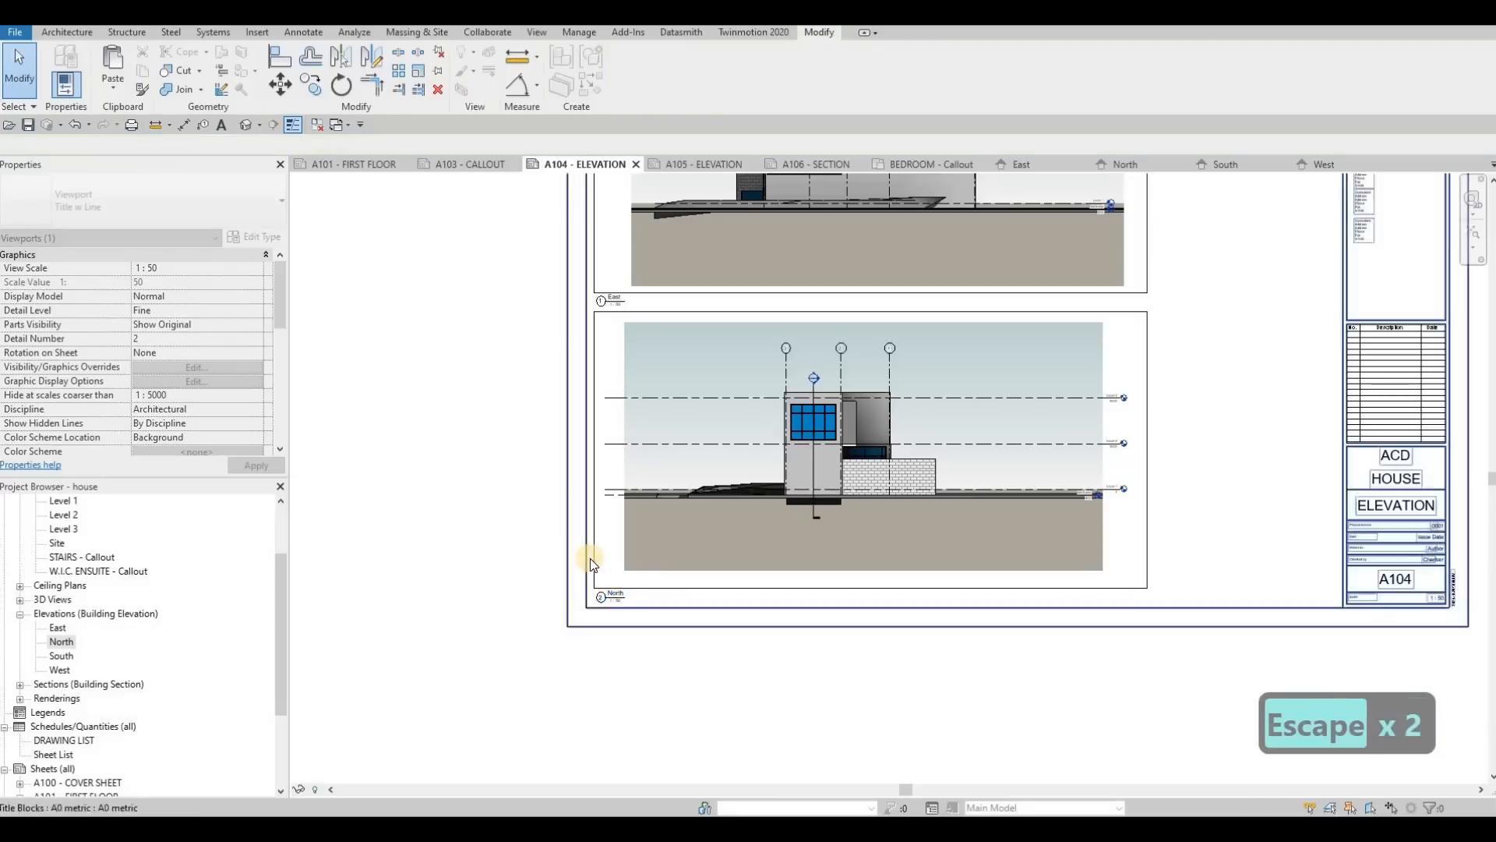
Step: Select the complete outlines of both view frames on sheet A104 and copy them to the clipboard
key("Tab")
left_click(595, 452)
middle_click_drag(597, 258, 579, 404)
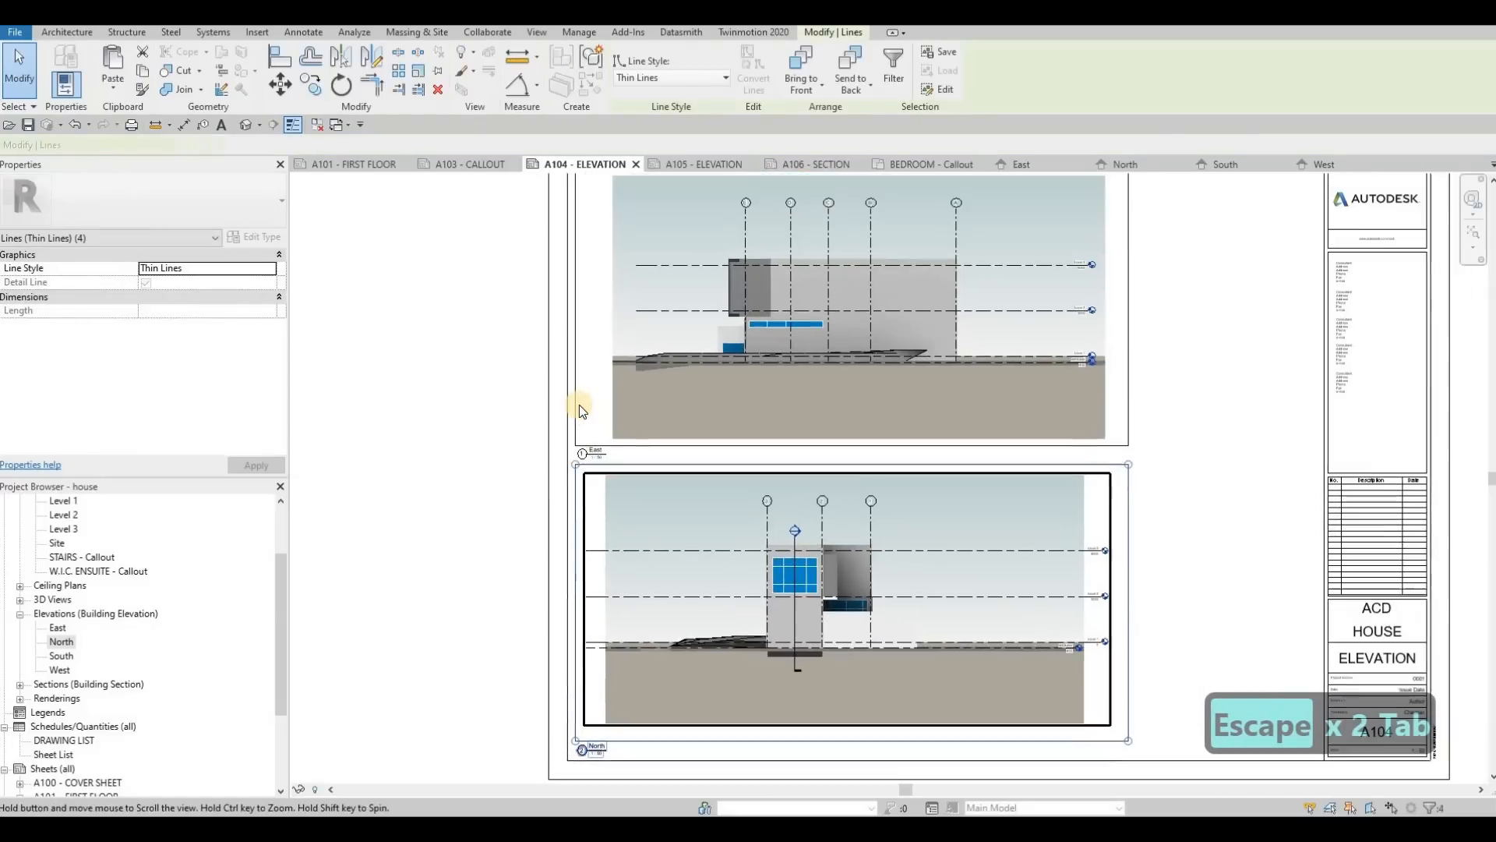
key("Tab")
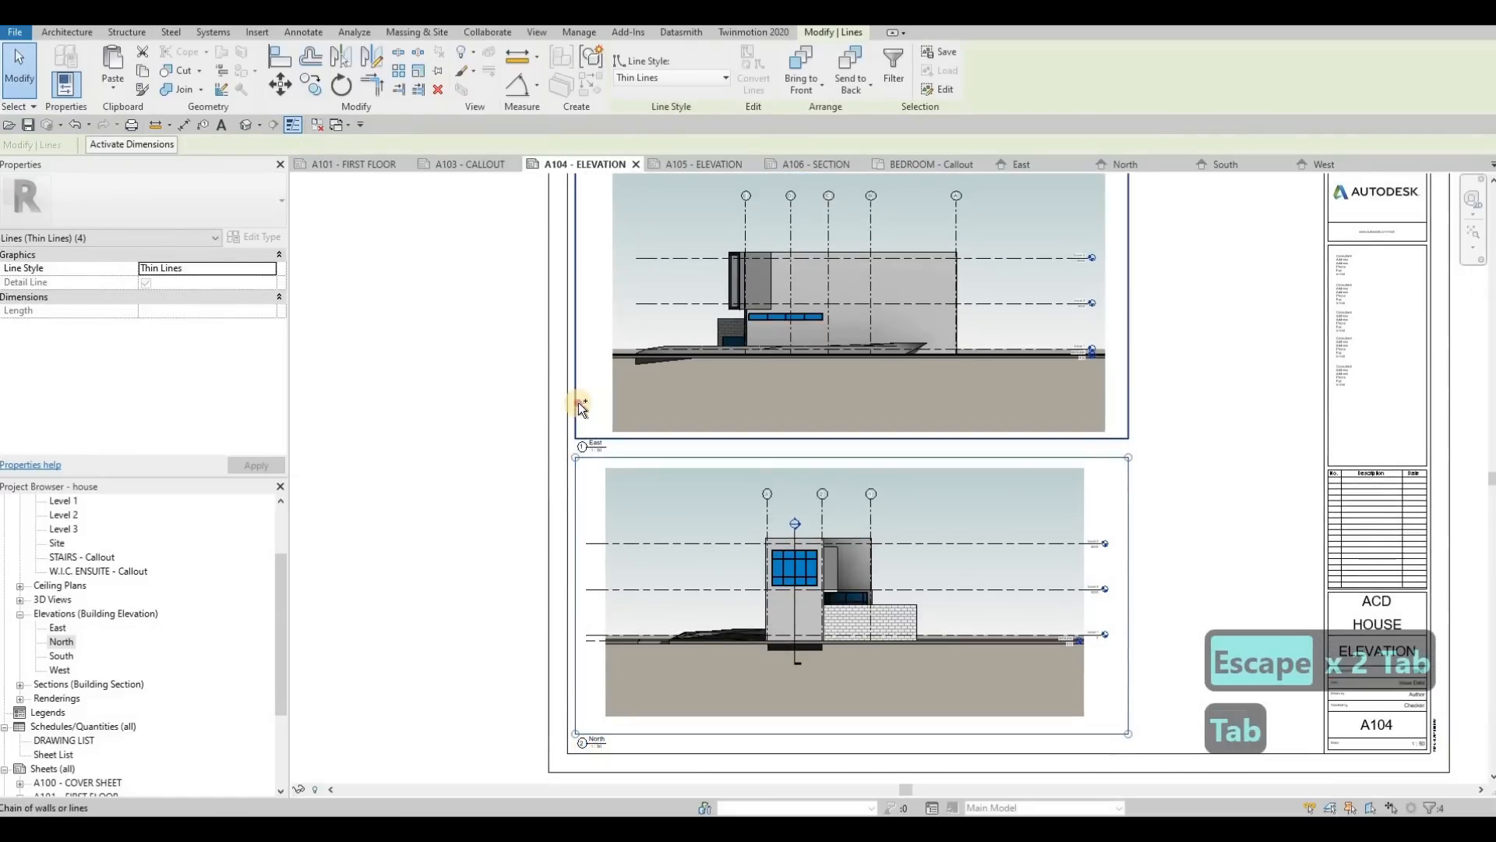
left_click(578, 402, "ctrl")
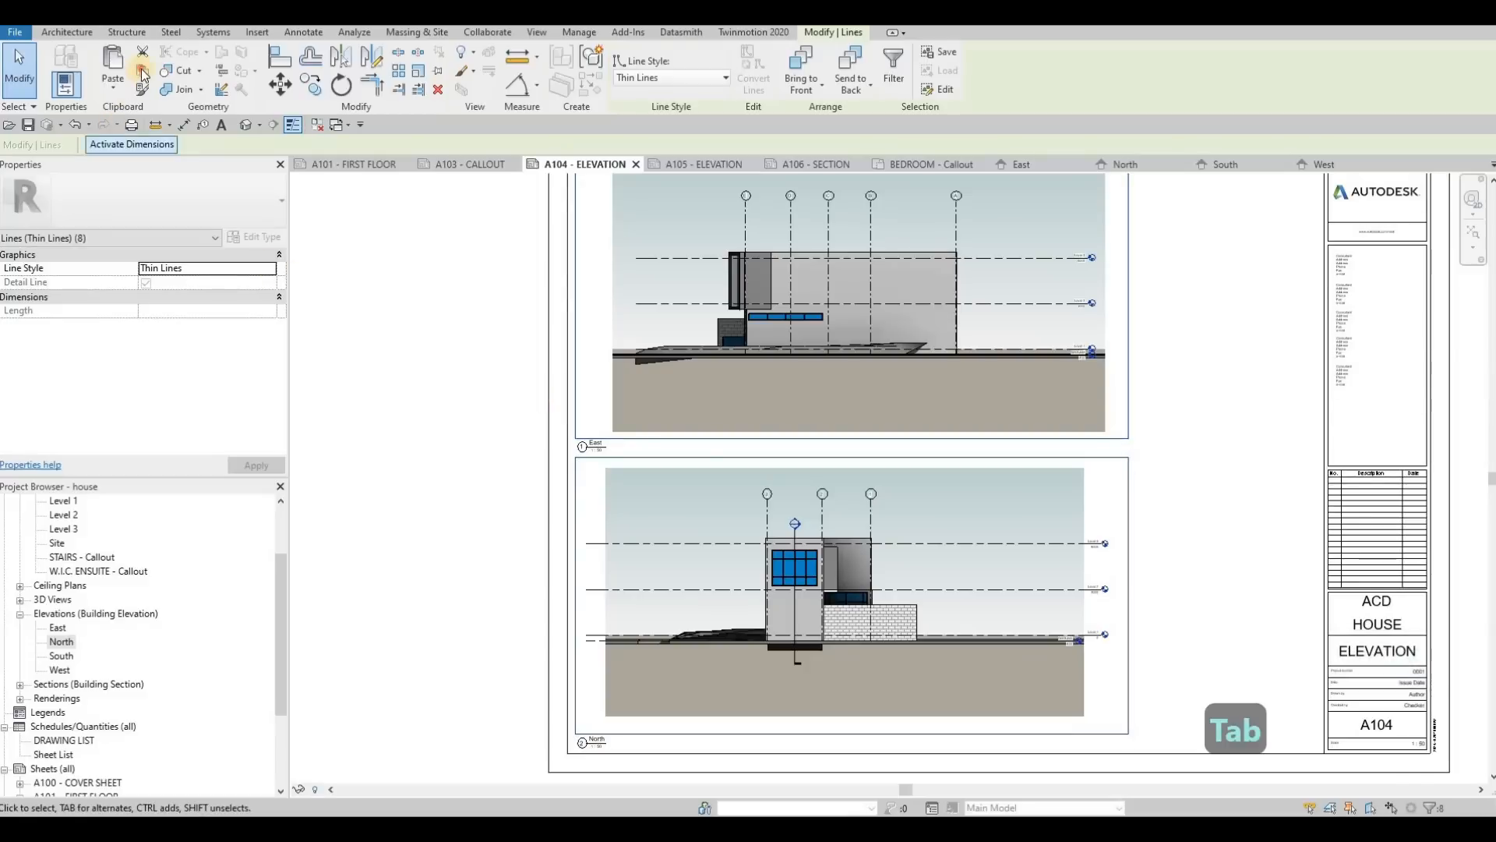
key("ctrl+c")
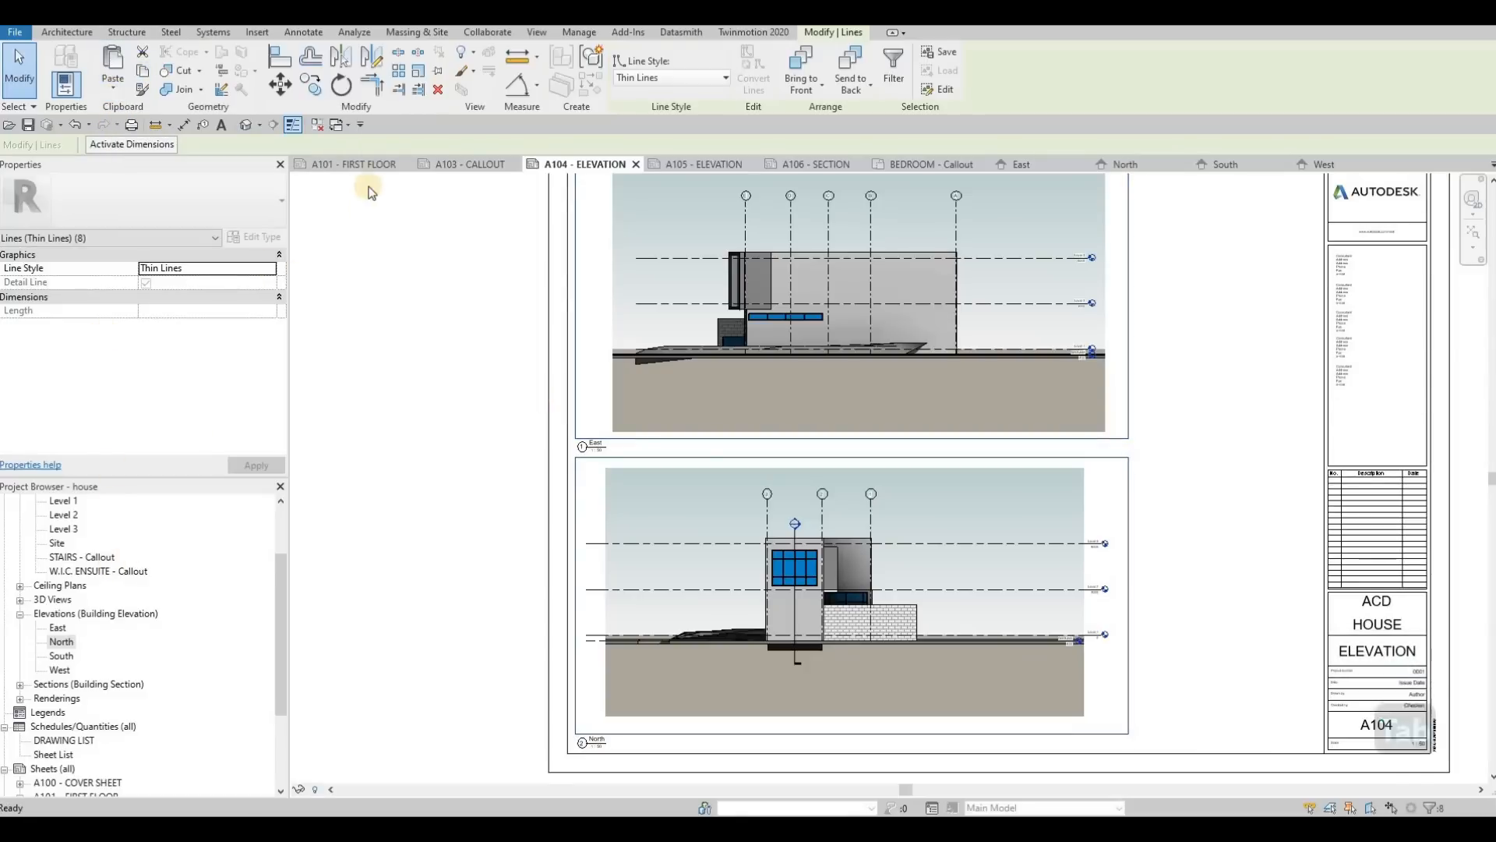
Step: Paste the two copied frames onto sheet A105 - ELEVATION, aligned to the current view
left_click(691, 167)
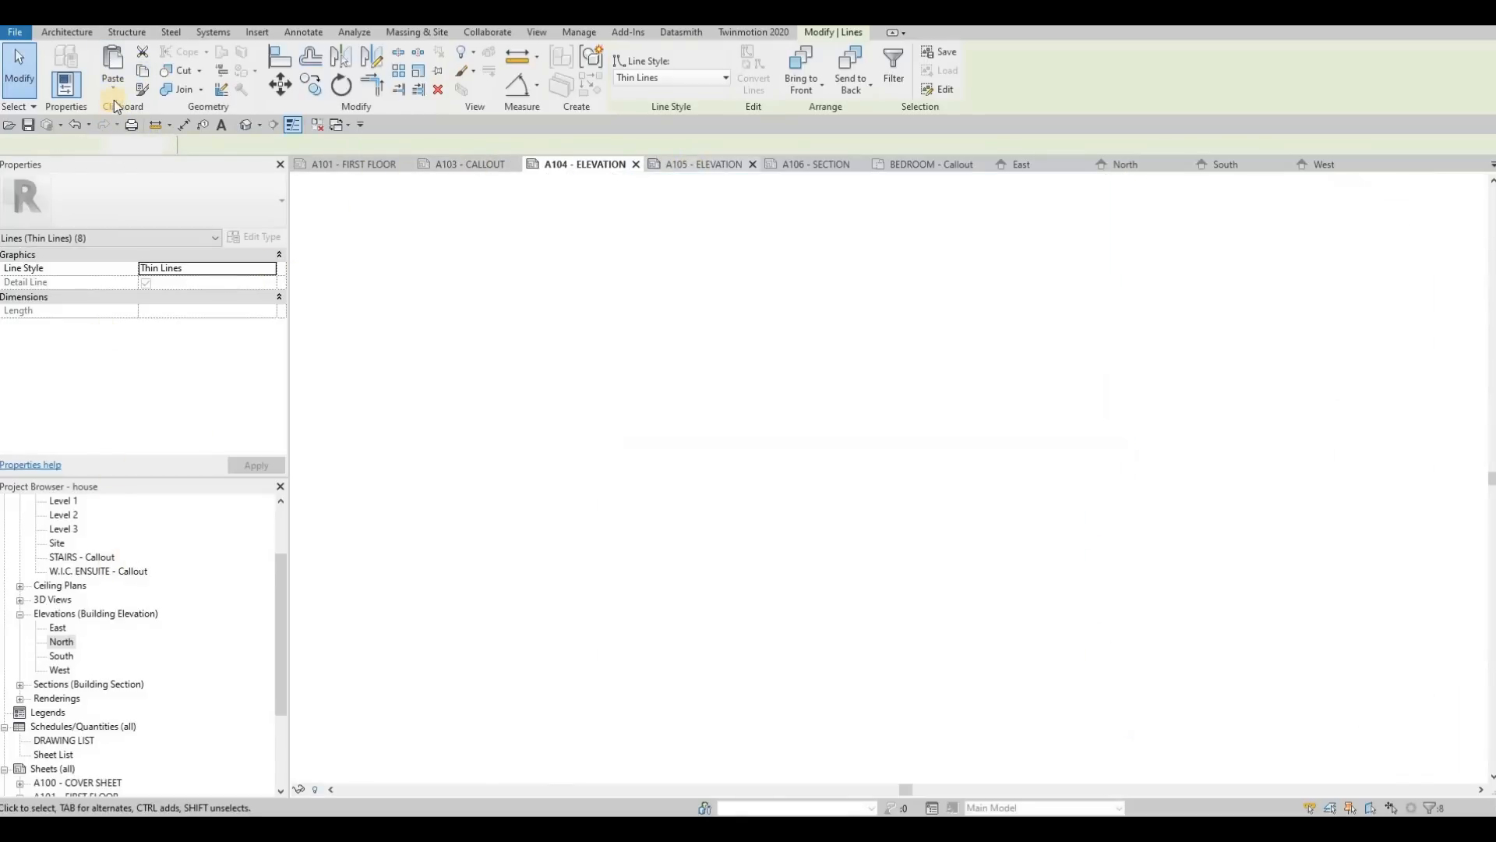
left_click(113, 88)
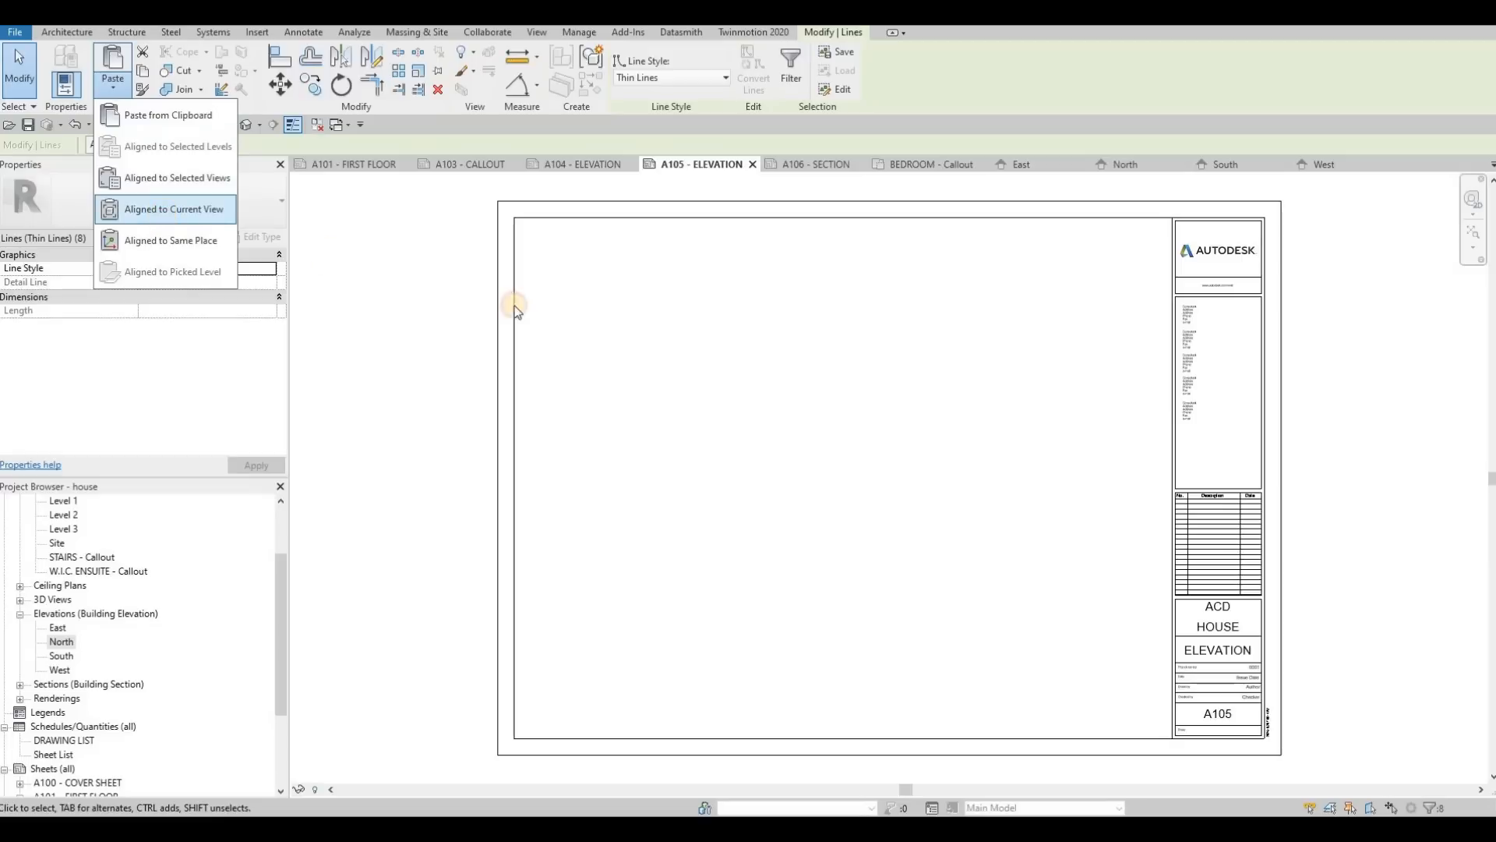
key("Escape")
key("Escape")
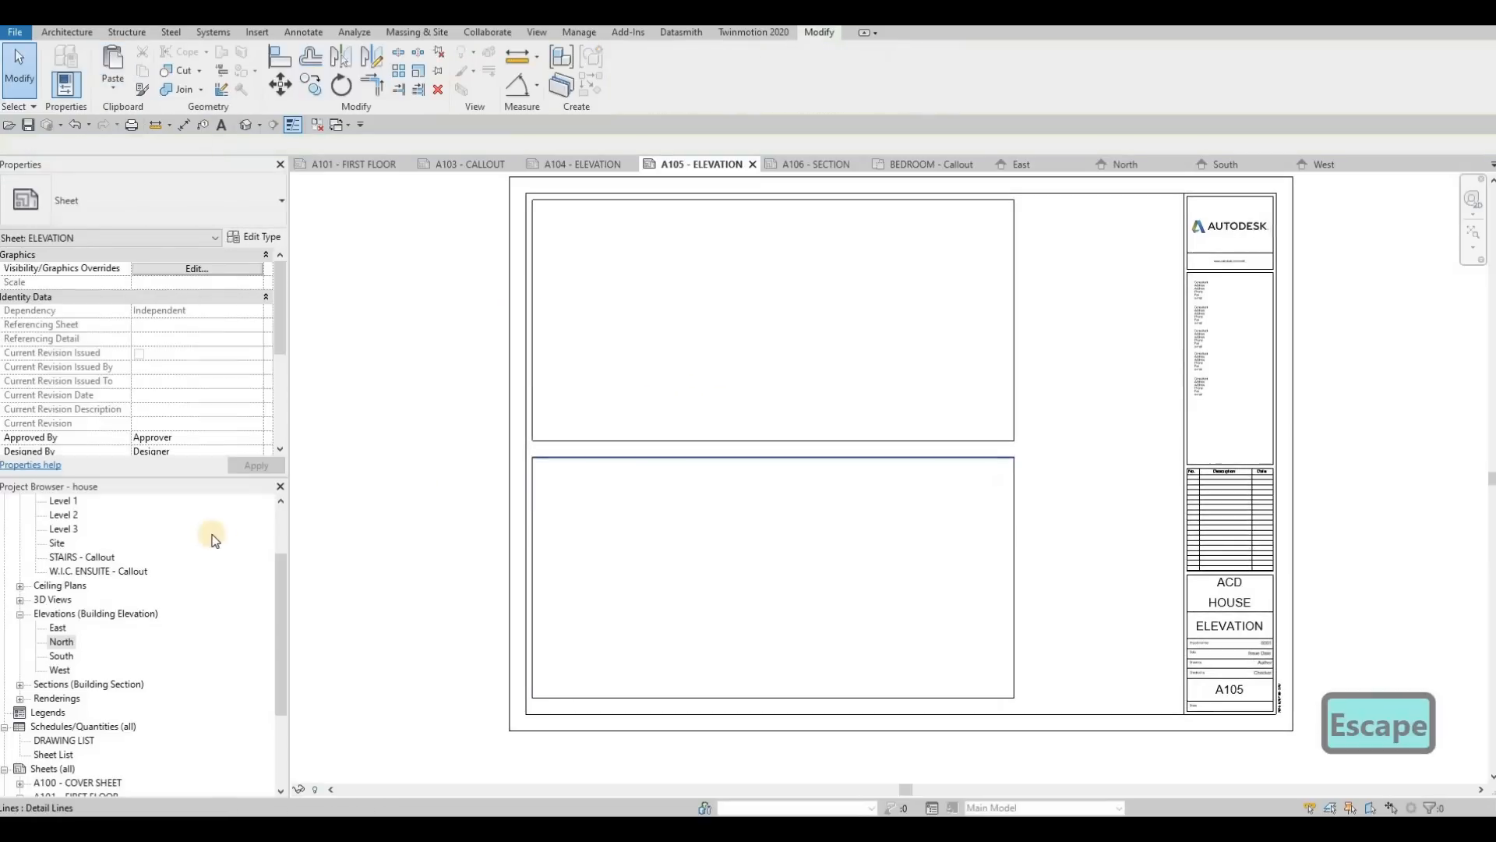
Step: Place the South elevation inside the upper frame and the West elevation inside the lower frame on sheet A105
left_click_drag(61, 656, 822, 399)
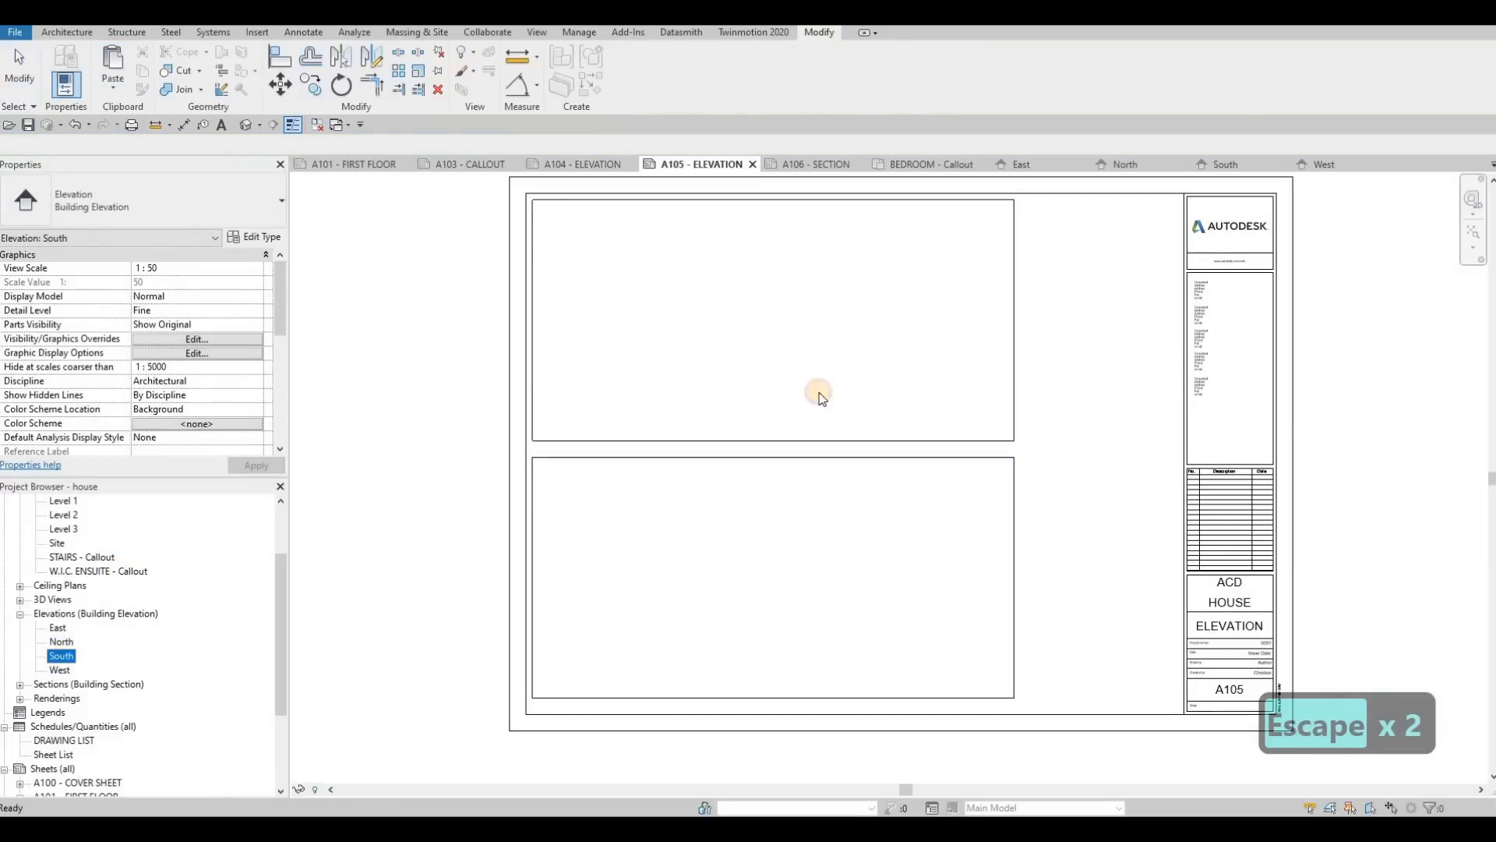
left_click(772, 316)
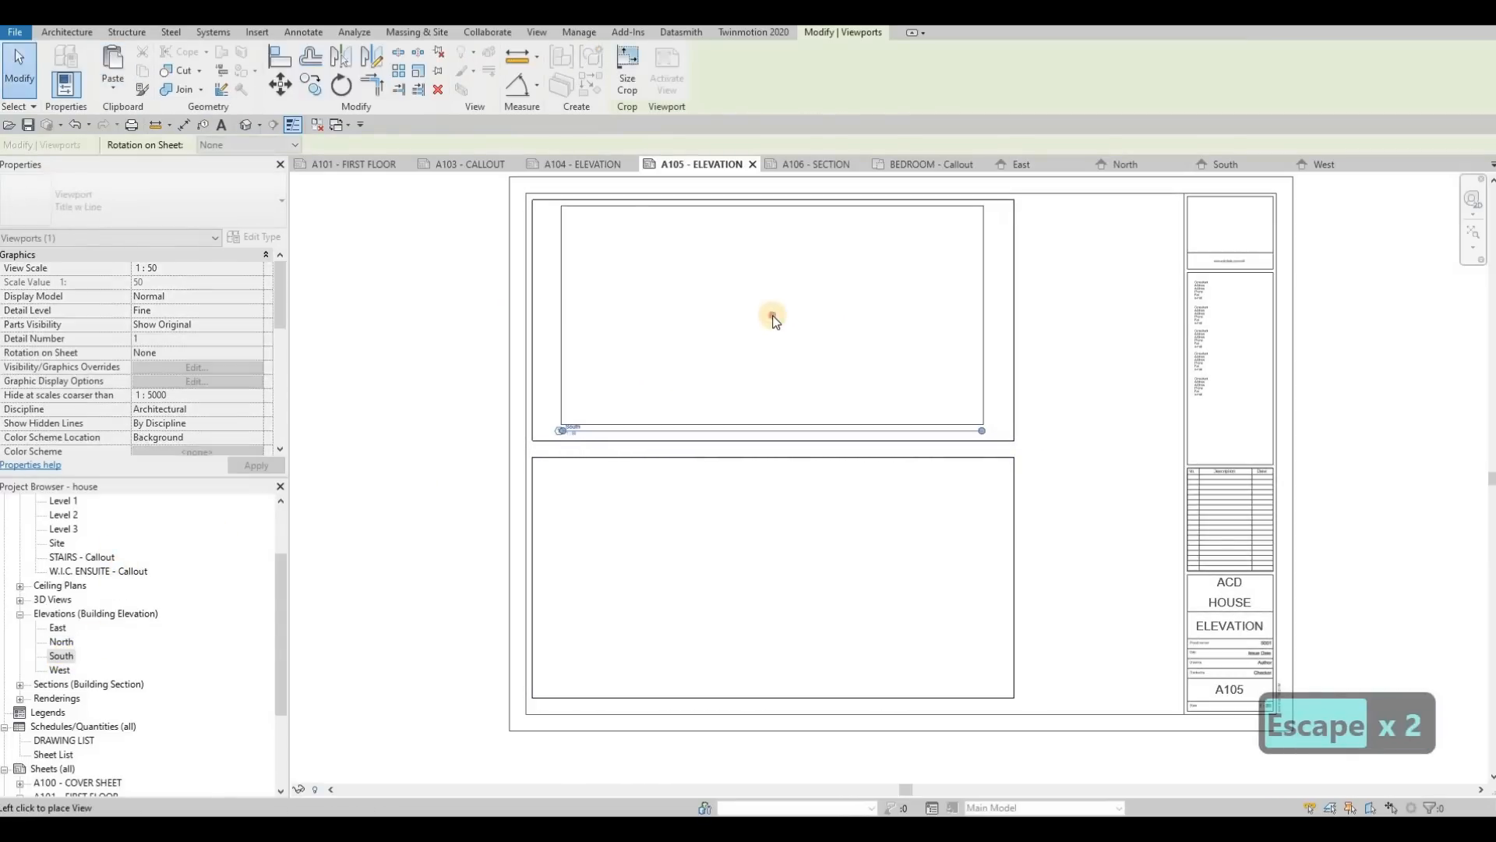
left_click_drag(59, 670, 811, 586)
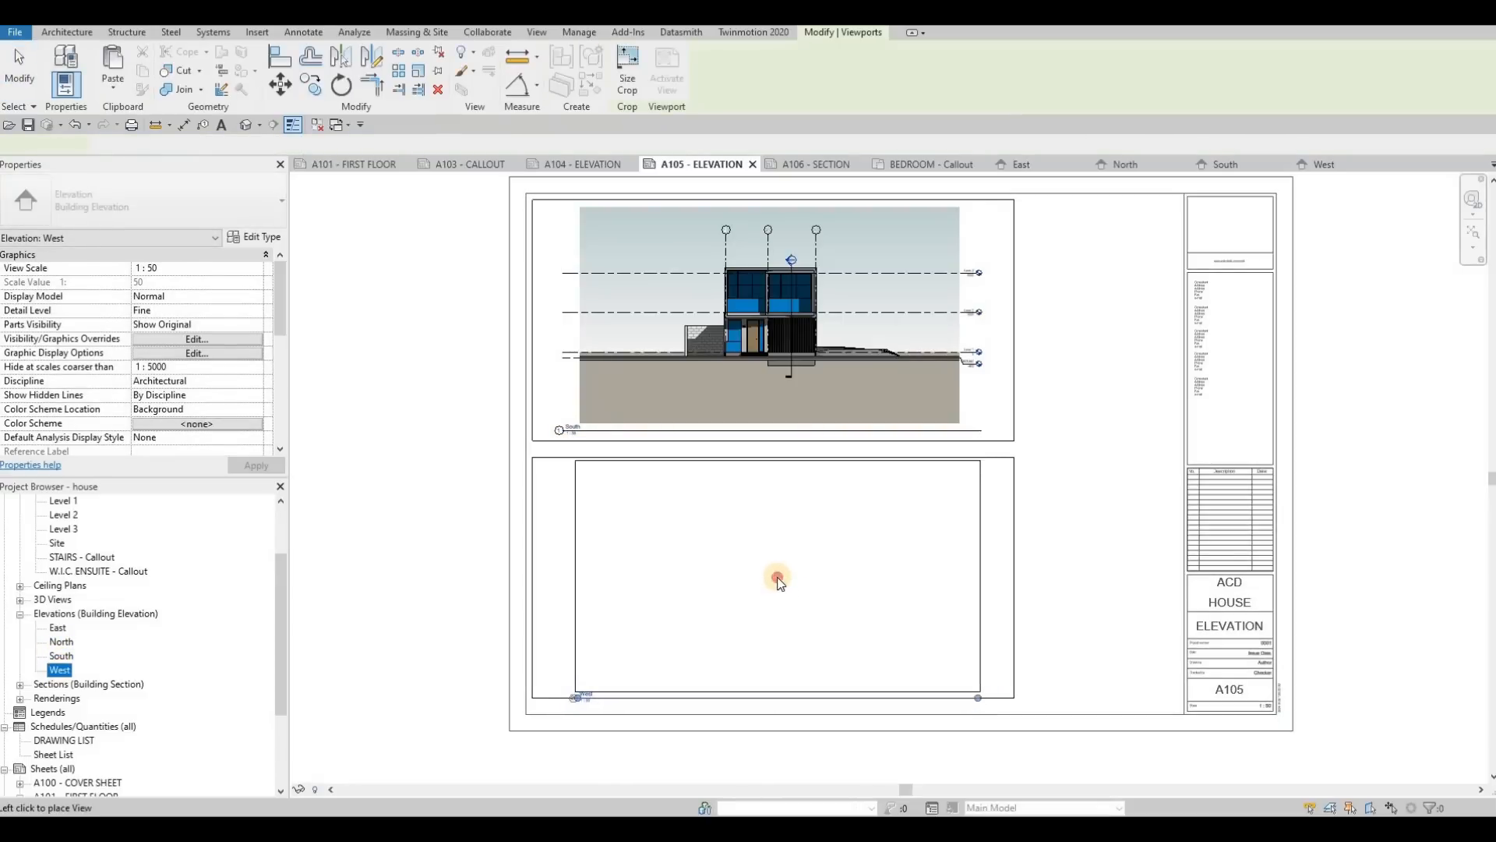
left_click(774, 579)
key("Escape")
key("Escape")
Step: Move the South view's title into the gap between the frames, near their left edge, and shorten its title line
scroll(578, 431, "up", 2)
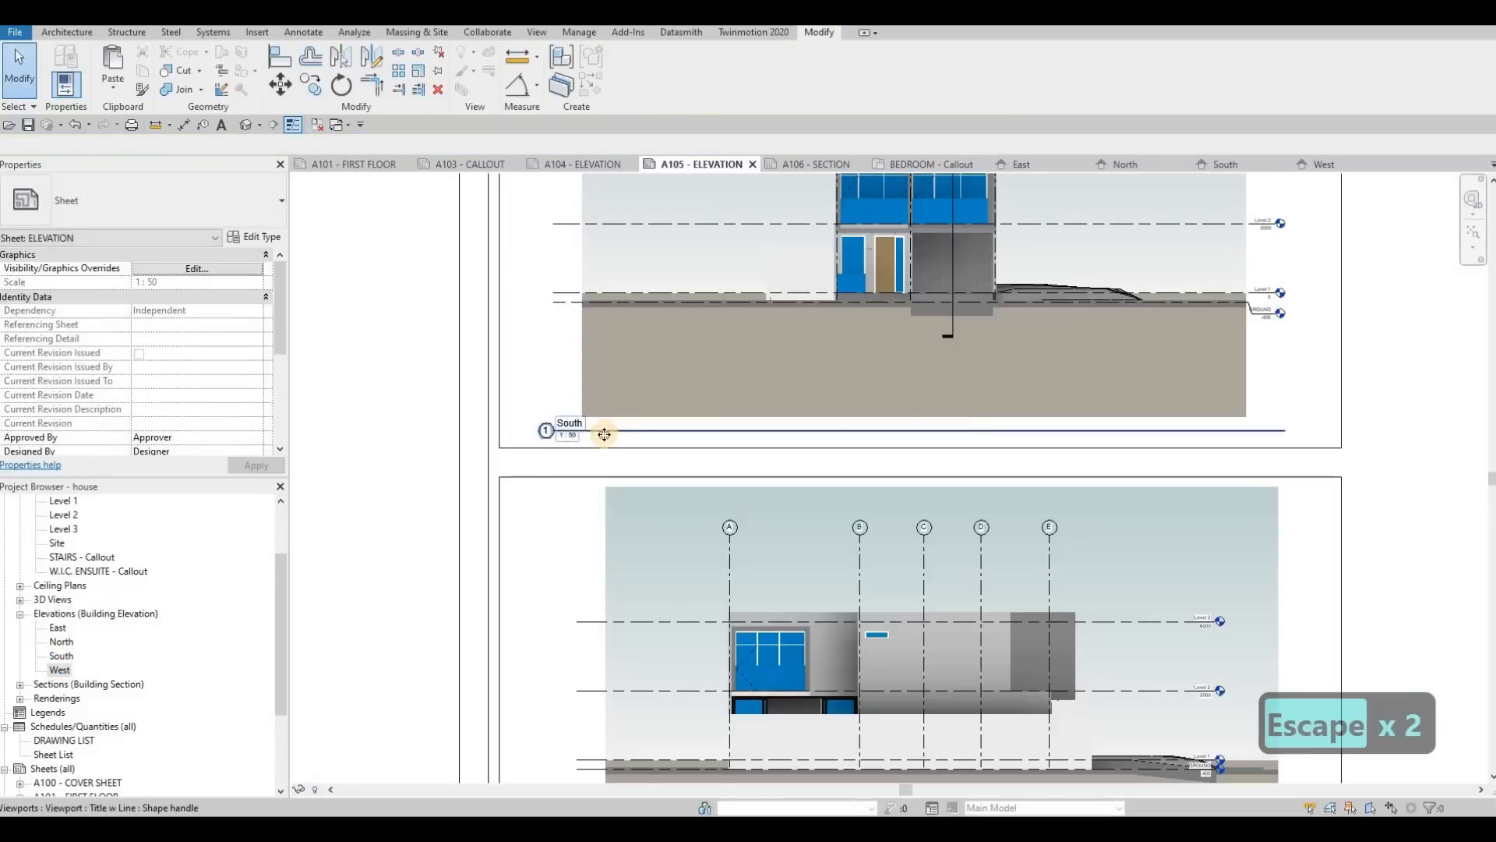
left_click_drag(605, 432, 567, 465)
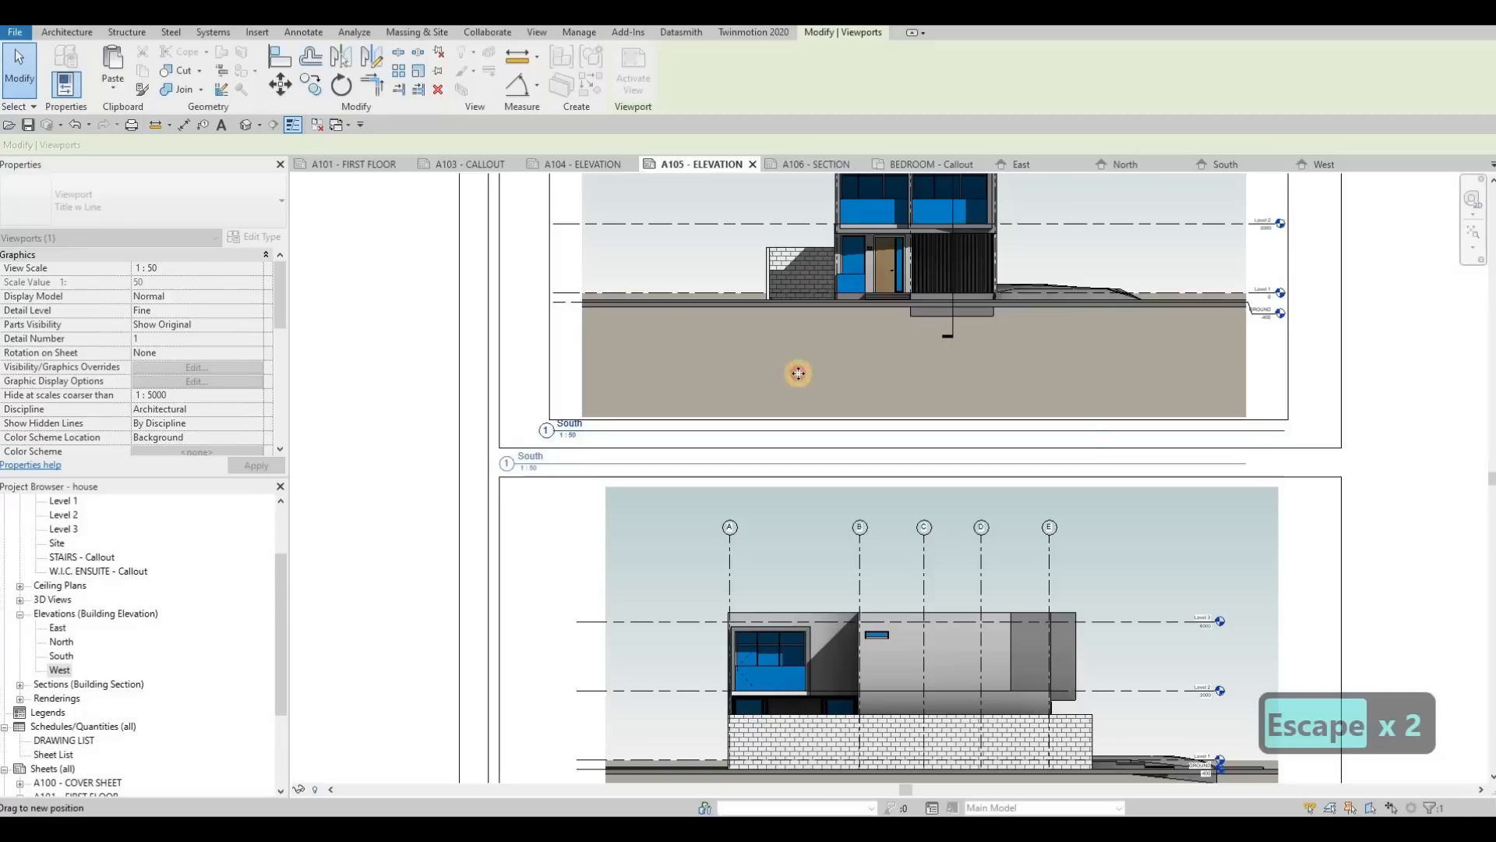
key("Escape")
left_click(1243, 467)
left_click(979, 471)
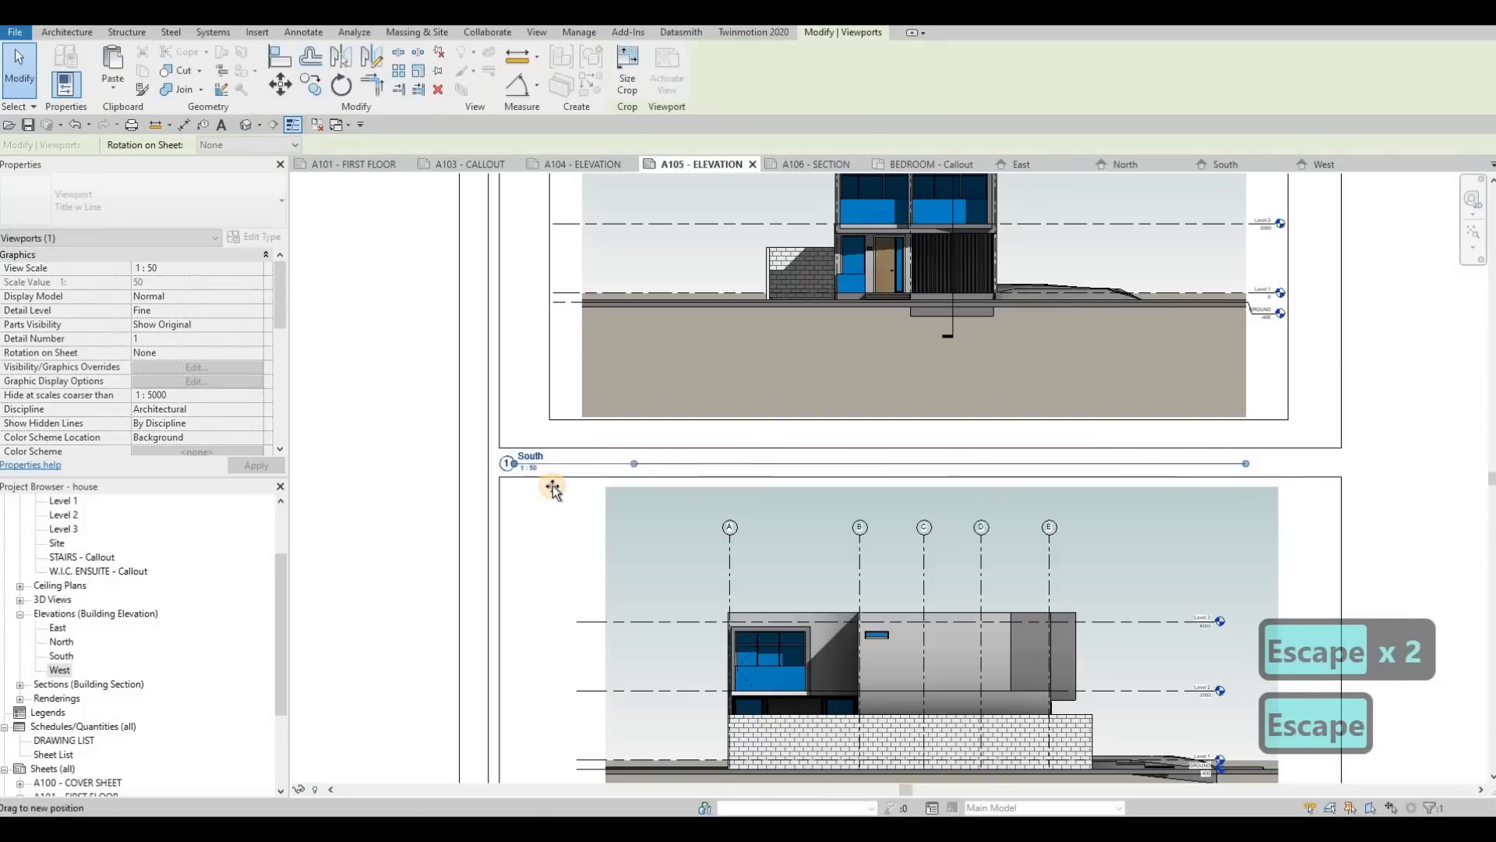
key("Escape")
key("Escape")
Step: Move the West view's title just below the lower frame, near its left edge, and shorten its title line
middle_click_drag(659, 694, 716, 433)
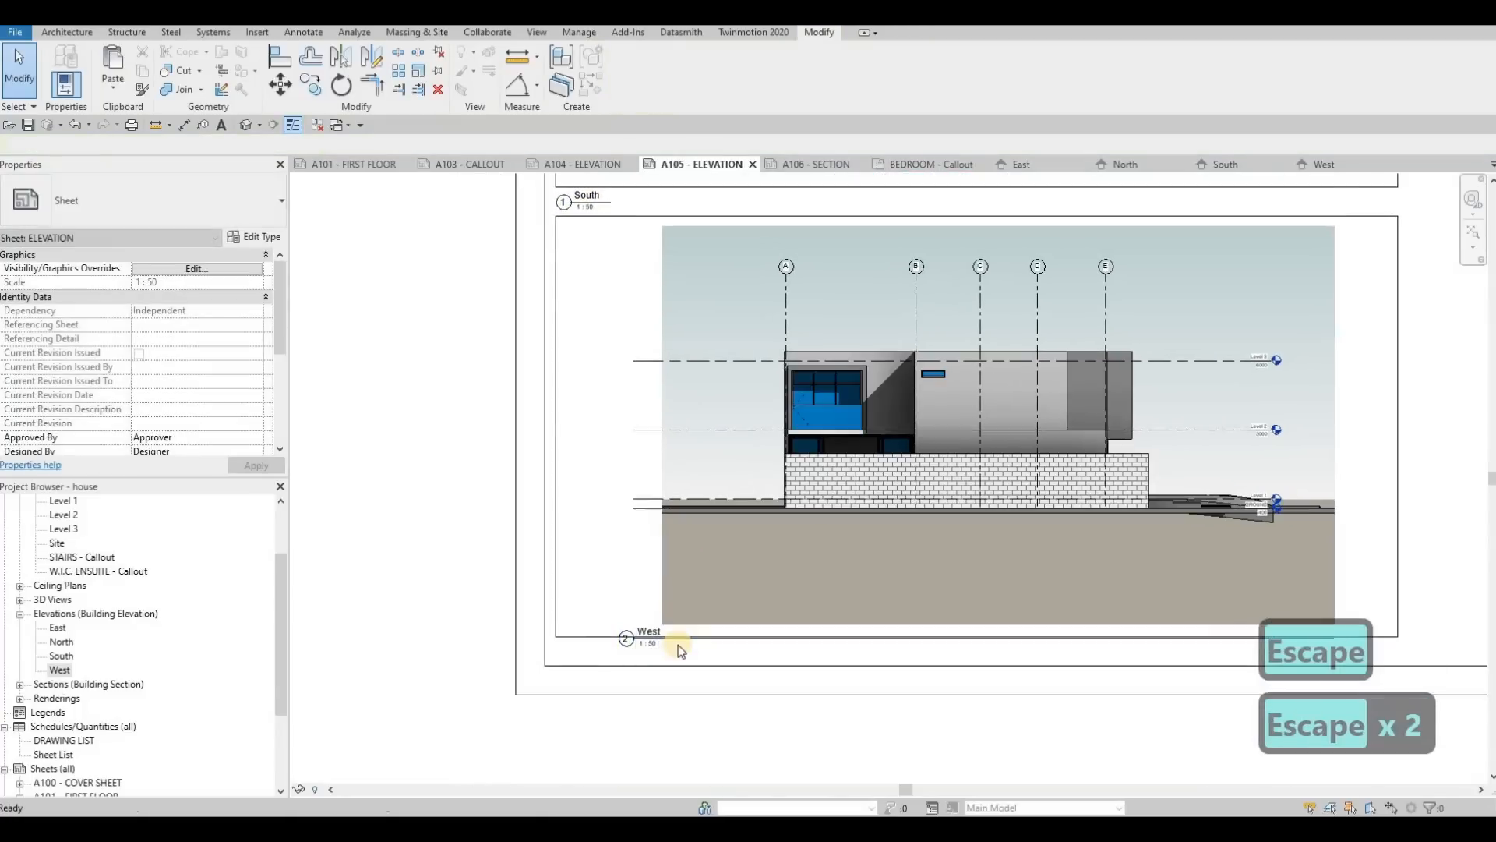
left_click_drag(624, 641, 628, 655)
left_click(757, 540)
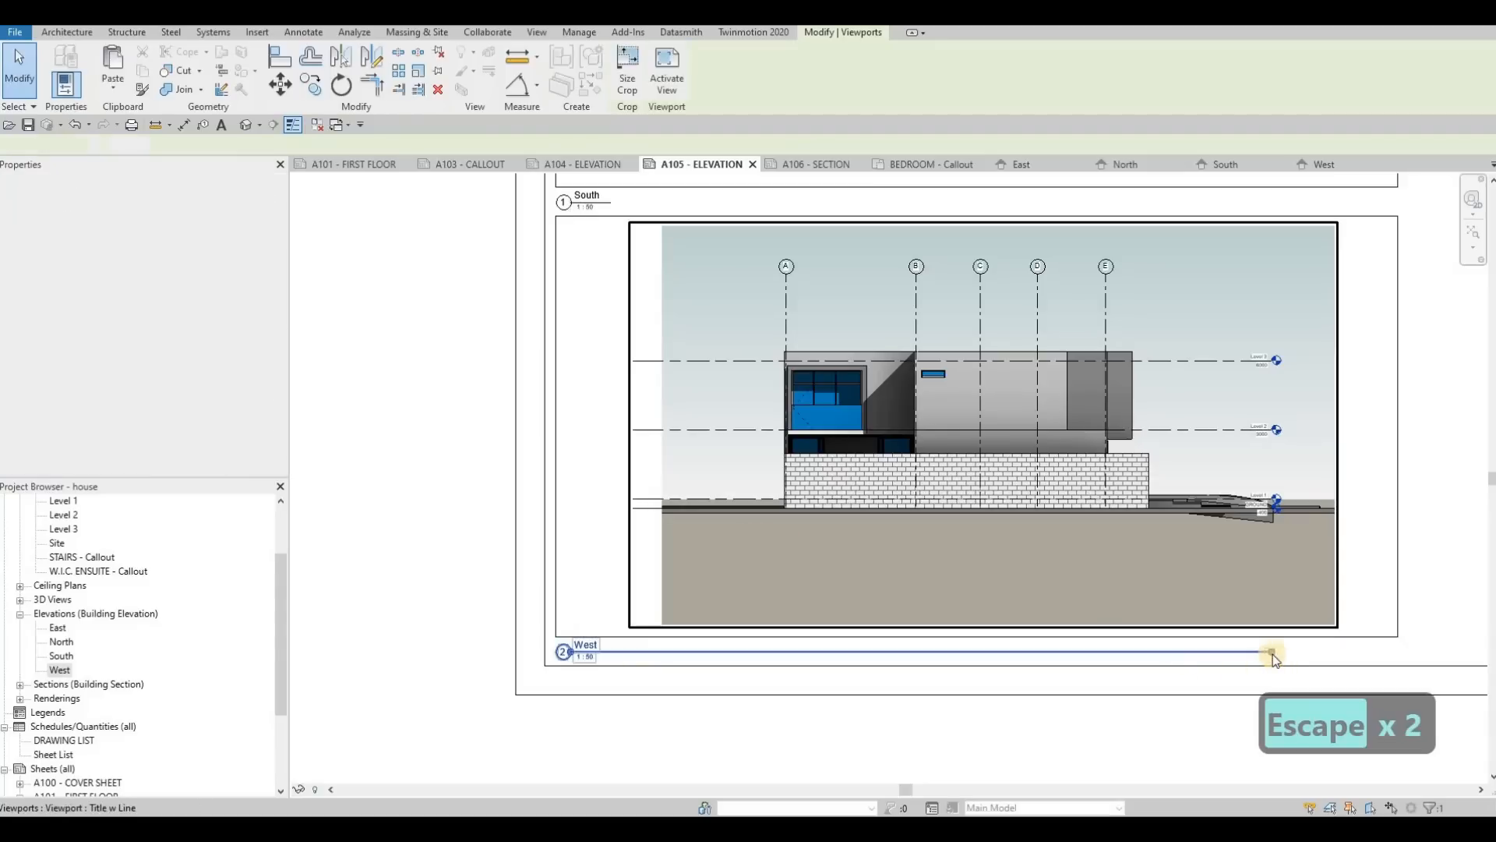
left_click_drag(1272, 653, 602, 672)
key("Escape")
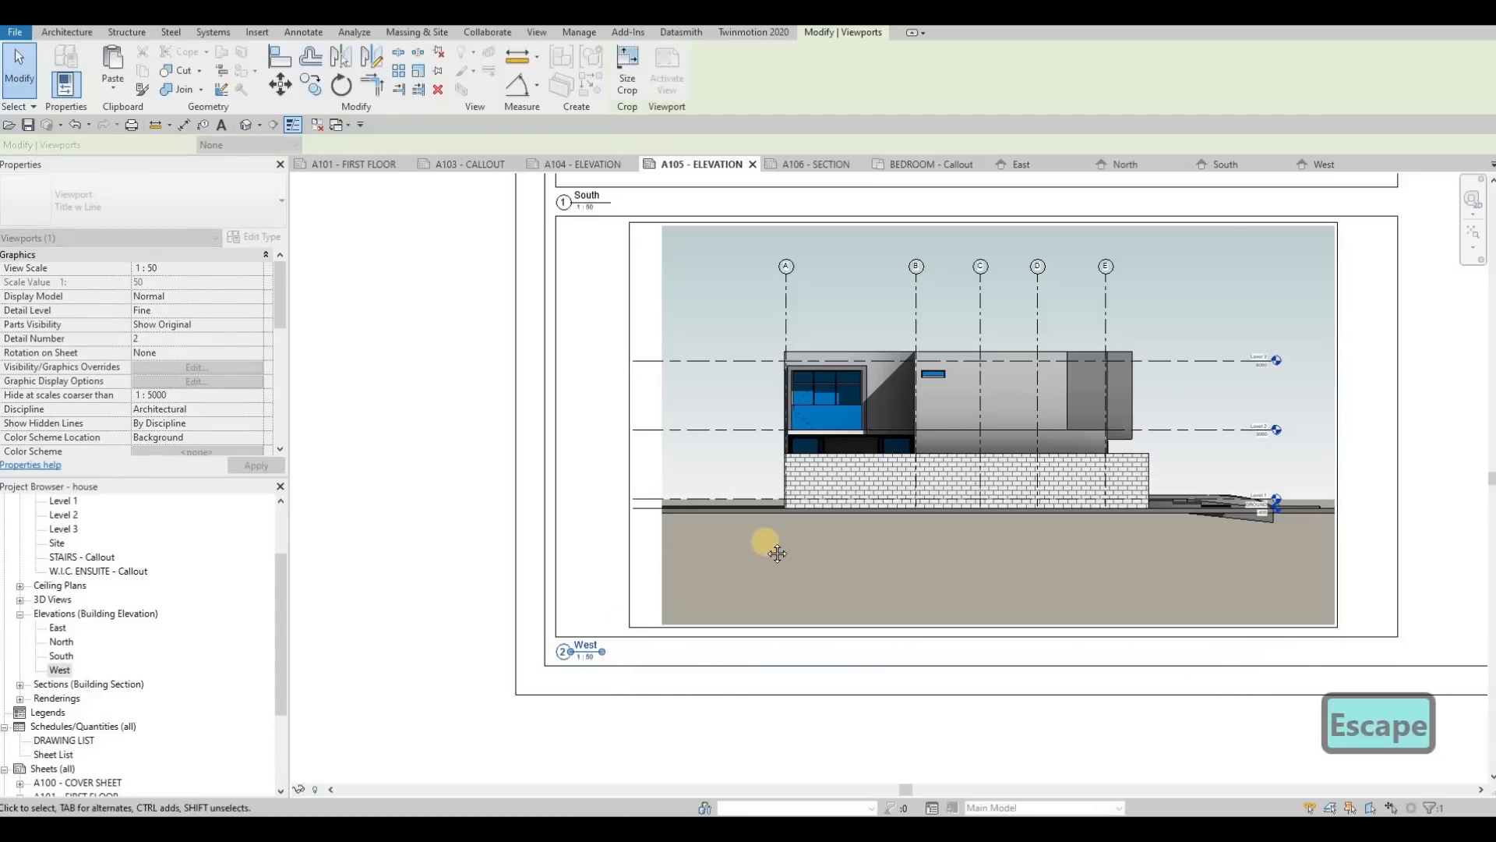
key("Escape")
scroll(605, 527, "down", 2)
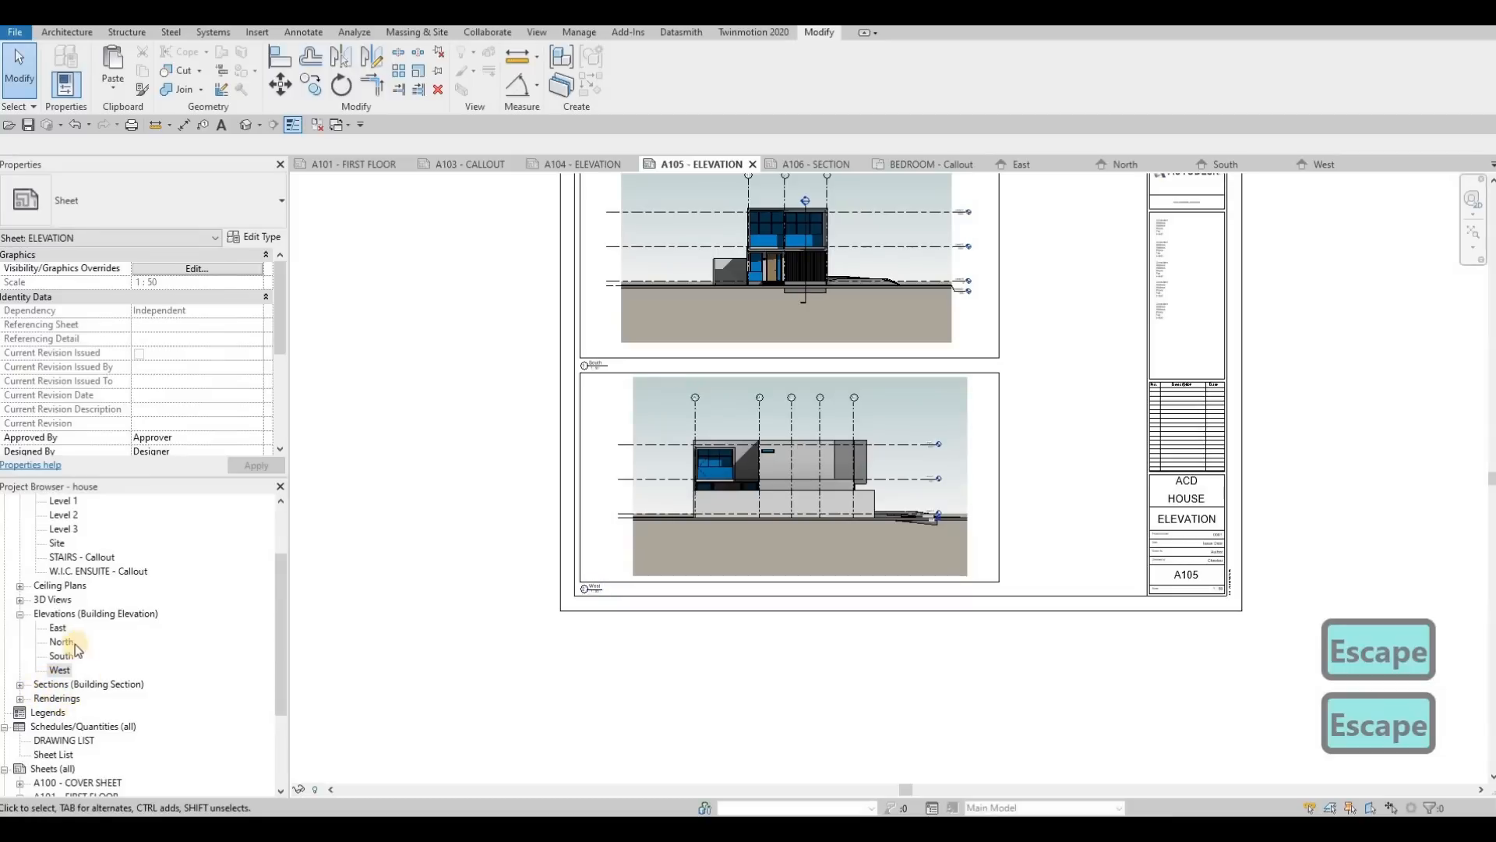
Step: Open sheet A106 - SECTION, close the inactive views, and paste the two copied frames aligned to the current view
scroll(80, 743, "down", 2)
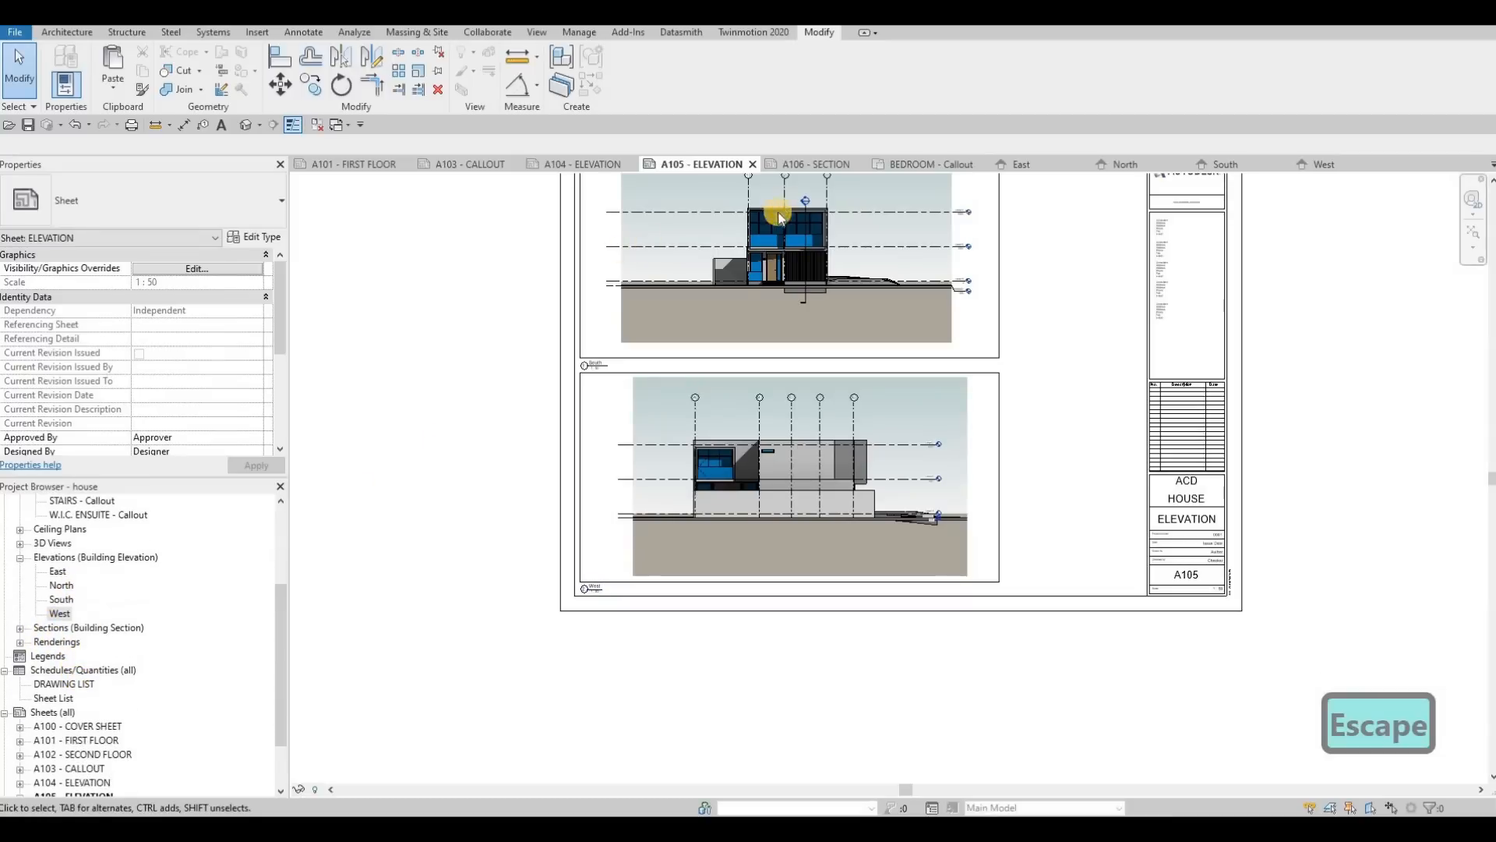
left_click(808, 165)
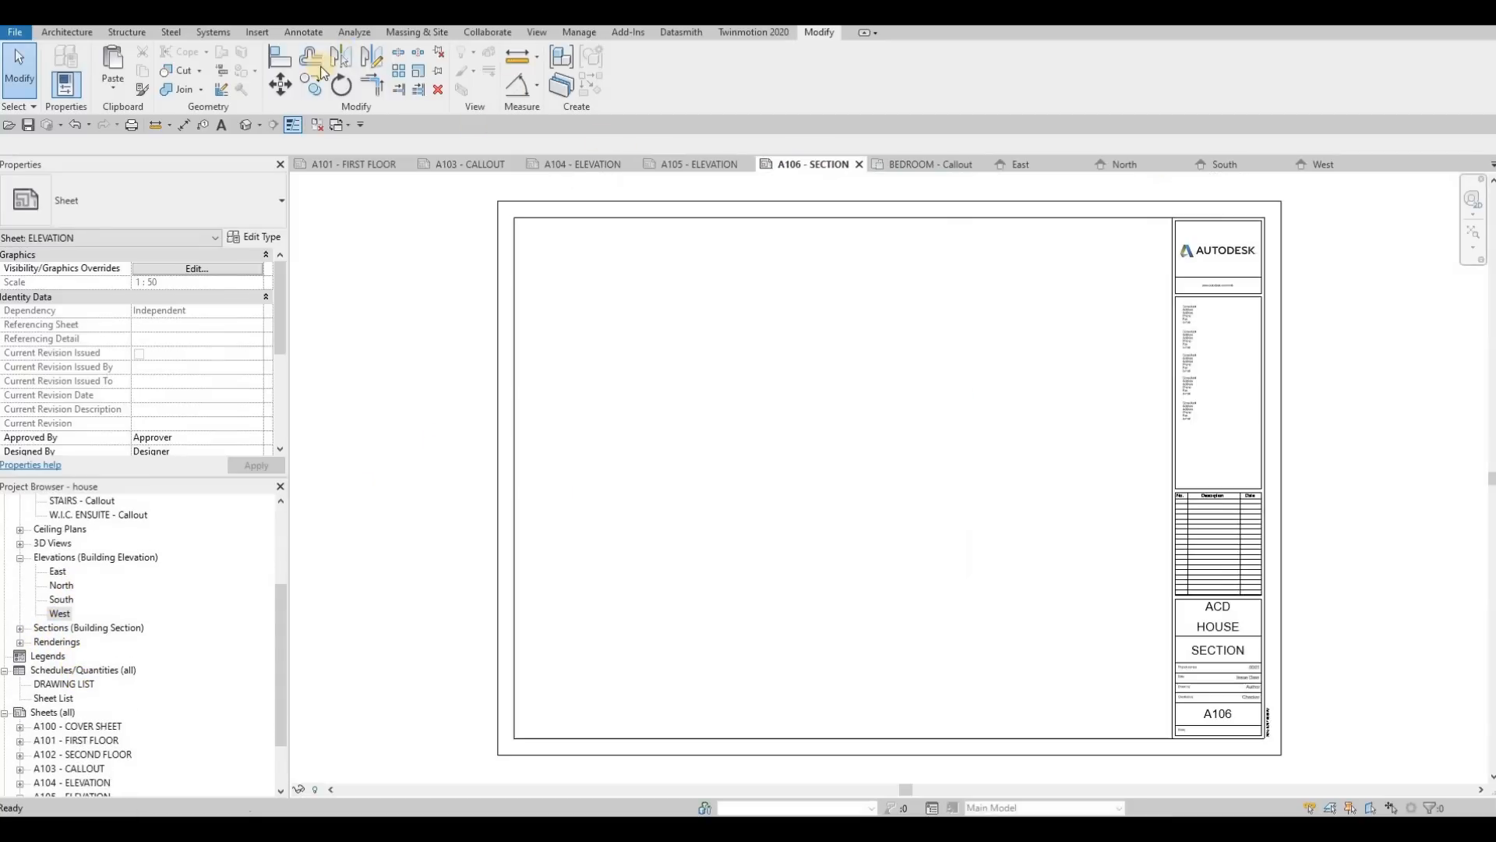
left_click(206, 127)
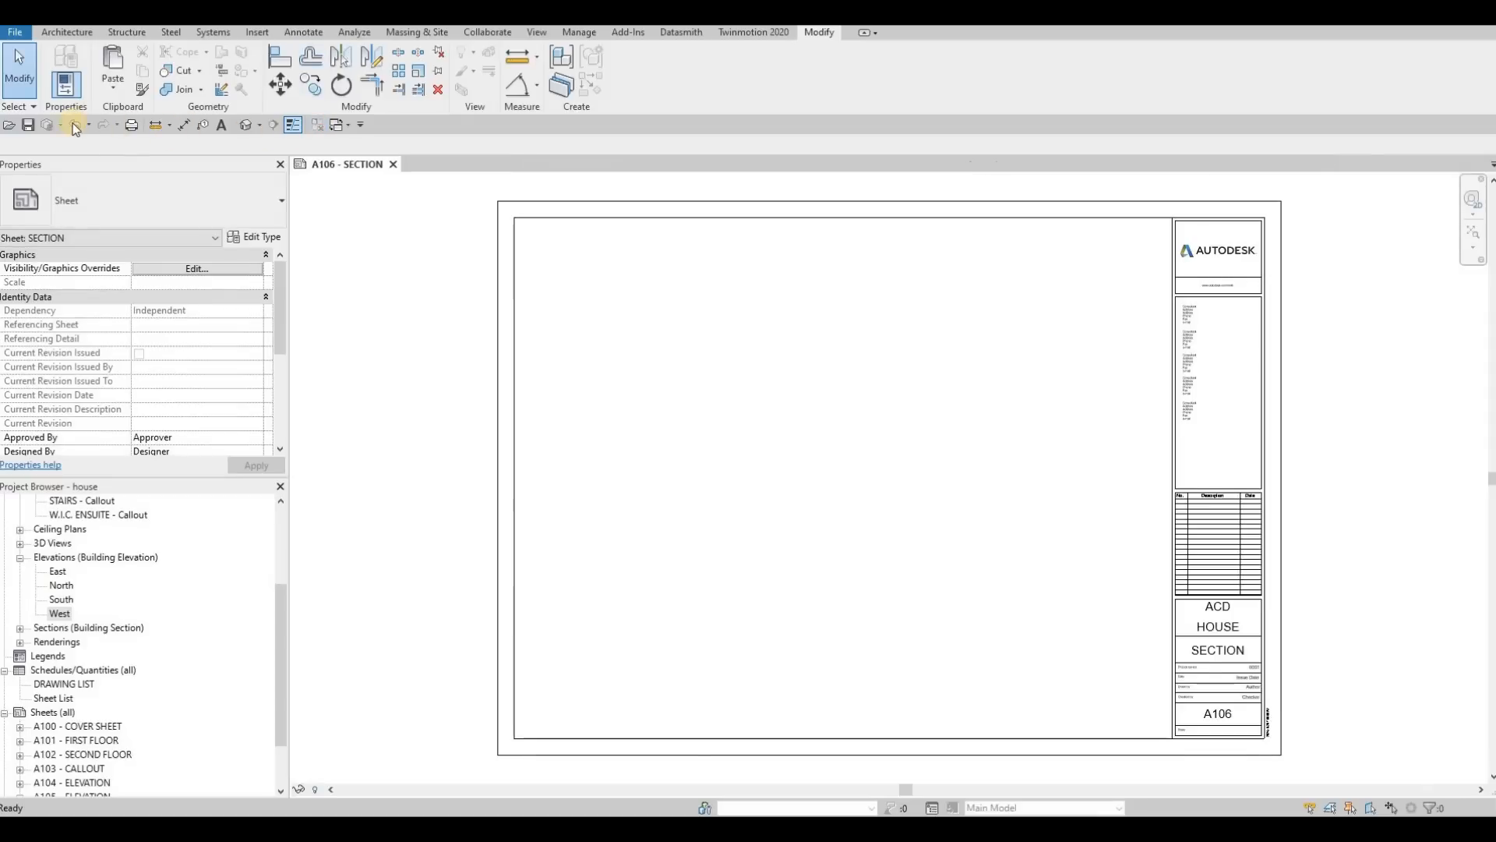
left_click(114, 87)
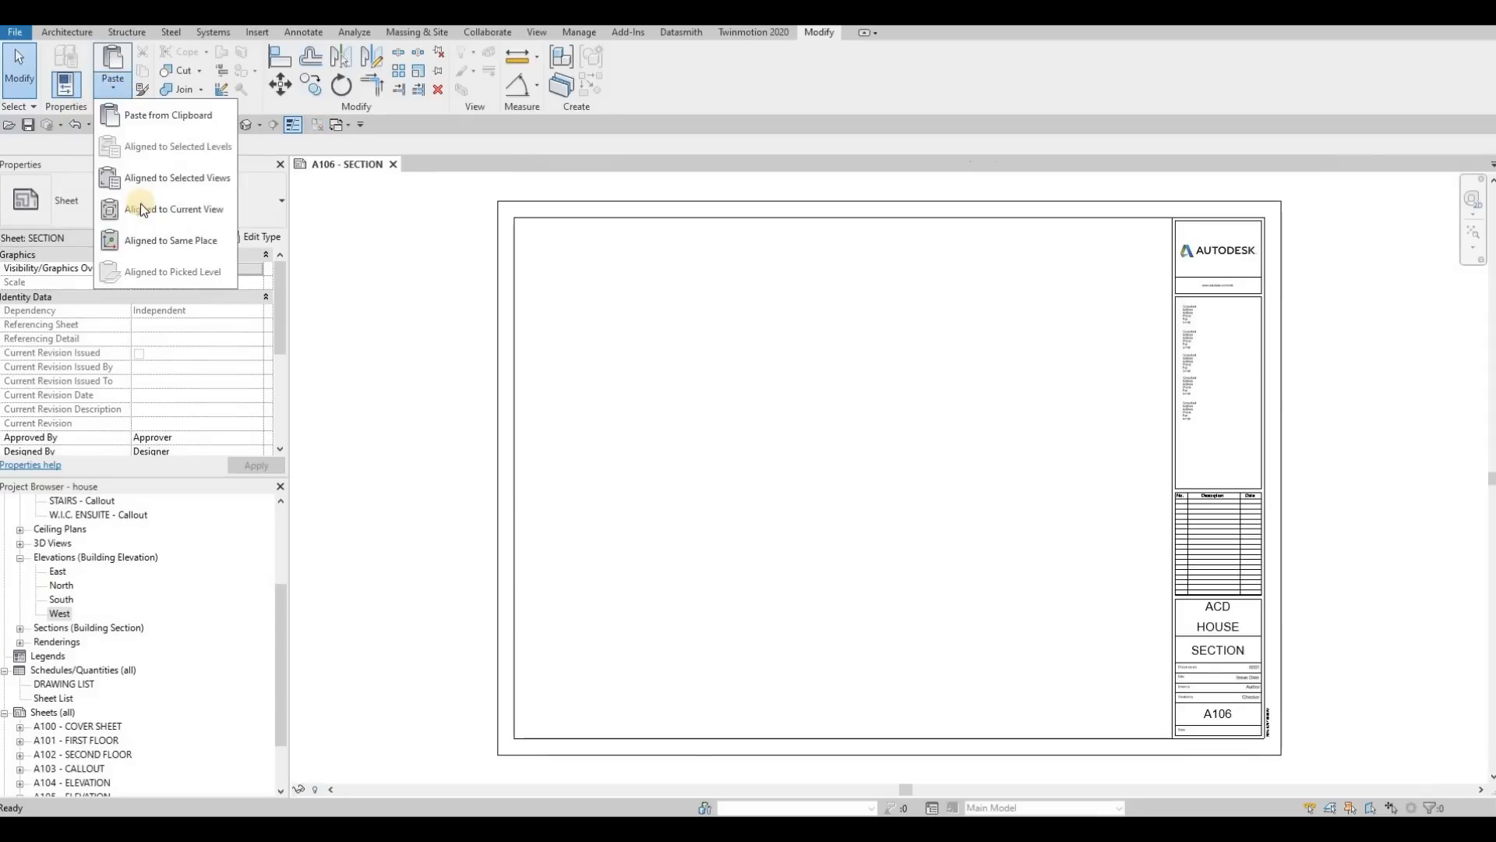
left_click(143, 209)
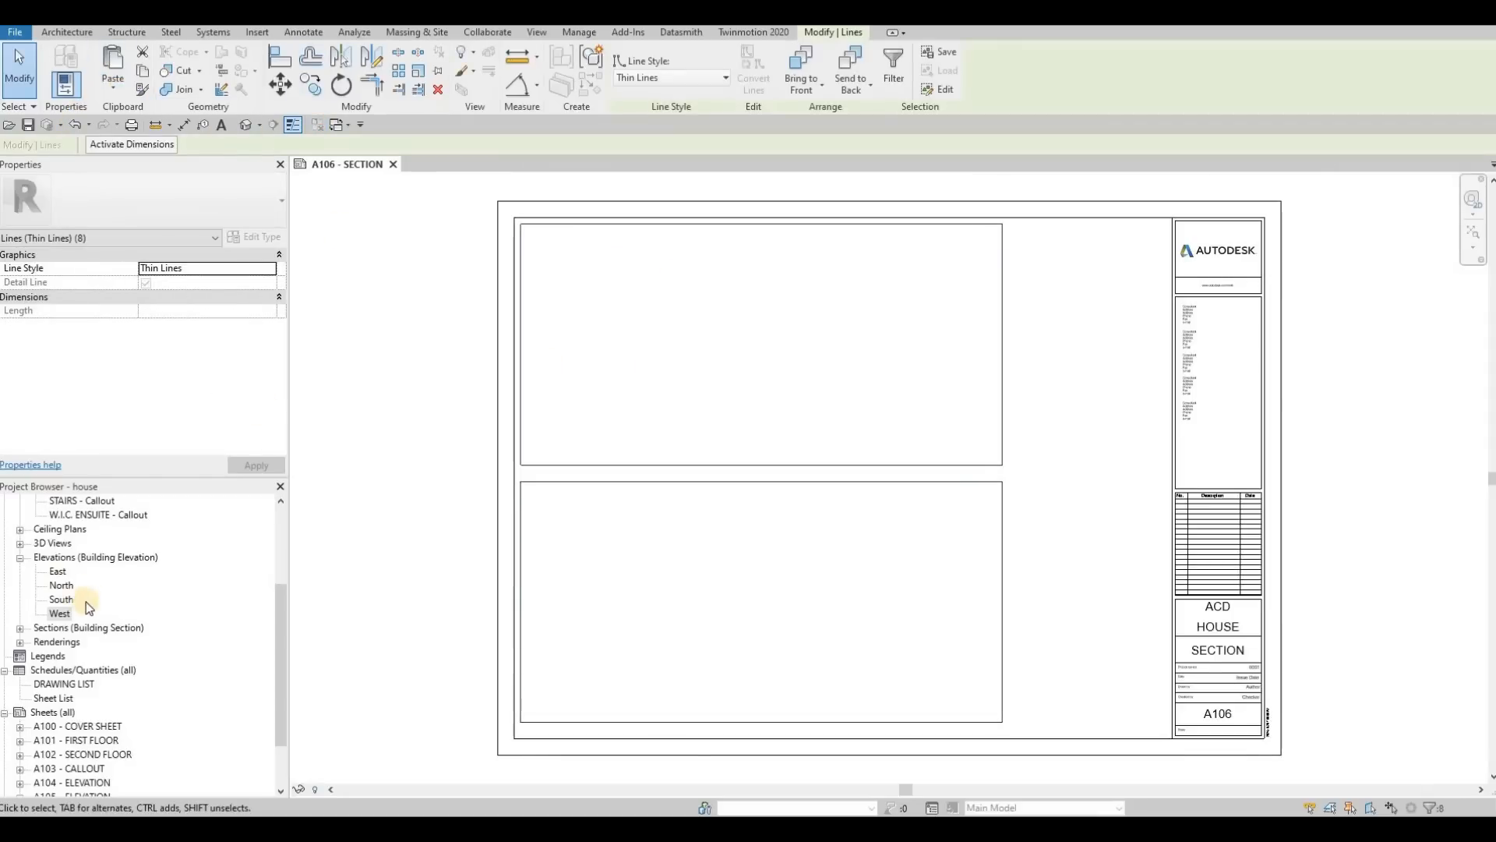
key("Escape")
Step: Expand the building sections in the project's view list and open the Level 1 floor plan
left_click(60, 613)
left_click(20, 627)
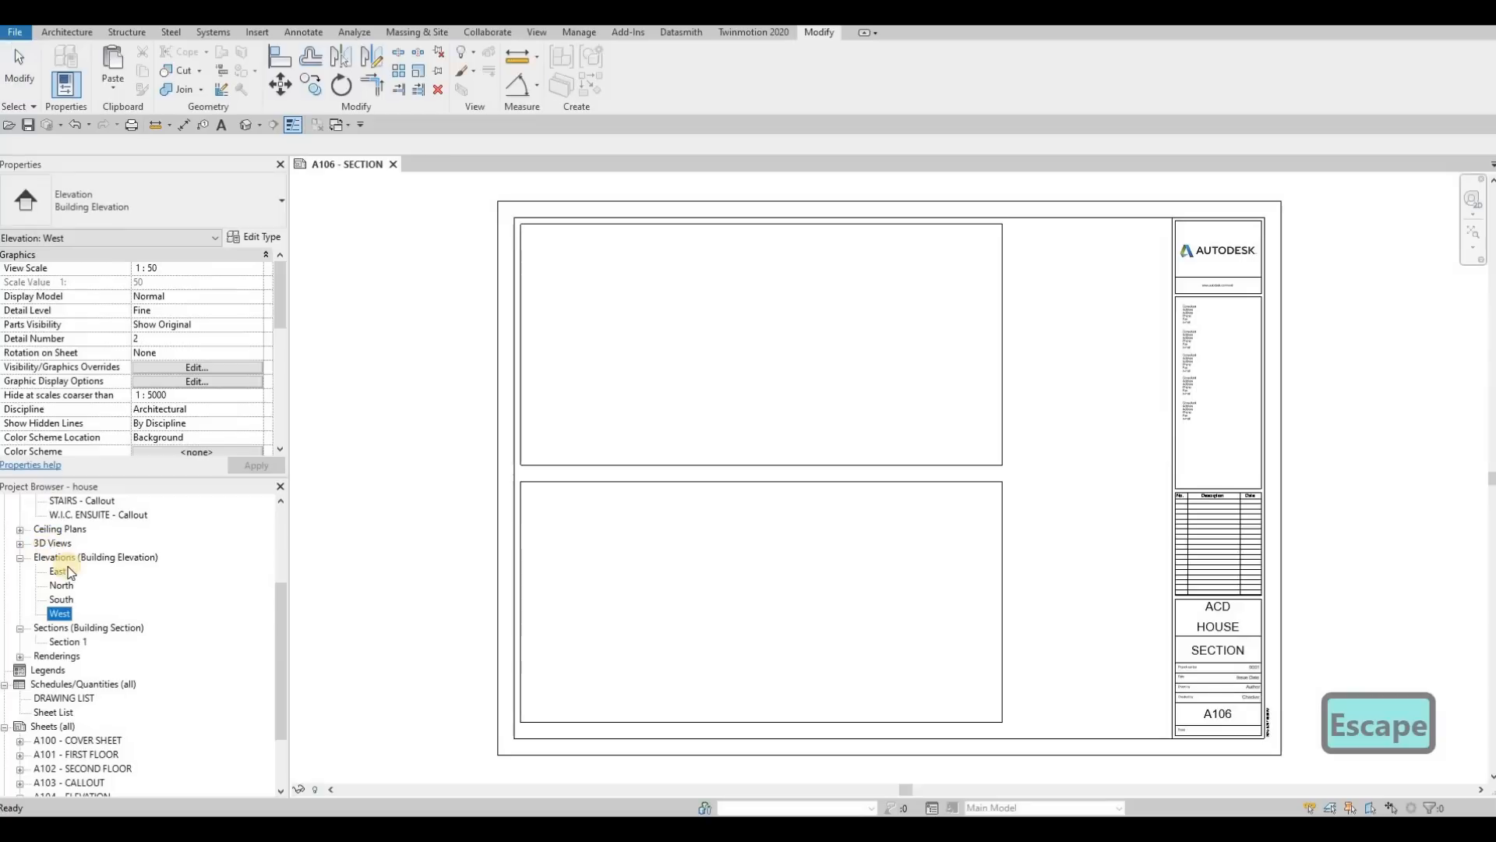
scroll(73, 574, "up", 3)
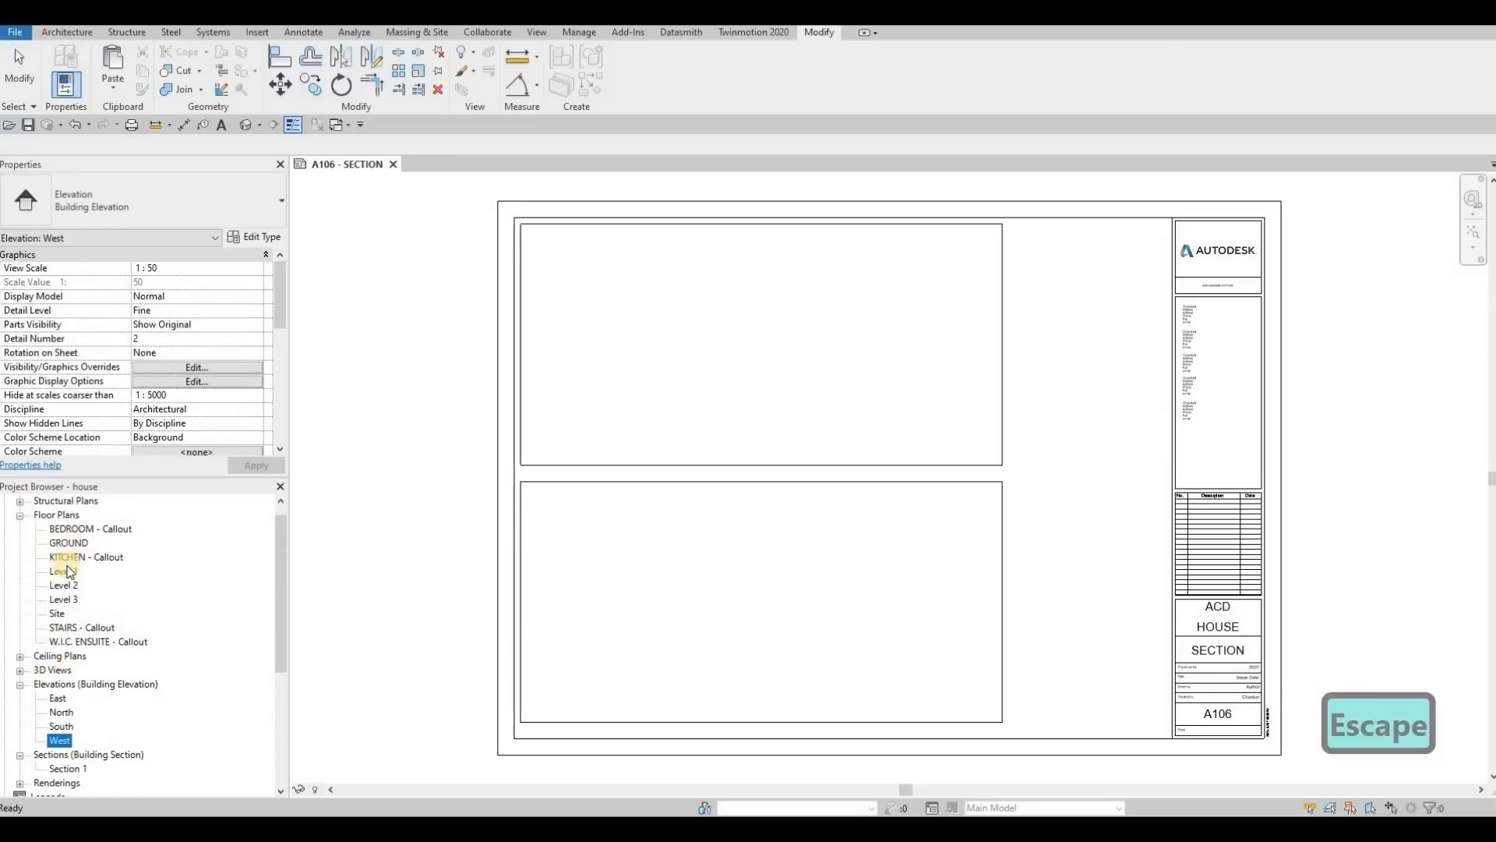
double_click(66, 573)
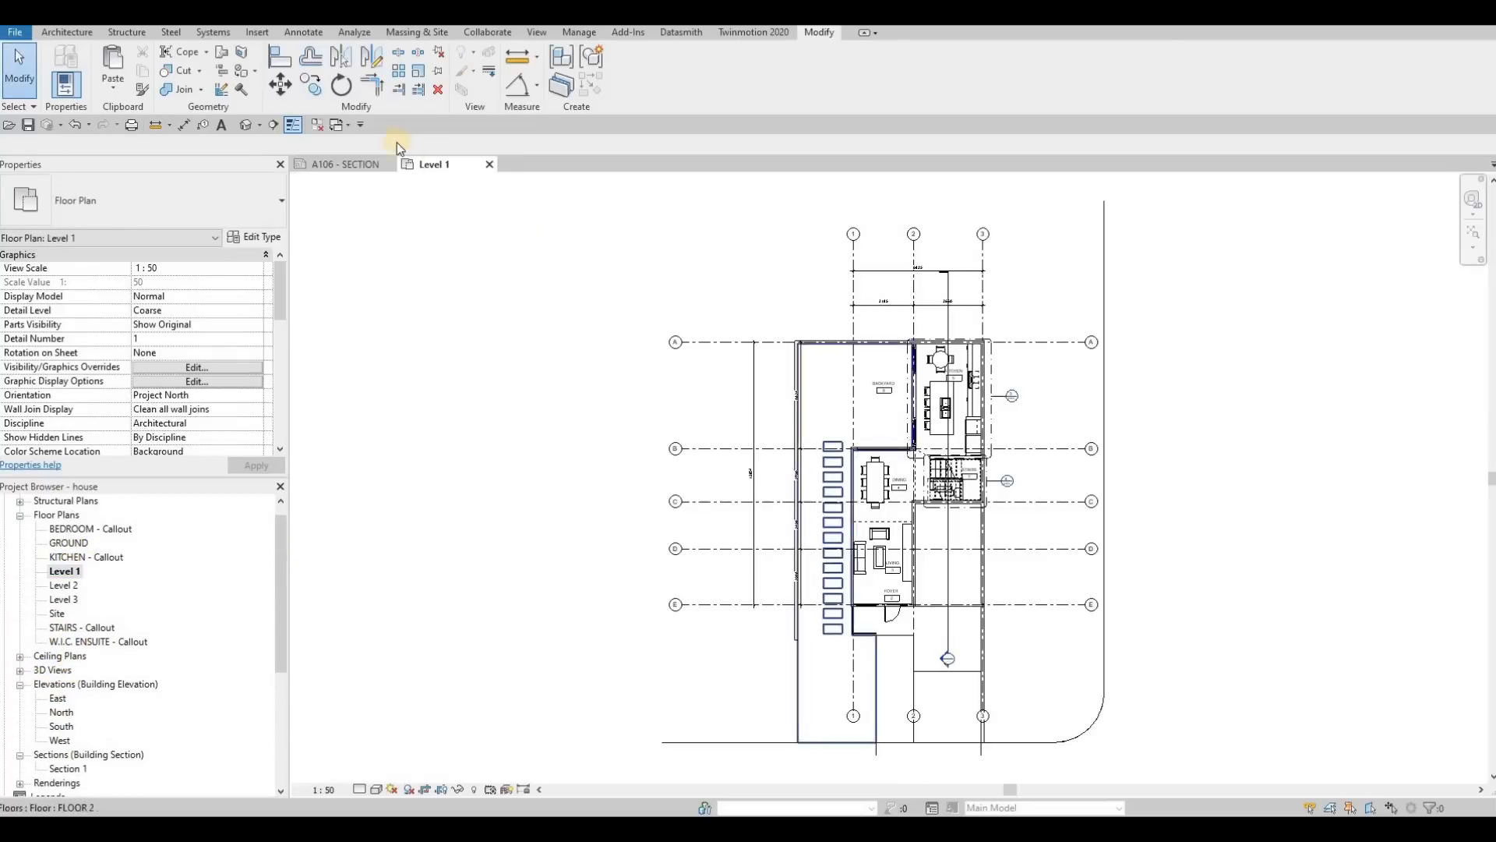
Step: Draw a building section across the stairs and dining area between grids B and C, looking towards the backyard
left_click(272, 126)
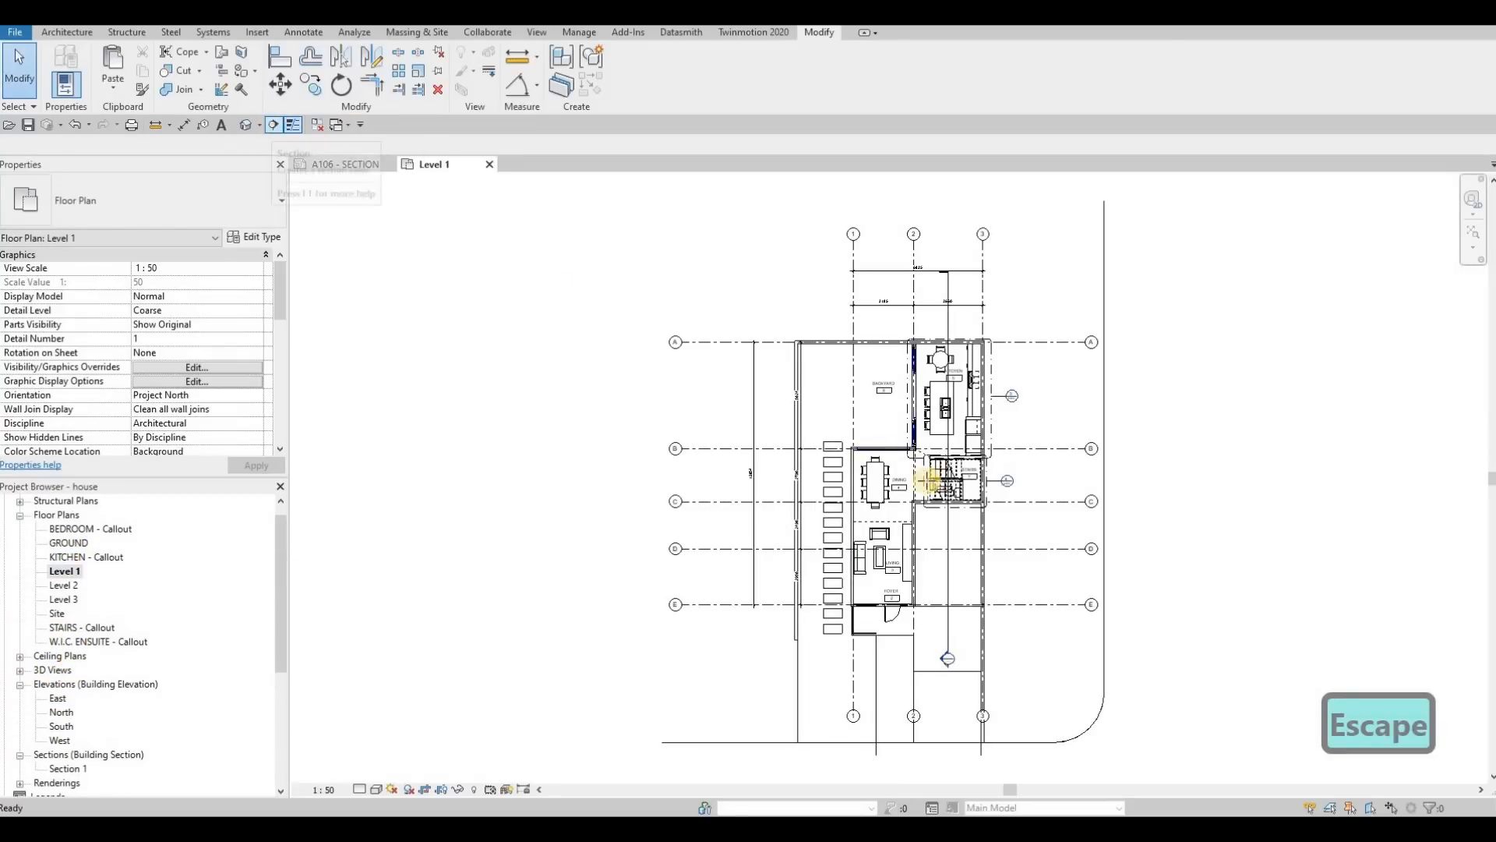
scroll(926, 479, "up", 2)
scroll(752, 454, "up", 2)
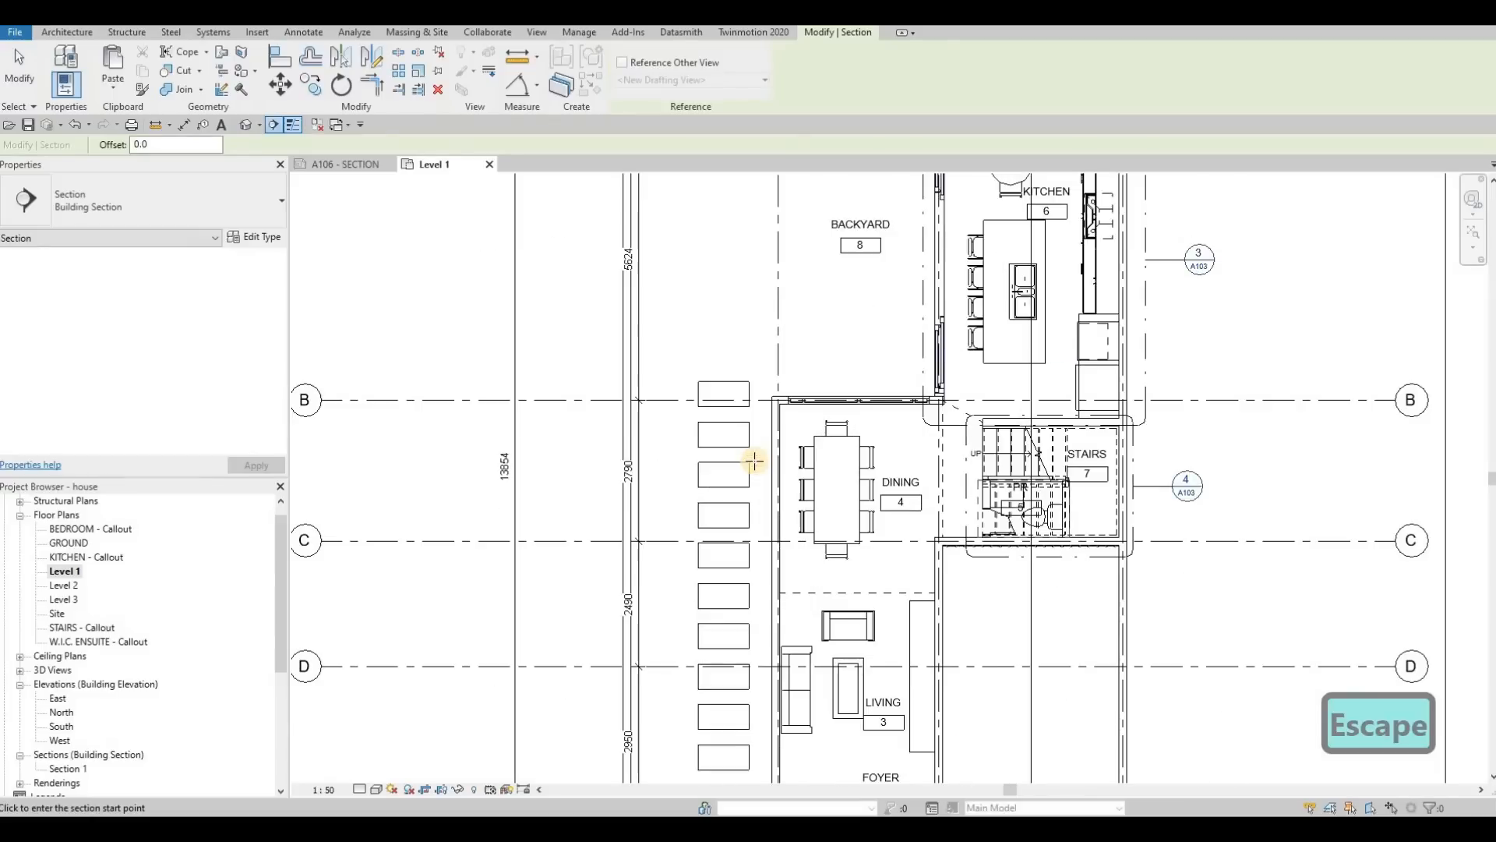
left_click(1169, 462)
key("Escape")
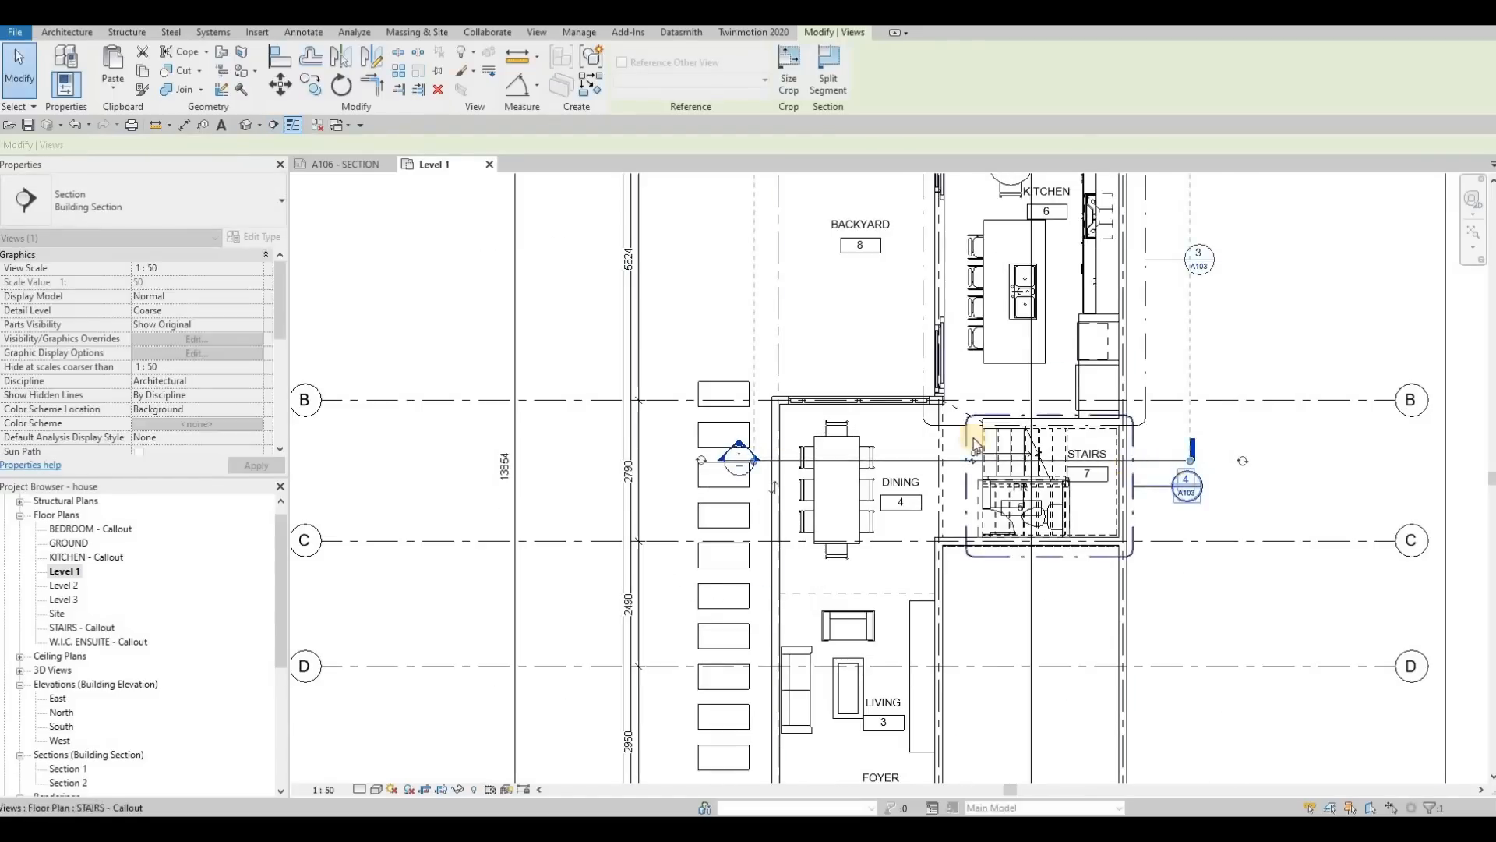
scroll(883, 545, "down", 3)
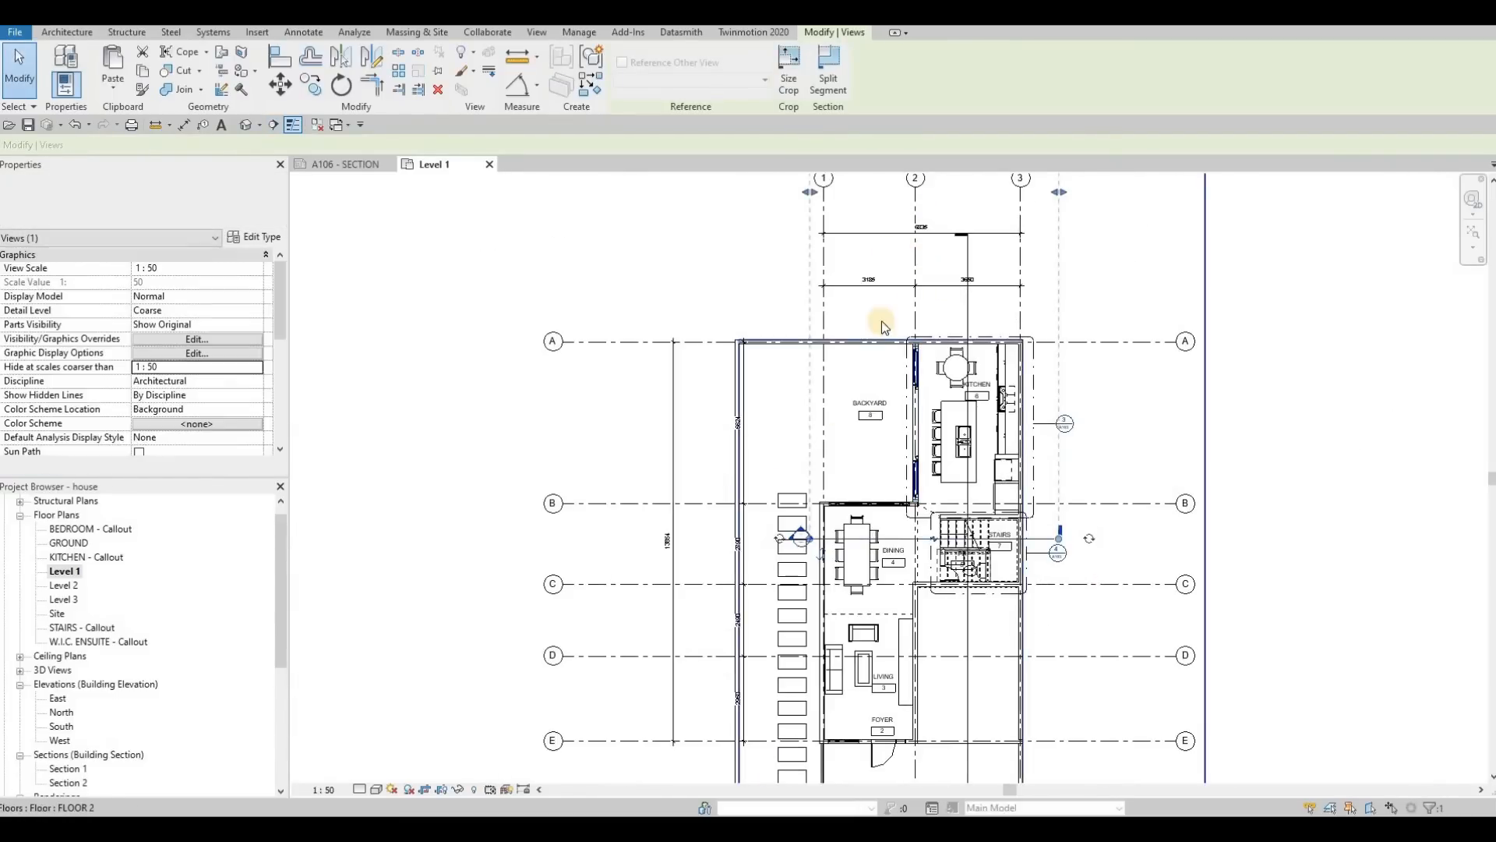
scroll(881, 320, "down", 4)
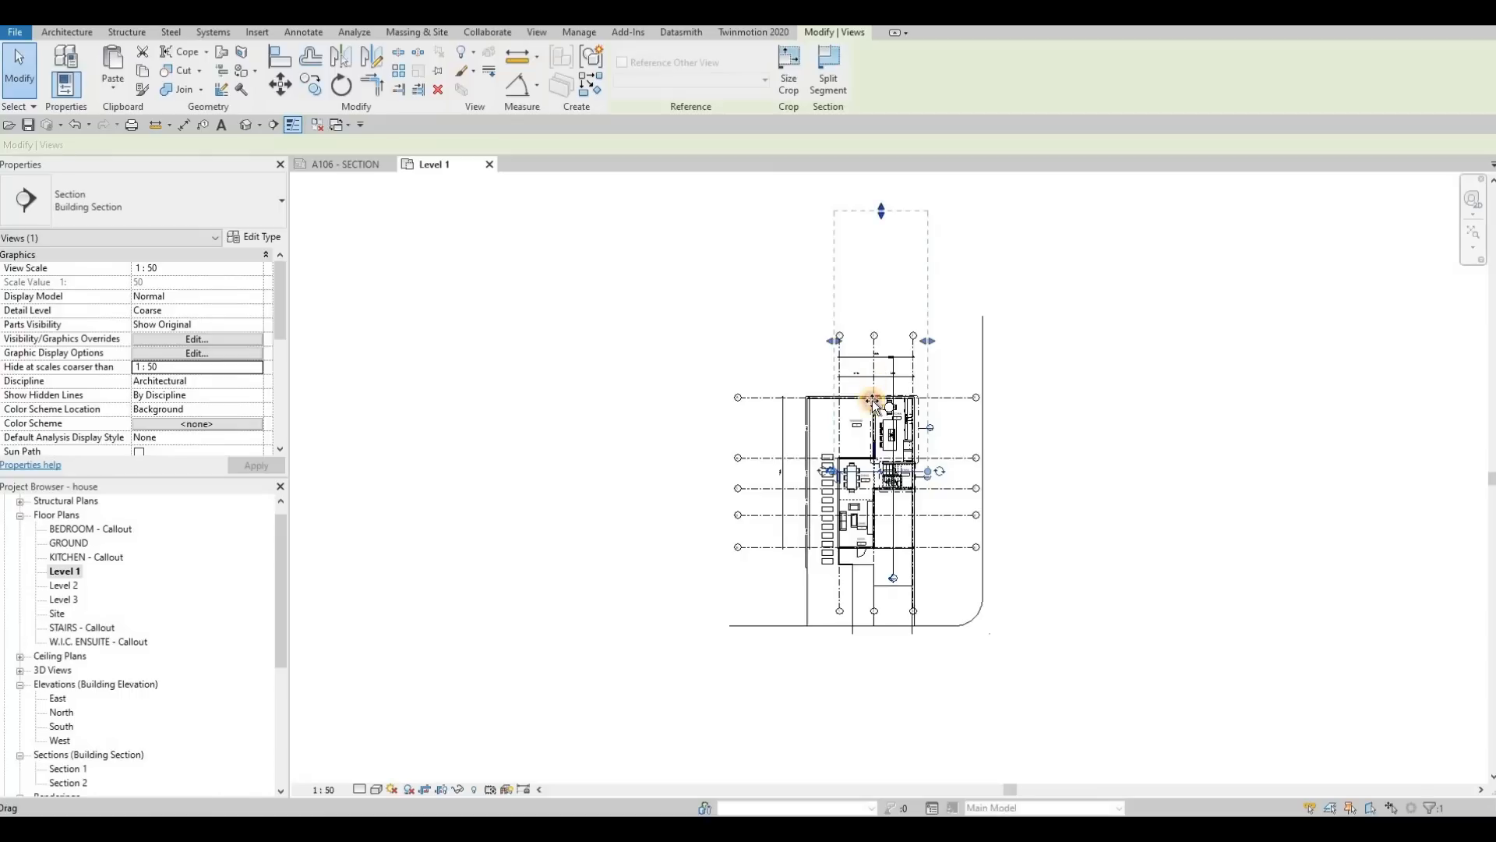
key("Escape")
key("Escape")
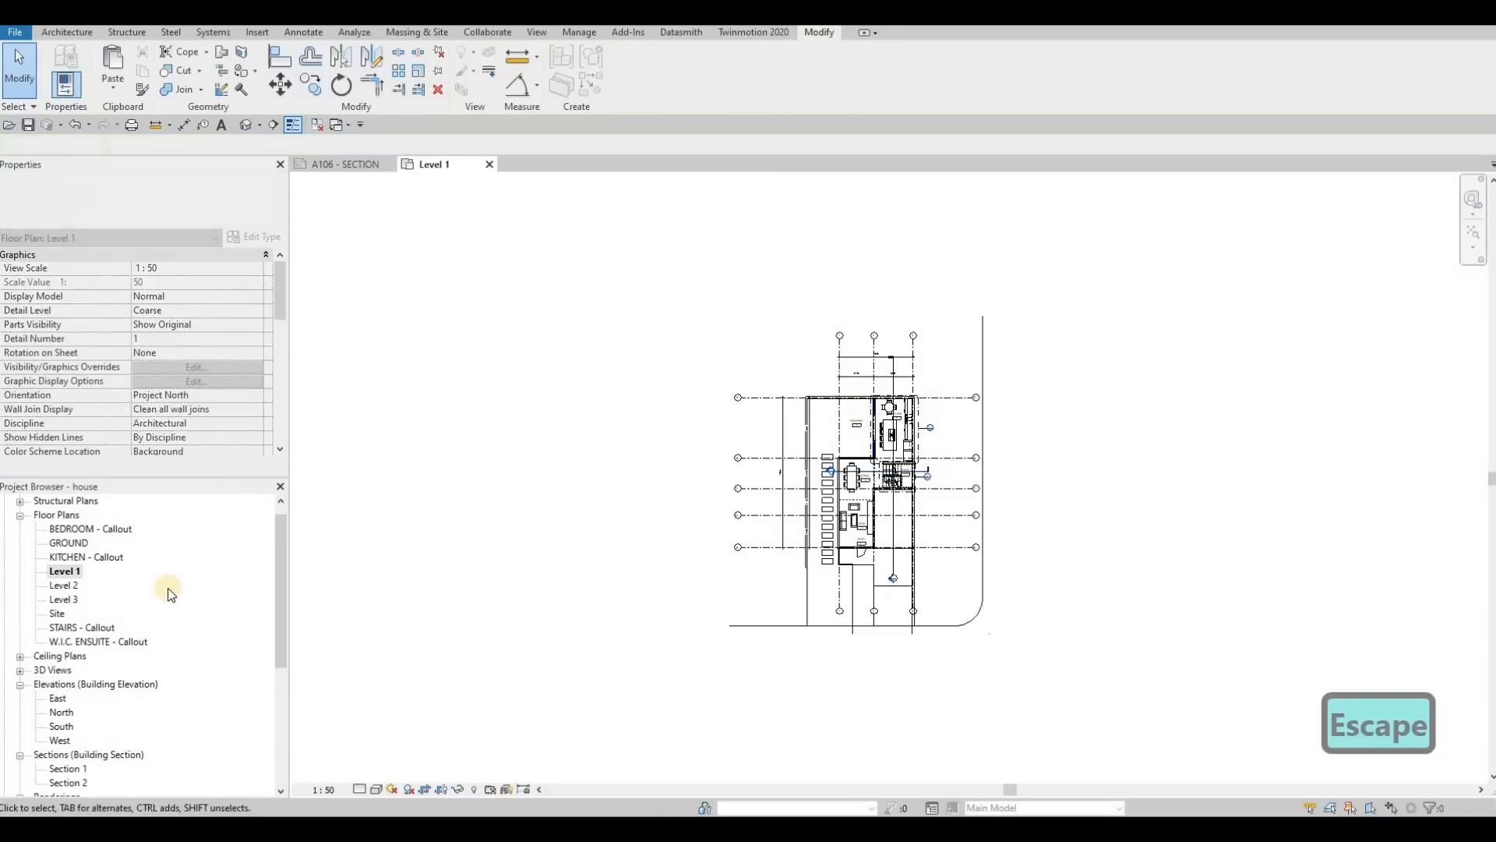
Step: Open the Section 1 view, set its scale to 1:50, and turn on shadows
key("ctrl+Tab")
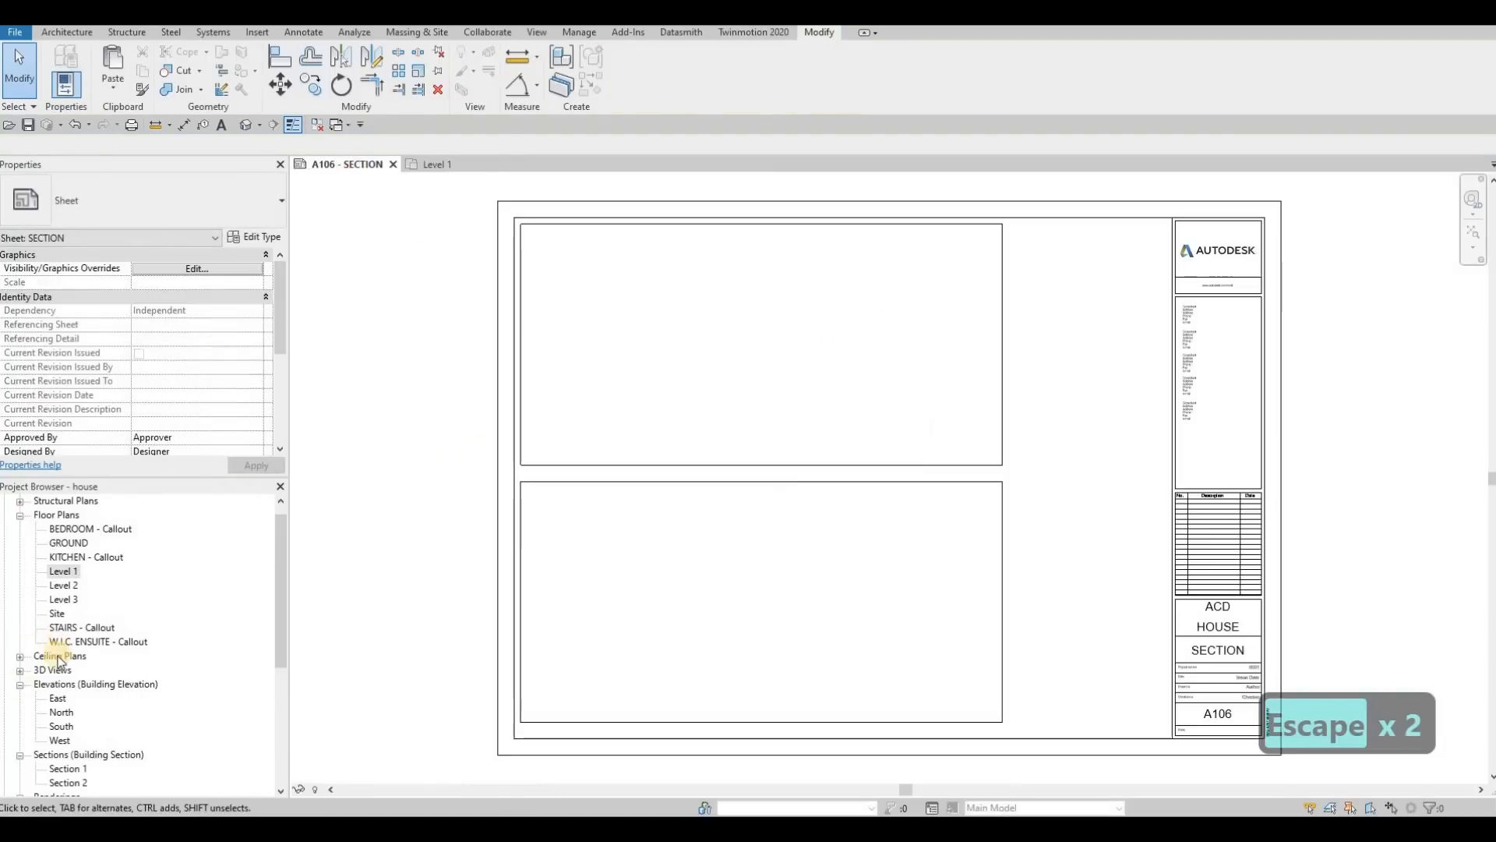
scroll(72, 739, "down", 1)
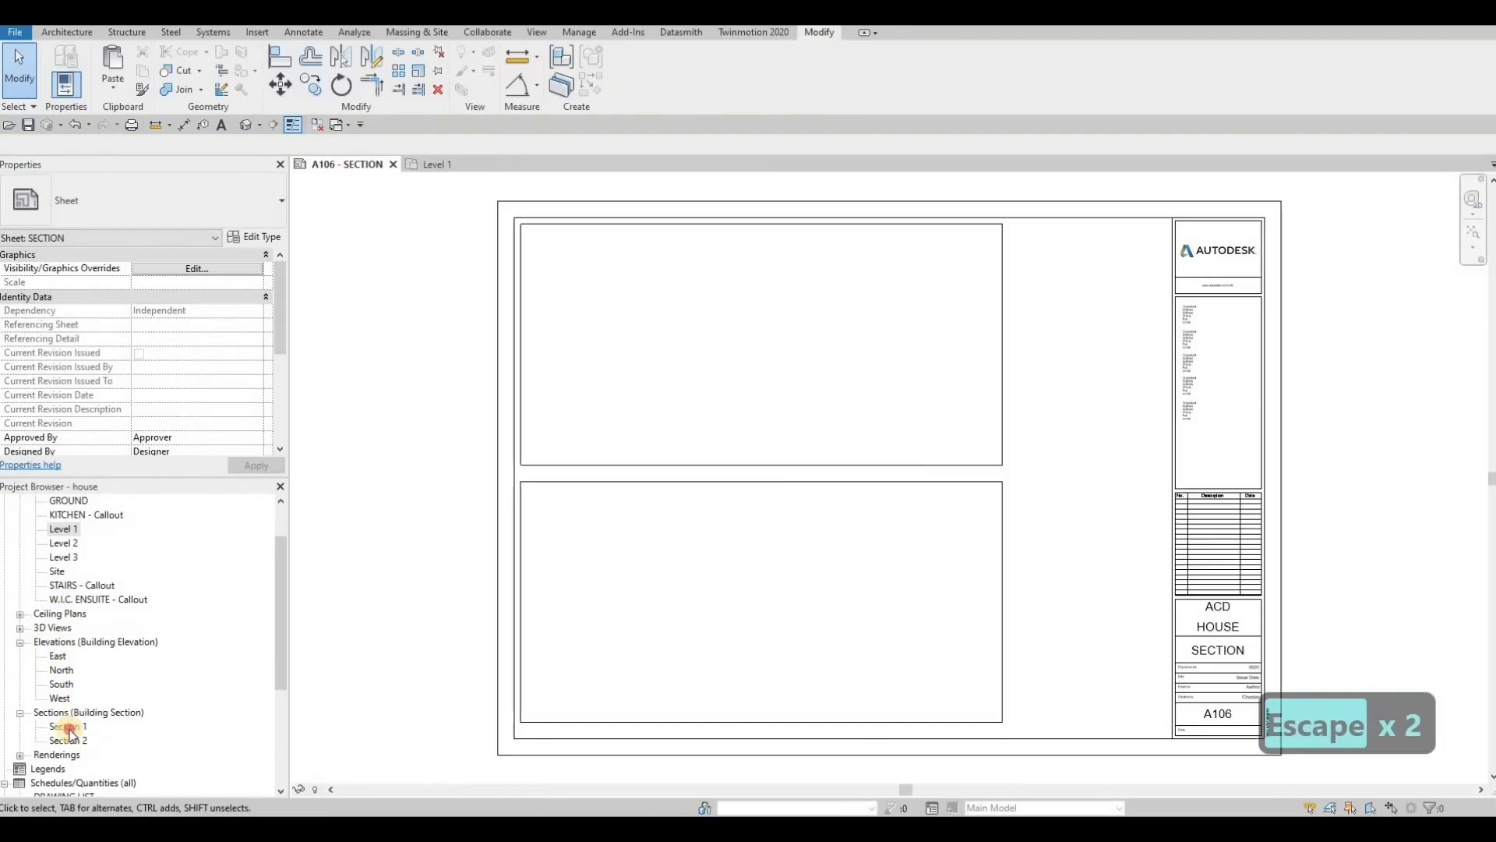
left_click(324, 789)
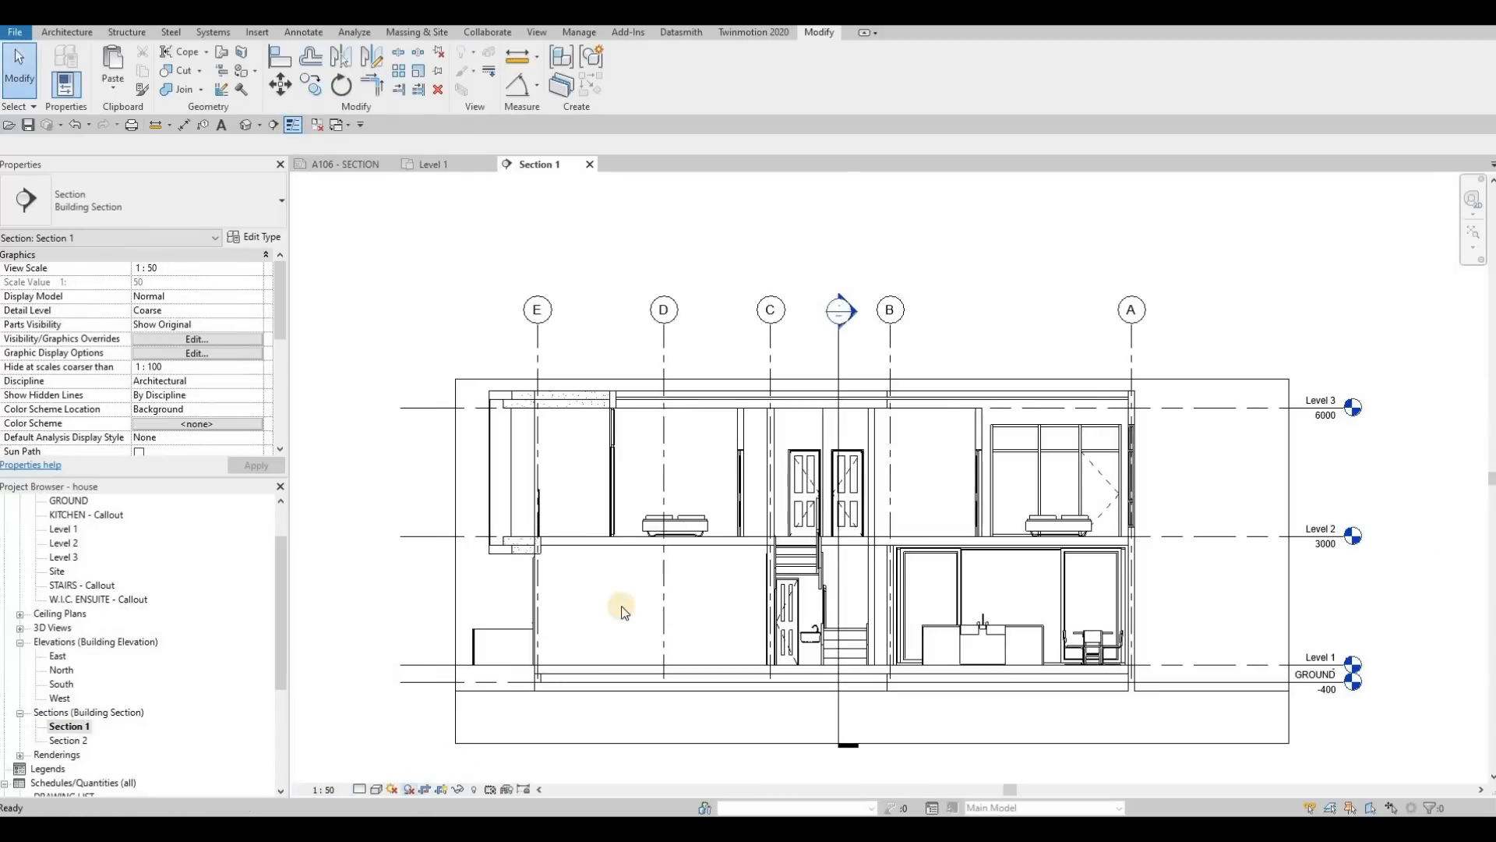
scroll(636, 587, "down", 1)
middle_click_drag(419, 711, 461, 659)
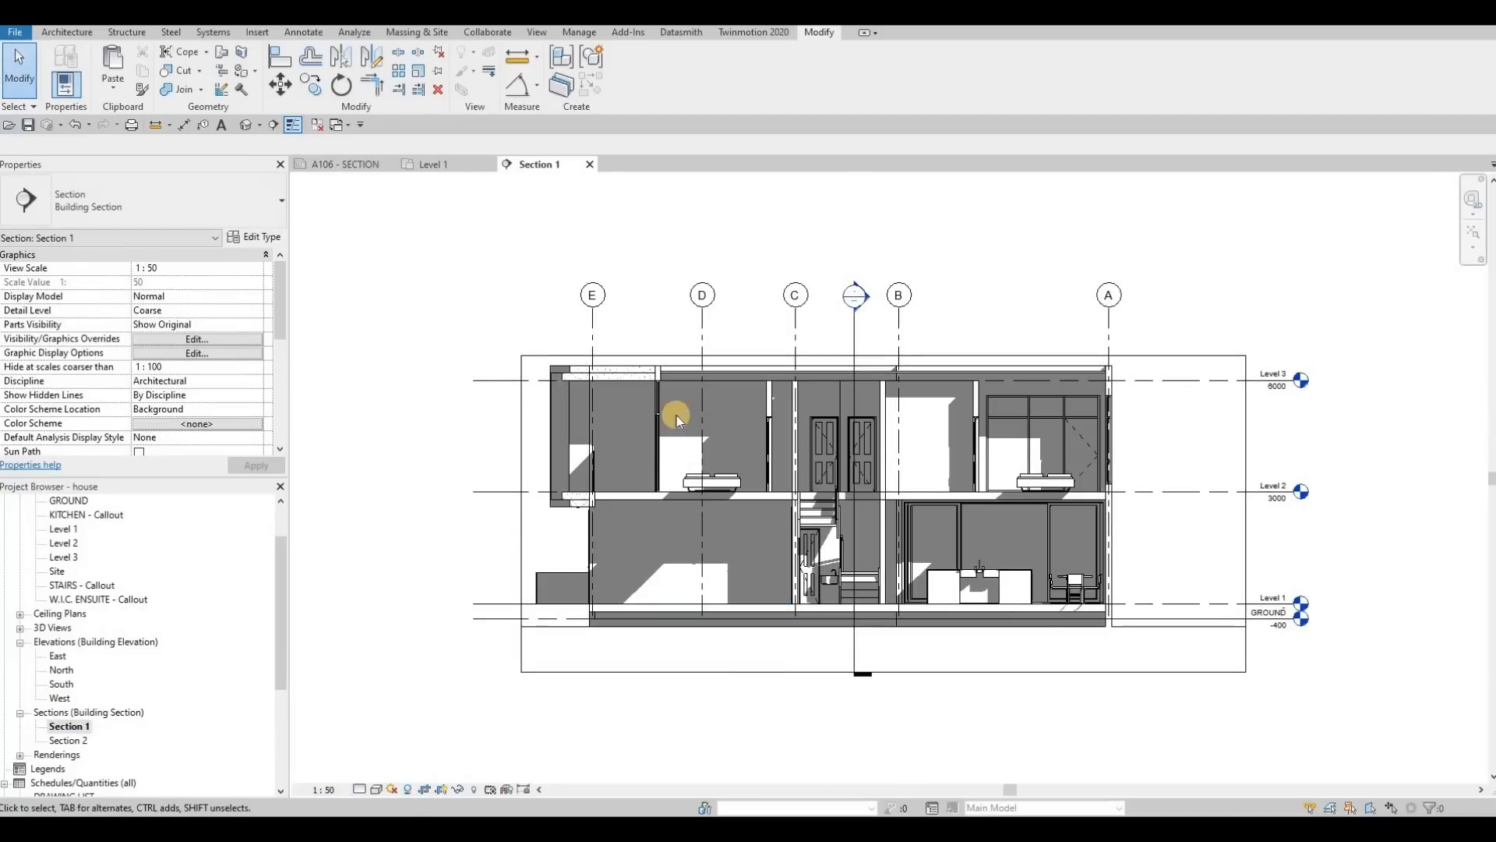
Step: Raise the upper edge of Section 1's crop region above the roof and bring its edge beyond grid A closer to the house
left_click(874, 358)
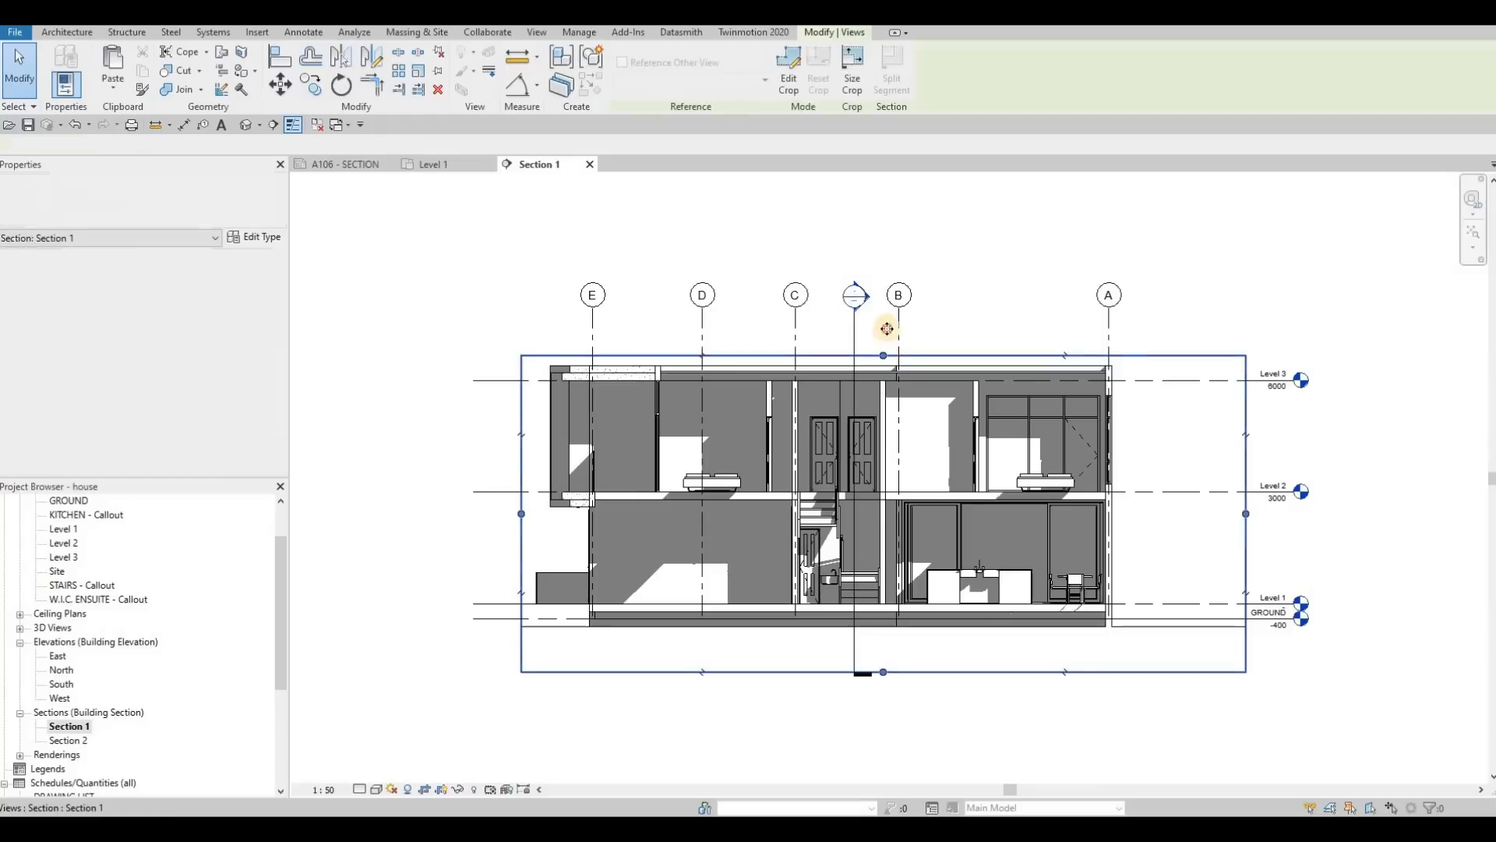
left_click_drag(875, 358, 875, 303)
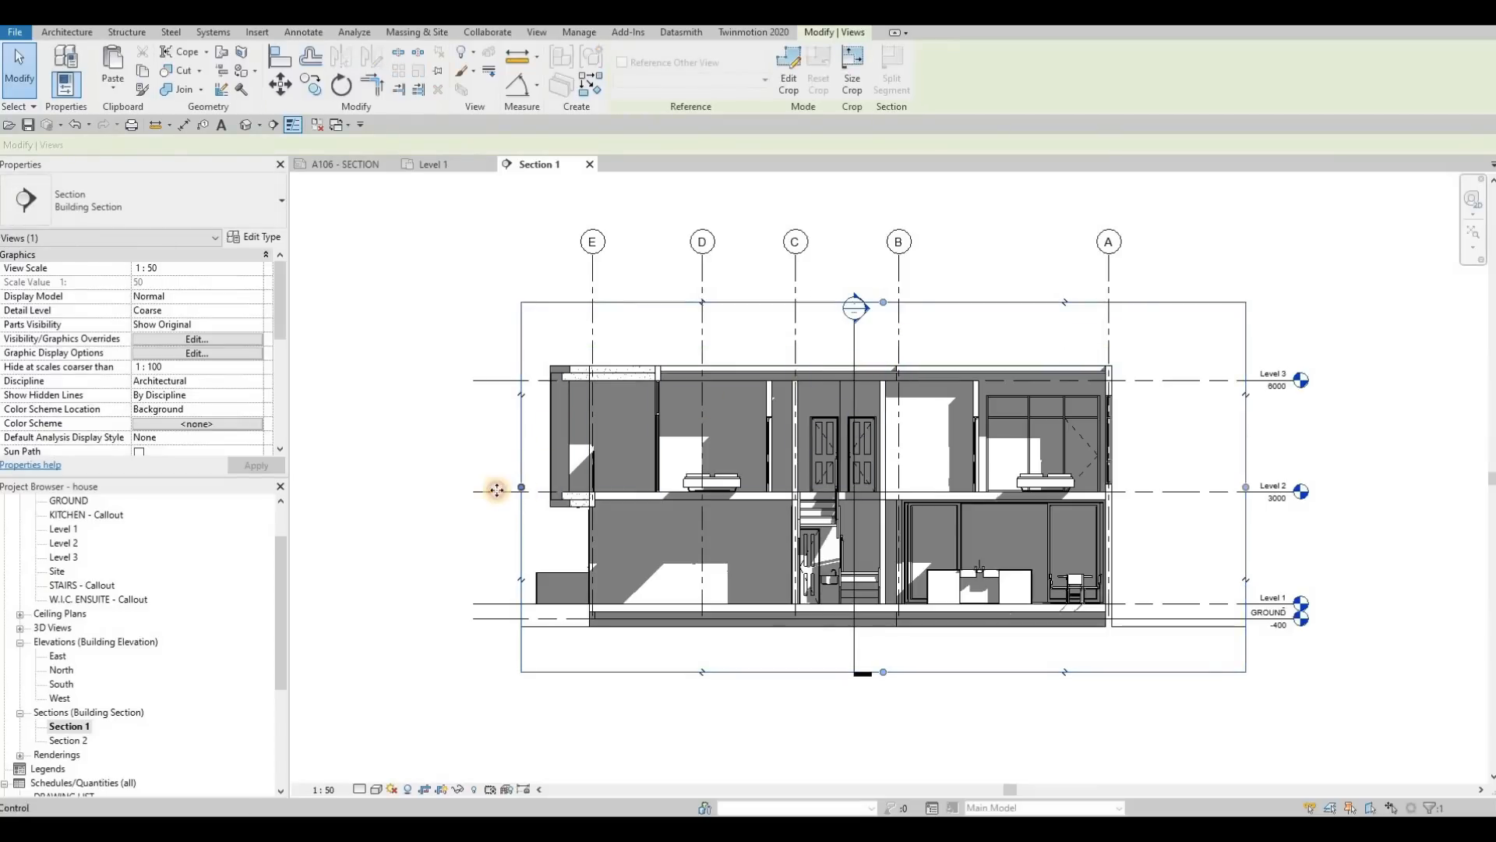
left_click_drag(1244, 488, 1169, 489)
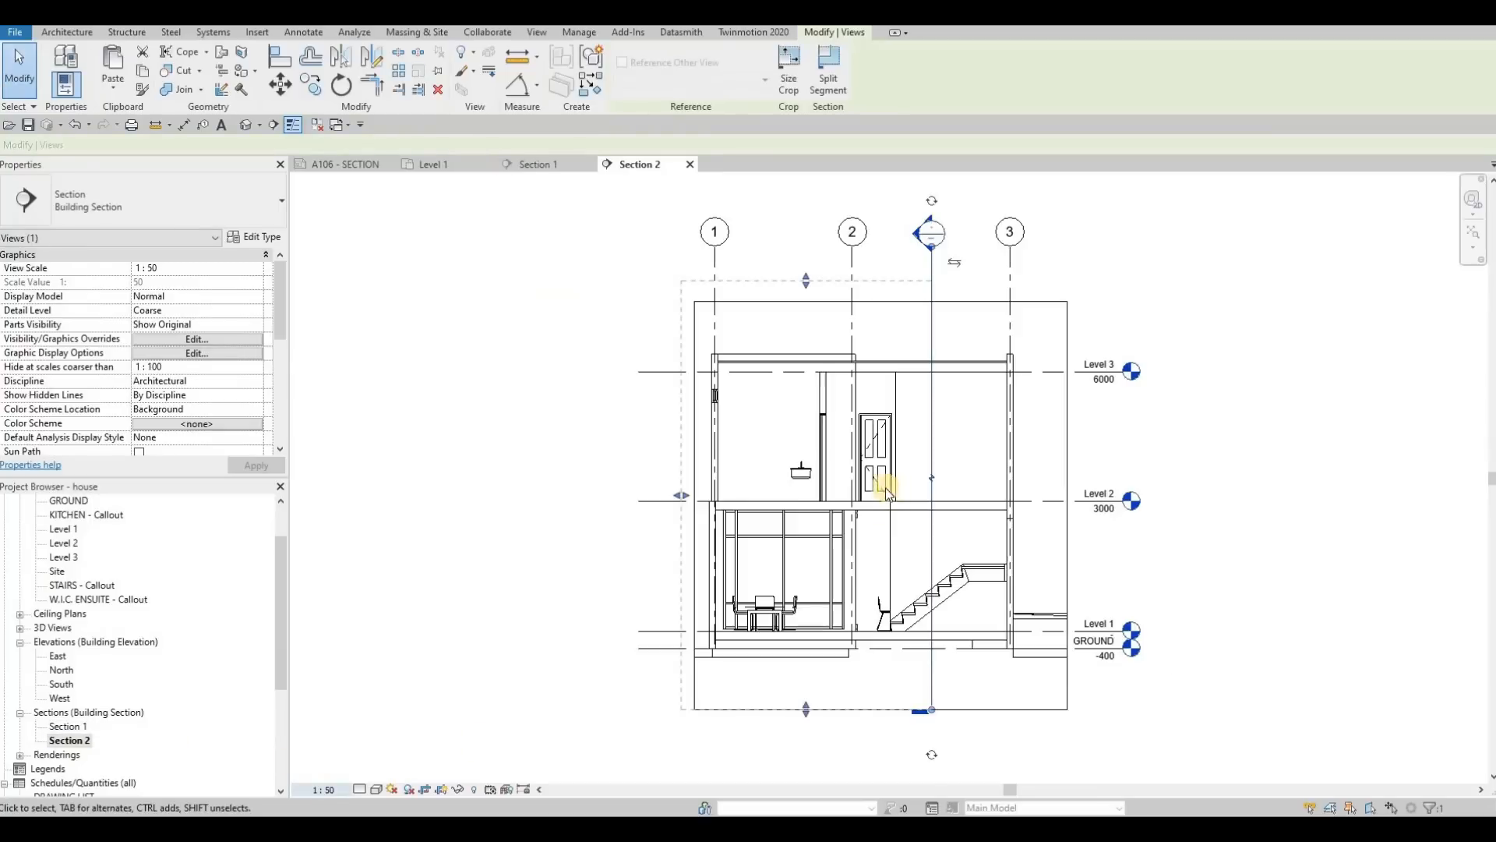
Step: In the Section 2 view, turn on shadows, tighten the crop edge beyond grid 3, and widen the crop beyond grid 1
key("Escape")
key("Escape")
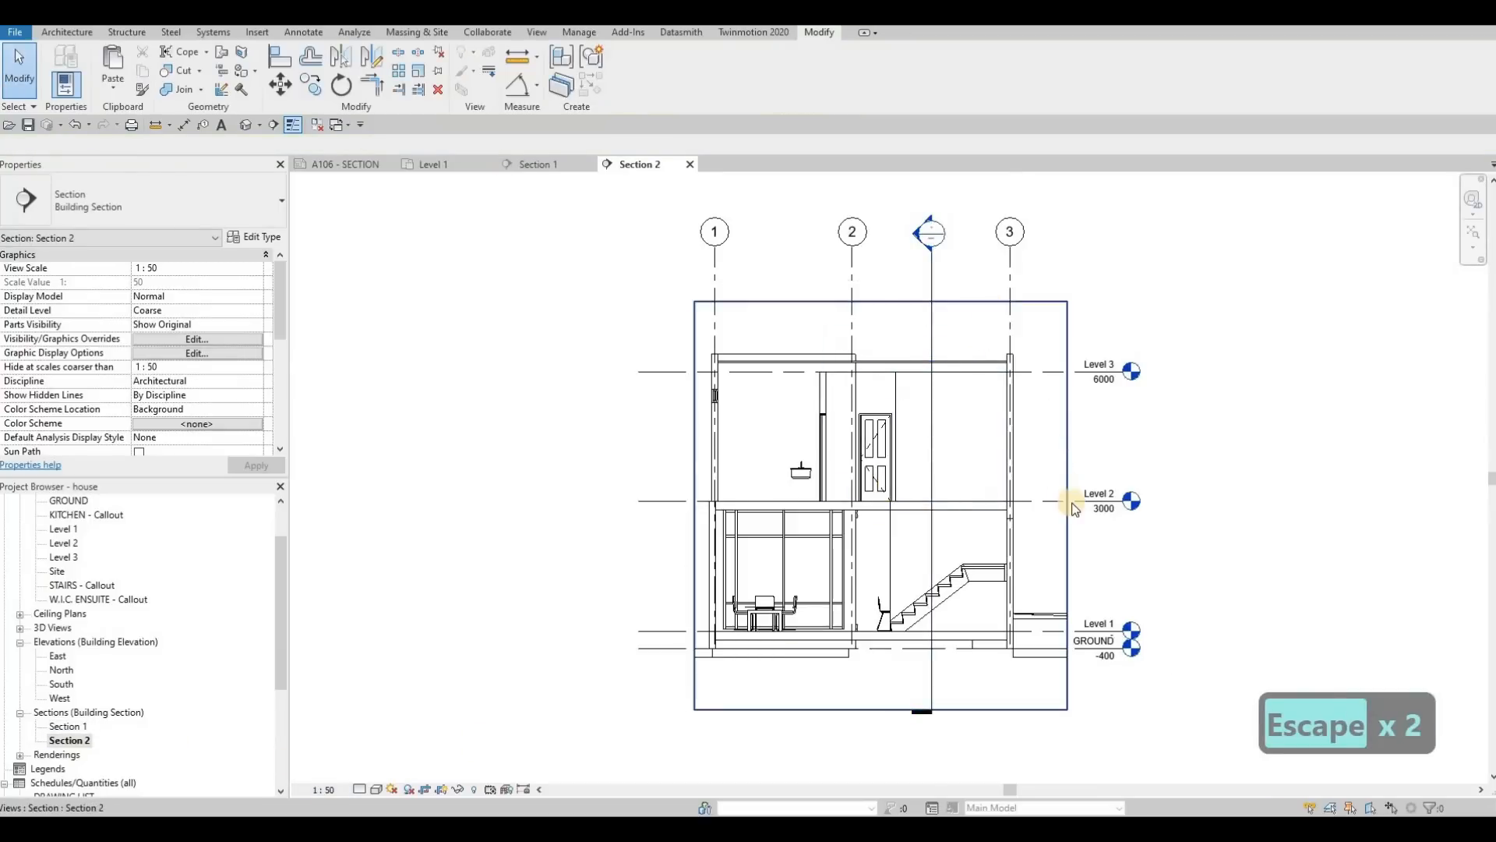
left_click(1067, 505)
left_click(409, 789)
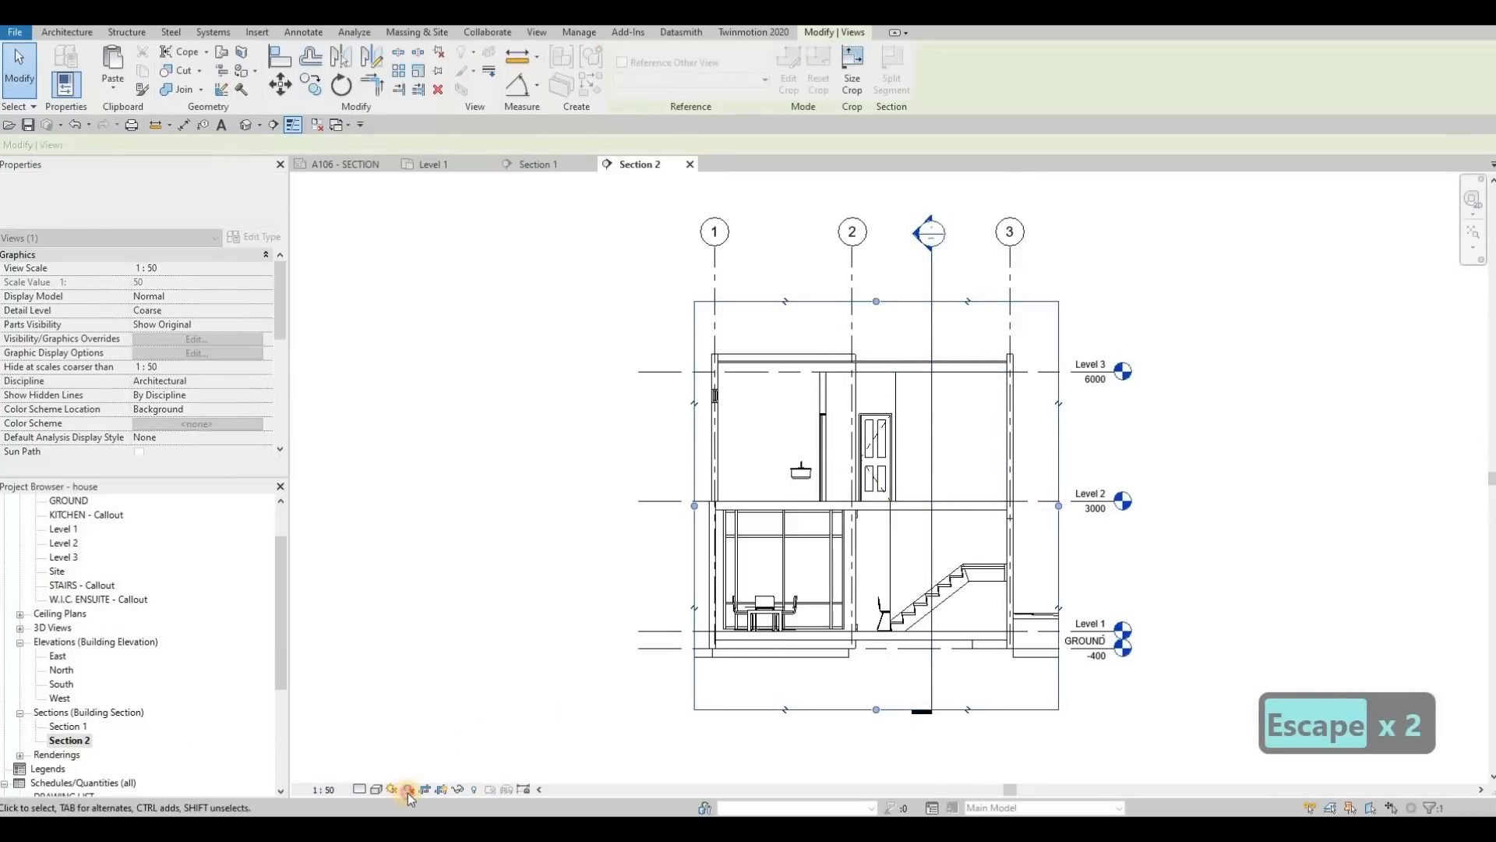
key("Escape")
key("Escape")
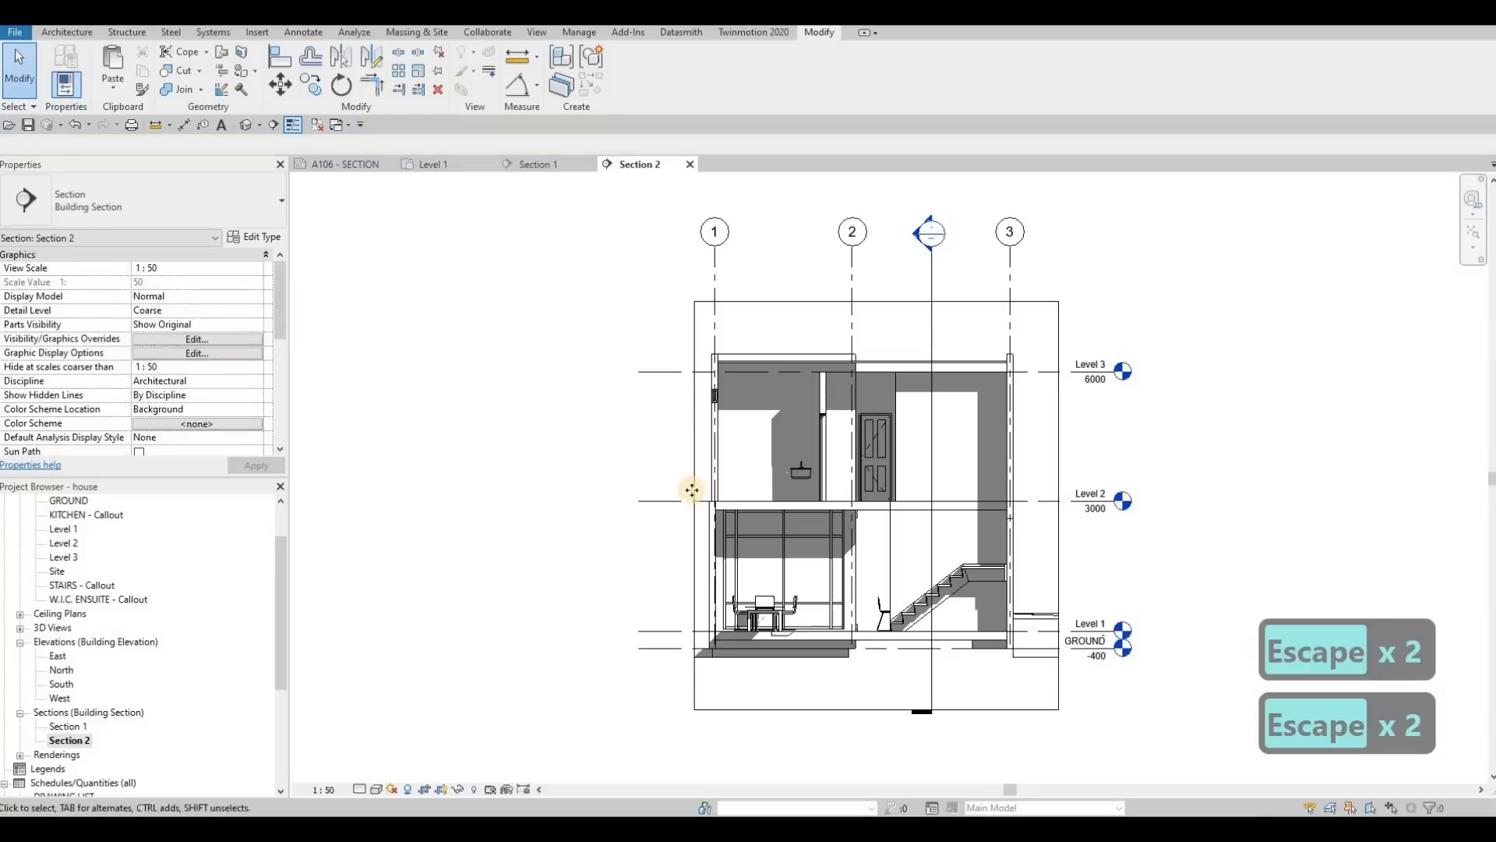
left_click(692, 503)
left_click_drag(693, 507, 678, 510)
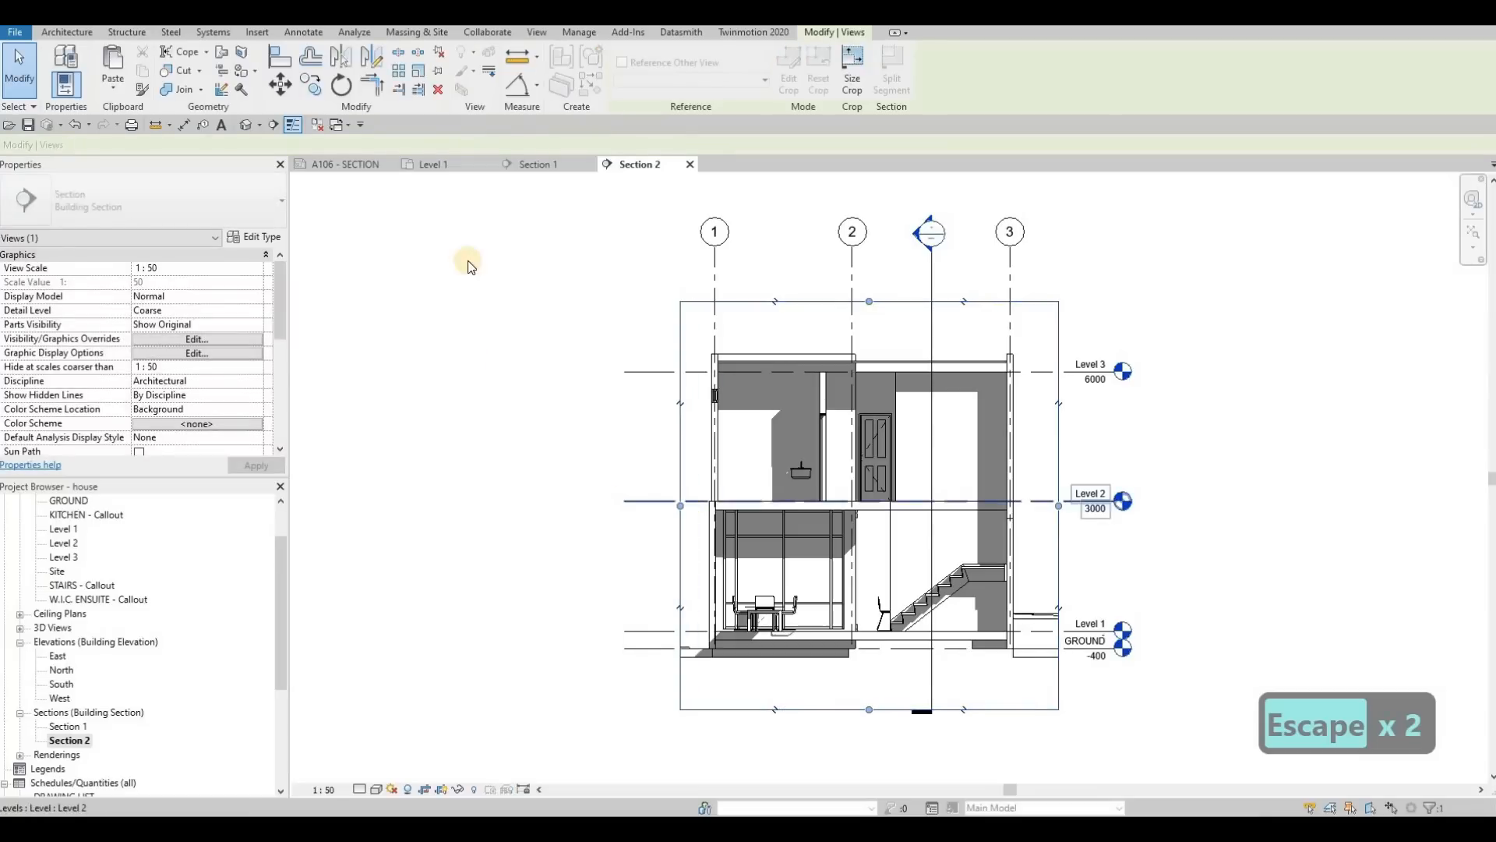
Step: On sheet A106 - SECTION, place the Section 1 view in the upper frame and Section 2 in the lower frame
left_click(343, 163)
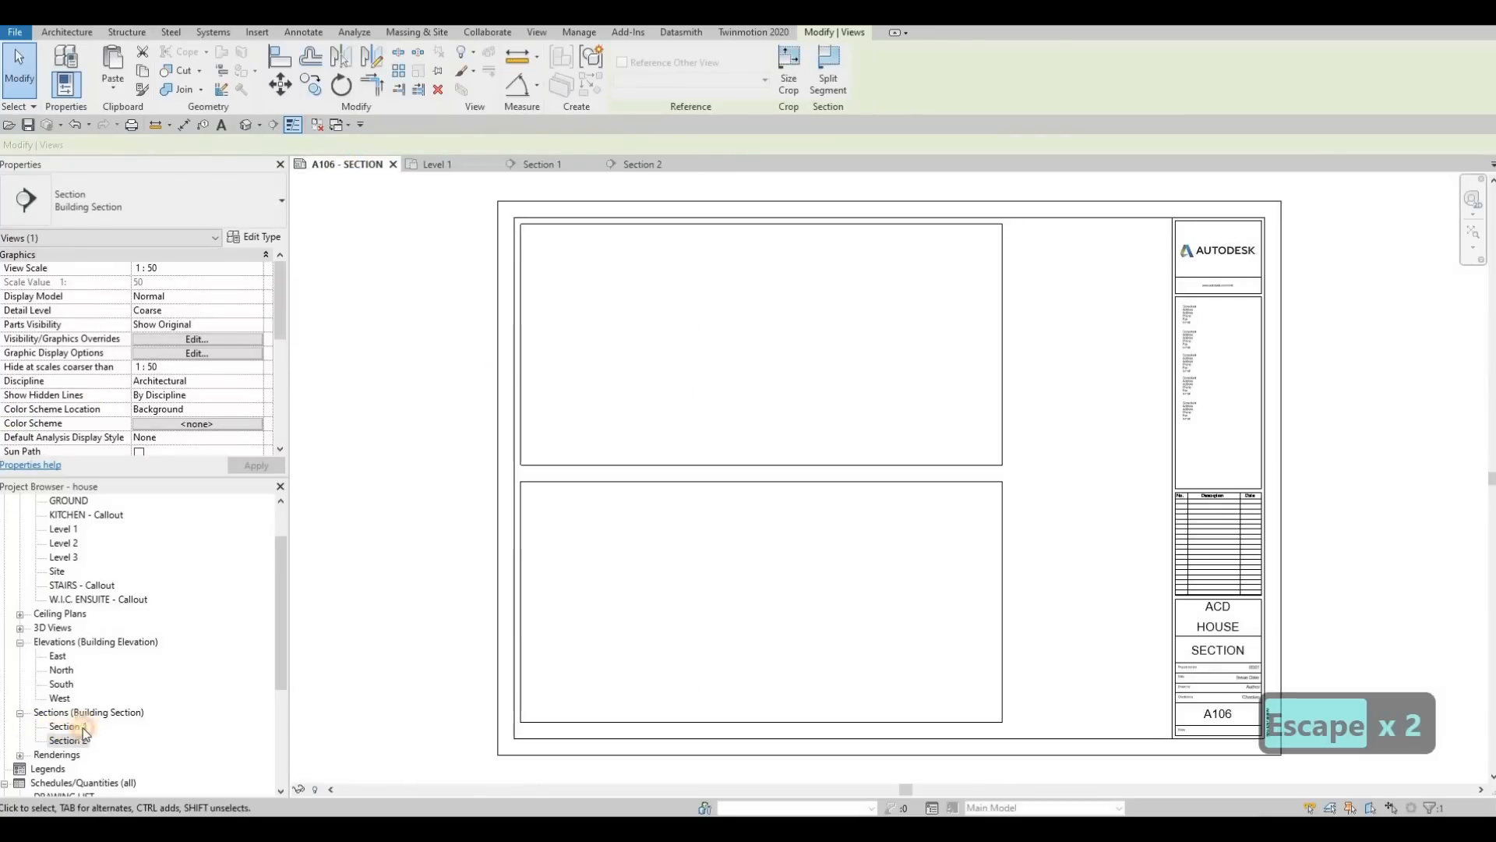
left_click_drag(82, 728, 768, 339)
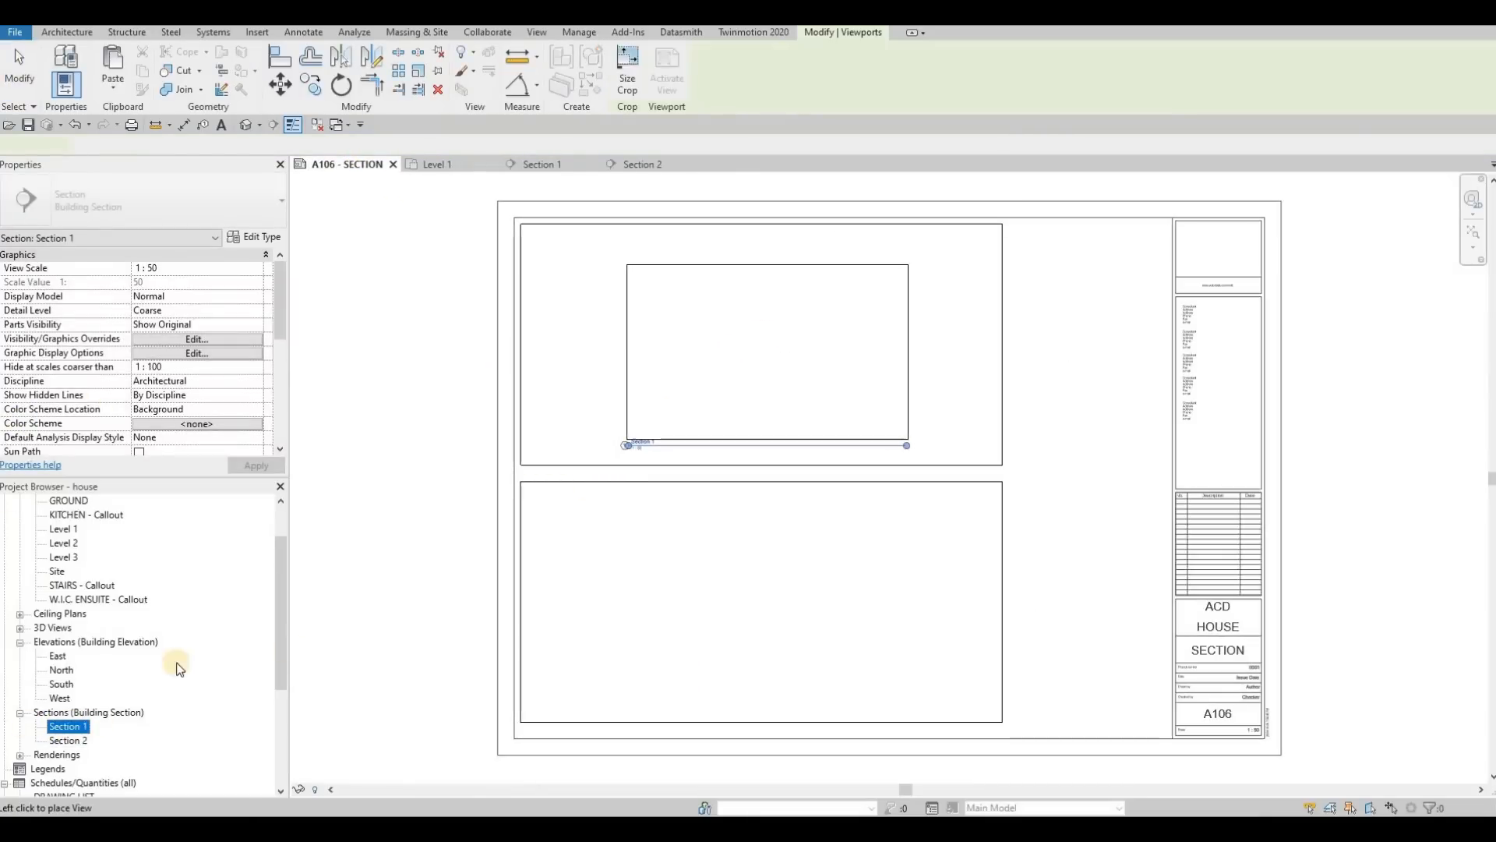
left_click_drag(689, 630, 717, 587)
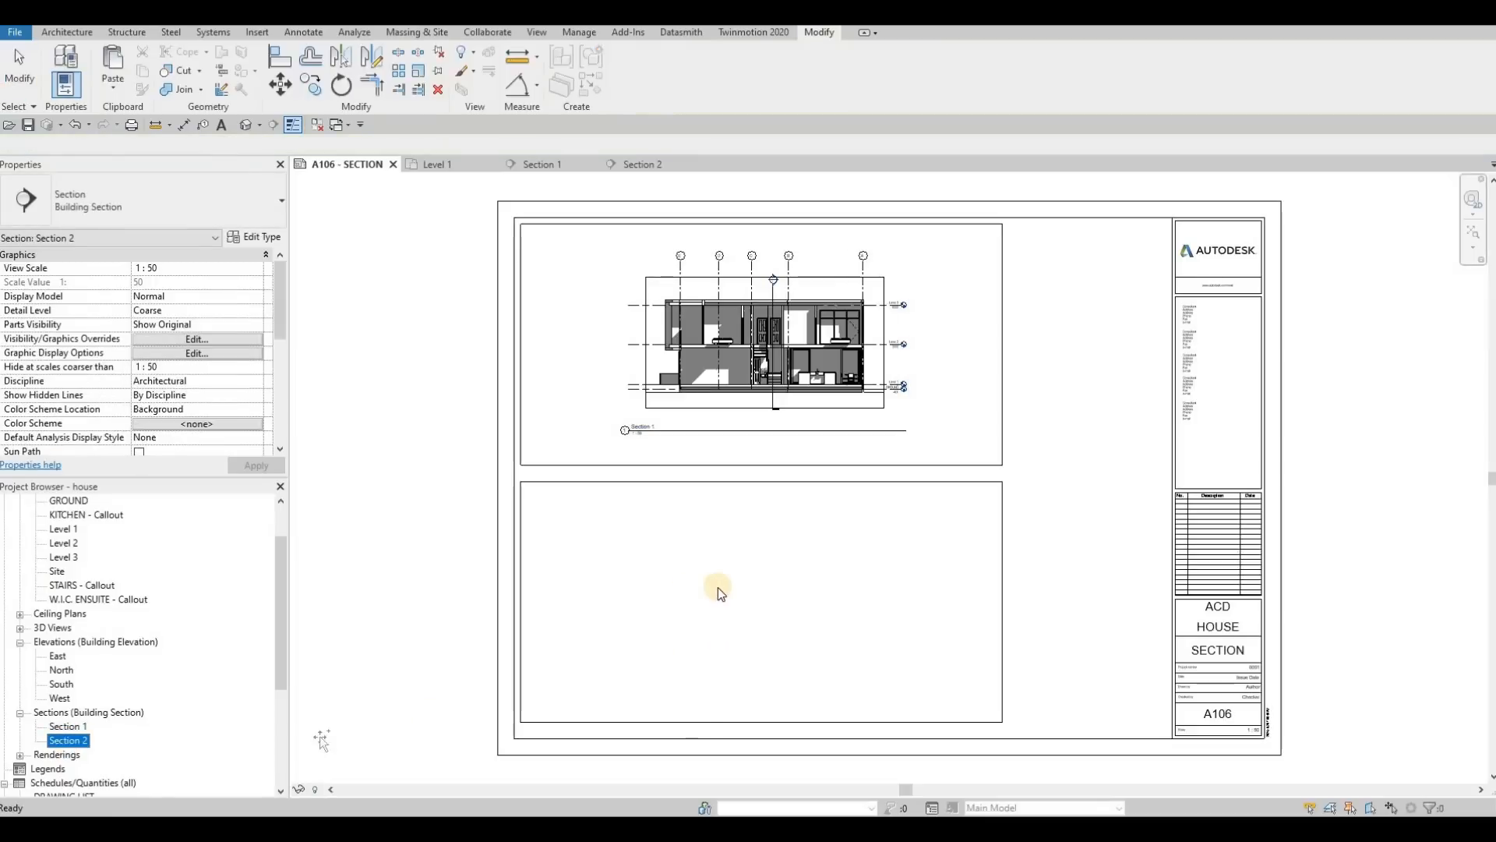
left_click(747, 600)
key("Escape")
key("Escape")
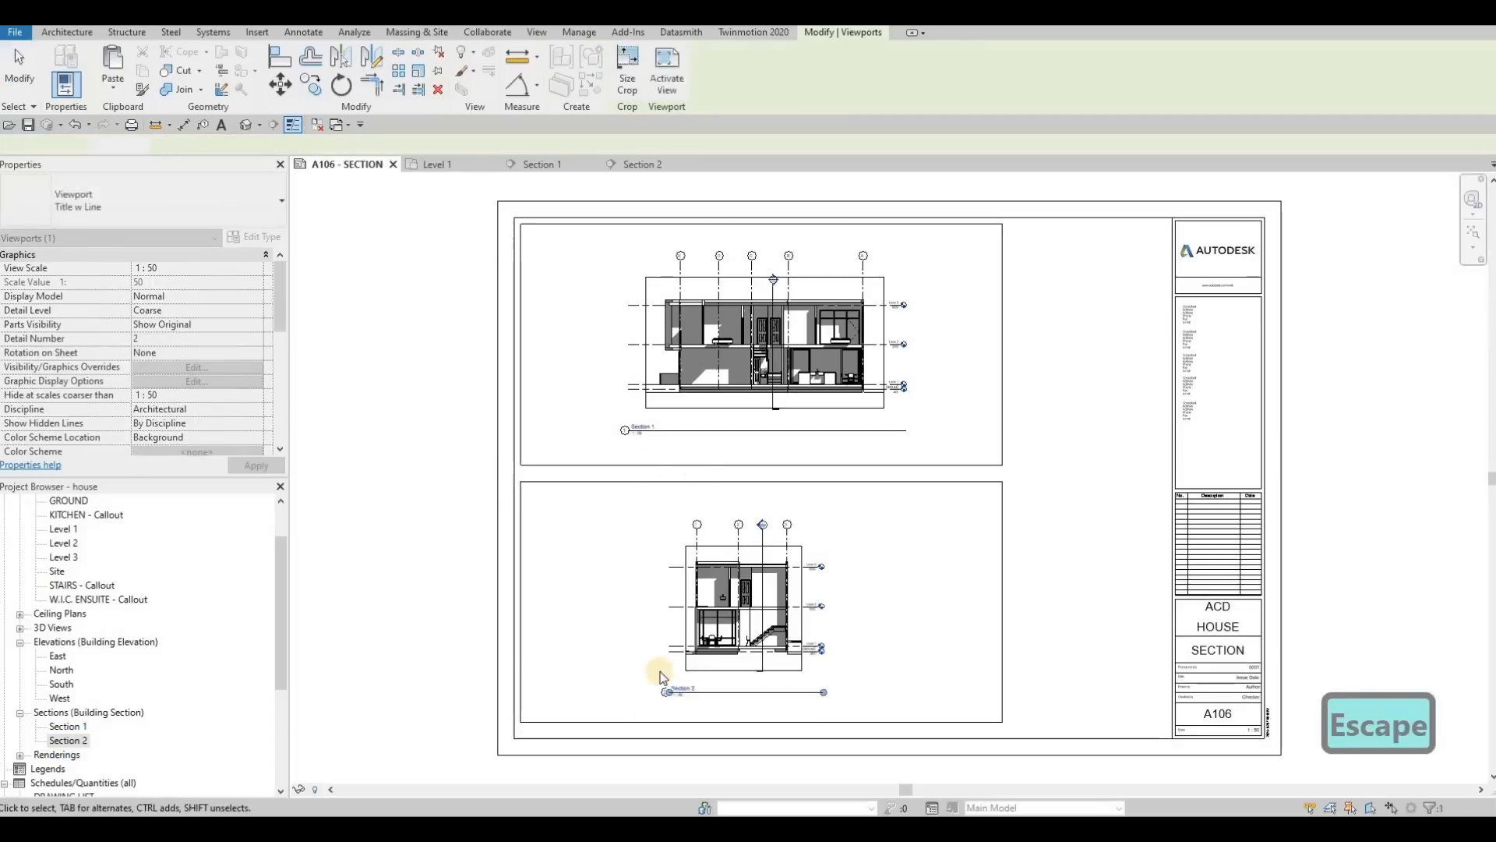
Step: Move the Section 1 view title just below the upper frame's left corner and shorten its title line to match the text
scroll(649, 469, "up", 2)
middle_click_drag(756, 590, 815, 499)
key("Escape")
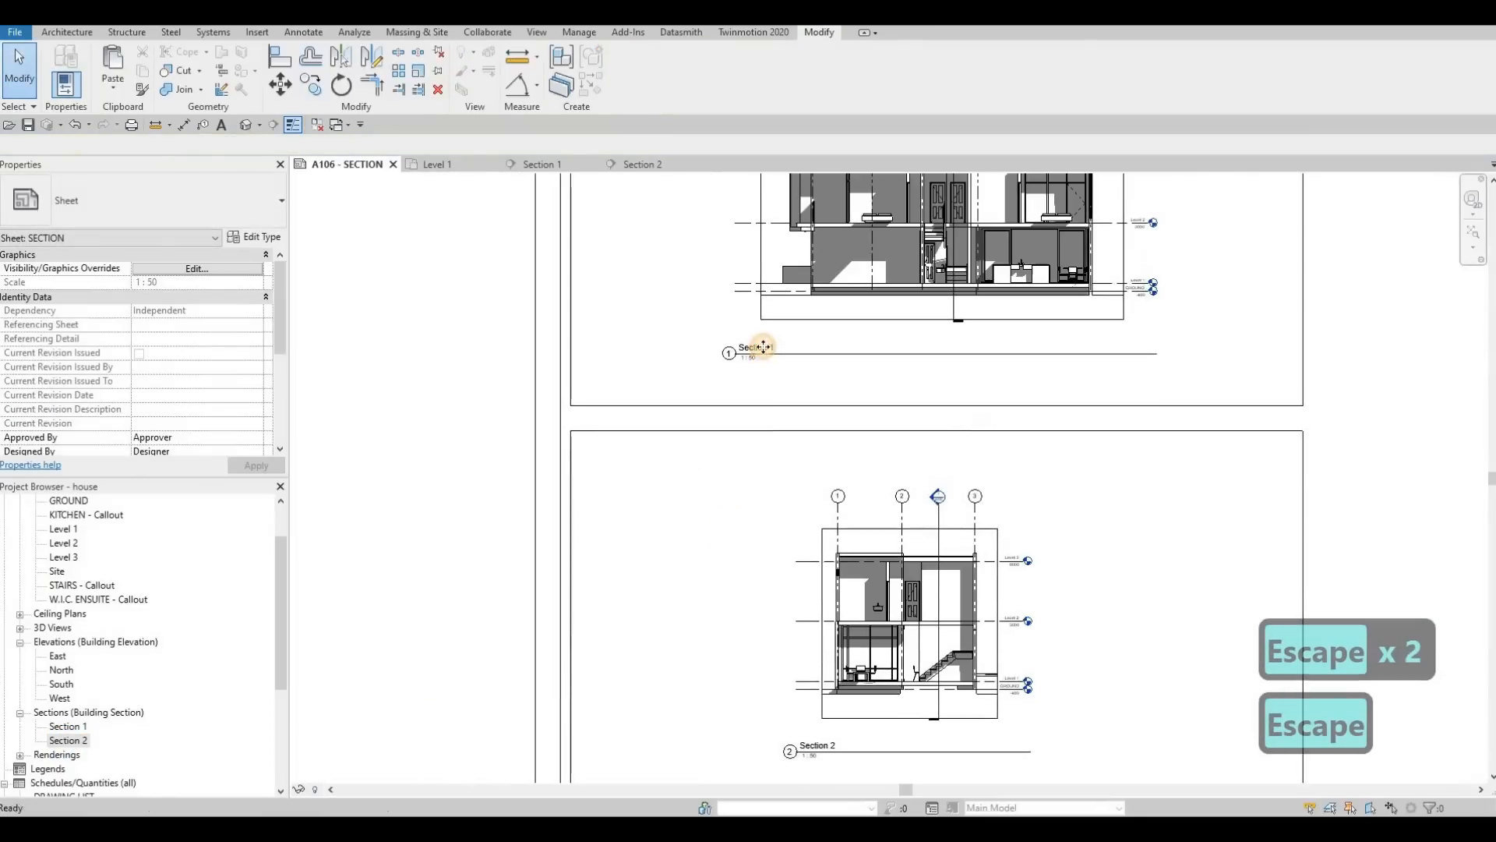
left_click_drag(767, 343, 615, 408)
key("Escape")
left_click(1002, 420)
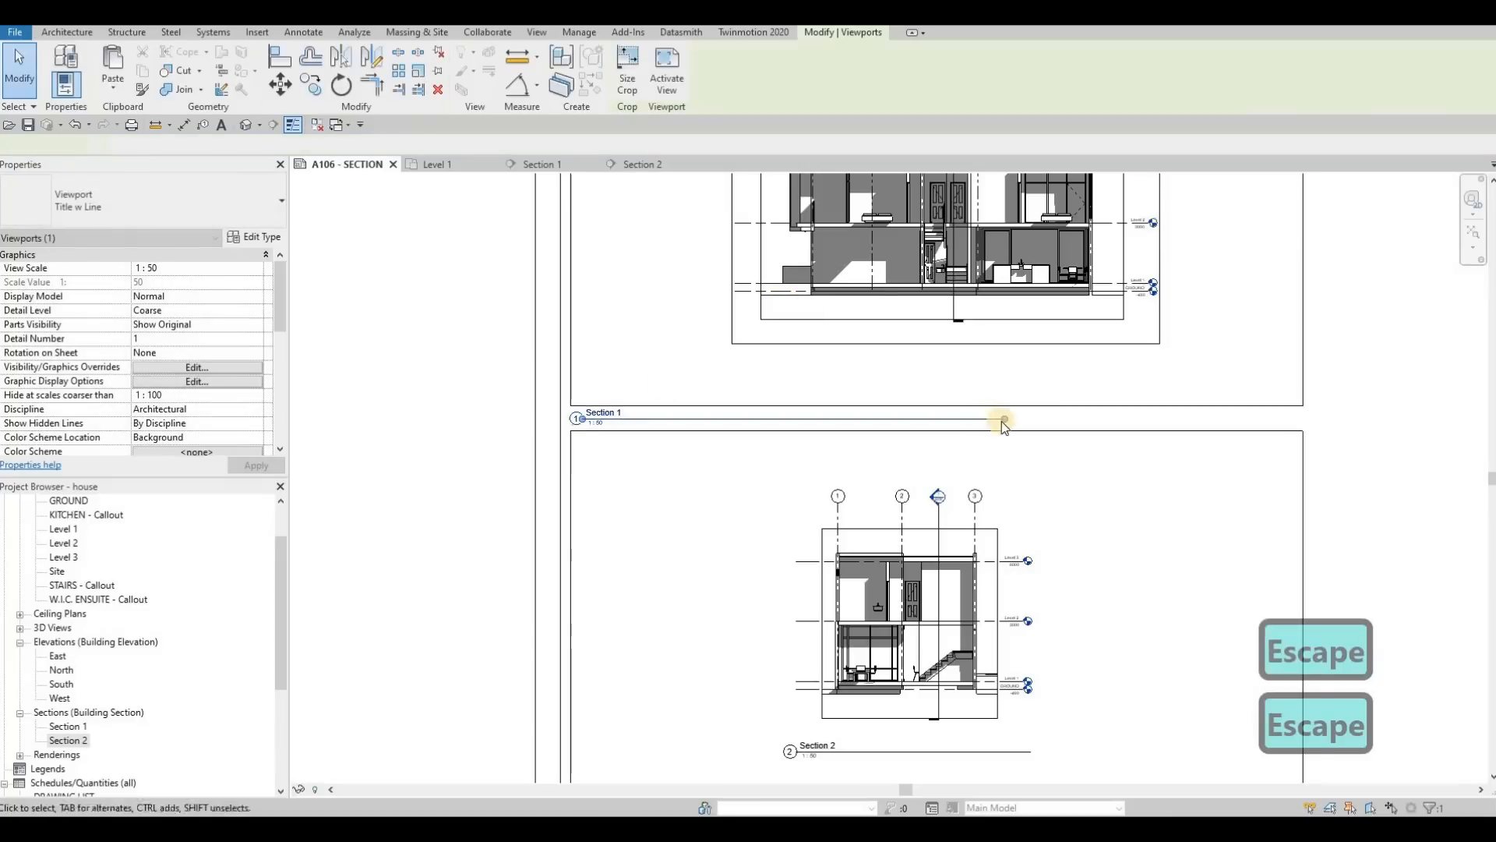
left_click_drag(1004, 419, 624, 431)
key("Escape")
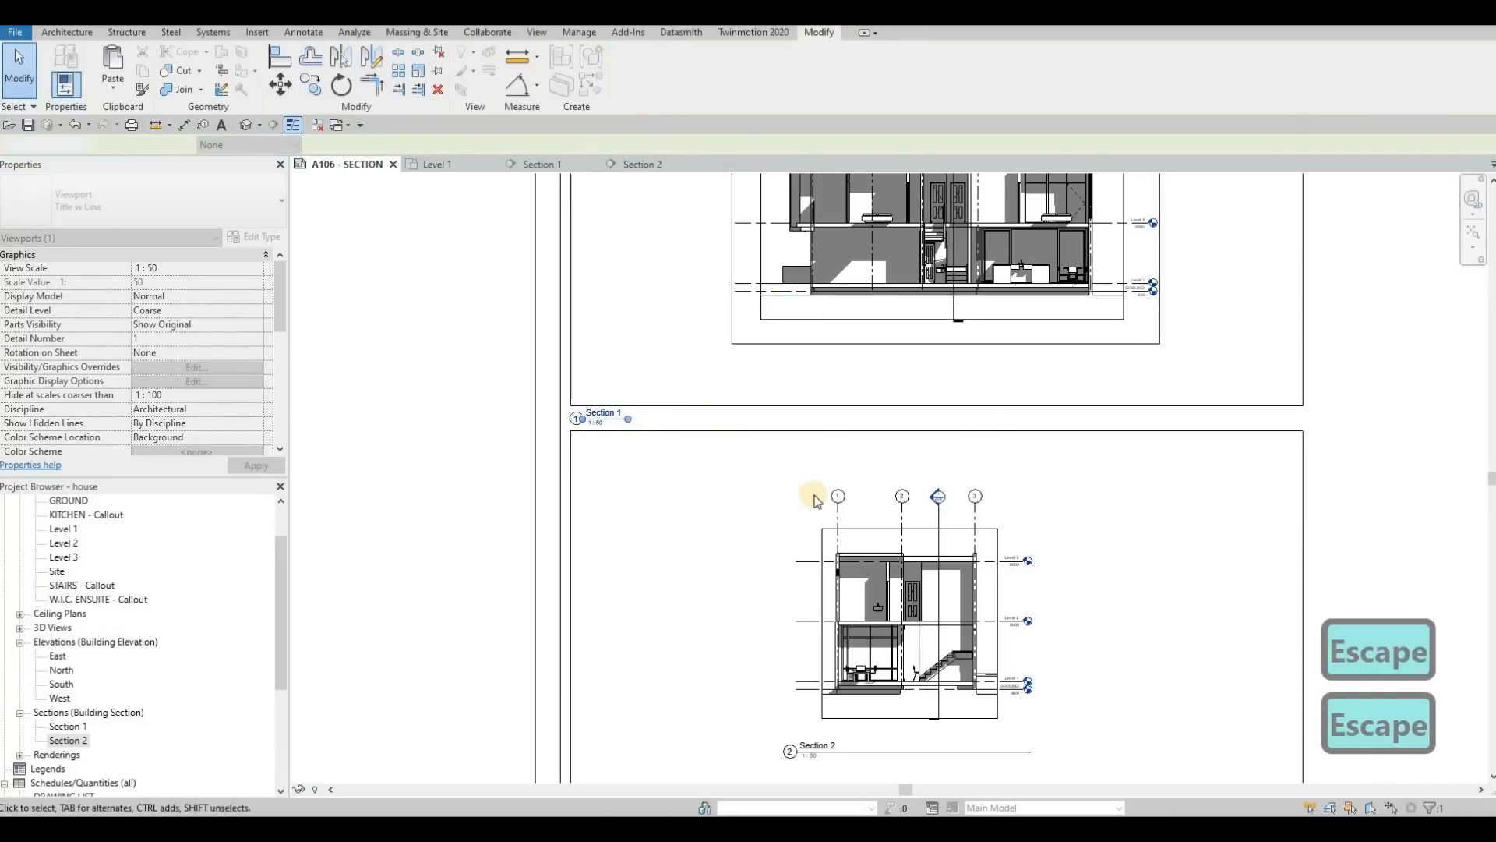
Step: Move the Section 2 view title just below the lower frame's left corner and shorten its line, undoing any accidental viewport shift
middle_click_drag(822, 737, 790, 480)
key("Escape")
left_click_drag(791, 487, 590, 559)
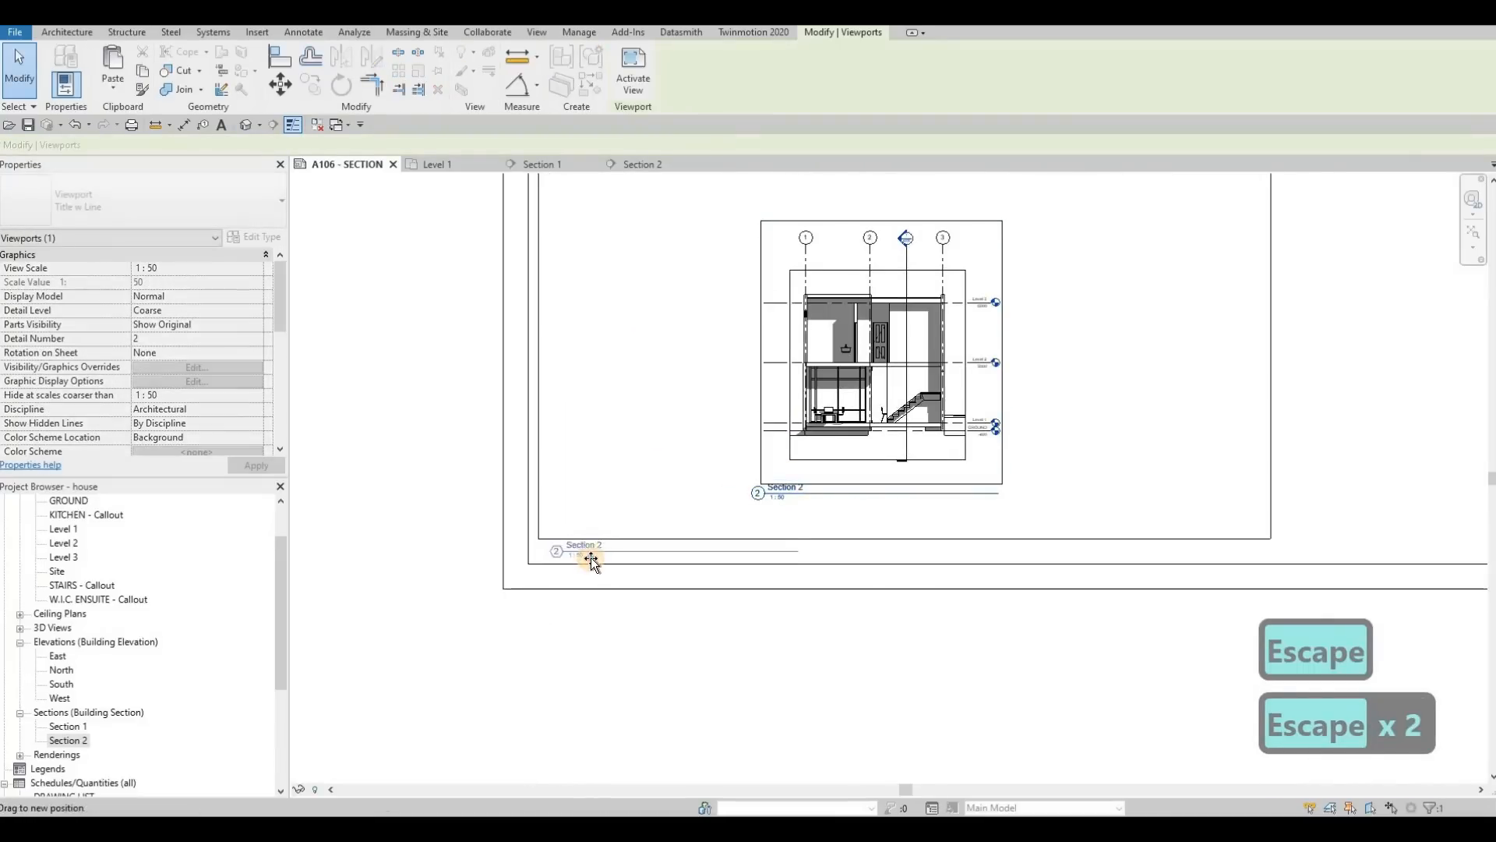
key("Escape")
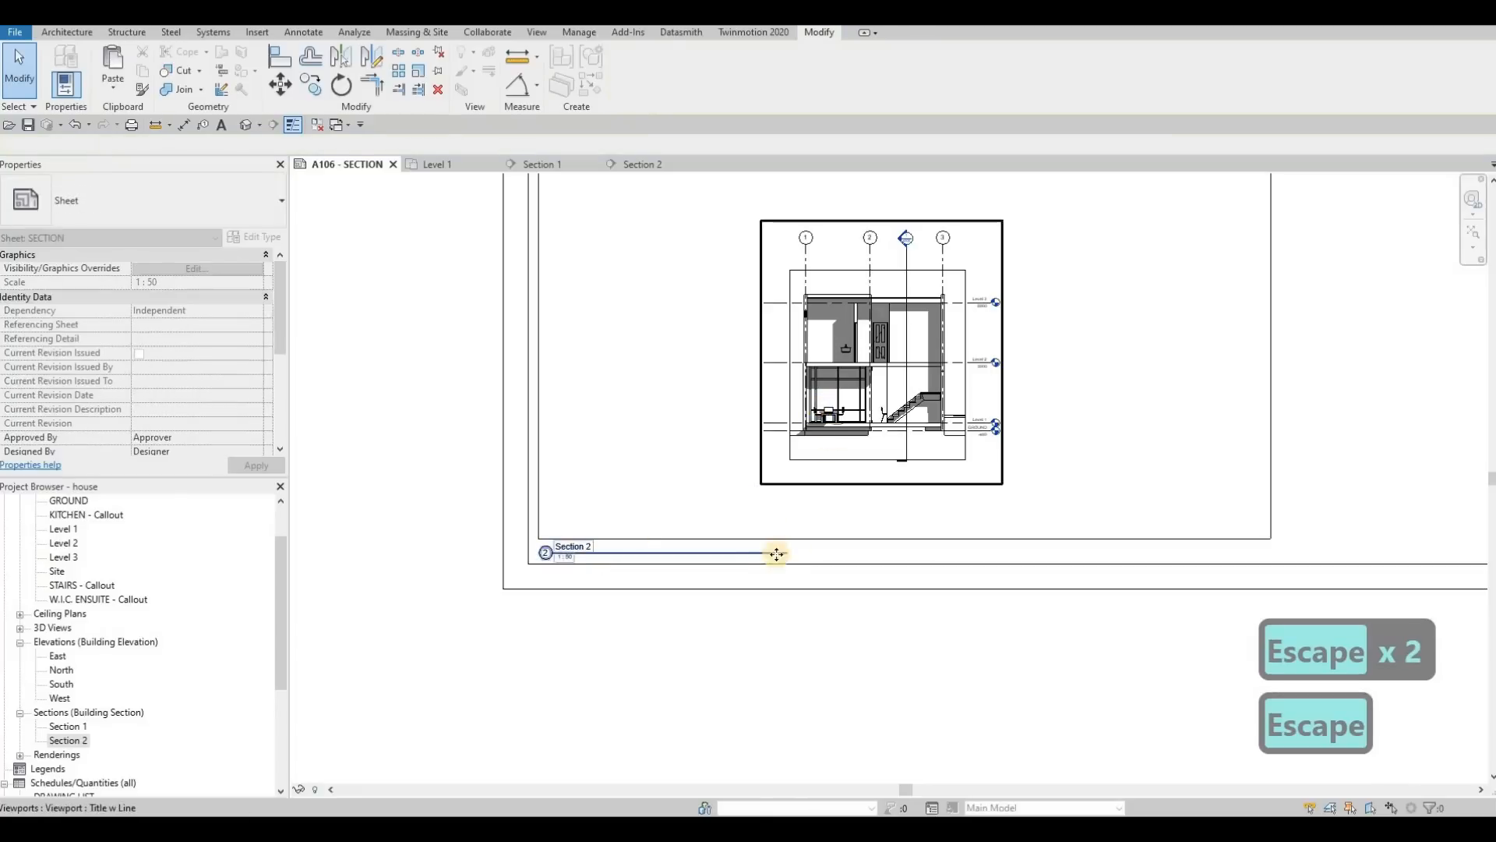
left_click(699, 556)
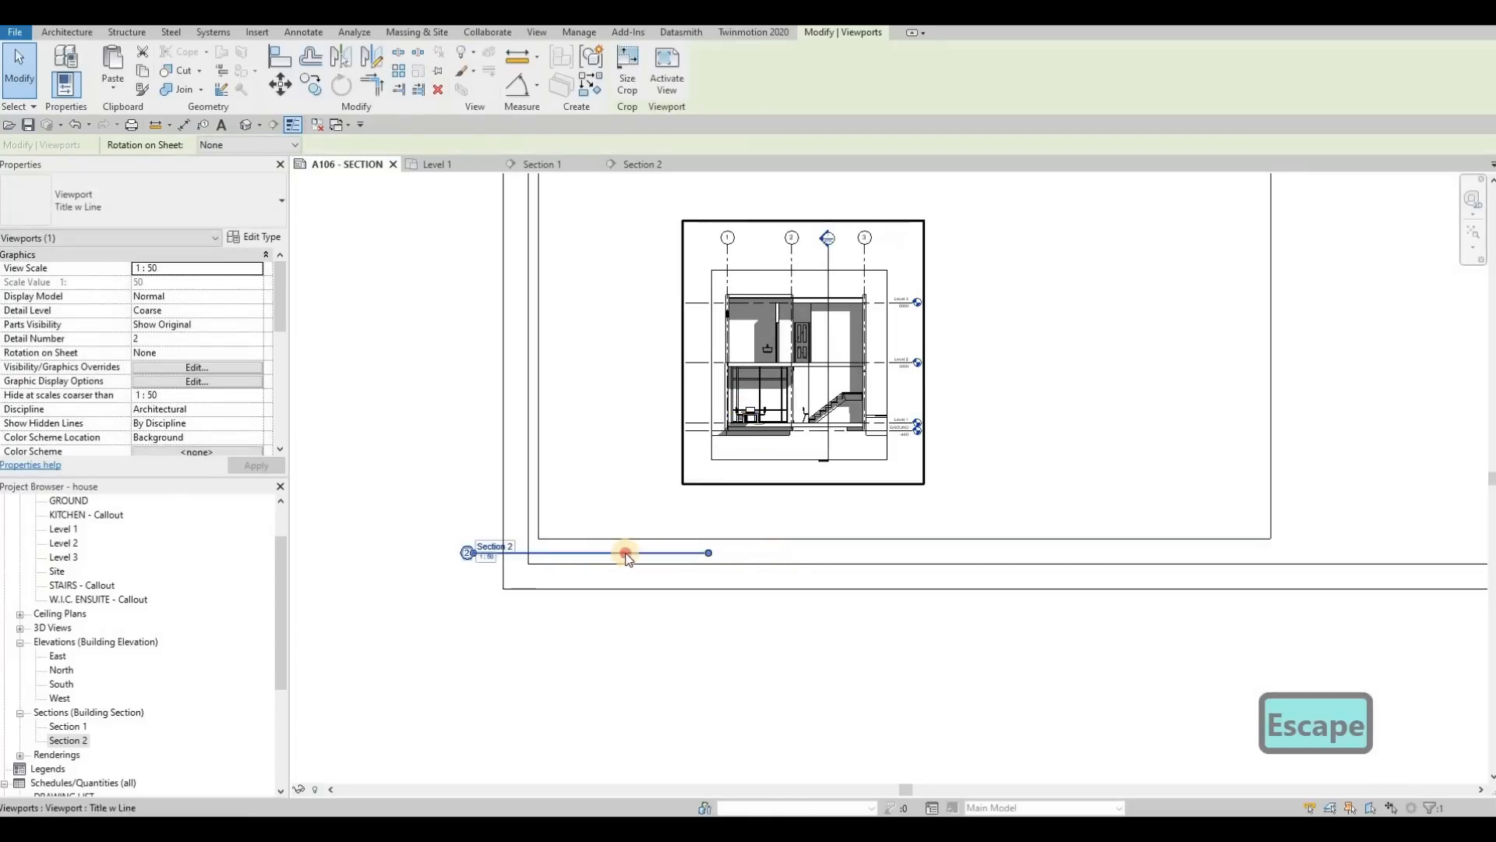
key("ctrl+z")
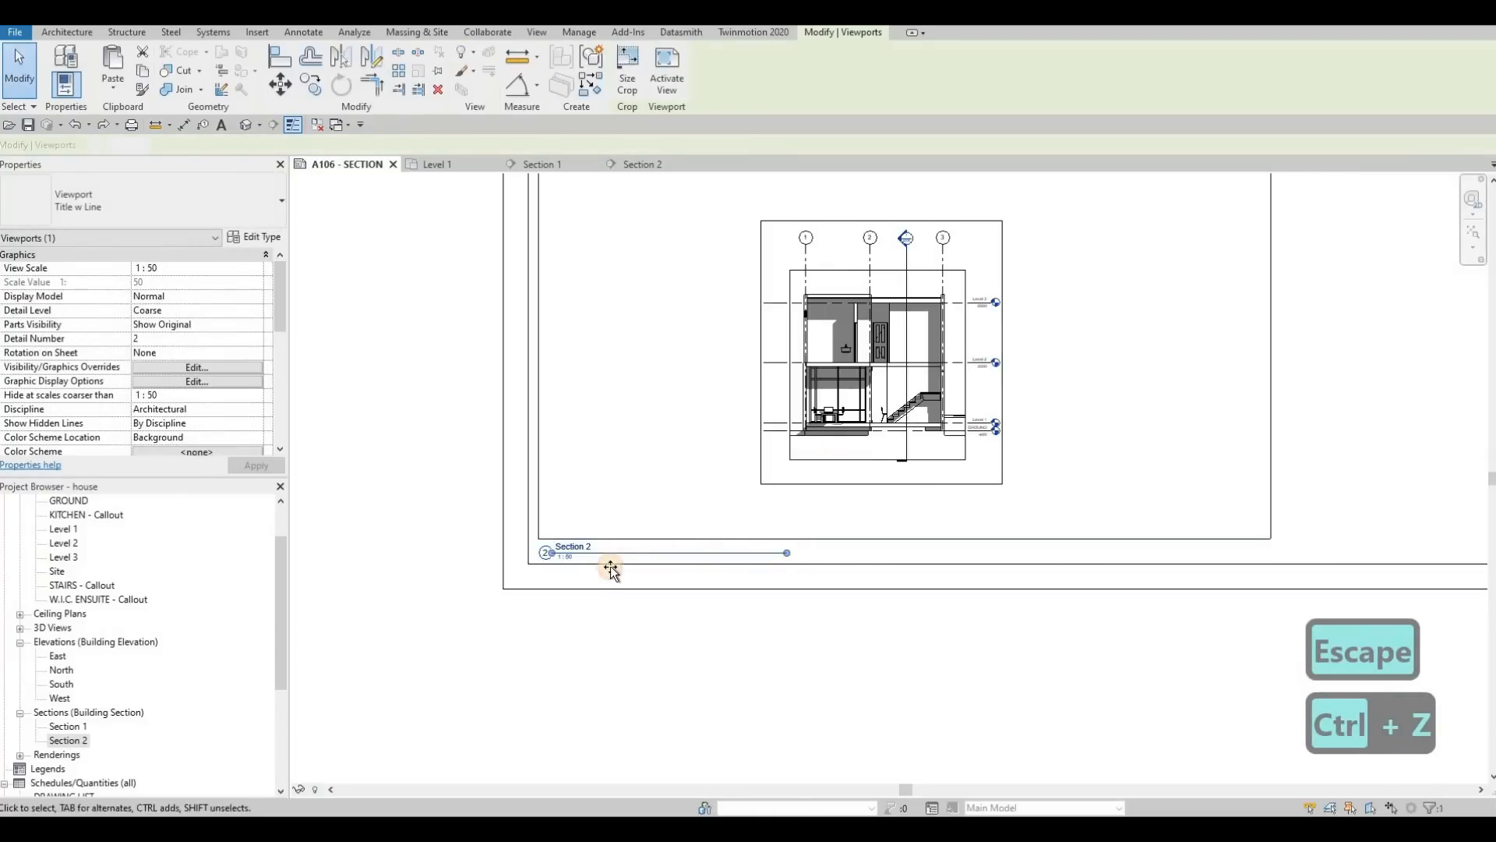
left_click(594, 568)
key("Escape")
scroll(618, 434, "down", 5)
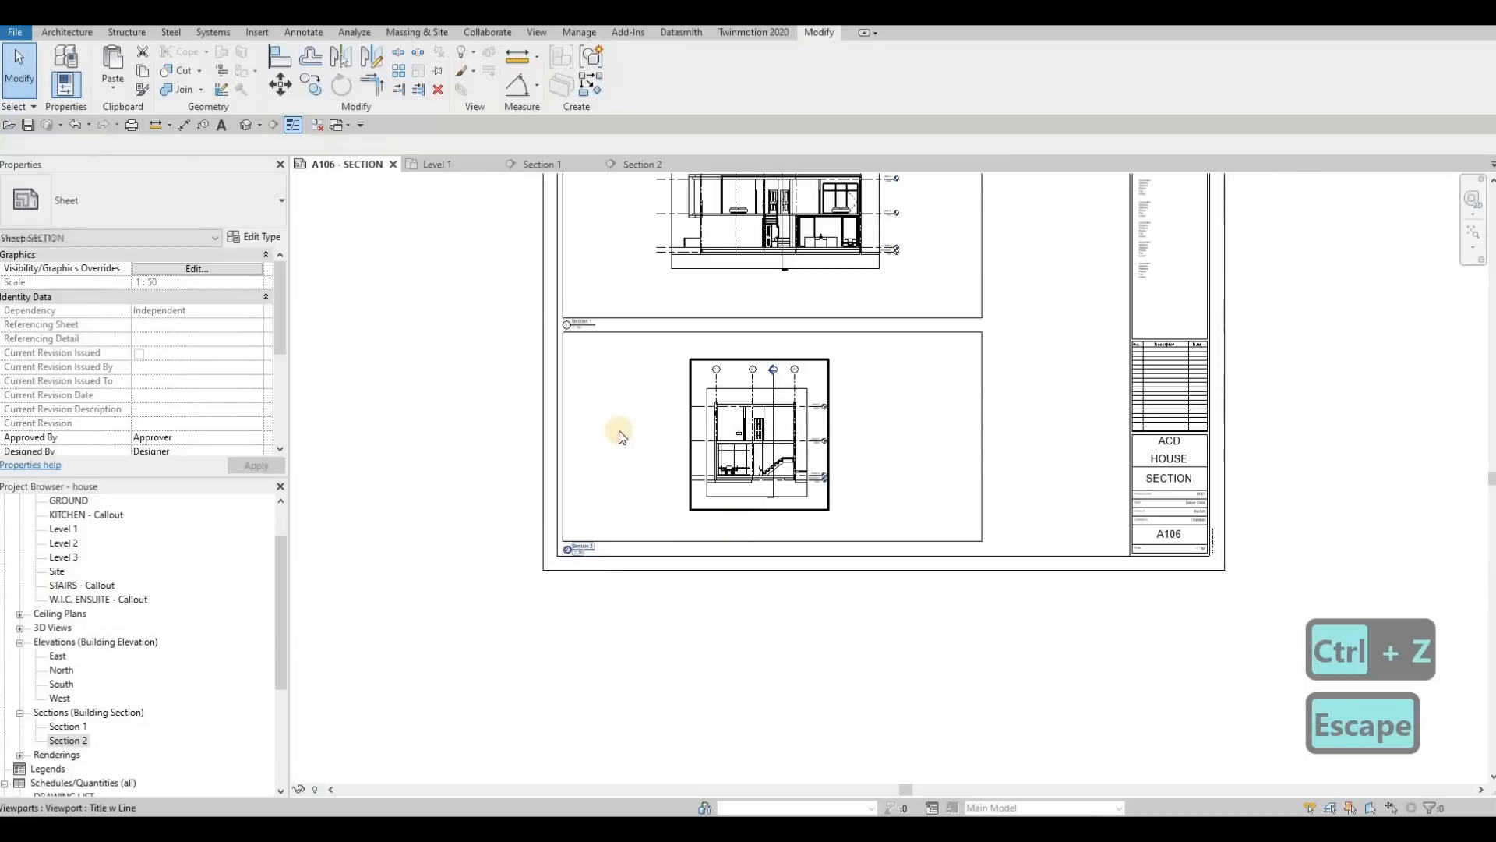
Step: Save the project and set the CutePDF Writer print to combine selected views/sheets into house.pdf on the Desktop
left_click(28, 124)
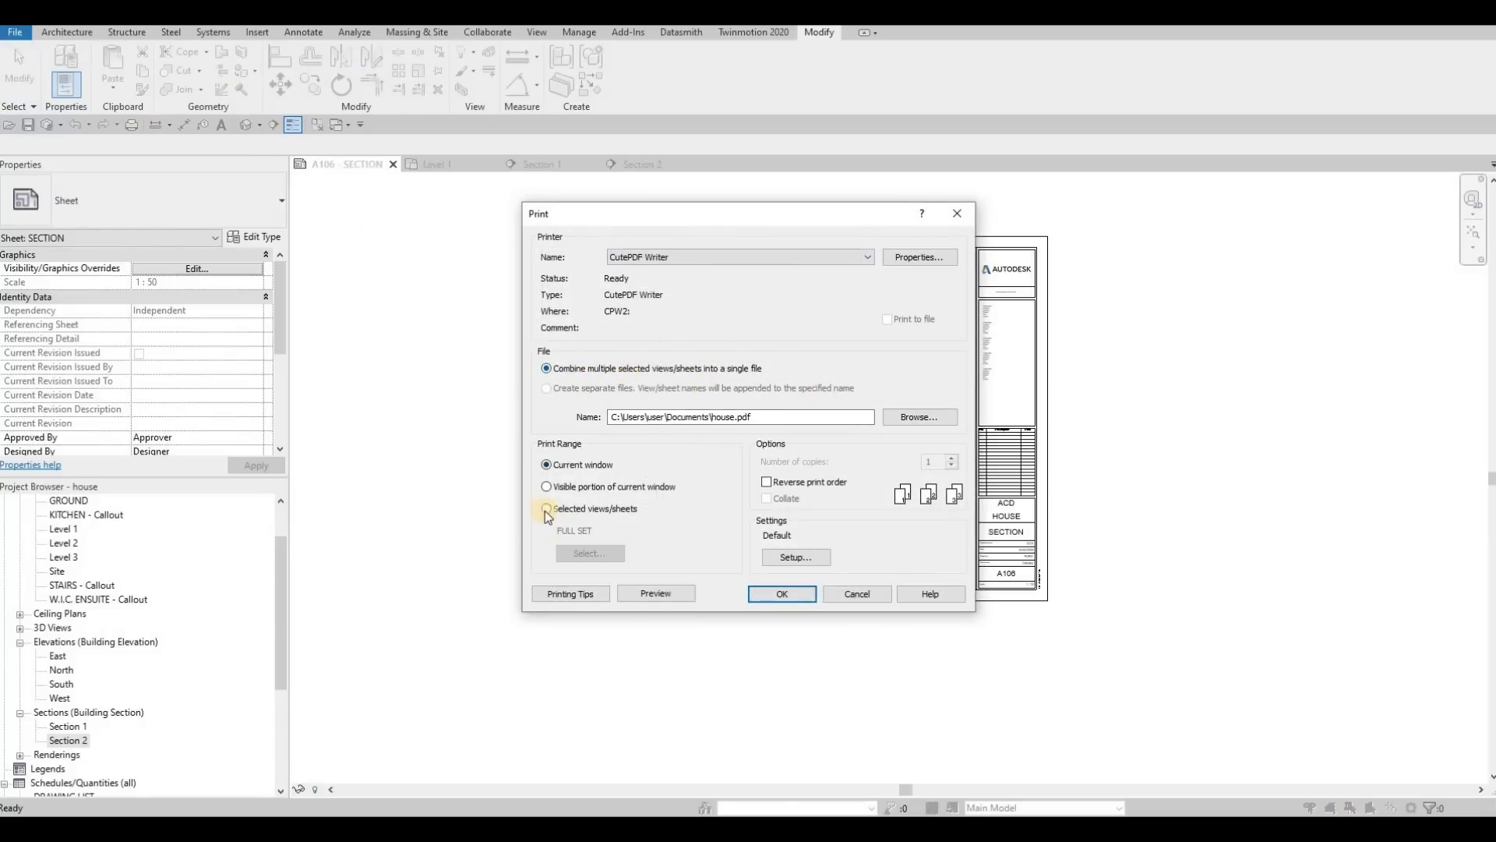
left_click(548, 388)
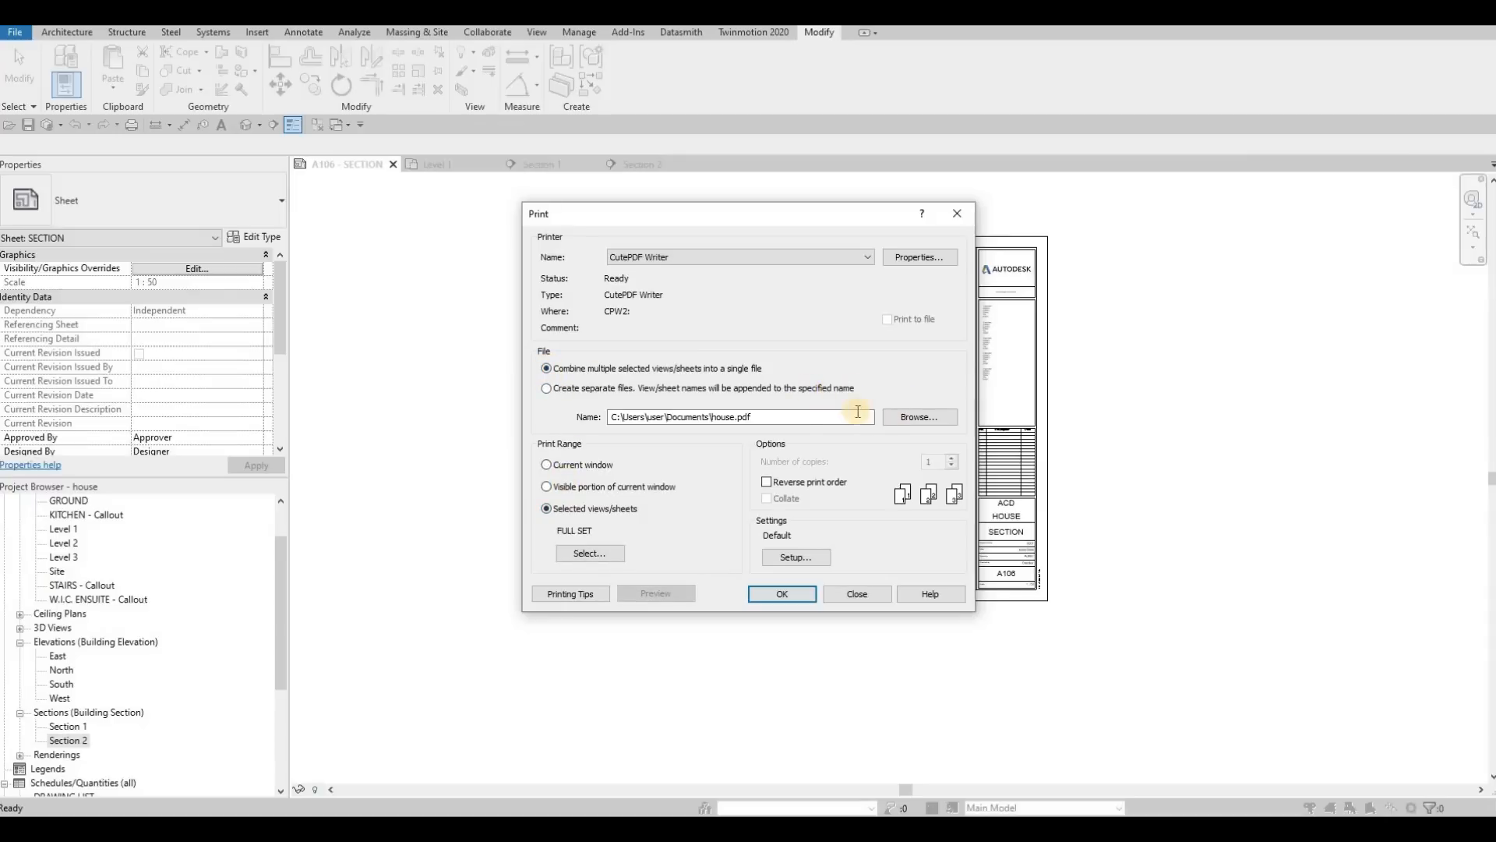
left_click(919, 417)
left_click(684, 435)
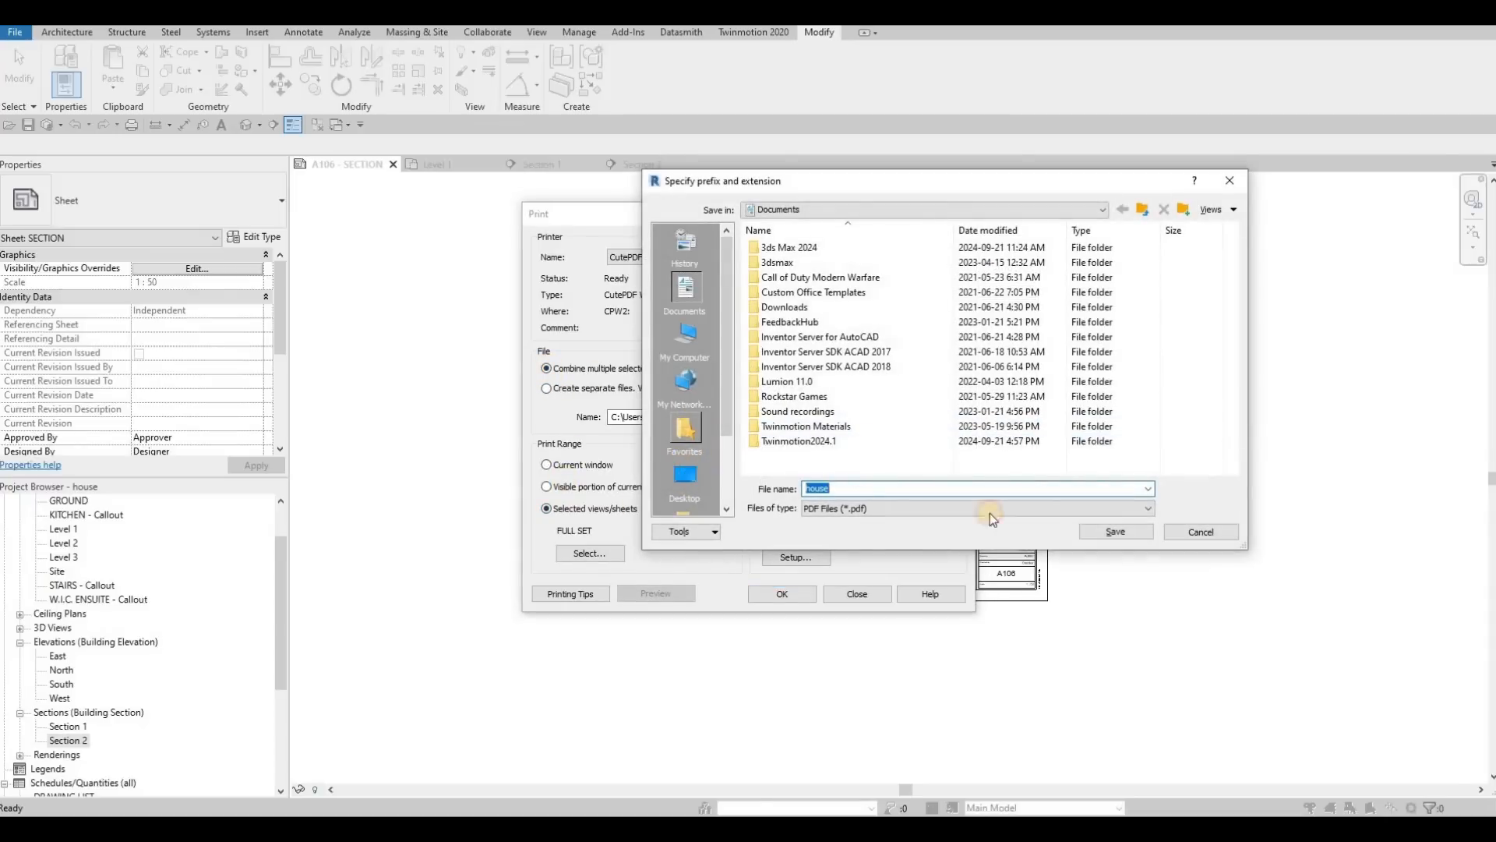
left_click(1100, 528)
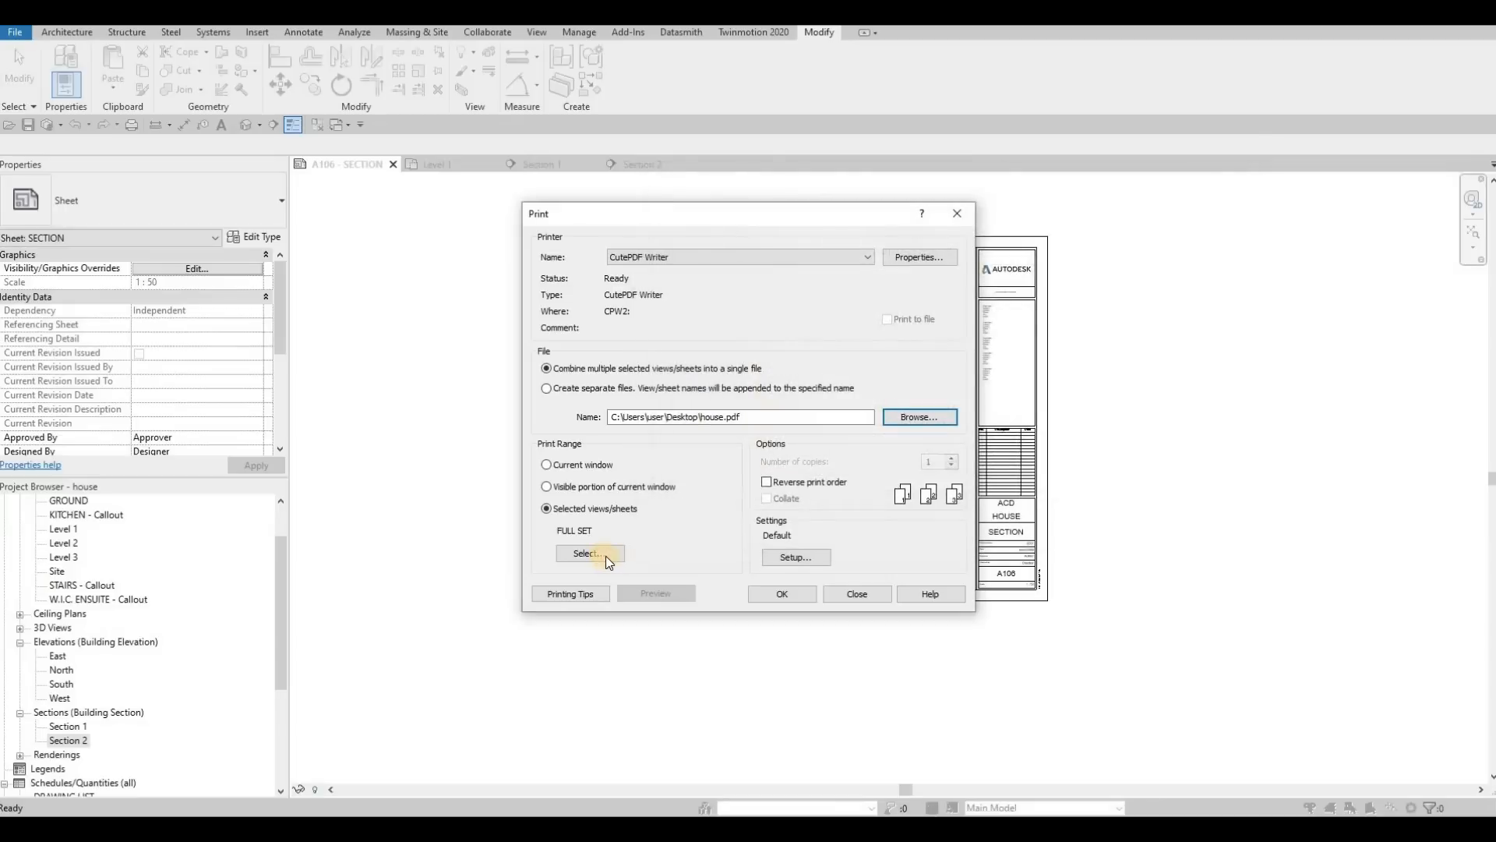
Step: Include all sheets A100 to A106 without views in the FULL SET print set, save the set, and print it
left_click(605, 554)
left_click(711, 602)
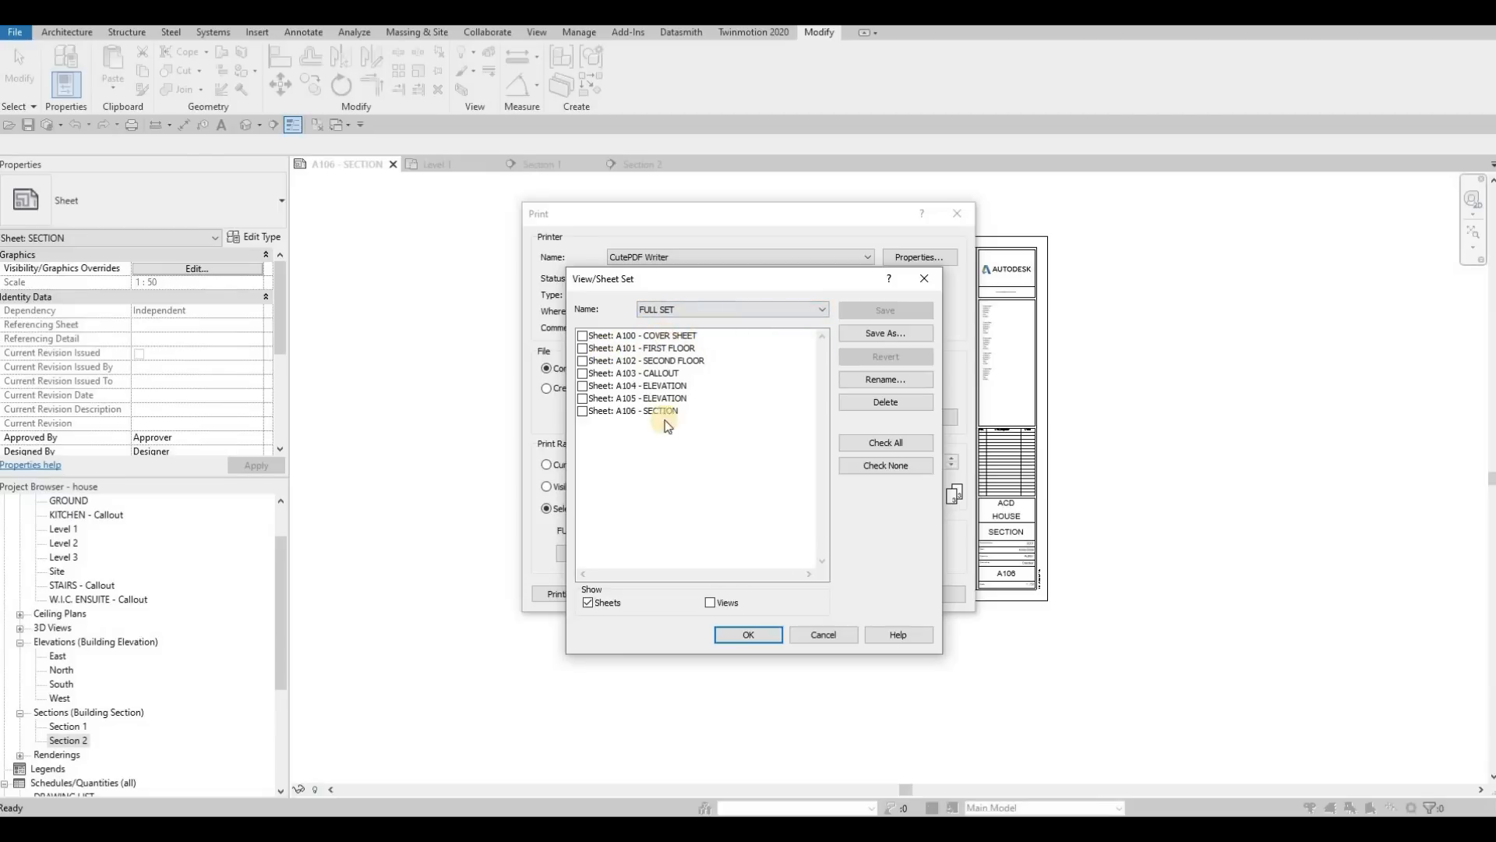
left_click(881, 441)
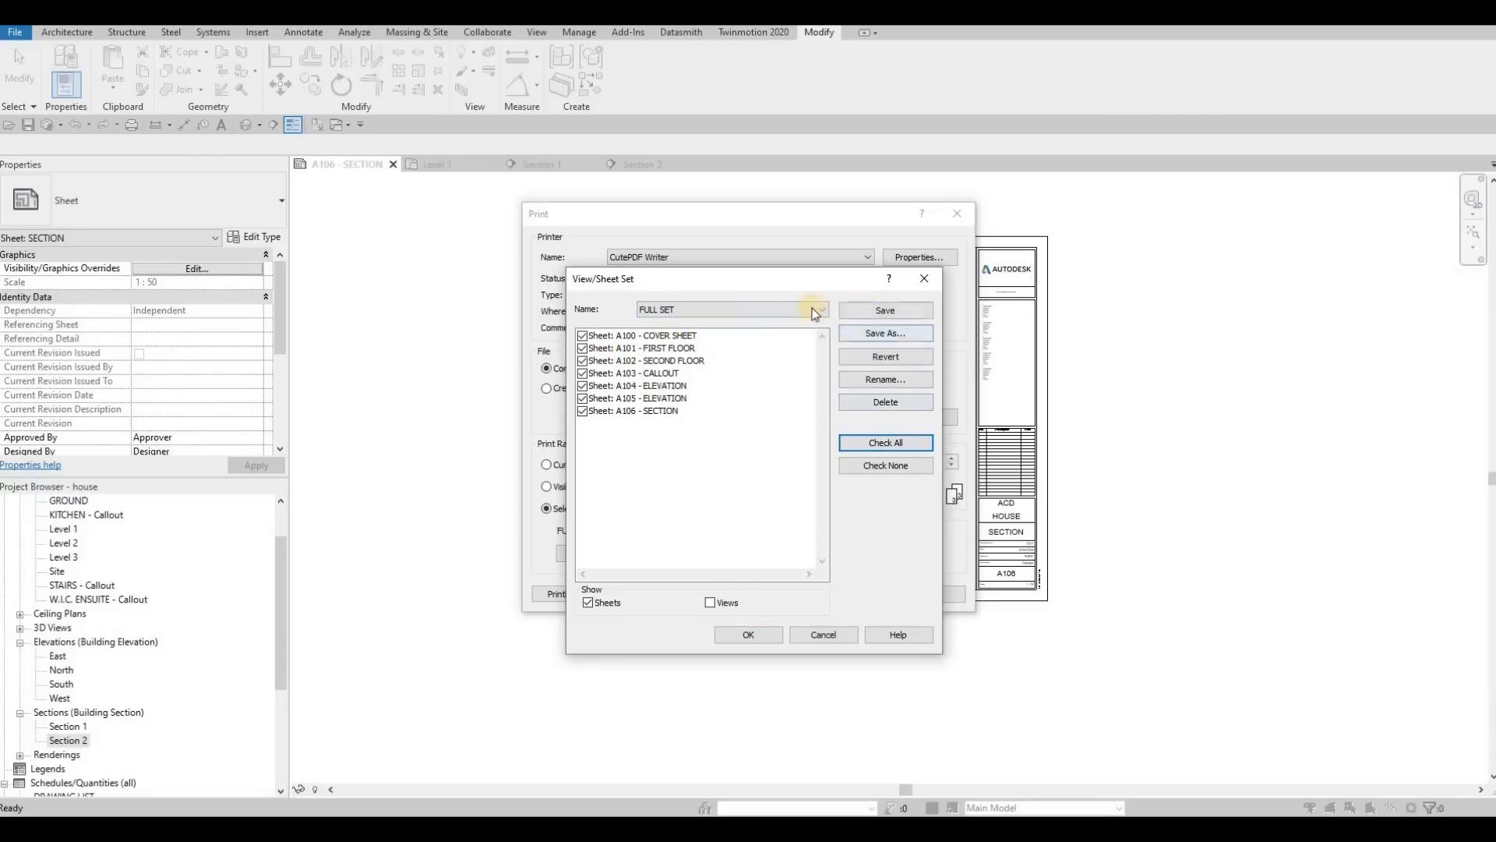
left_click(874, 313)
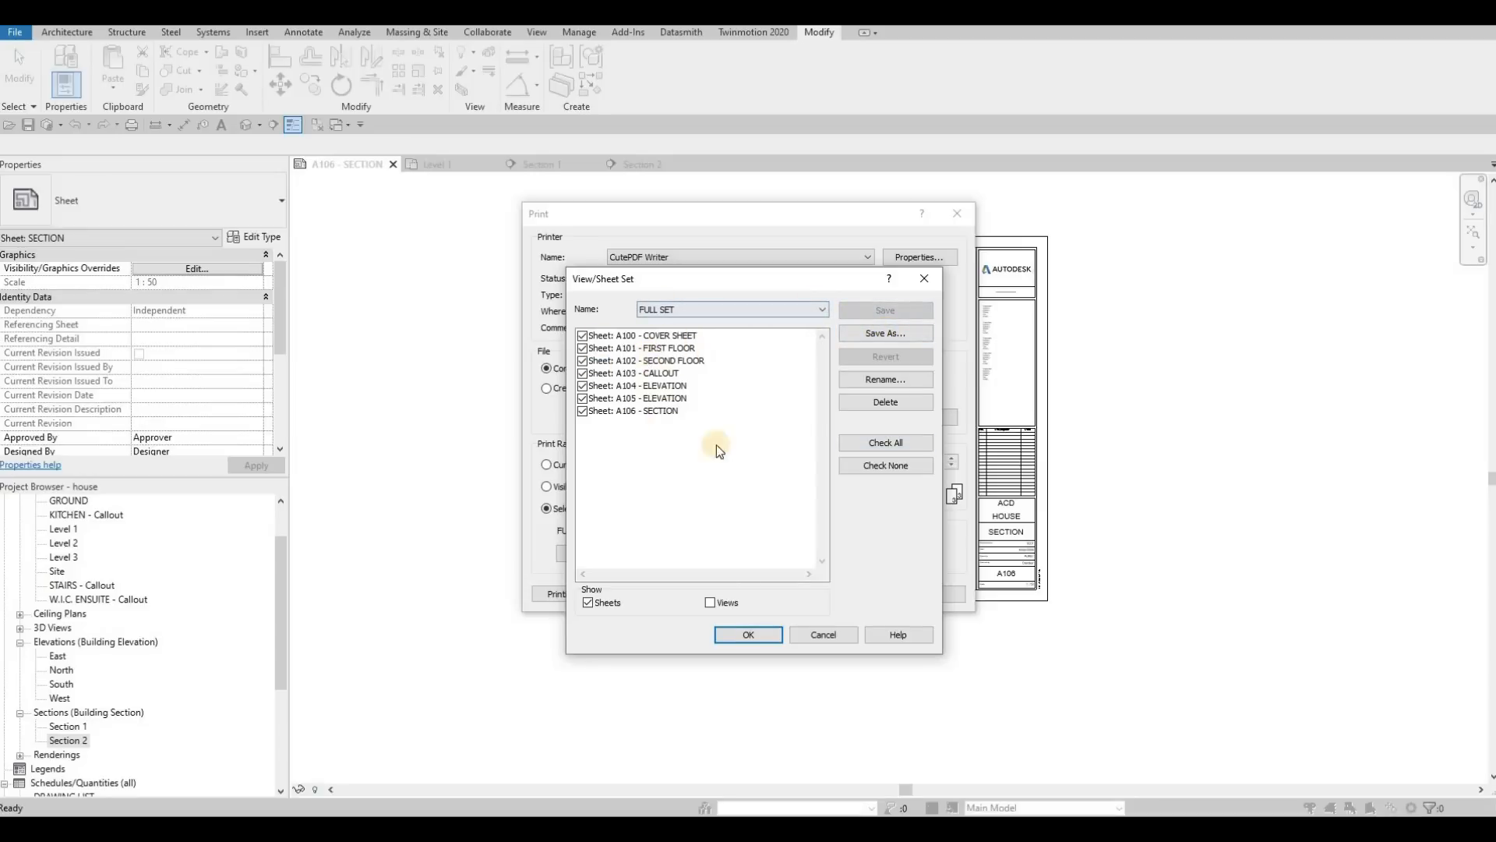
left_click(737, 635)
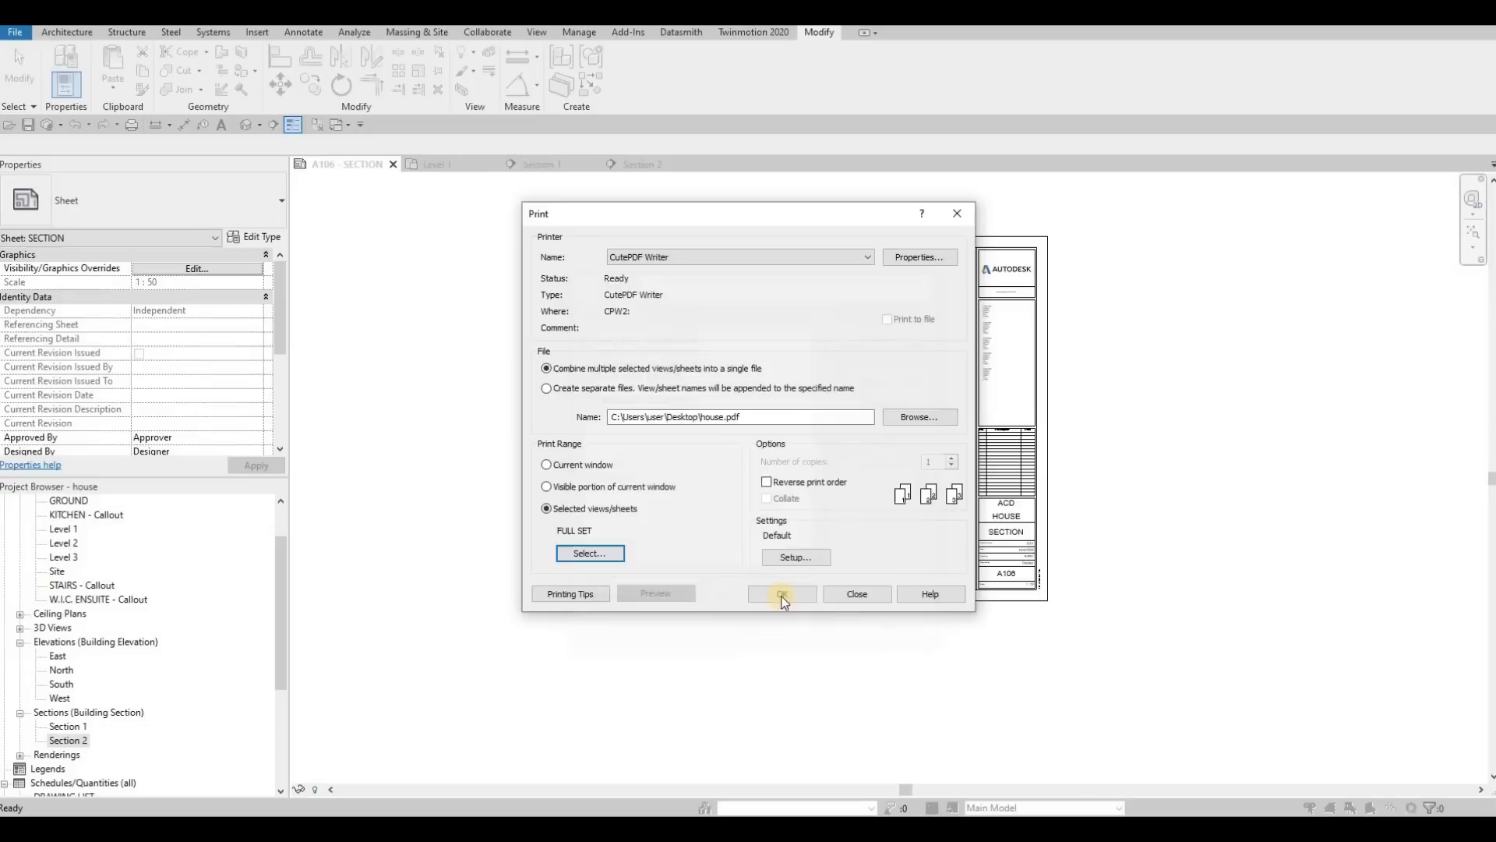
left_click(781, 595)
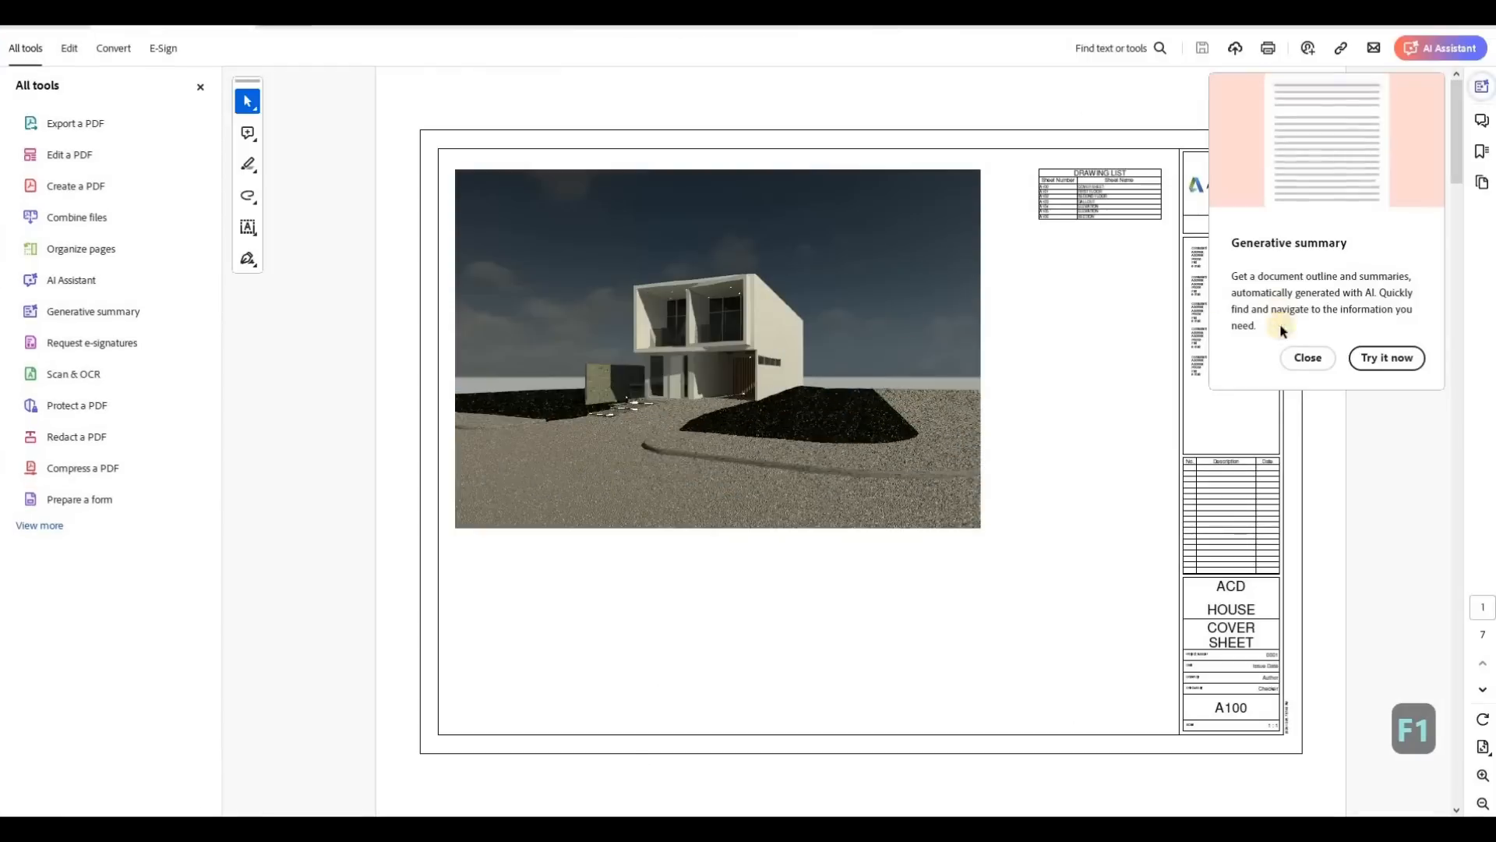
Step: Dismiss the generative summary prompt and review the PDF's pages from cover sheet A100 to the sections on A106
left_click(1304, 357)
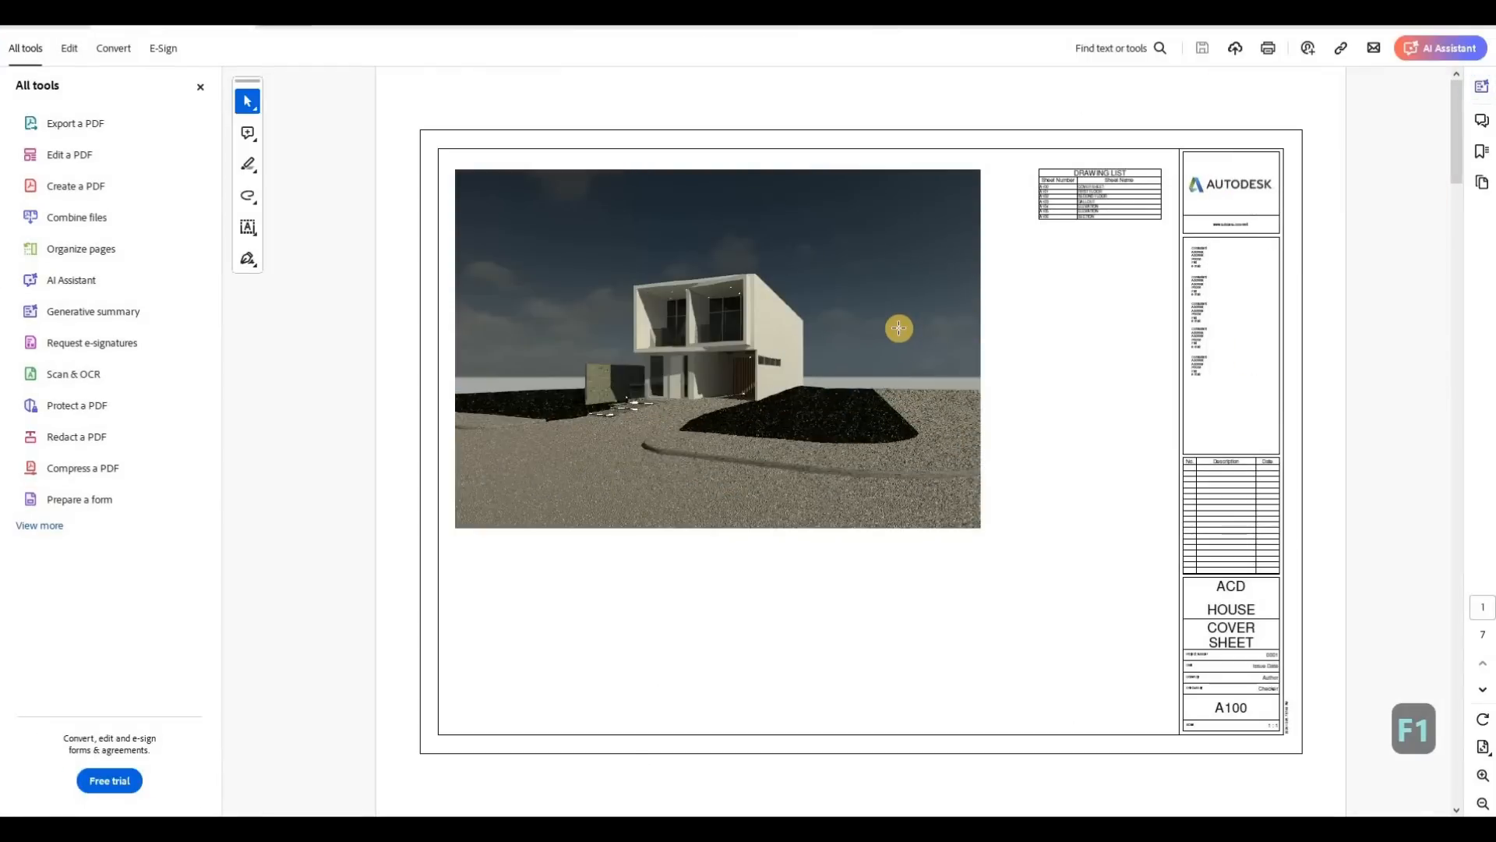
scroll(899, 328, "down", 2)
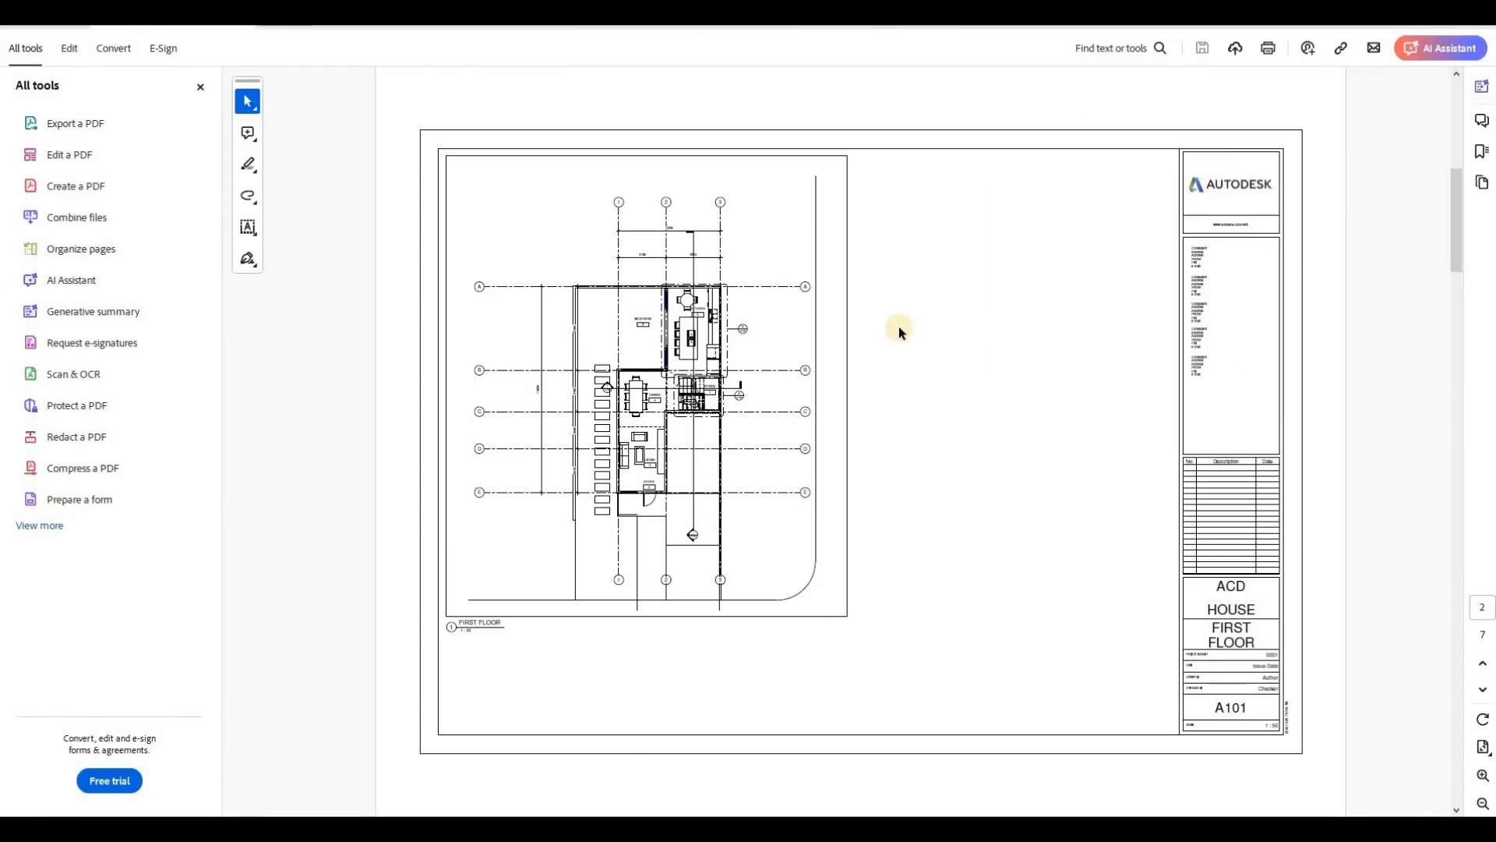
scroll(900, 332, "down", 2)
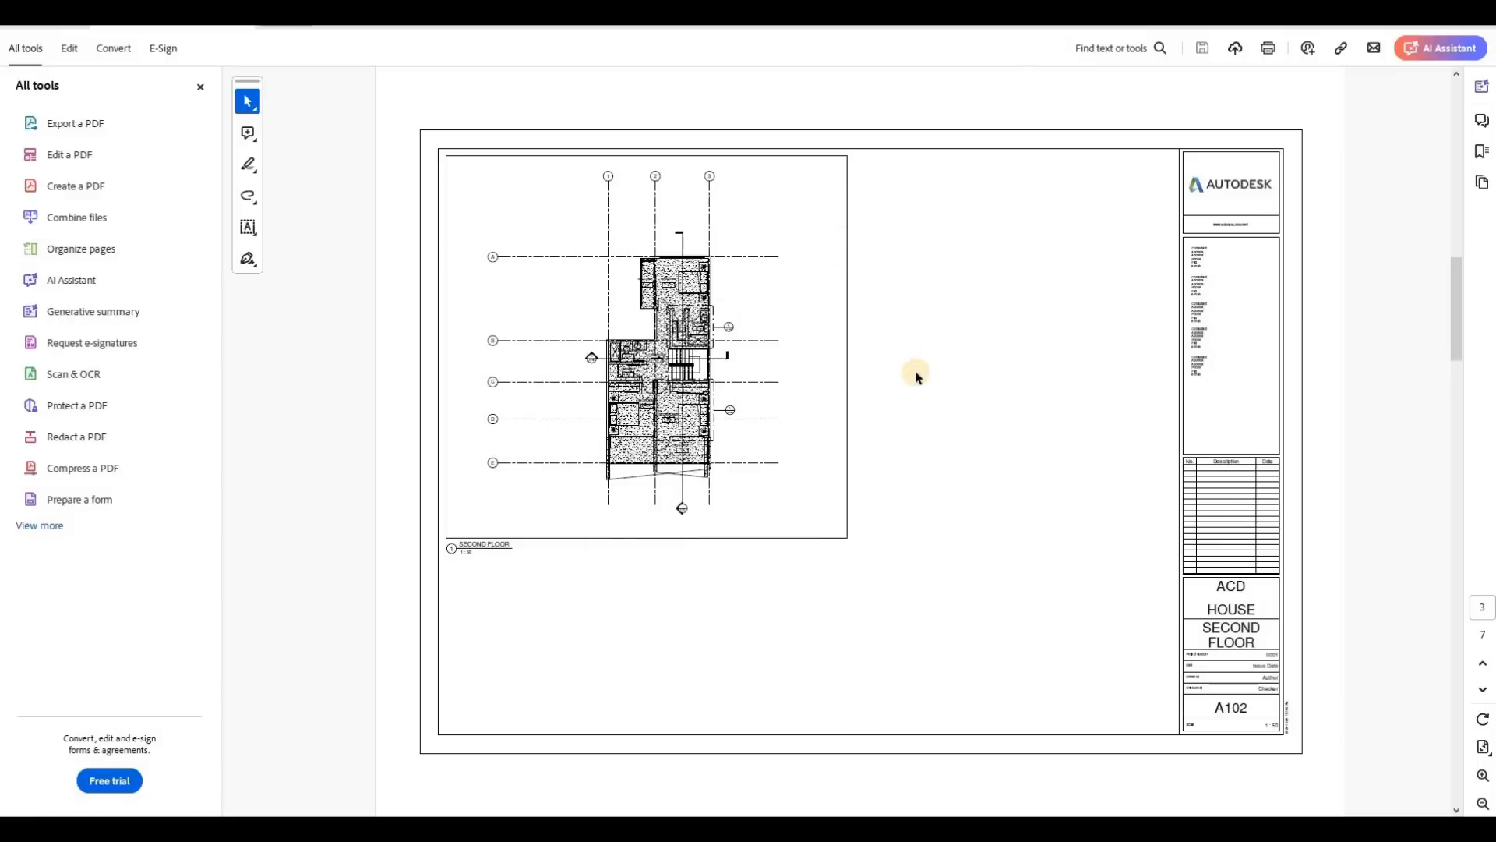
scroll(915, 371, "down", 2)
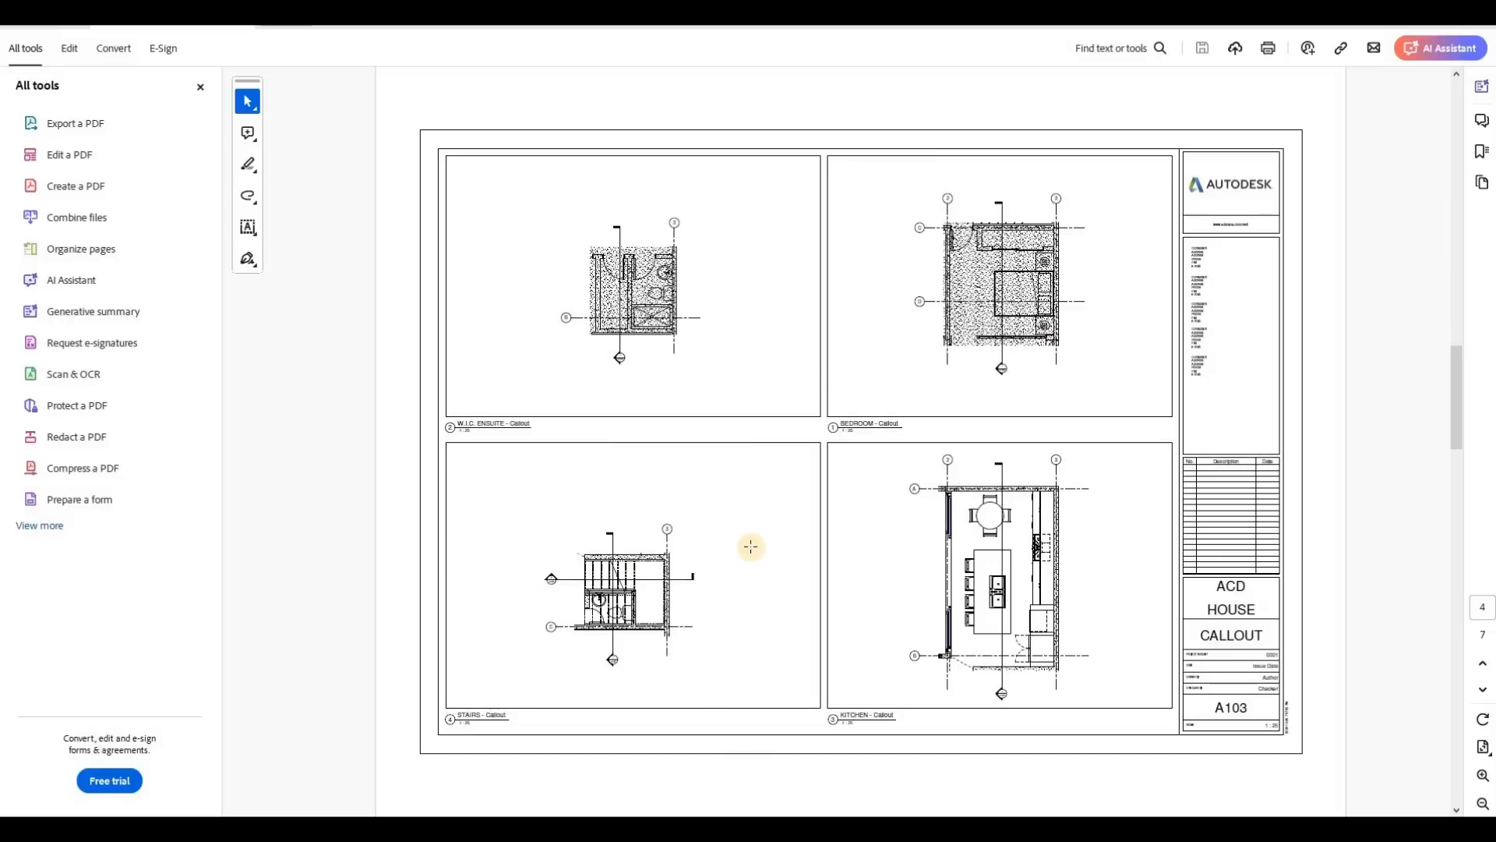
scroll(751, 546, "down", 2)
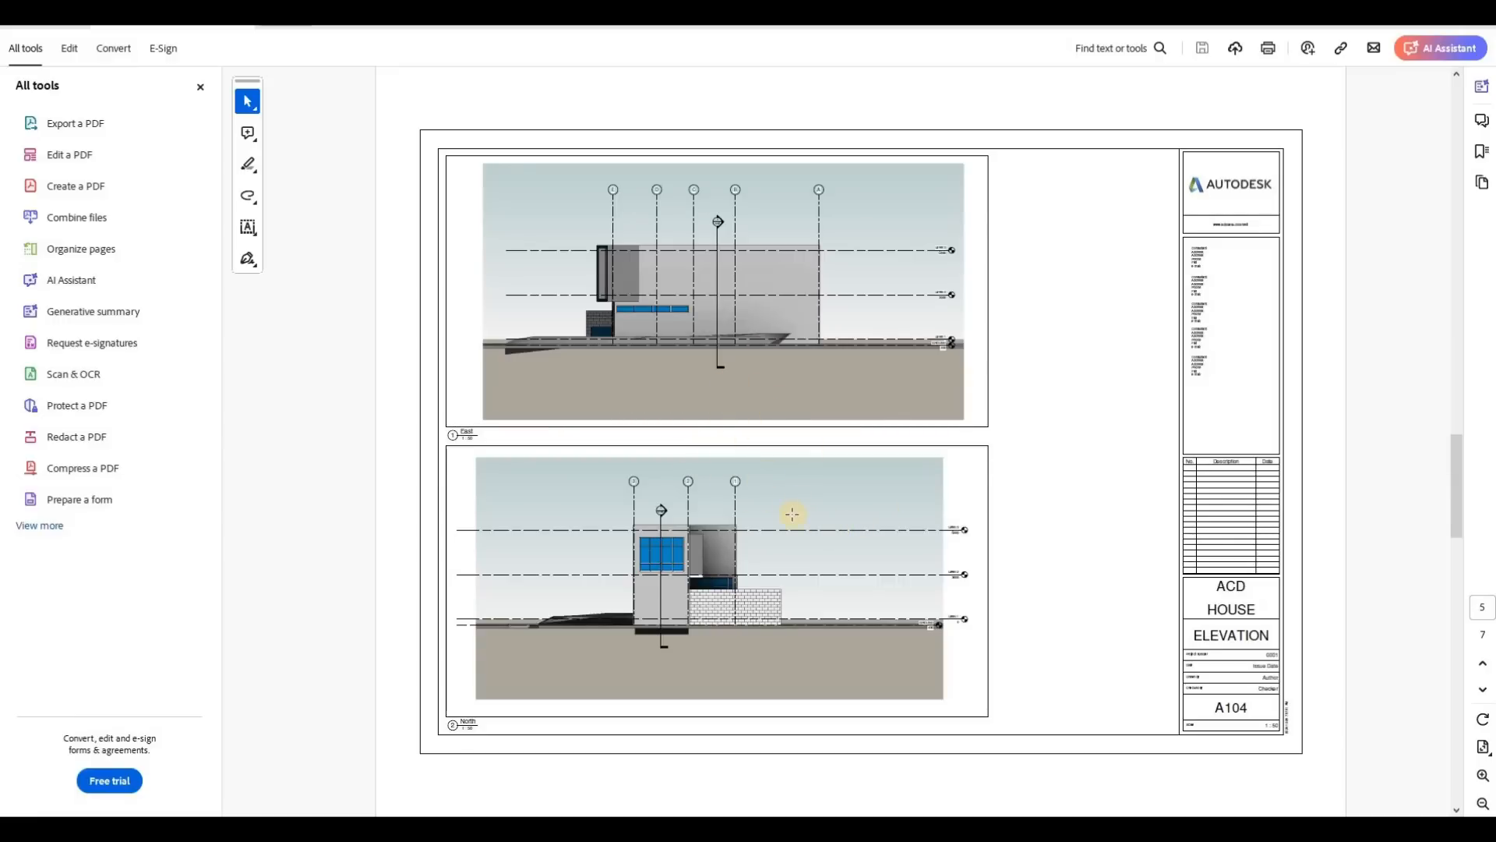
scroll(760, 479, "down", 2)
scroll(753, 464, "down", 2)
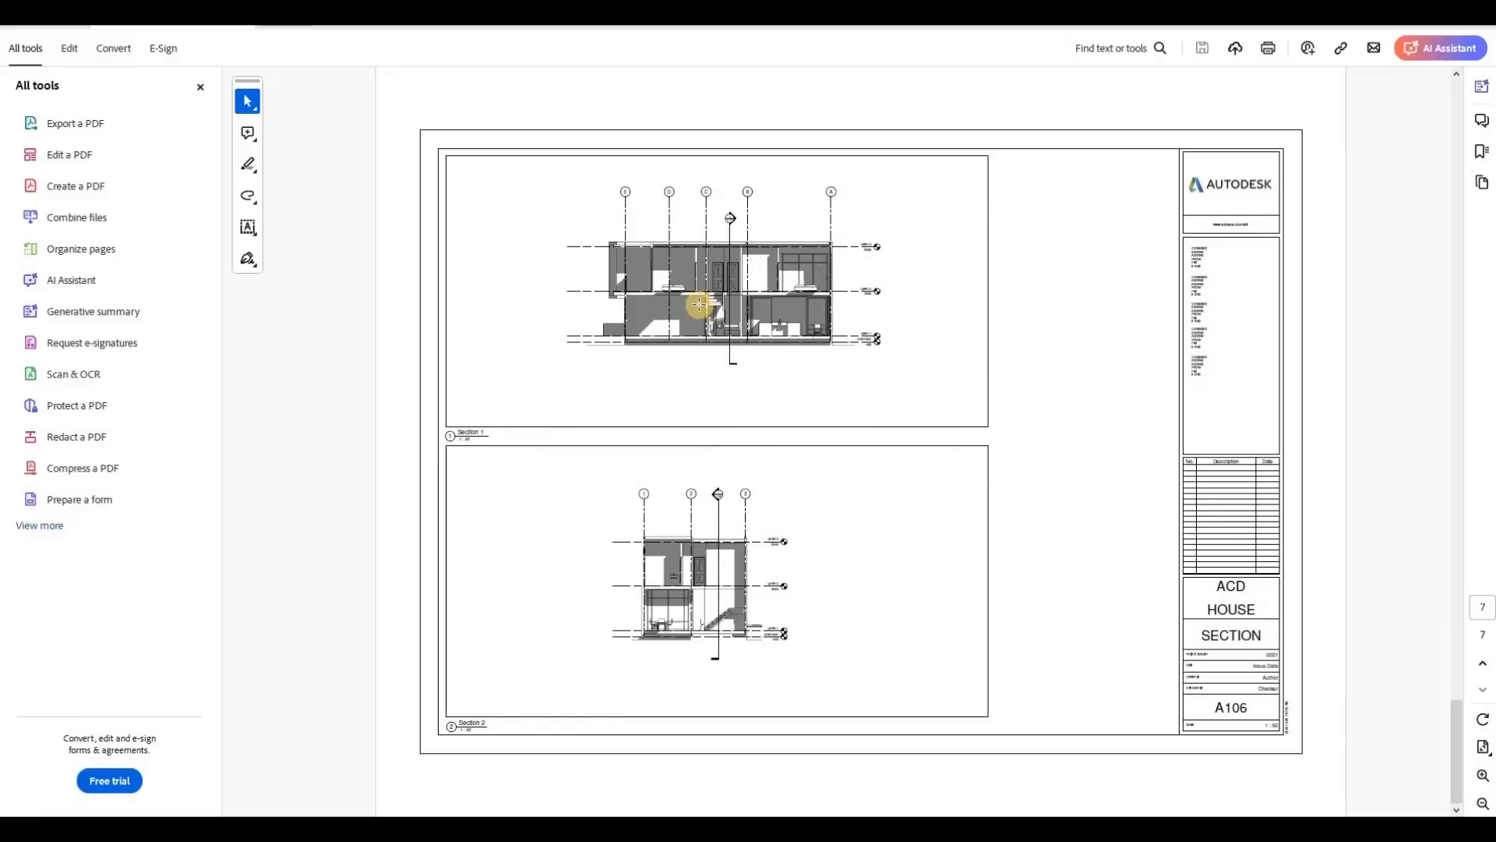
scroll(689, 305, "up", 5, "ctrl")
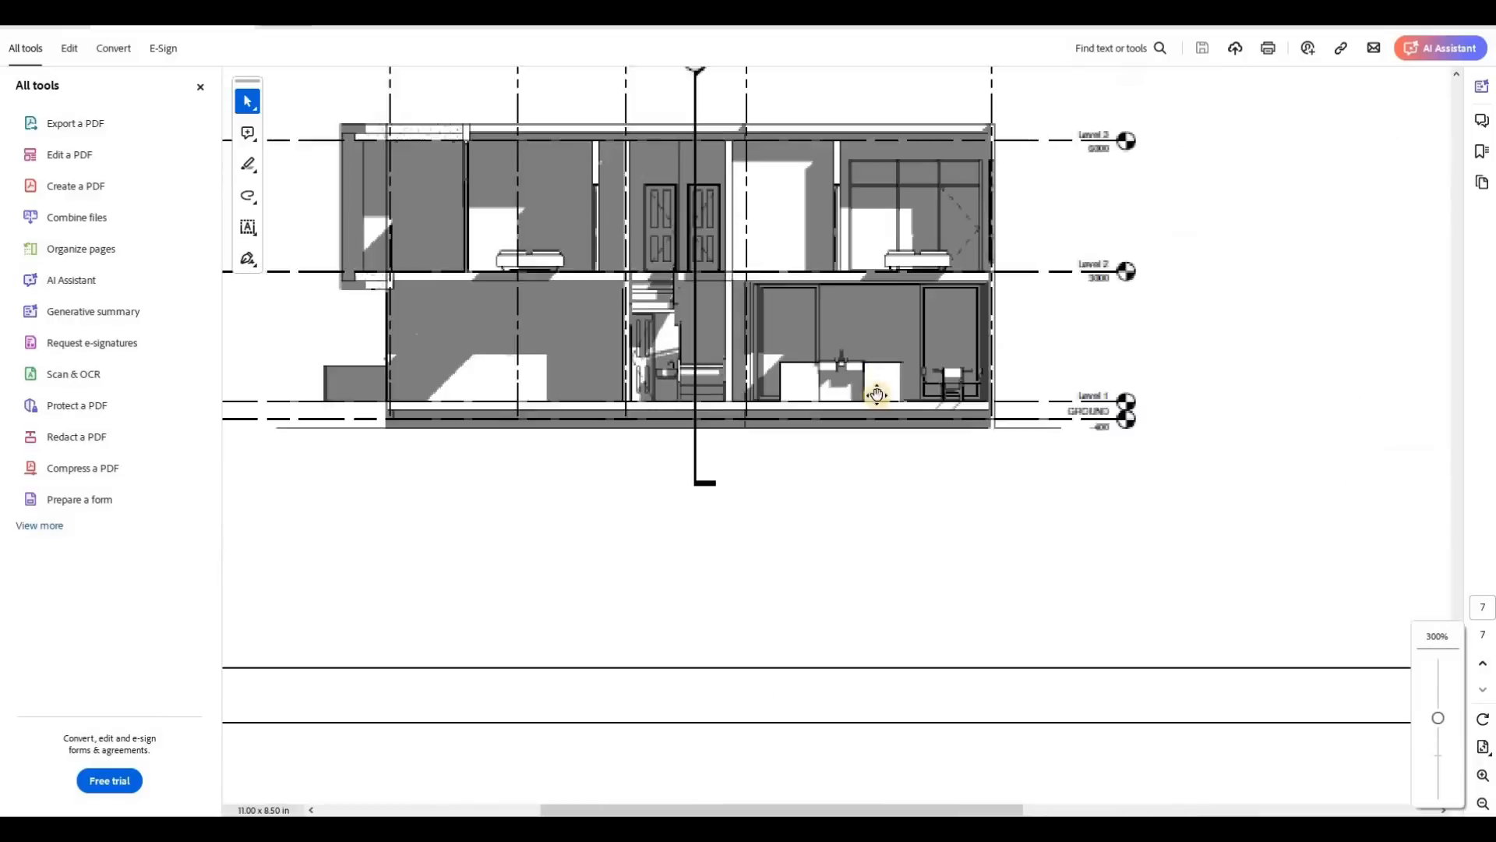
scroll(876, 395, "down", 5, "ctrl")
scroll(811, 400, "down", 3)
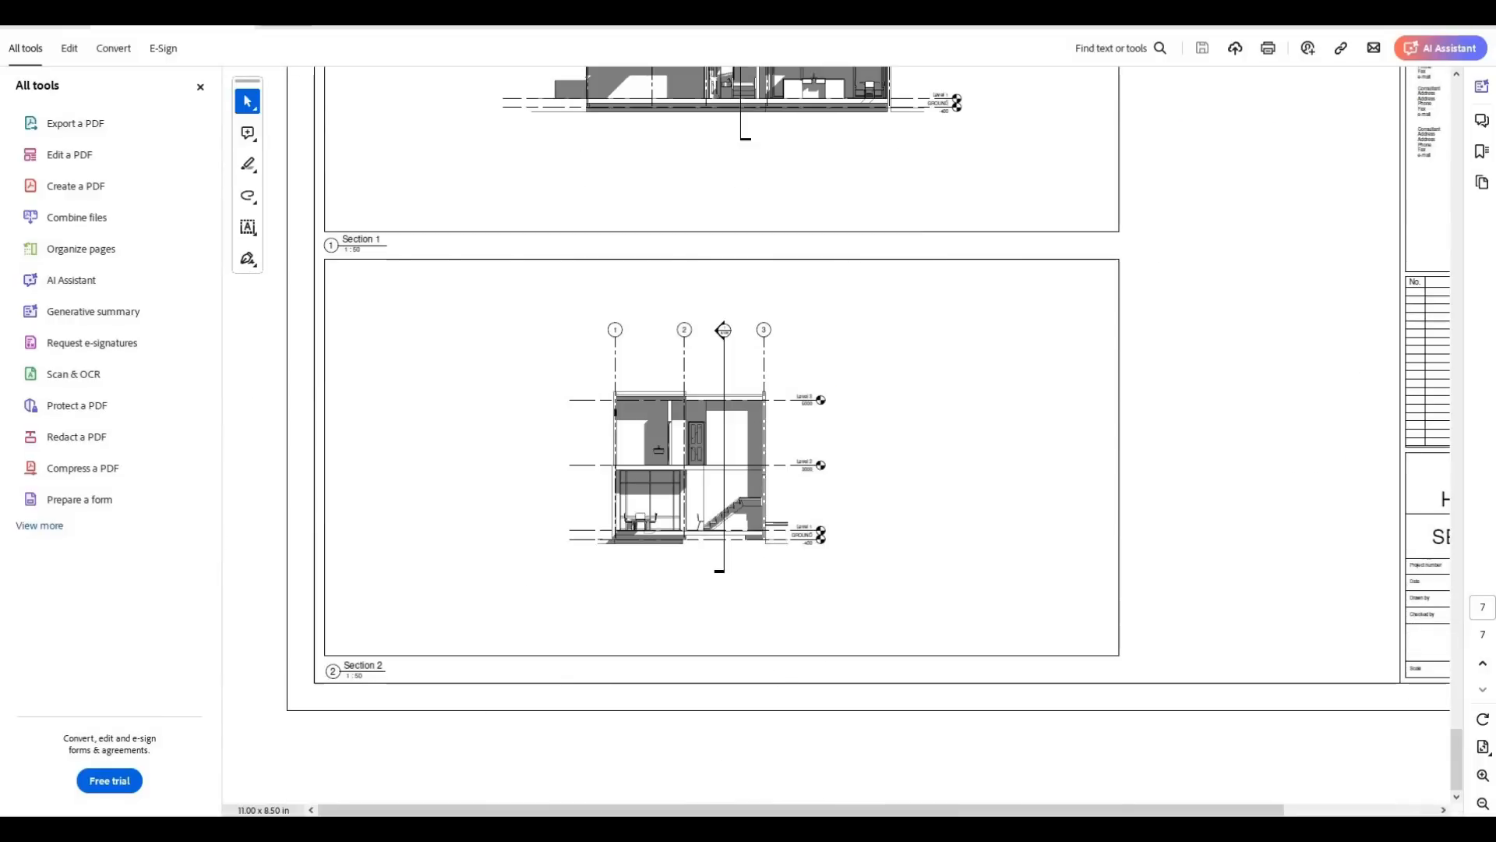
Step: Close the PDF, return to Revit, and save the house project
left_click(1477, 13)
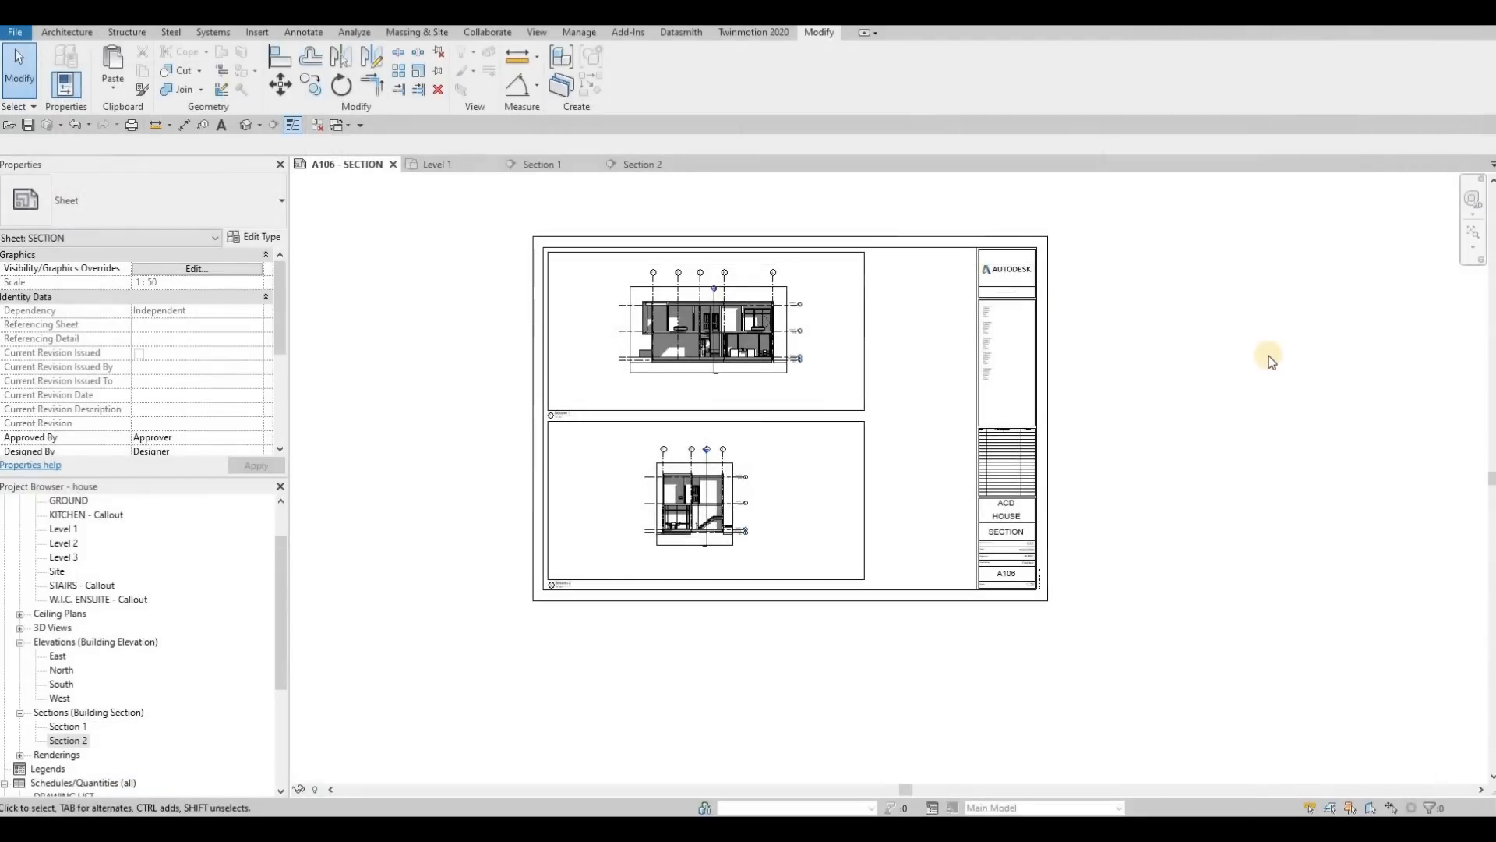
left_click(28, 126)
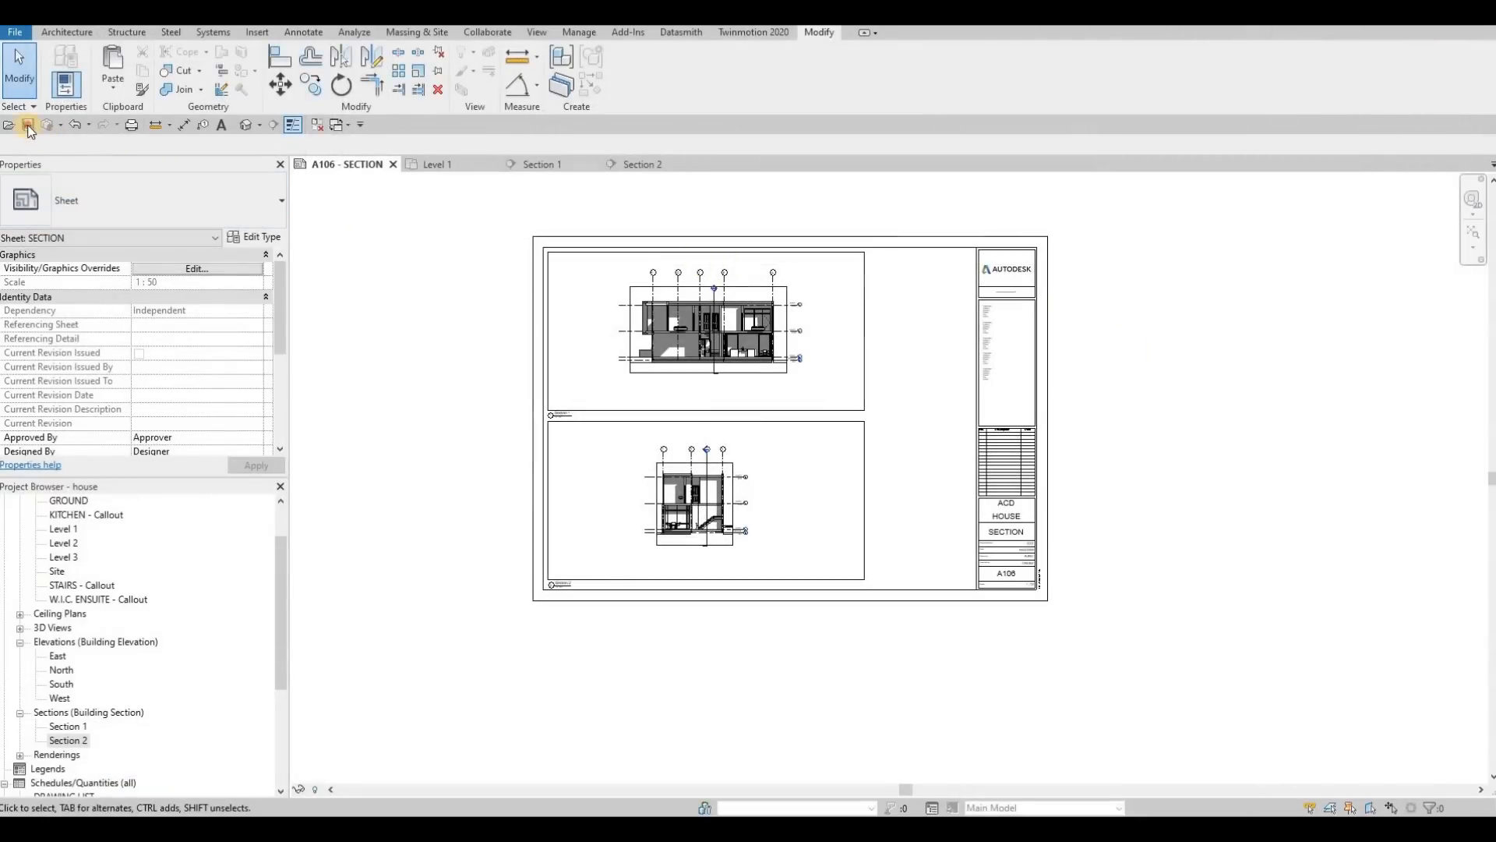